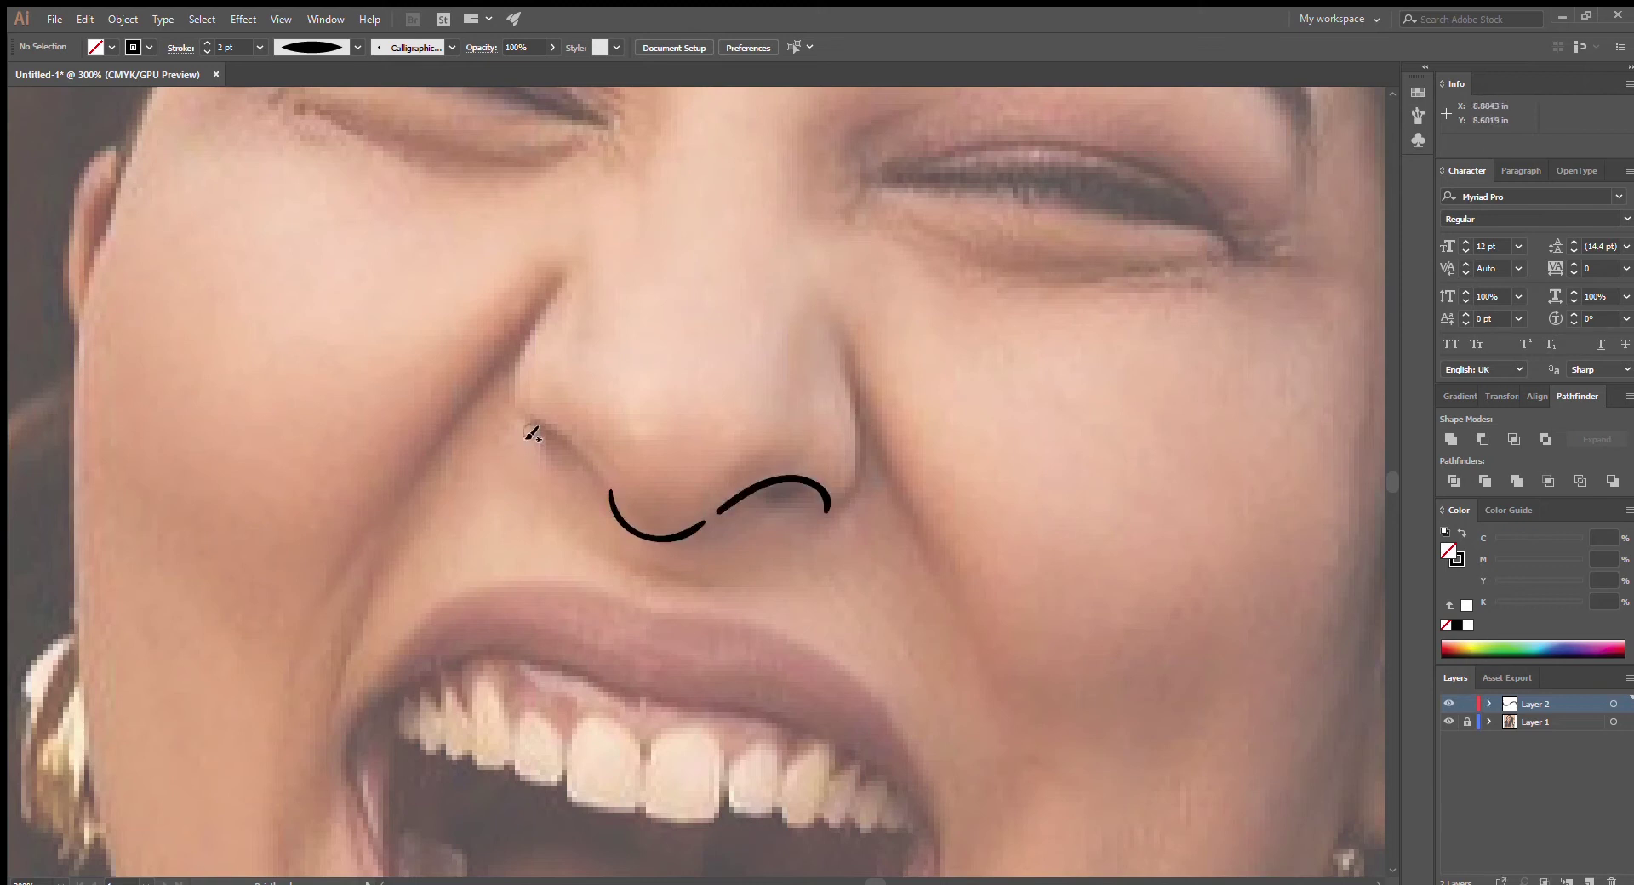
# Ink the nose outline: bottom curve, nostril, side and a small line above it
pyautogui.moveTo(529, 425); pyautogui.dragTo(606, 484)
pyautogui.moveTo(839, 321); pyautogui.dragTo(842, 502)
pyautogui.moveTo(560, 282); pyautogui.dragTo(513, 404)
pyautogui.scroll(2, 936, 429)
pyautogui.moveTo(644, 198); pyautogui.dragTo(630, 252)
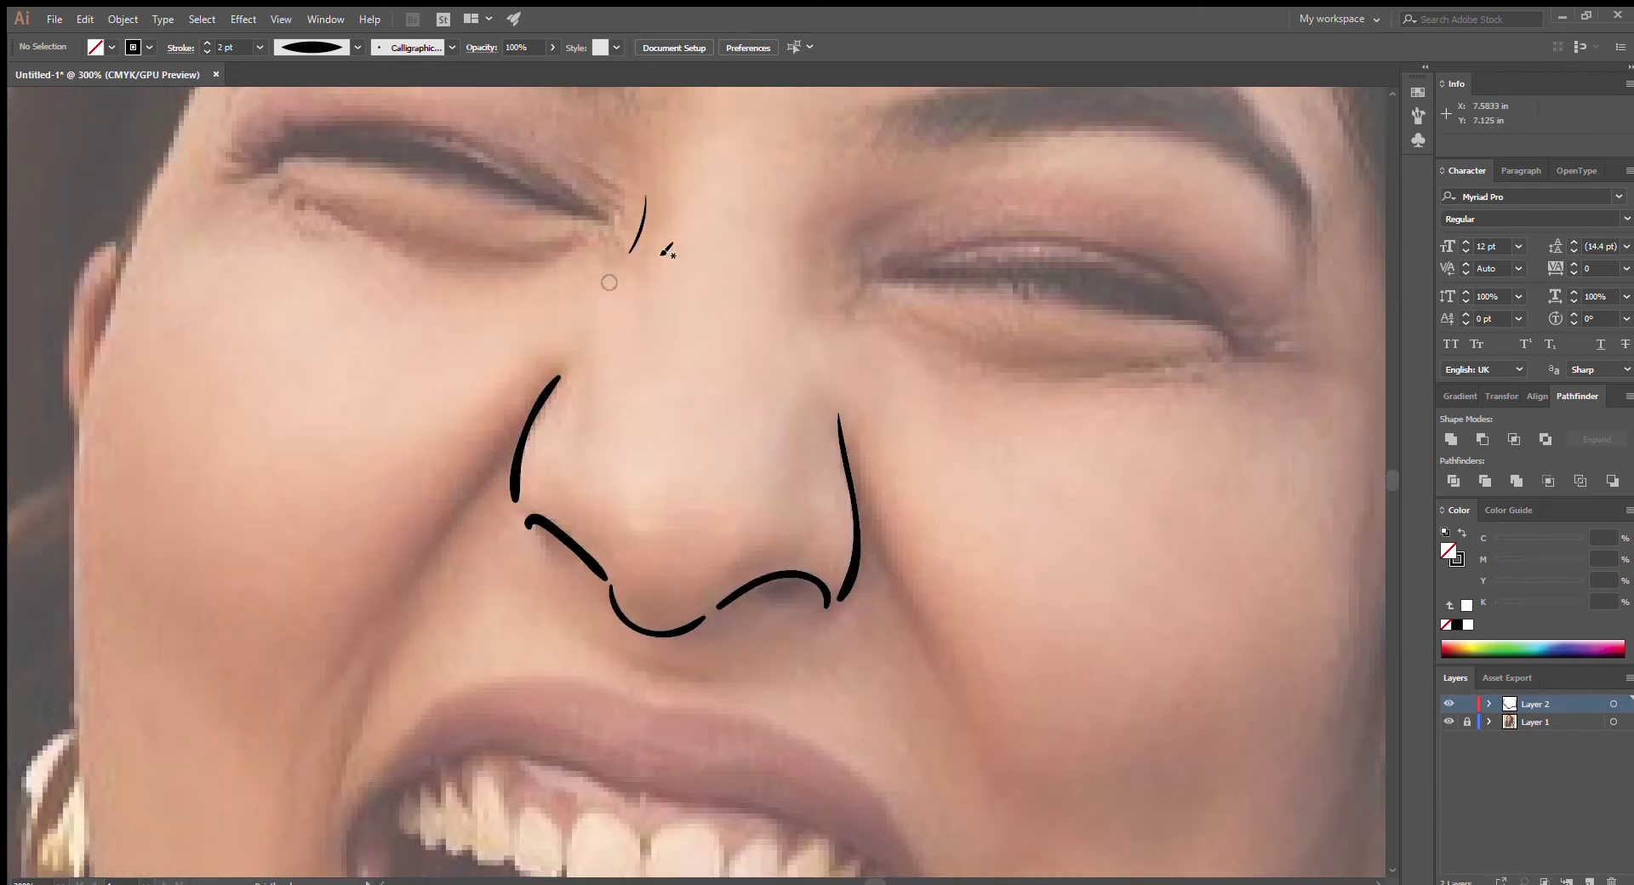
# Outline the right-hand eye with brow arc, upper lid, crease, lower lines and inner corner
pyautogui.moveTo(844, 253); pyautogui.dragTo(946, 194)
pyautogui.moveTo(881, 283); pyautogui.dragTo(1325, 349)
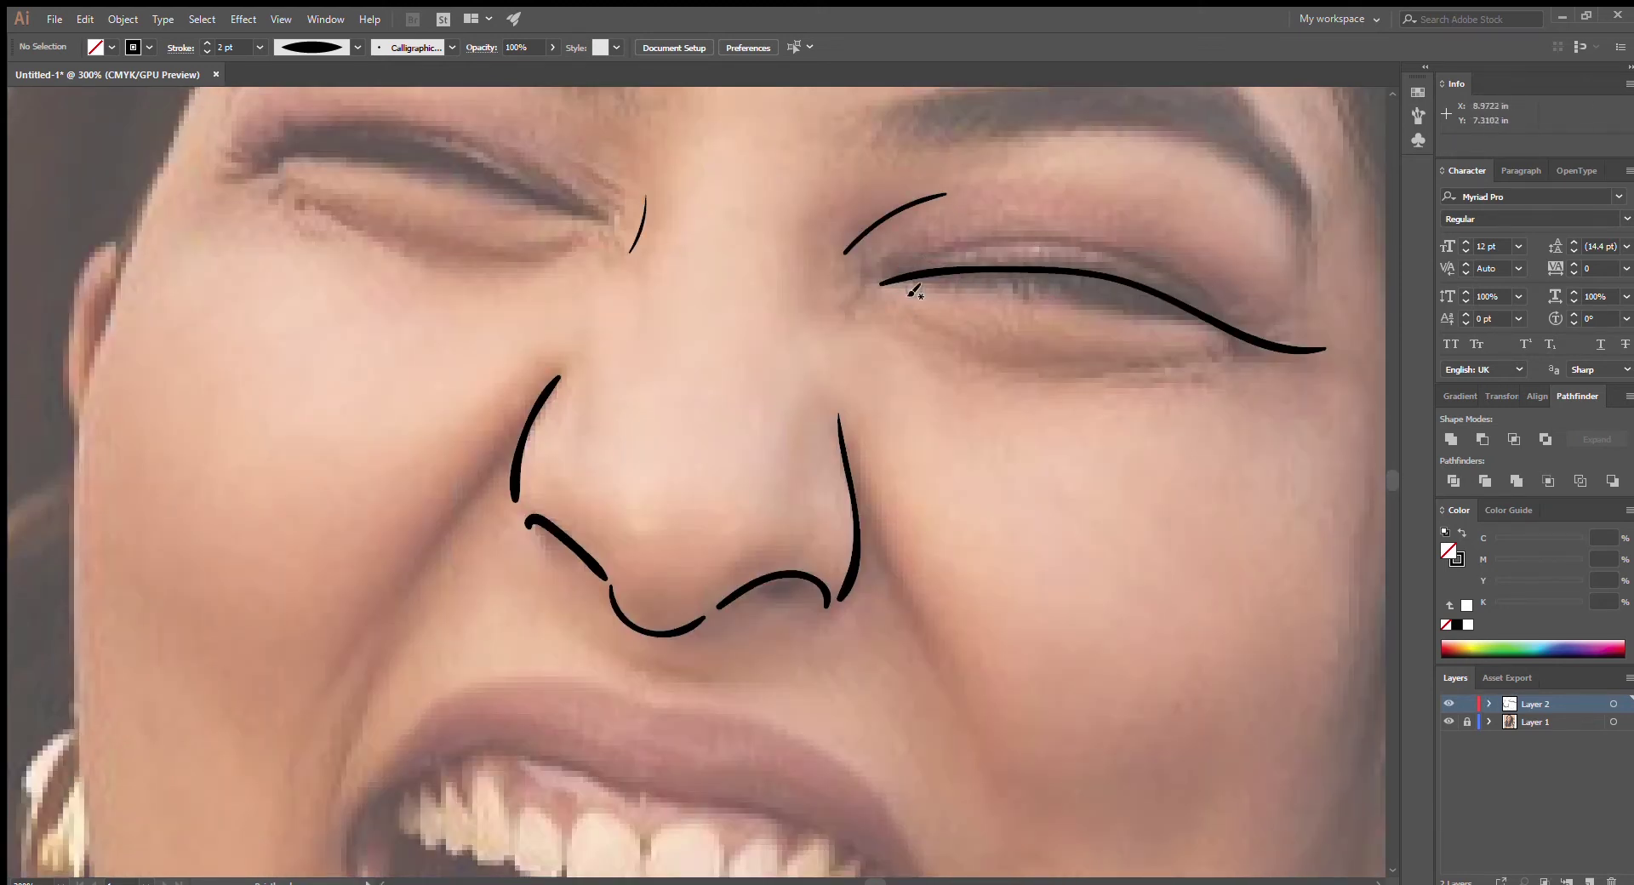
pyautogui.moveTo(909, 285); pyautogui.dragTo(1206, 322)
pyautogui.moveTo(900, 271); pyautogui.dragTo(1205, 296)
pyautogui.moveTo(908, 321)
pyautogui.mouseDown()
pyautogui.moveTo(966, 343)
pyautogui.moveTo(1218, 361)
pyautogui.mouseUp()
pyautogui.moveTo(204, 176); pyautogui.dragTo(606, 212)
pyautogui.moveTo(230, 166); pyautogui.dragTo(290, 166)
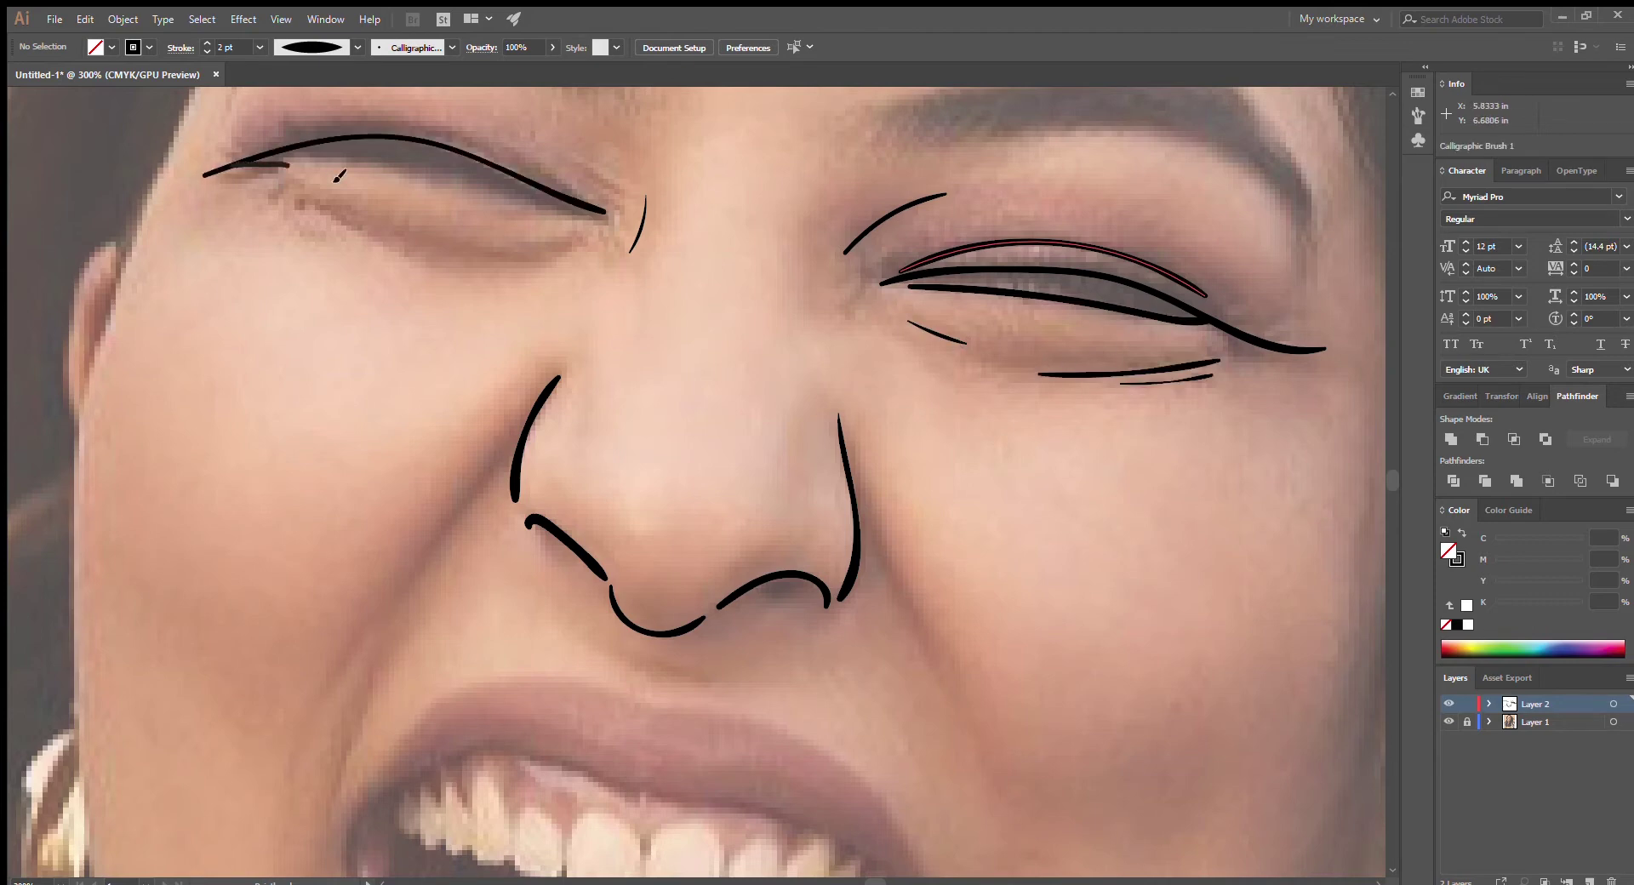
# Ink the closed left-hand eye lid, the lines beneath it and a crease stroke
pyautogui.scroll(4, 339, 176)
pyautogui.moveTo(251, 357); pyautogui.dragTo(611, 384)
pyautogui.moveTo(272, 400); pyautogui.dragTo(578, 444)
pyautogui.moveTo(554, 357); pyautogui.dragTo(616, 383)
pyautogui.scroll(-12, 358, 483)
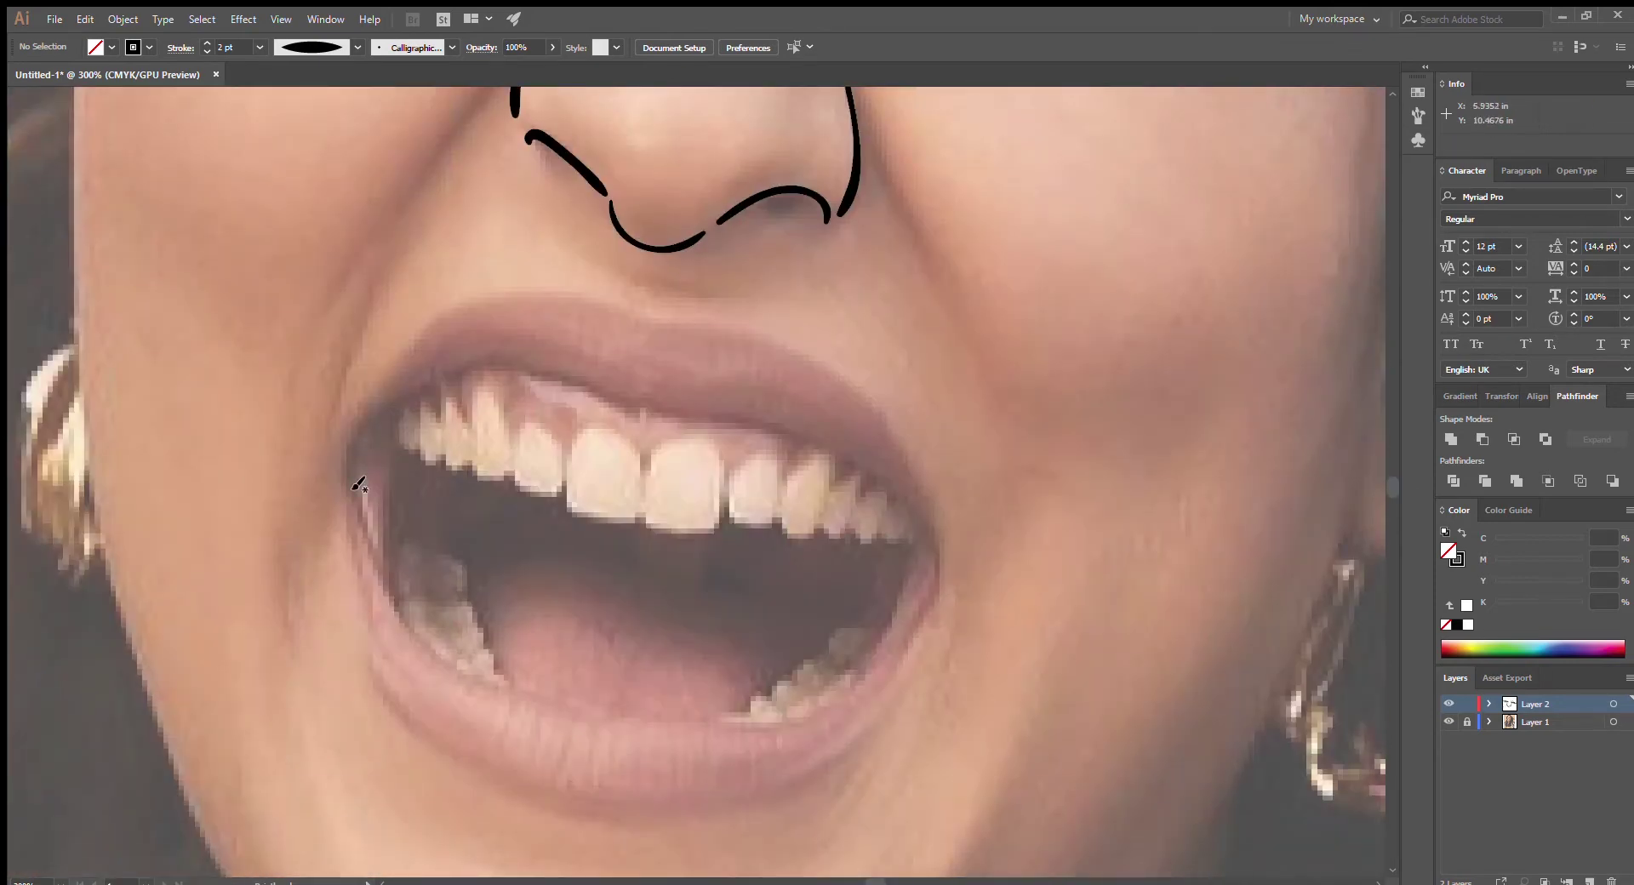
# Outline the lips, including the lower lip's outer edge and the inner lip line
pyautogui.moveTo(351, 447)
pyautogui.mouseDown()
pyautogui.moveTo(663, 399)
pyautogui.moveTo(774, 781)
pyautogui.mouseUp()
pyautogui.moveTo(351, 451); pyautogui.dragTo(419, 723)
pyautogui.scroll(-3, 1392, 492)
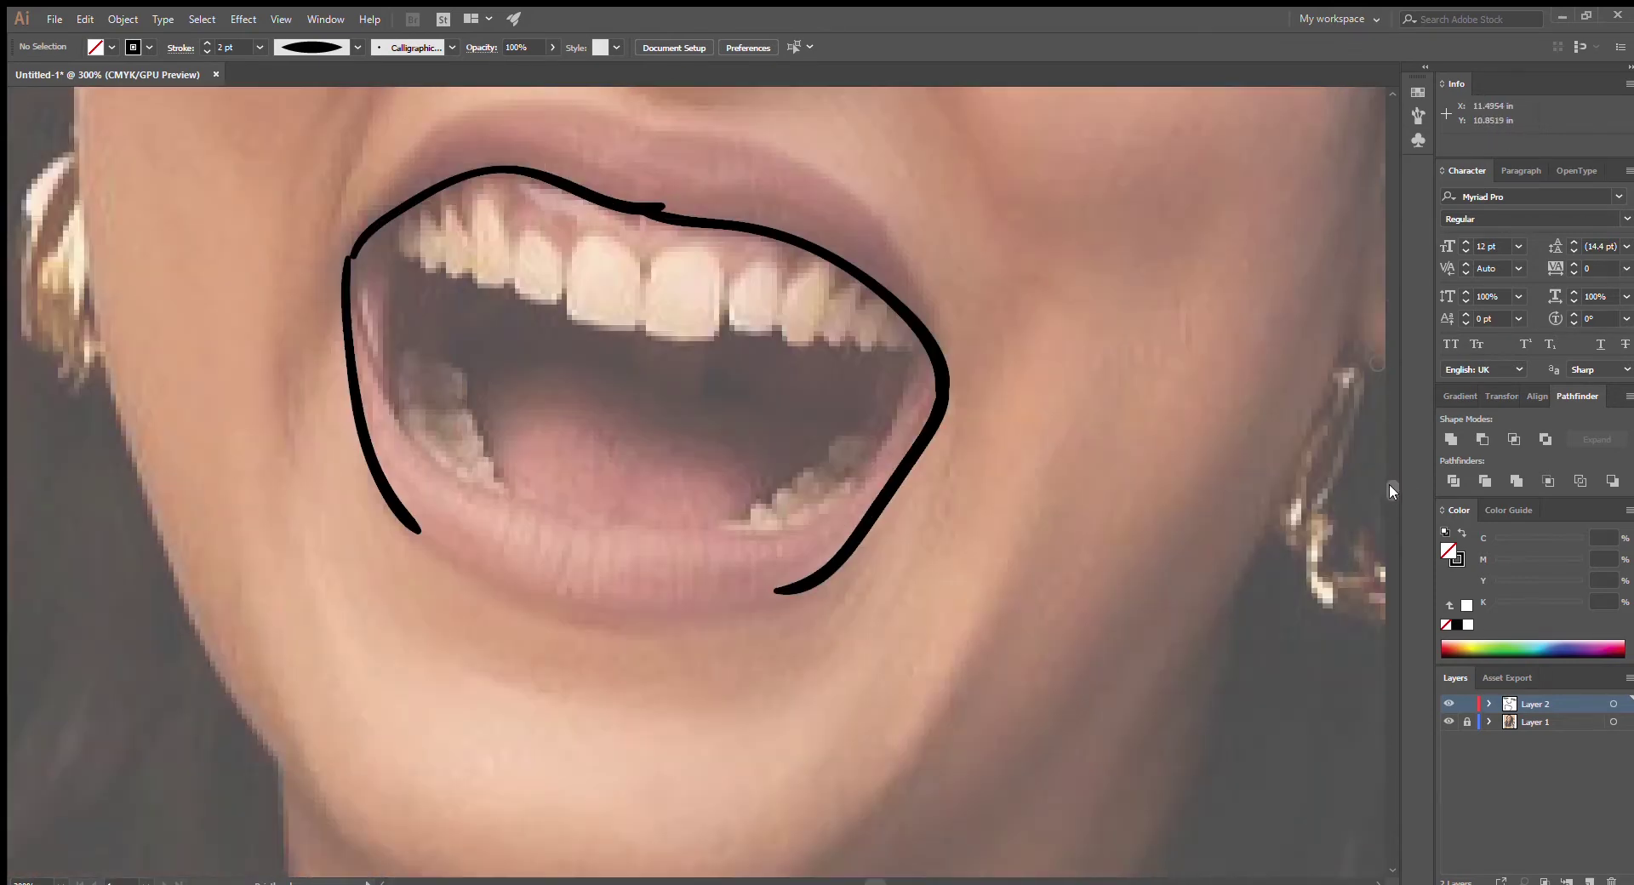
pyautogui.moveTo(415, 529); pyautogui.dragTo(776, 589)
pyautogui.moveTo(347, 259)
pyautogui.mouseDown()
pyautogui.moveTo(667, 537)
pyautogui.moveTo(940, 368)
pyautogui.mouseUp()
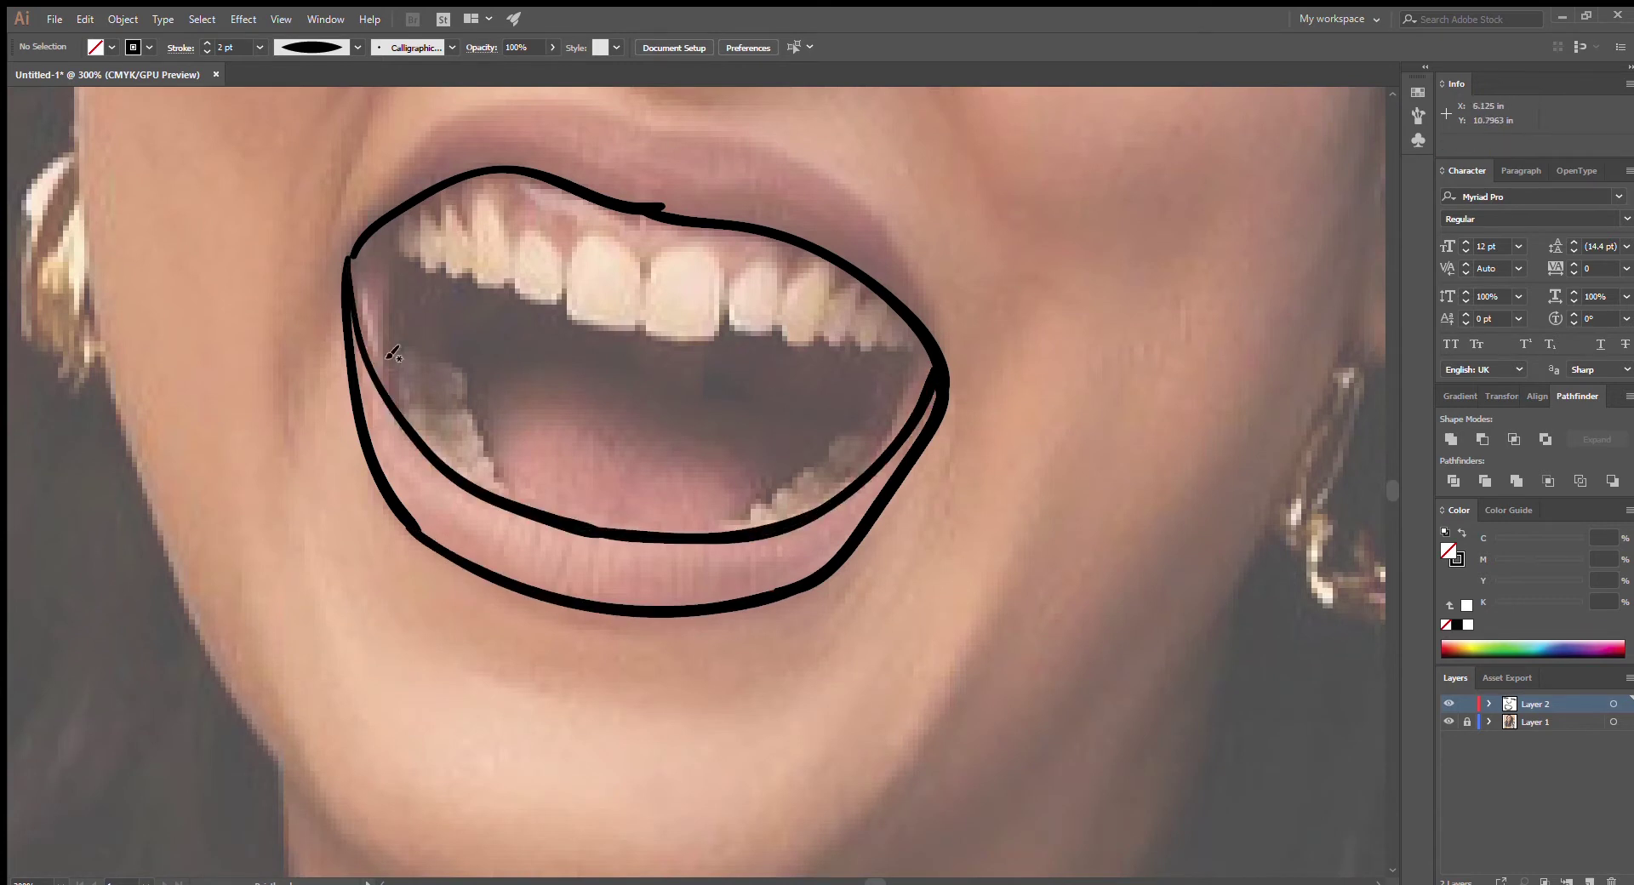
# Trace the scalloped upper and lower teeth and the inner left edge of the mouth
pyautogui.moveTo(462, 220); pyautogui.dragTo(882, 302)
pyautogui.moveTo(559, 298)
pyautogui.mouseDown()
pyautogui.moveTo(783, 308)
pyautogui.moveTo(909, 339)
pyautogui.mouseUp()
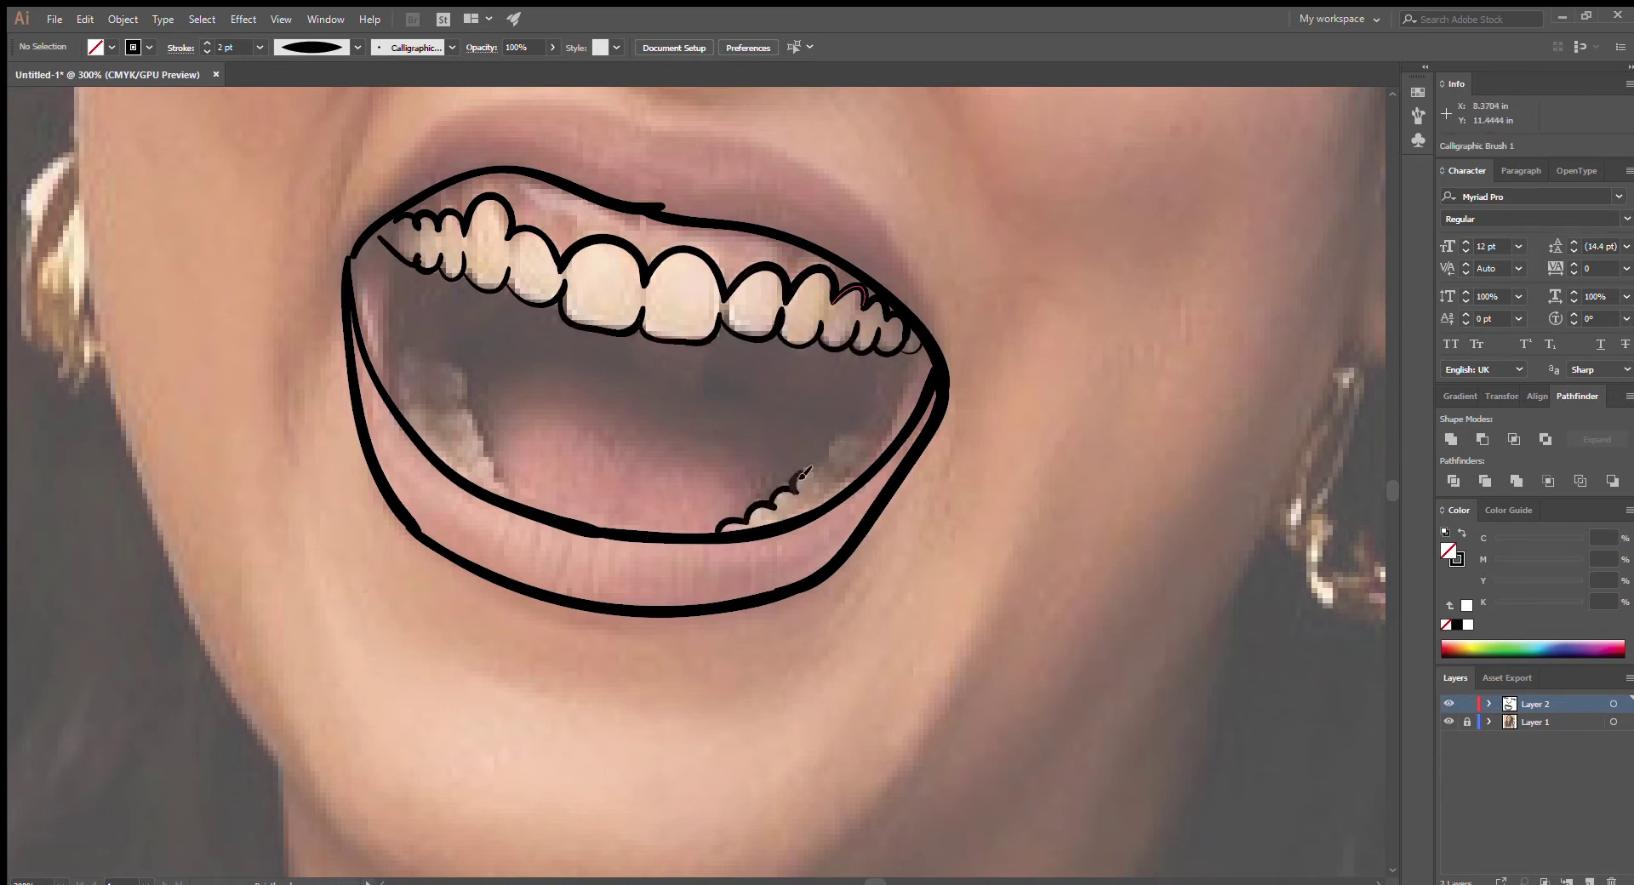
pyautogui.hotkey('ctrl', 'z')
pyautogui.moveTo(458, 409); pyautogui.dragTo(495, 489)
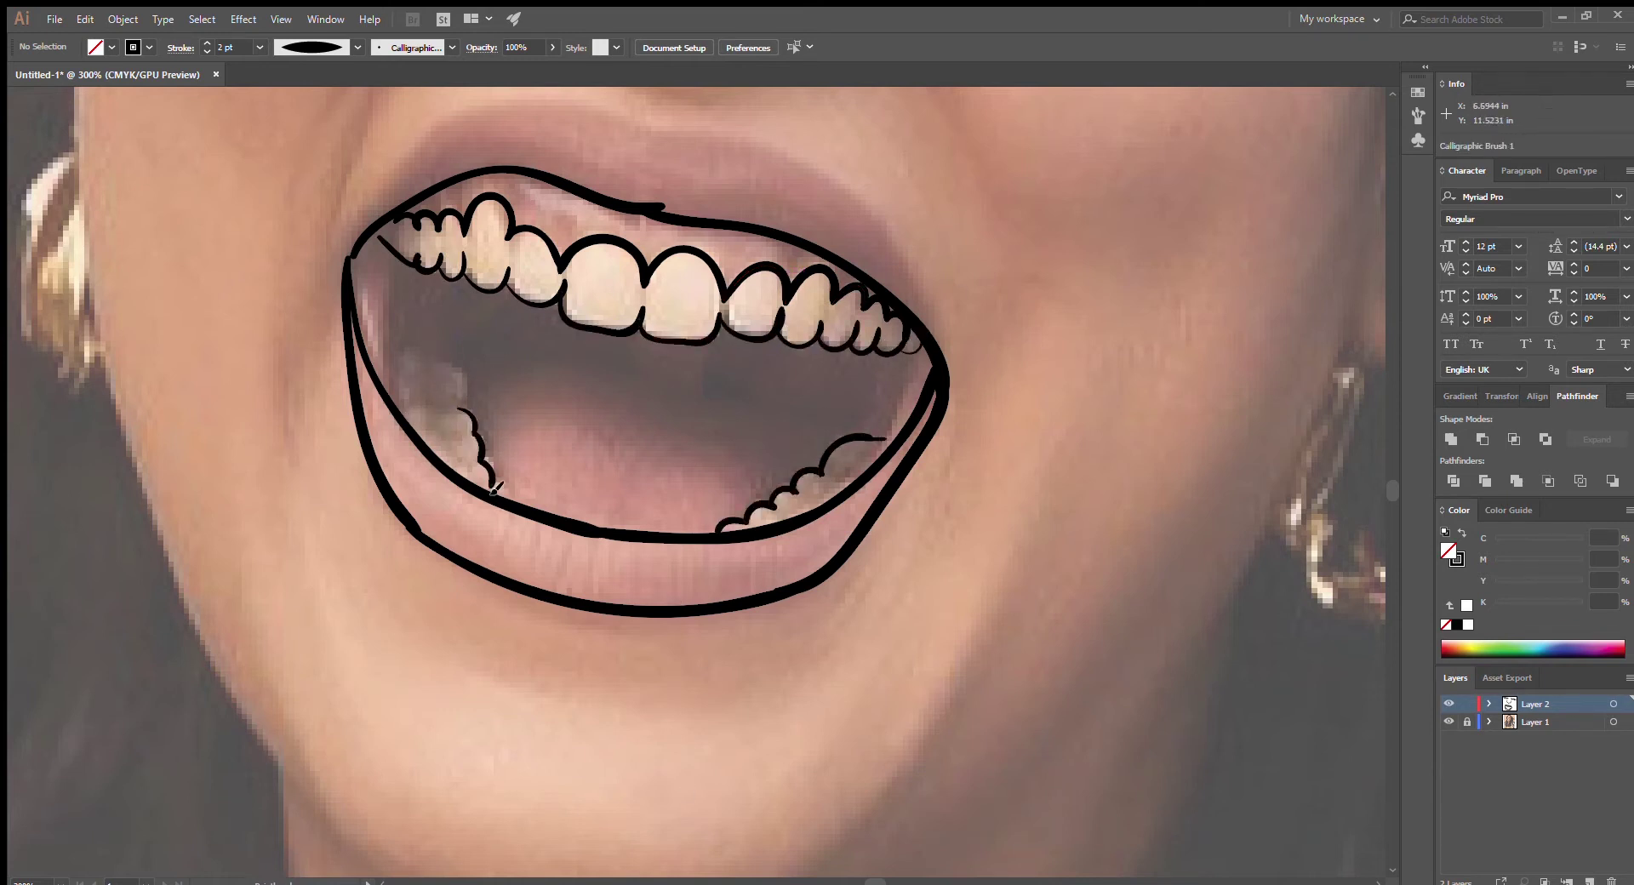
pyautogui.moveTo(412, 403); pyautogui.dragTo(385, 246)
# Trace calligraphic outlines around the ear area
pyautogui.scroll(3, 923, 347)
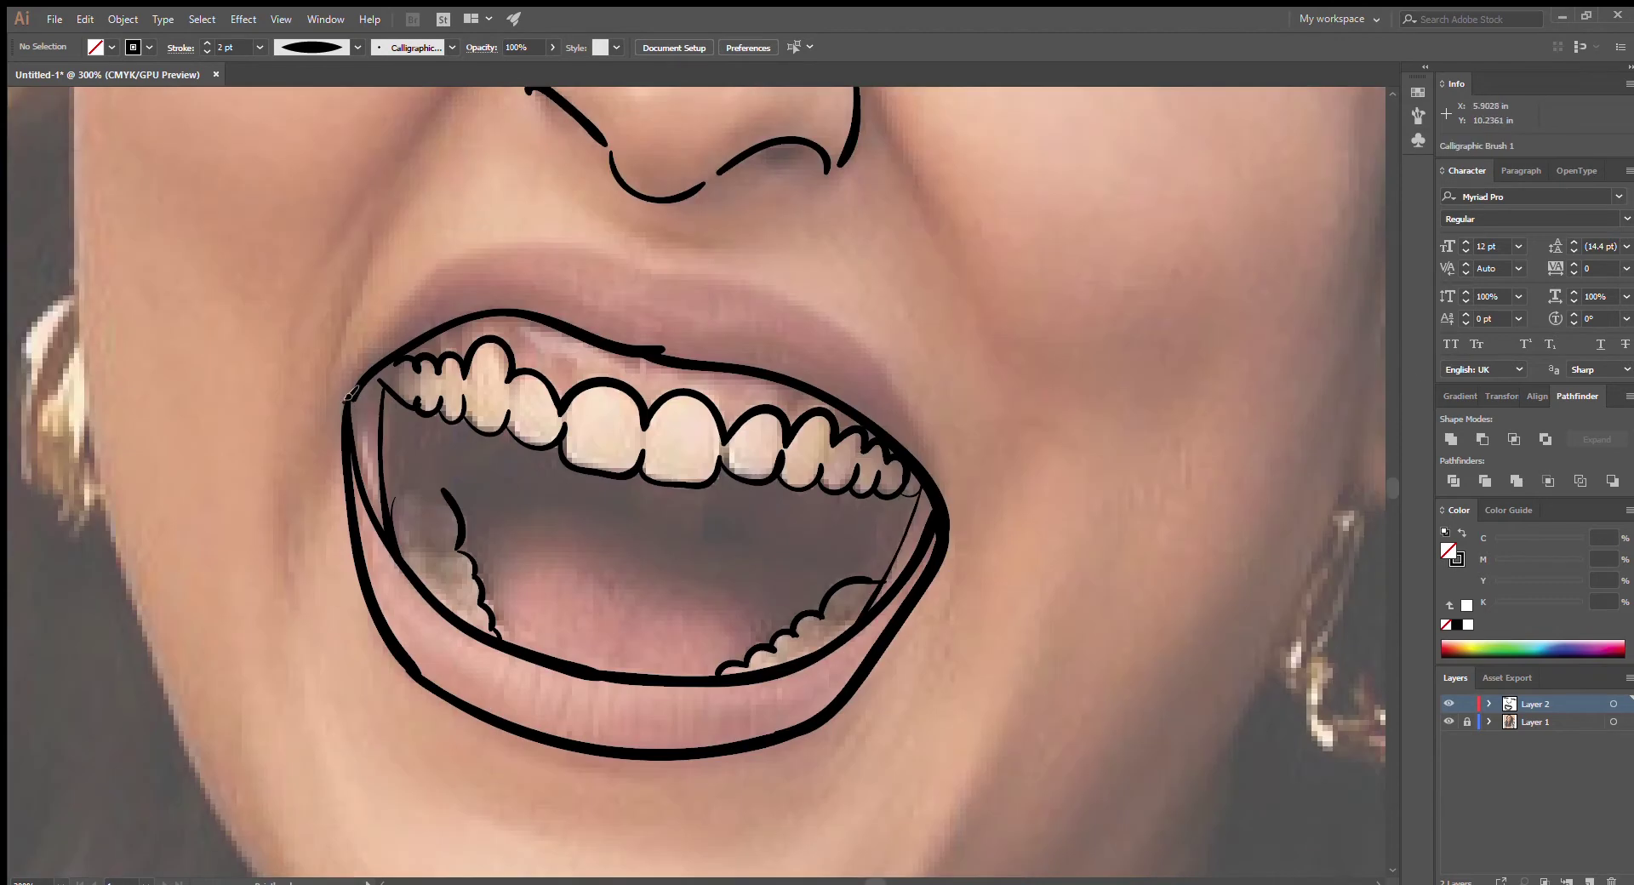
pyautogui.moveTo(629, 277); pyautogui.dragTo(949, 528)
pyautogui.hscroll(5, 1068, 277)
pyautogui.moveTo(1068, 277); pyautogui.dragTo(1047, 459)
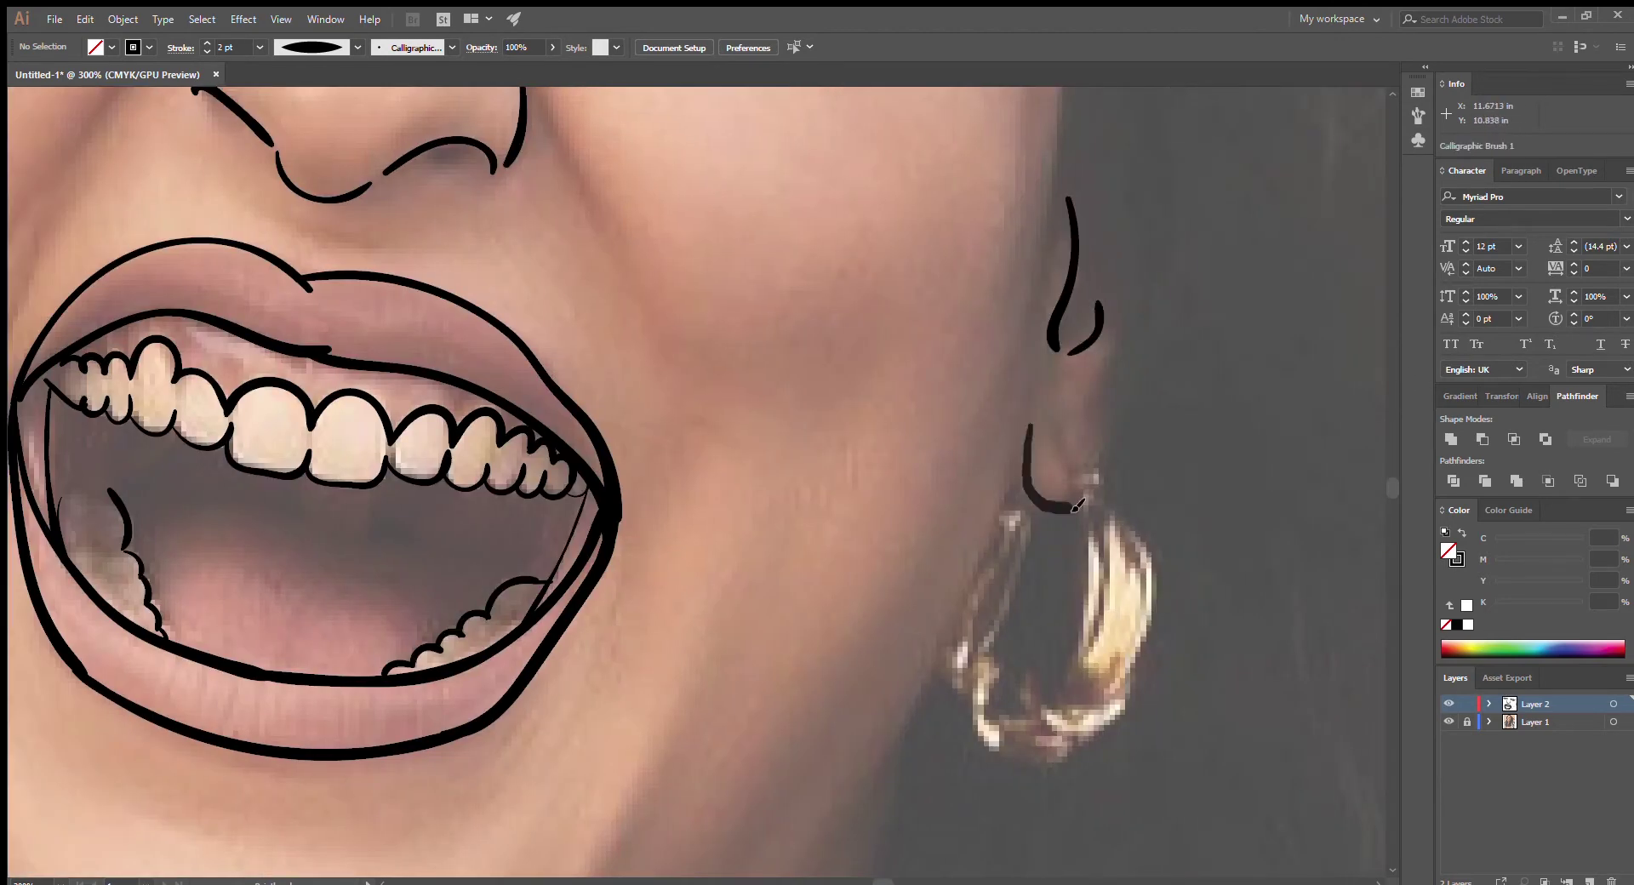
pyautogui.scroll(-3, 1064, 383)
pyautogui.moveTo(1093, 255); pyautogui.dragTo(1052, 466)
# Outline the hoop earring and draw the crease from nose toward cheek
pyautogui.moveTo(1013, 272); pyautogui.dragTo(1136, 400)
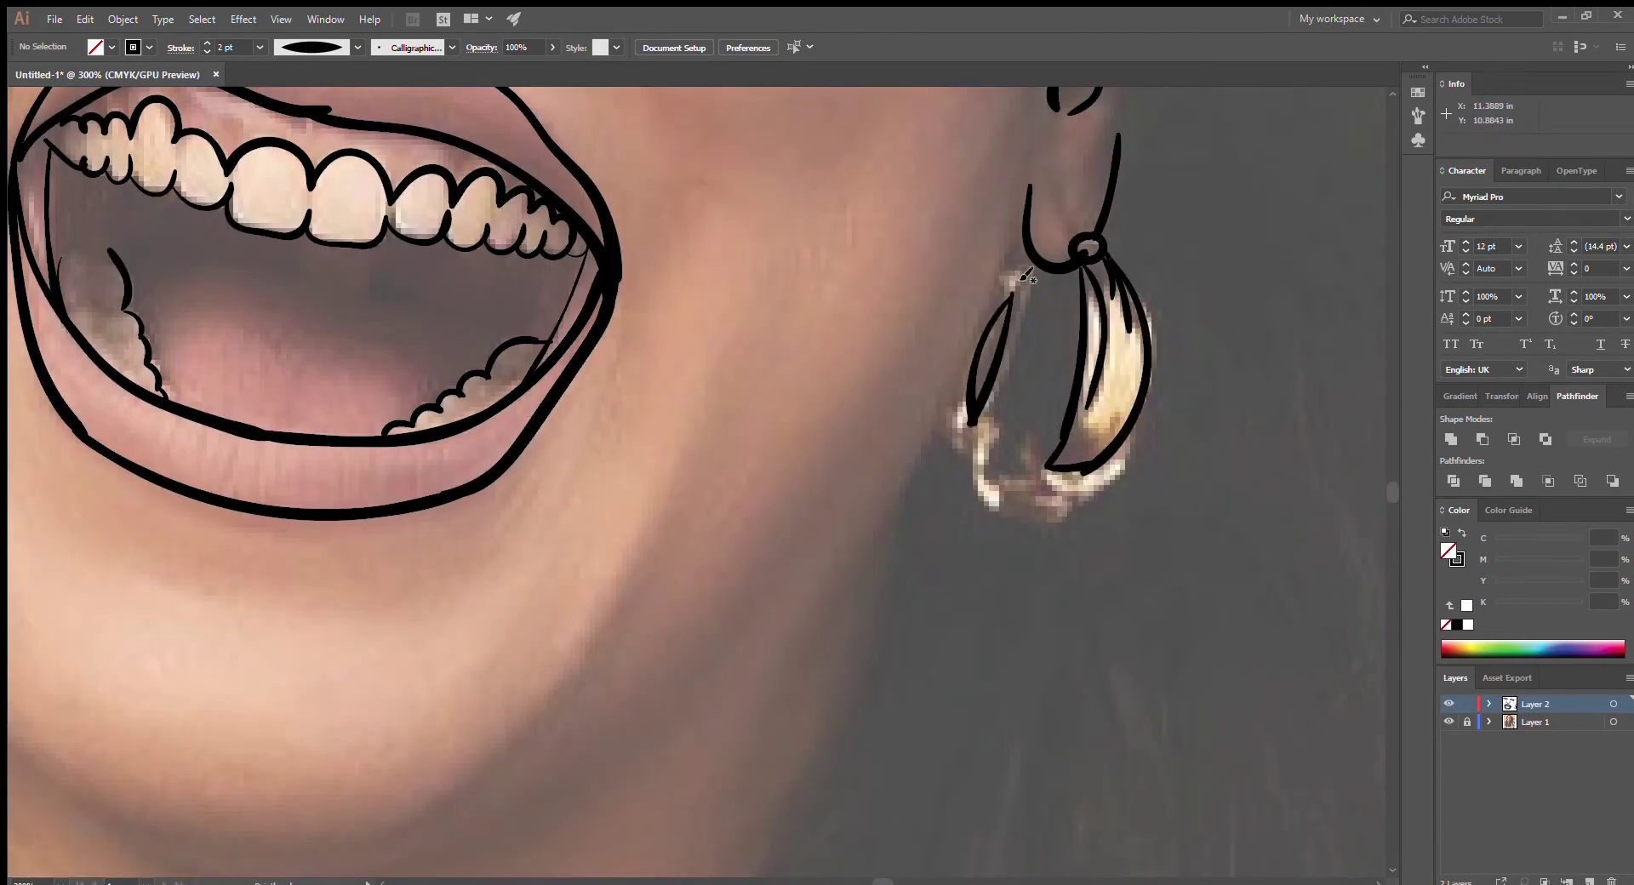
pyautogui.hscroll(-5, 858, 882)
pyautogui.scroll(5, 629, 442)
pyautogui.moveTo(634, 442)
pyautogui.mouseDown()
pyautogui.moveTo(617, 629)
pyautogui.moveTo(672, 625)
pyautogui.moveTo(685, 689)
pyautogui.mouseUp()
pyautogui.hotkey('ctrl', '-')
pyautogui.hotkey('ctrl', '-')
pyautogui.moveTo(918, 324); pyautogui.dragTo(989, 466)
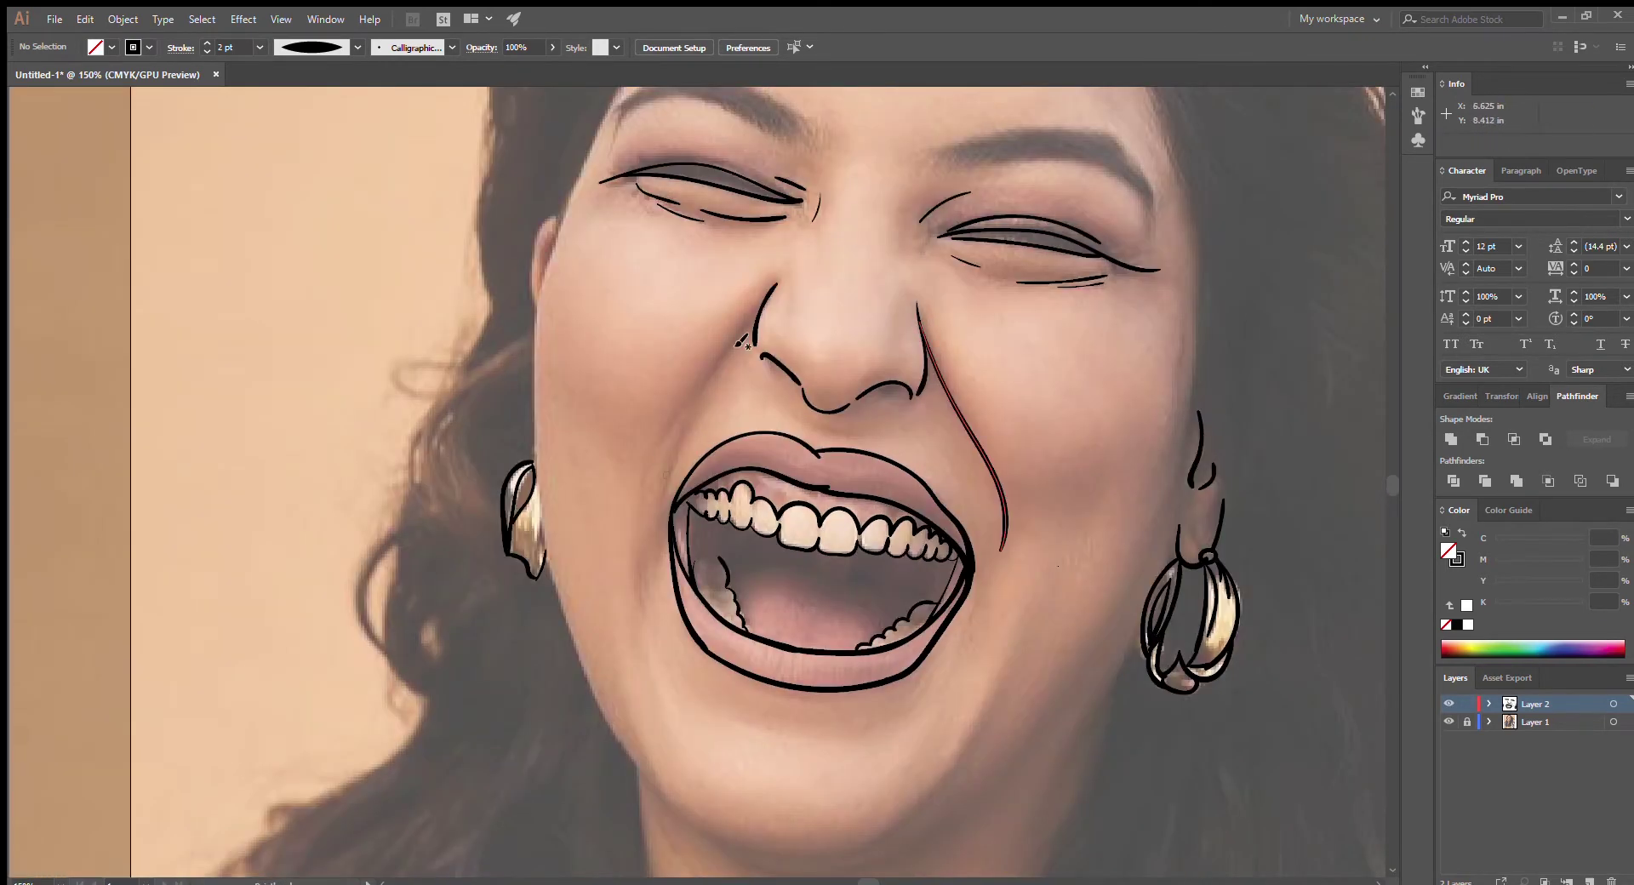
# Draw both nose-to-mouth creases and the left face outline down to the jaw
pyautogui.moveTo(756, 316); pyautogui.dragTo(640, 515)
pyautogui.moveTo(690, 423); pyautogui.dragTo(670, 489)
pyautogui.moveTo(551, 226); pyautogui.dragTo(624, 804)
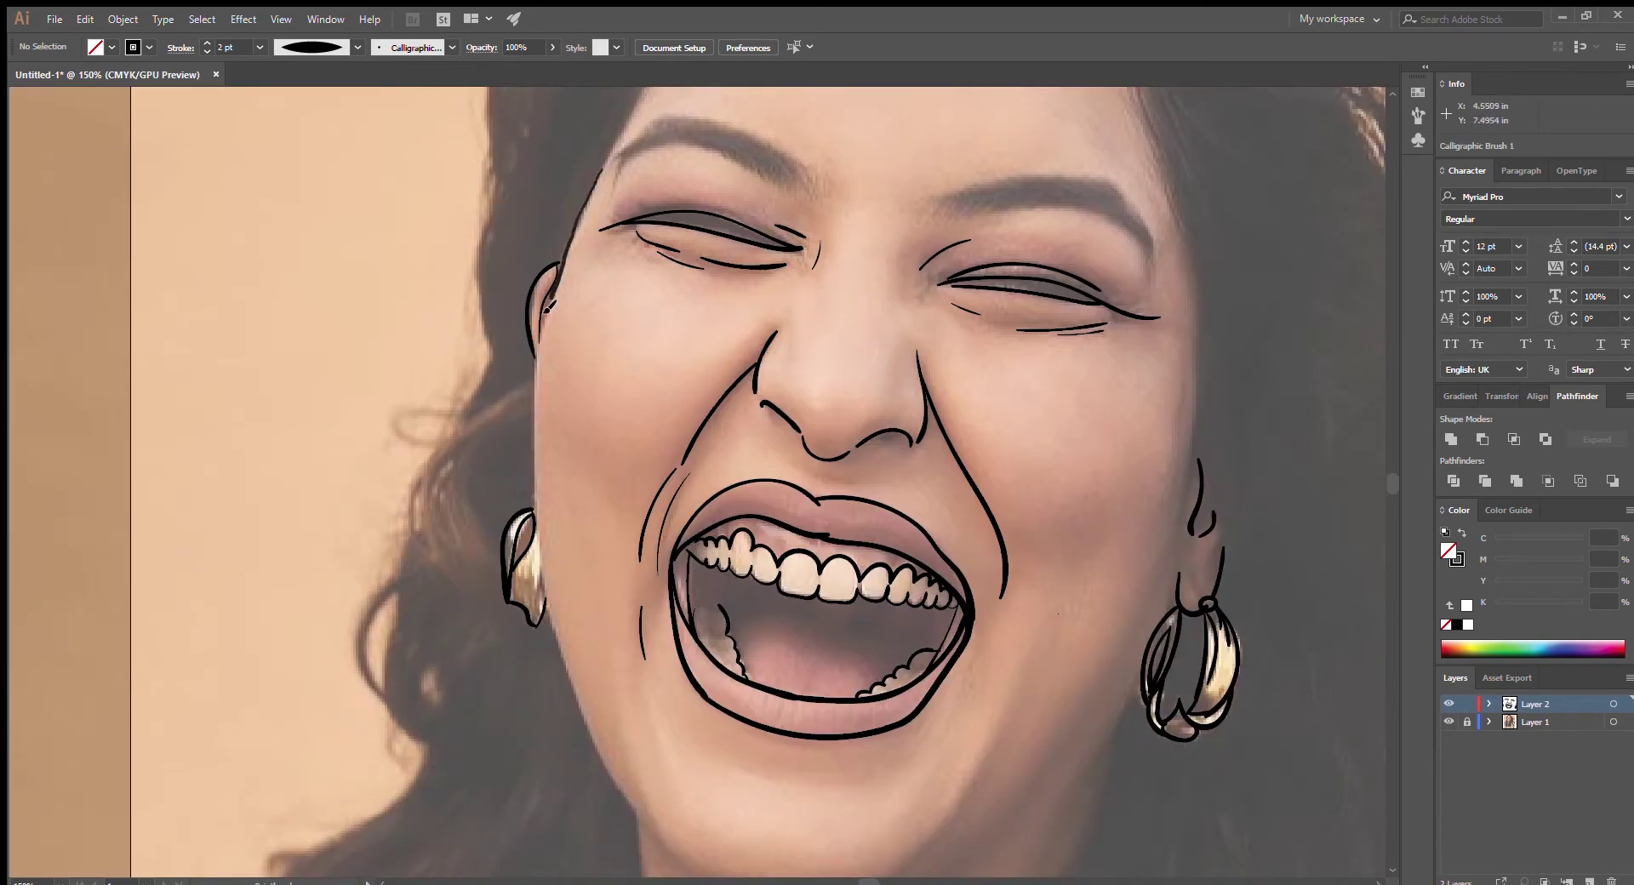
pyautogui.scroll(-5, 630, 510)
pyautogui.moveTo(557, 446); pyautogui.dragTo(655, 638)
# Outline the chin curve and left side of the neck, and fill the nostril solid
pyautogui.moveTo(634, 584); pyautogui.dragTo(987, 563)
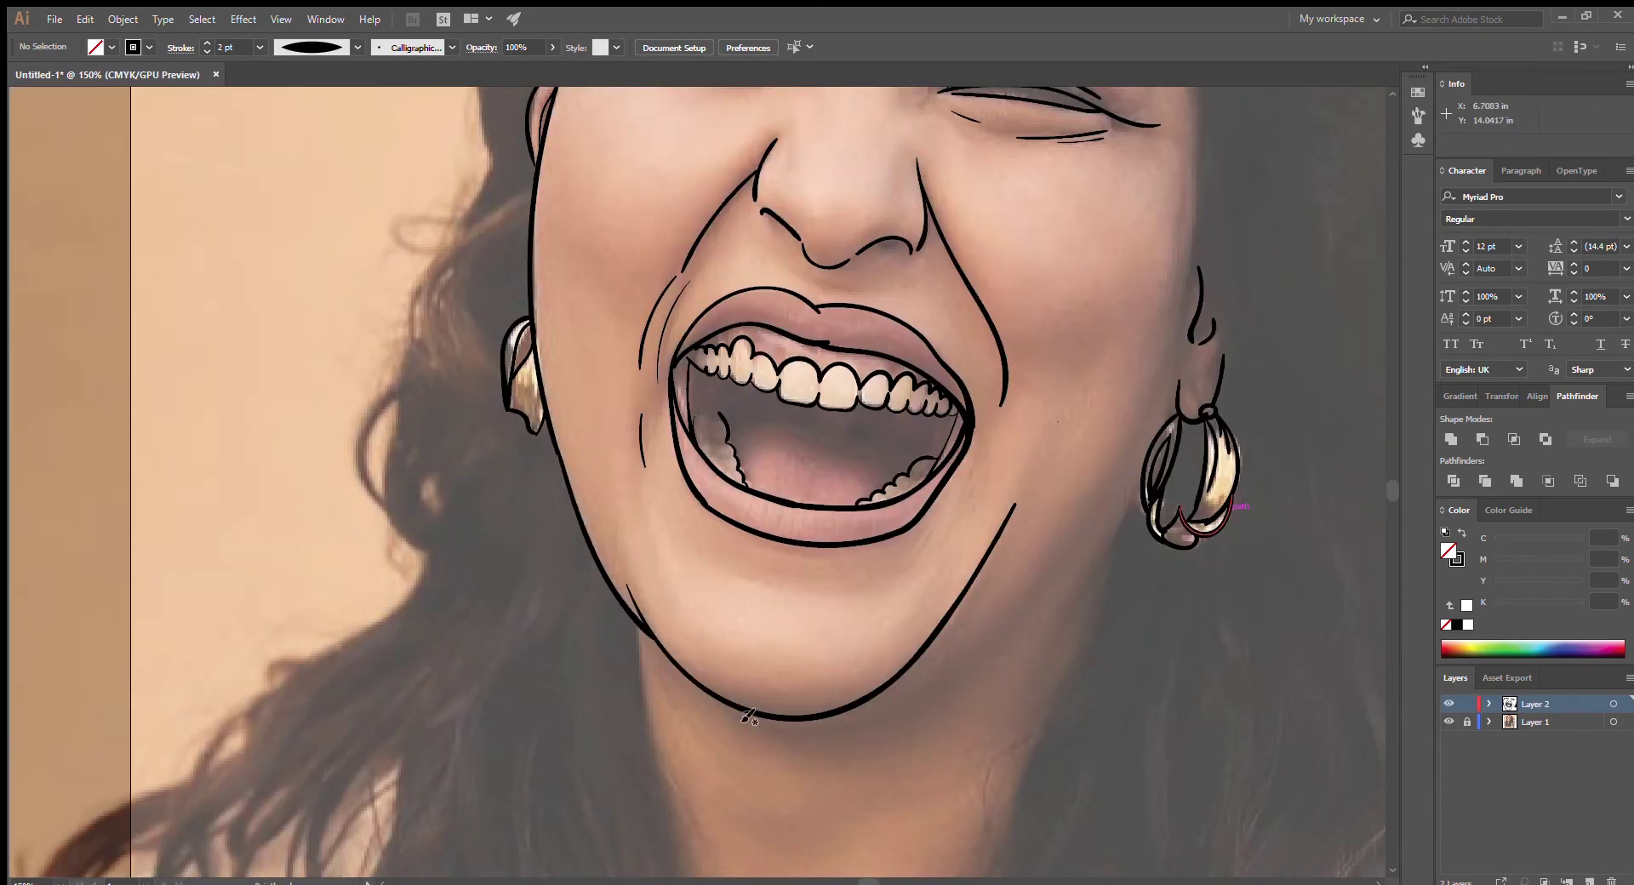
pyautogui.moveTo(715, 702); pyautogui.dragTo(1124, 460)
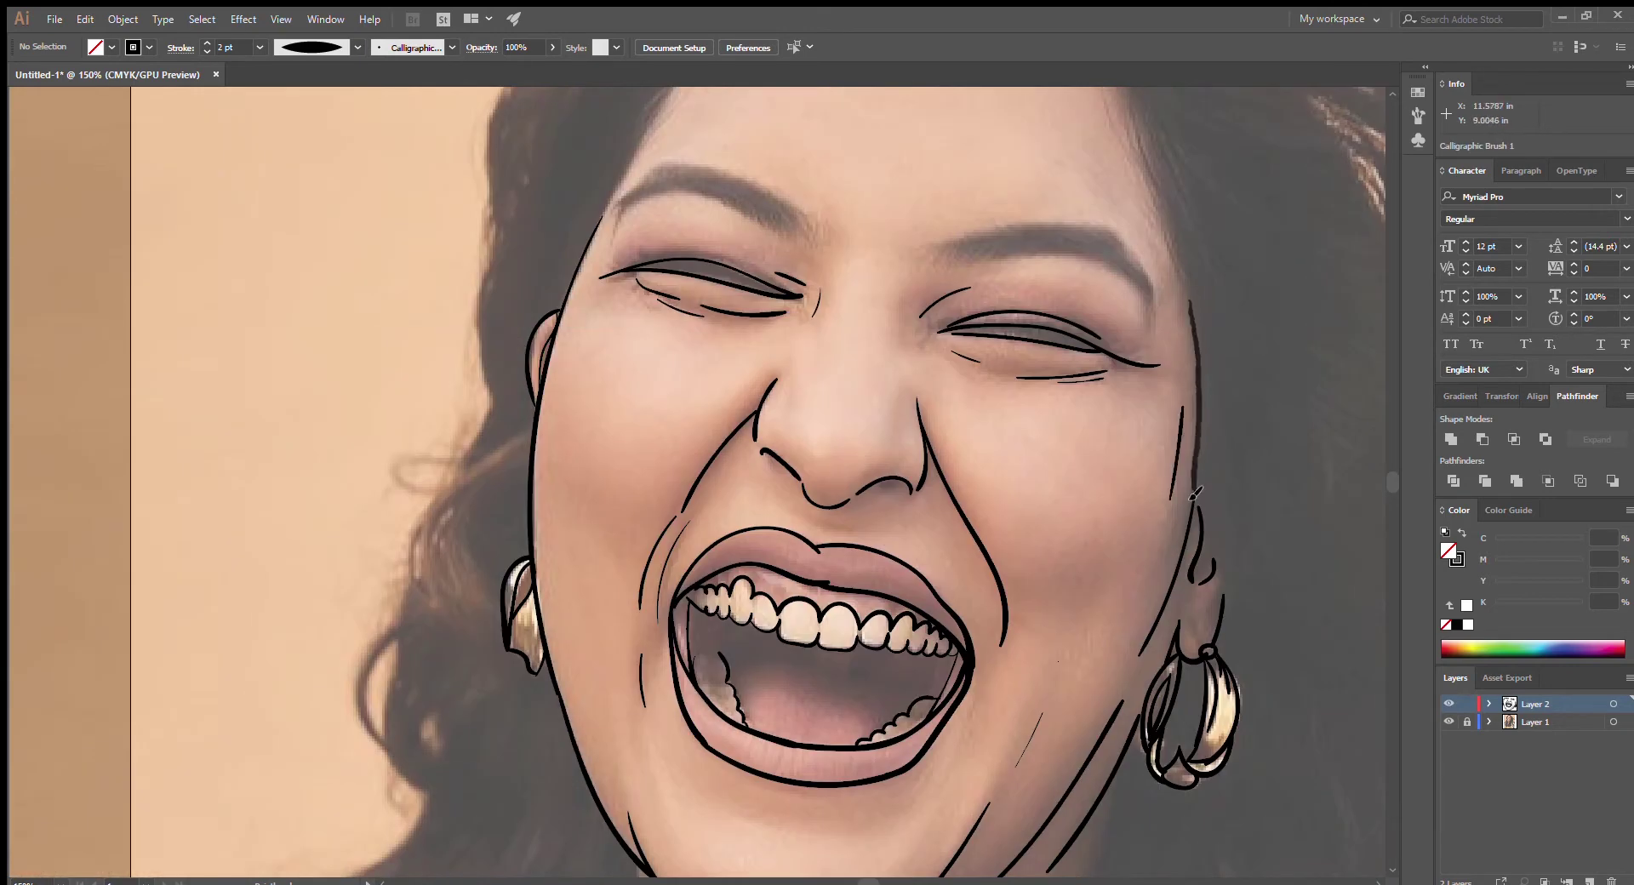
pyautogui.scroll(-8, 693, 596)
pyautogui.moveTo(637, 289); pyautogui.dragTo(674, 582)
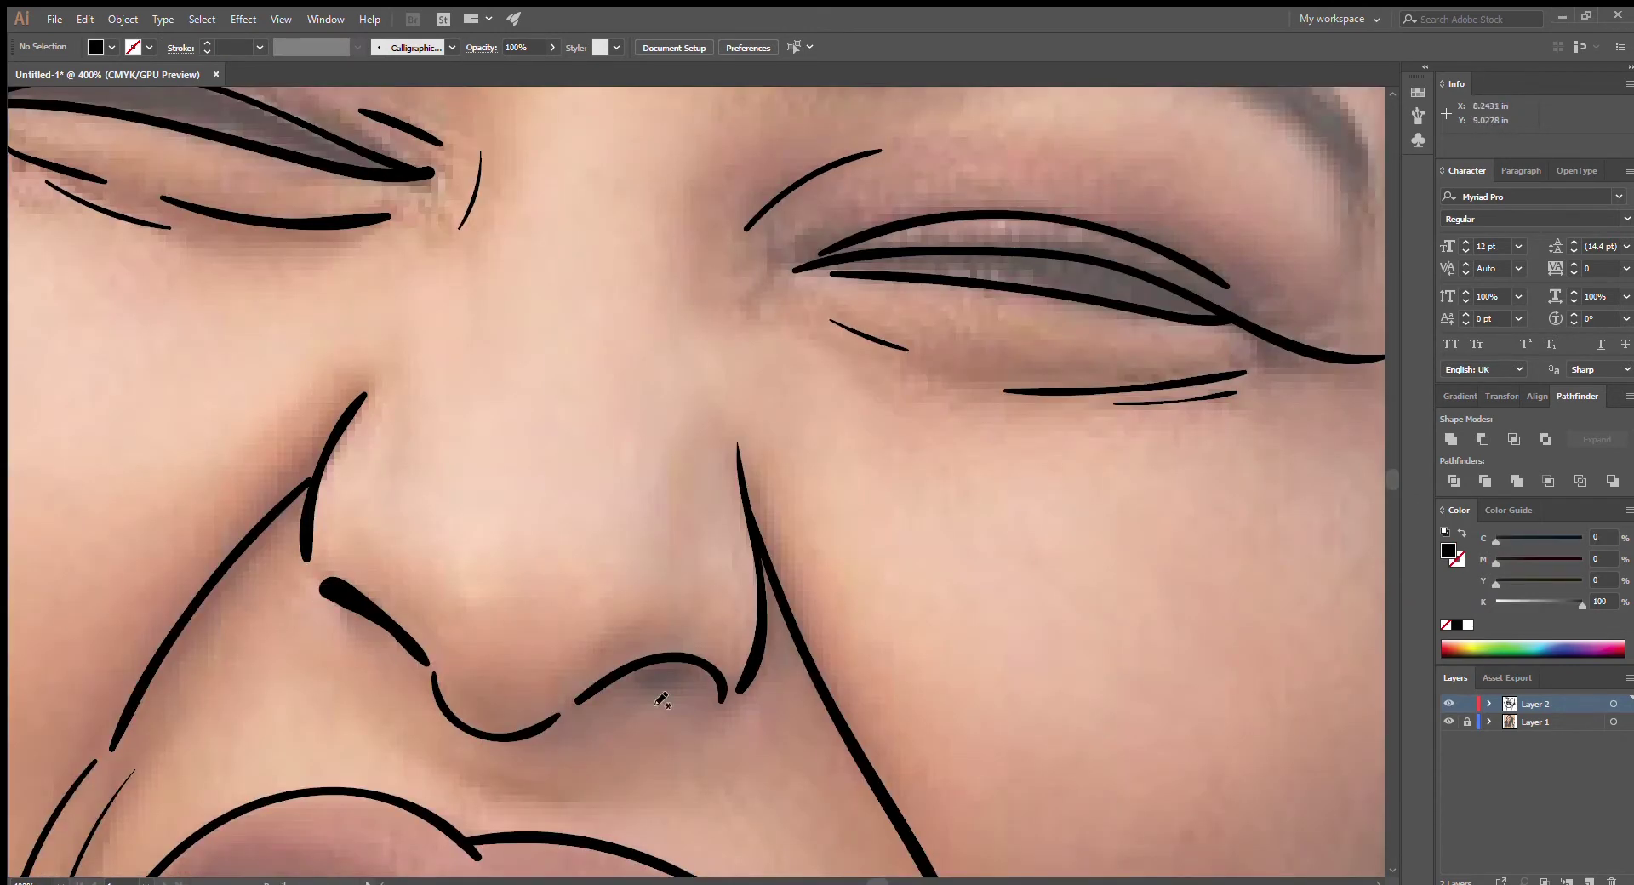
pyautogui.moveTo(600, 688); pyautogui.dragTo(723, 699)
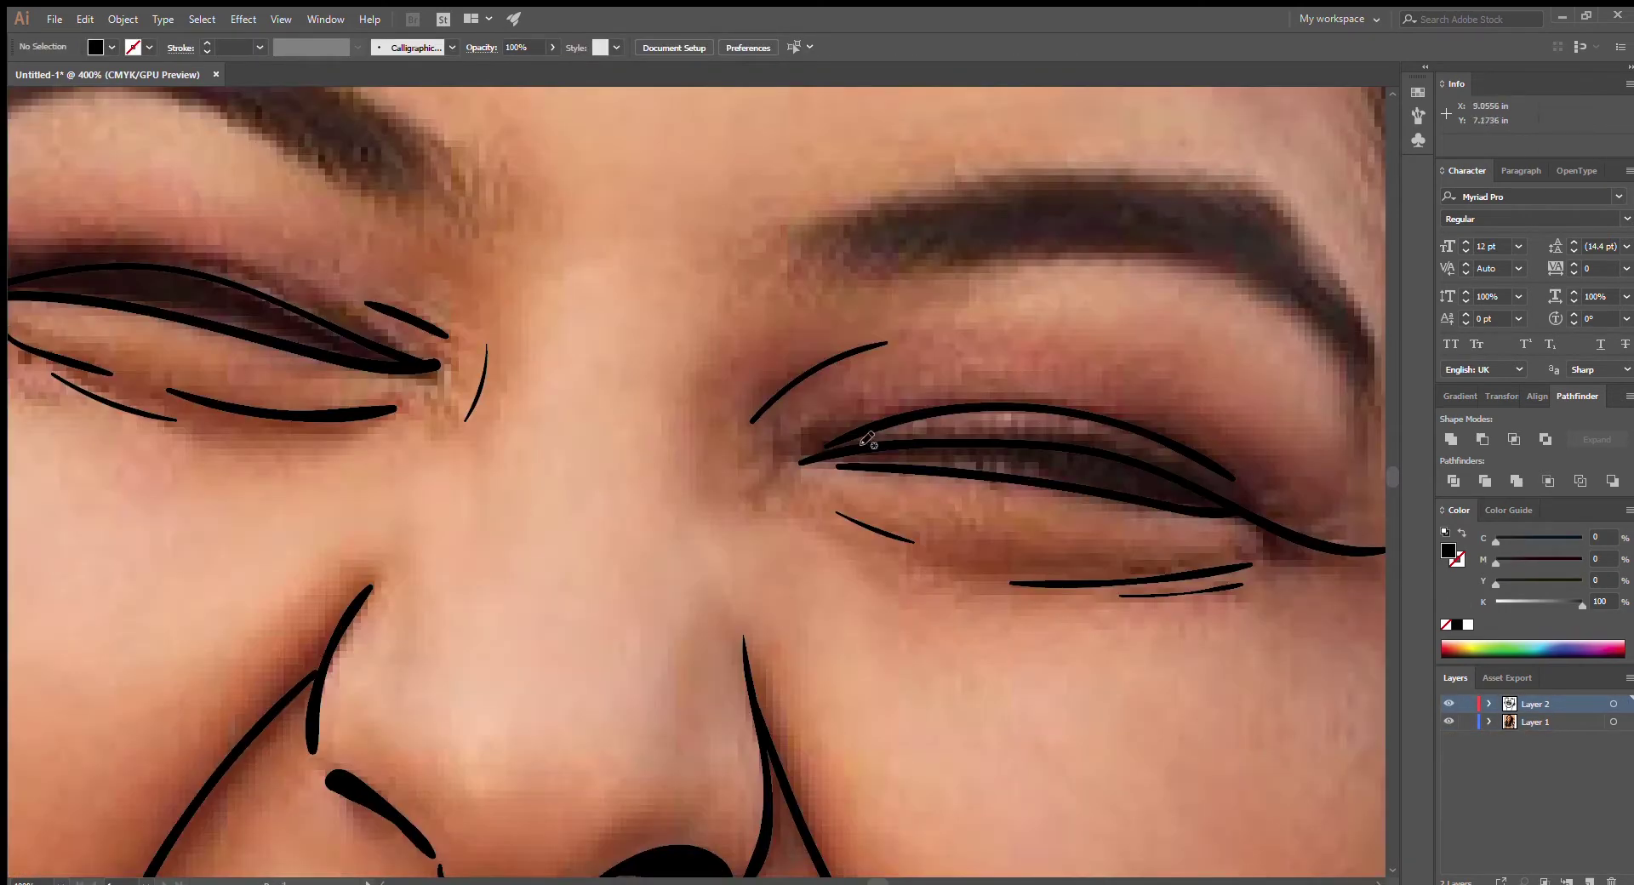
# Paint black eyelashes along the upper eyelids of both eyes
pyautogui.moveTo(985, 475); pyautogui.dragTo(1332, 553)
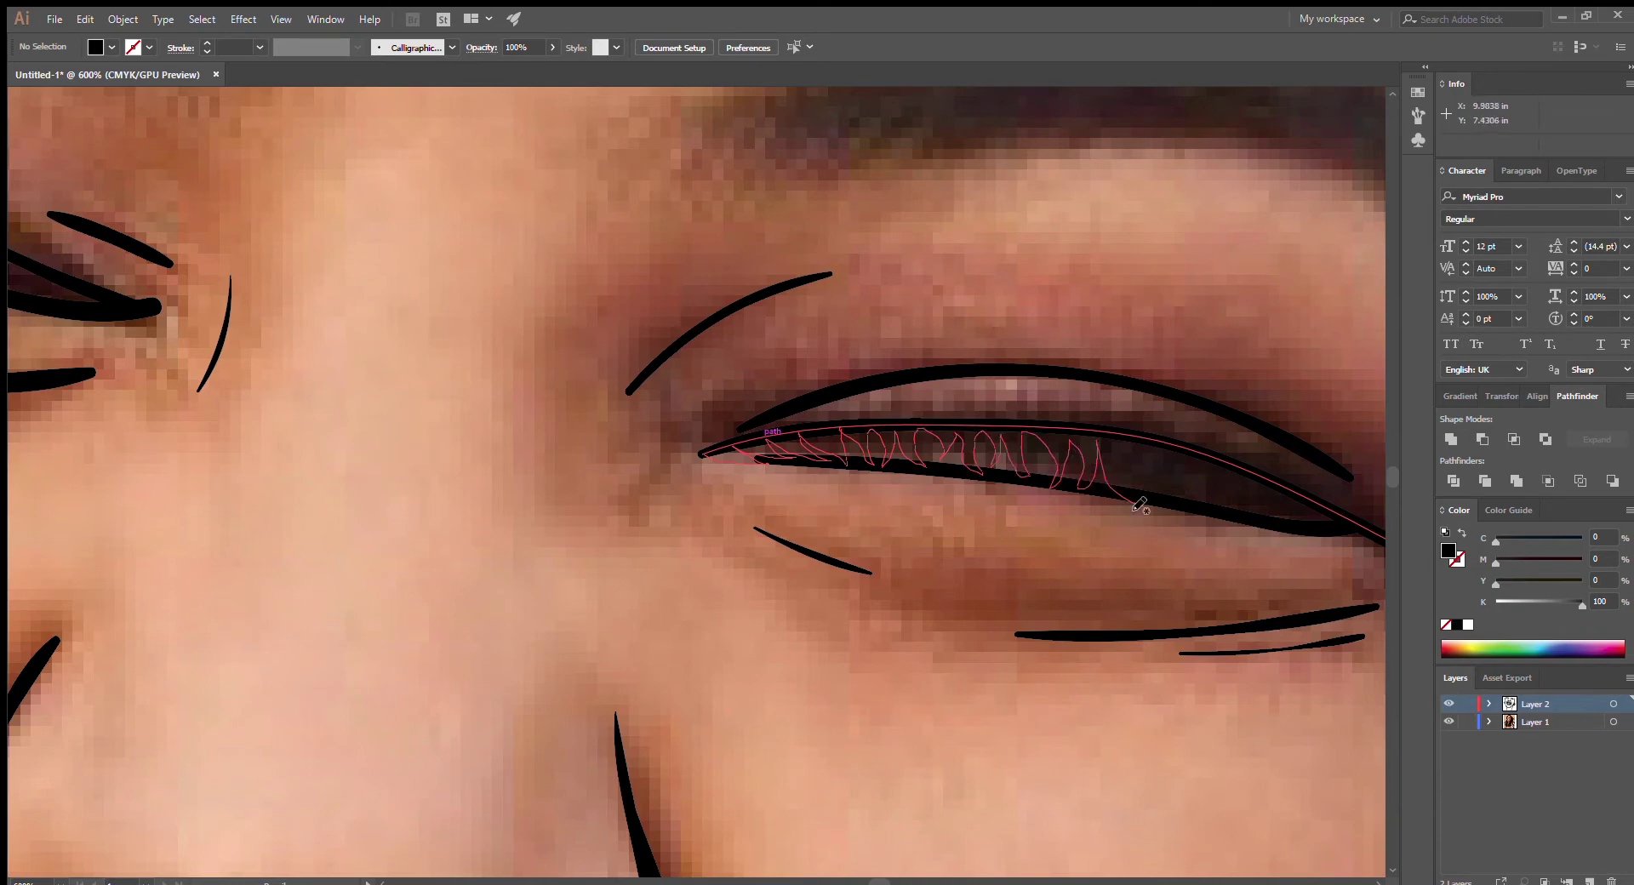
pyautogui.moveTo(924, 432); pyautogui.dragTo(1234, 476)
pyautogui.hscroll(5, 1022, 477)
pyautogui.moveTo(868, 476); pyautogui.dragTo(1081, 578)
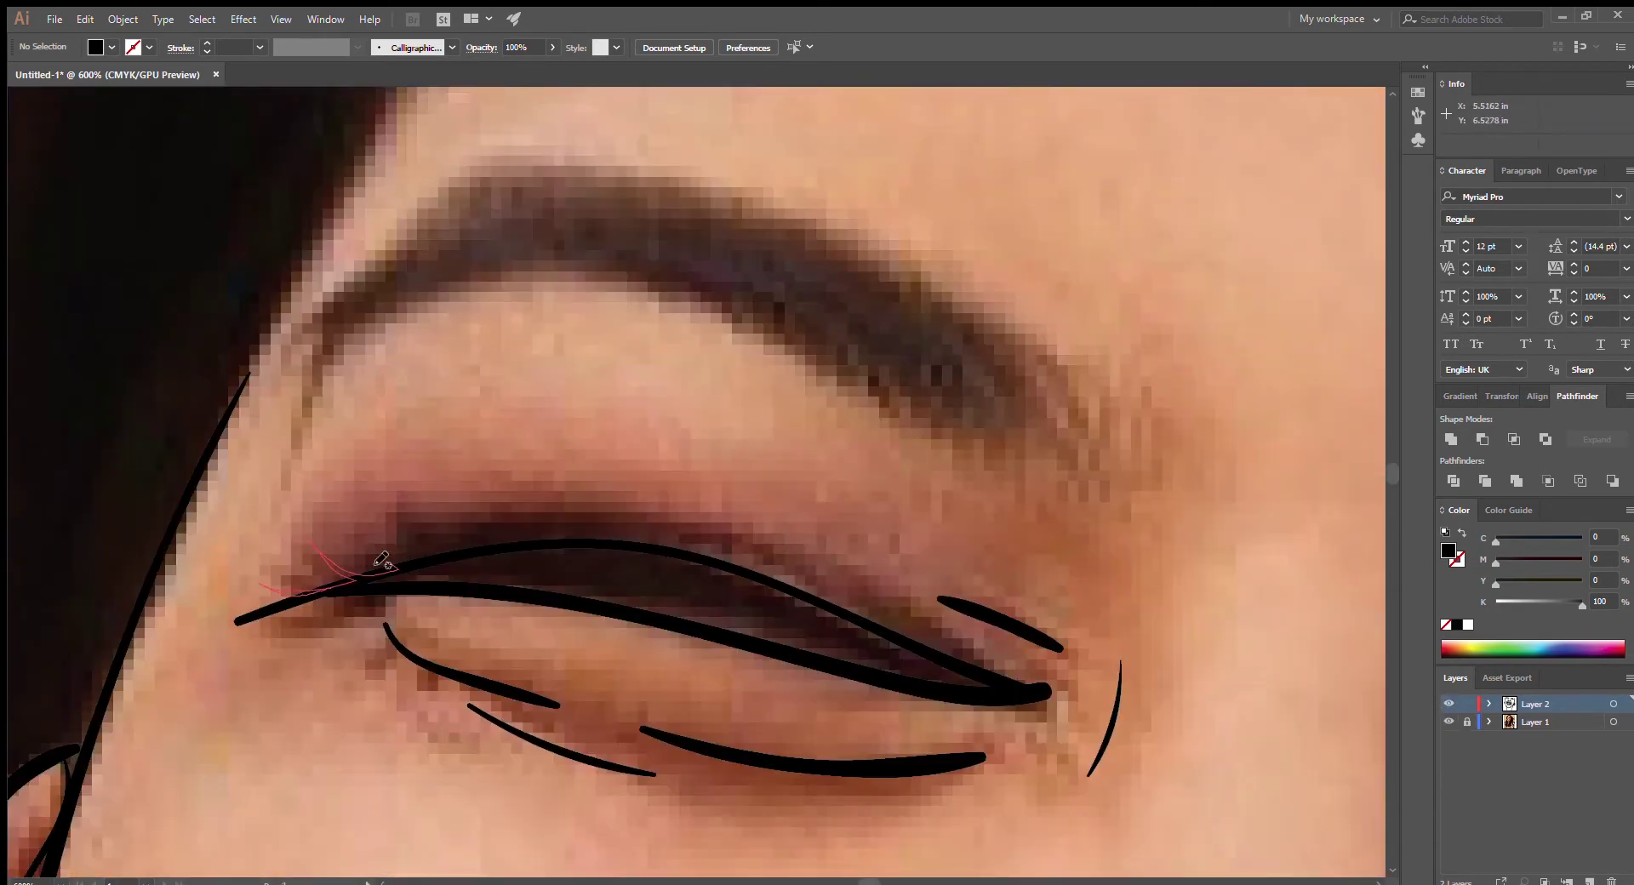
pyautogui.moveTo(381, 559)
pyautogui.mouseDown()
pyautogui.moveTo(579, 545)
pyautogui.moveTo(365, 515)
pyautogui.moveTo(451, 556)
pyautogui.mouseUp()
pyautogui.moveTo(672, 562); pyautogui.dragTo(876, 647)
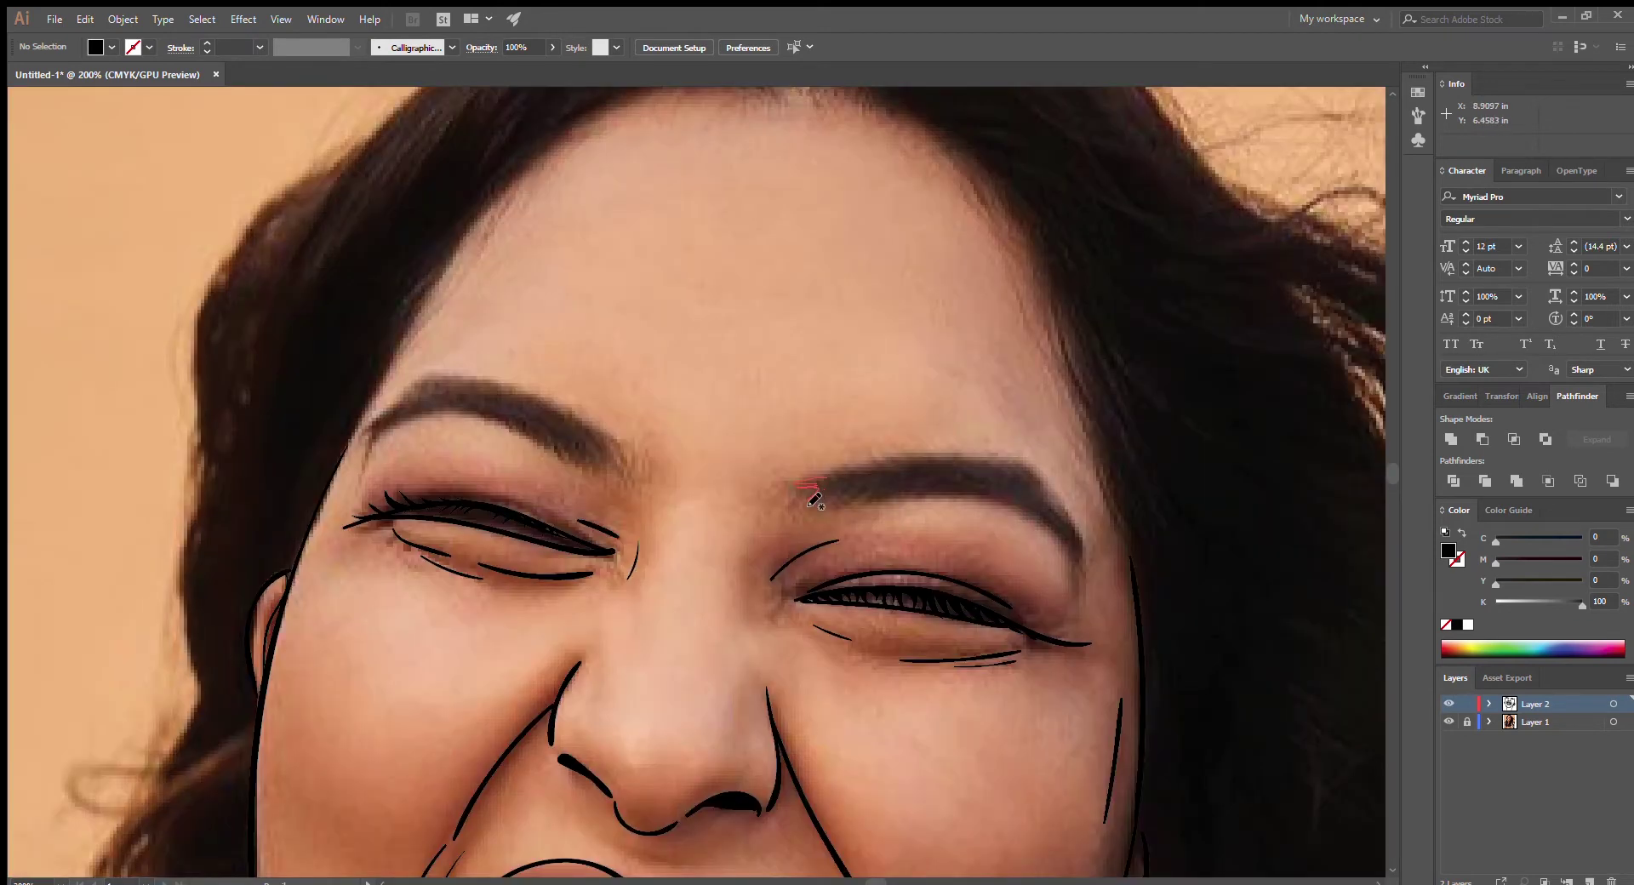
# Fill both eyebrows solid black and paint a dark shadow inside the open mouth
pyautogui.moveTo(809, 490)
pyautogui.mouseDown()
pyautogui.moveTo(979, 464)
pyautogui.moveTo(1076, 532)
pyautogui.moveTo(1082, 568)
pyautogui.mouseUp()
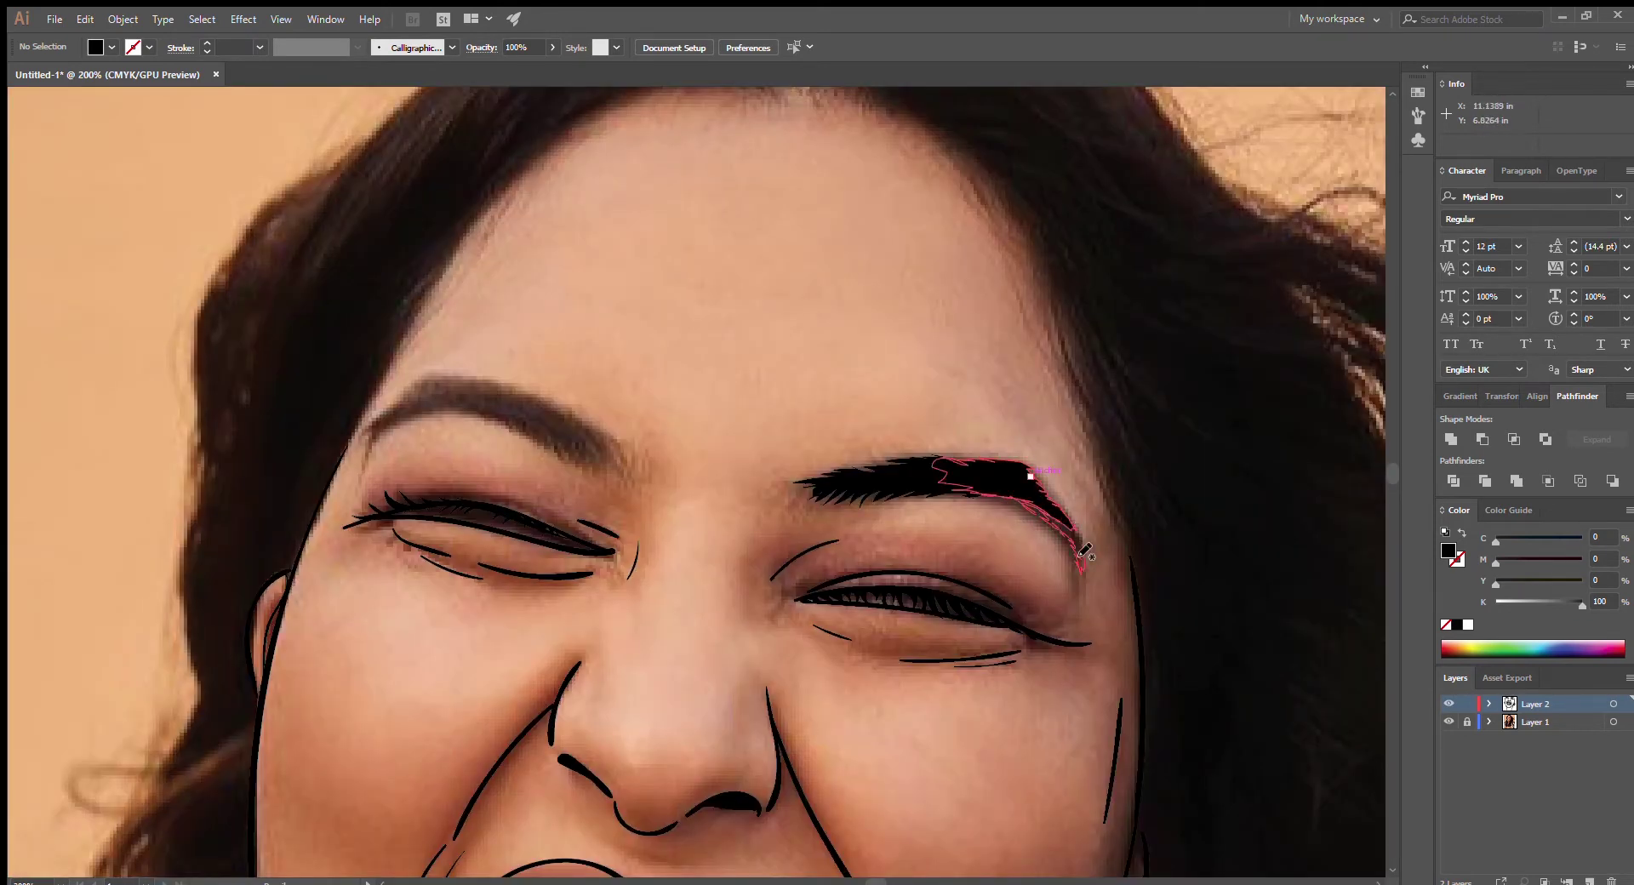
pyautogui.moveTo(368, 431); pyautogui.dragTo(365, 446)
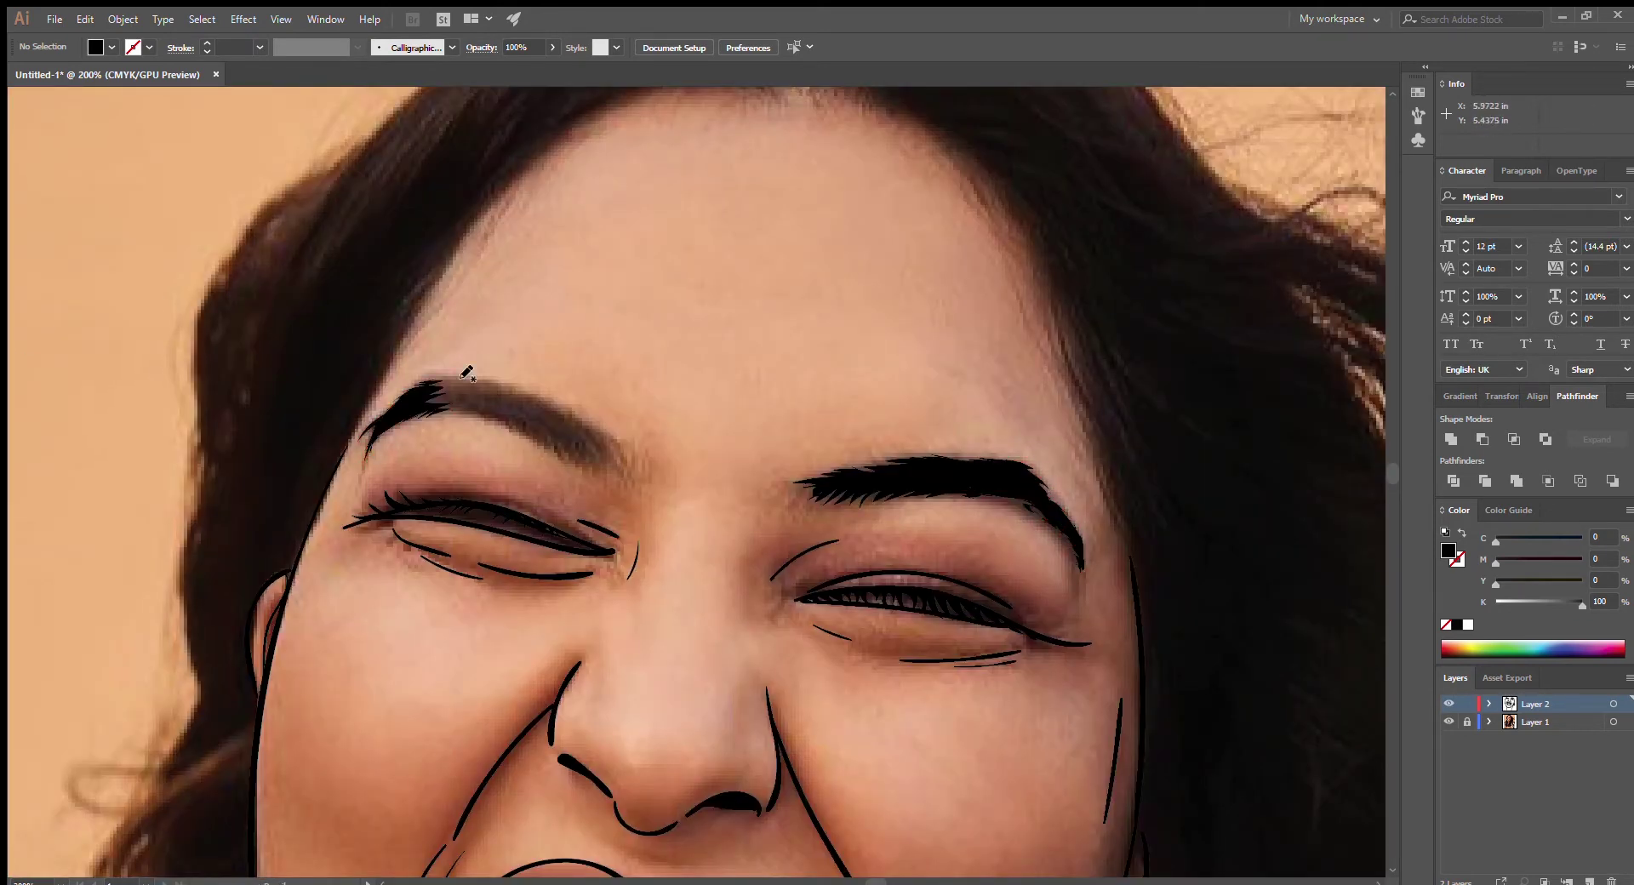
pyautogui.moveTo(493, 392)
pyautogui.mouseDown()
pyautogui.moveTo(559, 414)
pyautogui.moveTo(608, 468)
pyautogui.mouseUp()
pyautogui.hotkey('ctrl', 'z')
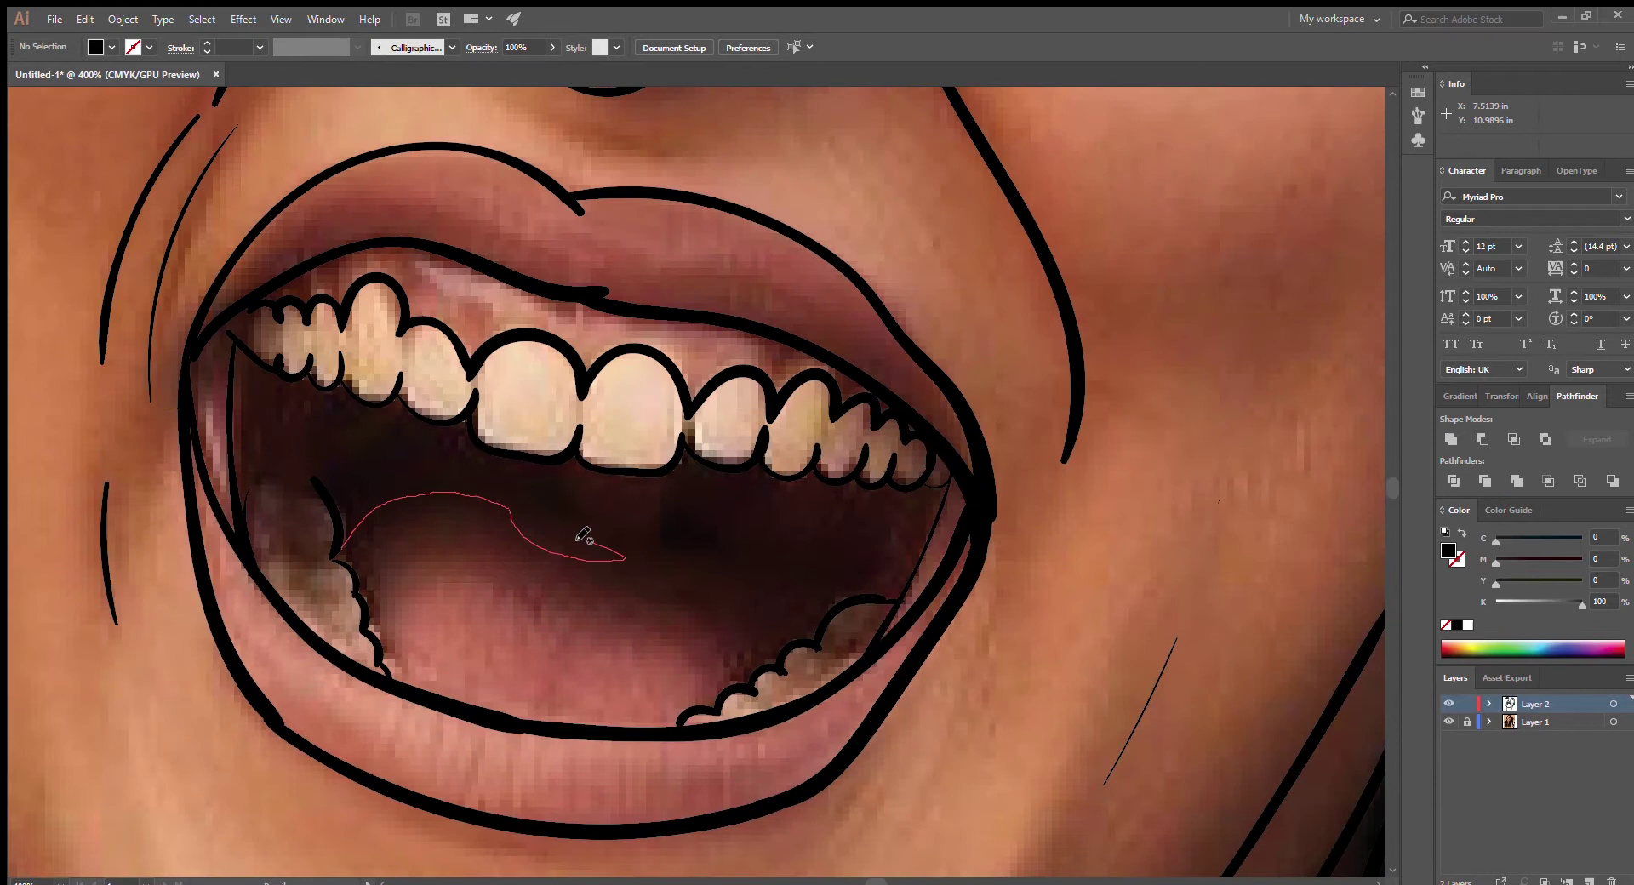
pyautogui.moveTo(573, 536); pyautogui.dragTo(368, 509)
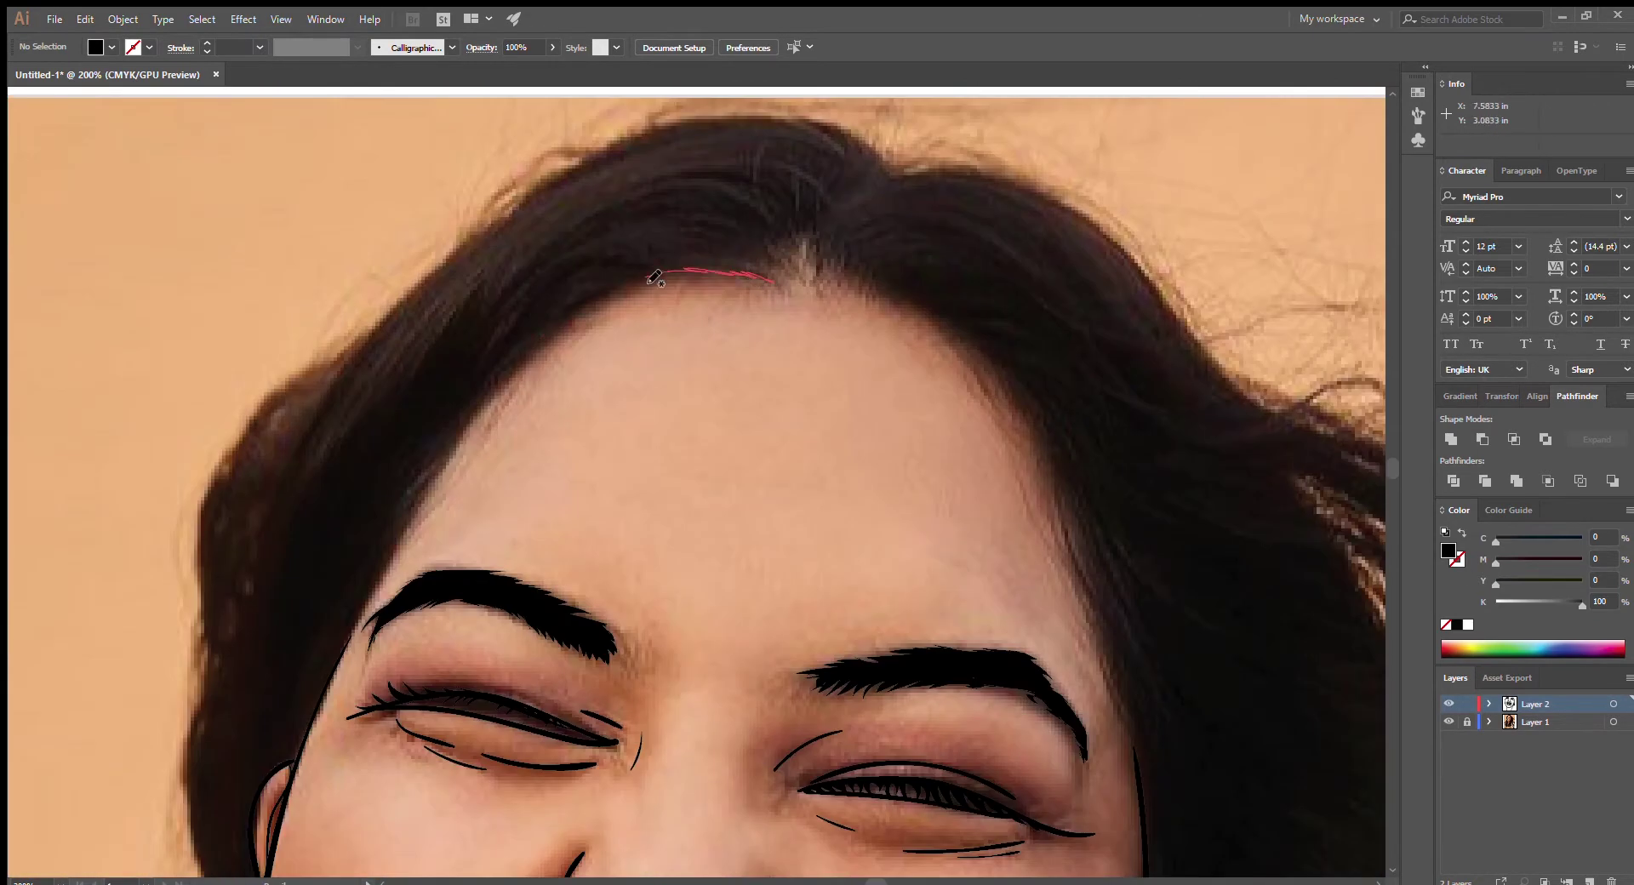
# Fill the hair along the hairline and around the part with solid black
pyautogui.moveTo(408, 486)
pyautogui.mouseDown()
pyautogui.moveTo(796, 251)
pyautogui.moveTo(366, 596)
pyautogui.mouseUp()
pyautogui.scroll(3, 366, 596)
pyautogui.moveTo(855, 293); pyautogui.dragTo(367, 504)
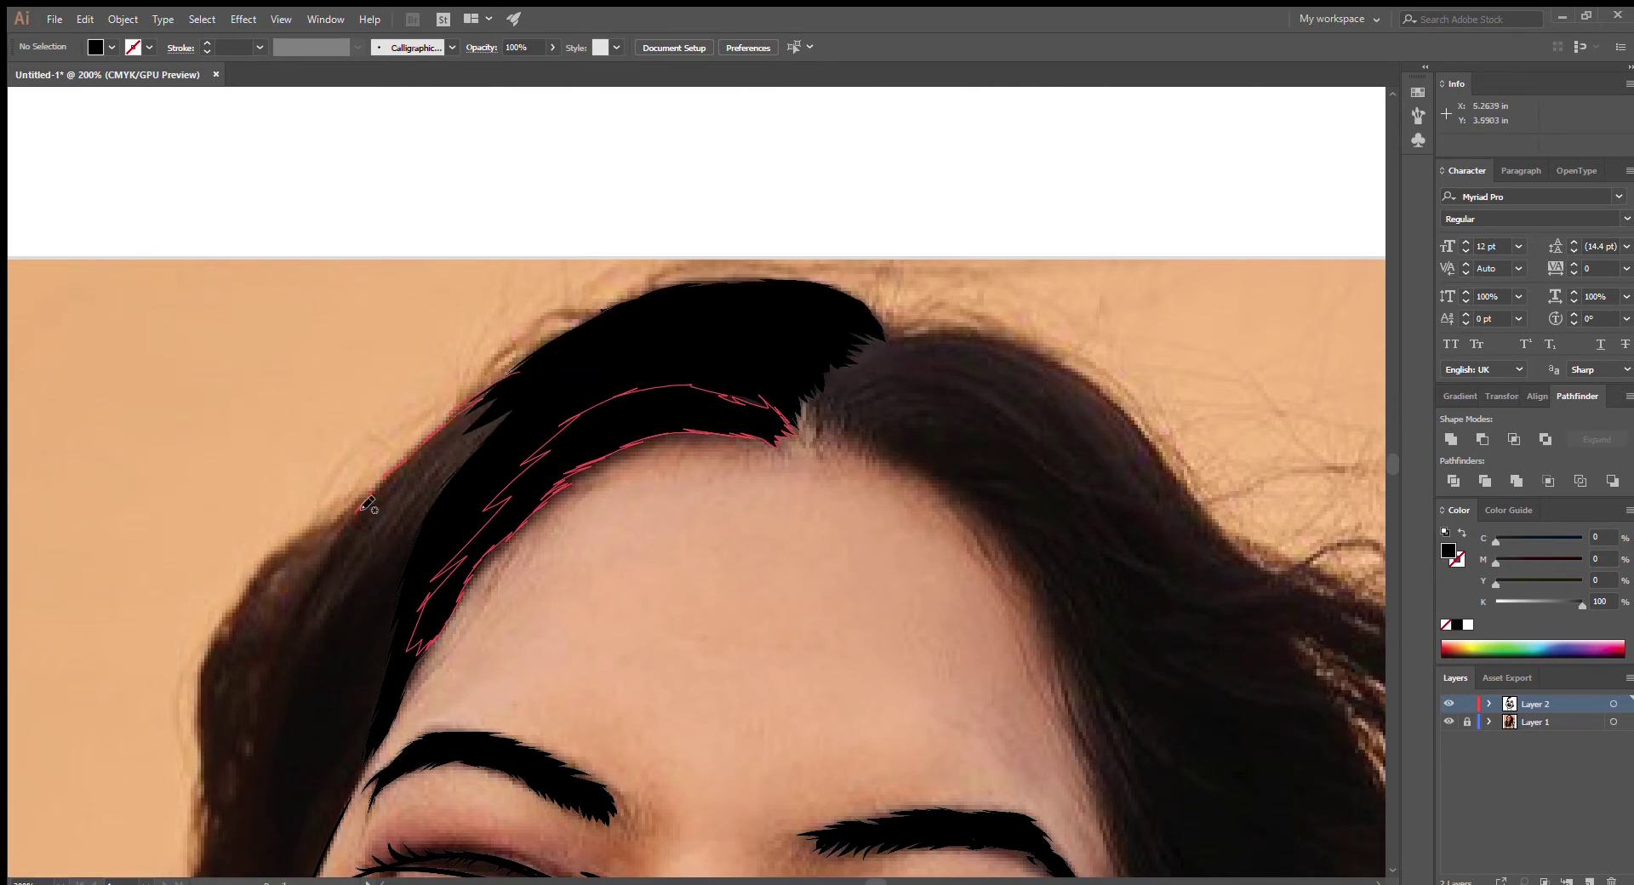
pyautogui.moveTo(804, 422)
pyautogui.mouseDown()
pyautogui.moveTo(987, 343)
pyautogui.moveTo(1098, 391)
pyautogui.mouseUp()
pyautogui.moveTo(825, 463)
pyautogui.mouseDown()
pyautogui.moveTo(916, 411)
pyautogui.moveTo(903, 464)
pyautogui.mouseUp()
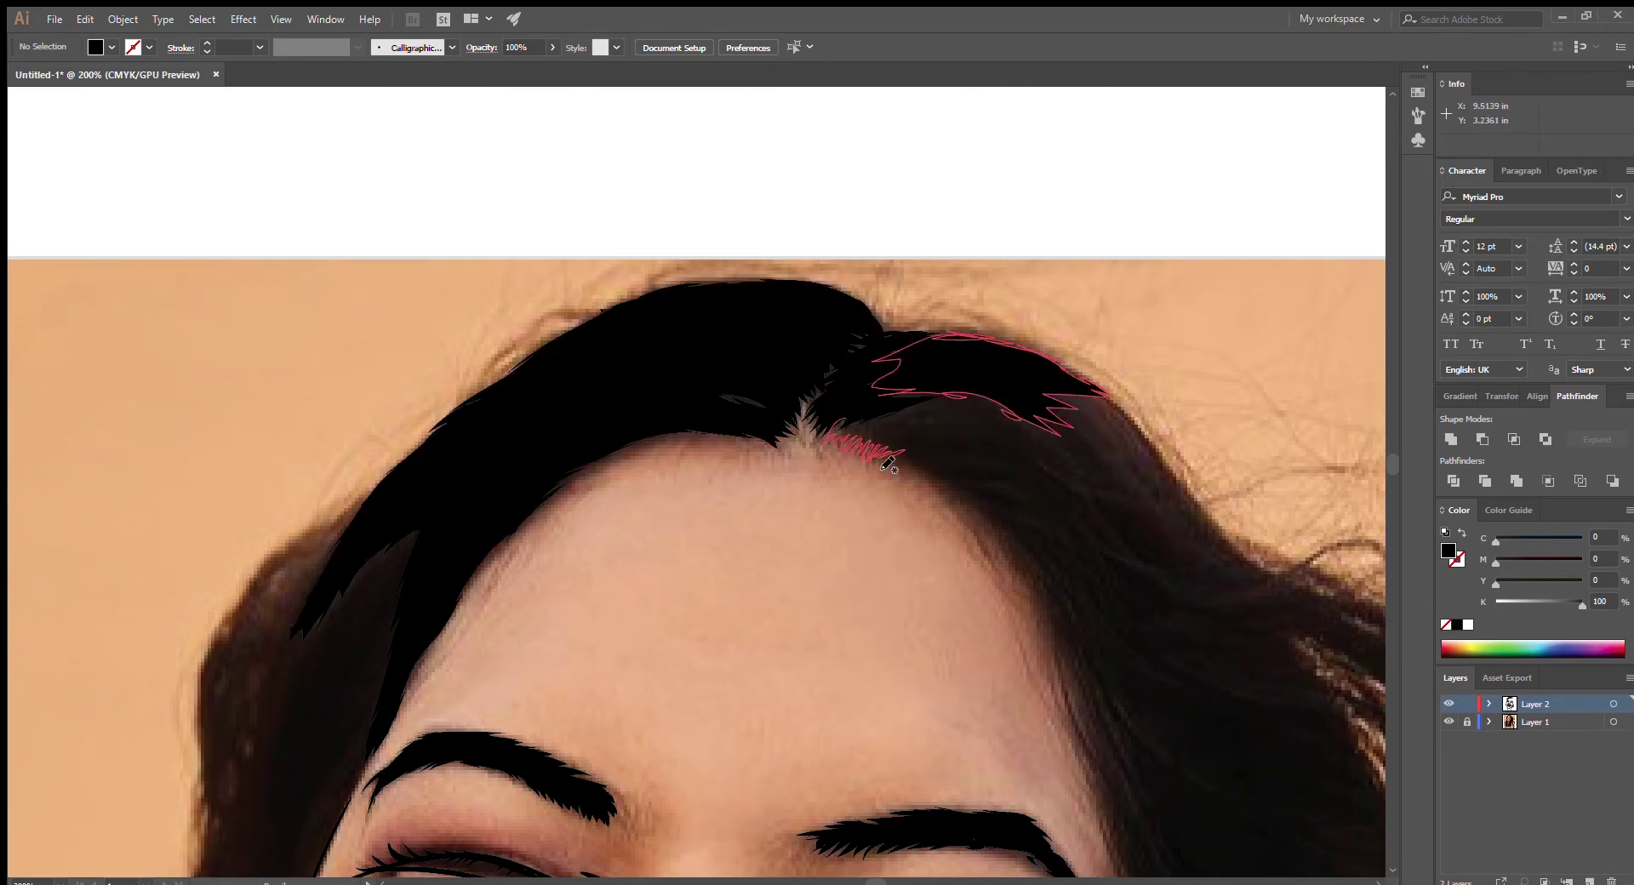
pyautogui.hscroll(5, 967, 364)
pyautogui.moveTo(672, 515)
pyautogui.mouseDown()
pyautogui.moveTo(785, 421)
pyautogui.moveTo(860, 506)
pyautogui.moveTo(749, 655)
pyautogui.mouseUp()
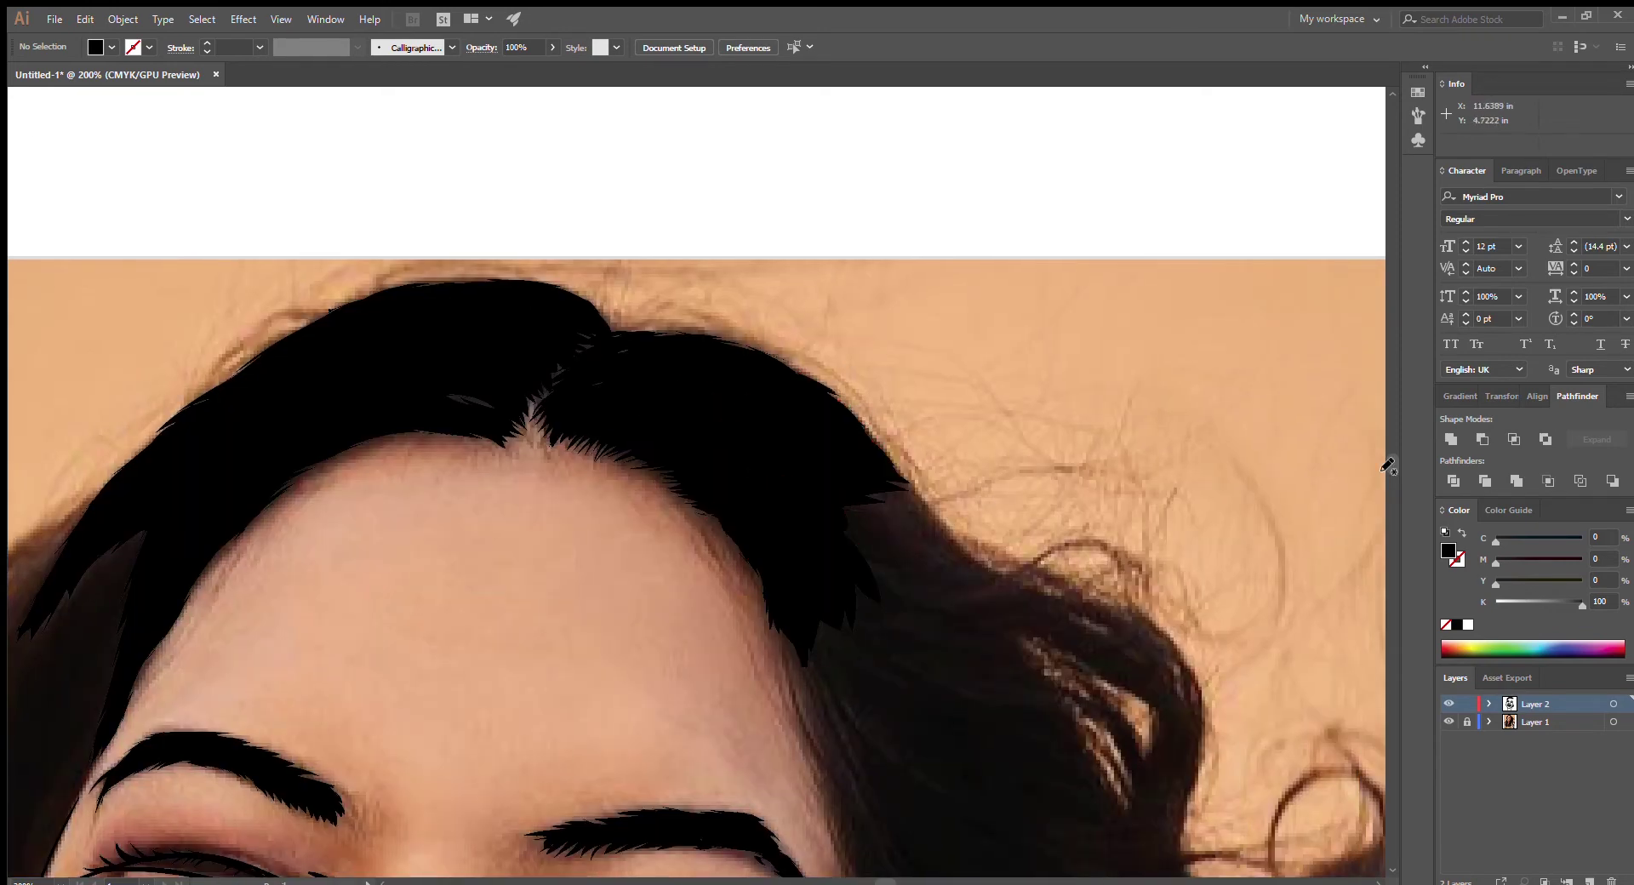
# Paint more hair black, then lock the reference photo with Ctrl+2
pyautogui.scroll(-4, 808, 578)
pyautogui.moveTo(902, 392); pyautogui.dragTo(842, 655)
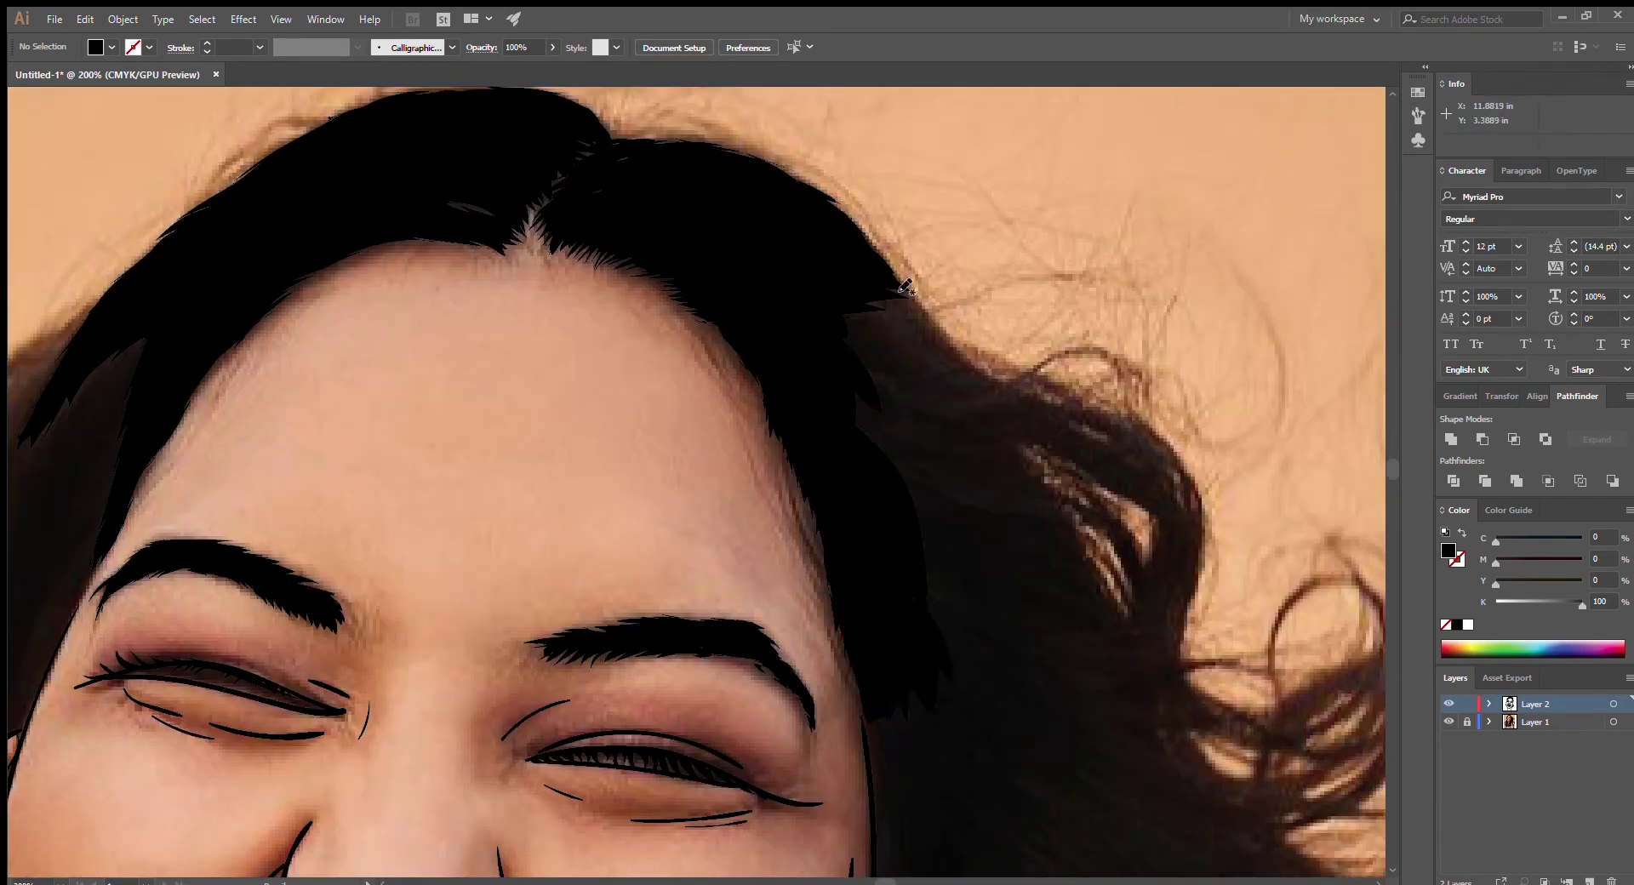
pyautogui.moveTo(893, 281); pyautogui.dragTo(1081, 409)
pyautogui.scroll(-3, 875, 120)
pyautogui.keyDown('ctrl'); pyautogui.click(630, 95); pyautogui.keyUp('ctrl')
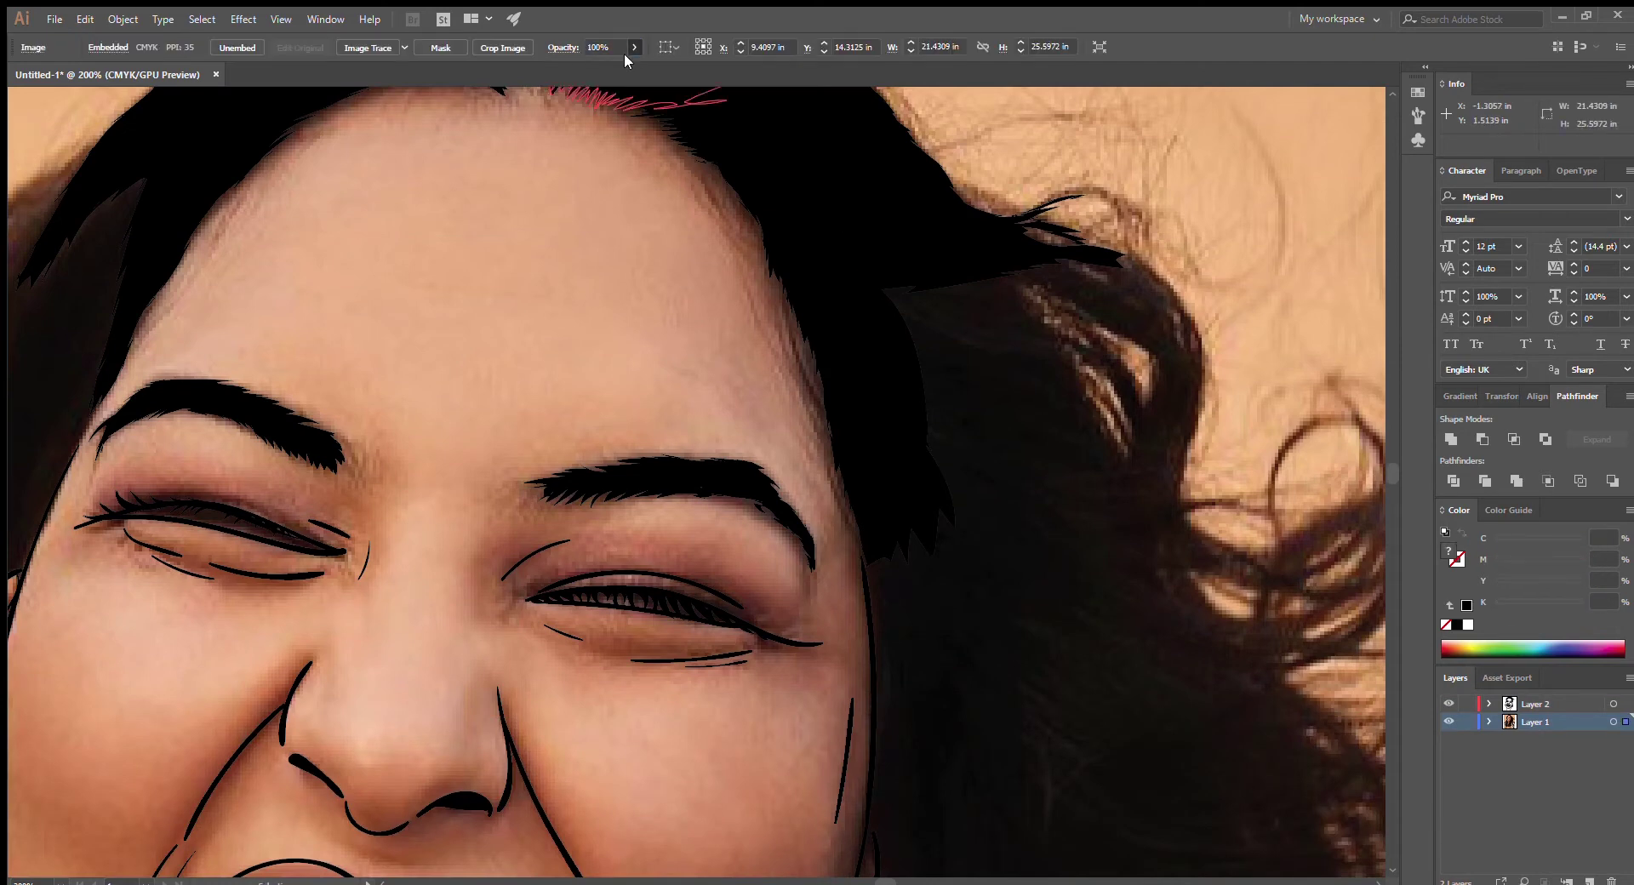
pyautogui.hotkey('ctrl', '2')
# Fill the upper right hair lock black from top to bottom
pyautogui.moveTo(1183, 341); pyautogui.dragTo(1004, 268)
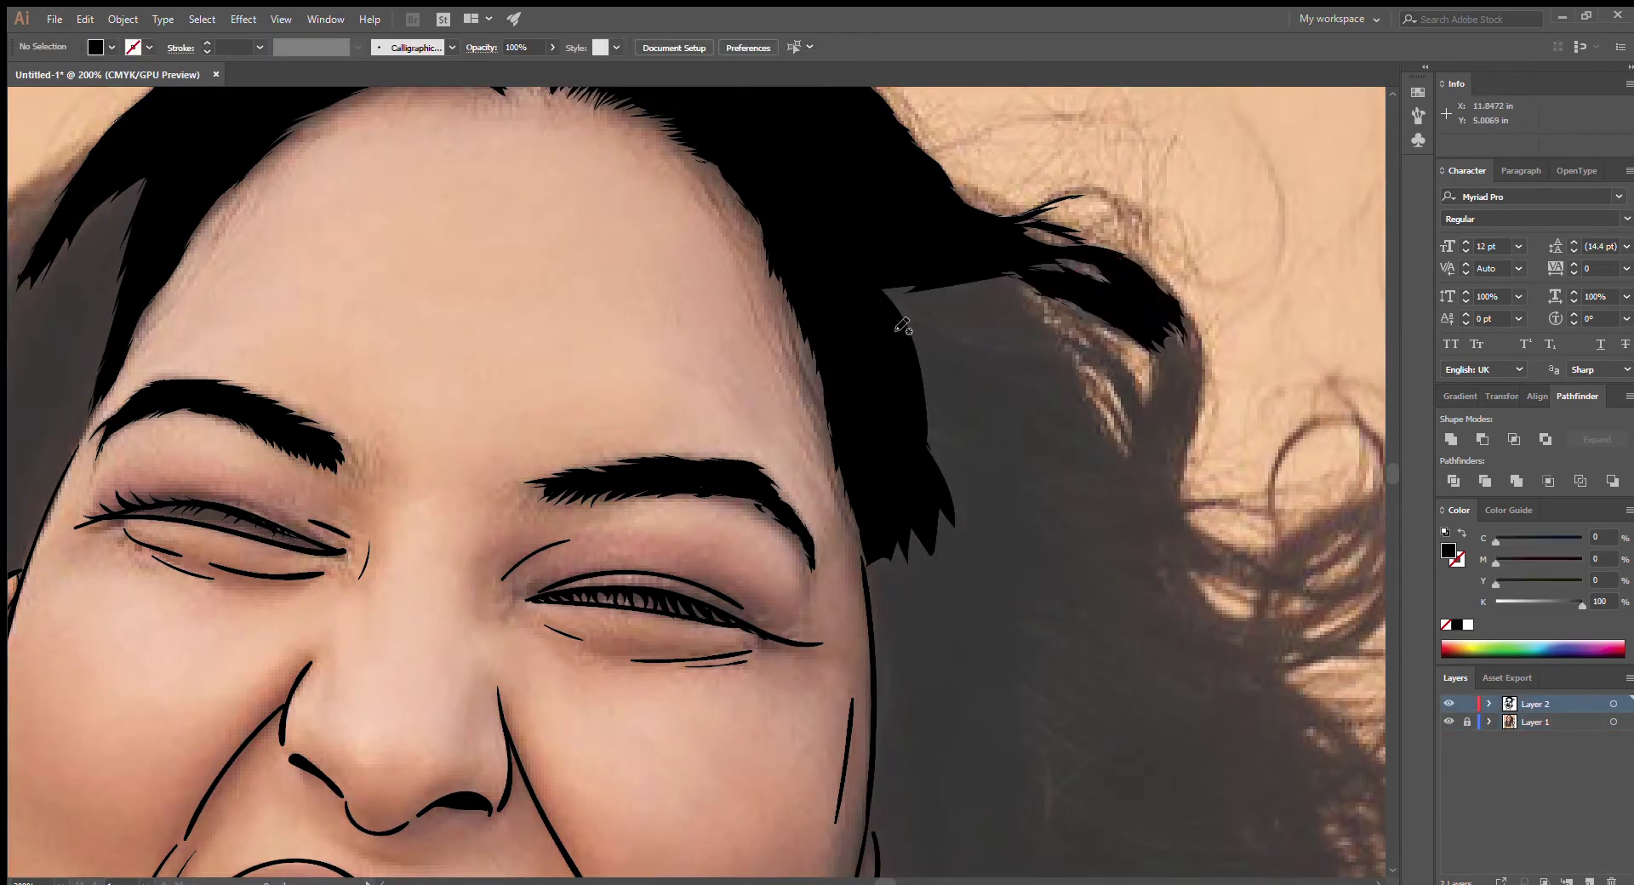
pyautogui.moveTo(1106, 478); pyautogui.dragTo(1127, 468)
pyautogui.moveTo(1056, 306); pyautogui.dragTo(1145, 438)
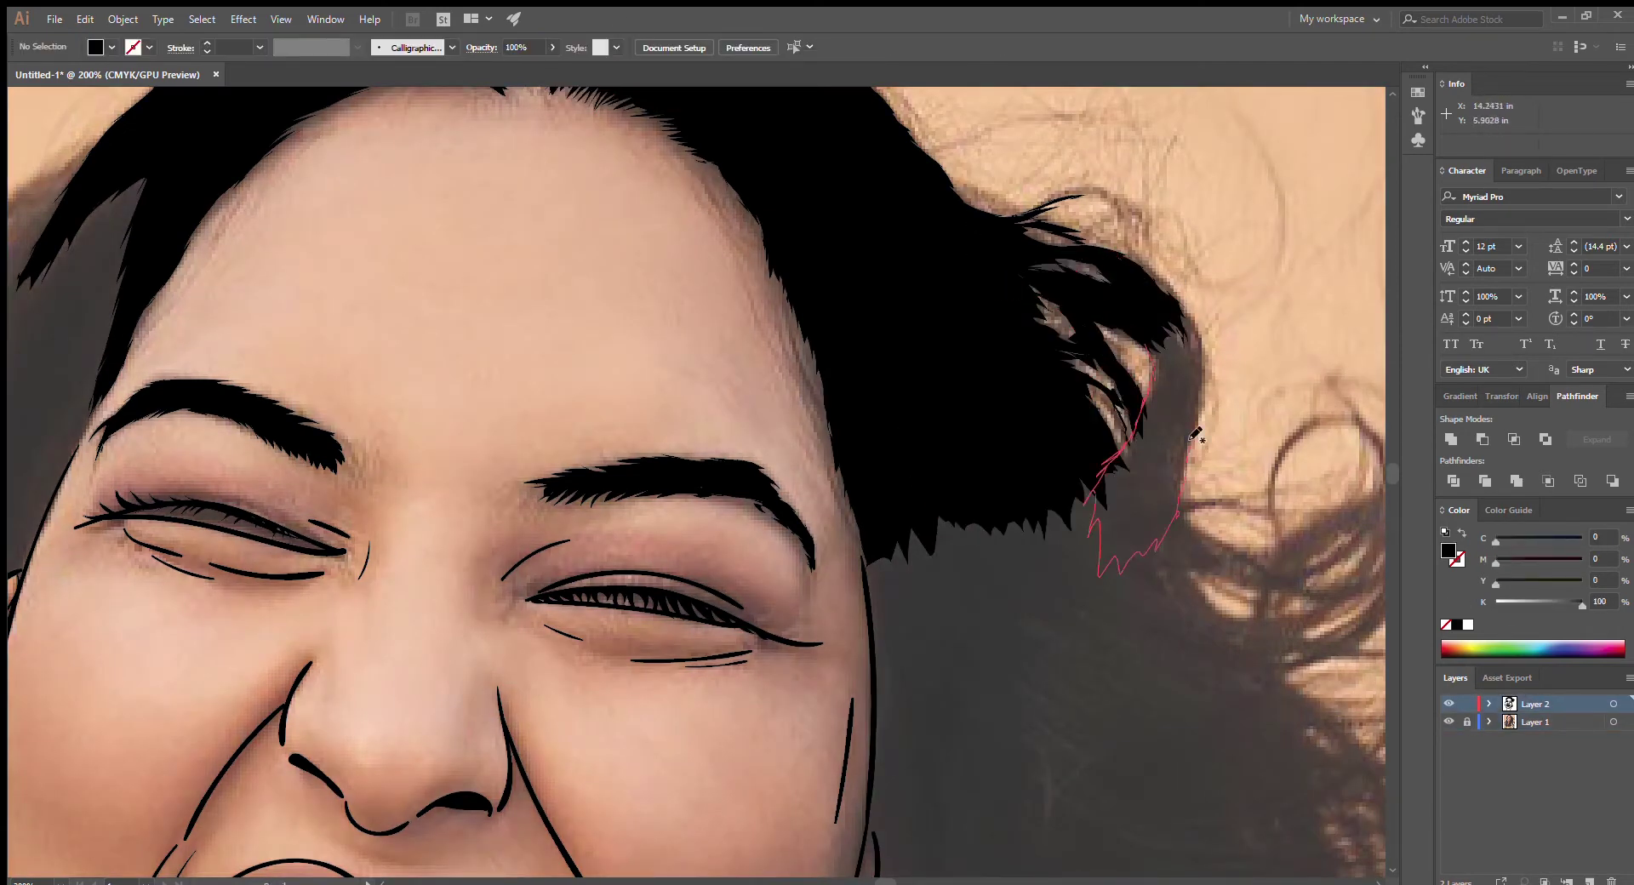
pyautogui.moveTo(1107, 570); pyautogui.dragTo(1199, 324)
pyautogui.scroll(-3, 936, 340)
pyautogui.hscroll(2, 936, 341)
# Paint the hair beside the temple, the area behind the face and the curling strands black
pyautogui.moveTo(762, 322); pyautogui.dragTo(764, 372)
pyautogui.moveTo(806, 713)
pyautogui.mouseDown()
pyautogui.moveTo(789, 622)
pyautogui.moveTo(815, 616)
pyautogui.mouseUp()
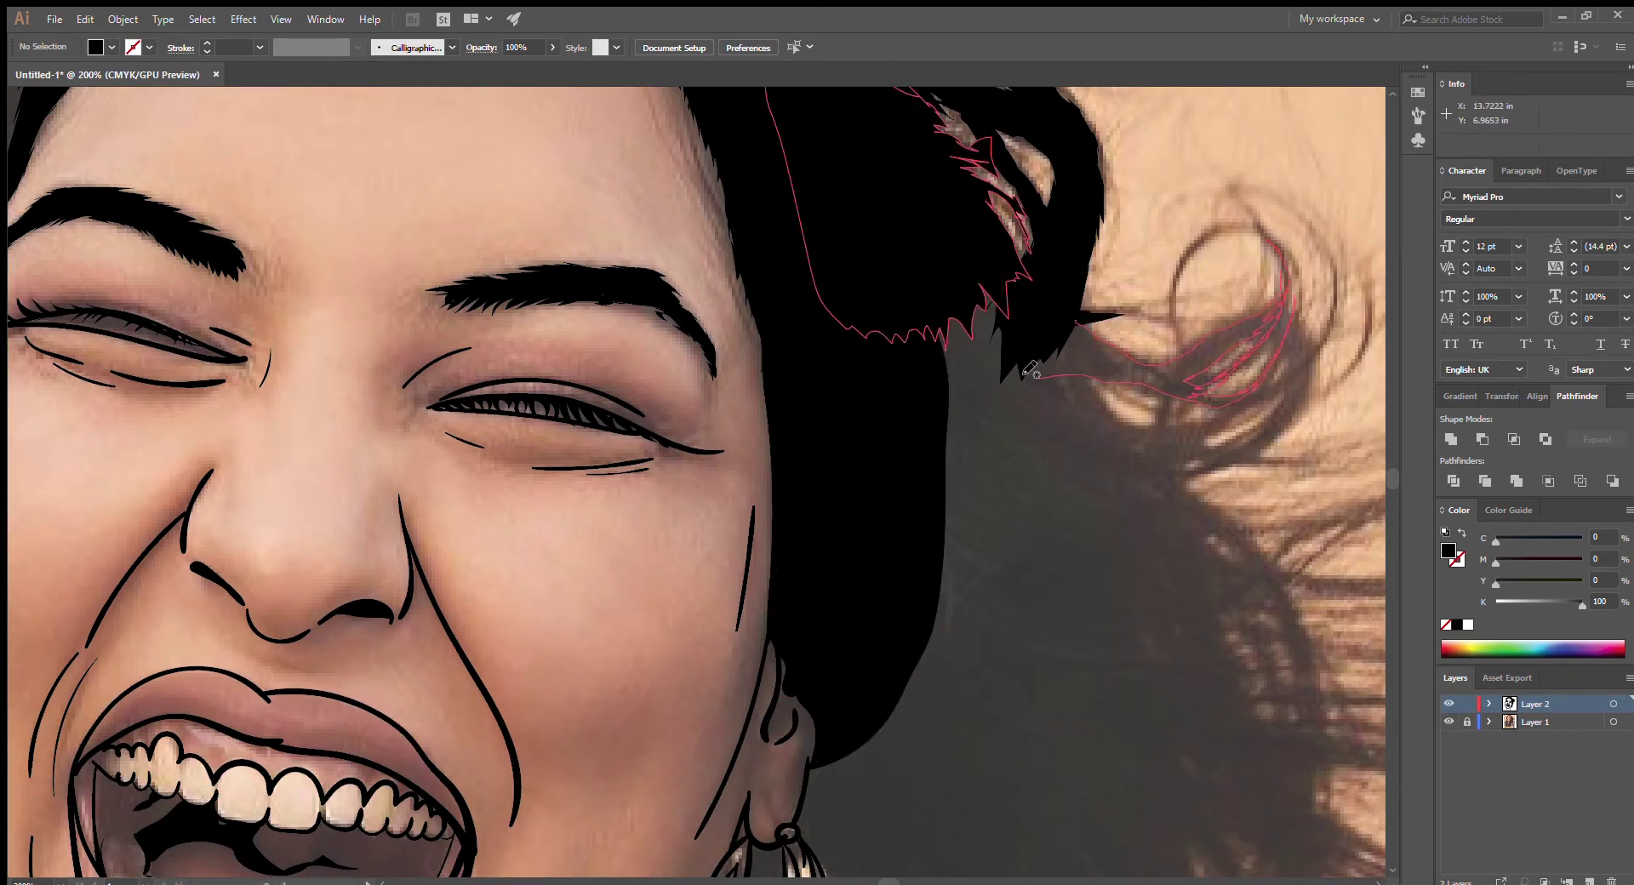
pyautogui.moveTo(1285, 332); pyautogui.dragTo(1200, 425)
pyautogui.moveTo(1090, 379)
pyautogui.mouseDown()
pyautogui.moveTo(1158, 434)
pyautogui.moveTo(976, 286)
pyautogui.mouseUp()
# Fill the hair edge toward the earring and the mass behind the ear black
pyautogui.hscroll(2, 1216, 236)
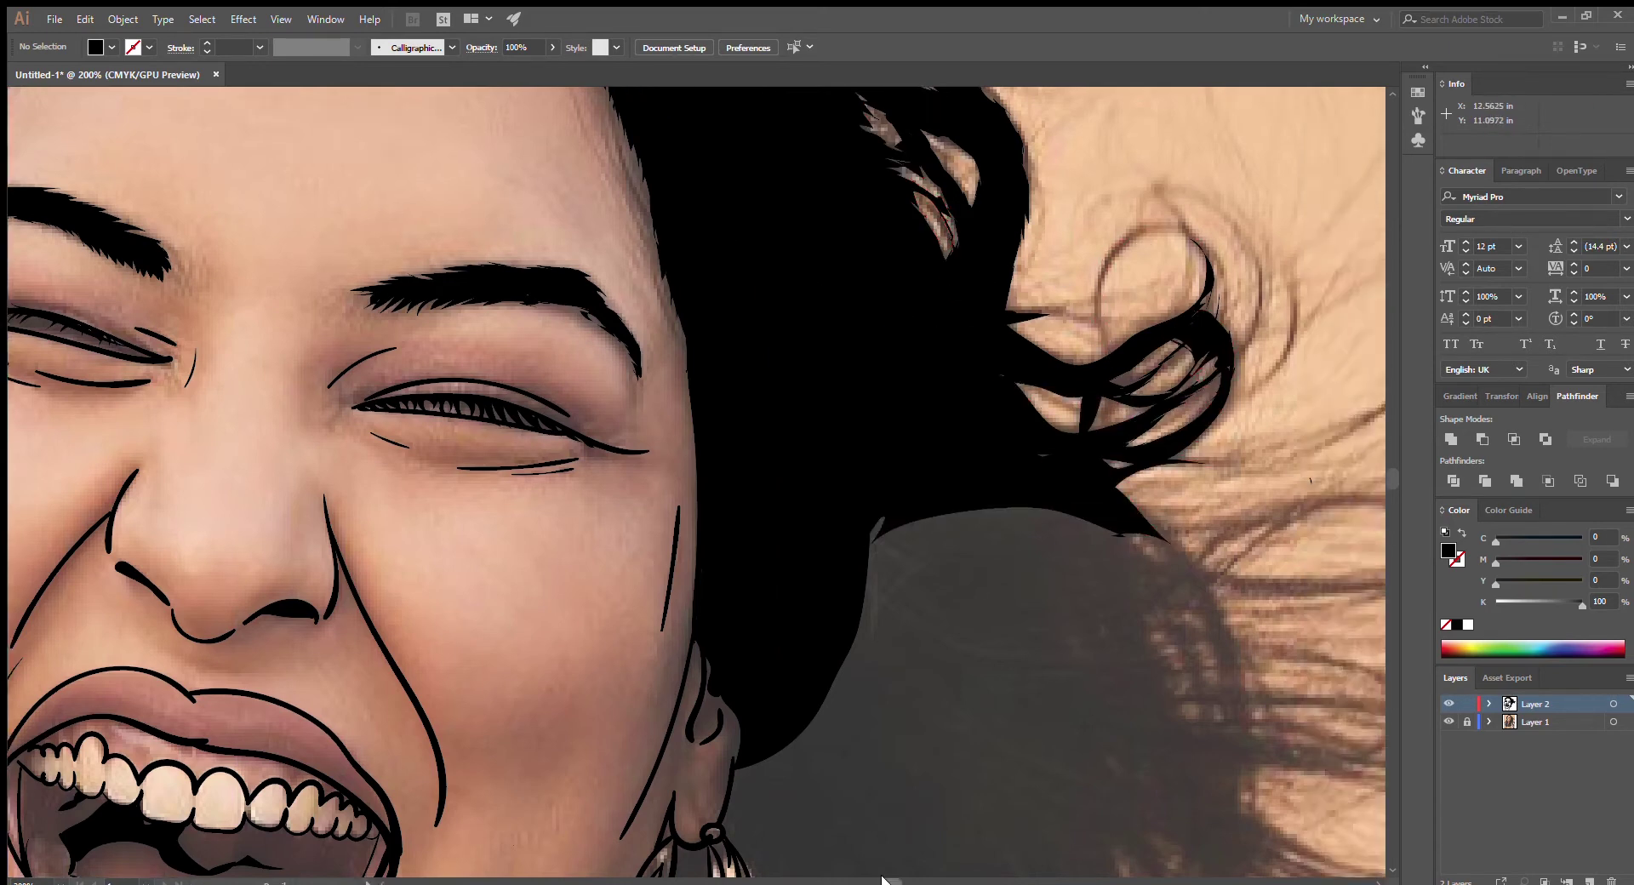
pyautogui.scroll(-5, 1083, 309)
pyautogui.moveTo(870, 244); pyautogui.dragTo(734, 644)
pyautogui.moveTo(1004, 281)
pyautogui.mouseDown()
pyautogui.moveTo(1149, 627)
pyautogui.moveTo(1186, 466)
pyautogui.moveTo(1378, 468)
pyautogui.mouseUp()
pyautogui.moveTo(1201, 460); pyautogui.dragTo(1200, 498)
# Fill the hair inside the earring hoop and behind the neck black
pyautogui.moveTo(1191, 776); pyautogui.dragTo(1191, 776)
pyautogui.hotkey('ctrl', '-')
pyautogui.scroll(-3, 676, 349)
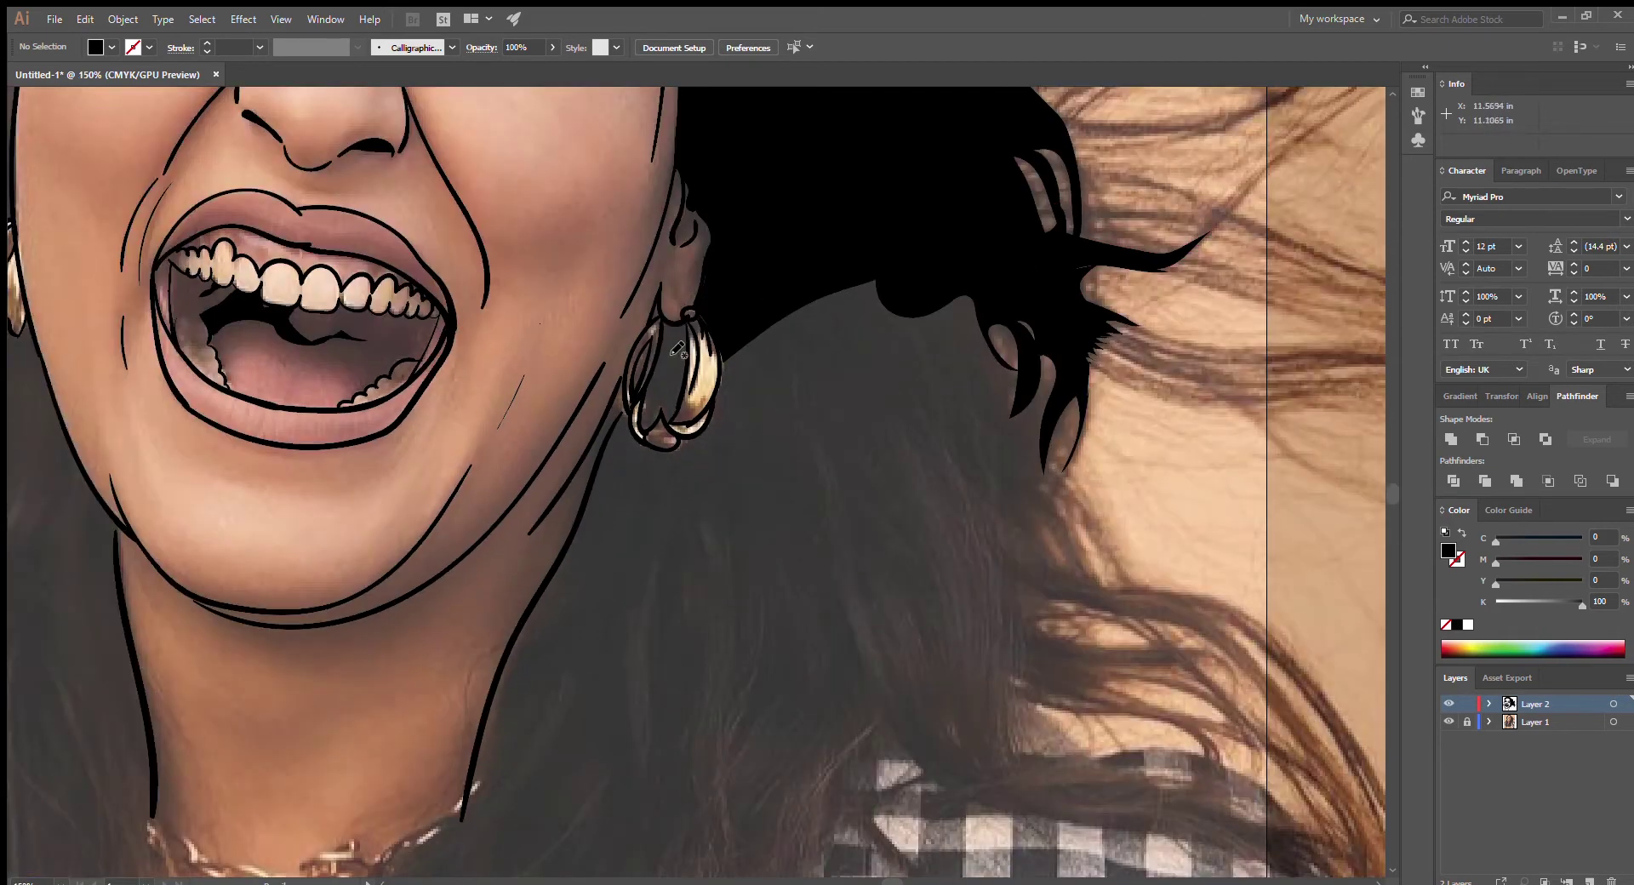
pyautogui.moveTo(690, 374); pyautogui.dragTo(673, 336)
pyautogui.moveTo(631, 423); pyautogui.dragTo(791, 539)
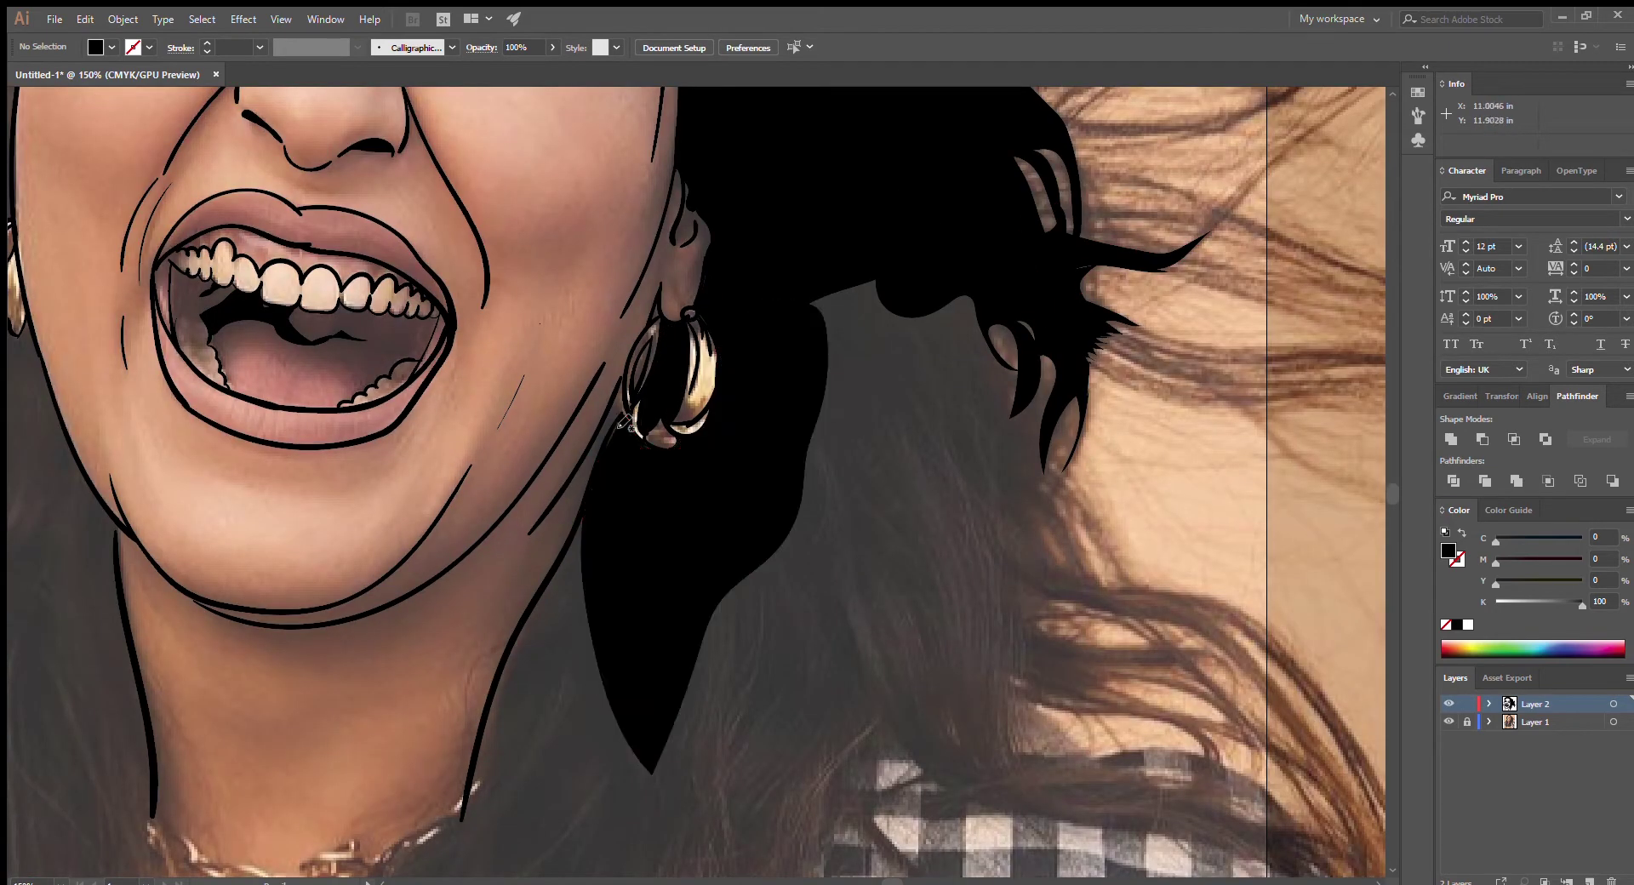
pyautogui.moveTo(789, 461)
pyautogui.mouseDown()
pyautogui.moveTo(991, 374)
pyautogui.moveTo(1052, 483)
pyautogui.mouseUp()
# Add black hair strands above the shoulder and smooth the bottom edge along the shirt
pyautogui.moveTo(1141, 711); pyautogui.dragTo(1140, 712)
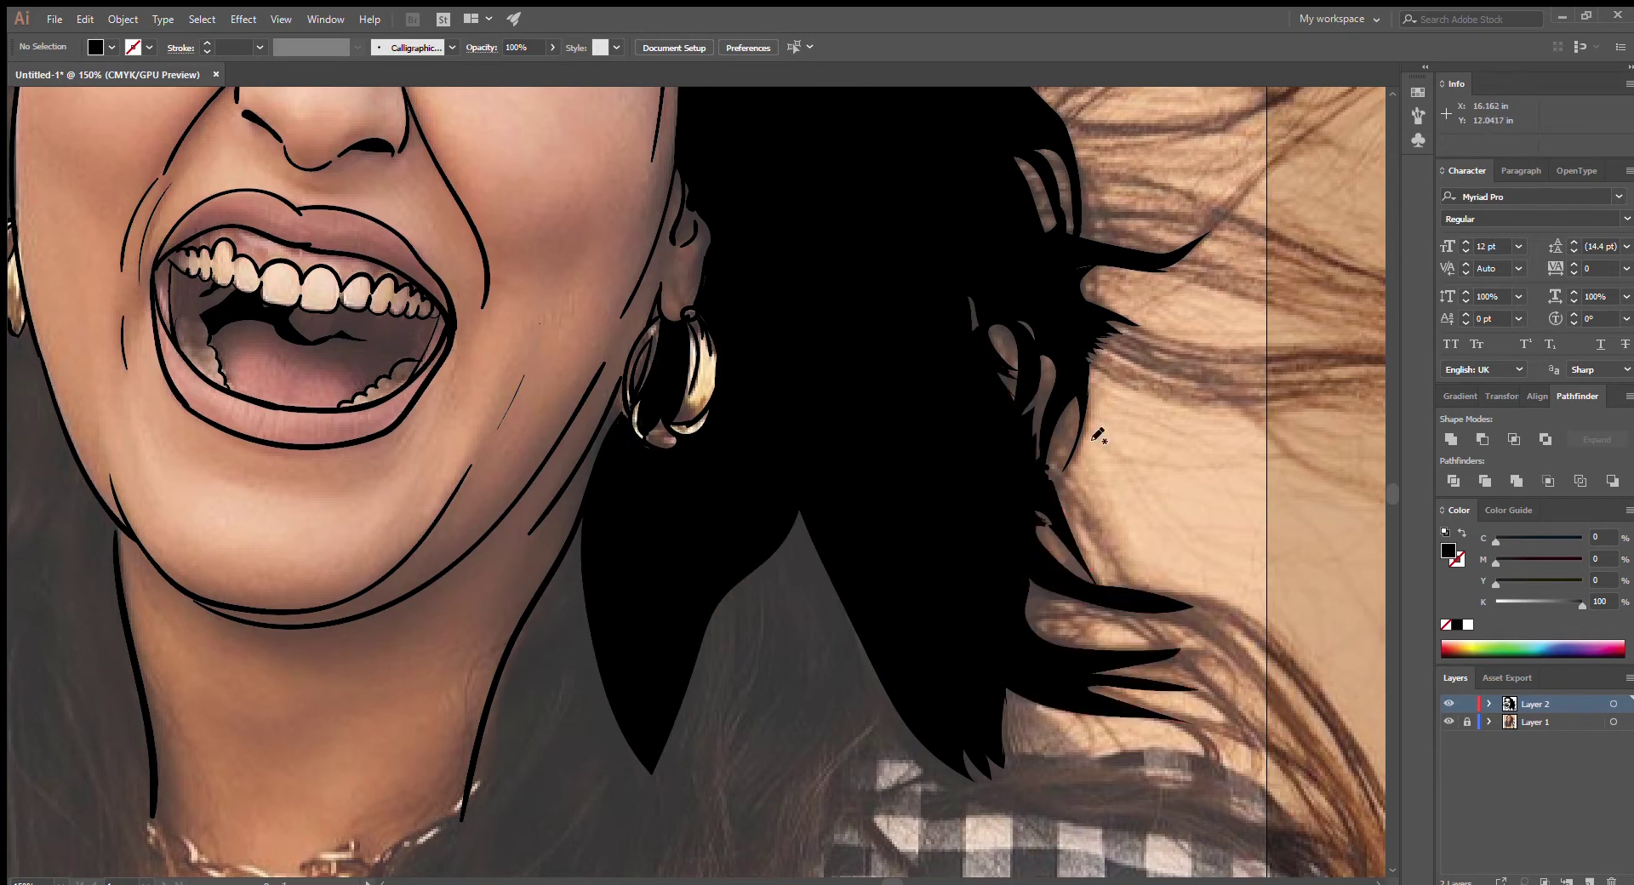
pyautogui.scroll(-5, 1098, 434)
pyautogui.moveTo(1144, 349)
pyautogui.mouseDown()
pyautogui.moveTo(1252, 417)
pyautogui.moveTo(1327, 510)
pyautogui.mouseUp()
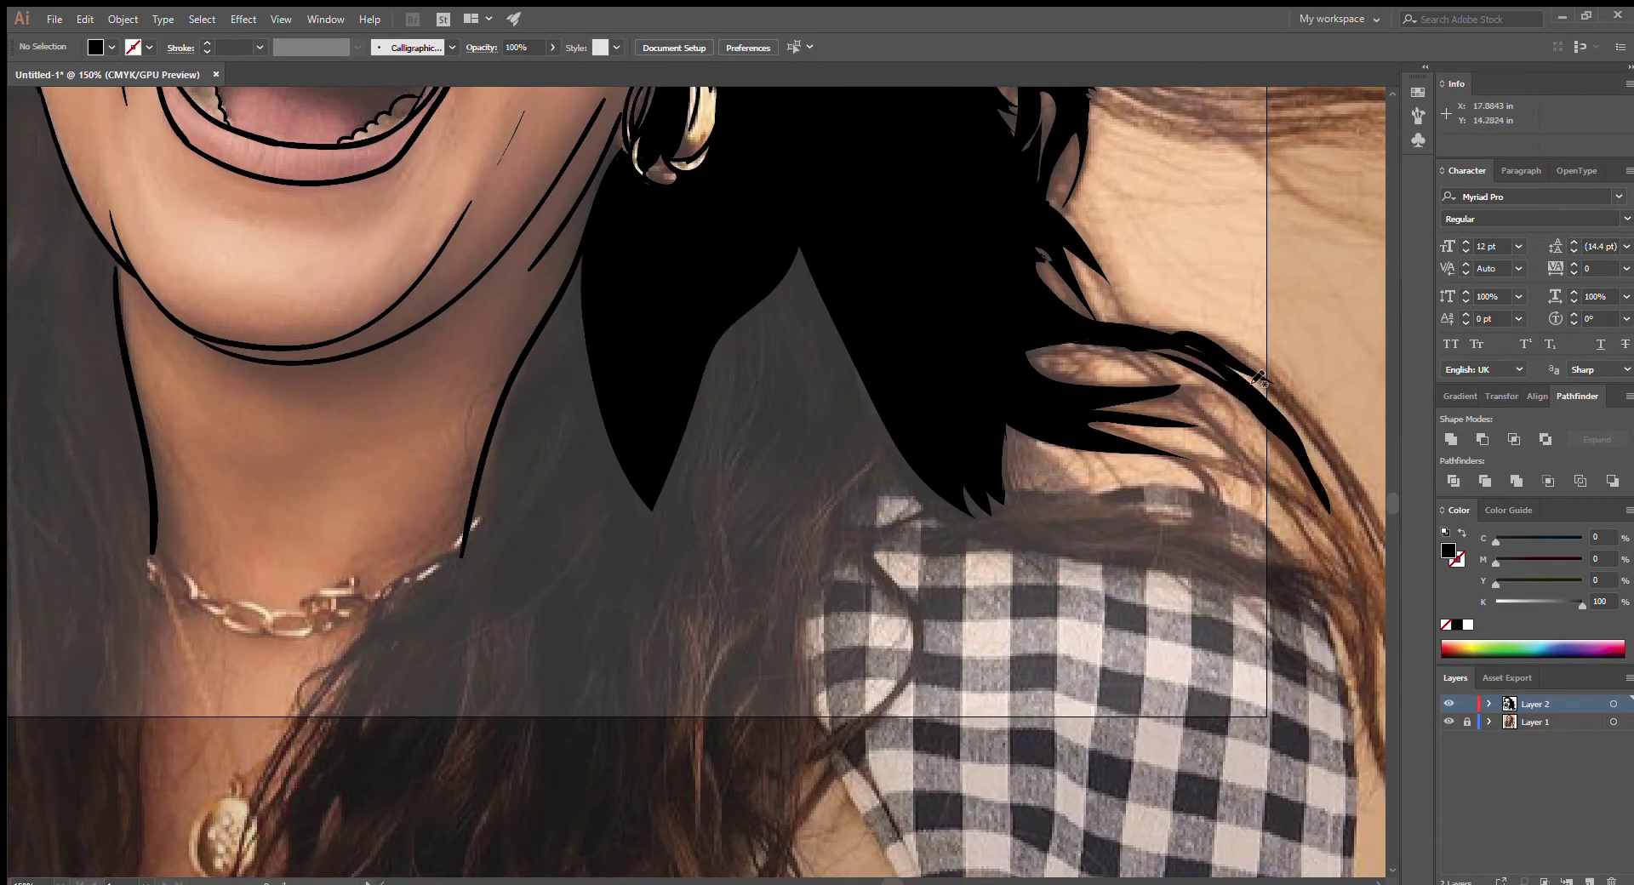
pyautogui.moveTo(1183, 425); pyautogui.dragTo(1154, 421)
pyautogui.moveTo(1182, 383); pyautogui.dragTo(1103, 402)
pyautogui.moveTo(1179, 348); pyautogui.dragTo(1013, 350)
pyautogui.moveTo(1225, 357); pyautogui.dragTo(1285, 383)
pyautogui.moveTo(1272, 476)
pyautogui.mouseDown()
pyautogui.moveTo(1157, 451)
pyautogui.moveTo(984, 539)
pyautogui.moveTo(714, 549)
pyautogui.mouseUp()
# Fill hair down the side of the neck and sweep strands along the shirt top
pyautogui.moveTo(851, 557); pyautogui.dragTo(357, 757)
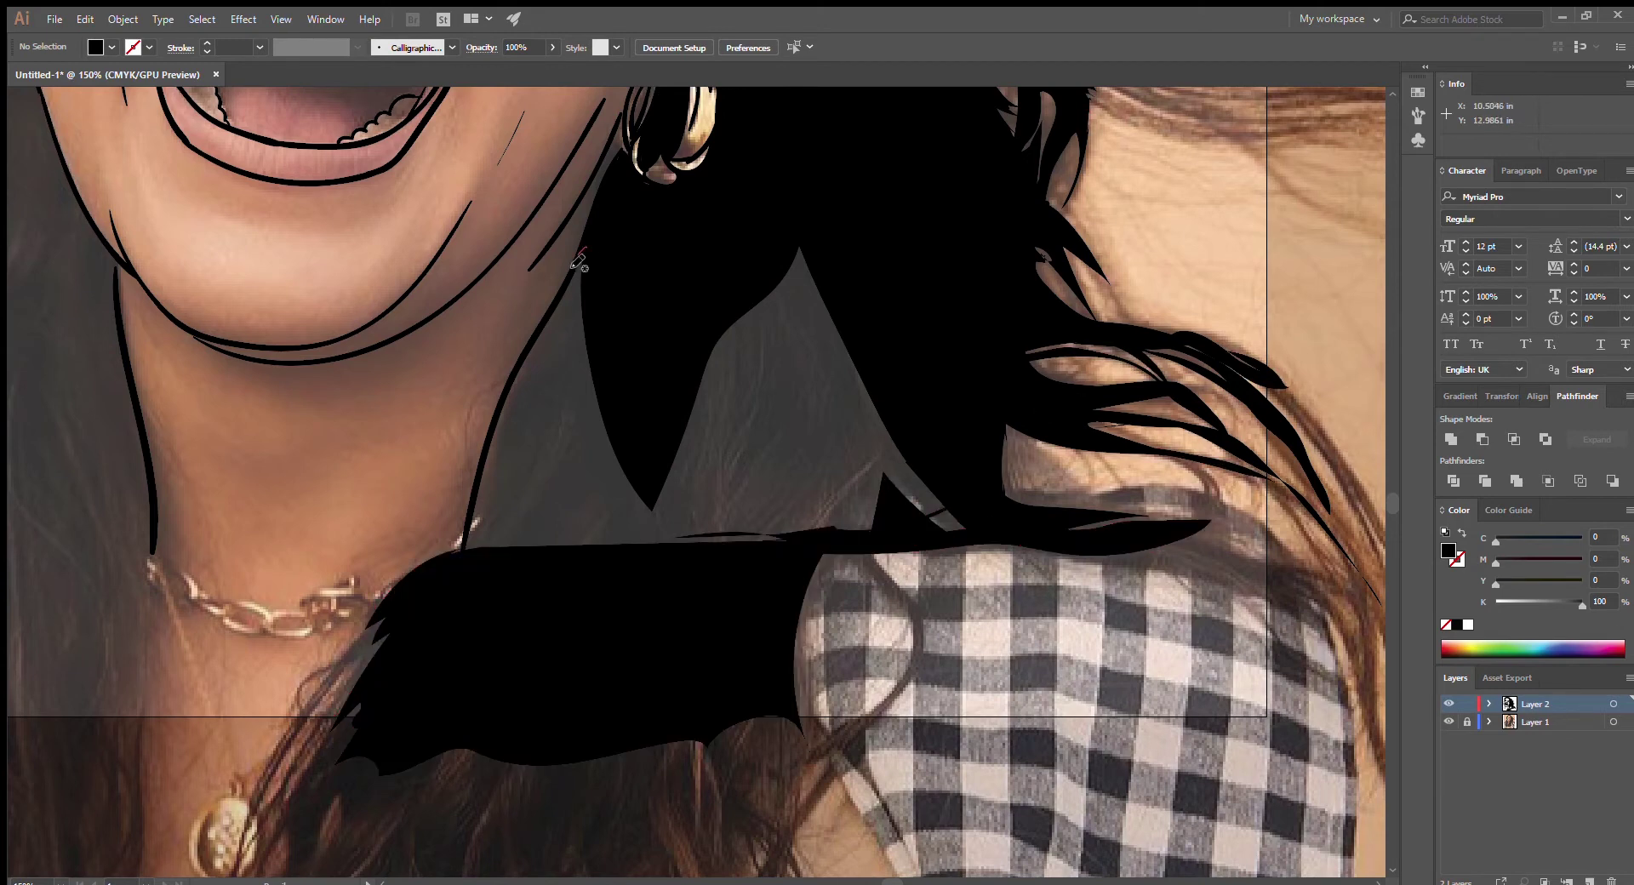
pyautogui.moveTo(510, 341)
pyautogui.mouseDown()
pyautogui.moveTo(897, 460)
pyautogui.moveTo(923, 497)
pyautogui.mouseUp()
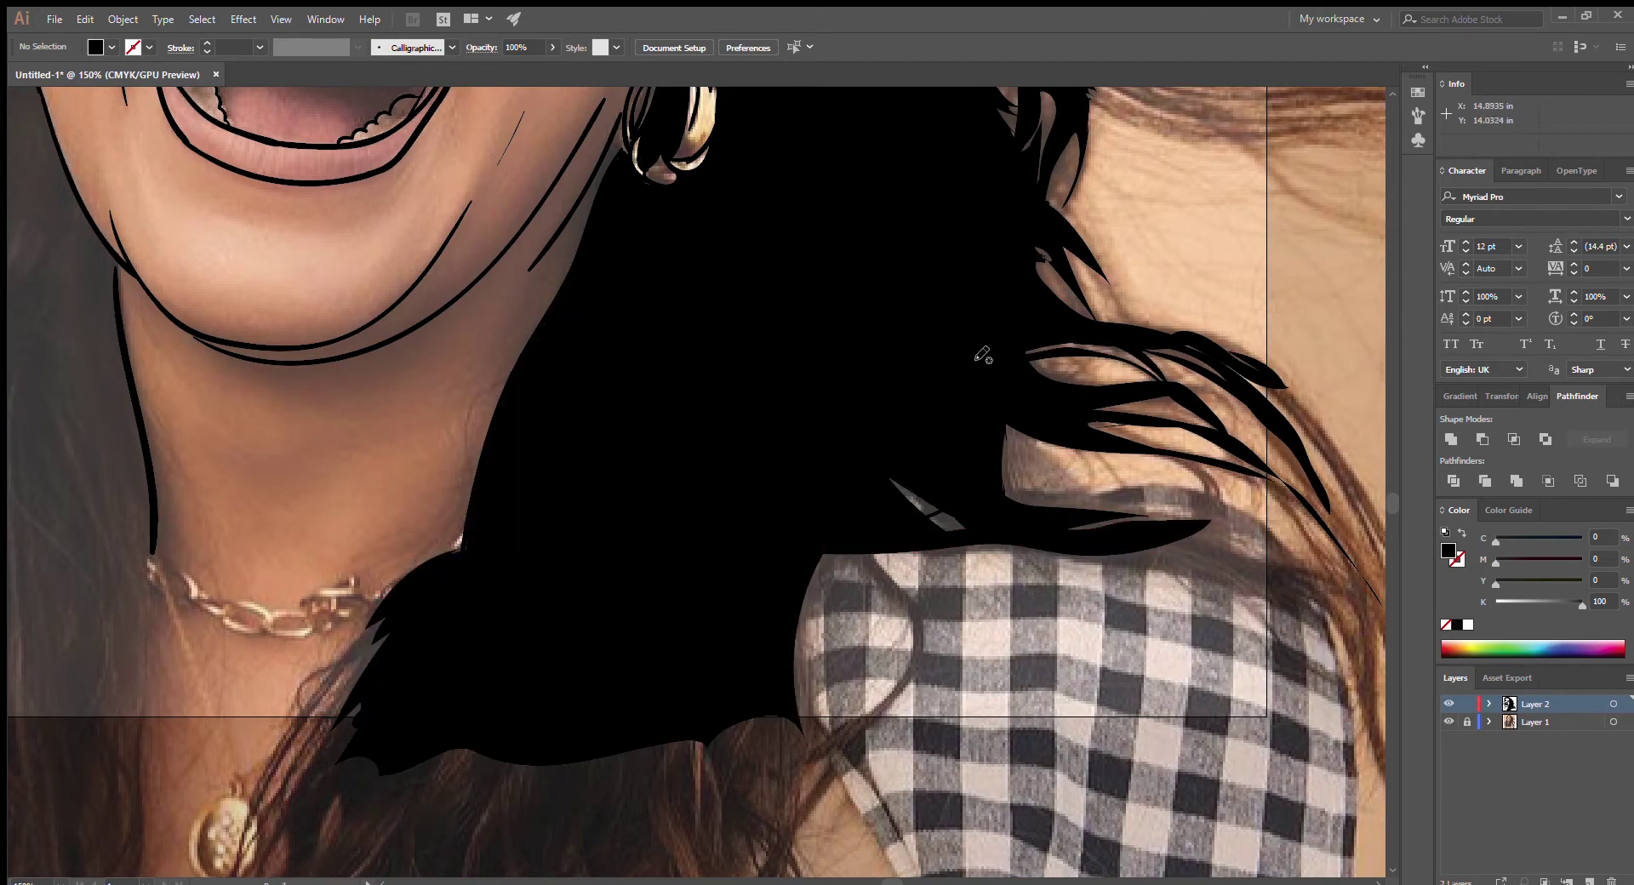
pyautogui.moveTo(391, 613); pyautogui.dragTo(331, 724)
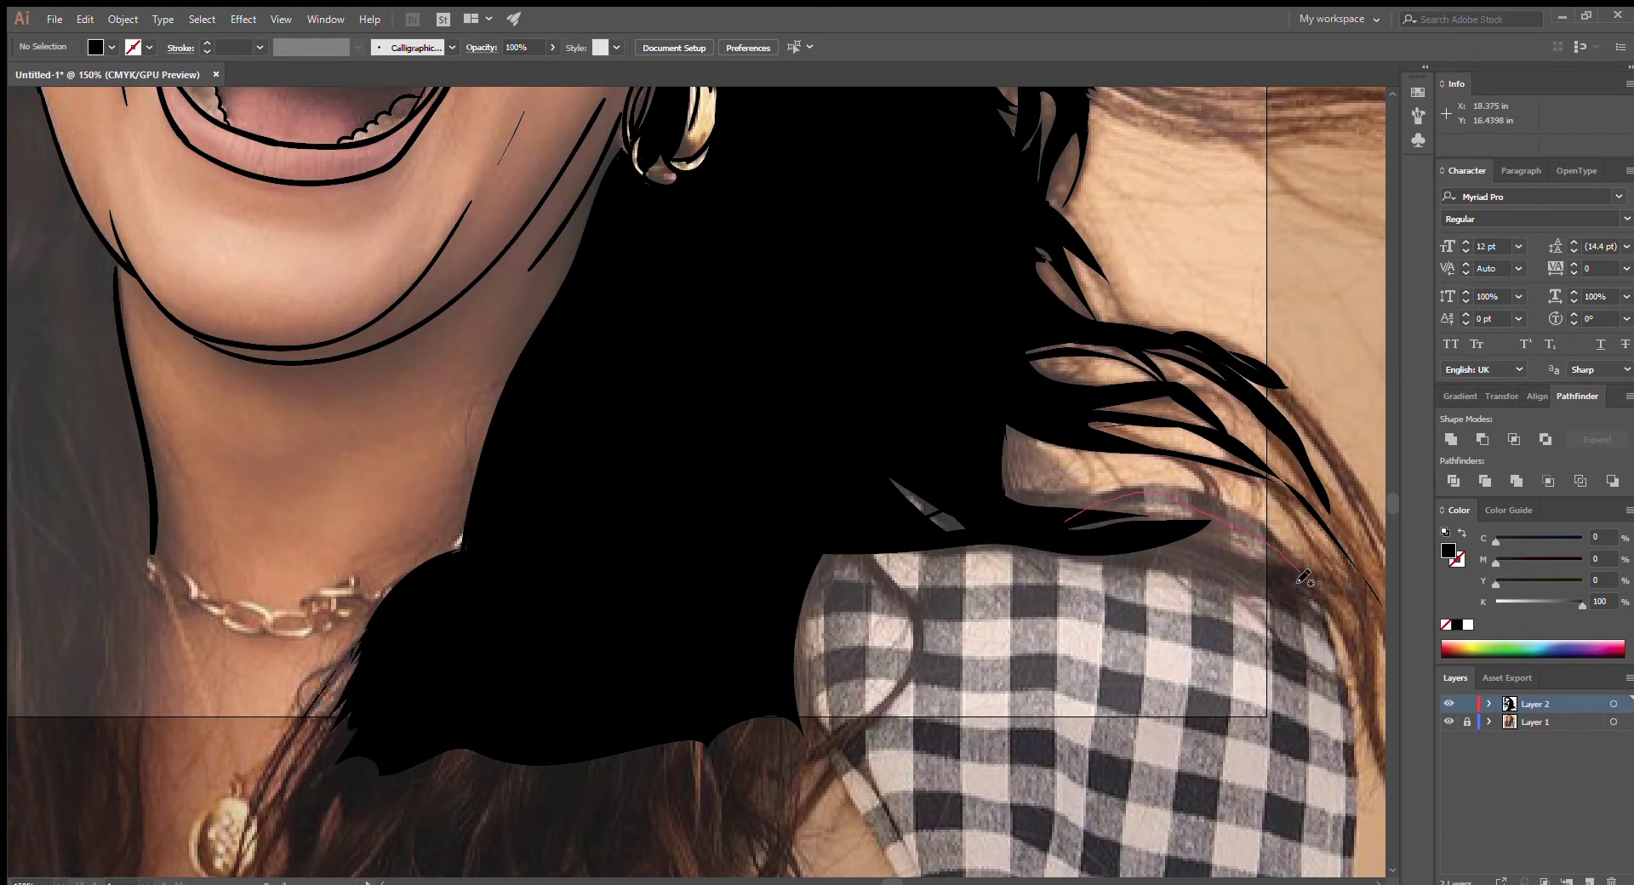
pyautogui.moveTo(1289, 566); pyautogui.dragTo(979, 498)
pyautogui.moveTo(1383, 689); pyautogui.dragTo(1038, 549)
# Paint hair at the left side of the neck with strands falling down the left shoulder
pyautogui.hscroll(-10, 838, 565)
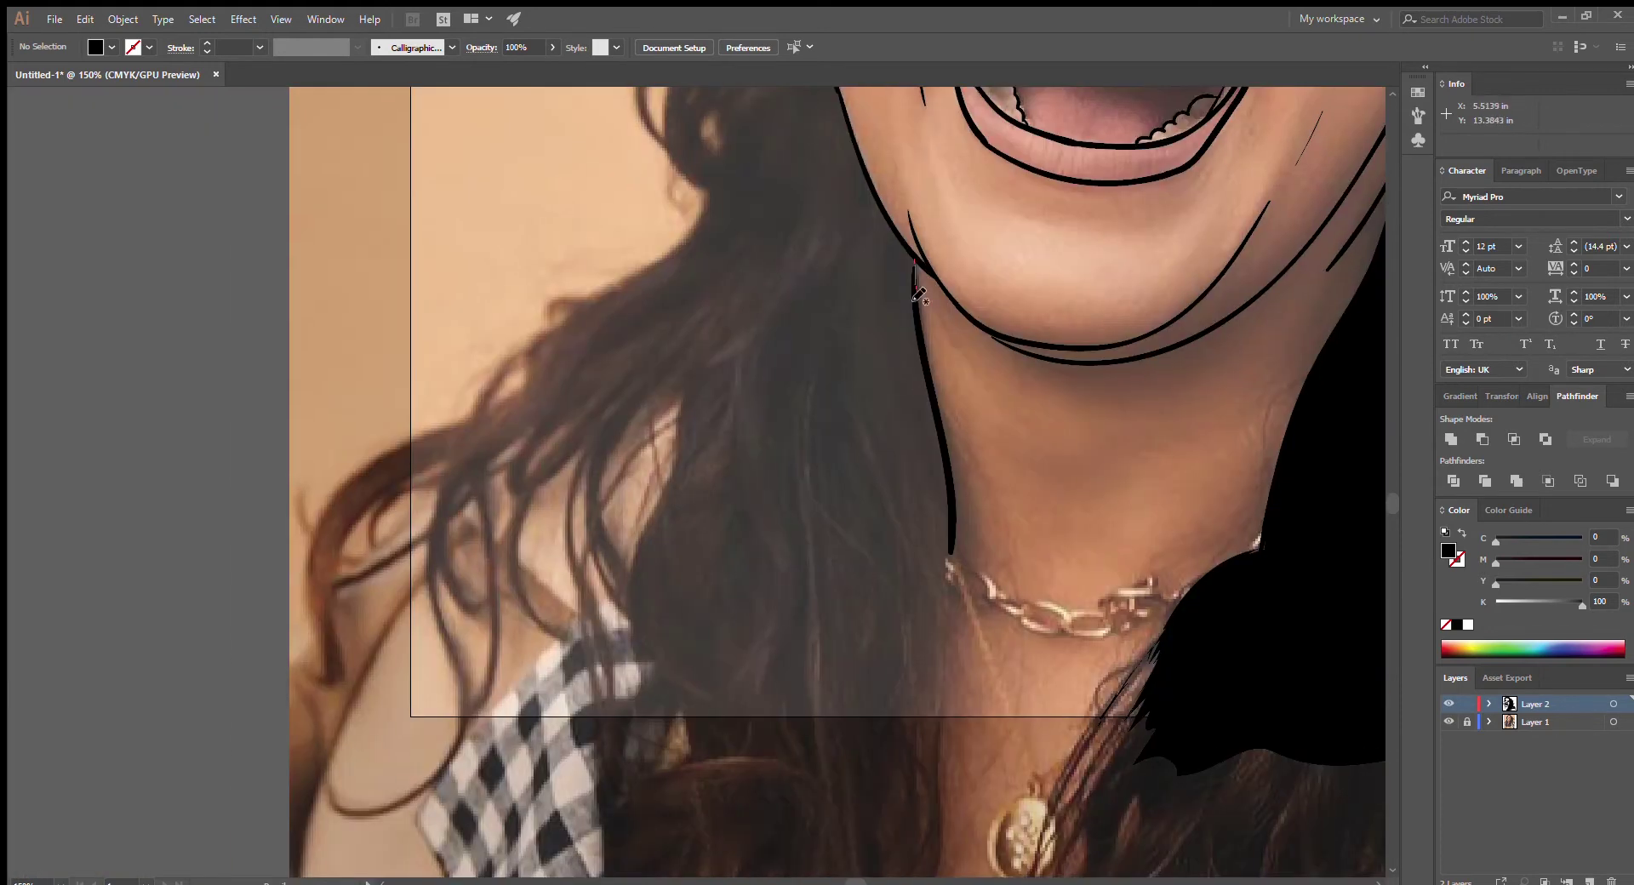
pyautogui.moveTo(944, 749); pyautogui.dragTo(647, 732)
pyautogui.moveTo(685, 388)
pyautogui.mouseDown()
pyautogui.moveTo(619, 596)
pyautogui.moveTo(670, 423)
pyautogui.mouseUp()
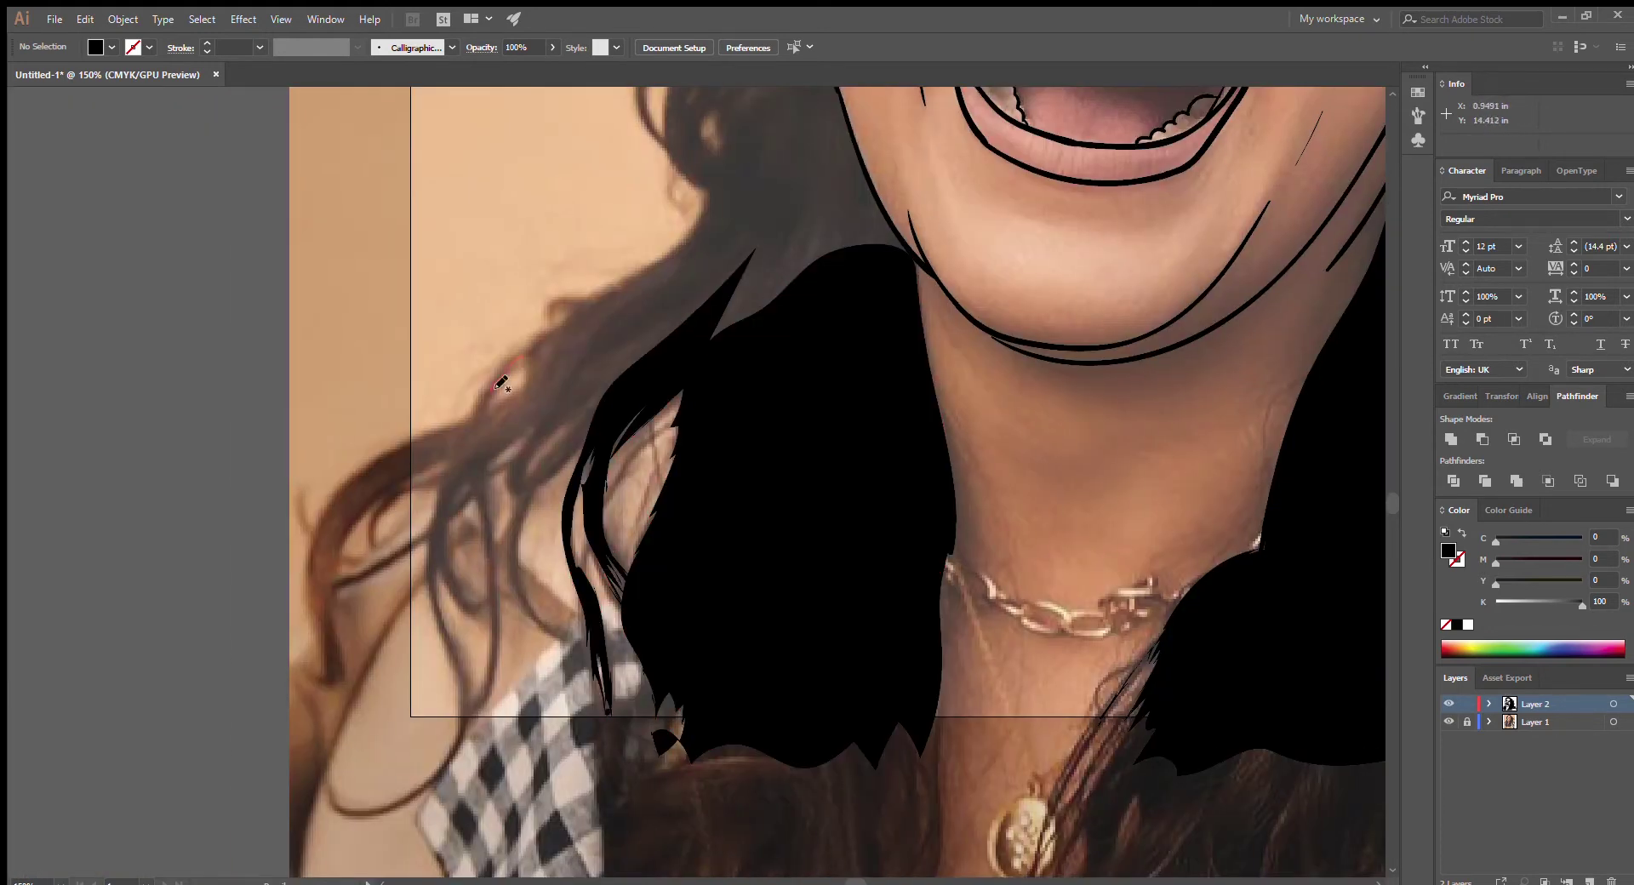
pyautogui.moveTo(501, 383)
pyautogui.mouseDown()
pyautogui.moveTo(732, 196)
pyautogui.moveTo(383, 485)
pyautogui.mouseUp()
pyautogui.moveTo(672, 315); pyautogui.dragTo(443, 545)
pyautogui.moveTo(596, 400); pyautogui.dragTo(511, 663)
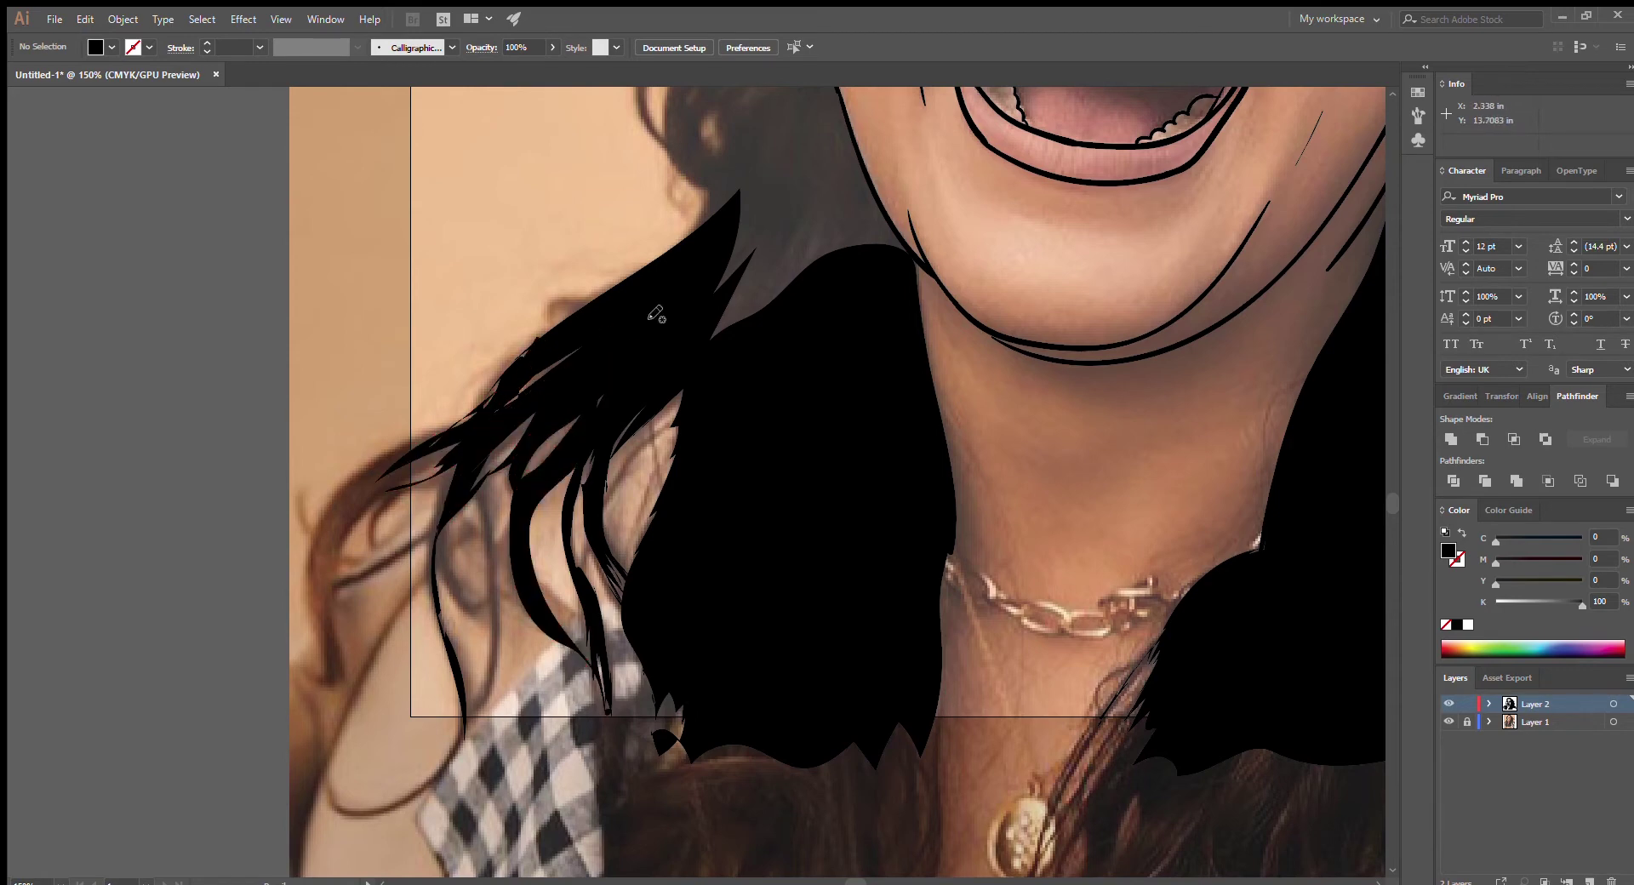
# Fill the hair below the left ear and between ear and neck black
pyautogui.scroll(5, 655, 315)
pyautogui.moveTo(703, 496); pyautogui.dragTo(719, 536)
pyautogui.moveTo(647, 464)
pyautogui.mouseDown()
pyautogui.moveTo(660, 519)
pyautogui.moveTo(877, 715)
pyautogui.mouseUp()
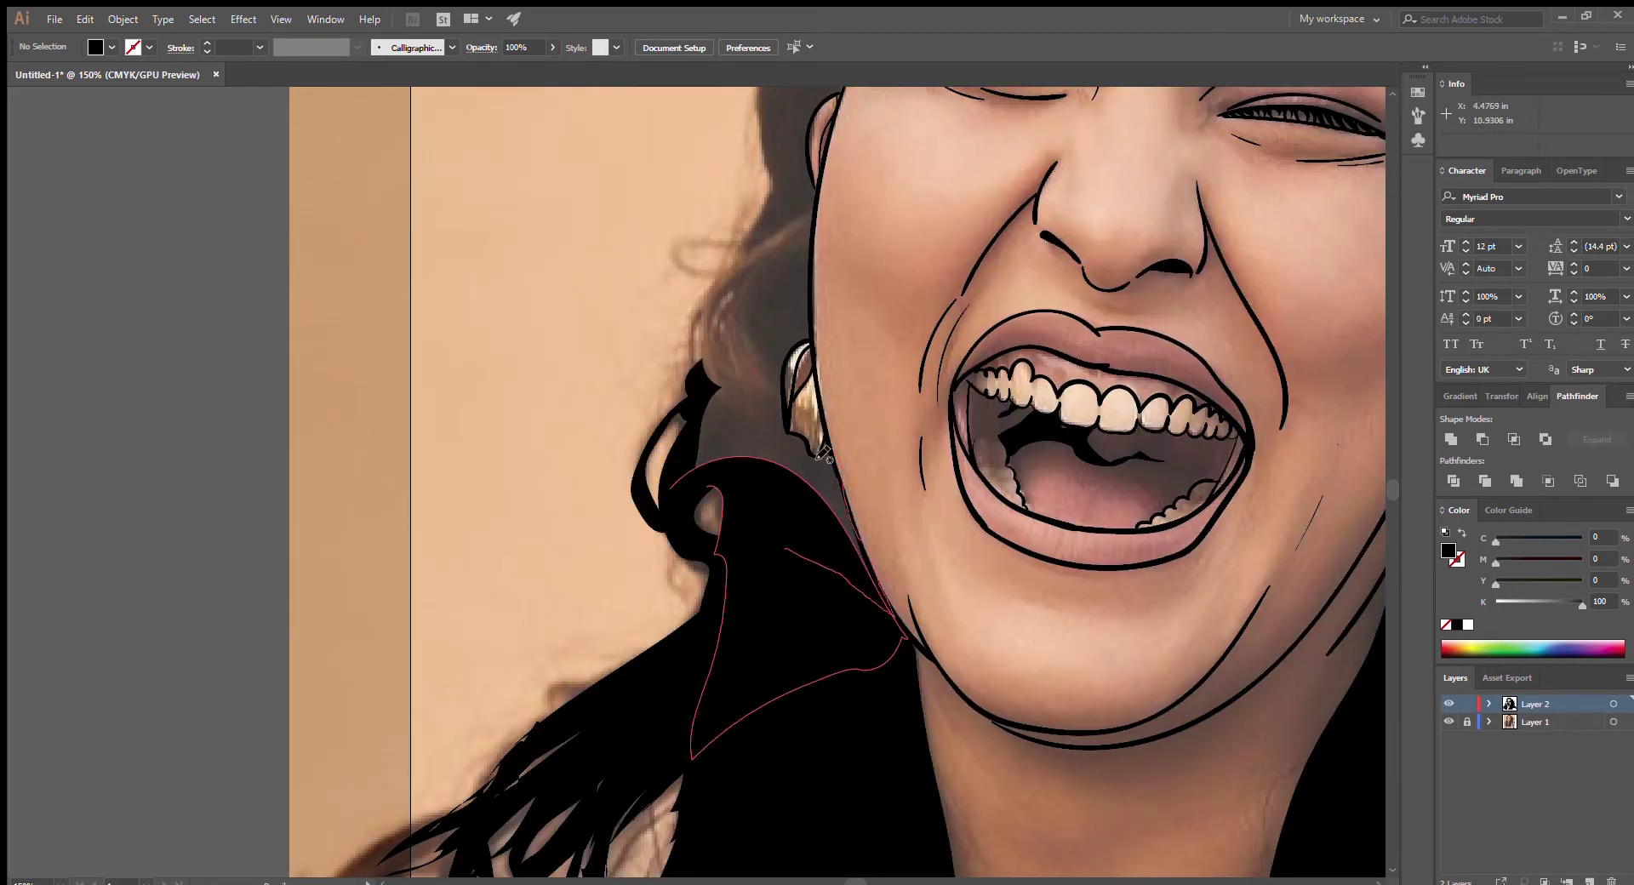
pyautogui.moveTo(691, 475)
pyautogui.mouseDown()
pyautogui.moveTo(787, 488)
pyautogui.moveTo(842, 564)
pyautogui.mouseUp()
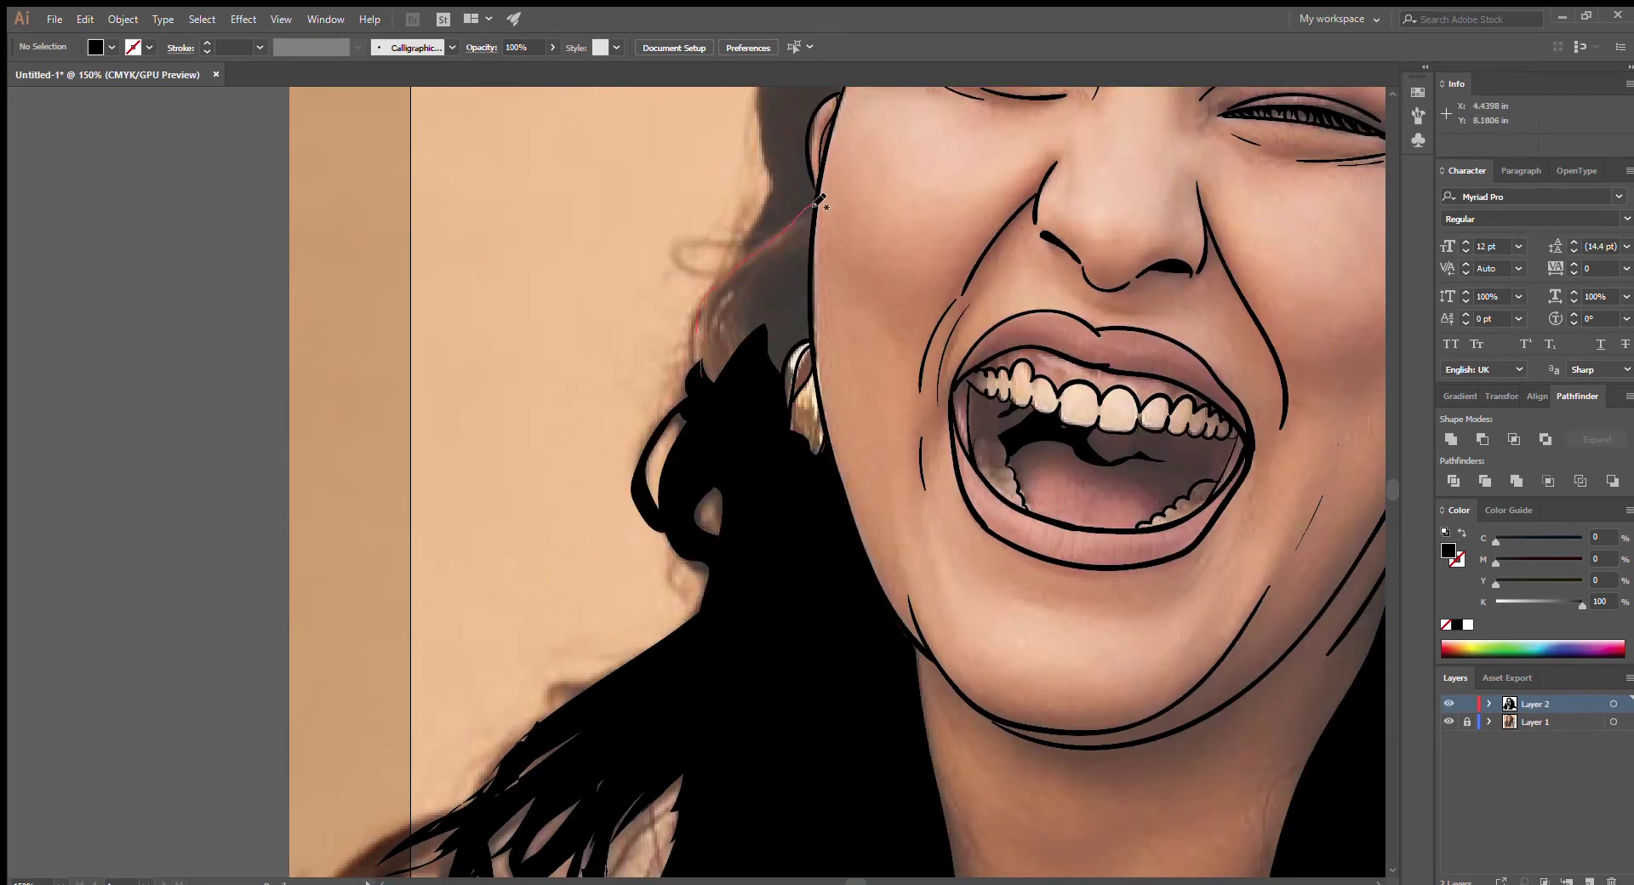
# Feather the left eyebrow with fine 0.25 pt hairs and thicken its top edge
pyautogui.moveTo(819, 200); pyautogui.dragTo(817, 204)
pyautogui.scroll(4, 817, 340)
pyautogui.scroll(4, 817, 426)
pyautogui.moveTo(902, 425); pyautogui.dragTo(823, 555)
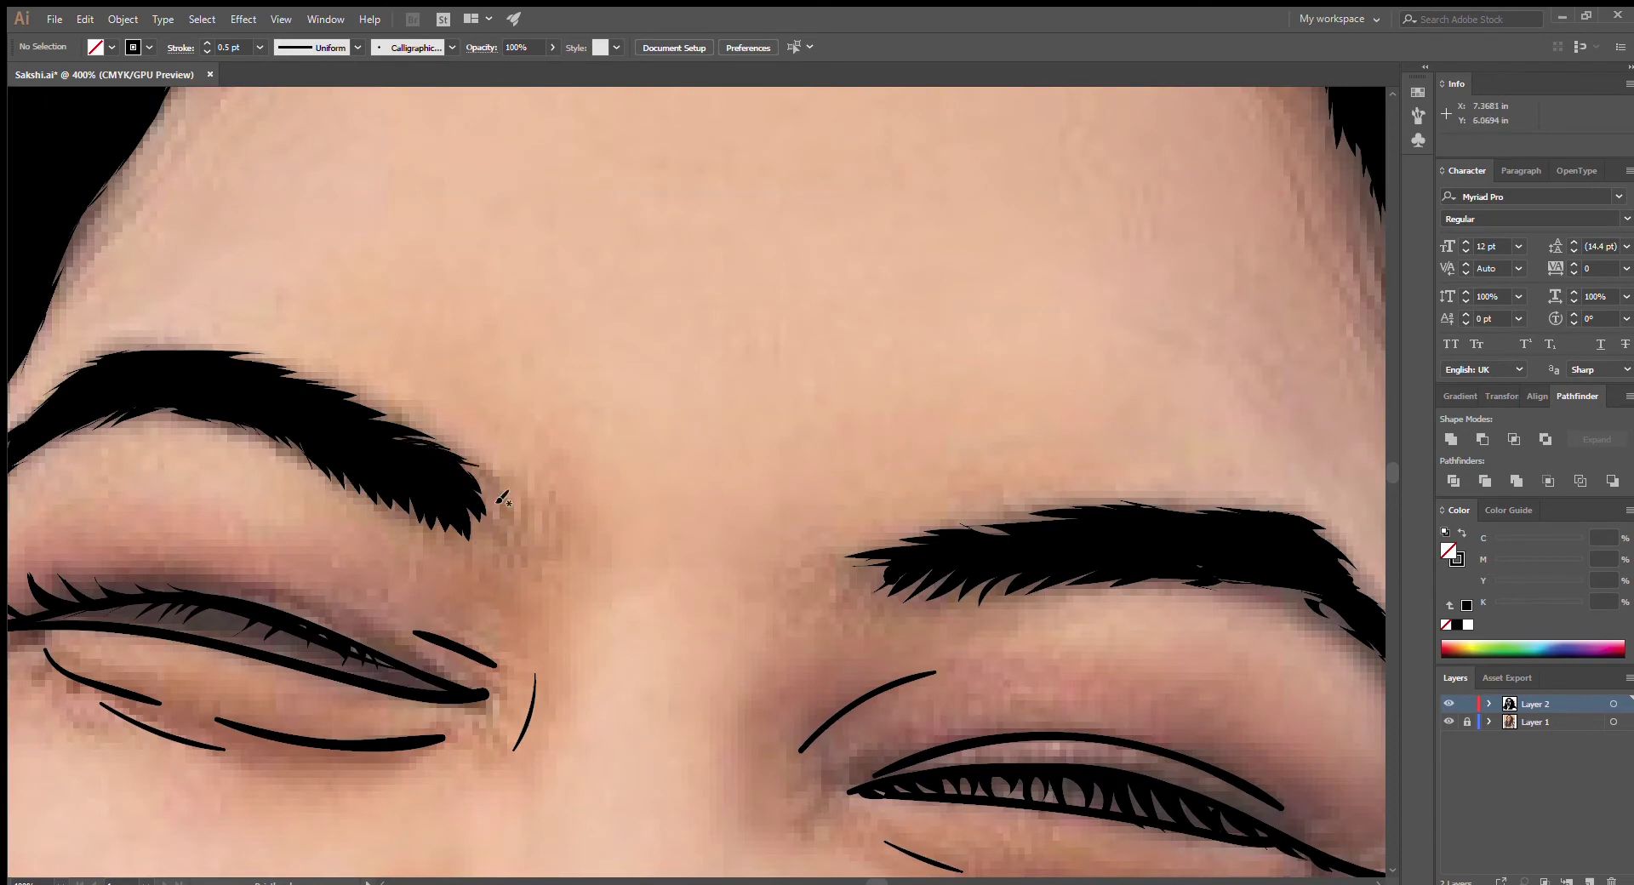
pyautogui.moveTo(500, 498); pyautogui.dragTo(532, 549)
pyautogui.moveTo(481, 468); pyautogui.dragTo(502, 558)
pyautogui.moveTo(282, 463); pyautogui.dragTo(294, 435)
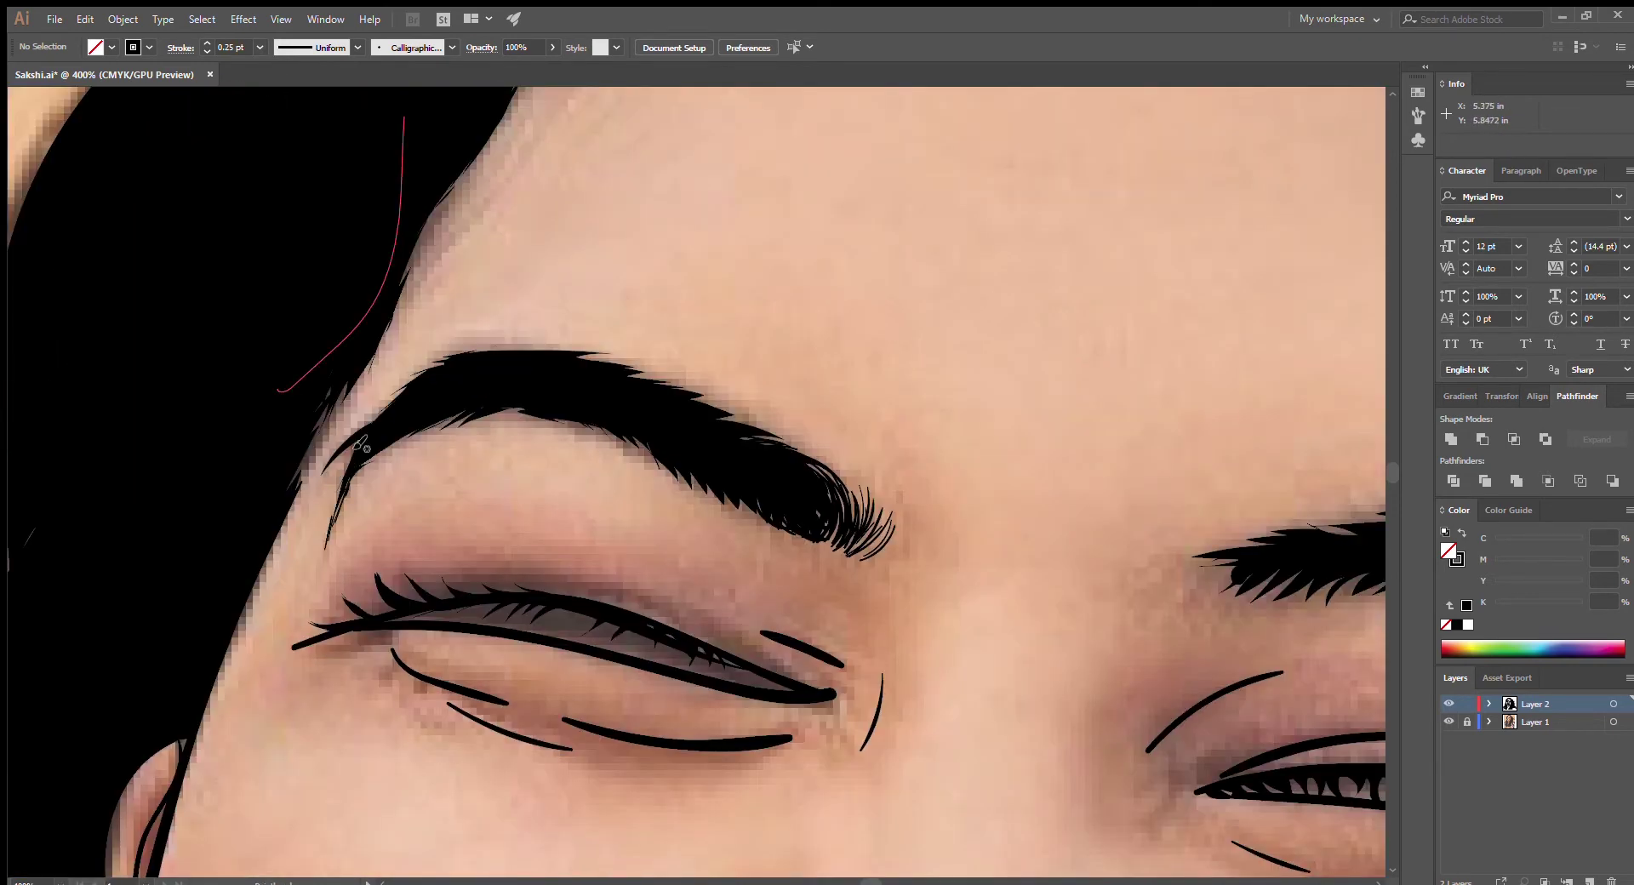
pyautogui.moveTo(420, 387); pyautogui.dragTo(584, 353)
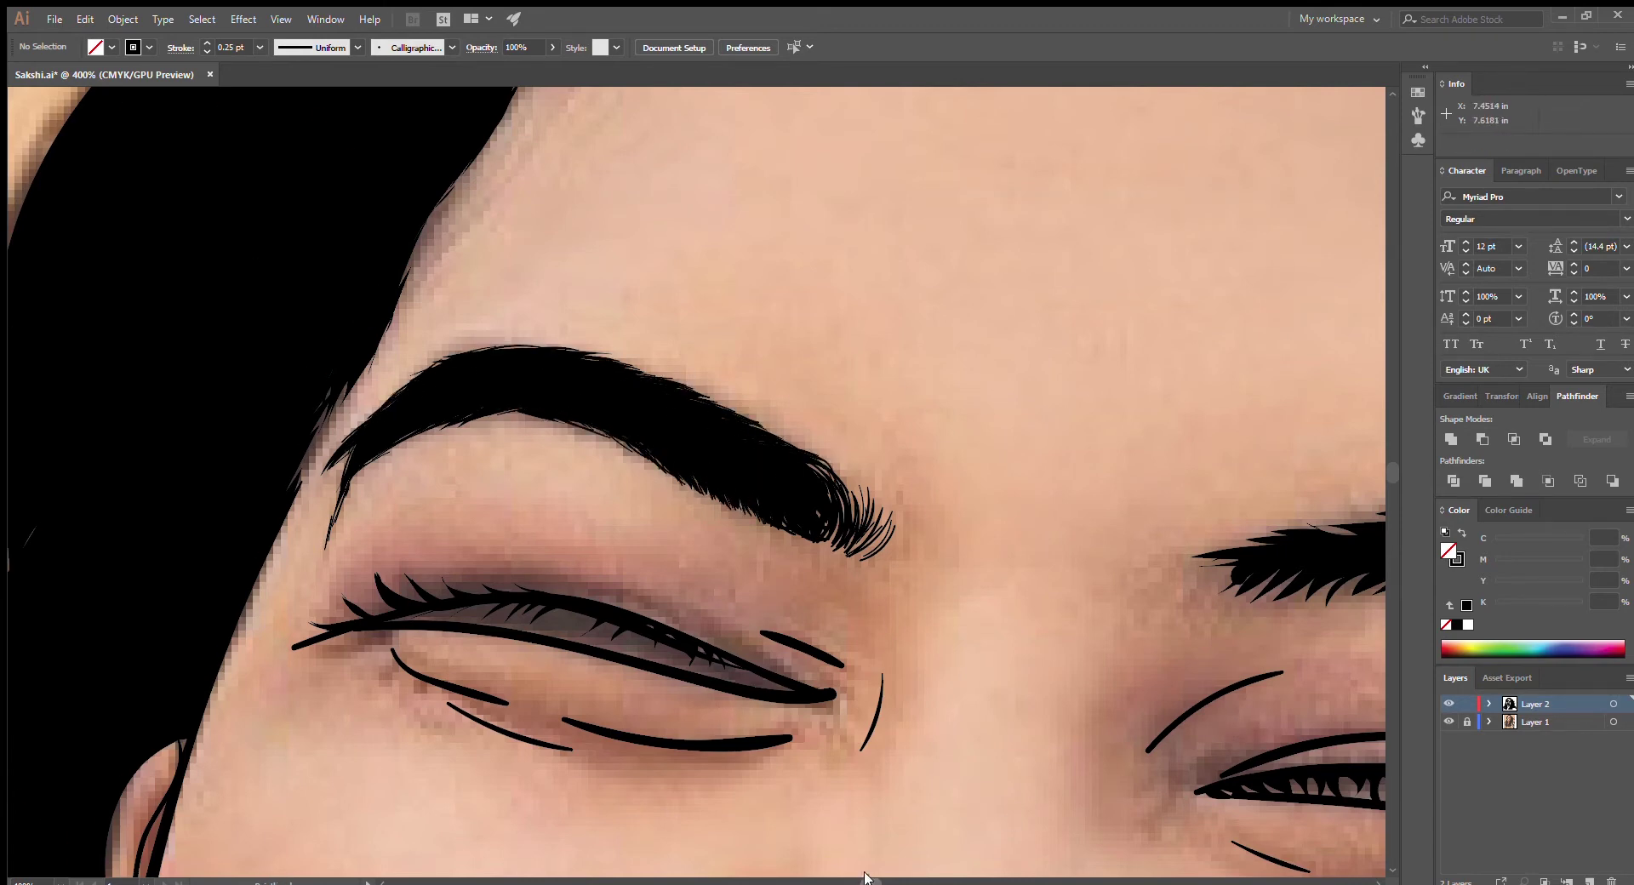
# Thicken the right eyebrow's top edge, lower edge, tail and inner end
pyautogui.hscroll(5, 902, 698)
pyautogui.moveTo(912, 517); pyautogui.dragTo(1046, 515)
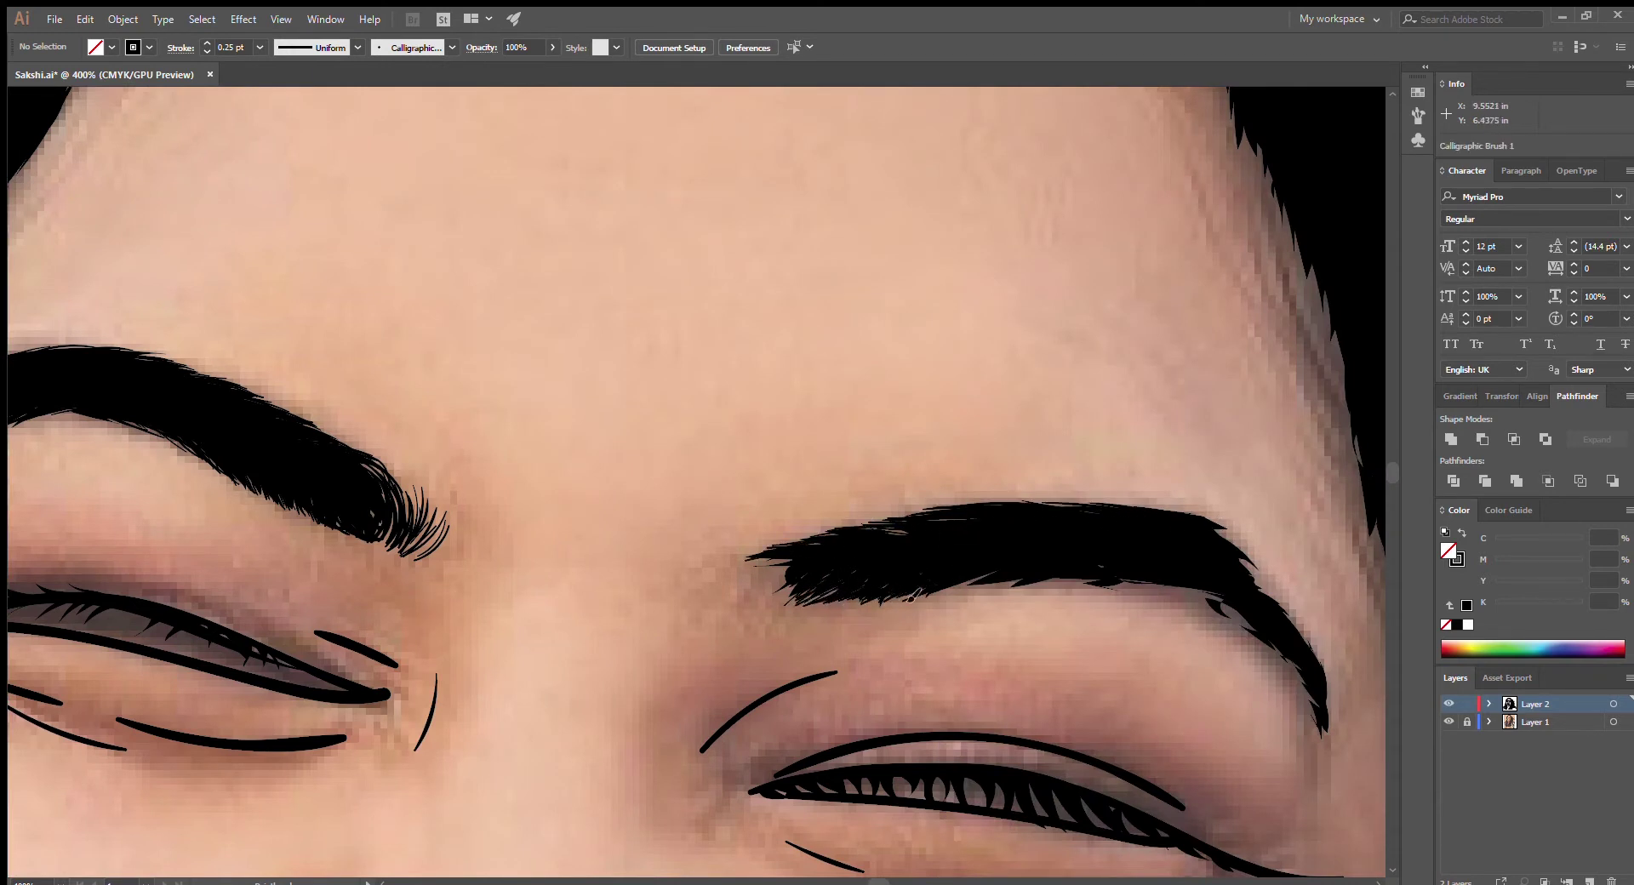
pyautogui.moveTo(1132, 583); pyautogui.dragTo(1290, 657)
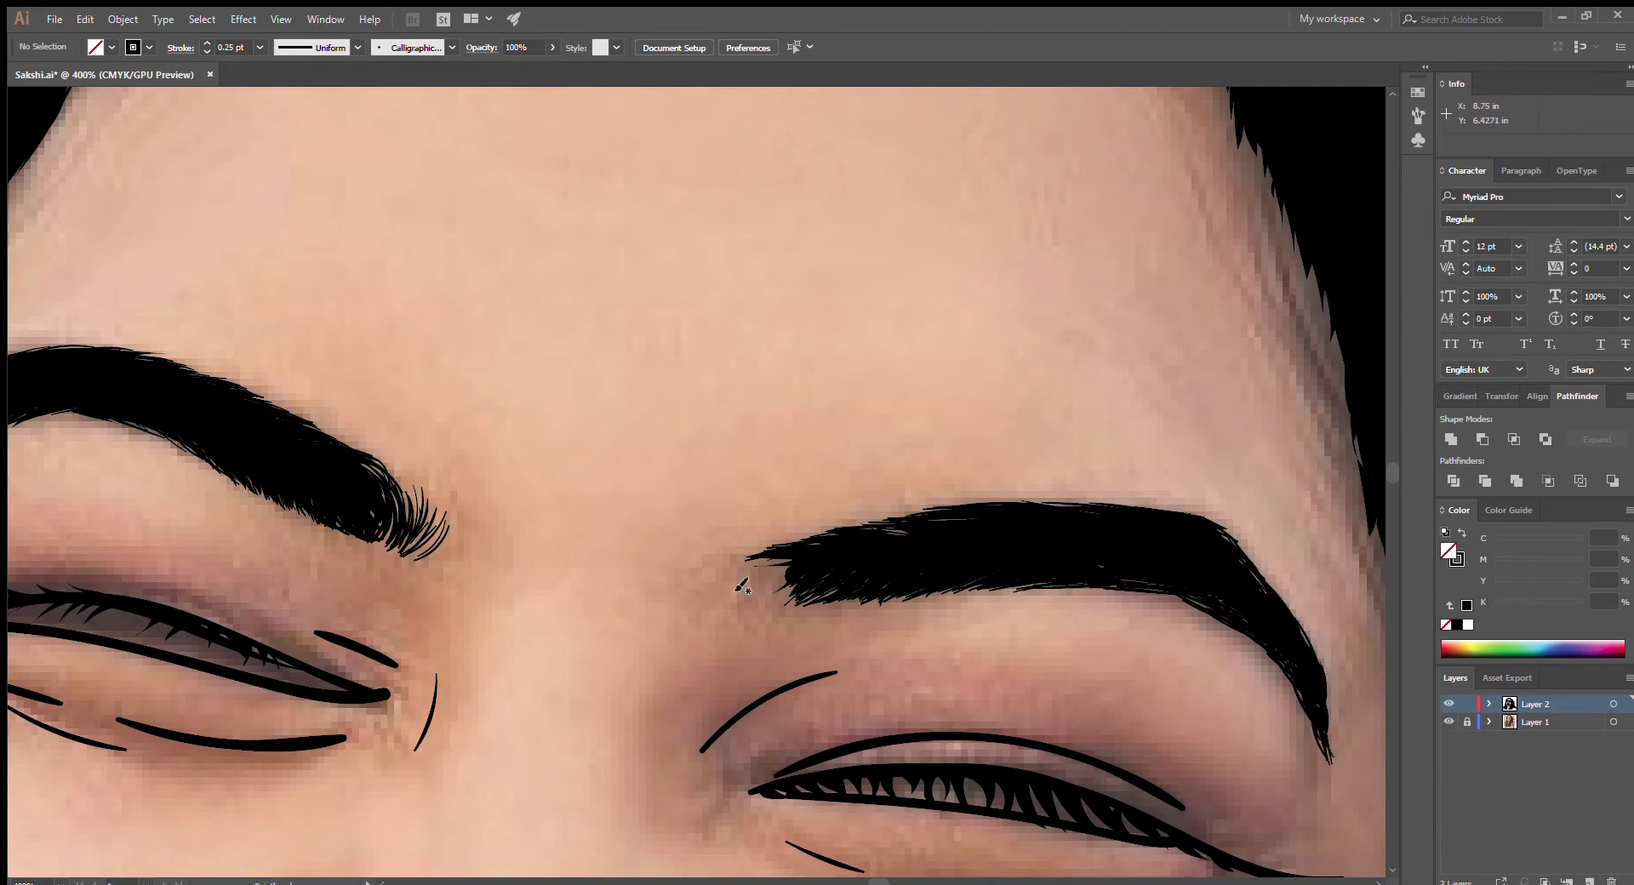
pyautogui.moveTo(800, 583); pyautogui.dragTo(762, 604)
pyautogui.scroll(-3, 747, 583)
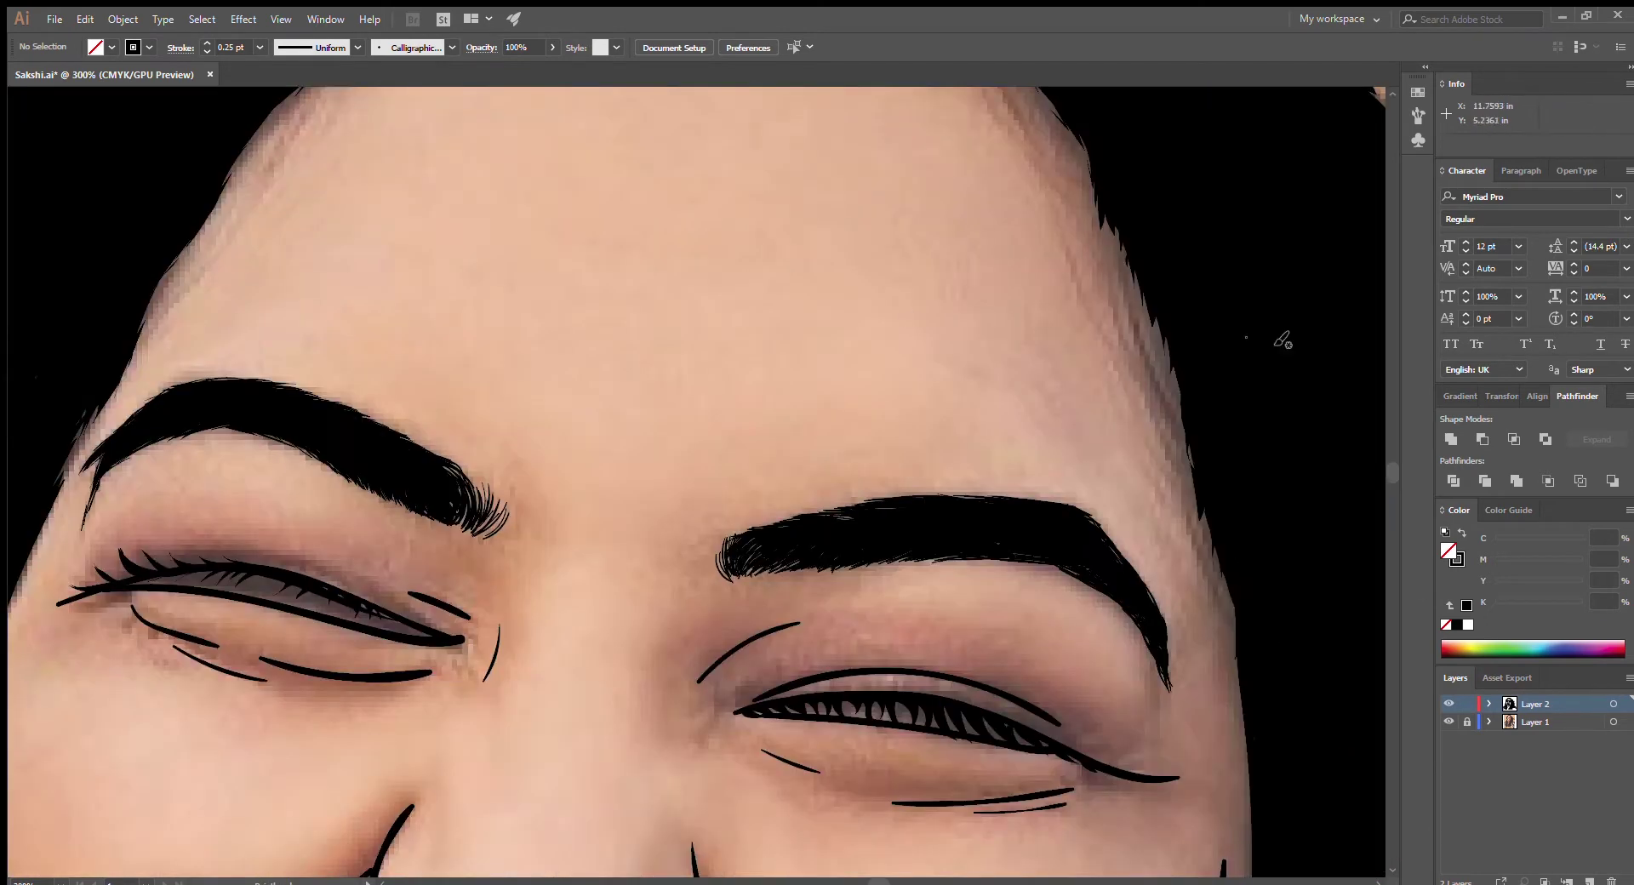
pyautogui.scroll(2, 781, 139)
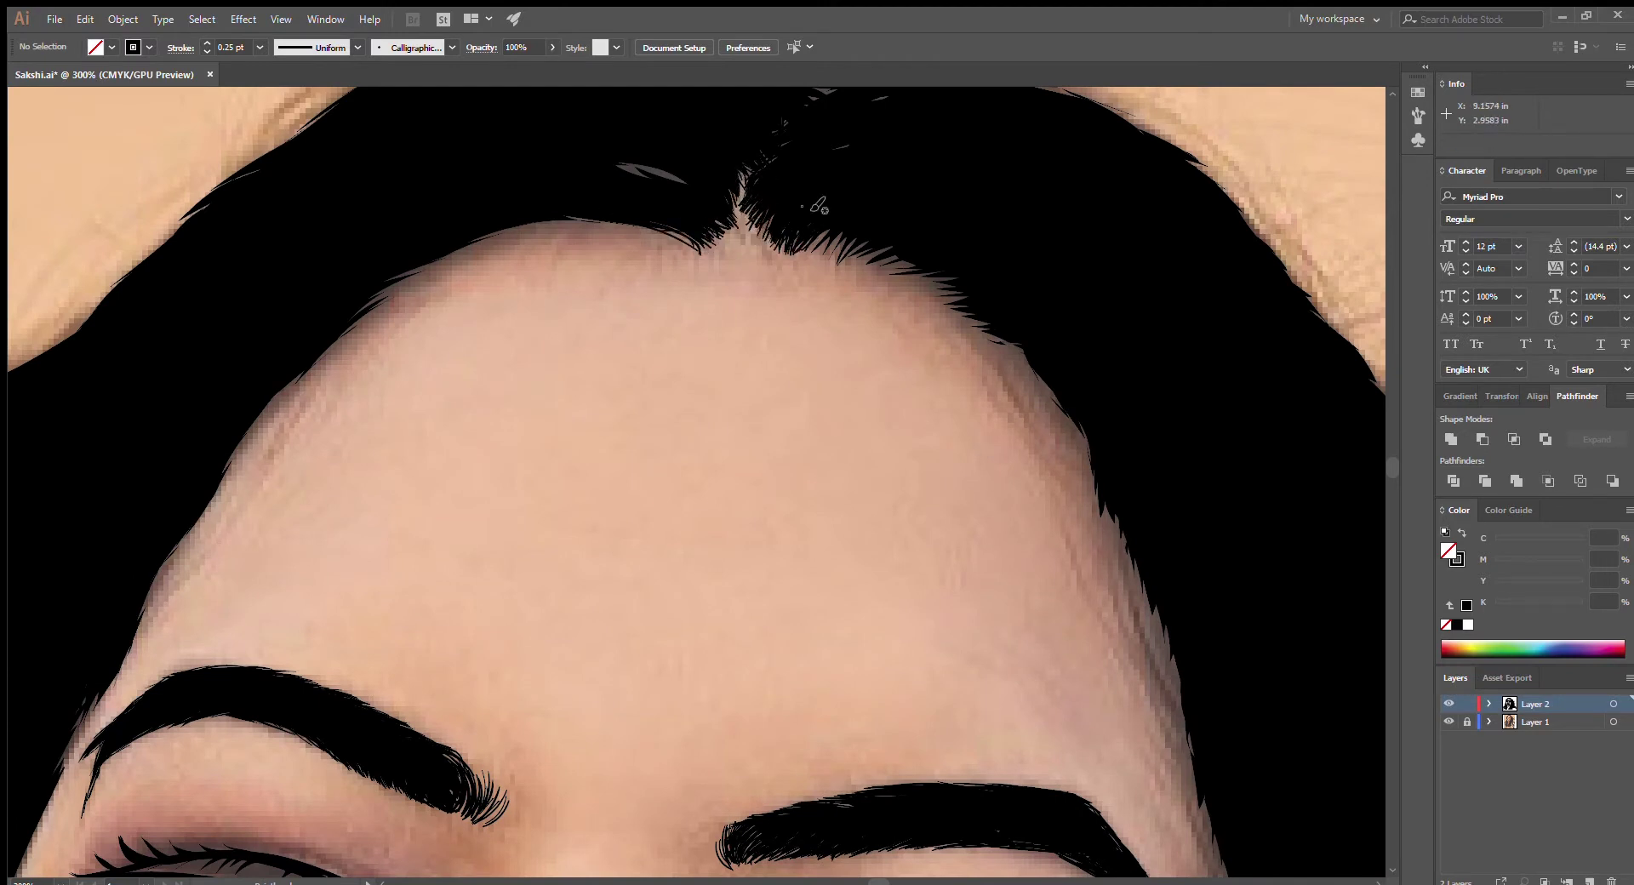
# Paint five fine ink strokes along the left hairline with Calligraphic Brush 2
pyautogui.moveTo(430, 285); pyautogui.dragTo(243, 438)
pyautogui.moveTo(553, 226)
pyautogui.mouseDown()
pyautogui.moveTo(253, 436)
pyautogui.moveTo(213, 506)
pyautogui.mouseUp()
pyautogui.moveTo(319, 383); pyautogui.dragTo(154, 587)
pyautogui.moveTo(224, 477); pyautogui.dragTo(138, 620)
pyautogui.moveTo(178, 562); pyautogui.dragTo(133, 640)
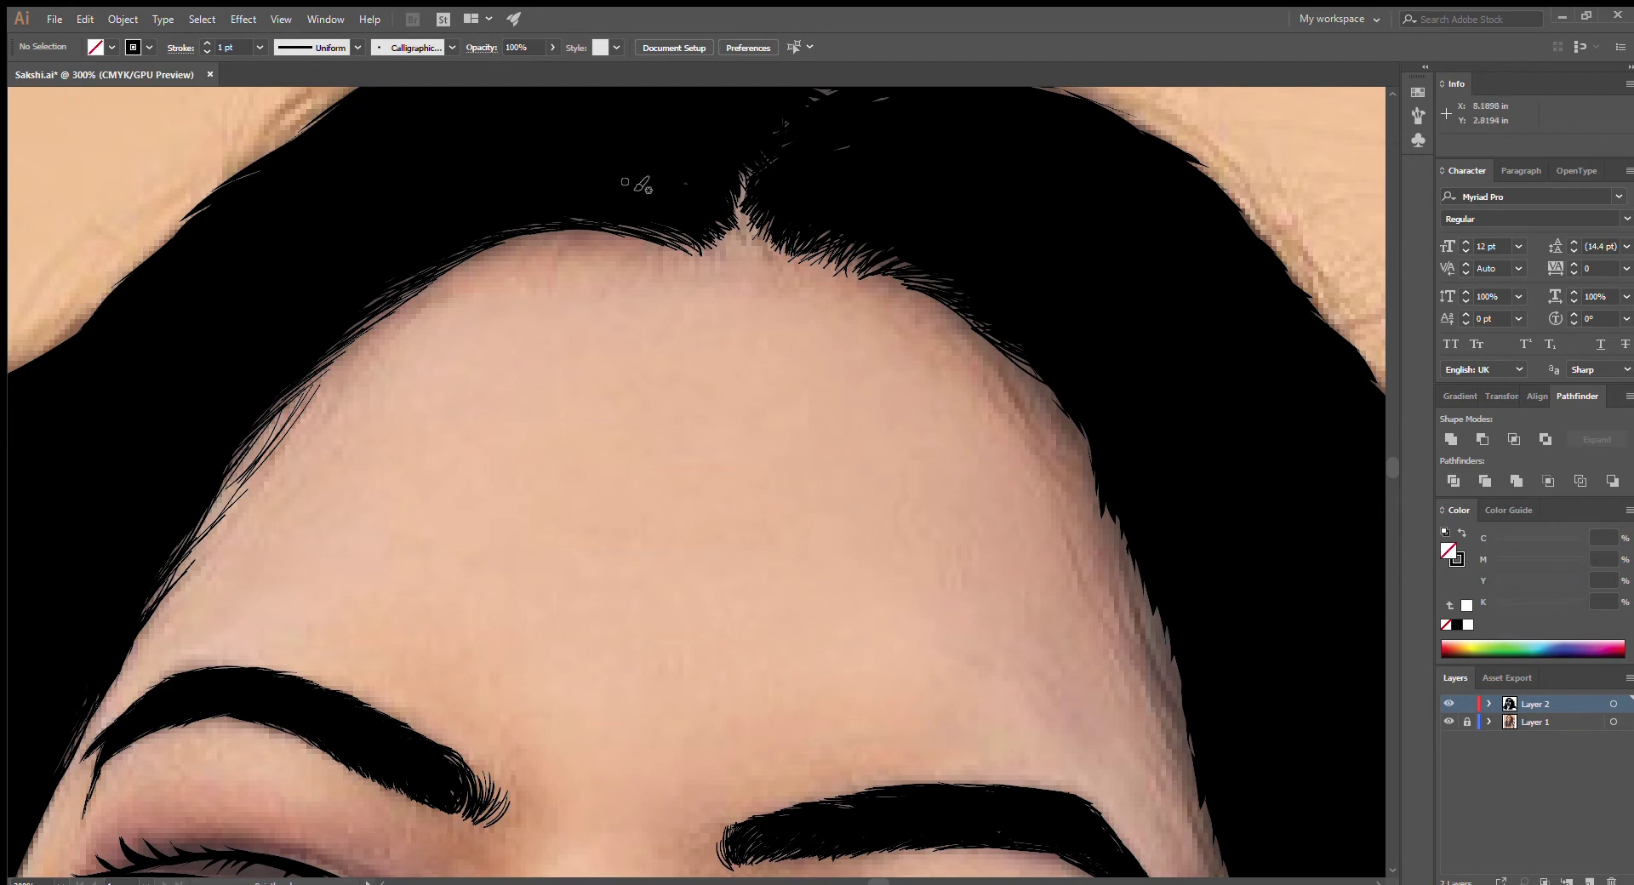
# Add thin strokes and a long curving strand down the right hairline
pyautogui.moveTo(995, 361); pyautogui.dragTo(1094, 487)
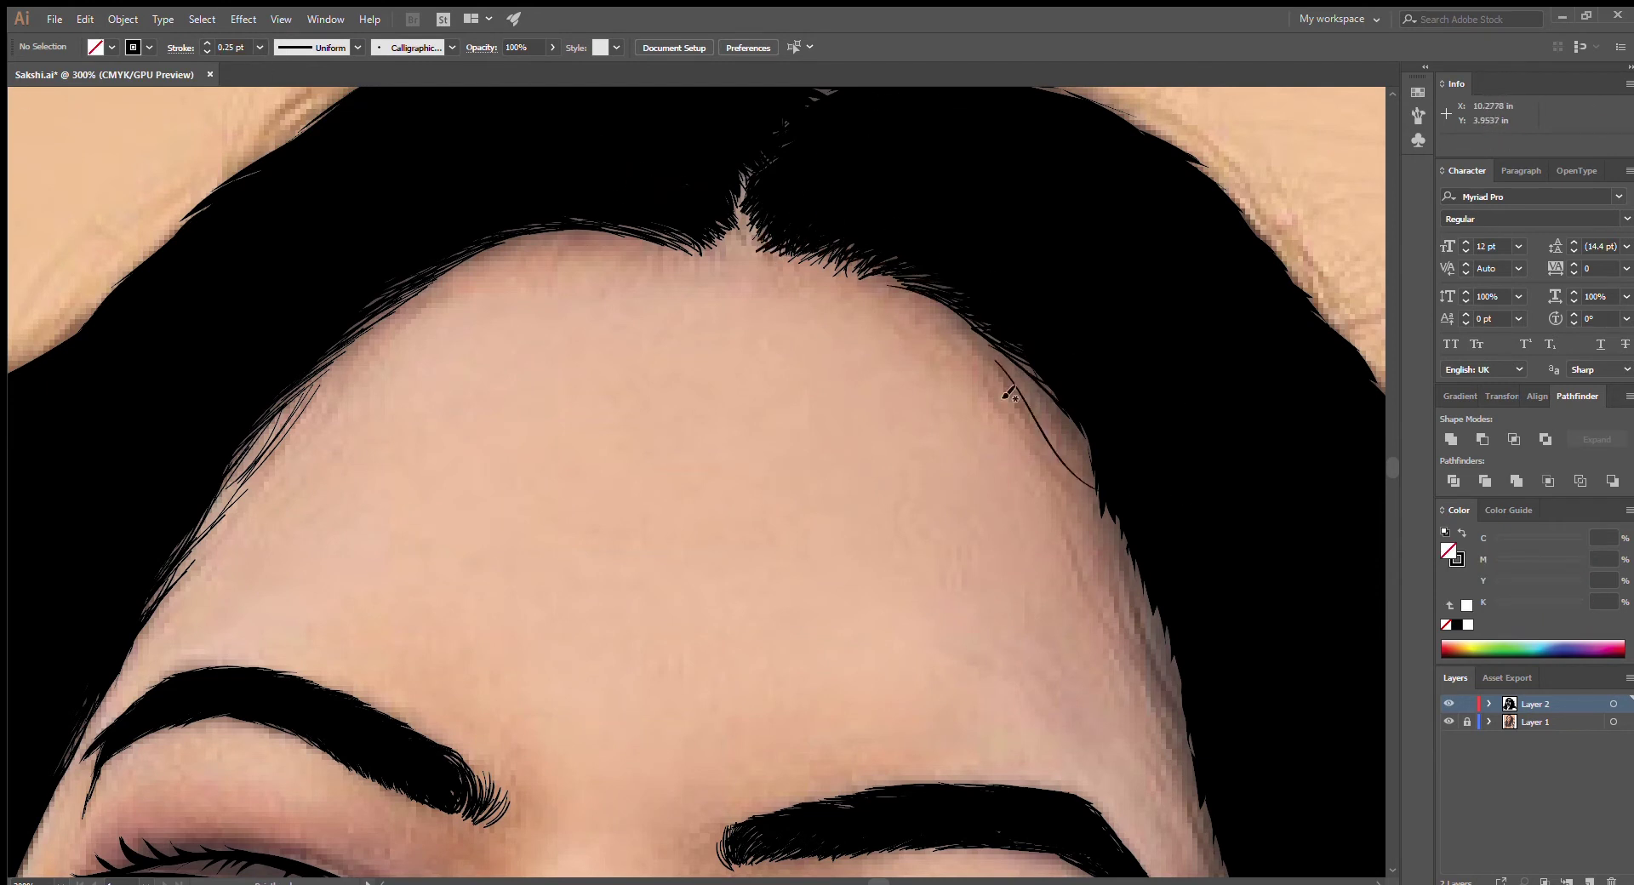
pyautogui.moveTo(1009, 374); pyautogui.dragTo(1093, 465)
pyautogui.moveTo(1095, 478)
pyautogui.mouseDown()
pyautogui.moveTo(1008, 385)
pyautogui.moveTo(1091, 455)
pyautogui.mouseUp()
pyautogui.moveTo(1103, 507); pyautogui.dragTo(1154, 620)
pyautogui.scroll(-5, 1156, 620)
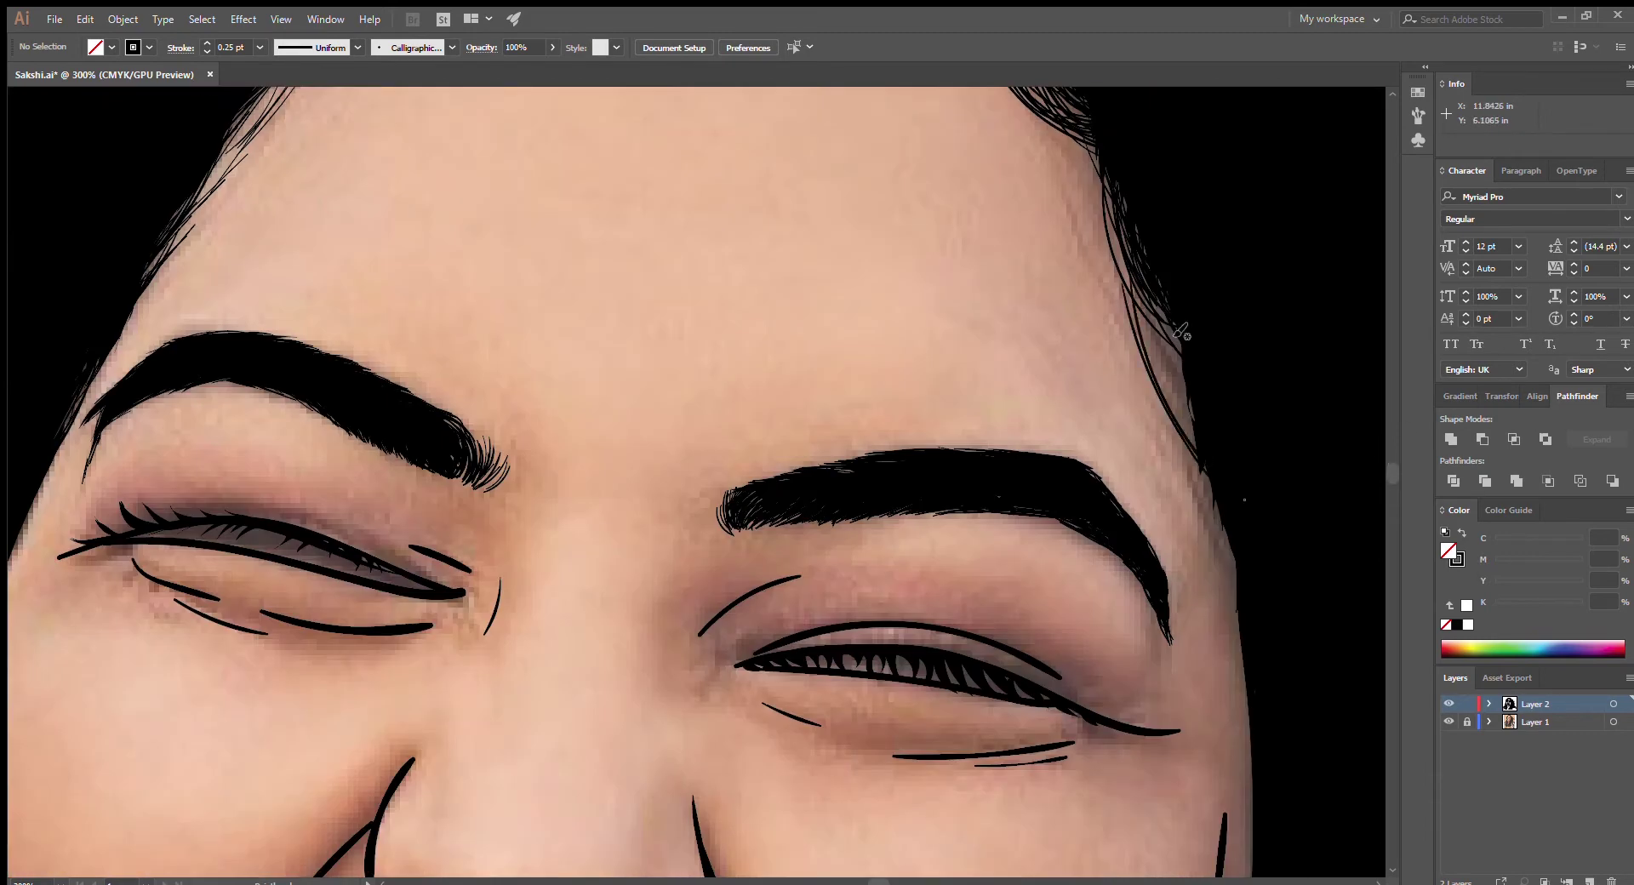
pyautogui.moveTo(1217, 553); pyautogui.dragTo(1191, 315)
# Trace thin strands along the upper edge of the hair near the crown
pyautogui.hotkey('ctrl', '-')
pyautogui.scroll(5, 1021, 510)
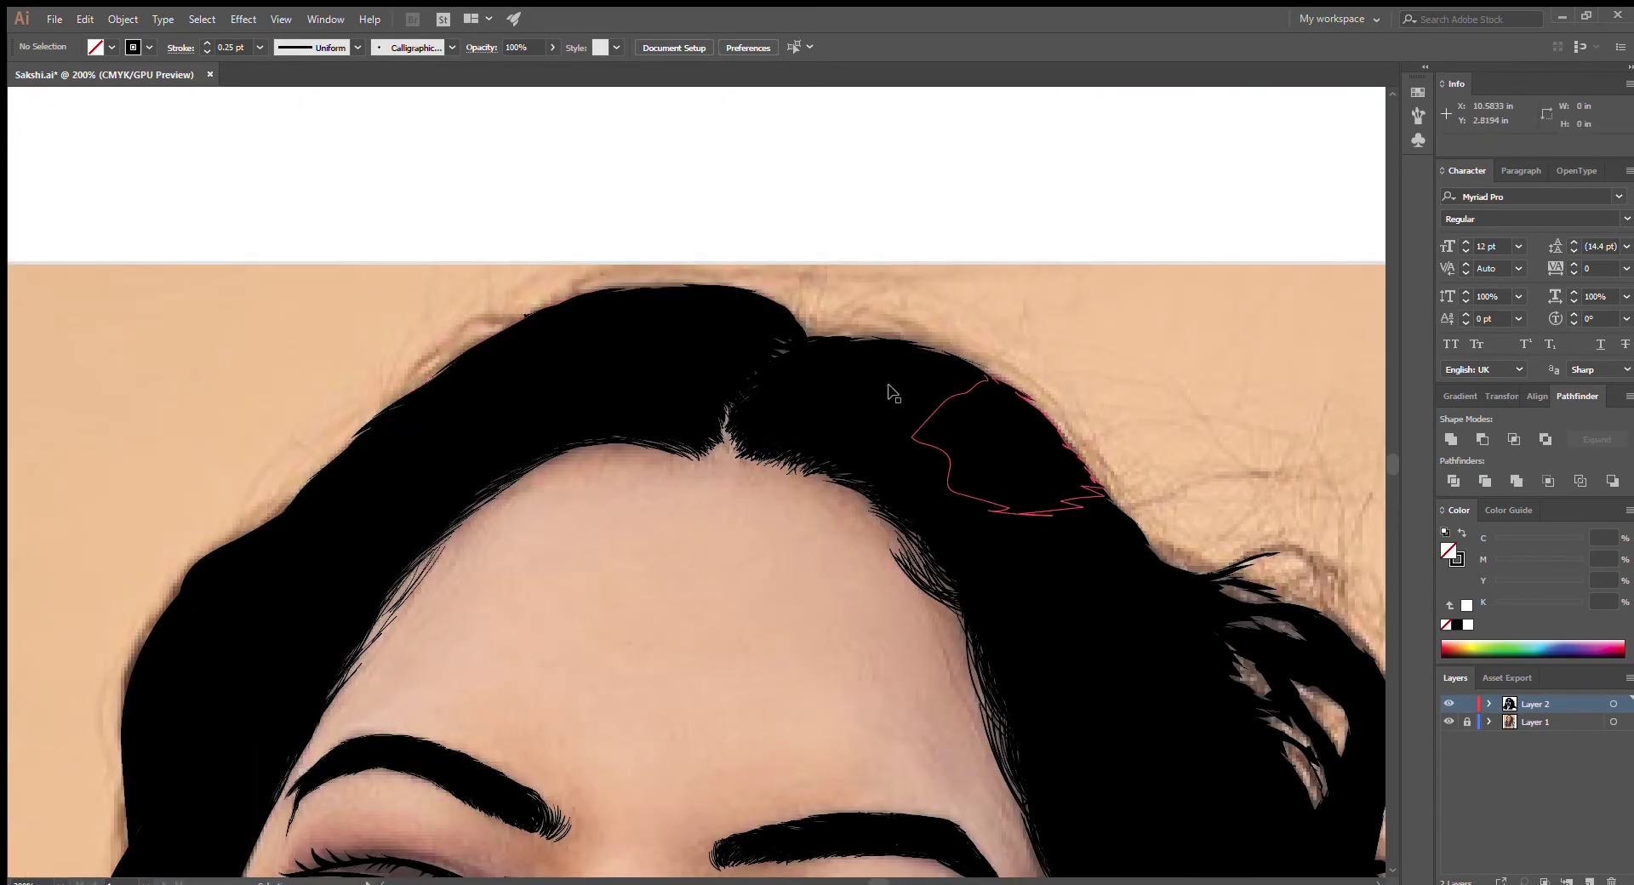
pyautogui.scroll(3, 756, 857)
pyautogui.hotkey('ctrl', '+')
pyautogui.moveTo(1064, 417)
pyautogui.mouseDown()
pyautogui.moveTo(843, 588)
pyautogui.moveTo(1040, 432)
pyautogui.mouseUp()
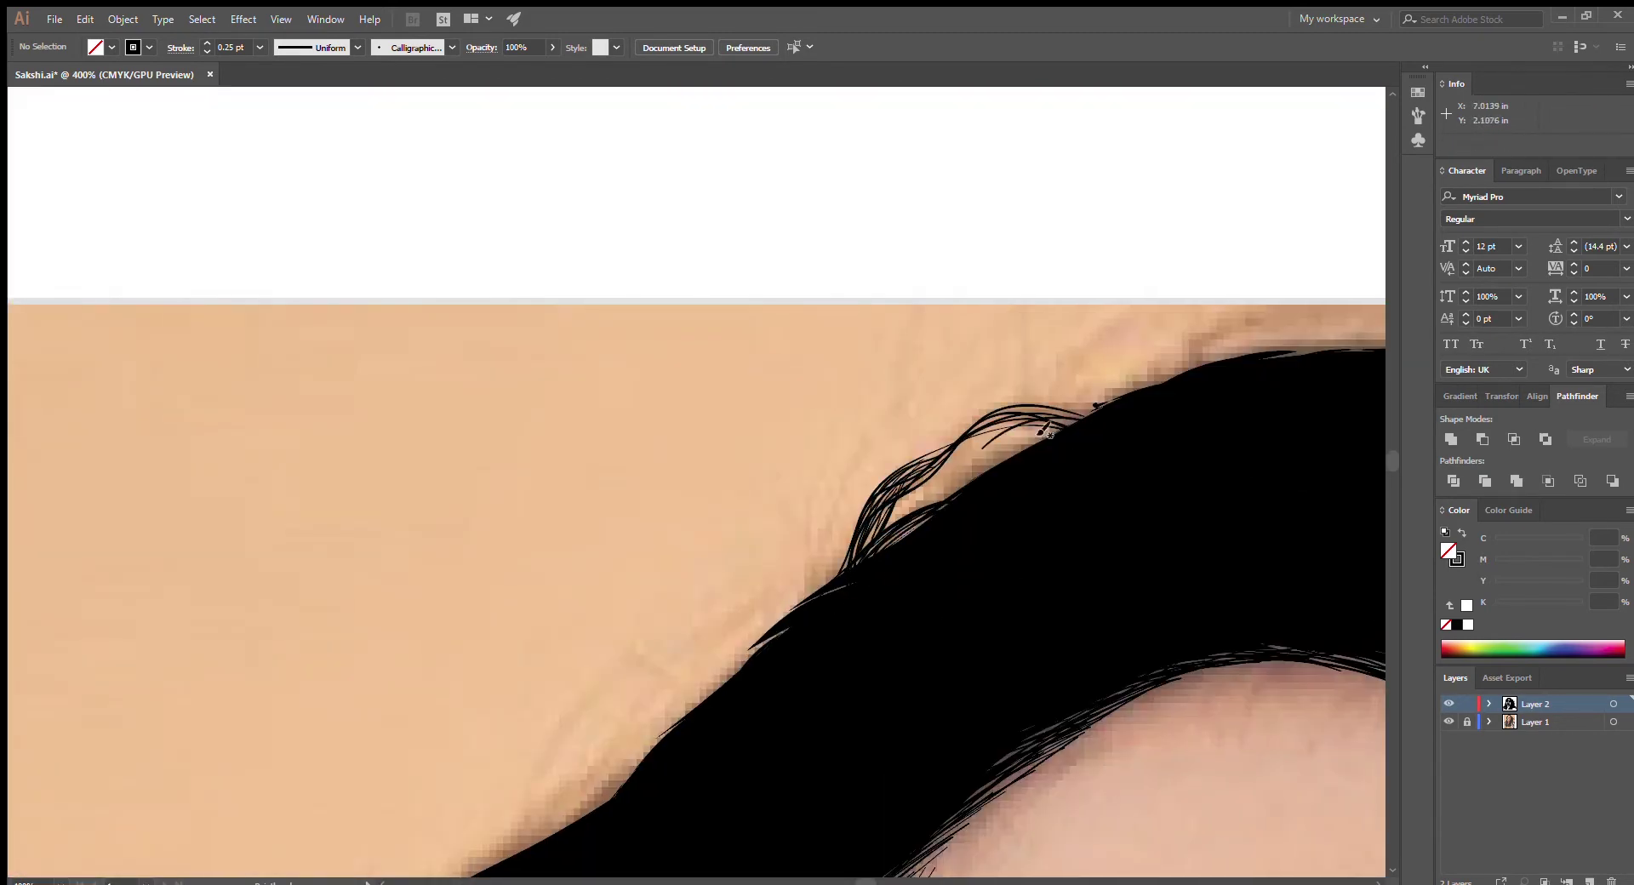
pyautogui.moveTo(971, 494); pyautogui.dragTo(1259, 320)
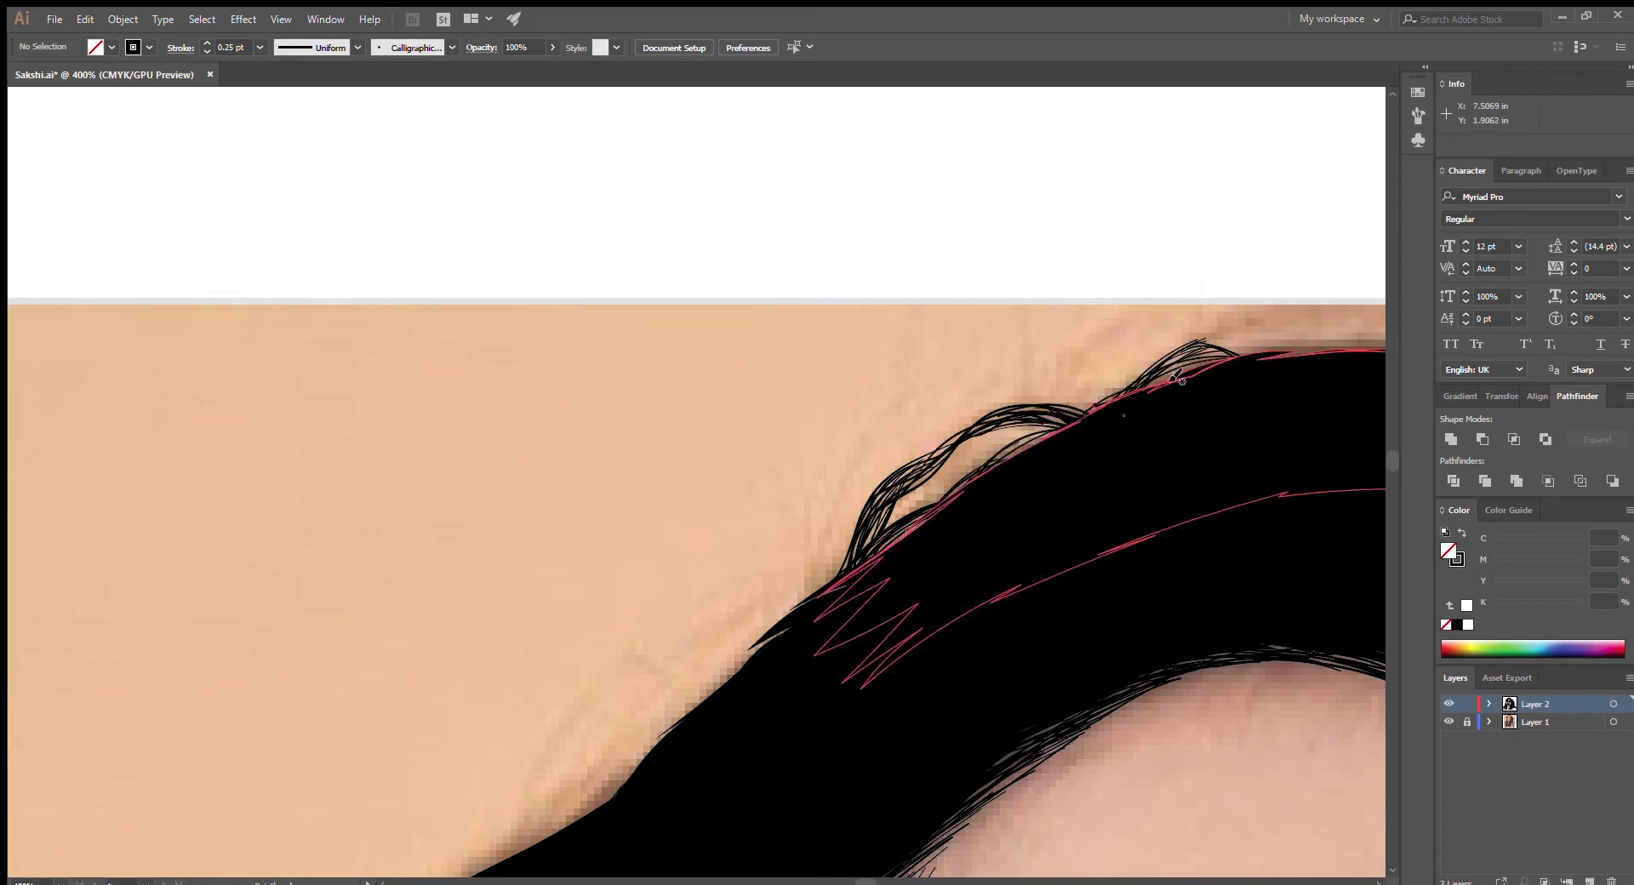
# Extend the thin strands further across the top edge of the hair
pyautogui.hotkey('ctrl', '-')
pyautogui.moveTo(515, 805); pyautogui.dragTo(625, 719)
pyautogui.hscroll(4, 1141, 448)
pyautogui.moveTo(825, 381)
pyautogui.mouseDown()
pyautogui.moveTo(1014, 391)
pyautogui.moveTo(1128, 457)
pyautogui.moveTo(1037, 389)
pyautogui.mouseUp()
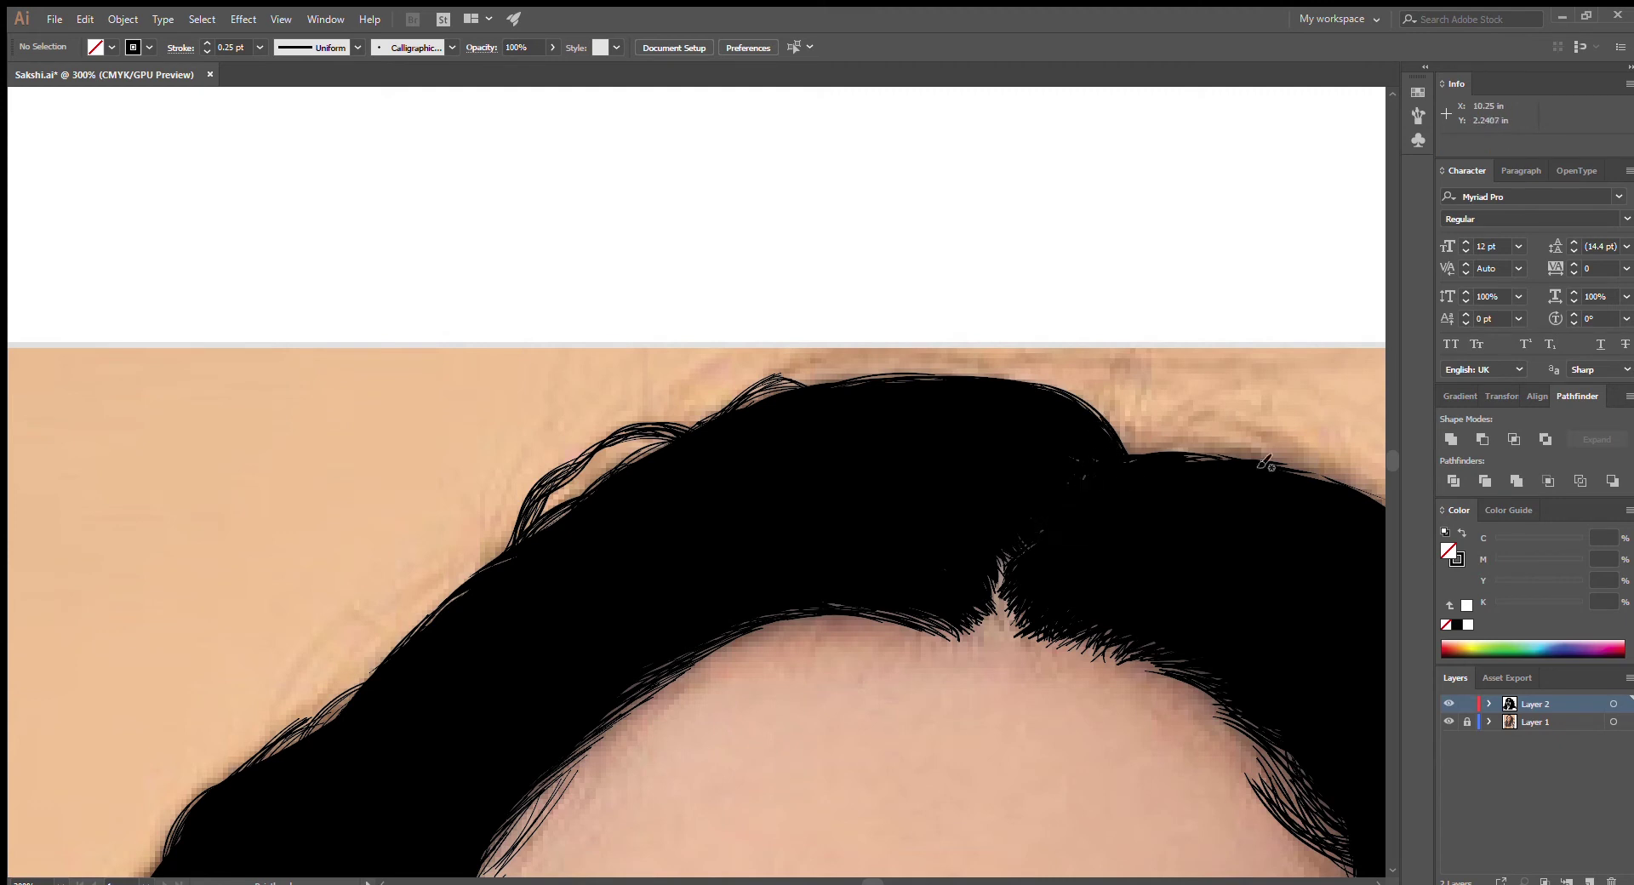
pyautogui.moveTo(1260, 465)
pyautogui.mouseDown()
pyautogui.moveTo(1127, 459)
pyautogui.moveTo(1279, 448)
pyautogui.mouseUp()
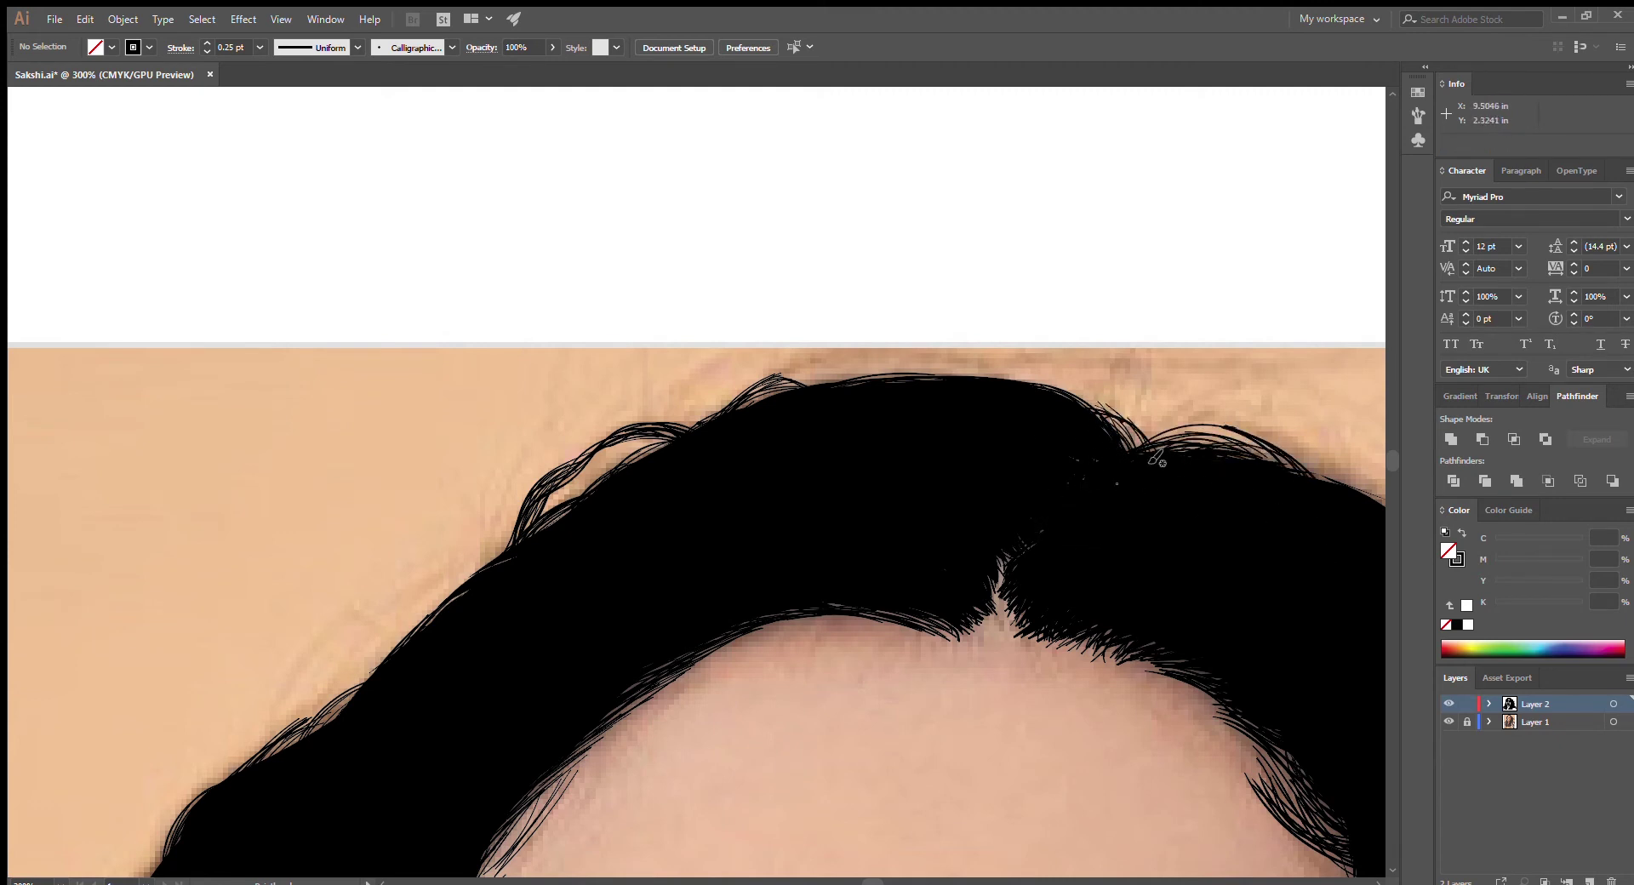
pyautogui.hscroll(5, 1157, 459)
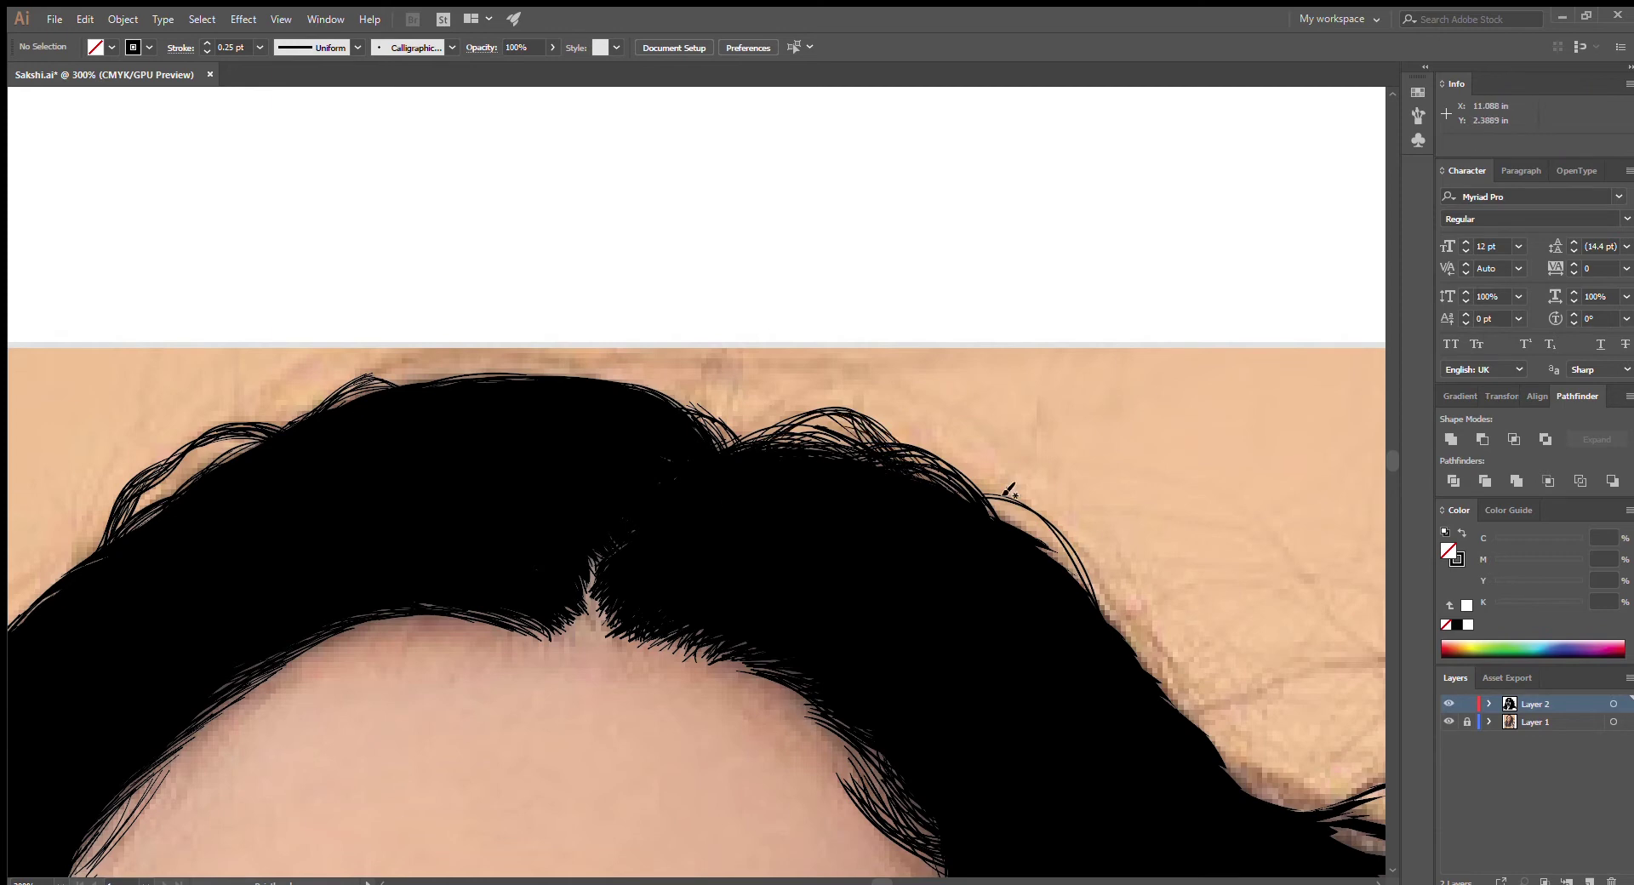
pyautogui.hscroll(5, 1046, 565)
# Paint thin stray strands just above the right edge of the hair
pyautogui.scroll(-3, 362, 451)
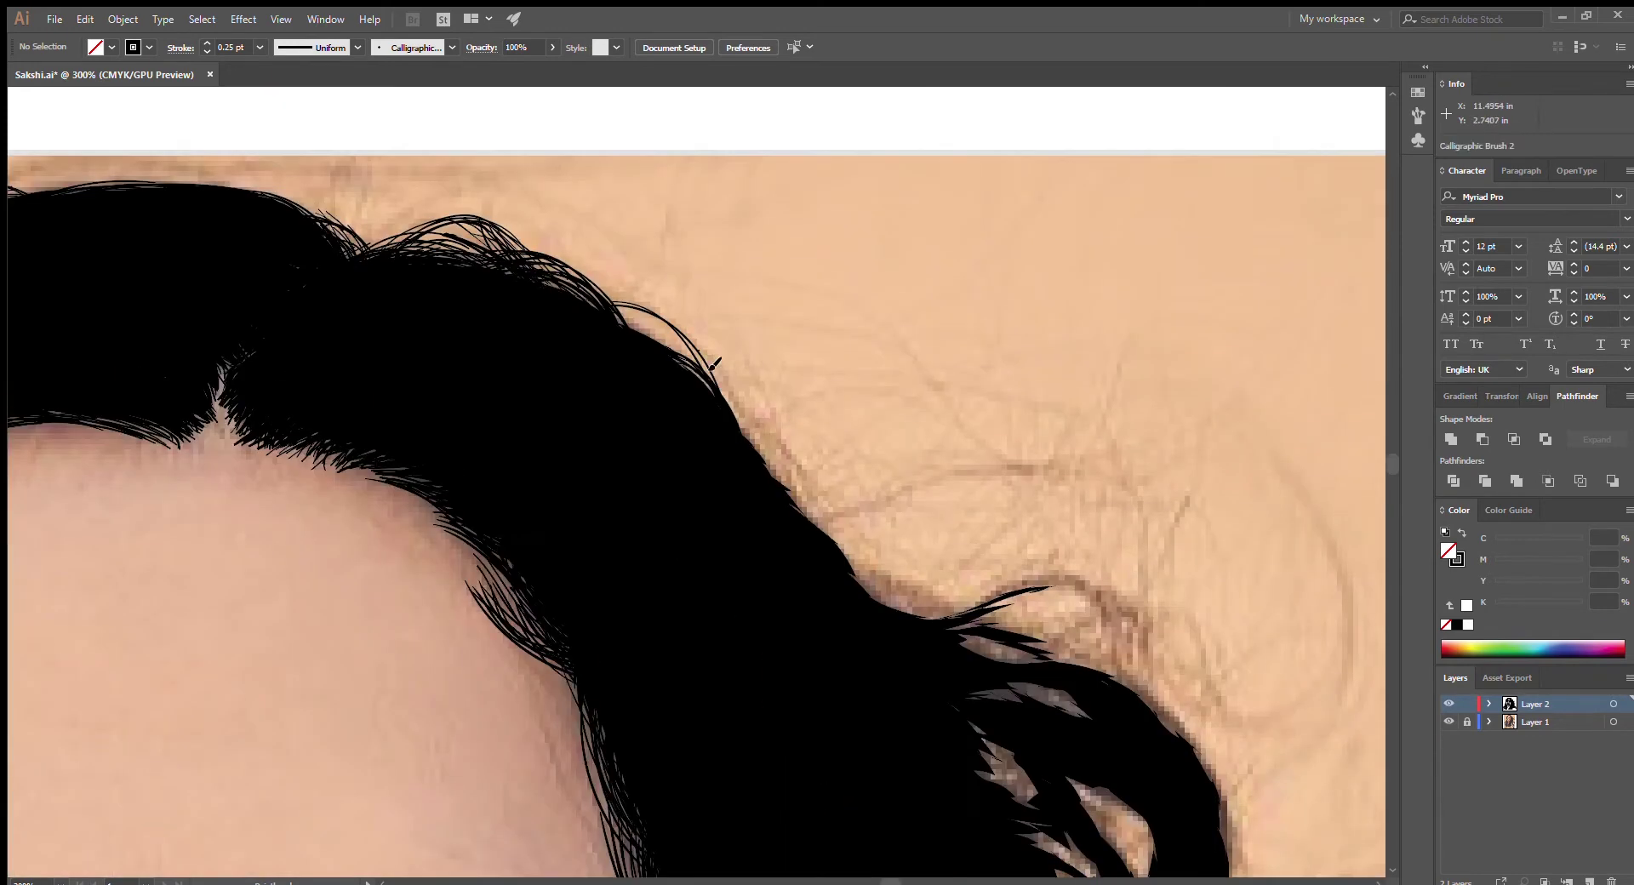
pyautogui.moveTo(698, 357); pyautogui.dragTo(934, 629)
pyautogui.moveTo(819, 521); pyautogui.dragTo(1074, 475)
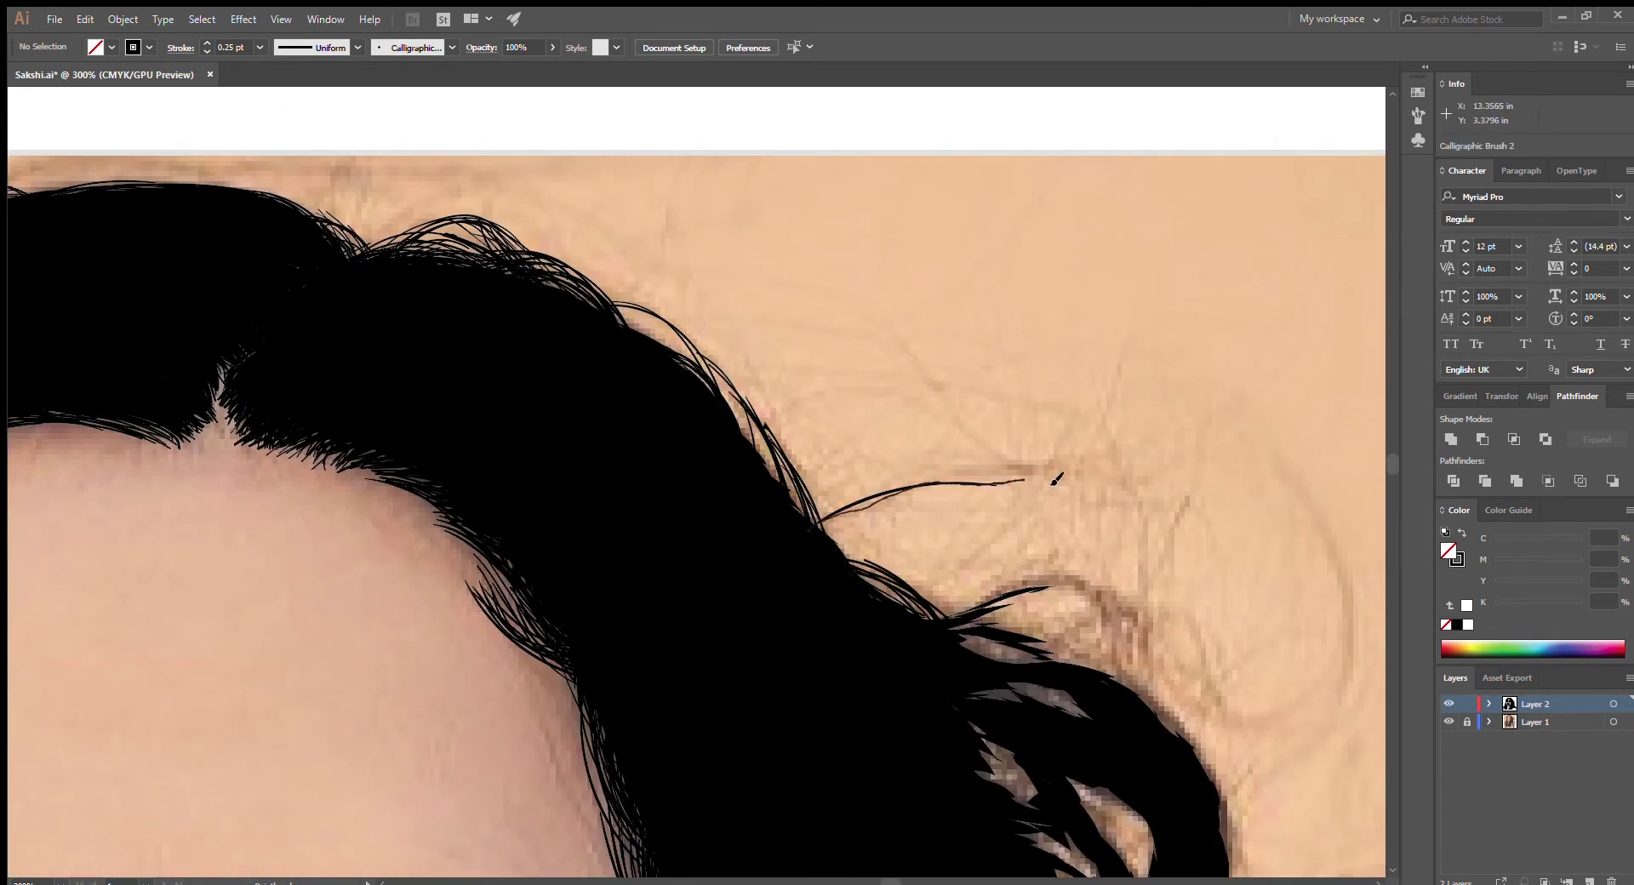
pyautogui.moveTo(804, 477); pyautogui.dragTo(928, 418)
pyautogui.moveTo(766, 425); pyautogui.dragTo(951, 397)
pyautogui.moveTo(962, 402); pyautogui.dragTo(1107, 468)
# Draw a long curving rising strand, a short companion strand and fine arcs in the hair bundle
pyautogui.moveTo(838, 544); pyautogui.dragTo(1115, 392)
pyautogui.moveTo(817, 551); pyautogui.dragTo(1021, 508)
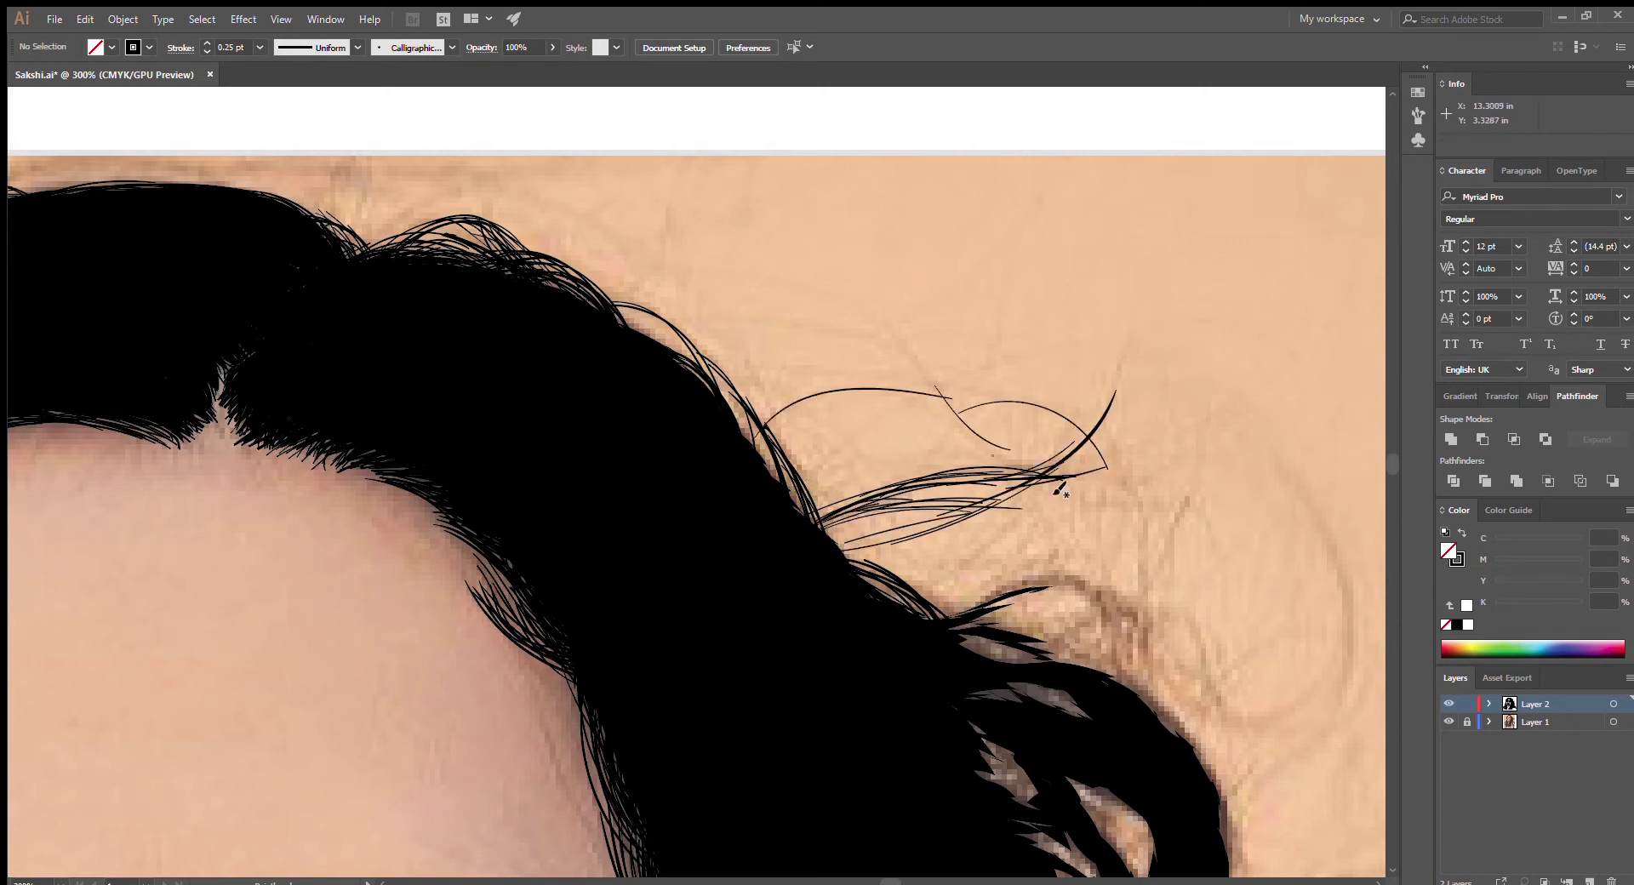
pyautogui.moveTo(768, 424); pyautogui.dragTo(1106, 468)
pyautogui.moveTo(902, 554); pyautogui.dragTo(1105, 425)
pyautogui.moveTo(834, 552)
pyautogui.mouseDown()
pyautogui.moveTo(1029, 481)
pyautogui.moveTo(1176, 600)
pyautogui.mouseUp()
pyautogui.moveTo(958, 614); pyautogui.dragTo(1158, 634)
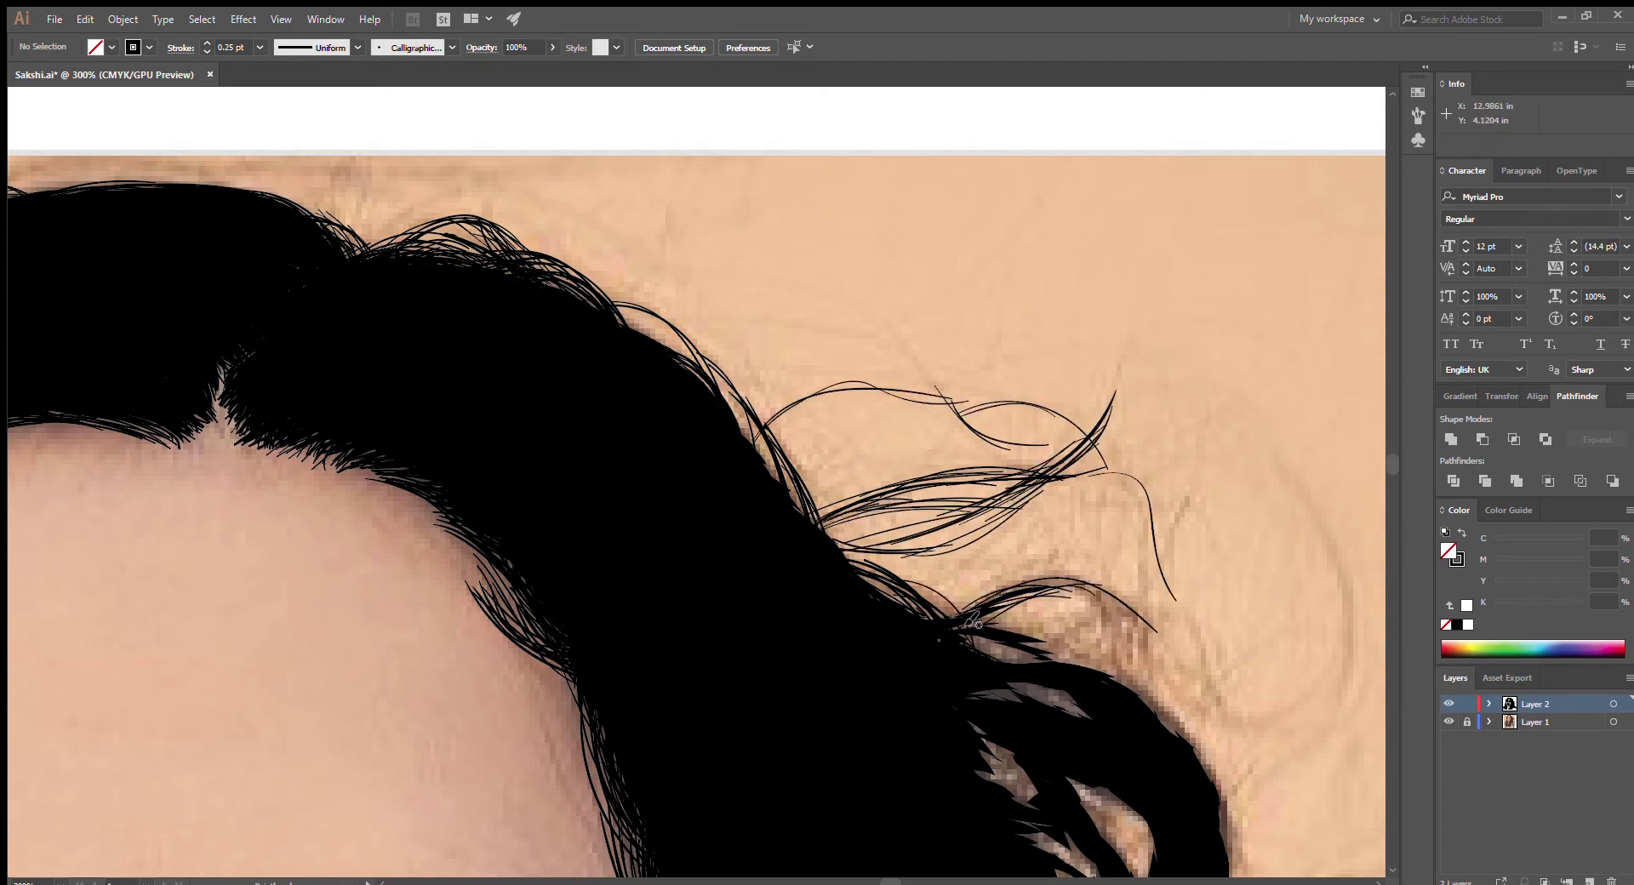
pyautogui.moveTo(1004, 596)
pyautogui.mouseDown()
pyautogui.moveTo(1183, 746)
pyautogui.moveTo(970, 614)
pyautogui.mouseUp()
# Add a large arcing strand and curling strands along the right hair edge
pyautogui.moveTo(1157, 702); pyautogui.dragTo(1031, 615)
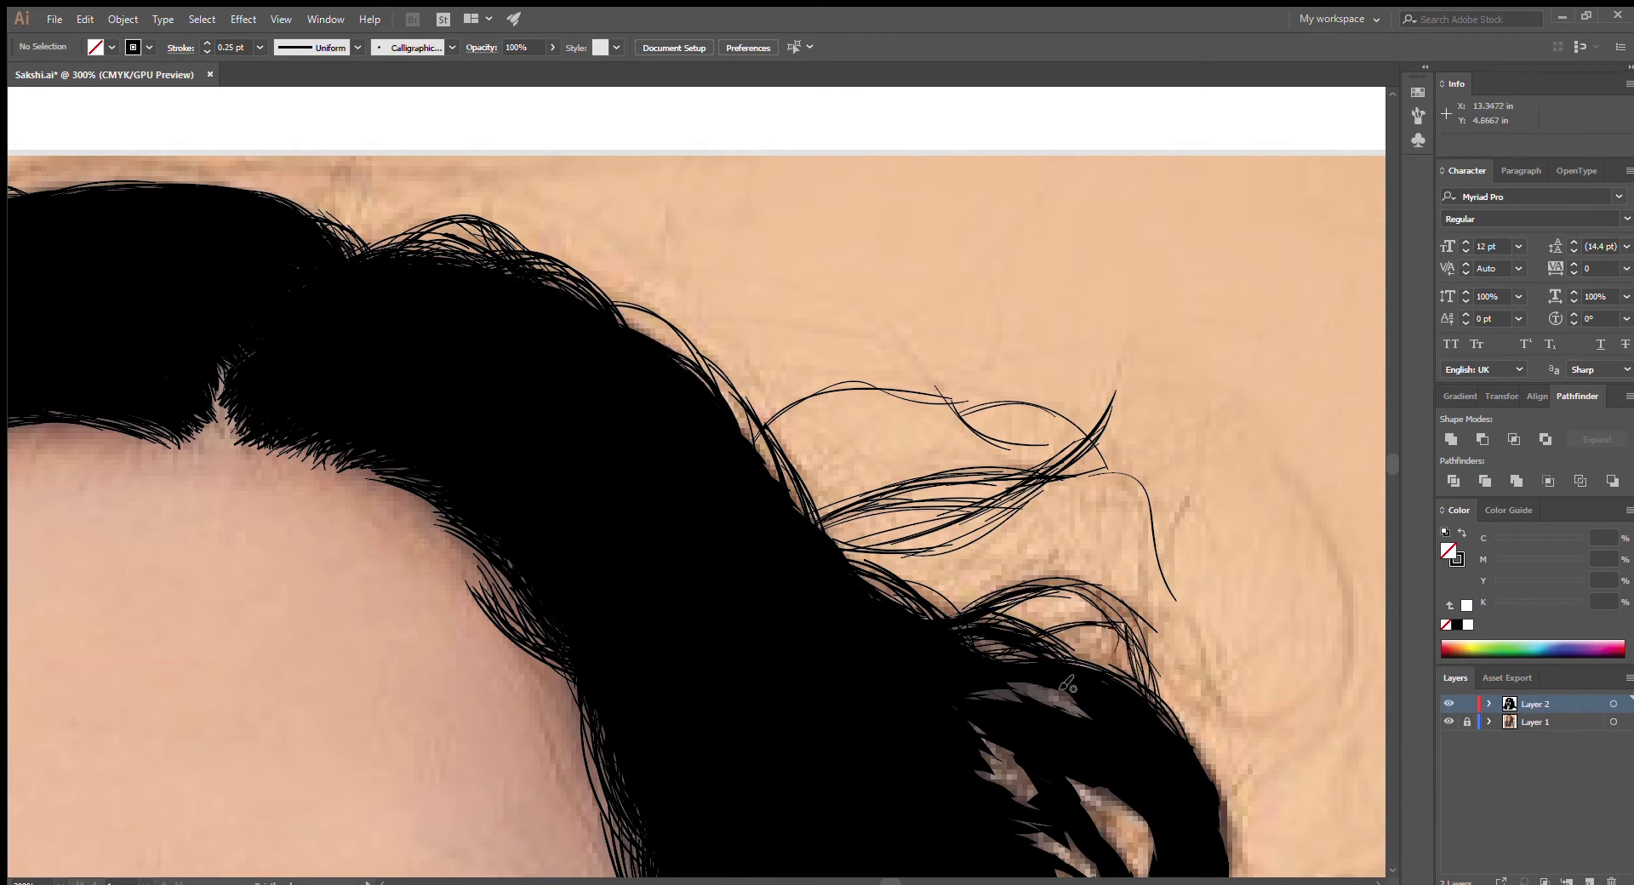
pyautogui.moveTo(1060, 689); pyautogui.dragTo(1132, 625)
pyautogui.moveTo(1132, 676); pyautogui.dragTo(1191, 514)
pyautogui.moveTo(1316, 522); pyautogui.dragTo(1191, 730)
pyautogui.moveTo(1085, 717)
pyautogui.mouseDown()
pyautogui.moveTo(974, 685)
pyautogui.moveTo(874, 414)
pyautogui.mouseUp()
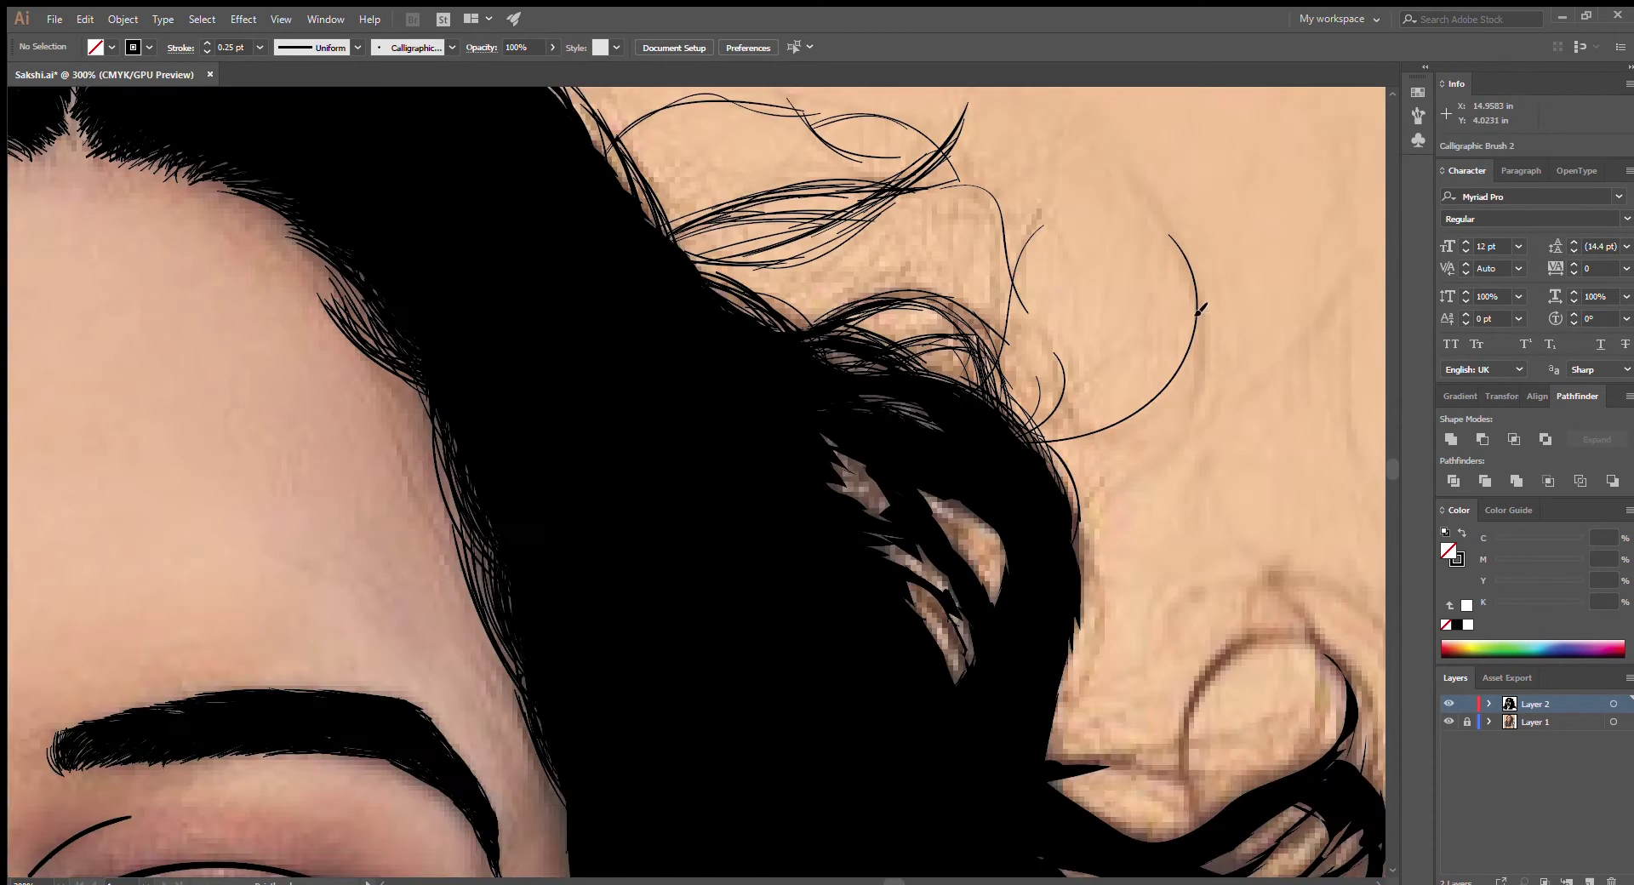
pyautogui.moveTo(1208, 323); pyautogui.dragTo(1064, 477)
pyautogui.moveTo(1130, 250); pyautogui.dragTo(1034, 456)
pyautogui.moveTo(827, 439); pyautogui.dragTo(800, 413)
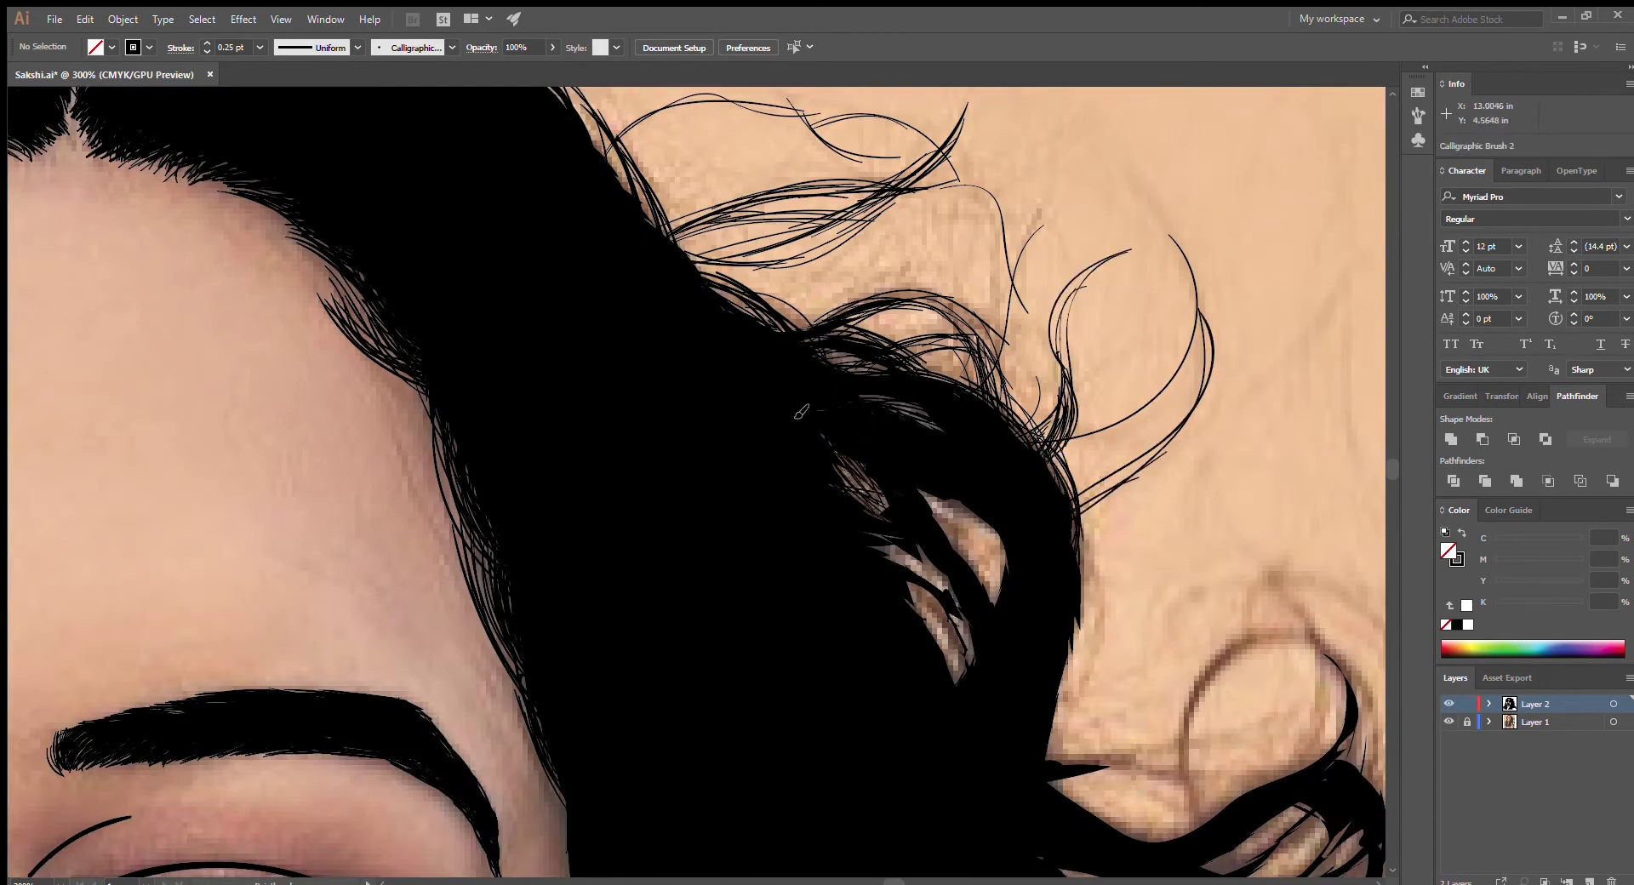
# Fill skin-coloured gaps in the hair and ink strands around the right hair loop
pyautogui.moveTo(883, 566); pyautogui.dragTo(962, 679)
pyautogui.moveTo(927, 498)
pyautogui.mouseDown()
pyautogui.moveTo(1001, 603)
pyautogui.moveTo(996, 587)
pyautogui.mouseUp()
pyautogui.moveTo(1074, 549); pyautogui.dragTo(1089, 665)
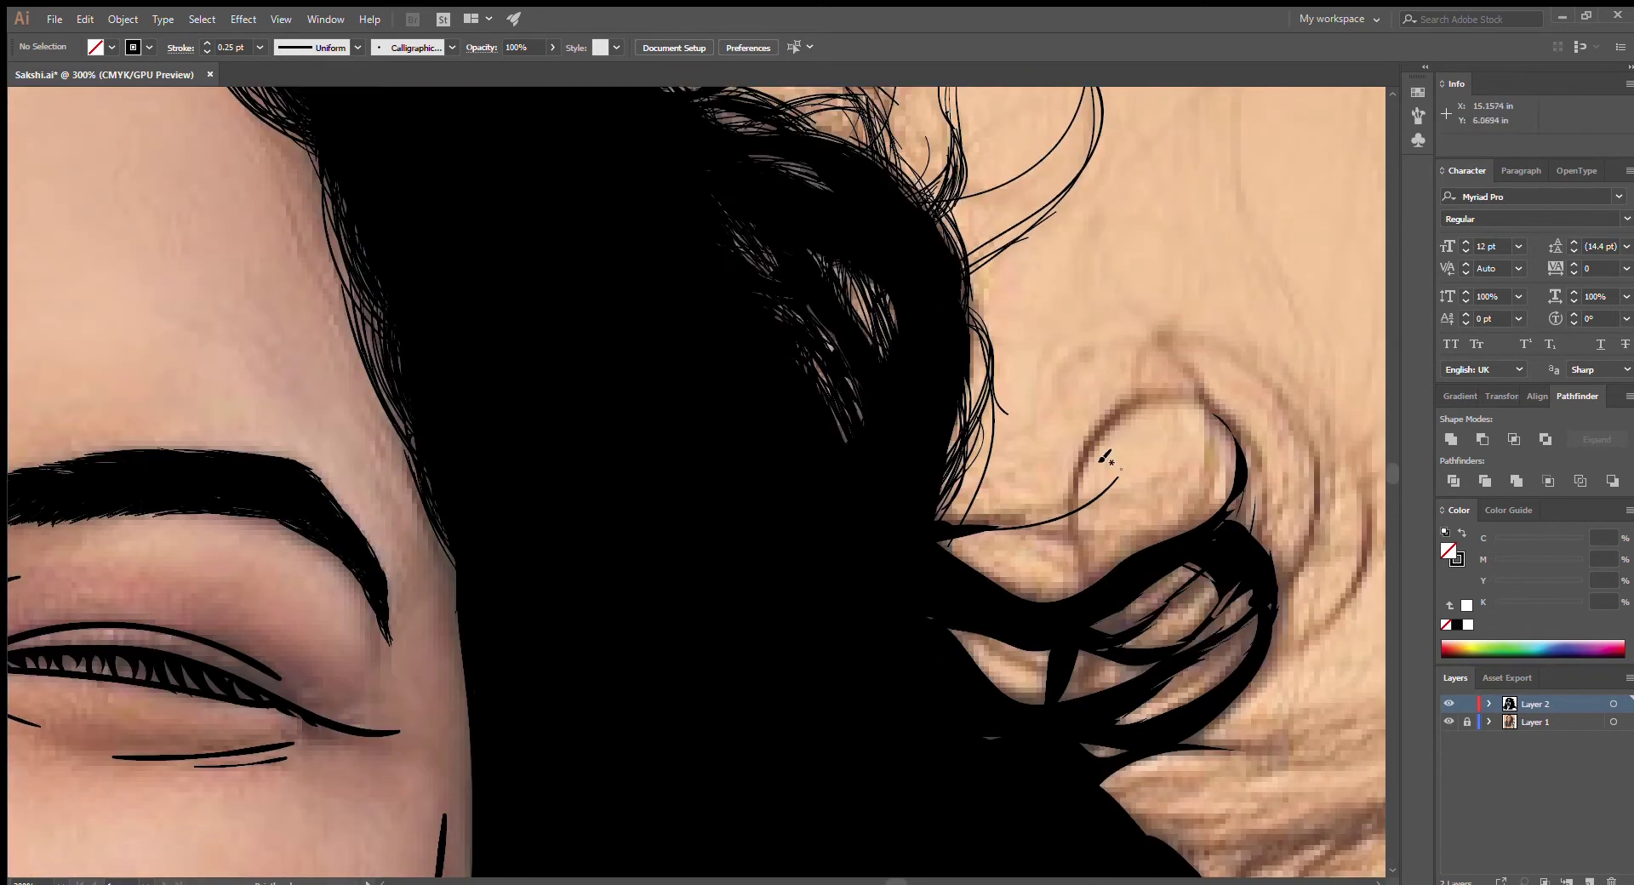
pyautogui.moveTo(1064, 511); pyautogui.dragTo(945, 528)
pyautogui.moveTo(1217, 408)
pyautogui.mouseDown()
pyautogui.moveTo(1073, 511)
pyautogui.moveTo(1046, 647)
pyautogui.moveTo(1234, 443)
pyautogui.moveTo(1107, 587)
pyautogui.moveTo(949, 553)
pyautogui.mouseUp()
pyautogui.moveTo(1157, 592); pyautogui.dragTo(1028, 672)
pyautogui.moveTo(1102, 634)
pyautogui.mouseDown()
pyautogui.moveTo(1236, 583)
pyautogui.moveTo(1204, 356)
pyautogui.moveTo(1268, 476)
pyautogui.mouseUp()
# Loop strands over the right curl, then draw long strands toward the top-right at 200%
pyautogui.moveTo(1158, 341); pyautogui.dragTo(1293, 732)
pyautogui.moveTo(1319, 417); pyautogui.dragTo(1213, 649)
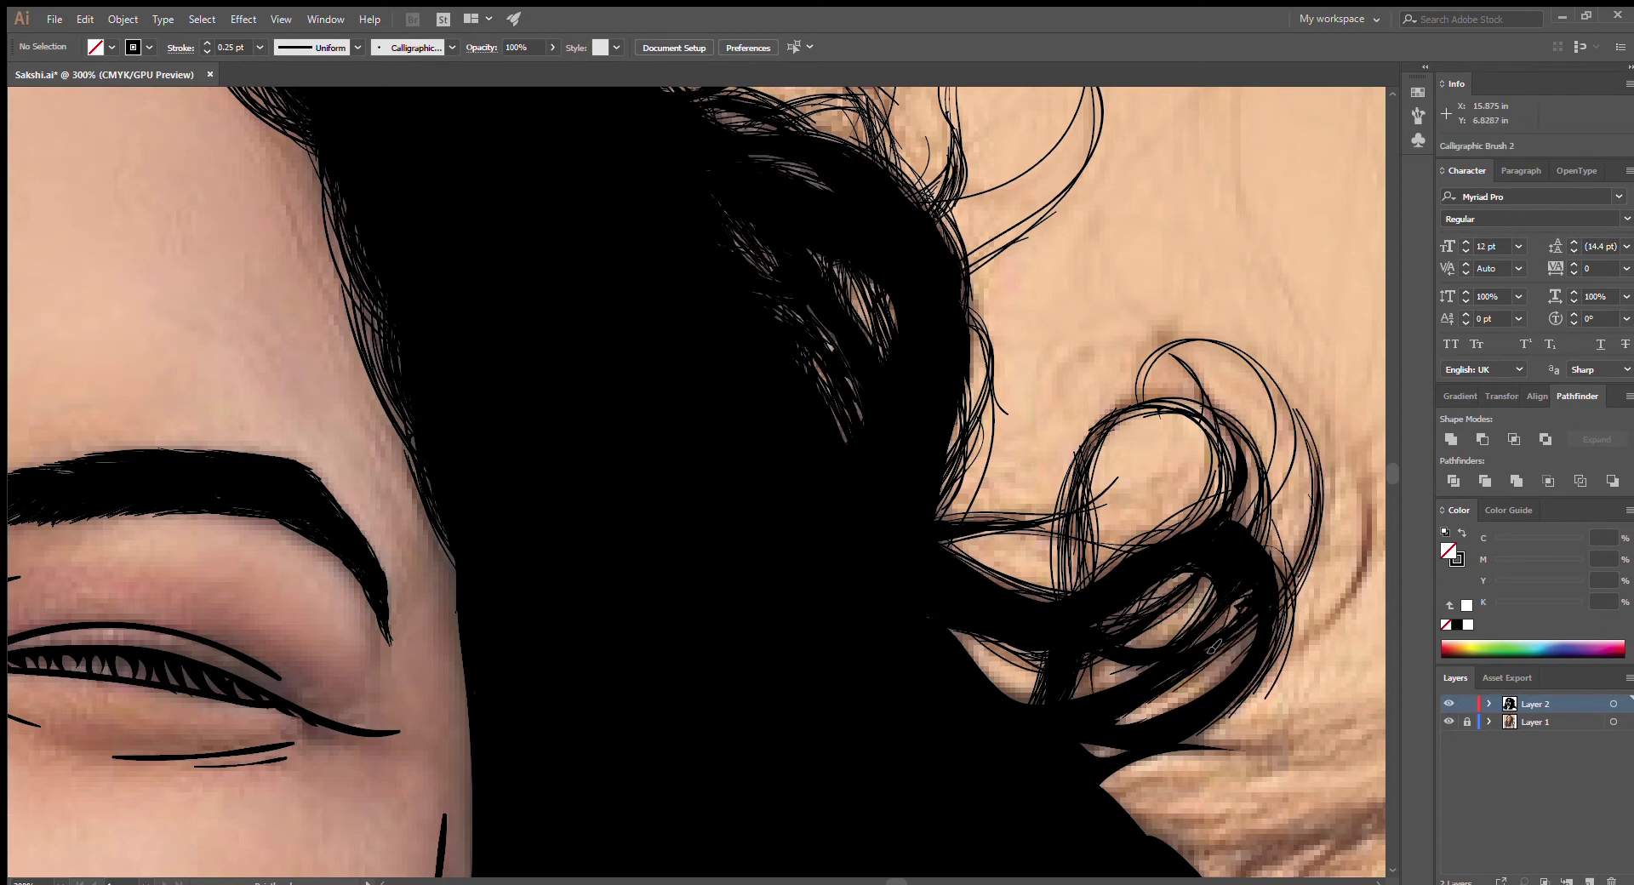
pyautogui.hscroll(3, 1212, 647)
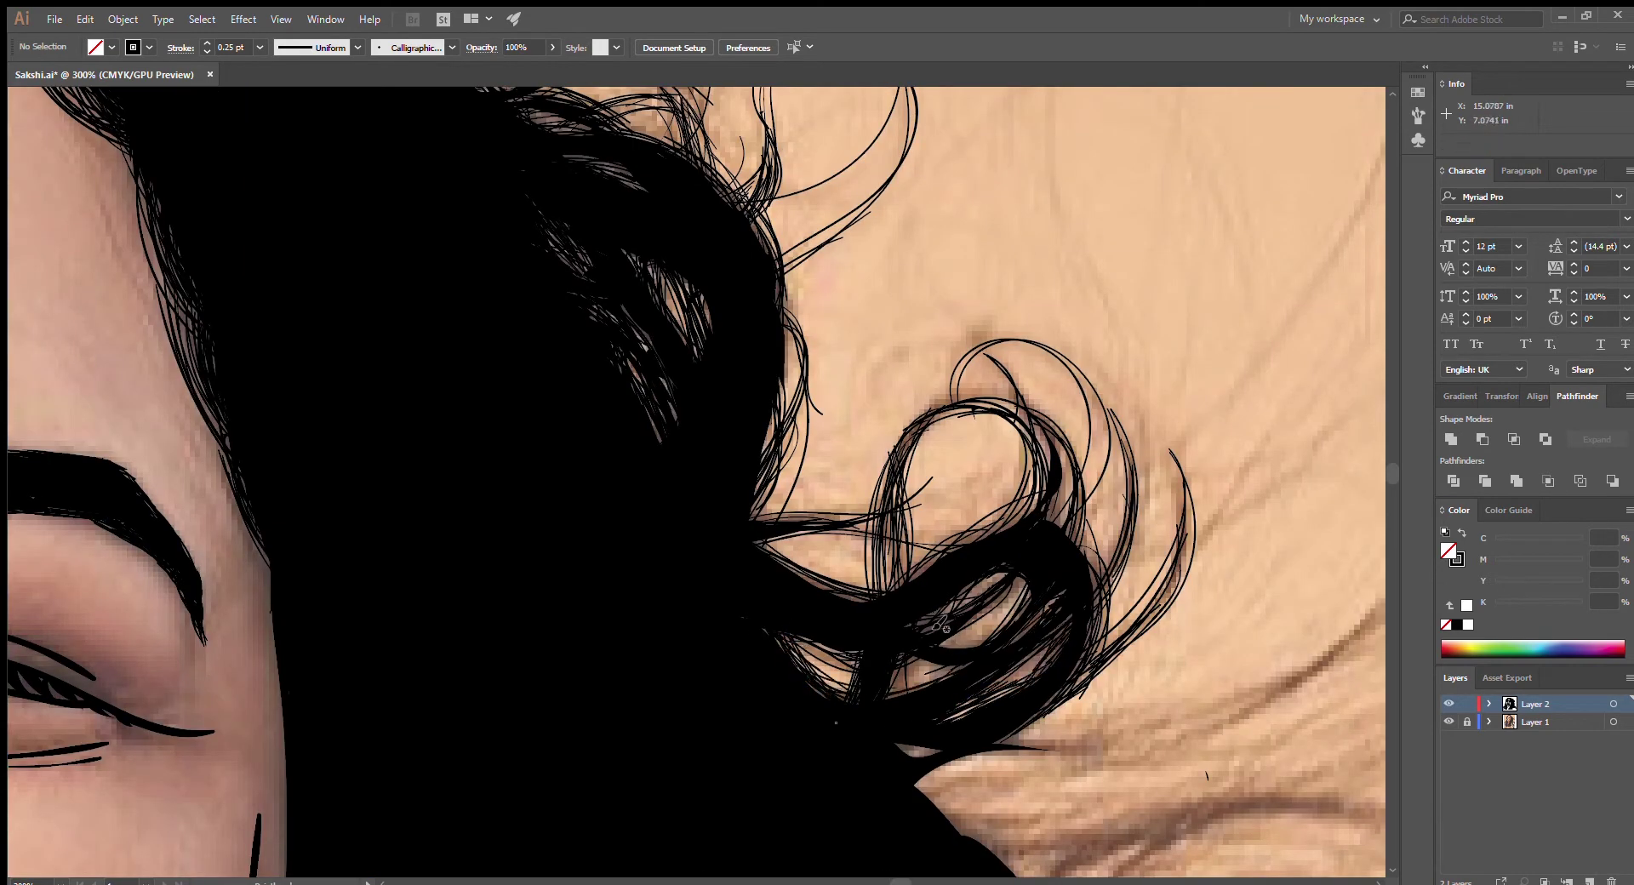
pyautogui.hotkey('ctrl', '-')
pyautogui.moveTo(991, 485); pyautogui.dragTo(1194, 235)
pyautogui.moveTo(944, 515); pyautogui.dragTo(1209, 136)
pyautogui.moveTo(993, 497); pyautogui.dragTo(1238, 113)
# Sweep long flyaway strands up and right from the lower curl
pyautogui.moveTo(979, 550)
pyautogui.mouseDown()
pyautogui.moveTo(1228, 282)
pyautogui.moveTo(1234, 320)
pyautogui.mouseUp()
pyautogui.moveTo(914, 663)
pyautogui.mouseDown()
pyautogui.moveTo(1285, 455)
pyautogui.moveTo(1263, 476)
pyautogui.mouseUp()
pyautogui.moveTo(961, 656); pyautogui.dragTo(1257, 495)
pyautogui.moveTo(834, 676)
pyautogui.mouseDown()
pyautogui.moveTo(1121, 596)
pyautogui.moveTo(953, 660)
pyautogui.mouseUp()
pyautogui.scroll(-5, 857, 341)
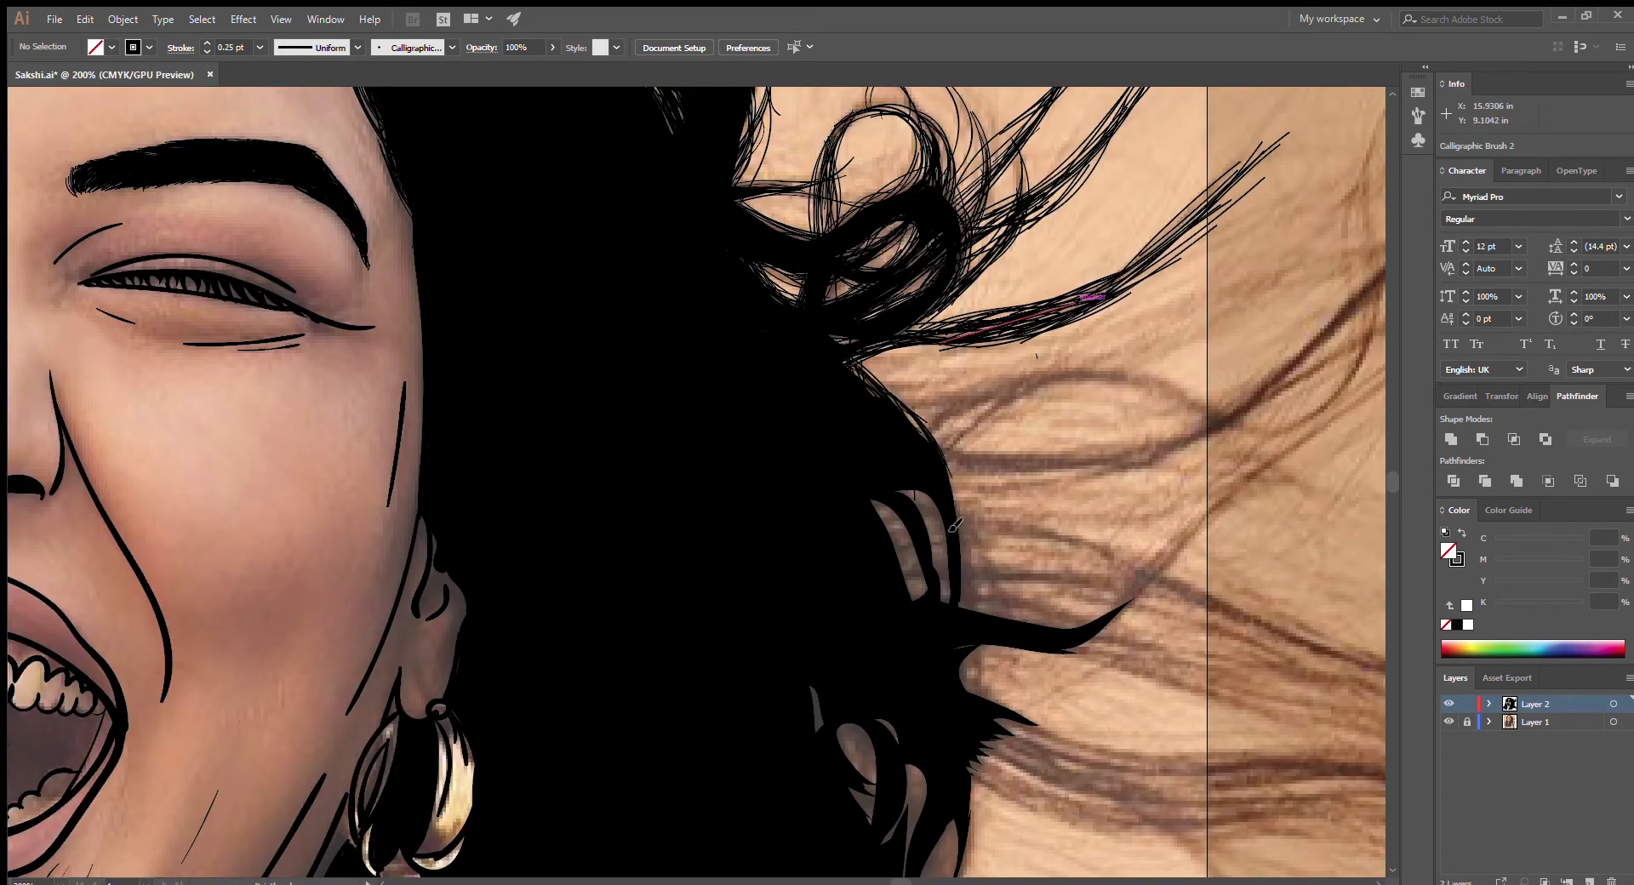
# Fill light gaps in the hair and sweep long strands rightward from the hair mass
pyautogui.moveTo(955, 526)
pyautogui.mouseDown()
pyautogui.moveTo(943, 647)
pyautogui.moveTo(936, 503)
pyautogui.moveTo(978, 609)
pyautogui.mouseUp()
pyautogui.moveTo(919, 451)
pyautogui.mouseDown()
pyautogui.moveTo(1225, 361)
pyautogui.moveTo(1310, 396)
pyautogui.mouseUp()
pyautogui.moveTo(885, 417)
pyautogui.mouseDown()
pyautogui.moveTo(1241, 285)
pyautogui.moveTo(1259, 293)
pyautogui.mouseUp()
pyautogui.moveTo(944, 451)
pyautogui.mouseDown()
pyautogui.moveTo(1345, 349)
pyautogui.moveTo(1263, 438)
pyautogui.moveTo(1319, 404)
pyautogui.moveTo(1217, 443)
pyautogui.mouseUp()
pyautogui.moveTo(970, 511)
pyautogui.mouseDown()
pyautogui.moveTo(1378, 417)
pyautogui.moveTo(1328, 605)
pyautogui.mouseUp()
pyautogui.moveTo(1030, 626); pyautogui.dragTo(1358, 527)
pyautogui.moveTo(957, 528); pyautogui.dragTo(1217, 485)
# Add windswept strands trailing to the right beside the earring
pyautogui.scroll(-3, 1106, 511)
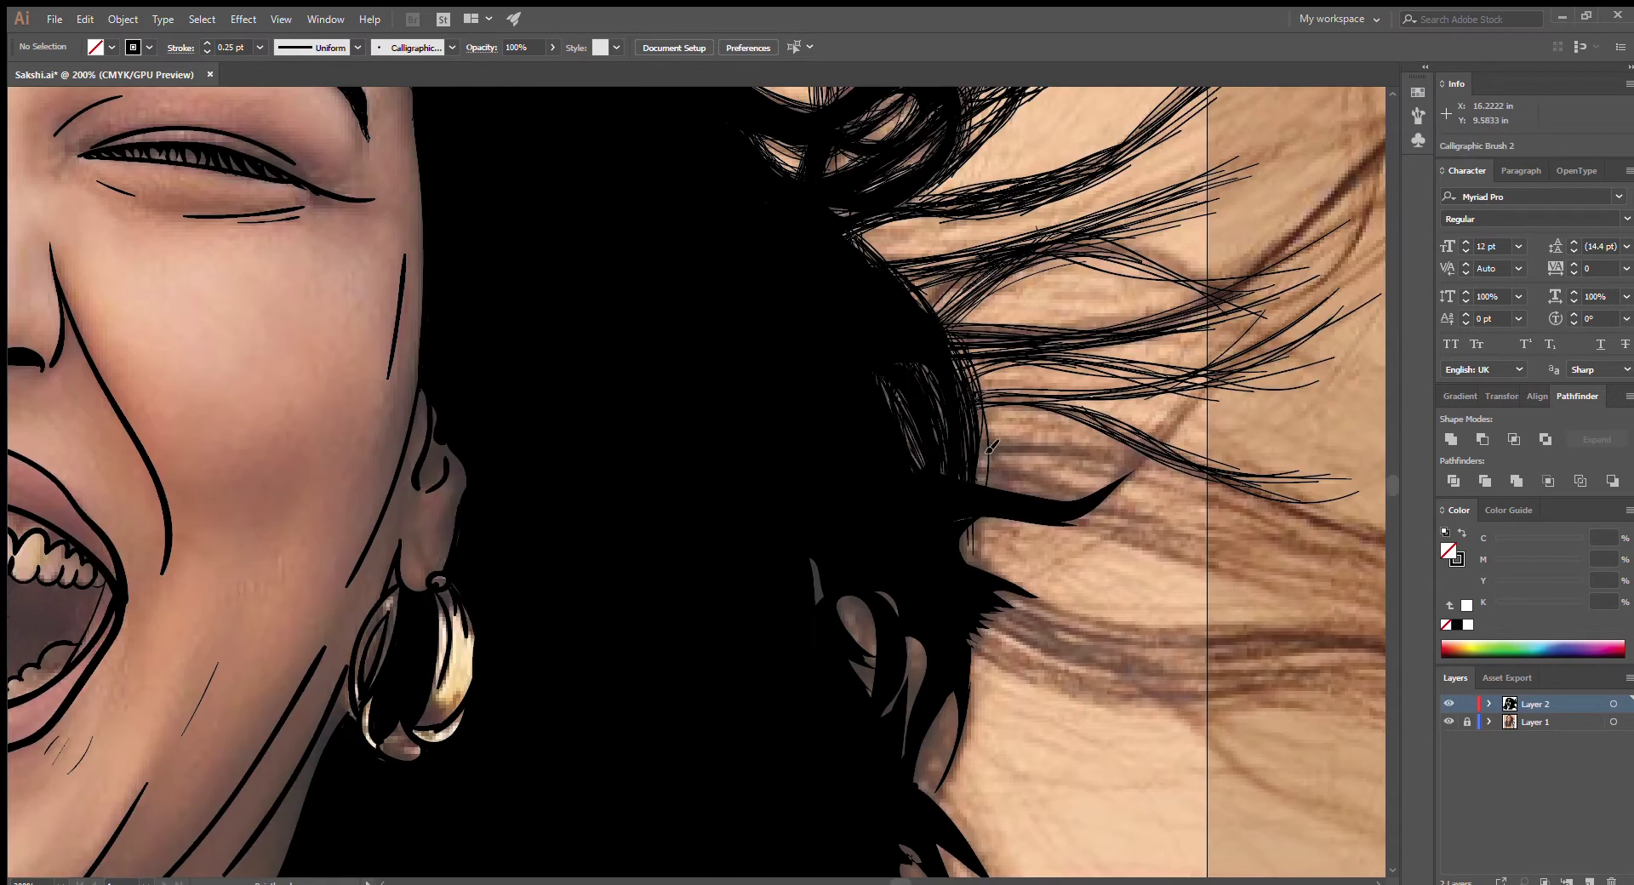
pyautogui.moveTo(957, 493); pyautogui.dragTo(1229, 417)
pyautogui.moveTo(979, 447); pyautogui.dragTo(1208, 412)
pyautogui.moveTo(987, 519); pyautogui.dragTo(1336, 582)
pyautogui.moveTo(976, 469)
pyautogui.mouseDown()
pyautogui.moveTo(1382, 544)
pyautogui.moveTo(1378, 577)
pyautogui.mouseUp()
pyautogui.moveTo(1042, 519); pyautogui.dragTo(1353, 613)
pyautogui.moveTo(962, 545)
pyautogui.mouseDown()
pyautogui.moveTo(1345, 587)
pyautogui.moveTo(1277, 608)
pyautogui.moveTo(1106, 519)
pyautogui.mouseUp()
# Fill the remaining light hair gaps and sweep dark strands to the right
pyautogui.moveTo(970, 622); pyautogui.dragTo(1274, 643)
pyautogui.moveTo(974, 651); pyautogui.dragTo(1217, 709)
pyautogui.moveTo(872, 672); pyautogui.dragTo(847, 600)
pyautogui.moveTo(851, 596); pyautogui.dragTo(881, 693)
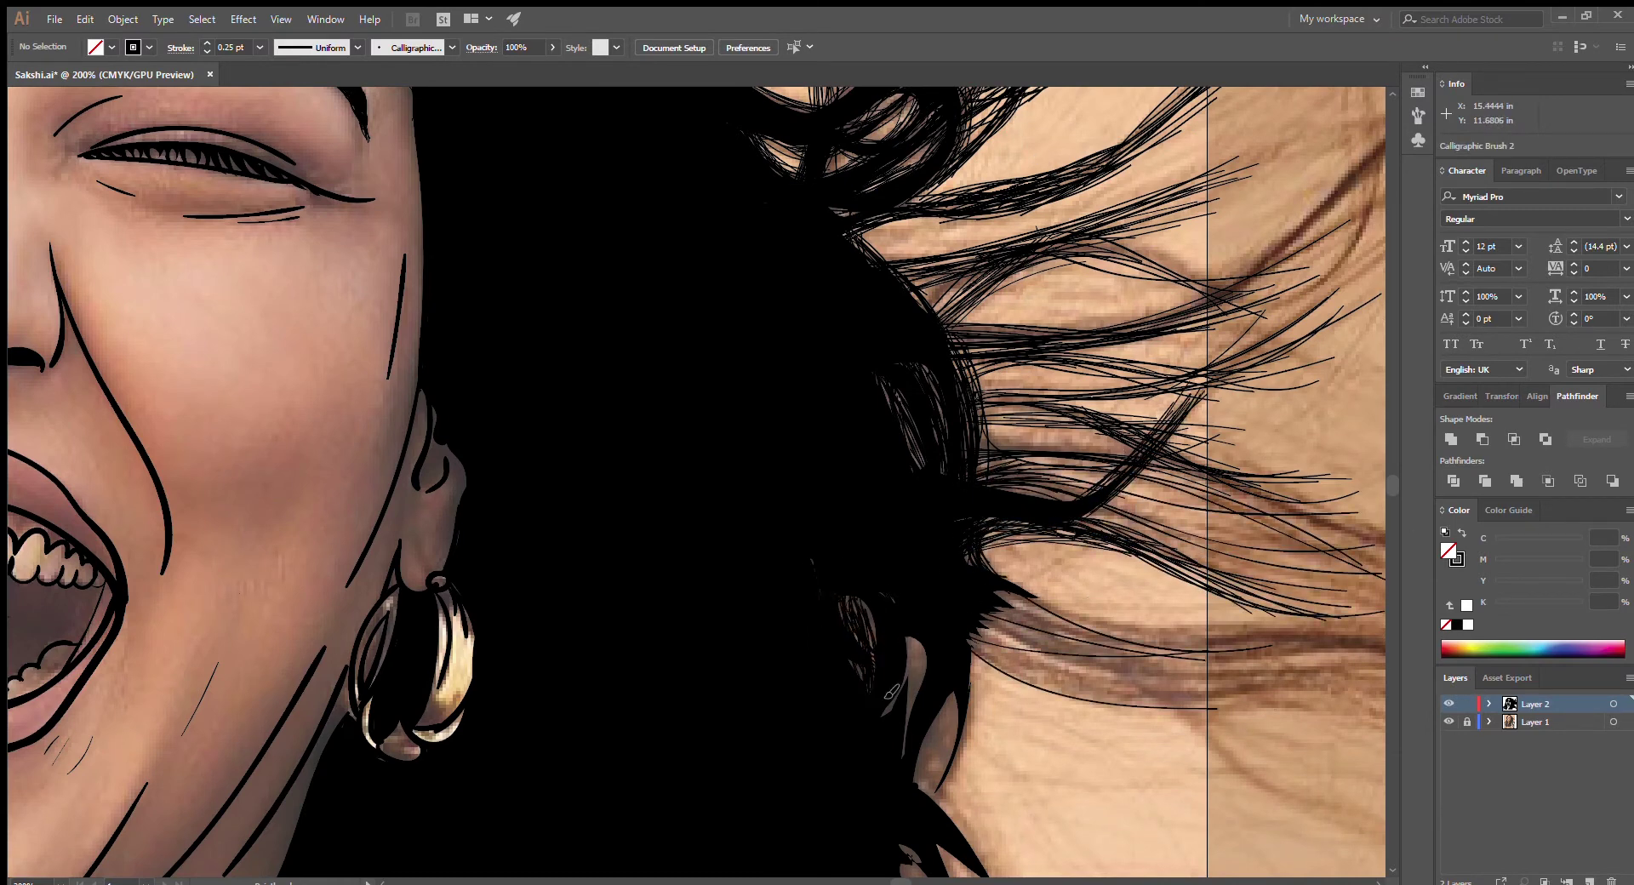
pyautogui.moveTo(913, 631); pyautogui.dragTo(919, 800)
pyautogui.moveTo(970, 660); pyautogui.dragTo(944, 808)
pyautogui.moveTo(1004, 600)
pyautogui.mouseDown()
pyautogui.moveTo(1287, 651)
pyautogui.moveTo(1336, 677)
pyautogui.mouseUp()
pyautogui.moveTo(957, 630)
pyautogui.mouseDown()
pyautogui.moveTo(1132, 694)
pyautogui.moveTo(1273, 706)
pyautogui.moveTo(1170, 698)
pyautogui.mouseUp()
# Ink strands along the lower hair edge and several thin strands sweeping right
pyautogui.scroll(-5, 979, 596)
pyautogui.moveTo(940, 511); pyautogui.dragTo(1030, 659)
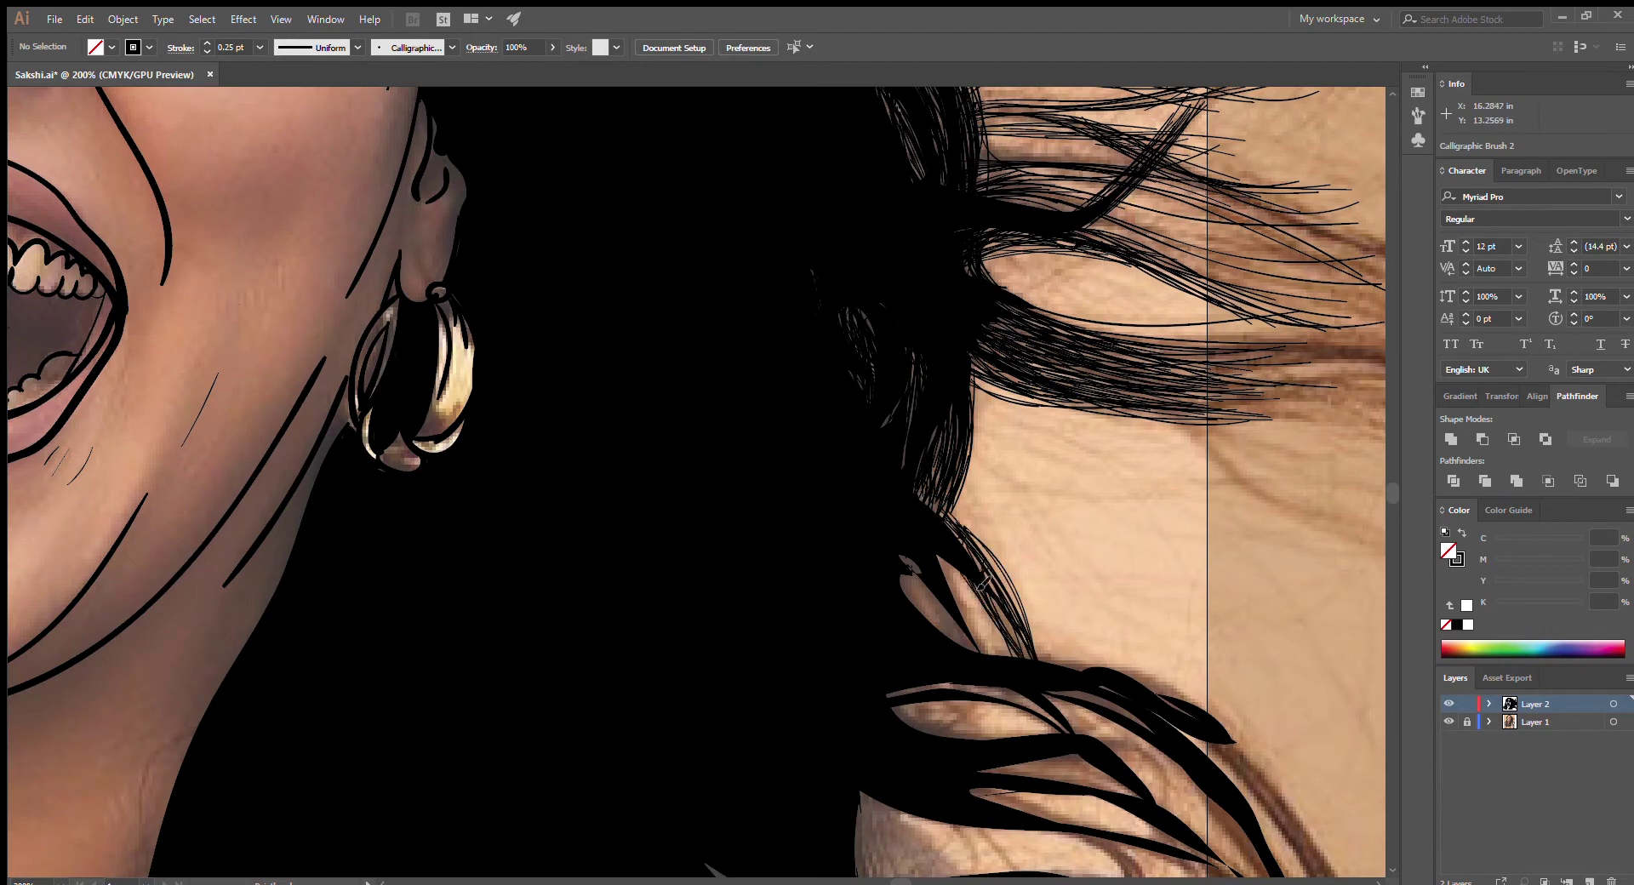
pyautogui.moveTo(937, 557); pyautogui.dragTo(987, 655)
pyautogui.scroll(-3, 1098, 673)
pyautogui.moveTo(1195, 285); pyautogui.dragTo(1259, 421)
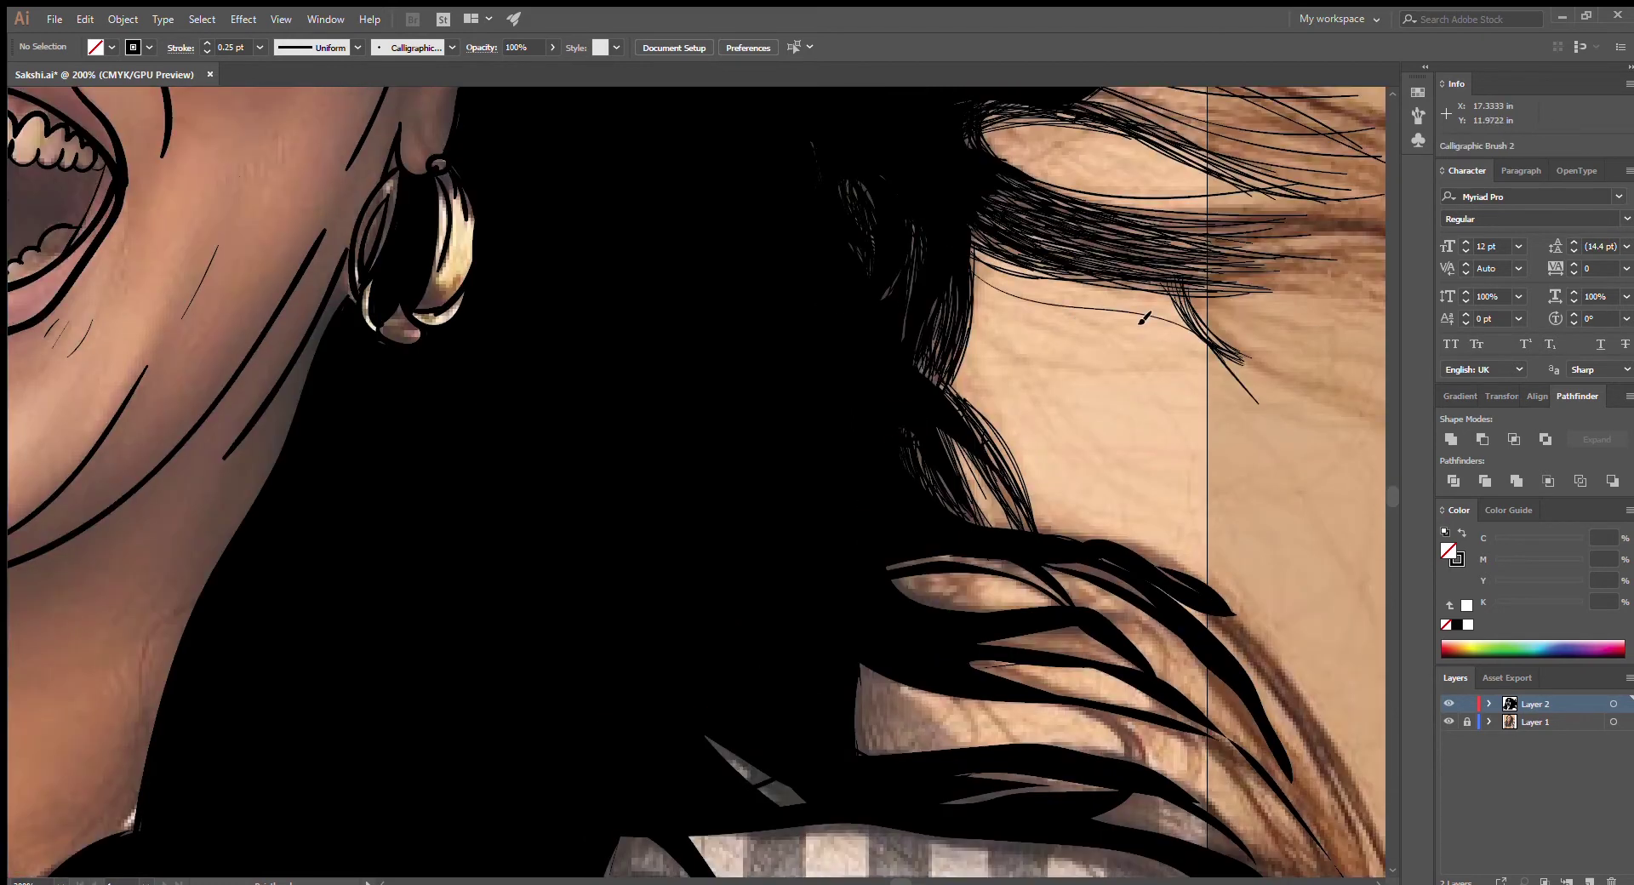
pyautogui.moveTo(970, 281); pyautogui.dragTo(1251, 383)
pyautogui.moveTo(962, 341); pyautogui.dragTo(1340, 495)
pyautogui.moveTo(959, 368); pyautogui.dragTo(1298, 542)
pyautogui.moveTo(958, 390); pyautogui.dragTo(1251, 576)
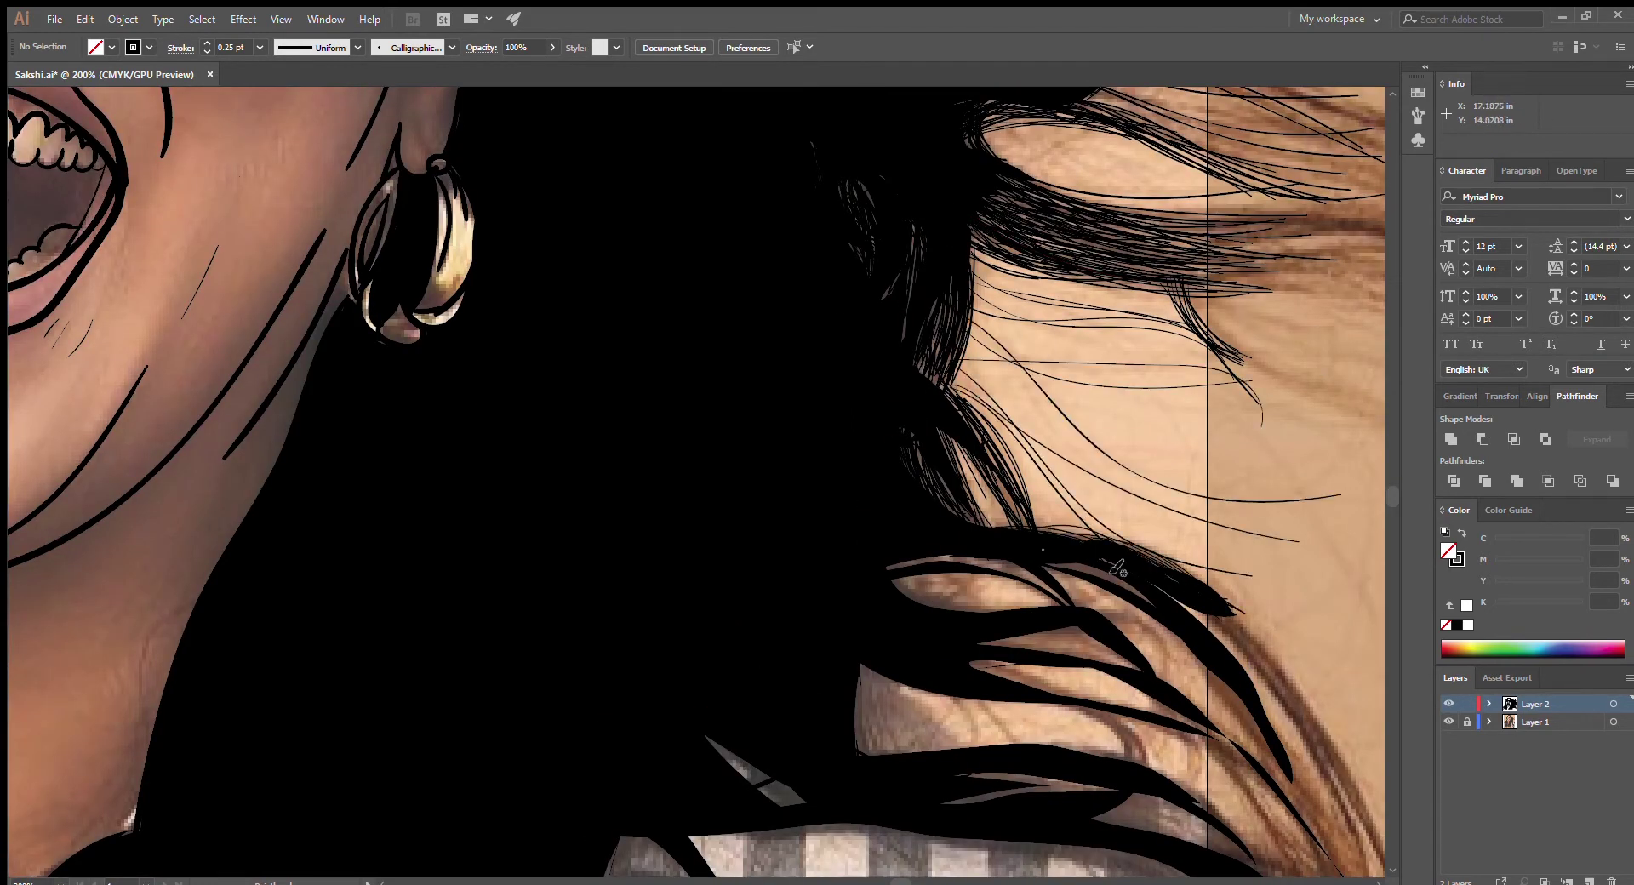
# Draw strands sweeping down over the checked shoulder
pyautogui.moveTo(894, 566)
pyautogui.mouseDown()
pyautogui.moveTo(1106, 595)
pyautogui.moveTo(1179, 681)
pyautogui.mouseUp()
pyautogui.moveTo(953, 570); pyautogui.dragTo(1191, 706)
pyautogui.moveTo(893, 579); pyautogui.dragTo(1051, 621)
pyautogui.moveTo(979, 659)
pyautogui.mouseDown()
pyautogui.moveTo(1140, 668)
pyautogui.moveTo(1234, 731)
pyautogui.moveTo(1141, 762)
pyautogui.moveTo(1238, 805)
pyautogui.moveTo(1204, 731)
pyautogui.mouseUp()
pyautogui.moveTo(881, 668); pyautogui.dragTo(860, 753)
pyautogui.moveTo(710, 739); pyautogui.dragTo(805, 806)
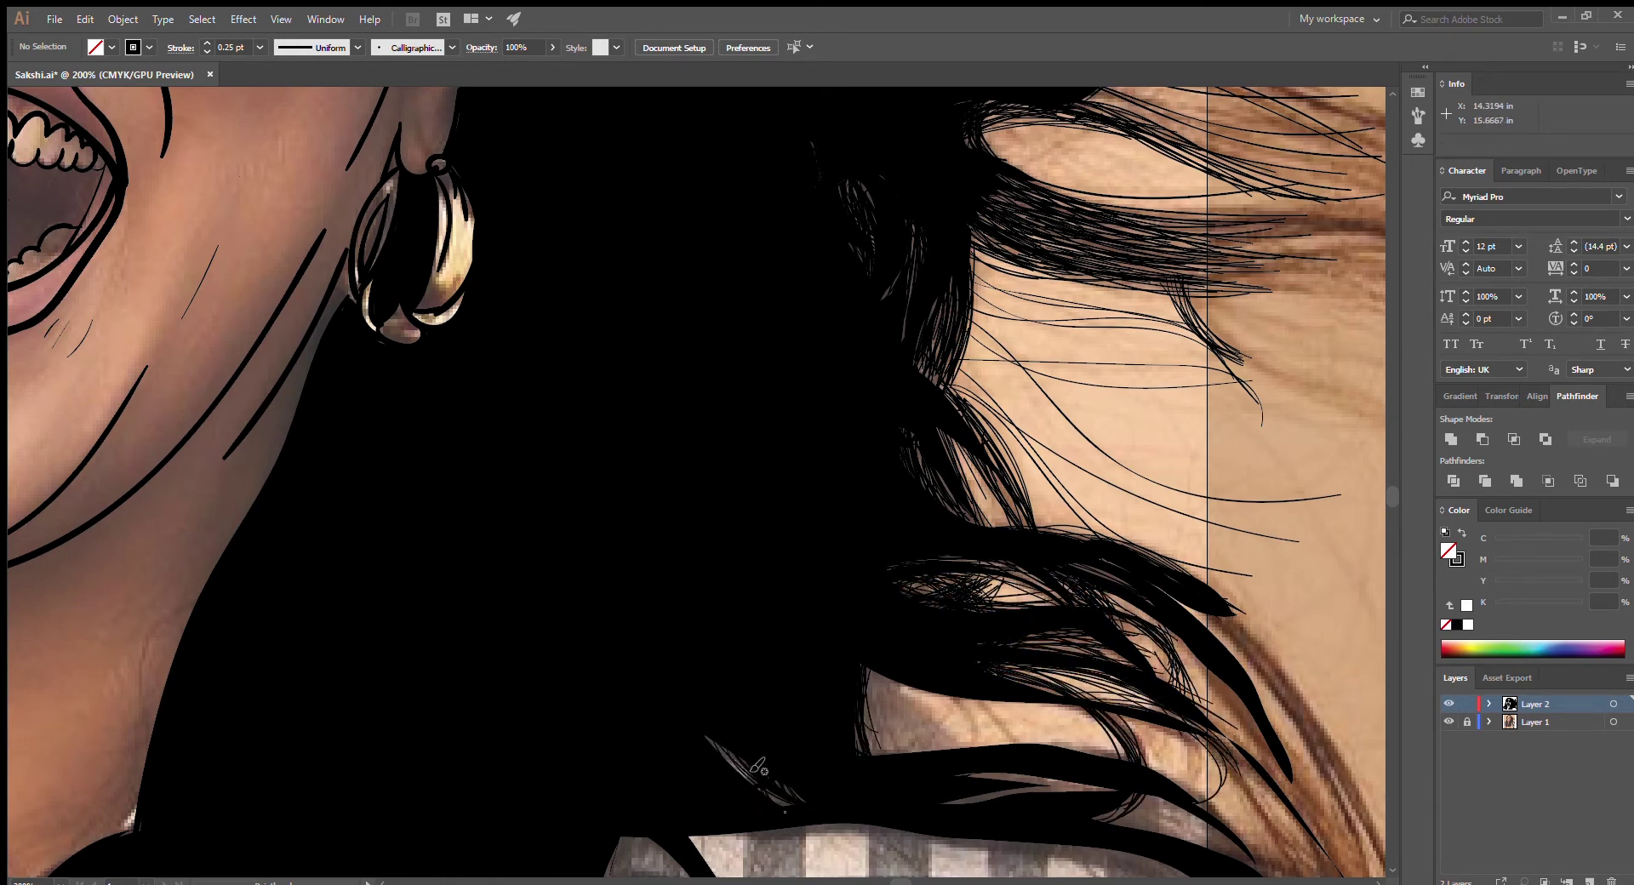
# Layer more wispy strands across the shoulder beneath the hair locks
pyautogui.moveTo(864, 672); pyautogui.dragTo(902, 761)
pyautogui.moveTo(893, 673)
pyautogui.mouseDown()
pyautogui.moveTo(970, 766)
pyautogui.moveTo(1034, 749)
pyautogui.mouseUp()
pyautogui.moveTo(987, 693); pyautogui.dragTo(1085, 715)
pyautogui.moveTo(880, 681); pyautogui.dragTo(953, 766)
pyautogui.moveTo(915, 744); pyautogui.dragTo(1115, 757)
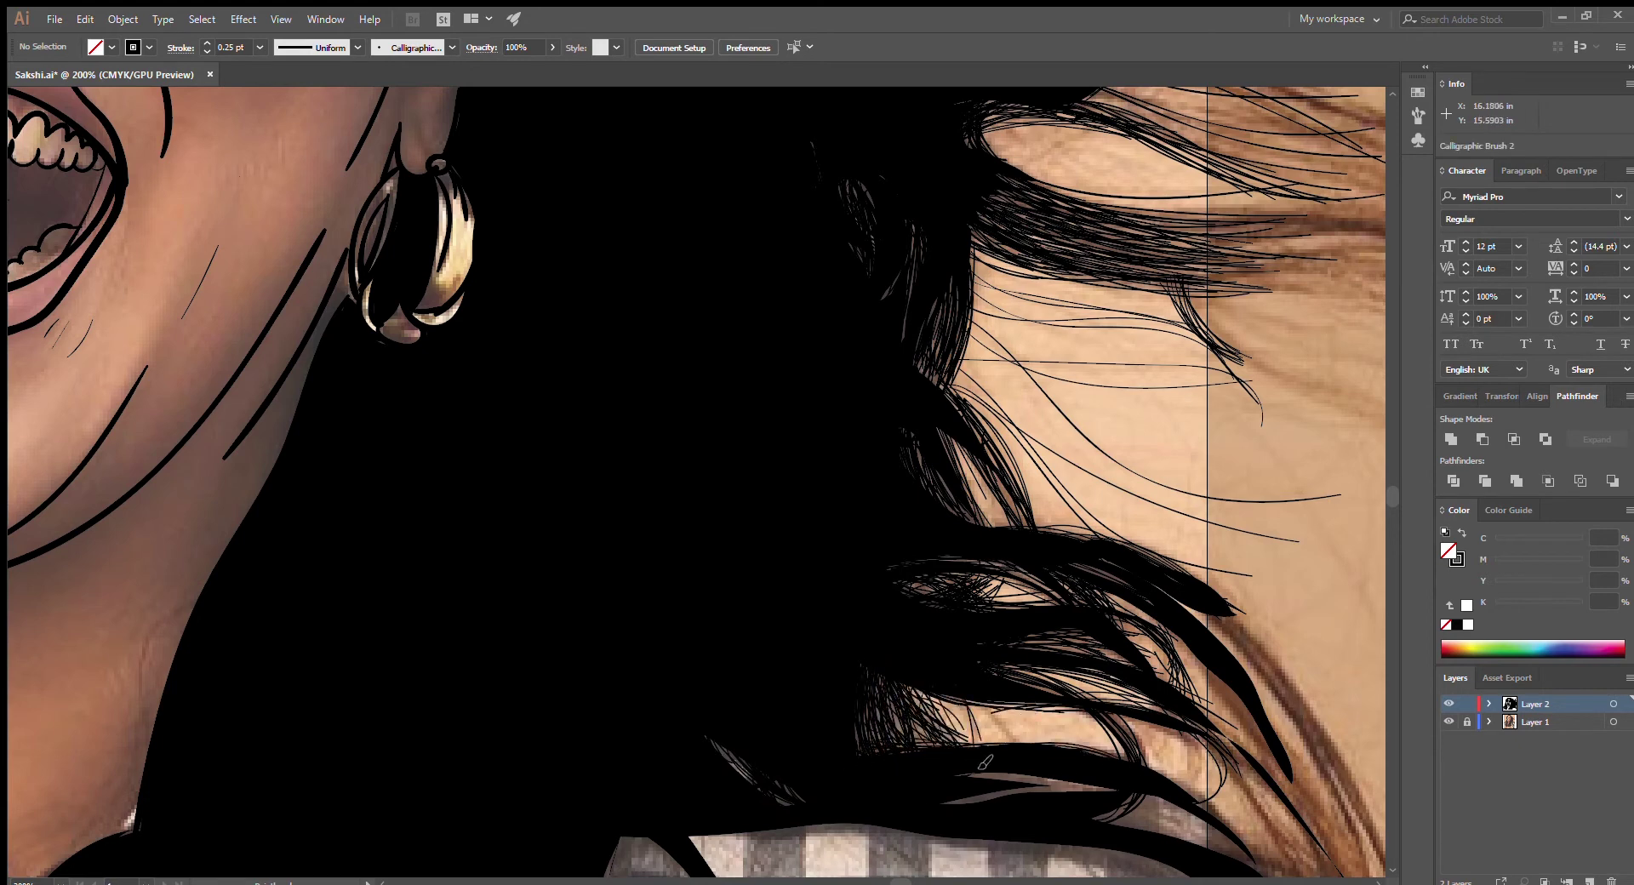
pyautogui.moveTo(979, 706)
pyautogui.mouseDown()
pyautogui.moveTo(1115, 758)
pyautogui.moveTo(1229, 625)
pyautogui.mouseUp()
pyautogui.moveTo(941, 796)
pyautogui.mouseDown()
pyautogui.moveTo(1191, 825)
pyautogui.moveTo(1216, 847)
pyautogui.mouseUp()
# Paint fine ink strands along the top of the shoulder and both collar edges
pyautogui.scroll(-5, 802, 609)
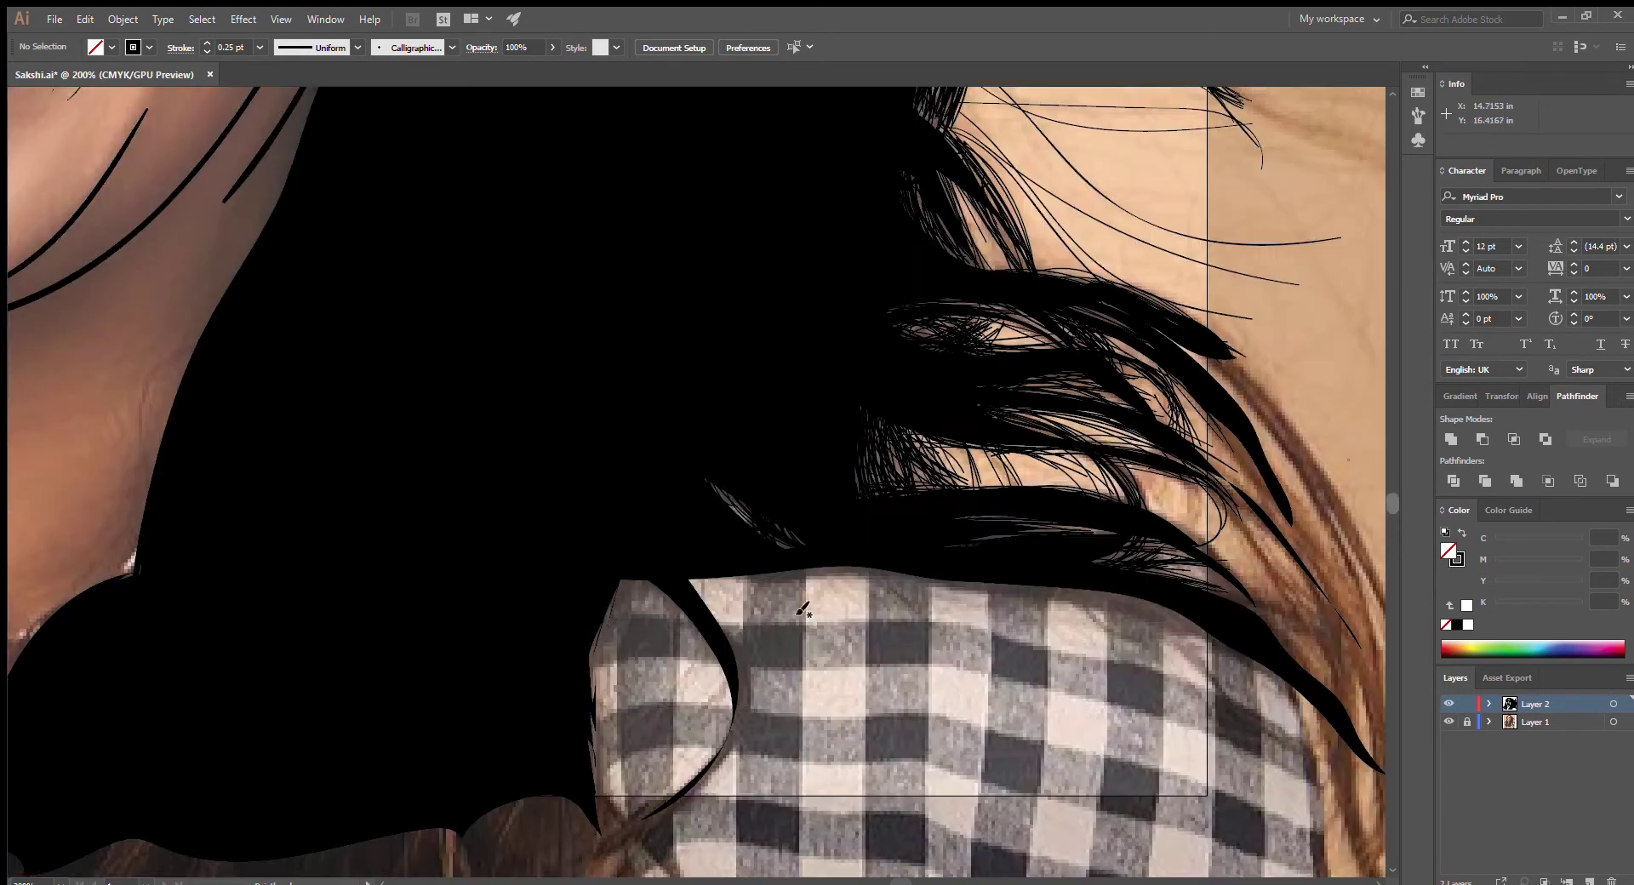
pyautogui.moveTo(741, 579); pyautogui.dragTo(1000, 645)
pyautogui.moveTo(689, 582); pyautogui.dragTo(1140, 611)
pyautogui.moveTo(1051, 587); pyautogui.dragTo(1302, 693)
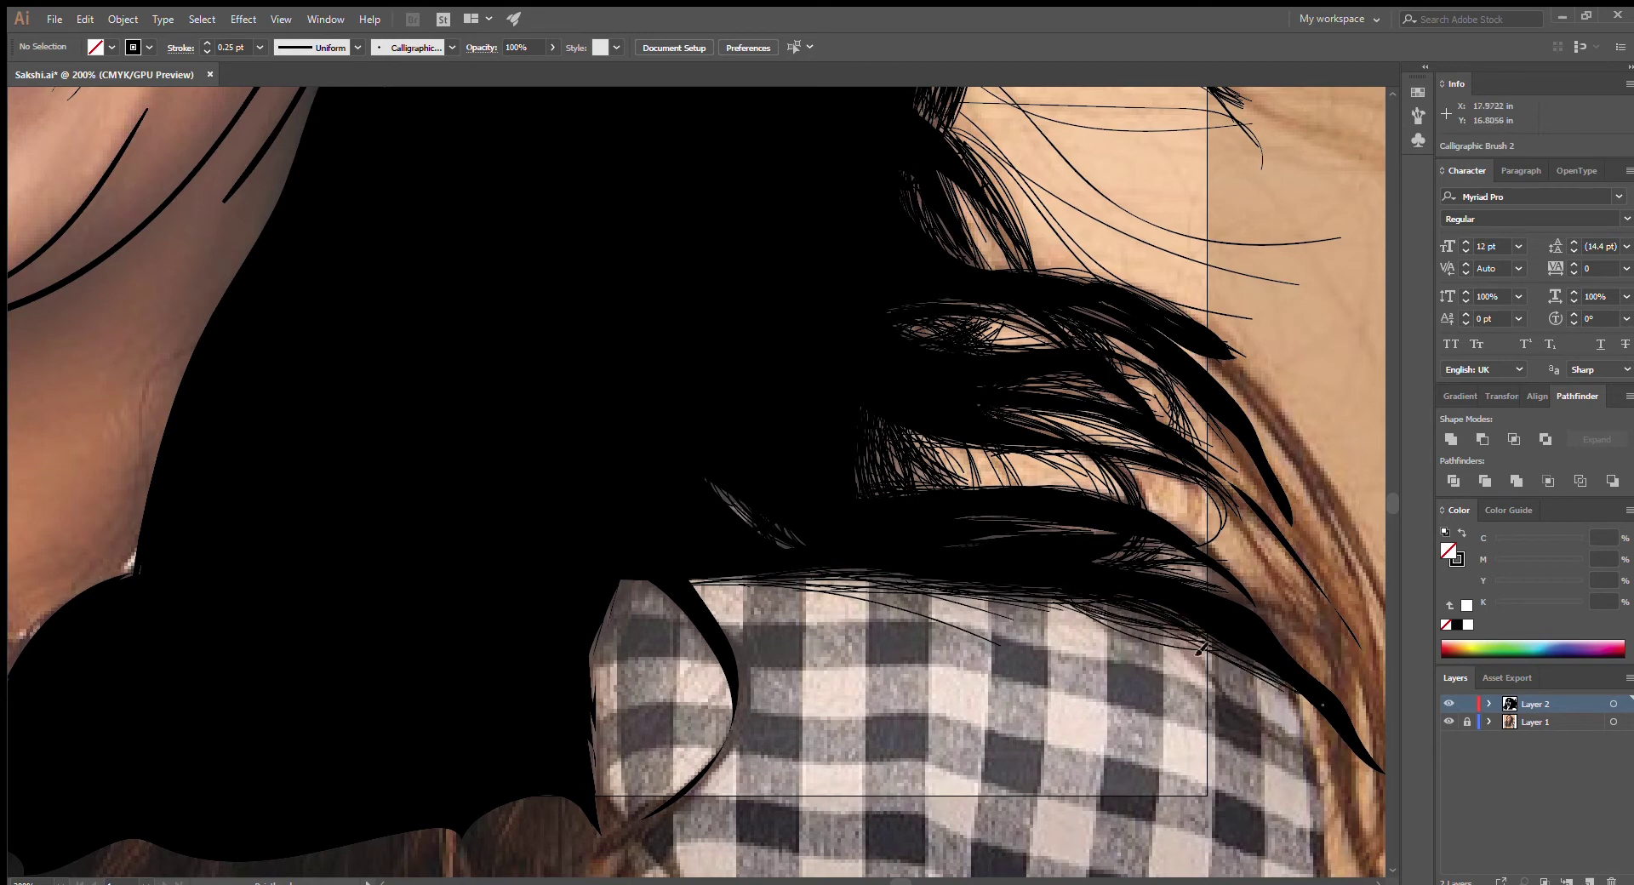
pyautogui.moveTo(1200, 649); pyautogui.dragTo(1281, 689)
pyautogui.moveTo(693, 581)
pyautogui.mouseDown()
pyautogui.moveTo(736, 698)
pyautogui.moveTo(680, 829)
pyautogui.mouseUp()
pyautogui.moveTo(625, 582)
pyautogui.mouseDown()
pyautogui.moveTo(596, 796)
pyautogui.moveTo(711, 660)
pyautogui.mouseUp()
pyautogui.moveTo(655, 587); pyautogui.dragTo(716, 715)
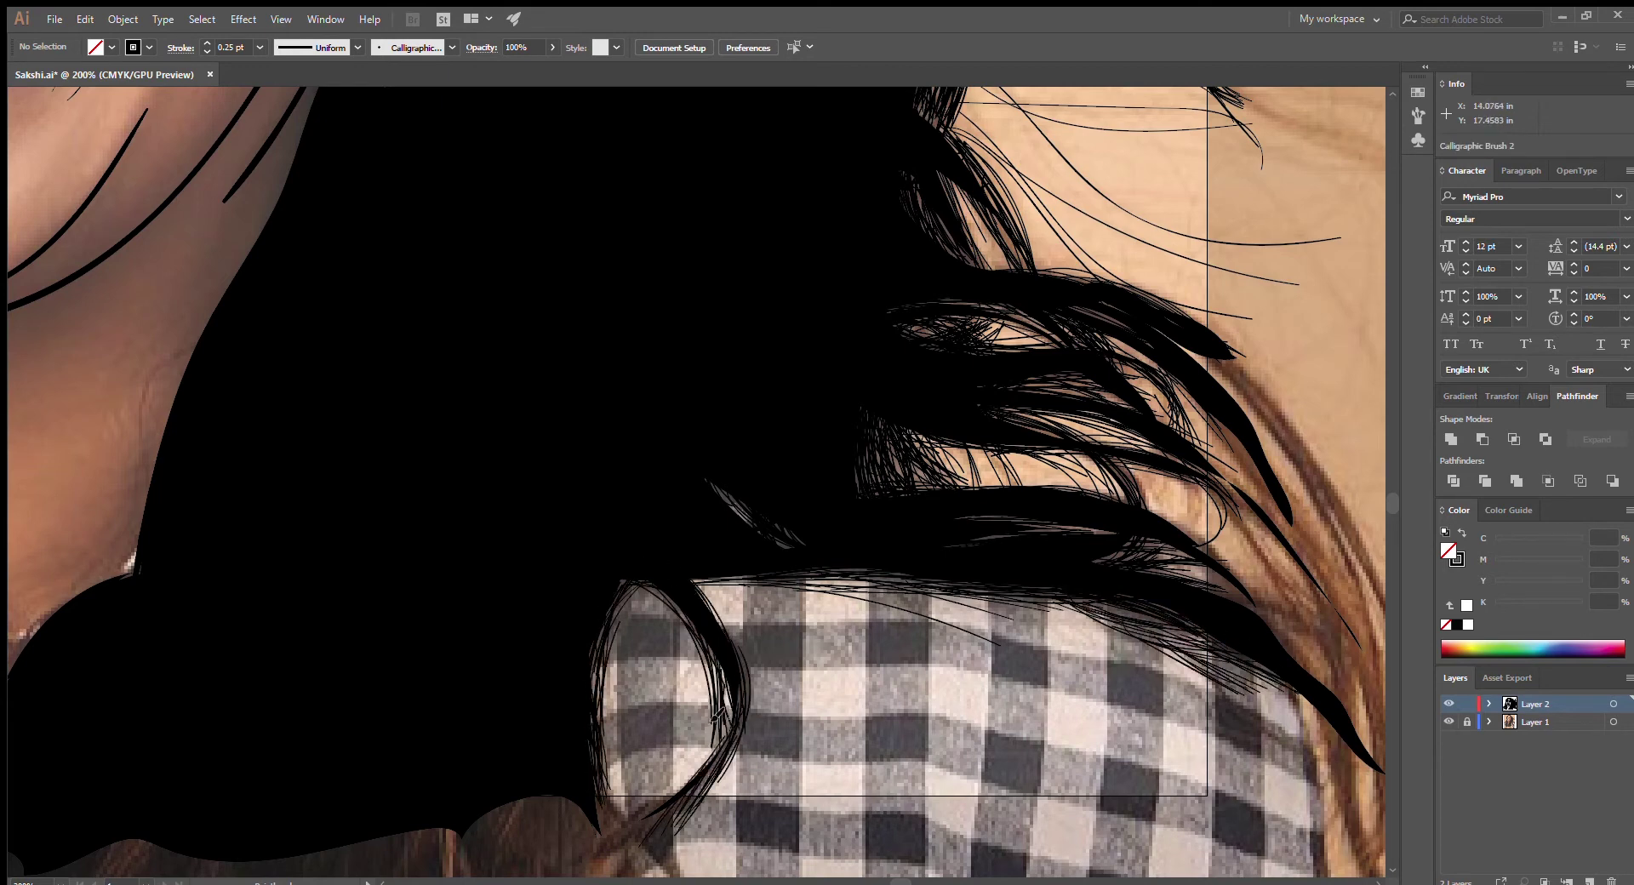
# Add more long ink strands near the collar and down the left side
pyautogui.hscroll(-8, 717, 714)
pyautogui.scroll(1, 840, 554)
pyautogui.scroll(-5, 1028, 149)
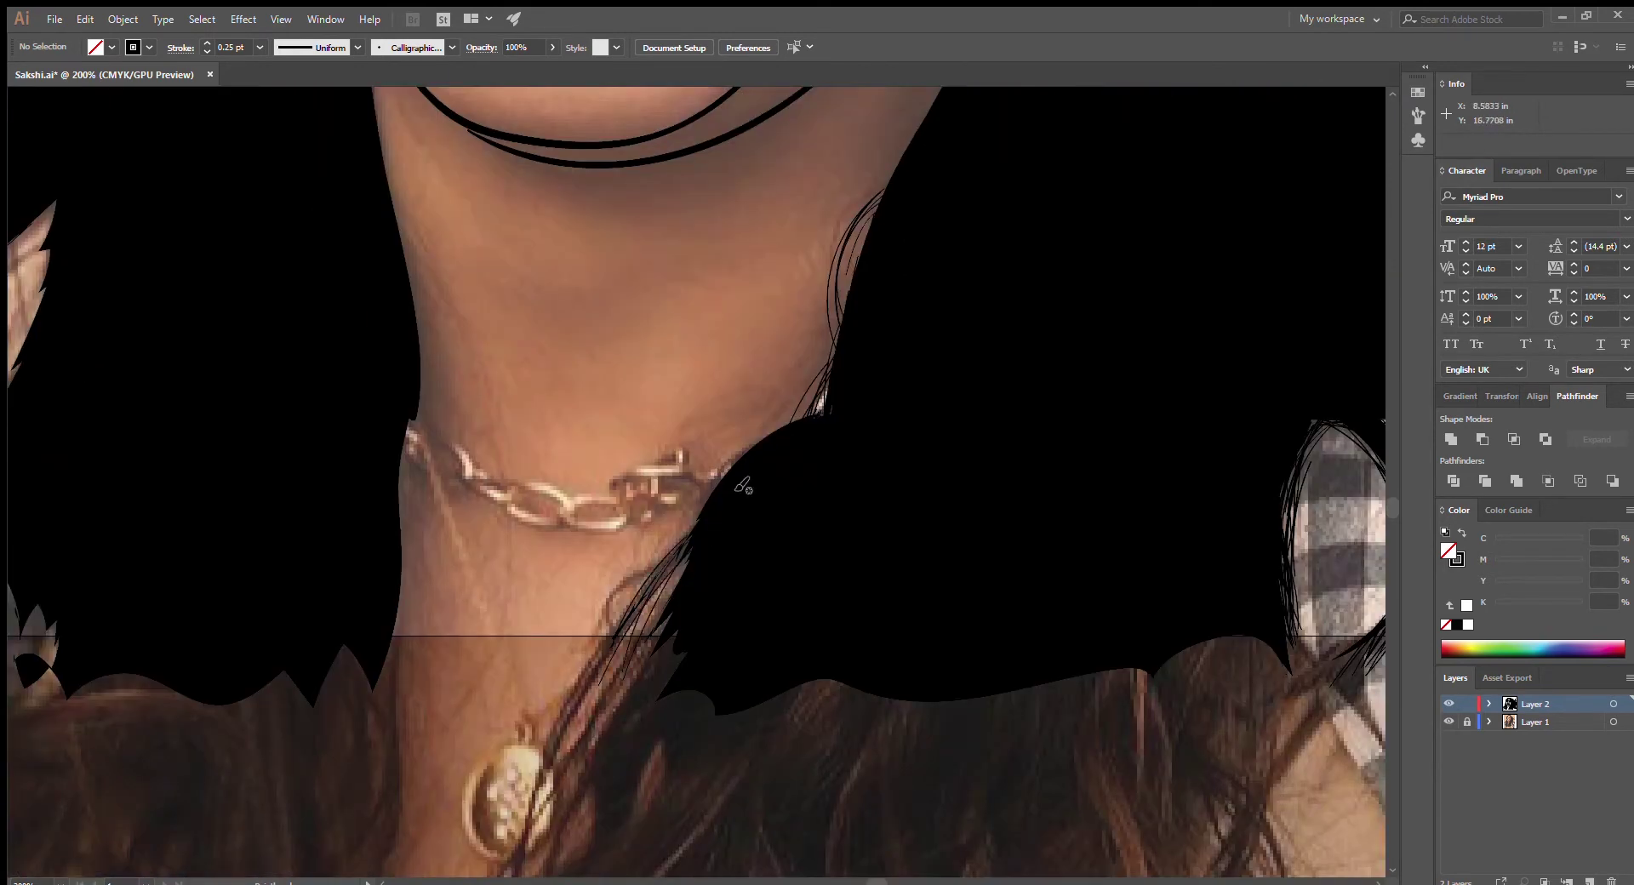
pyautogui.moveTo(724, 460); pyautogui.dragTo(609, 647)
pyautogui.moveTo(690, 549); pyautogui.dragTo(625, 685)
pyautogui.moveTo(396, 214); pyautogui.dragTo(408, 681)
pyautogui.moveTo(398, 243)
pyautogui.mouseDown()
pyautogui.moveTo(407, 487)
pyautogui.moveTo(417, 430)
pyautogui.moveTo(464, 587)
pyautogui.mouseUp()
# Add ink strands along the left neck edge and the left hair edge
pyautogui.scroll(3, 459, 587)
pyautogui.hscroll(-6, 476, 639)
pyautogui.scroll(-2, 477, 638)
pyautogui.moveTo(502, 638); pyautogui.dragTo(481, 749)
pyautogui.moveTo(510, 553); pyautogui.dragTo(466, 794)
pyautogui.moveTo(520, 634); pyautogui.dragTo(493, 722)
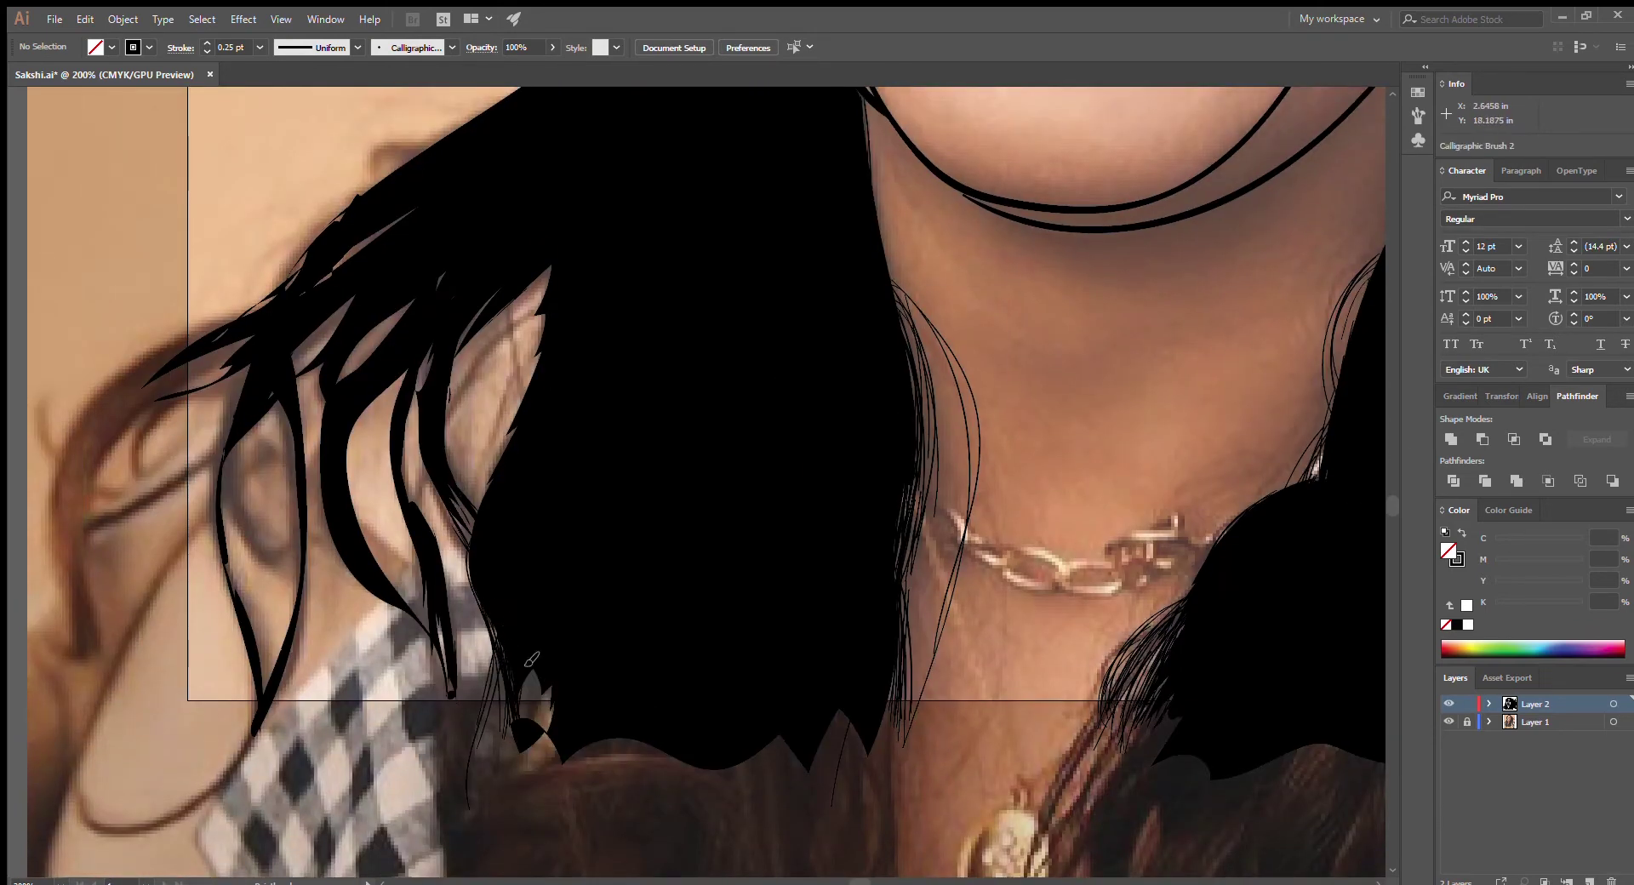
# Brush strands along the long hanging lock and the upper hair edge
pyautogui.moveTo(437, 639); pyautogui.dragTo(460, 732)
pyautogui.moveTo(425, 349); pyautogui.dragTo(436, 698)
pyautogui.moveTo(393, 481); pyautogui.dragTo(408, 541)
pyautogui.moveTo(549, 272)
pyautogui.mouseDown()
pyautogui.moveTo(442, 417)
pyautogui.moveTo(468, 511)
pyautogui.mouseUp()
pyautogui.moveTo(519, 330); pyautogui.dragTo(444, 492)
pyautogui.moveTo(552, 302); pyautogui.dragTo(444, 504)
# Fill the left hanging locks and left hair edge with curled strands
pyautogui.moveTo(342, 407)
pyautogui.mouseDown()
pyautogui.moveTo(414, 609)
pyautogui.moveTo(340, 570)
pyautogui.mouseUp()
pyautogui.moveTo(315, 447); pyautogui.dragTo(343, 565)
pyautogui.moveTo(371, 533); pyautogui.dragTo(419, 585)
pyautogui.moveTo(223, 466); pyautogui.dragTo(261, 668)
pyautogui.moveTo(225, 515); pyautogui.dragTo(258, 652)
pyautogui.moveTo(221, 438); pyautogui.dragTo(243, 600)
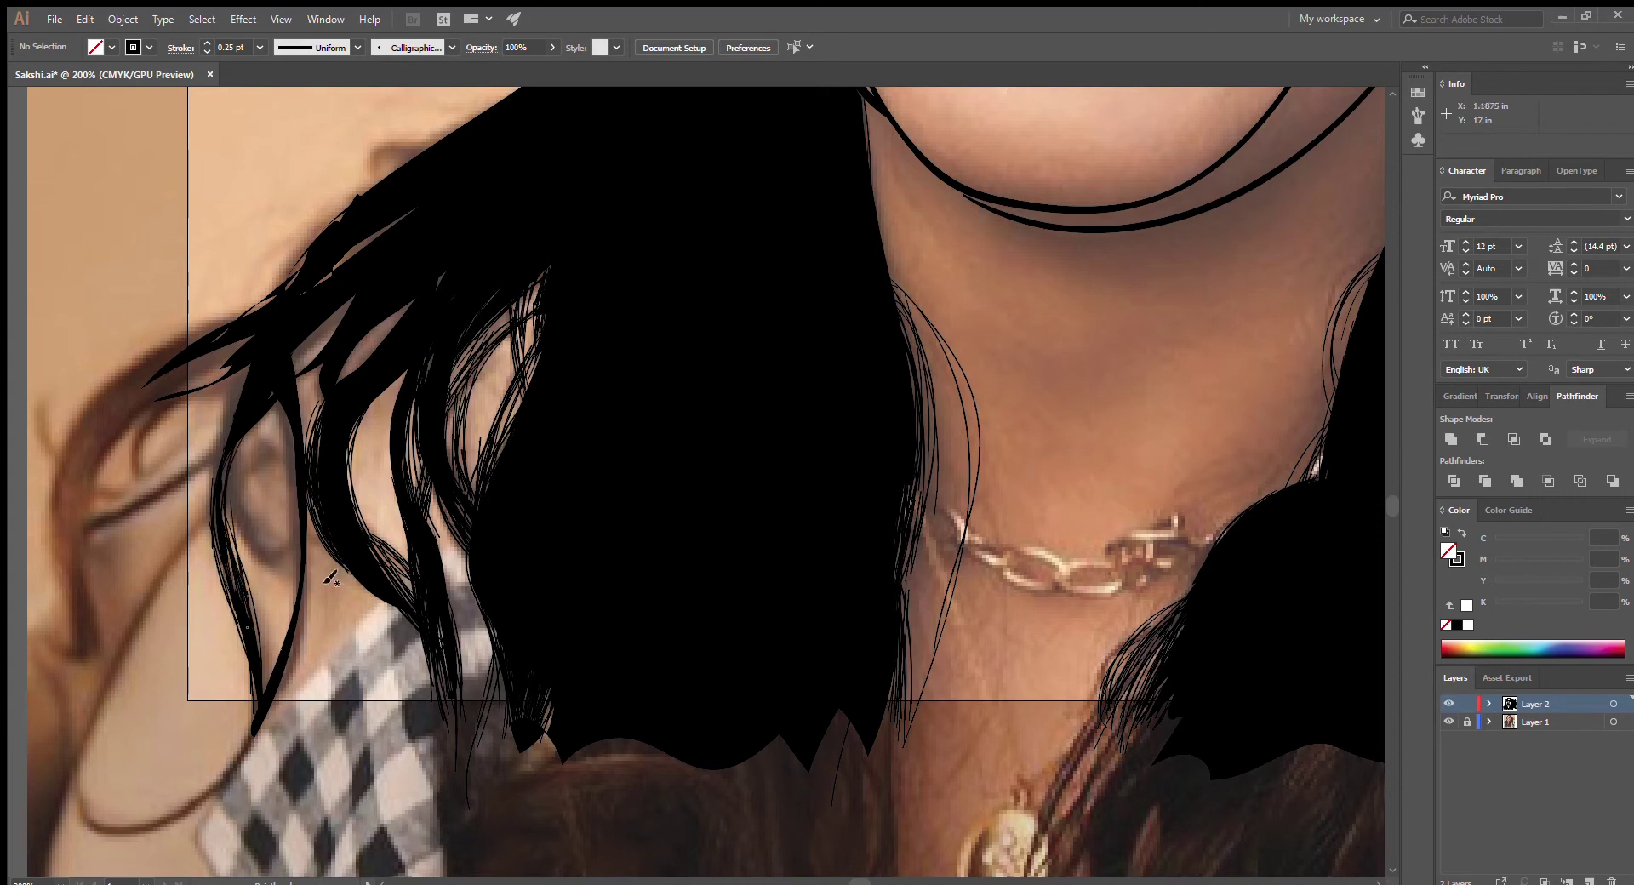
pyautogui.moveTo(281, 394)
pyautogui.mouseDown()
pyautogui.moveTo(298, 638)
pyautogui.moveTo(255, 570)
pyautogui.moveTo(322, 640)
pyautogui.mouseUp()
# Curve strands down-left along the upper-left hair edge and up beside the face
pyautogui.moveTo(255, 407); pyautogui.dragTo(167, 557)
pyautogui.moveTo(242, 375)
pyautogui.mouseDown()
pyautogui.moveTo(238, 403)
pyautogui.moveTo(145, 425)
pyautogui.mouseUp()
pyautogui.moveTo(247, 340); pyautogui.dragTo(154, 404)
pyautogui.moveTo(315, 256); pyautogui.dragTo(150, 358)
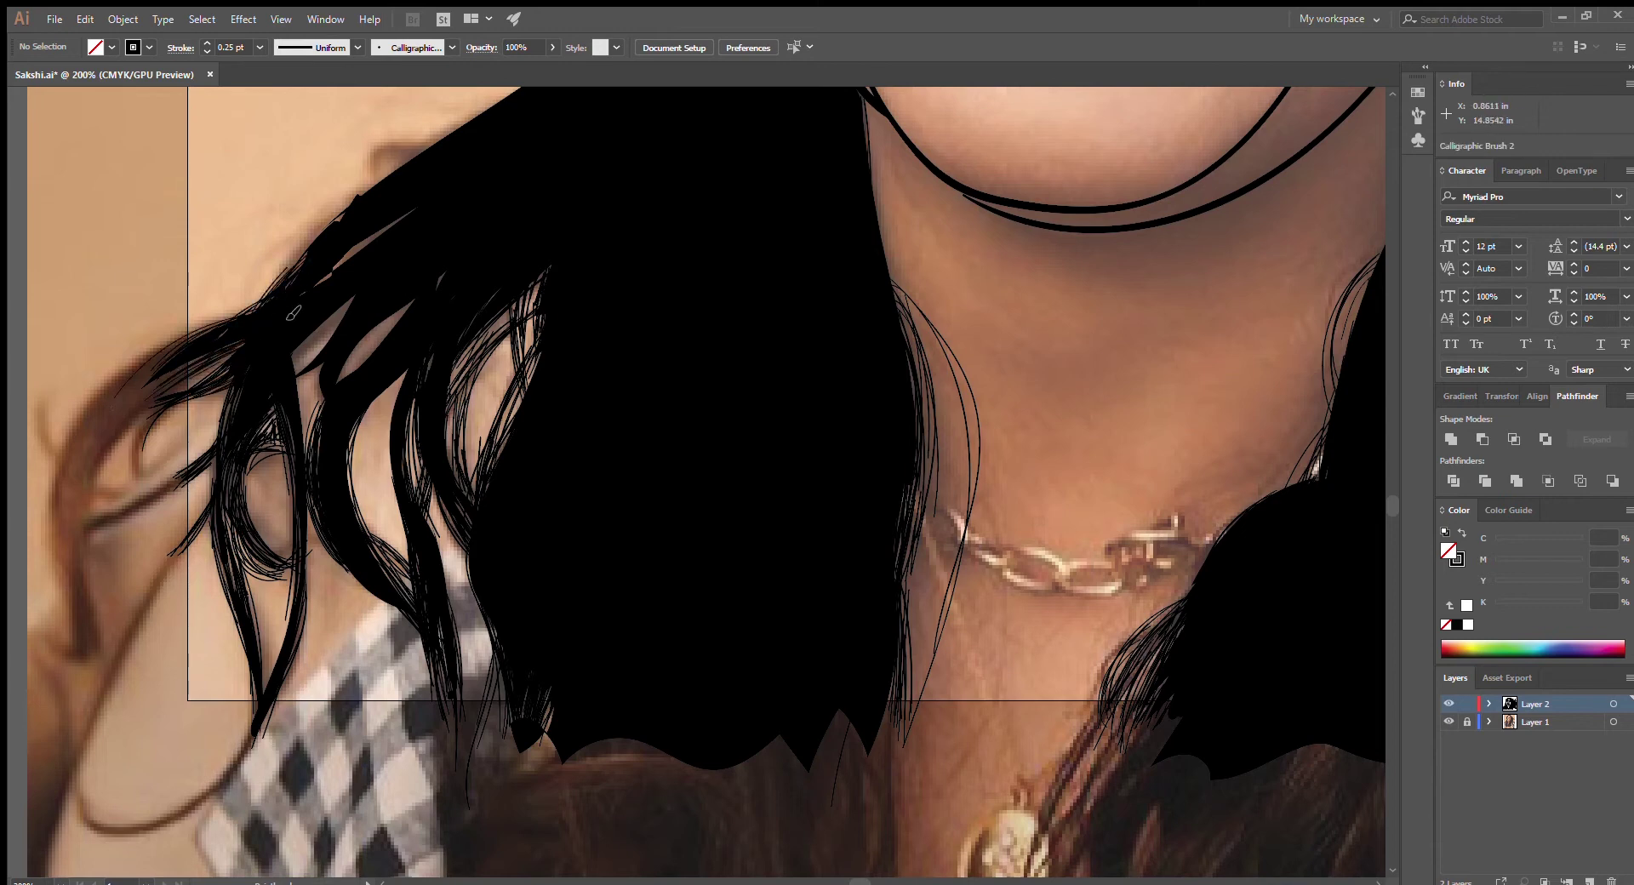
pyautogui.moveTo(345, 307); pyautogui.dragTo(303, 460)
pyautogui.moveTo(336, 225); pyautogui.dragTo(253, 310)
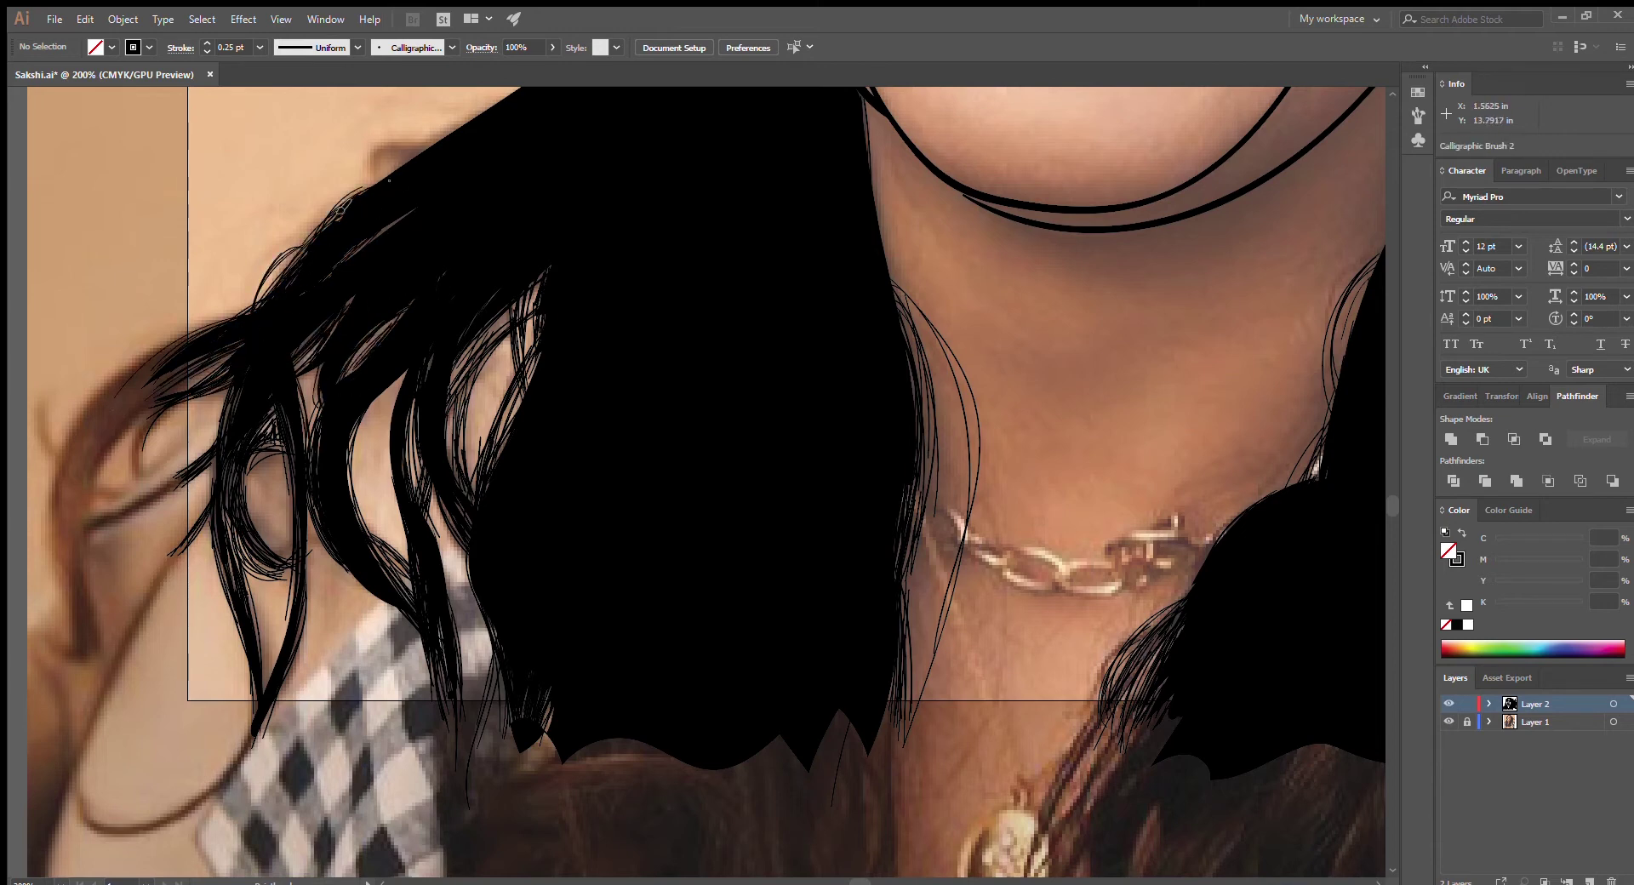
pyautogui.scroll(5, 434, 604)
pyautogui.moveTo(464, 582)
pyautogui.mouseDown()
pyautogui.moveTo(565, 502)
pyautogui.moveTo(582, 346)
pyautogui.mouseUp()
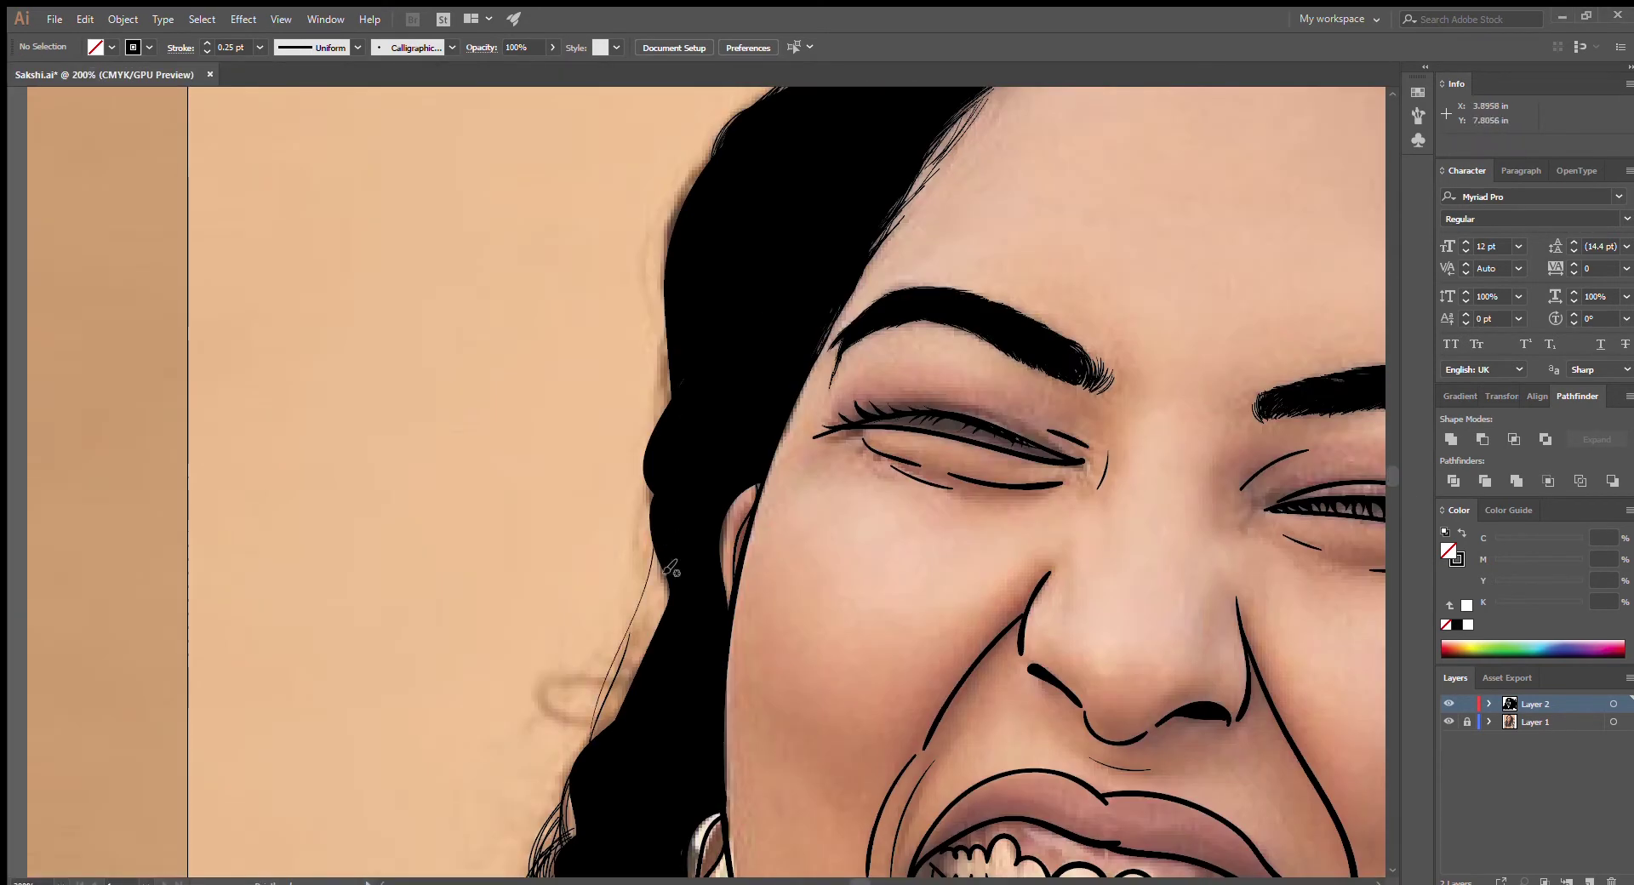
# Draw a final long strand up the left hair edge beside the temple
pyautogui.moveTo(652, 684)
pyautogui.mouseDown()
pyautogui.moveTo(659, 222)
pyautogui.moveTo(681, 162)
pyautogui.mouseUp()
pyautogui.scroll(3, 945, 363)
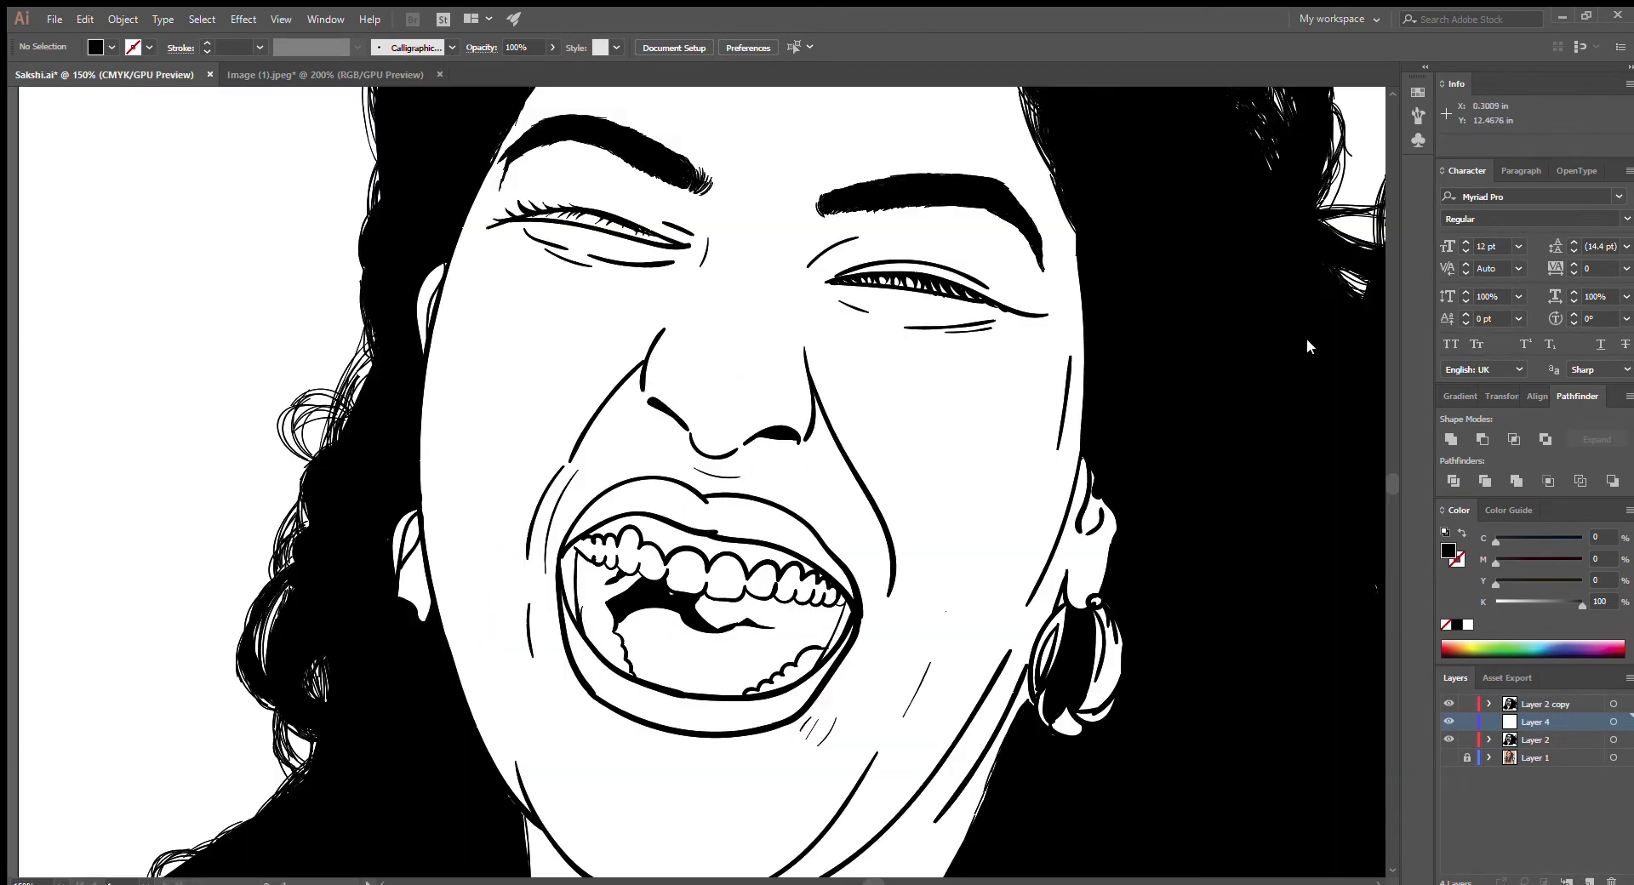
# Paint dark brown into the mouth interior up to the teeth
pyautogui.moveTo(634, 676); pyautogui.dragTo(612, 615)
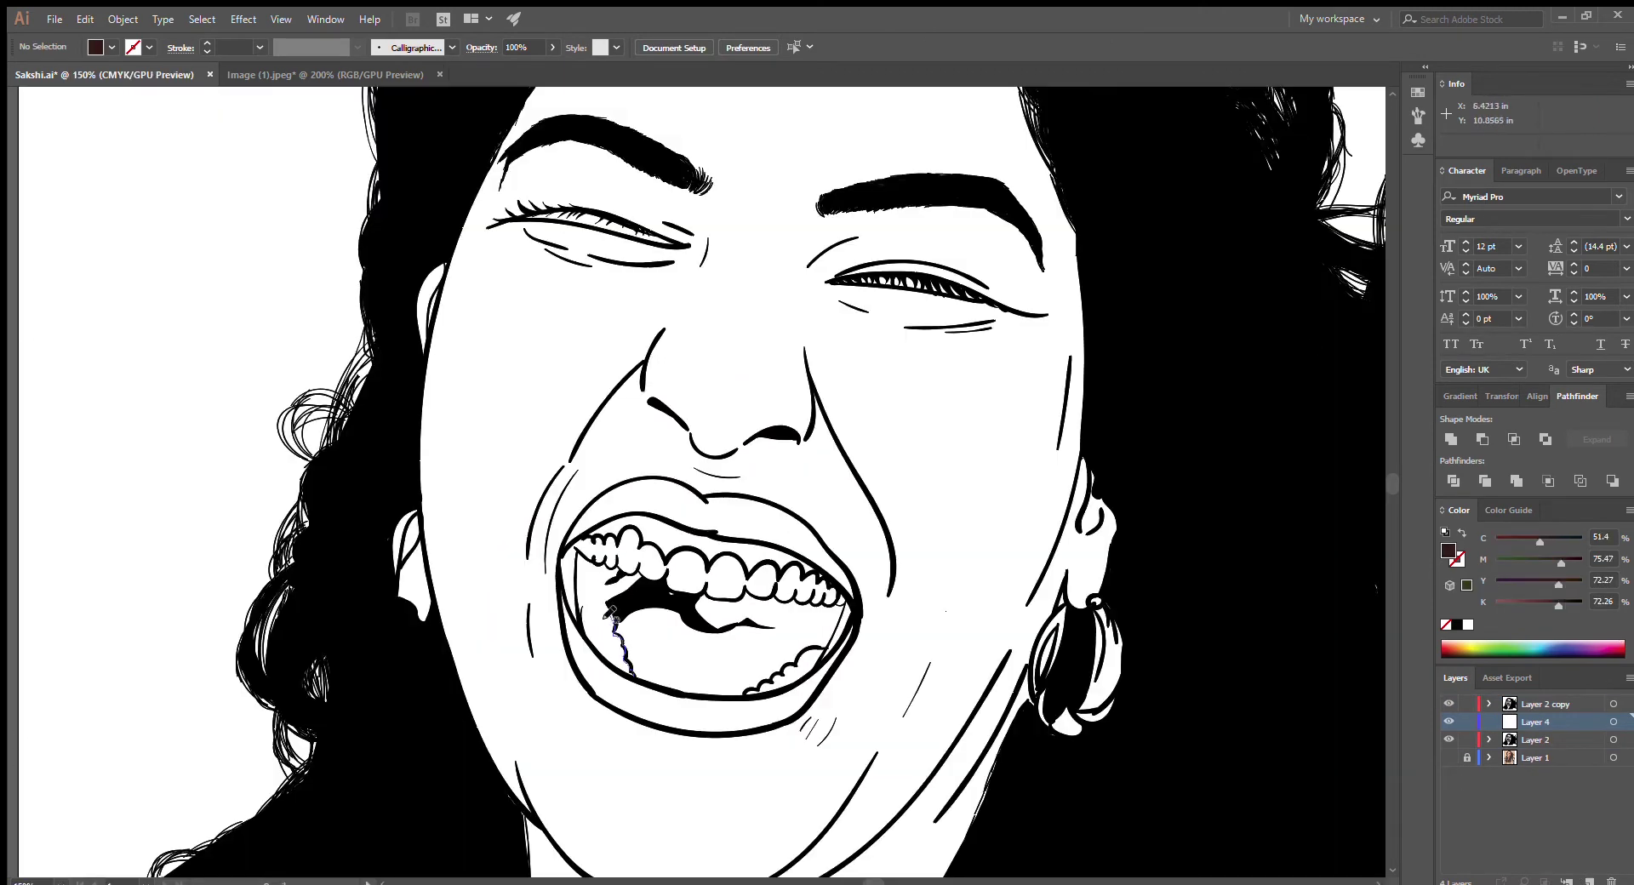
pyautogui.moveTo(636, 673); pyautogui.dragTo(647, 582)
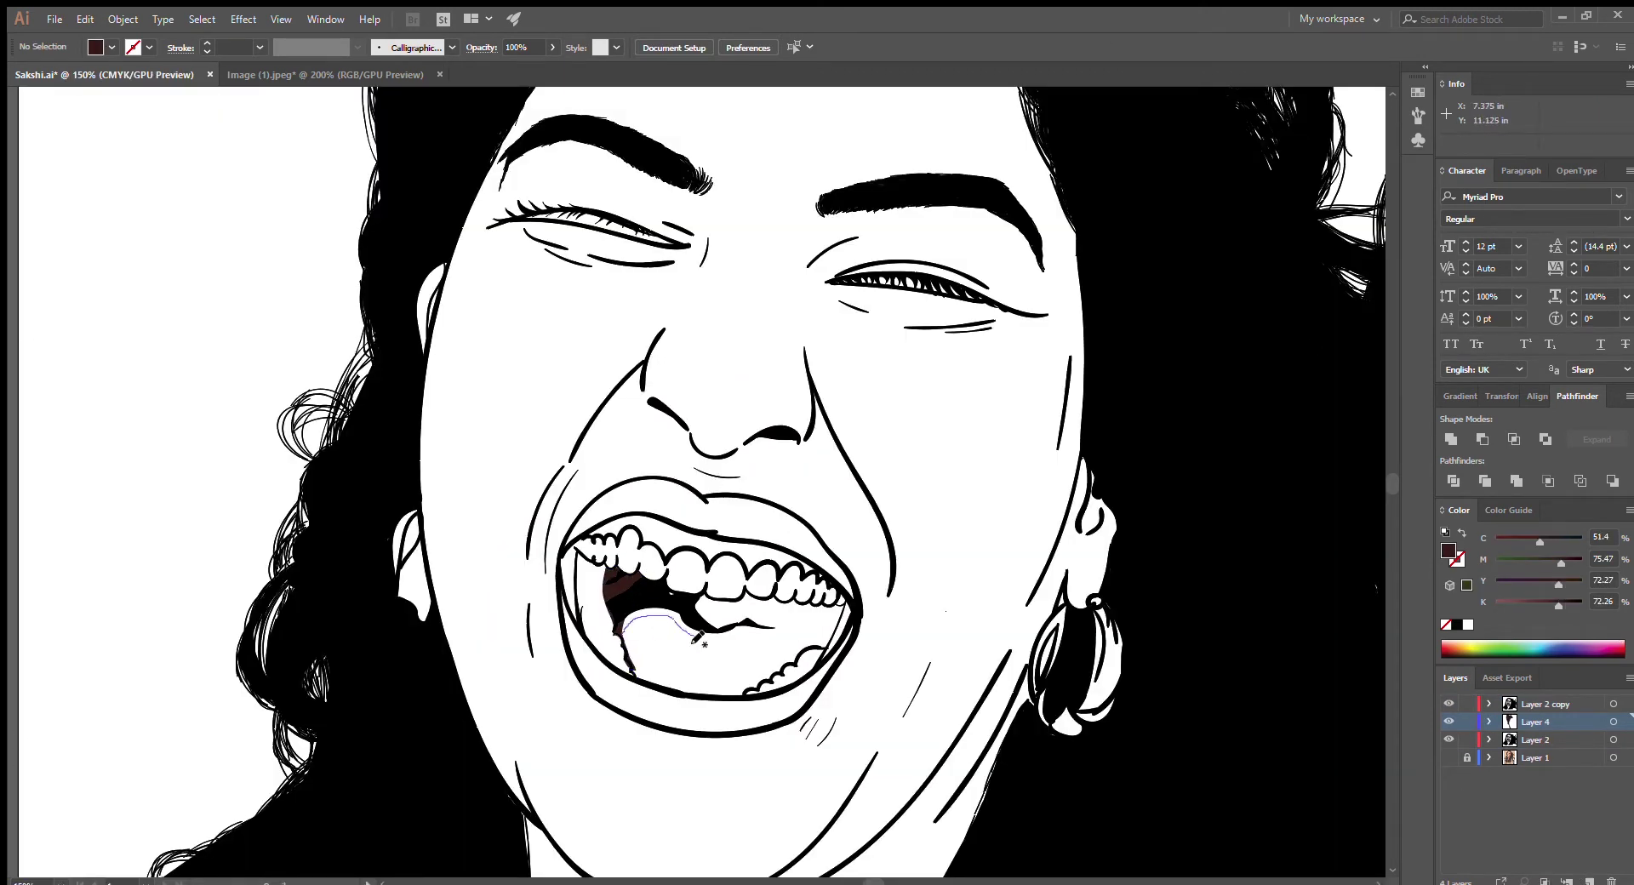
pyautogui.moveTo(845, 627); pyautogui.dragTo(843, 630)
pyautogui.moveTo(746, 594); pyautogui.dragTo(753, 610)
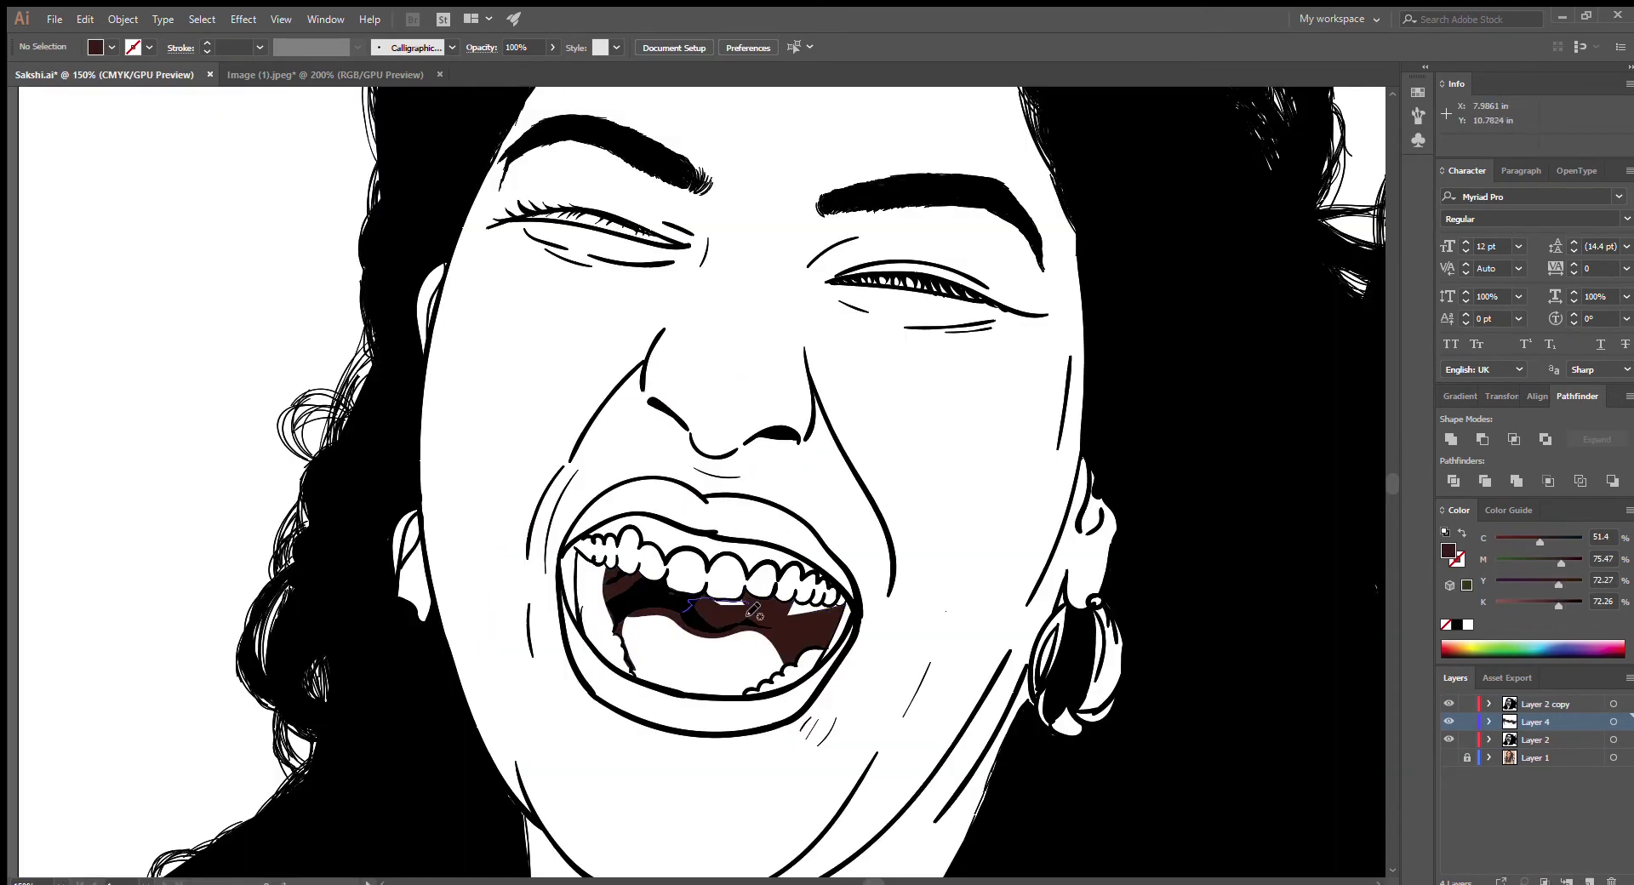
# Check the dark-brown mouth fill at several zooms, then add a dark stroke along the teeth
pyautogui.hotkey('ctrl', '=')
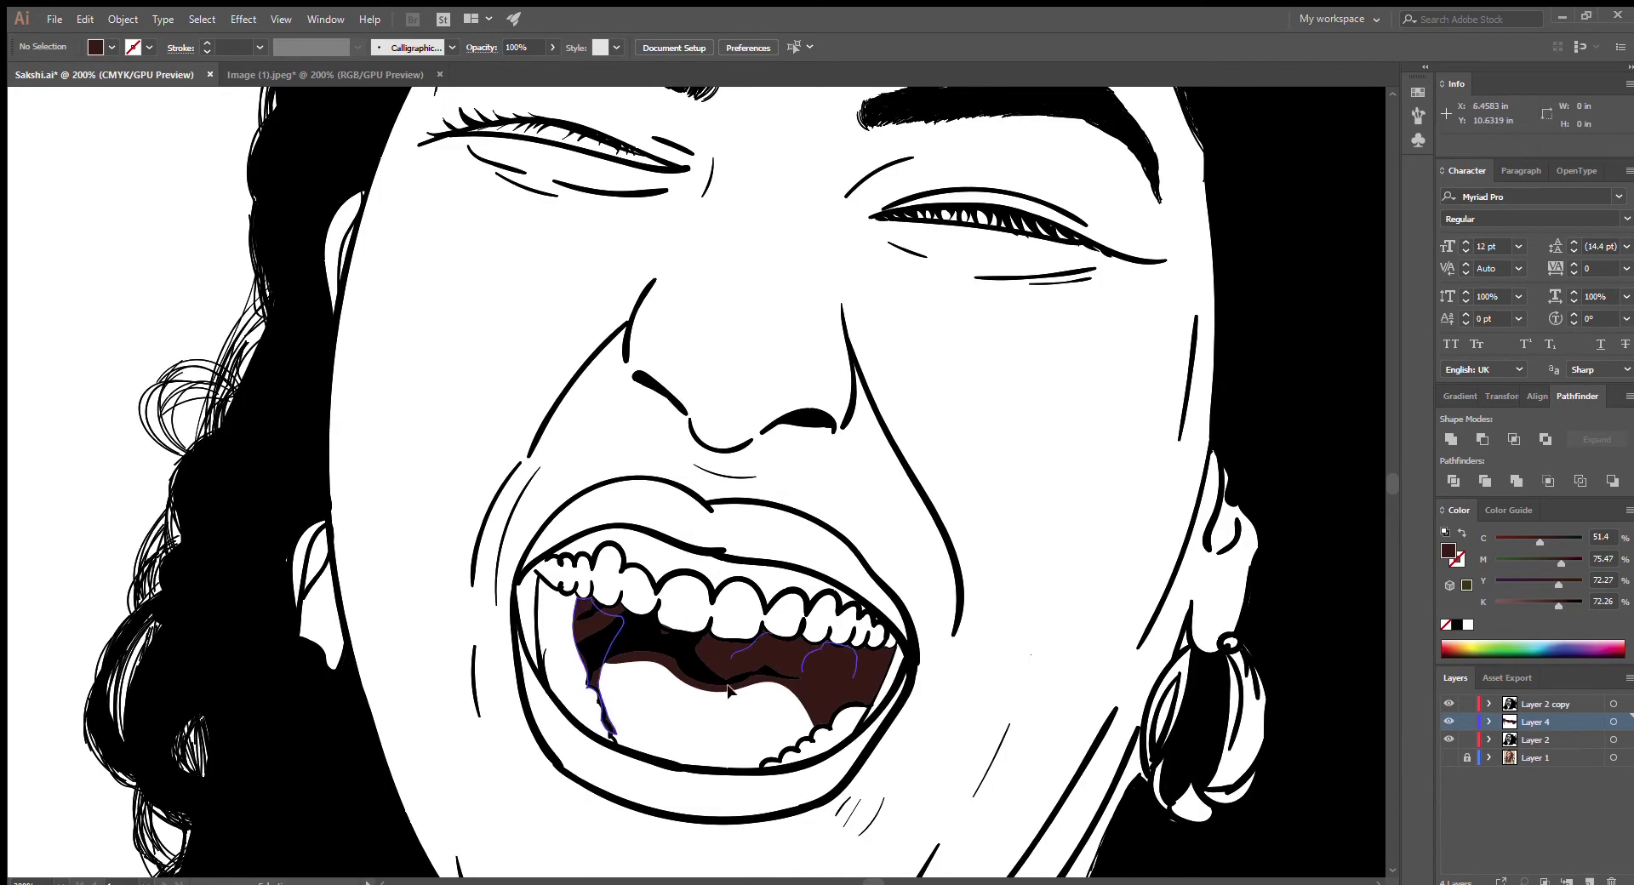
pyautogui.moveTo(728, 691); pyautogui.dragTo(730, 689)
pyautogui.press('v')
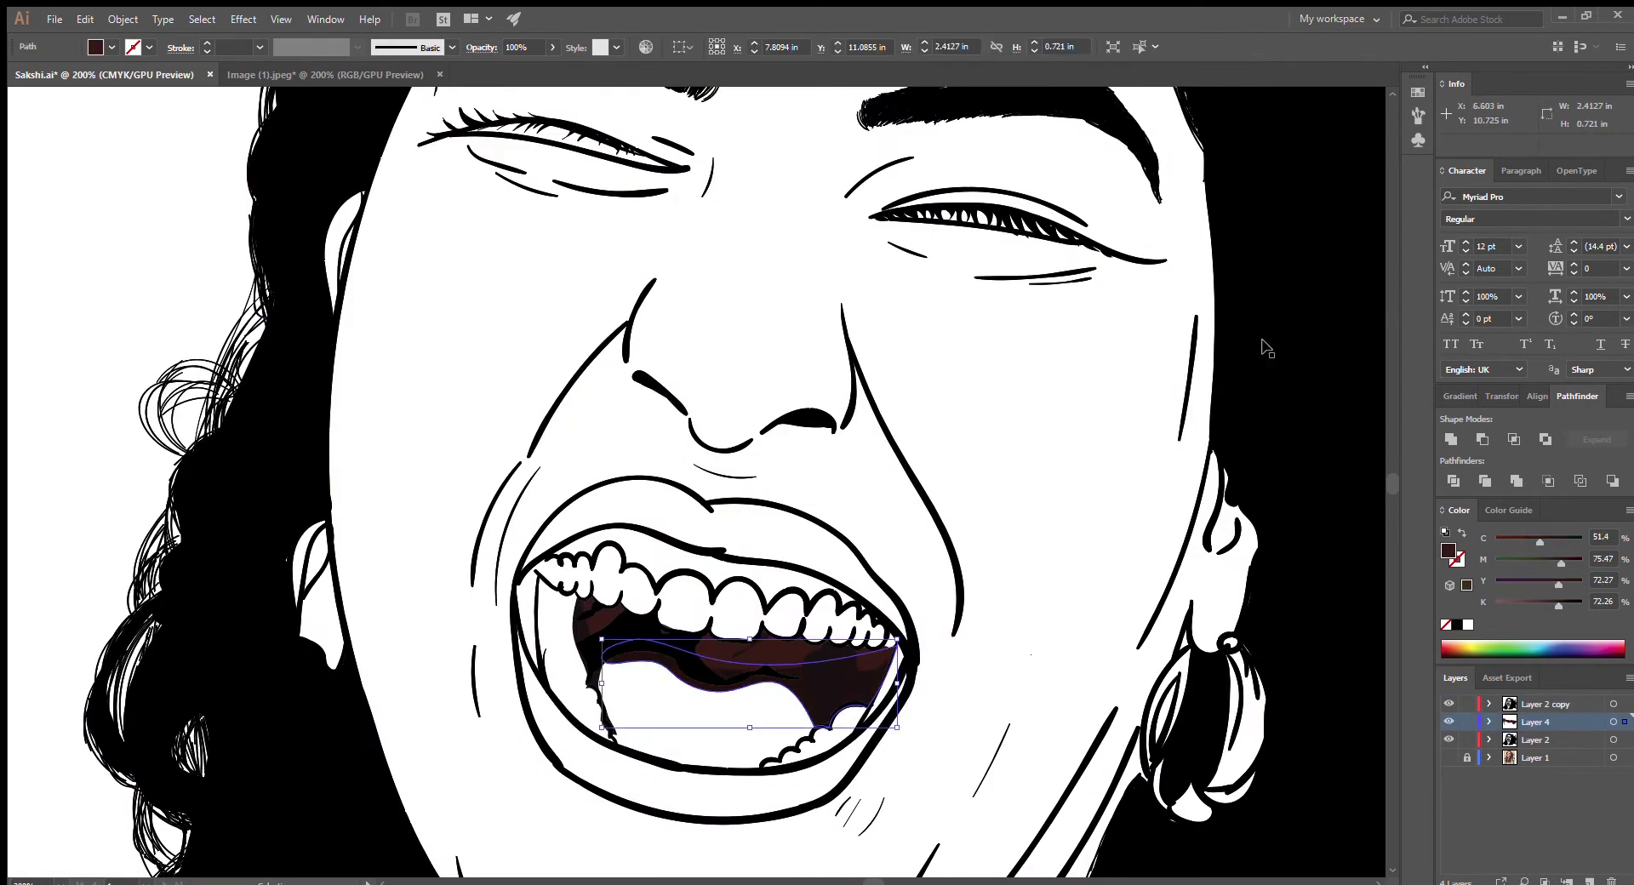
pyautogui.hotkey('ctrl', '-')
pyautogui.hotkey('ctrl', '-')
pyautogui.hotkey('ctrl', '=')
pyautogui.hotkey('ctrl', '=')
pyautogui.hotkey('ctrl', '-')
pyautogui.hotkey('ctrl', '-')
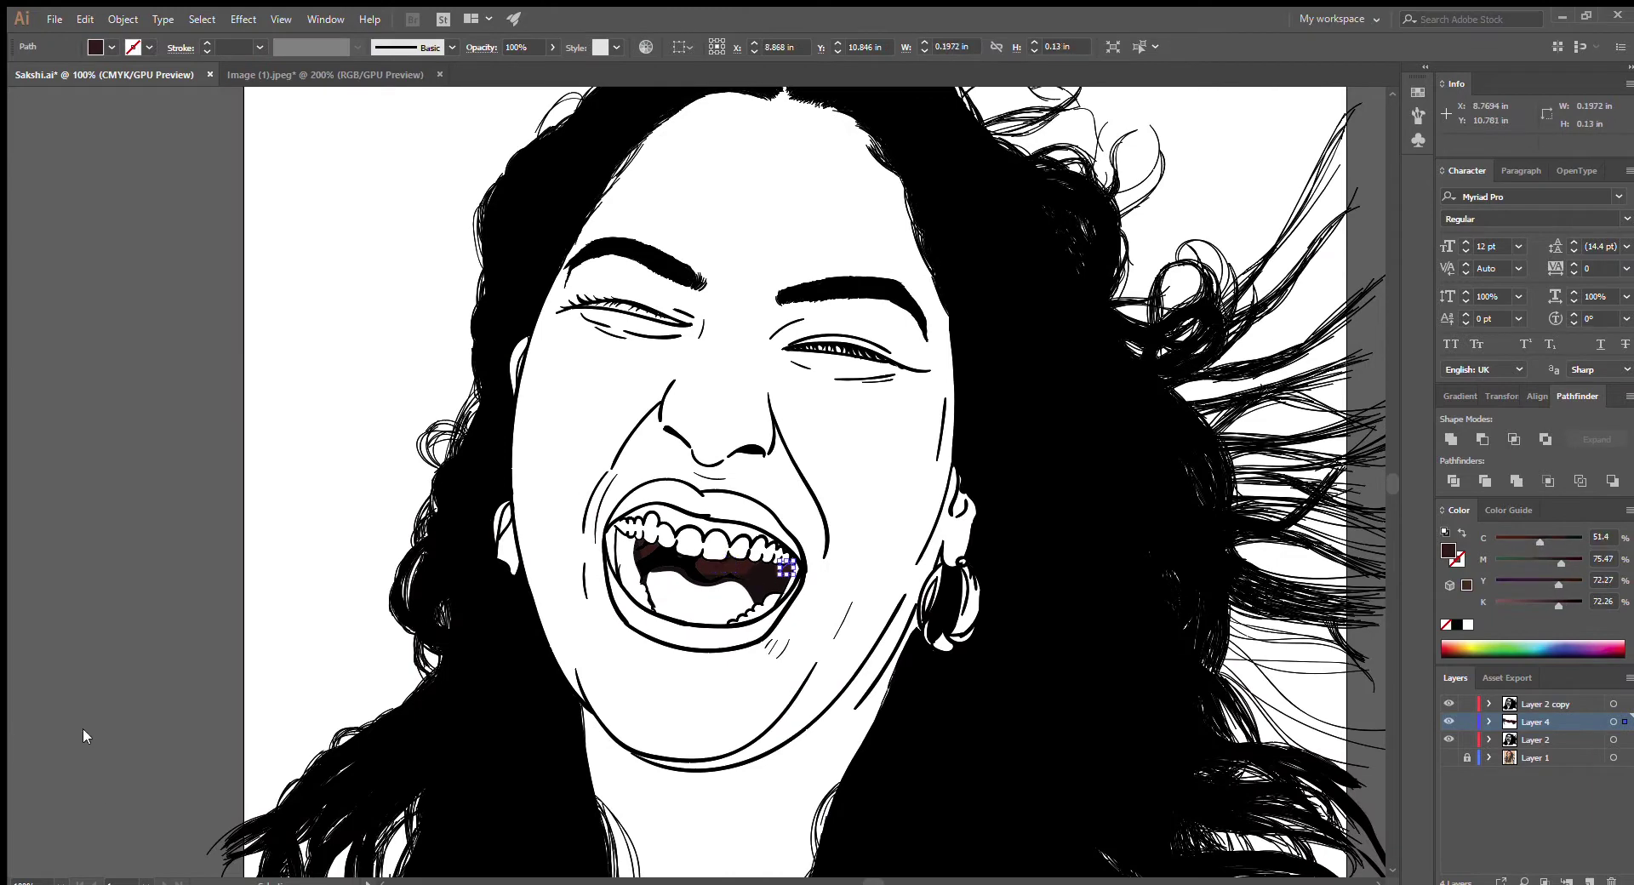
pyautogui.click(82, 736)
pyautogui.hotkey('shift', 'b')
pyautogui.hotkey('ctrl', '=')
pyautogui.hotkey('ctrl', '=')
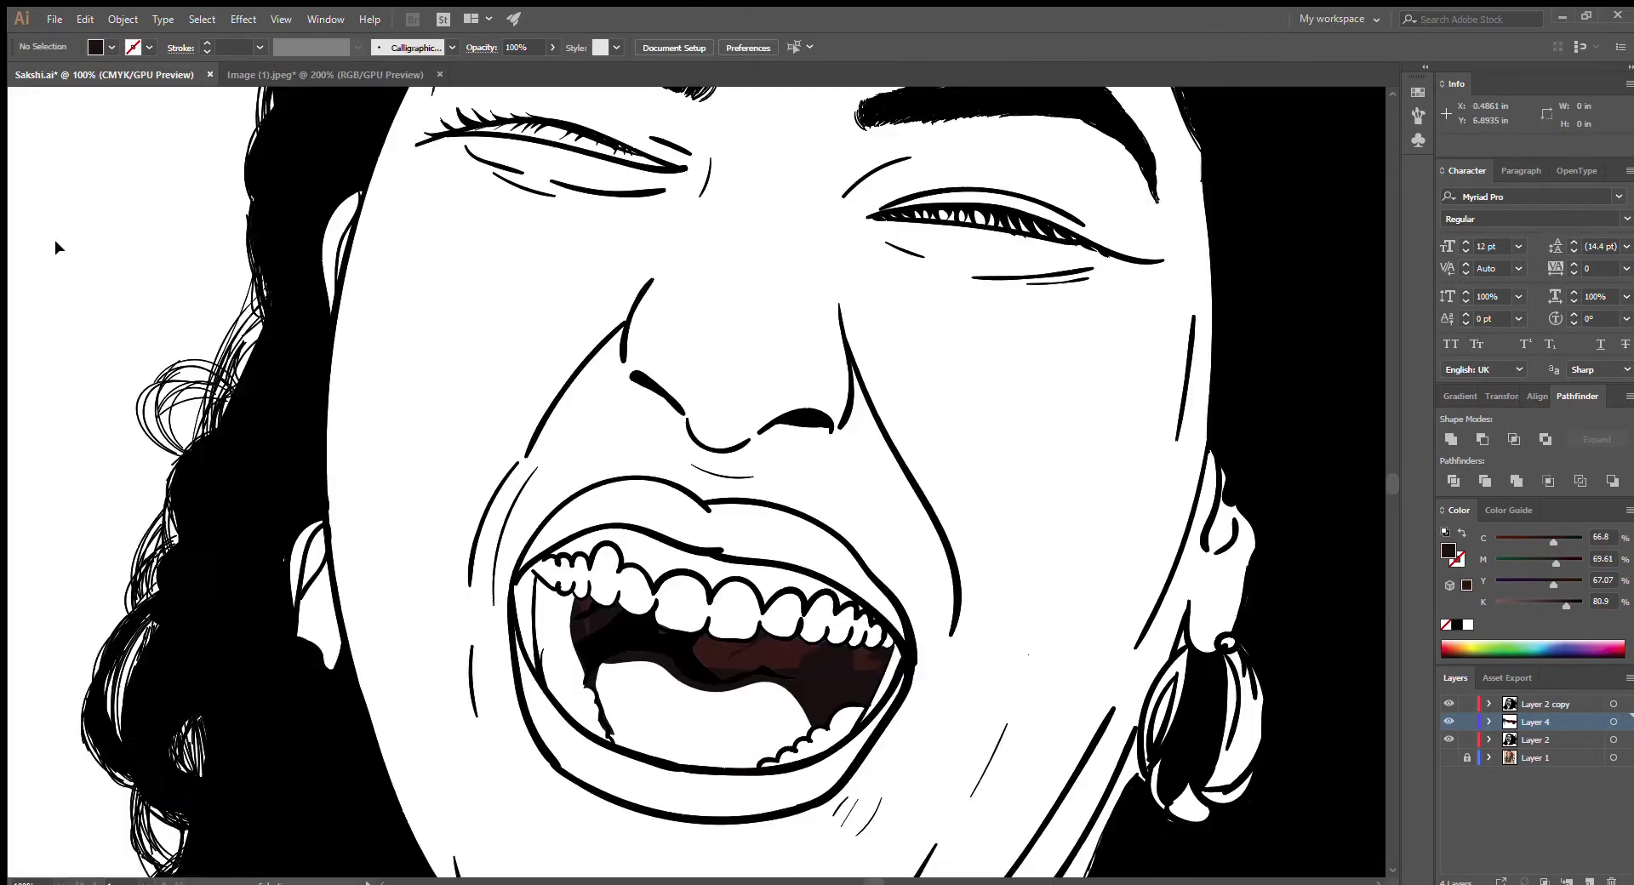
pyautogui.hotkey('ctrl', '=')
pyautogui.moveTo(673, 732); pyautogui.dragTo(796, 705)
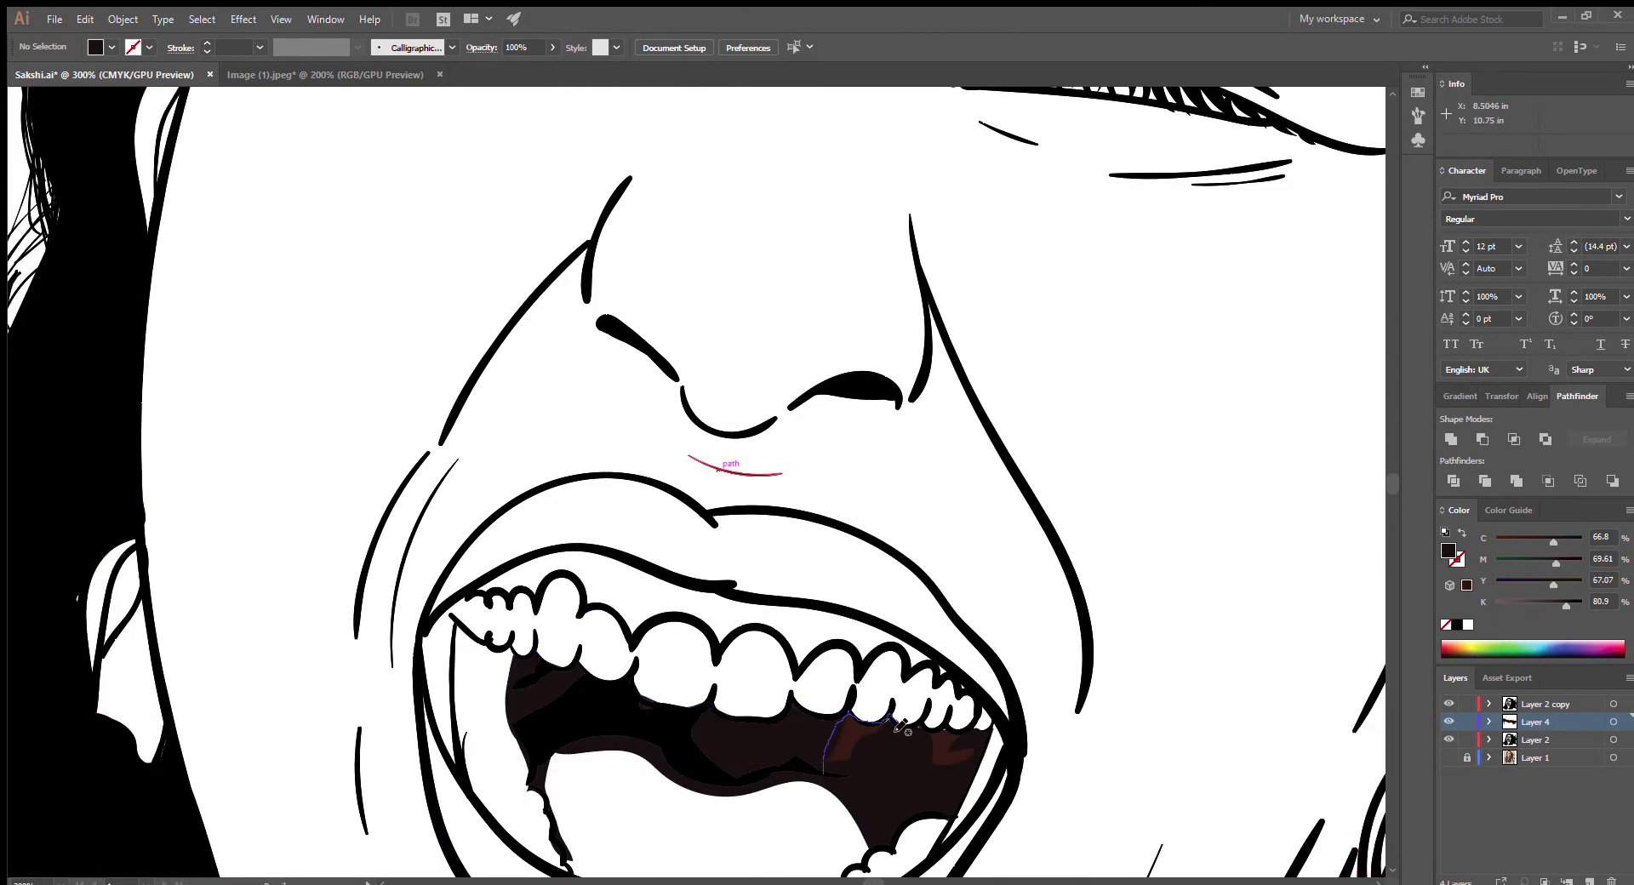
# Fill the white gaps between the eyelashes with dark brown
pyautogui.scroll(5, 1387, 477)
pyautogui.moveTo(957, 455); pyautogui.dragTo(960, 458)
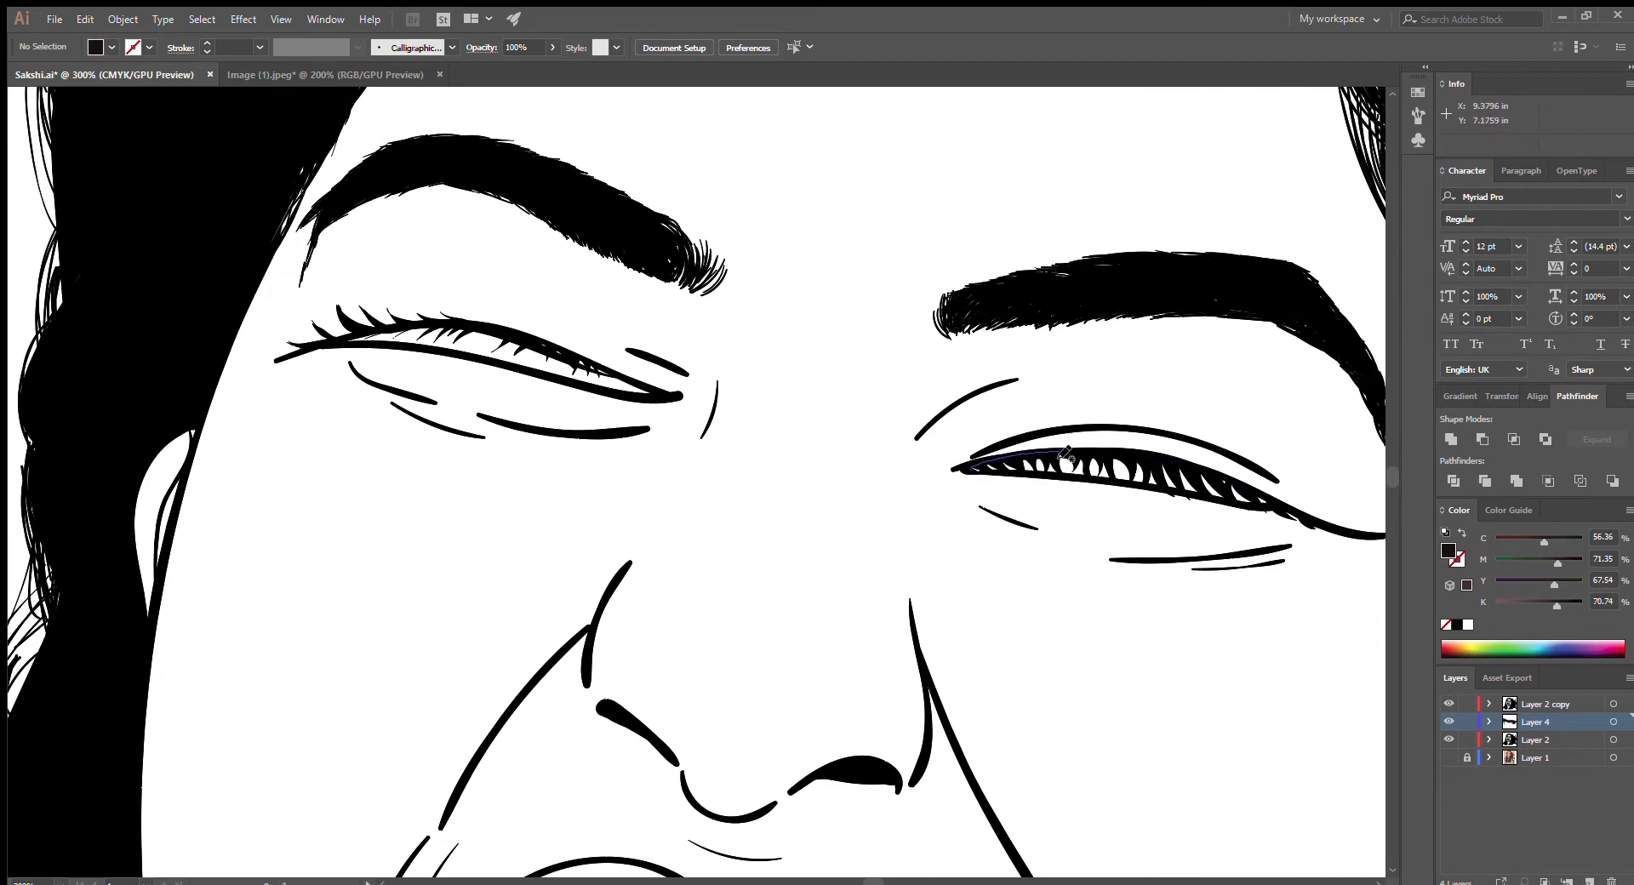
pyautogui.scroll(-5, 1017, 510)
pyautogui.scroll(6, 1017, 511)
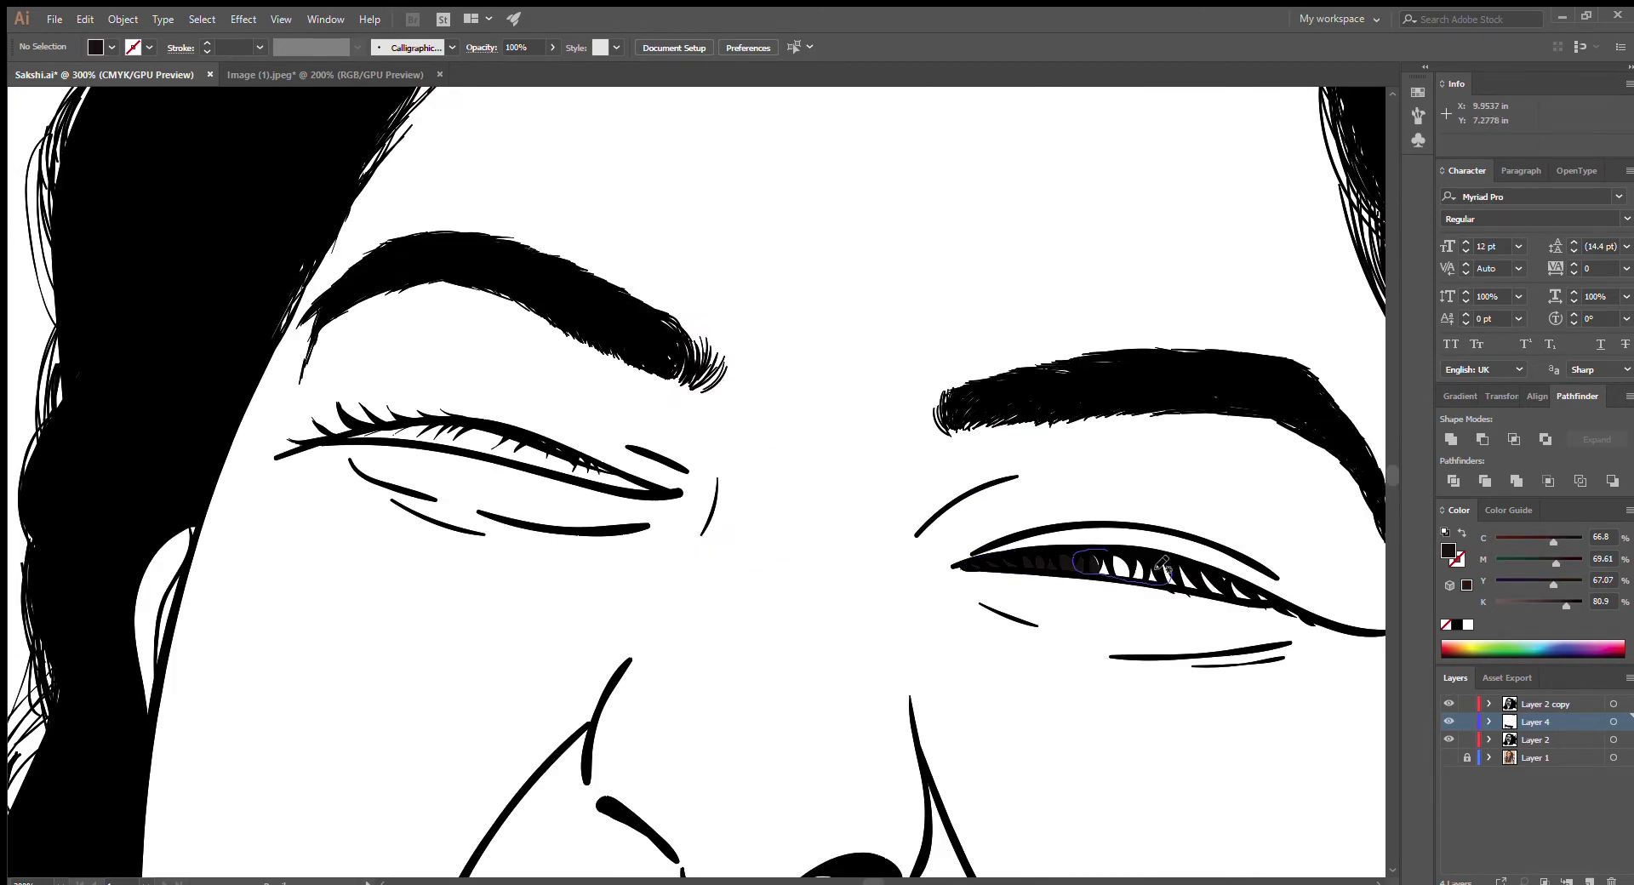
pyautogui.moveTo(1016, 555); pyautogui.dragTo(1286, 611)
pyautogui.moveTo(327, 437)
pyautogui.mouseDown()
pyautogui.moveTo(416, 423)
pyautogui.moveTo(596, 464)
pyautogui.mouseUp()
# Paint orange skin tone over the lower face, cheeks and neck beneath the ink lines
pyautogui.hotkey('ctrl', '1')
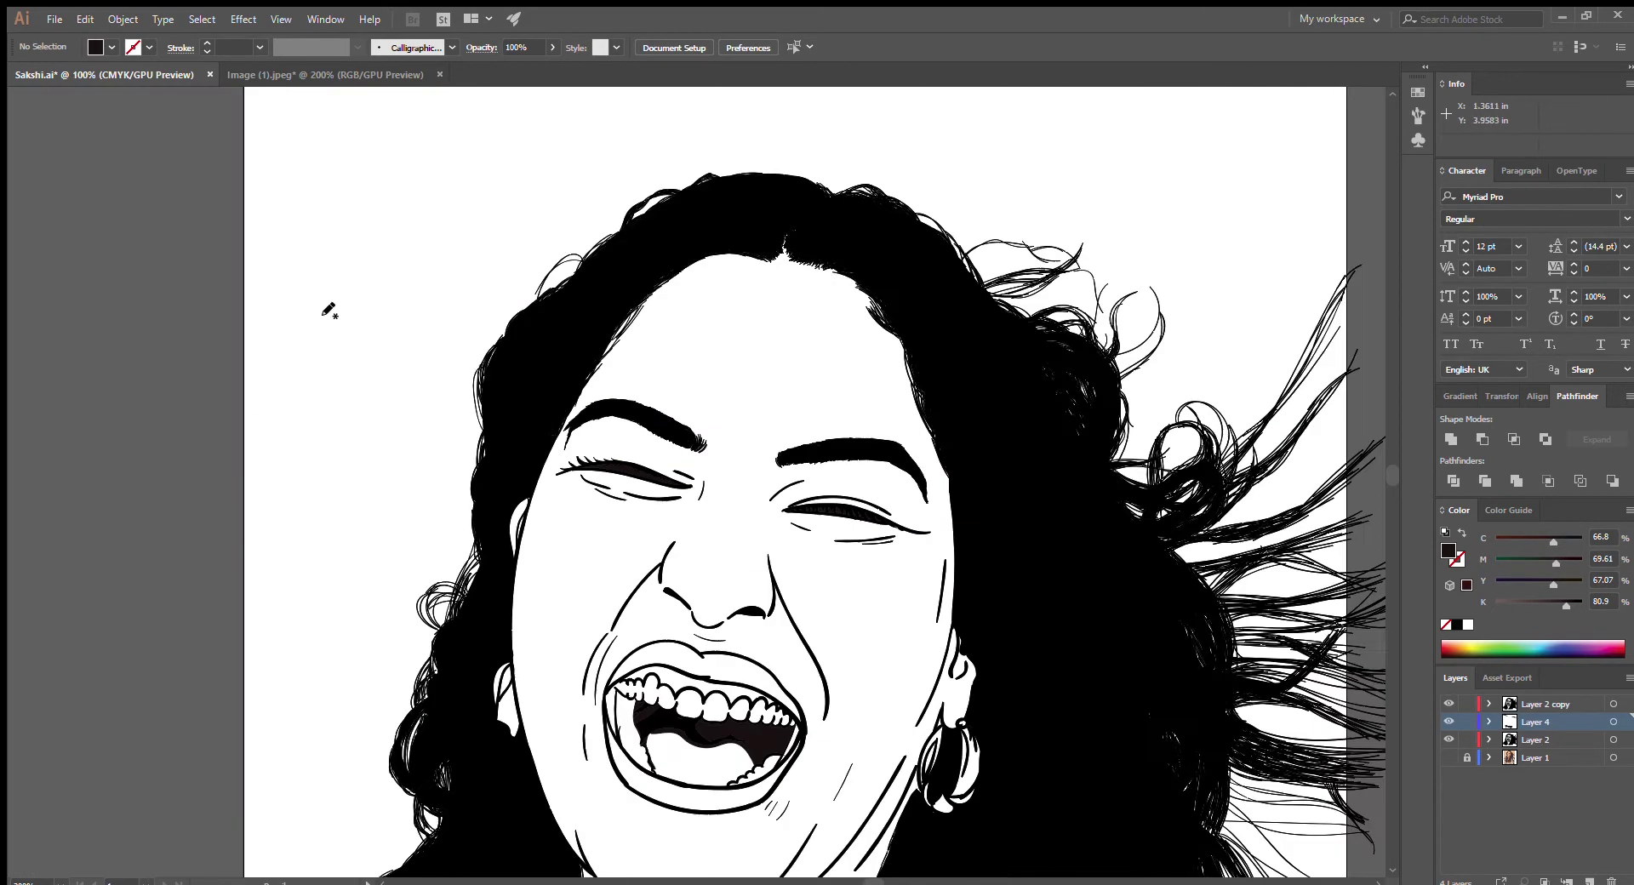
pyautogui.moveTo(614, 672)
pyautogui.mouseDown()
pyautogui.moveTo(681, 639)
pyautogui.moveTo(885, 595)
pyautogui.moveTo(945, 766)
pyautogui.moveTo(964, 724)
pyautogui.mouseUp()
pyautogui.scroll(-5, 965, 723)
pyautogui.moveTo(561, 545); pyautogui.dragTo(766, 766)
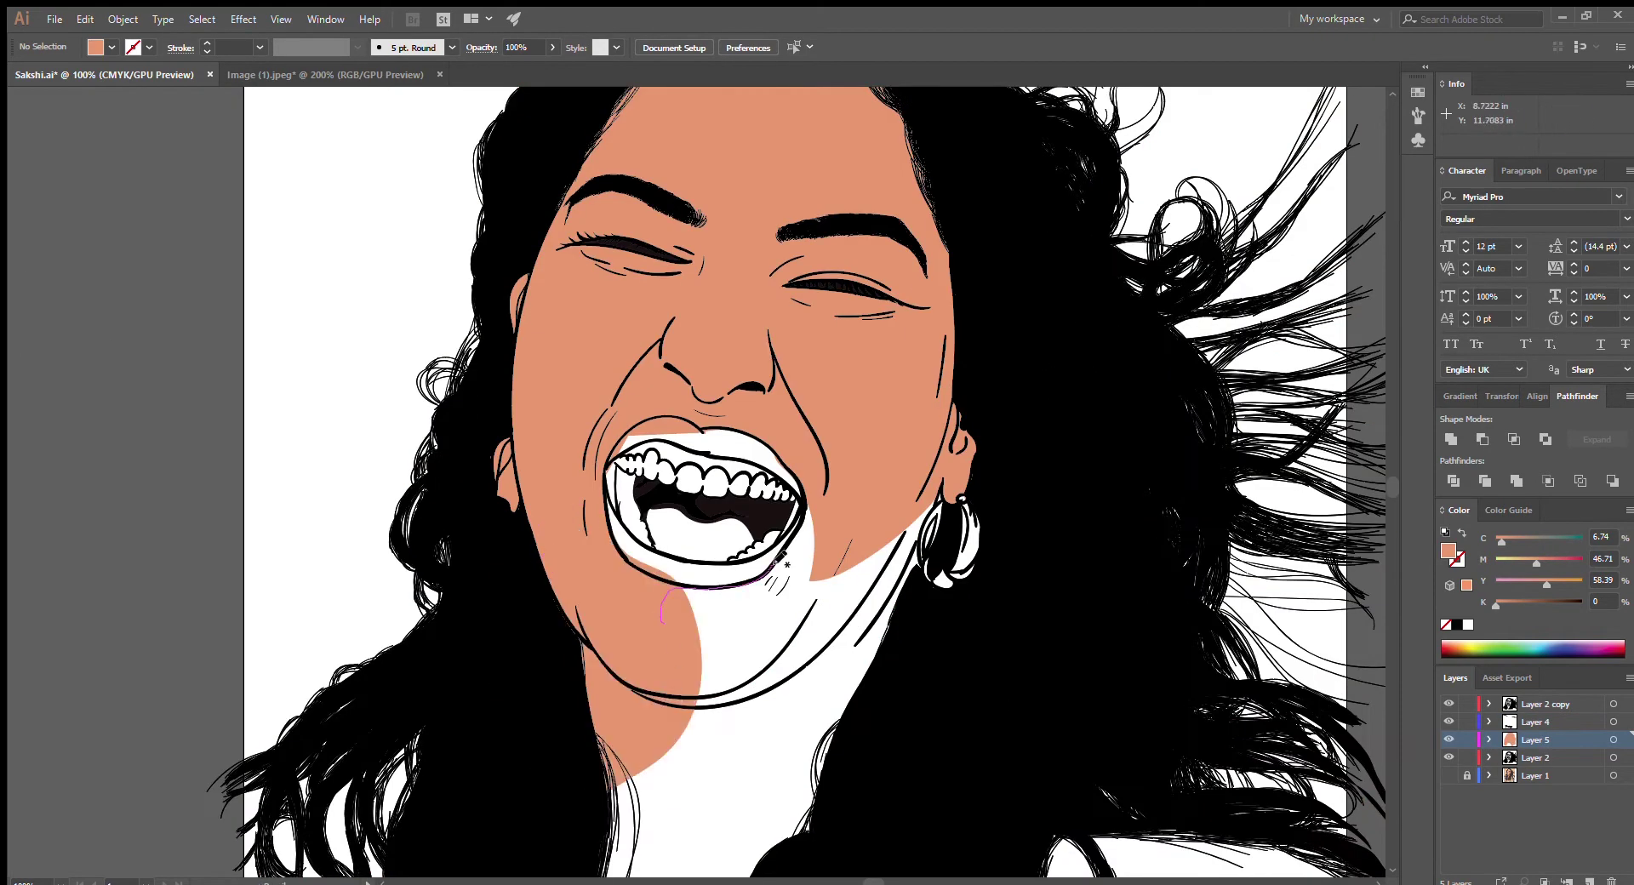
pyautogui.moveTo(876, 578)
pyautogui.mouseDown()
pyautogui.moveTo(698, 707)
pyautogui.moveTo(940, 509)
pyautogui.mouseUp()
pyautogui.moveTo(790, 764); pyautogui.dragTo(596, 766)
pyautogui.scroll(-5, 596, 766)
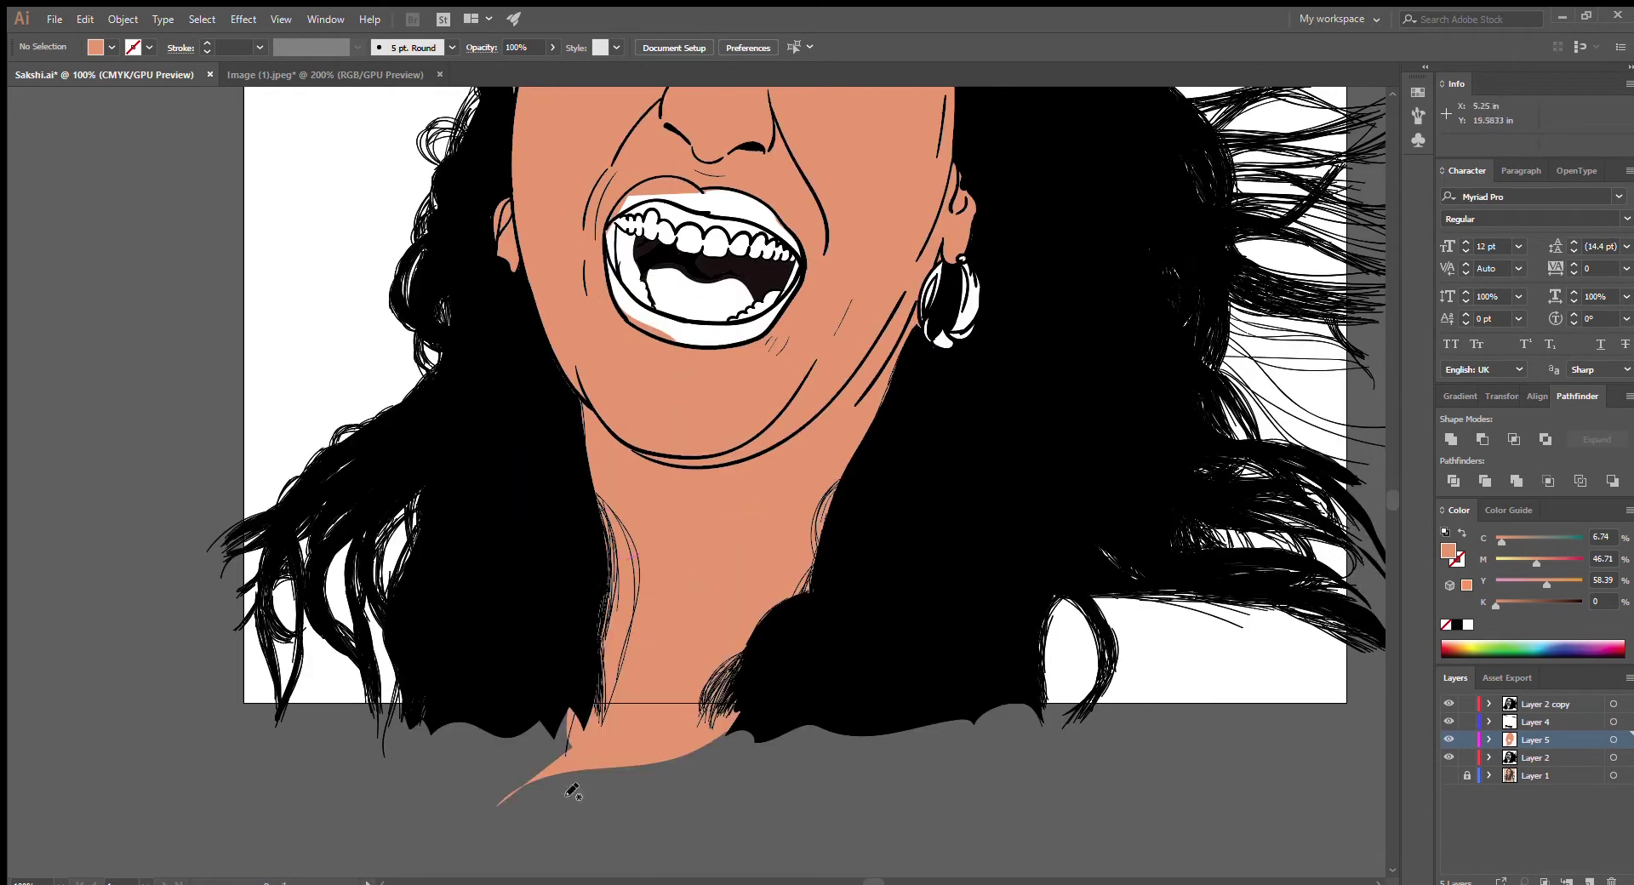
pyautogui.hotkey('ctrl', '0')
pyautogui.hotkey('ctrl', 'l')
pyautogui.scroll(5, 847, 457)
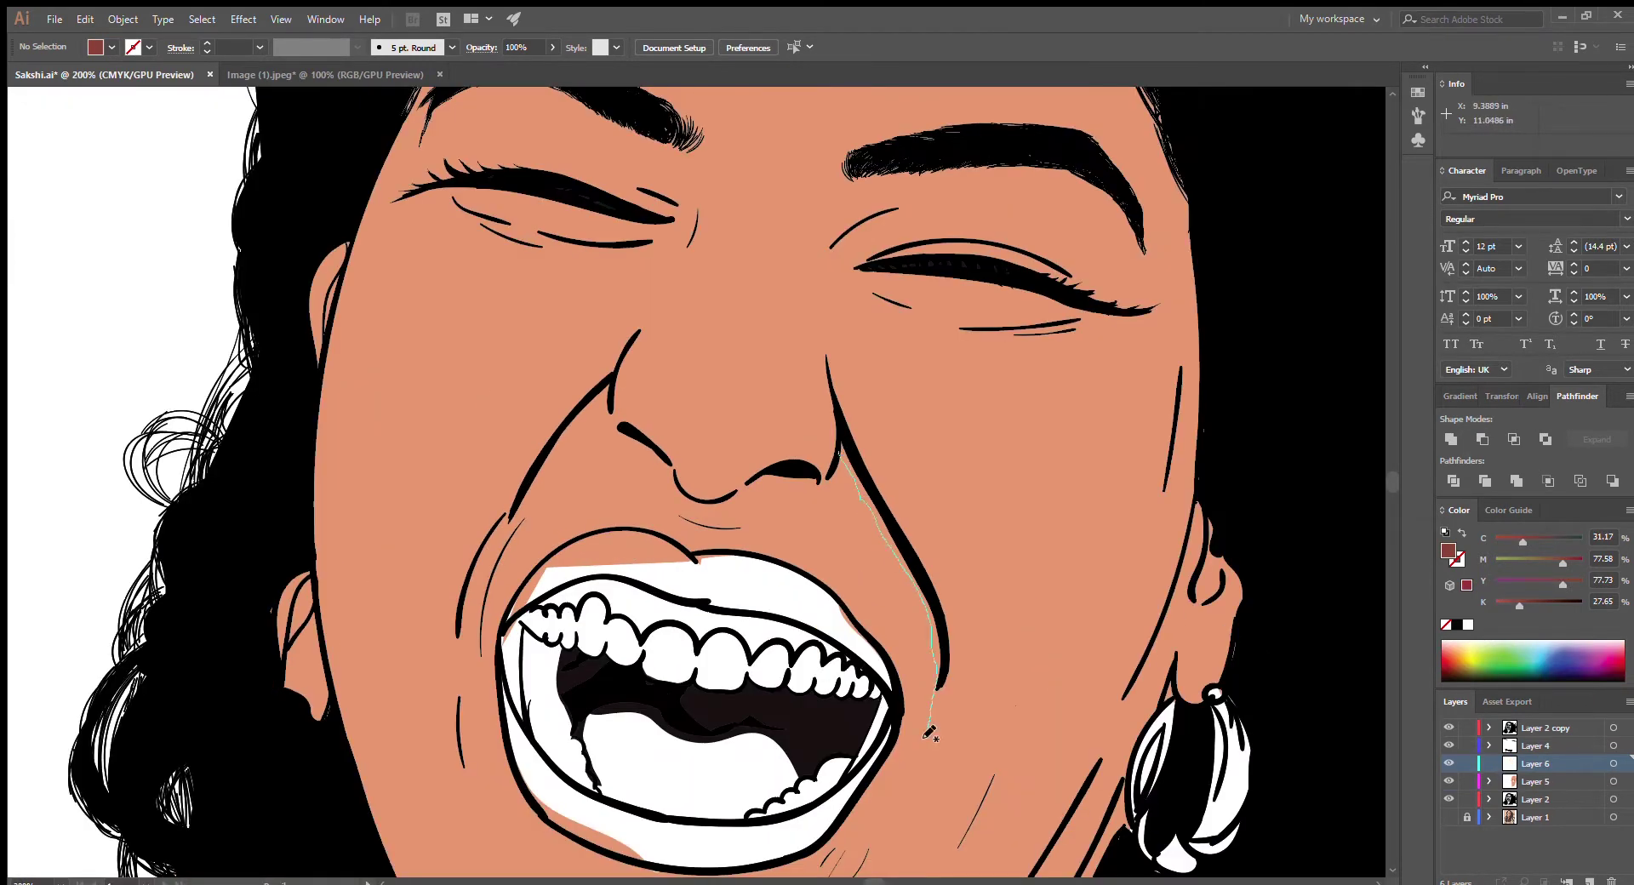
# Add dark red shadow along the nose-to-mouth line and under the nostril
pyautogui.moveTo(930, 732); pyautogui.dragTo(931, 724)
pyautogui.moveTo(491, 569); pyautogui.dragTo(492, 569)
pyautogui.scroll(-4, 489, 349)
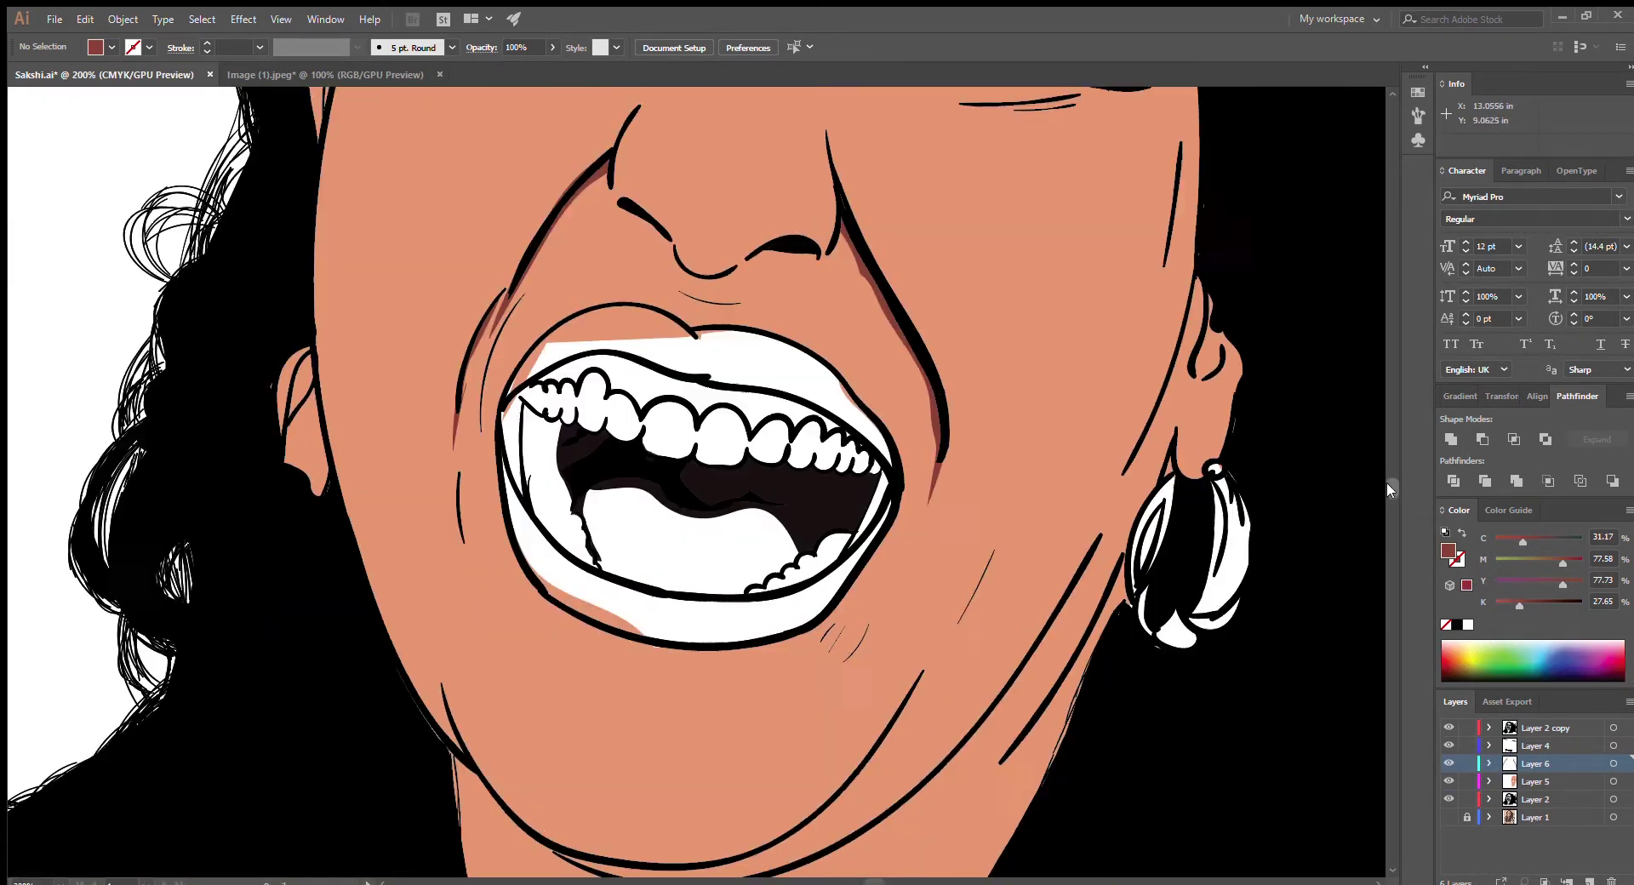
pyautogui.scroll(-6, 489, 349)
pyautogui.scroll(10, 489, 349)
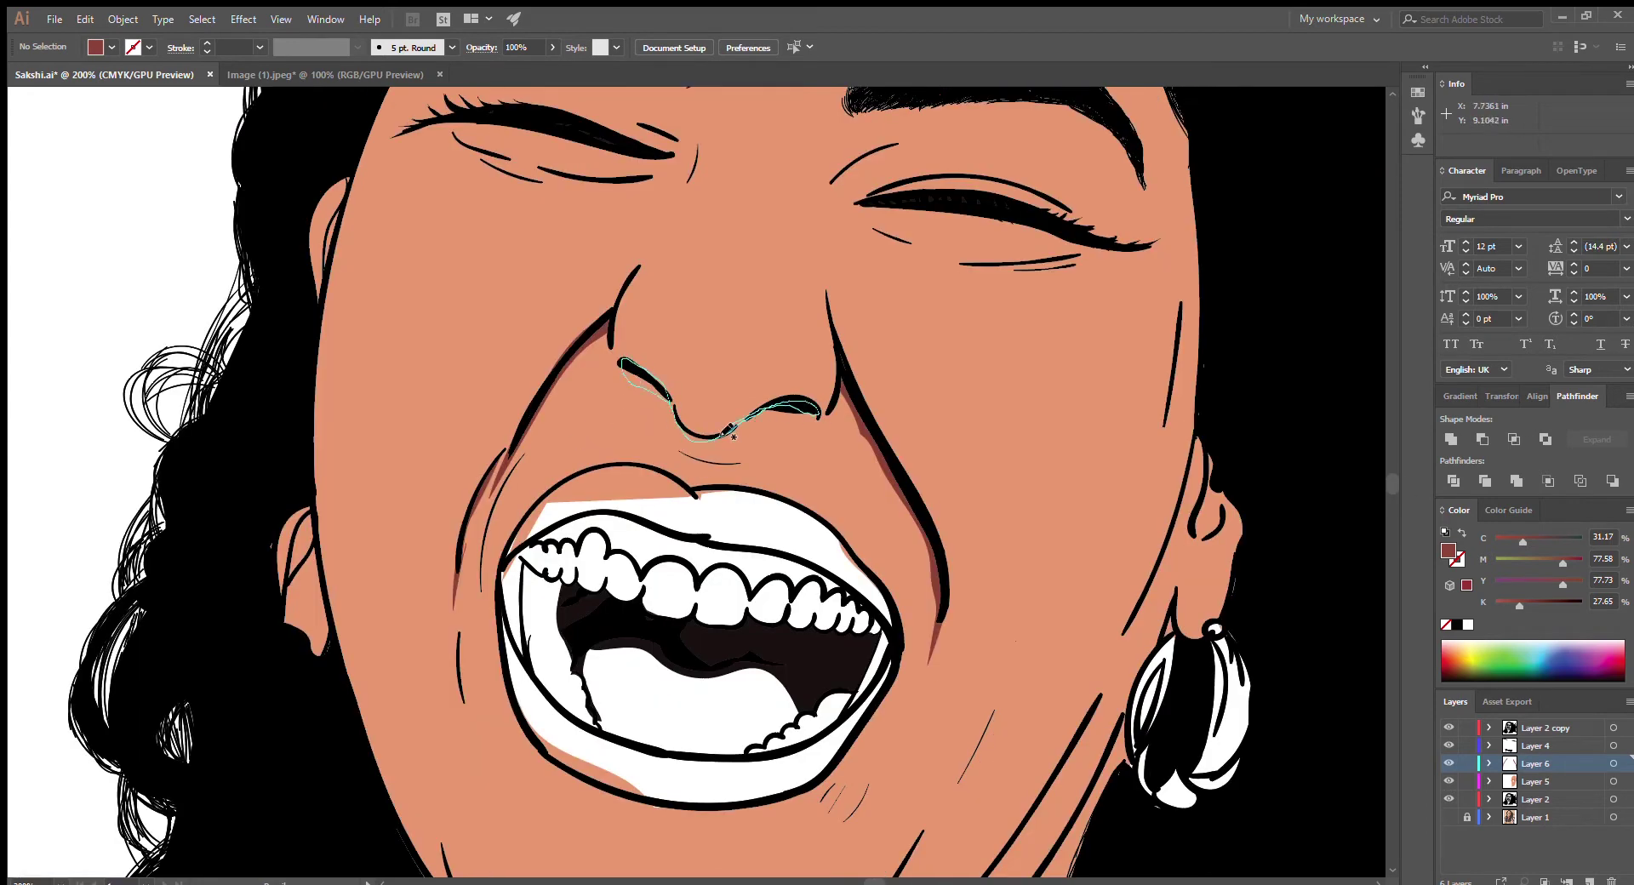
pyautogui.moveTo(621, 360)
pyautogui.mouseDown()
pyautogui.moveTo(664, 395)
pyautogui.moveTo(749, 421)
pyautogui.moveTo(775, 400)
pyautogui.mouseUp()
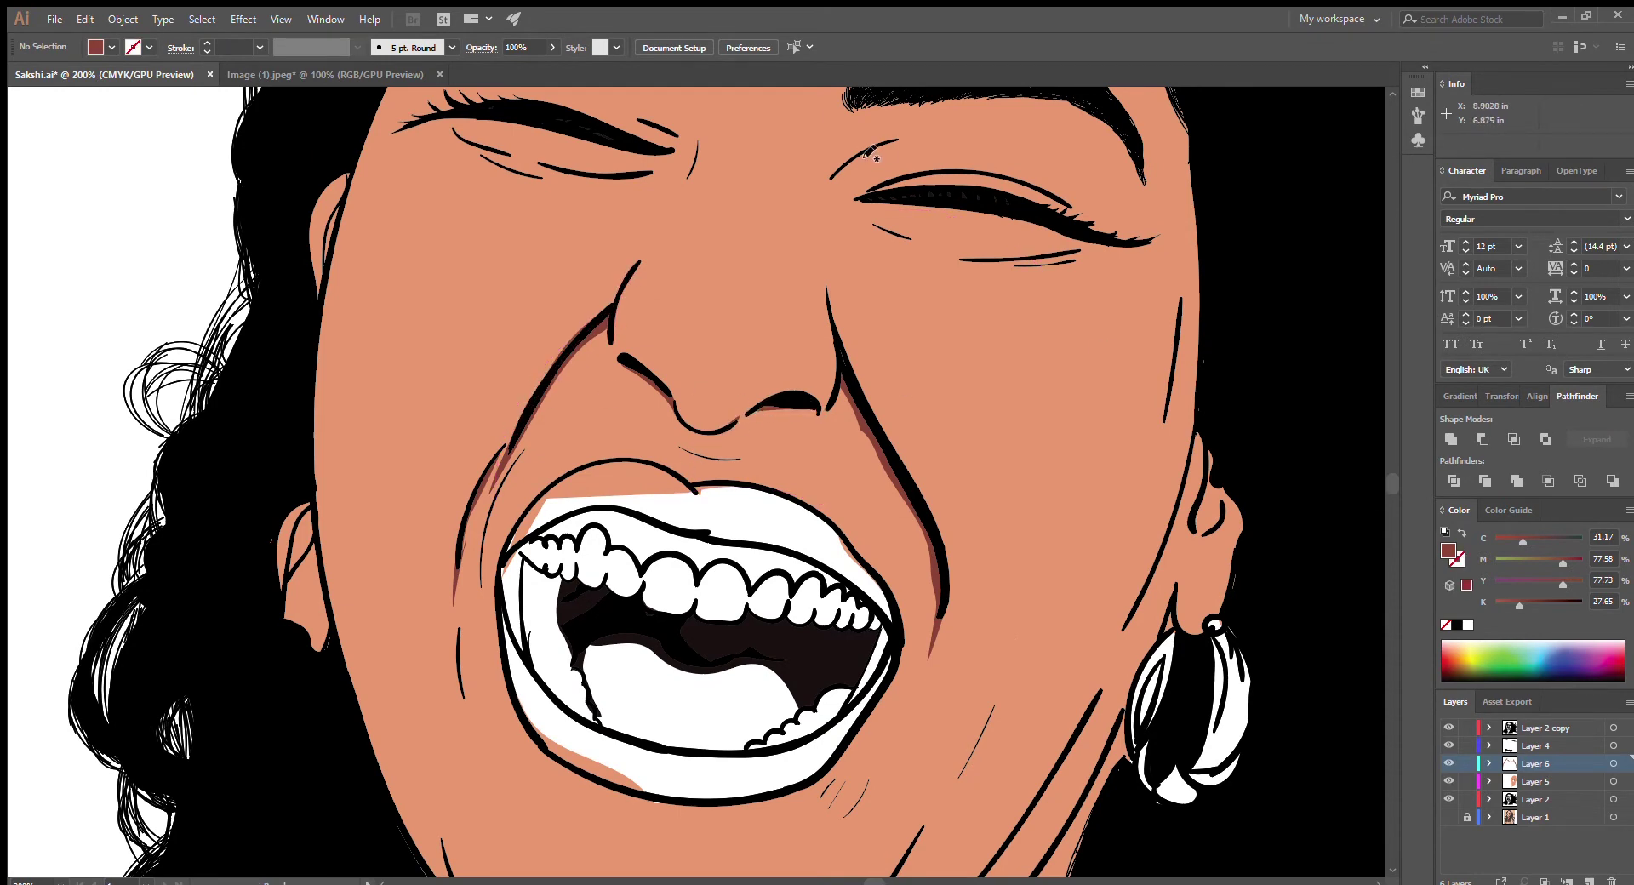
# Shade the eye corner, upper eyelid crease and inside and edge of the ear in dark red
pyautogui.moveTo(851, 201); pyautogui.dragTo(859, 197)
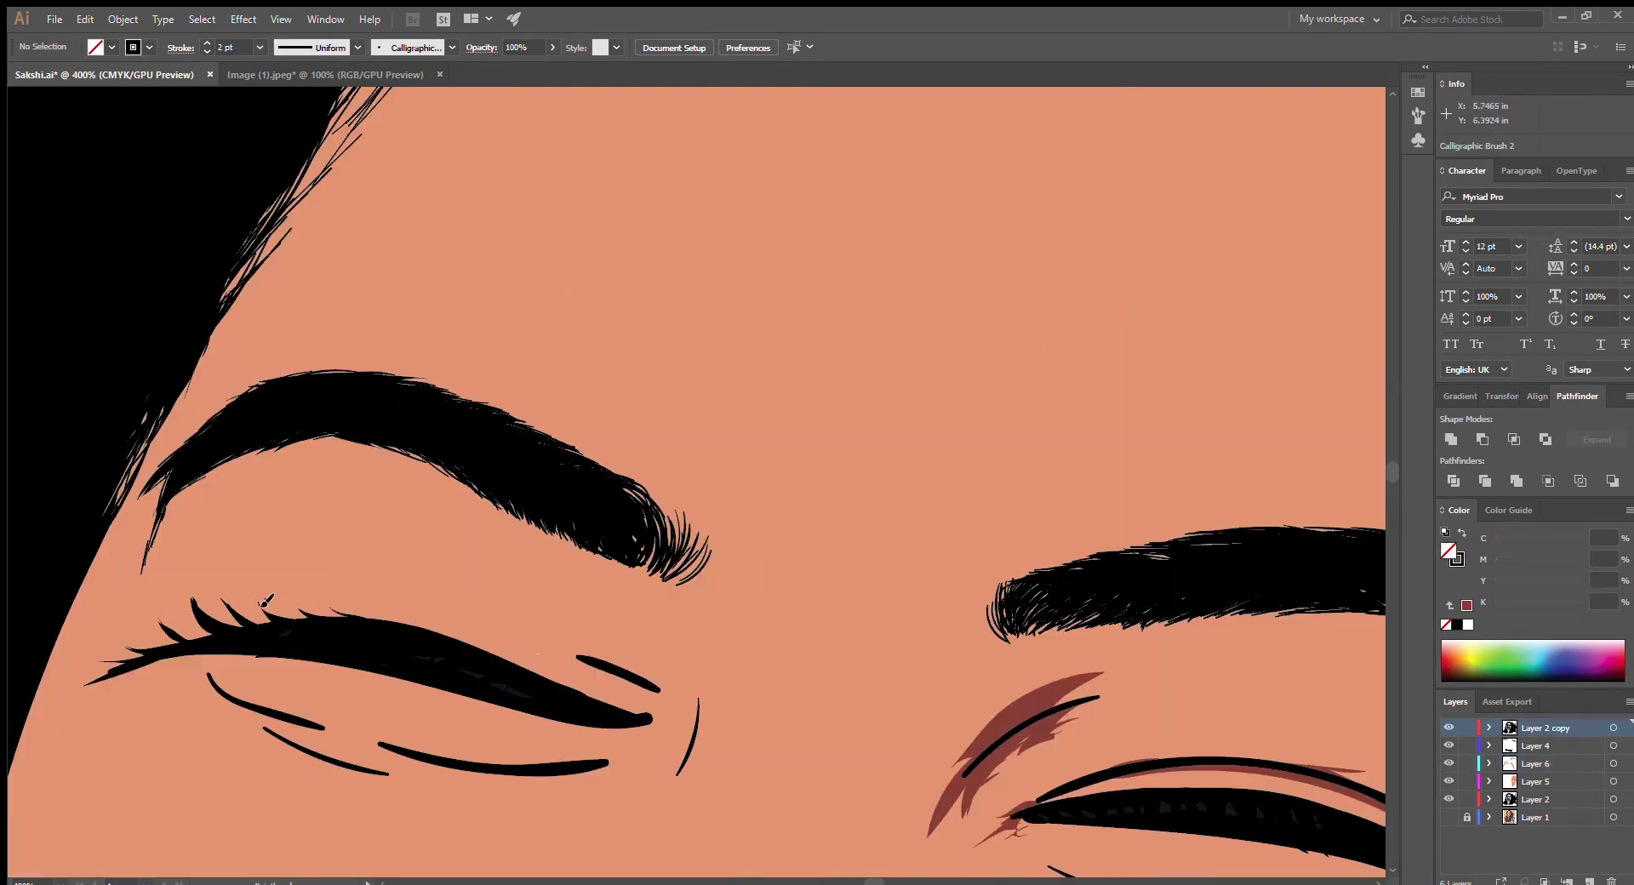
pyautogui.moveTo(315, 596)
pyautogui.mouseDown()
pyautogui.moveTo(387, 561)
pyautogui.moveTo(667, 636)
pyautogui.mouseUp()
pyautogui.scroll(-5, 1385, 487)
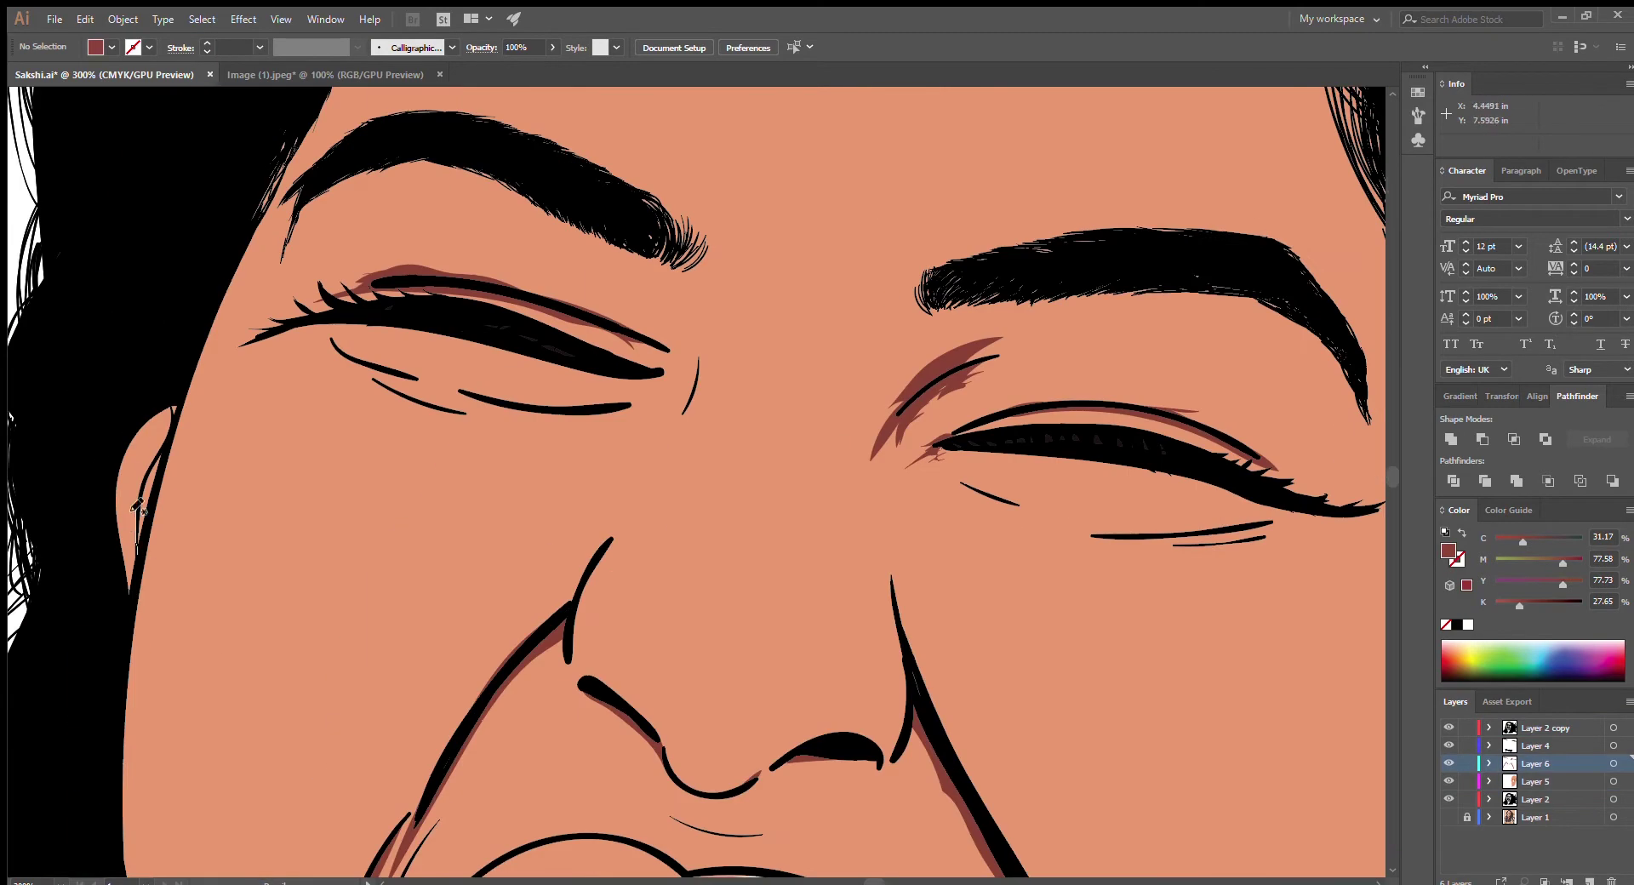
pyautogui.scroll(-8, 1383, 484)
pyautogui.hscroll(10, 1383, 483)
pyautogui.moveTo(917, 422); pyautogui.dragTo(916, 418)
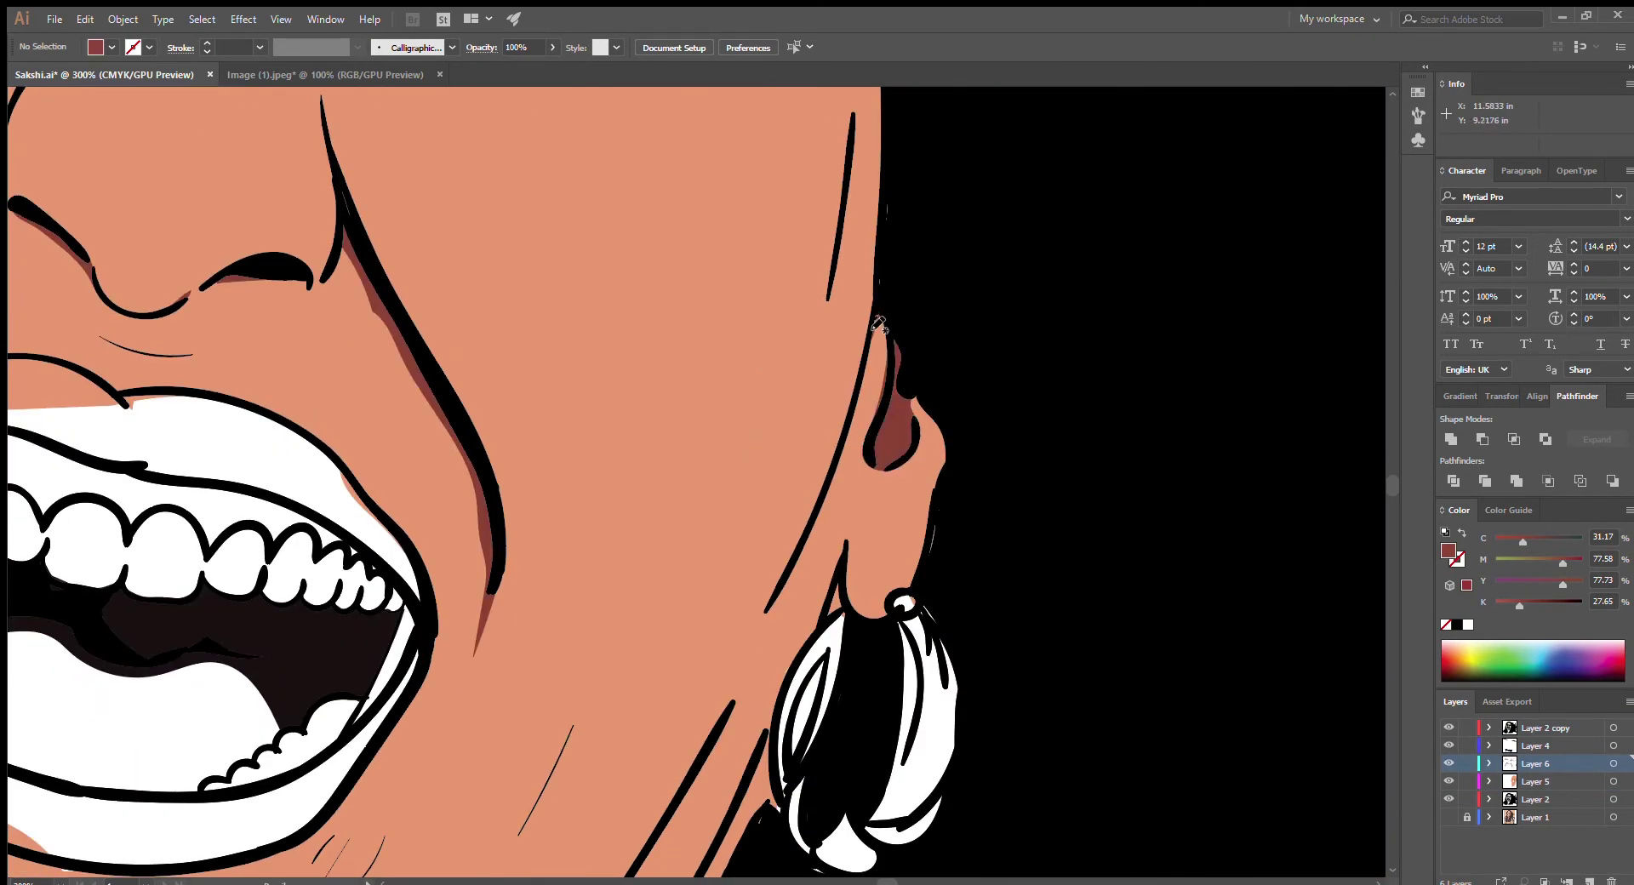
pyautogui.moveTo(776, 581); pyautogui.dragTo(776, 604)
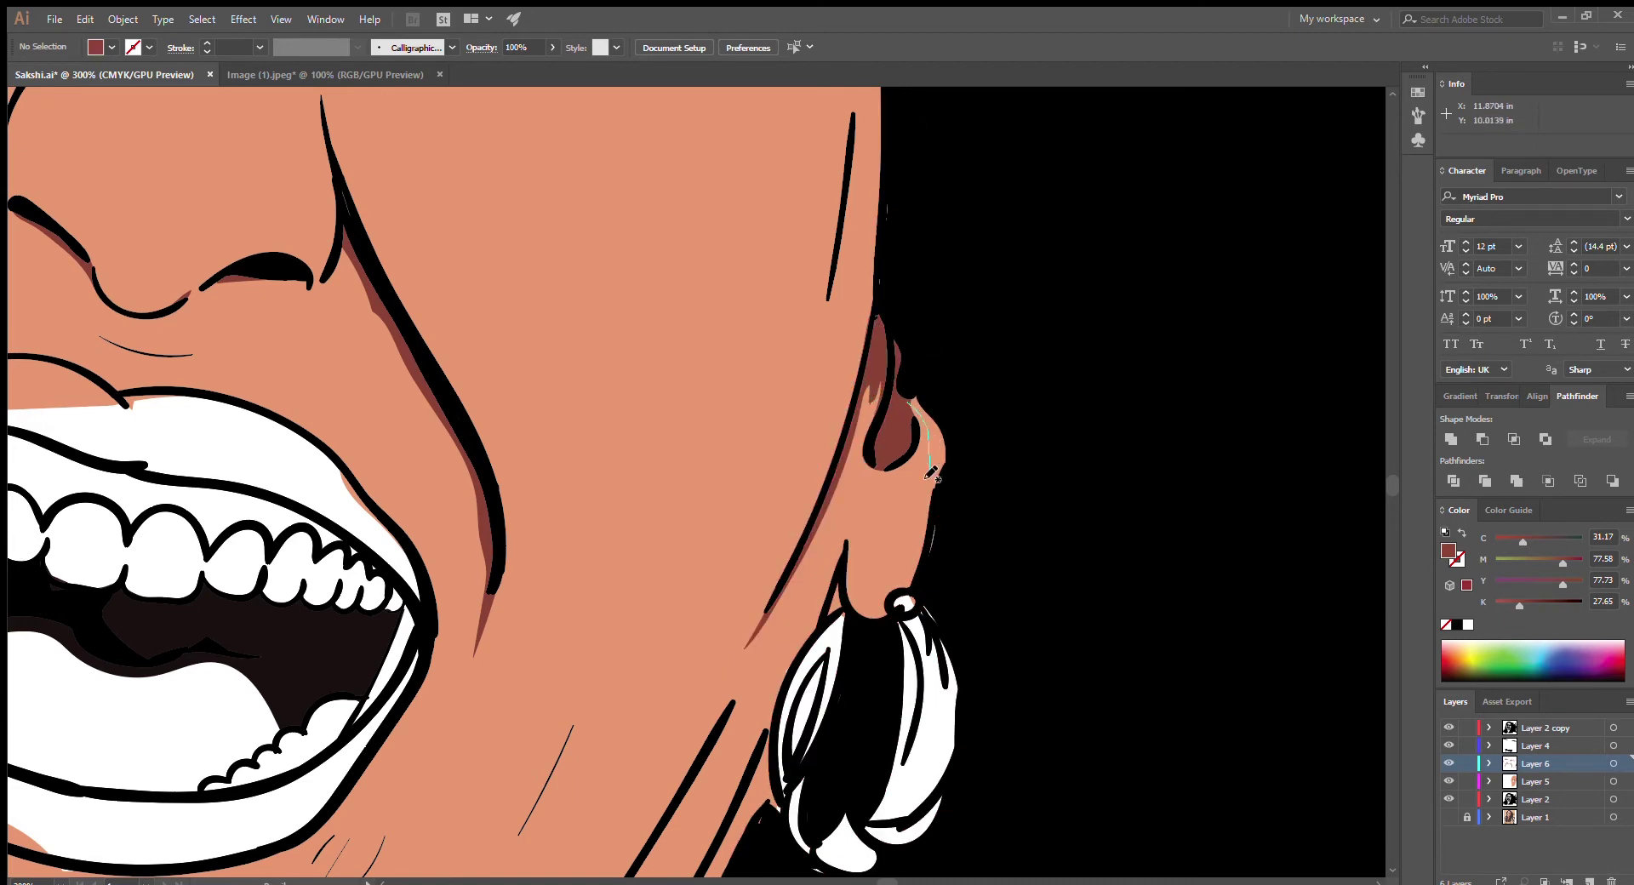
pyautogui.moveTo(930, 474); pyautogui.dragTo(883, 566)
# Shade the jawline under the chin and the hairline on both sides in dark red
pyautogui.scroll(-3, 874, 574)
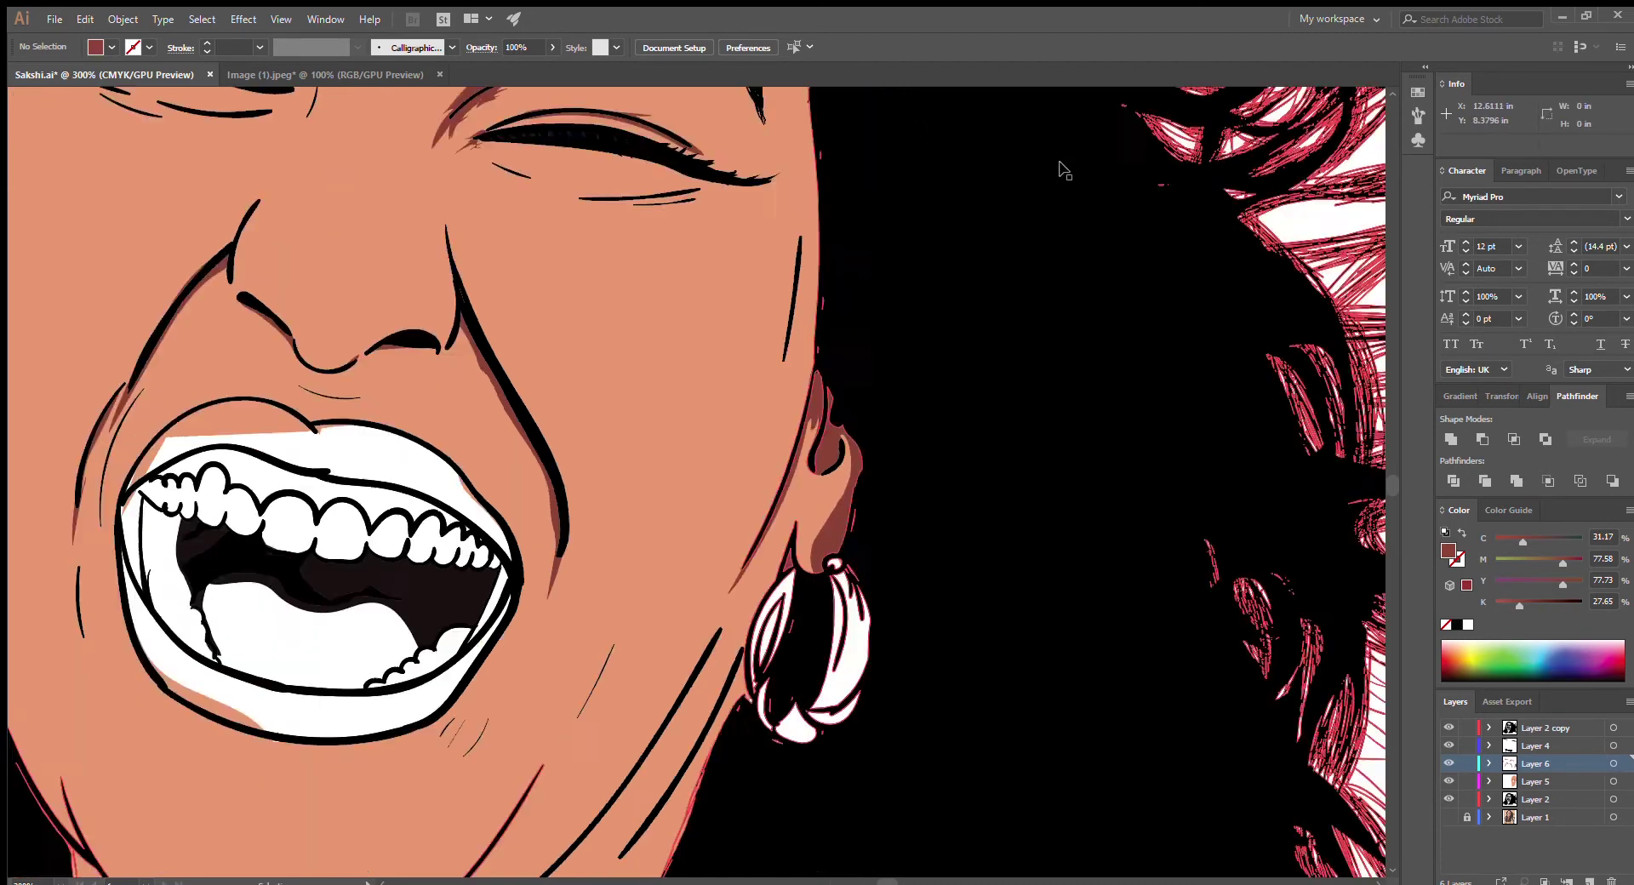
pyautogui.scroll(-5, 1058, 164)
pyautogui.scroll(2, 561, 426)
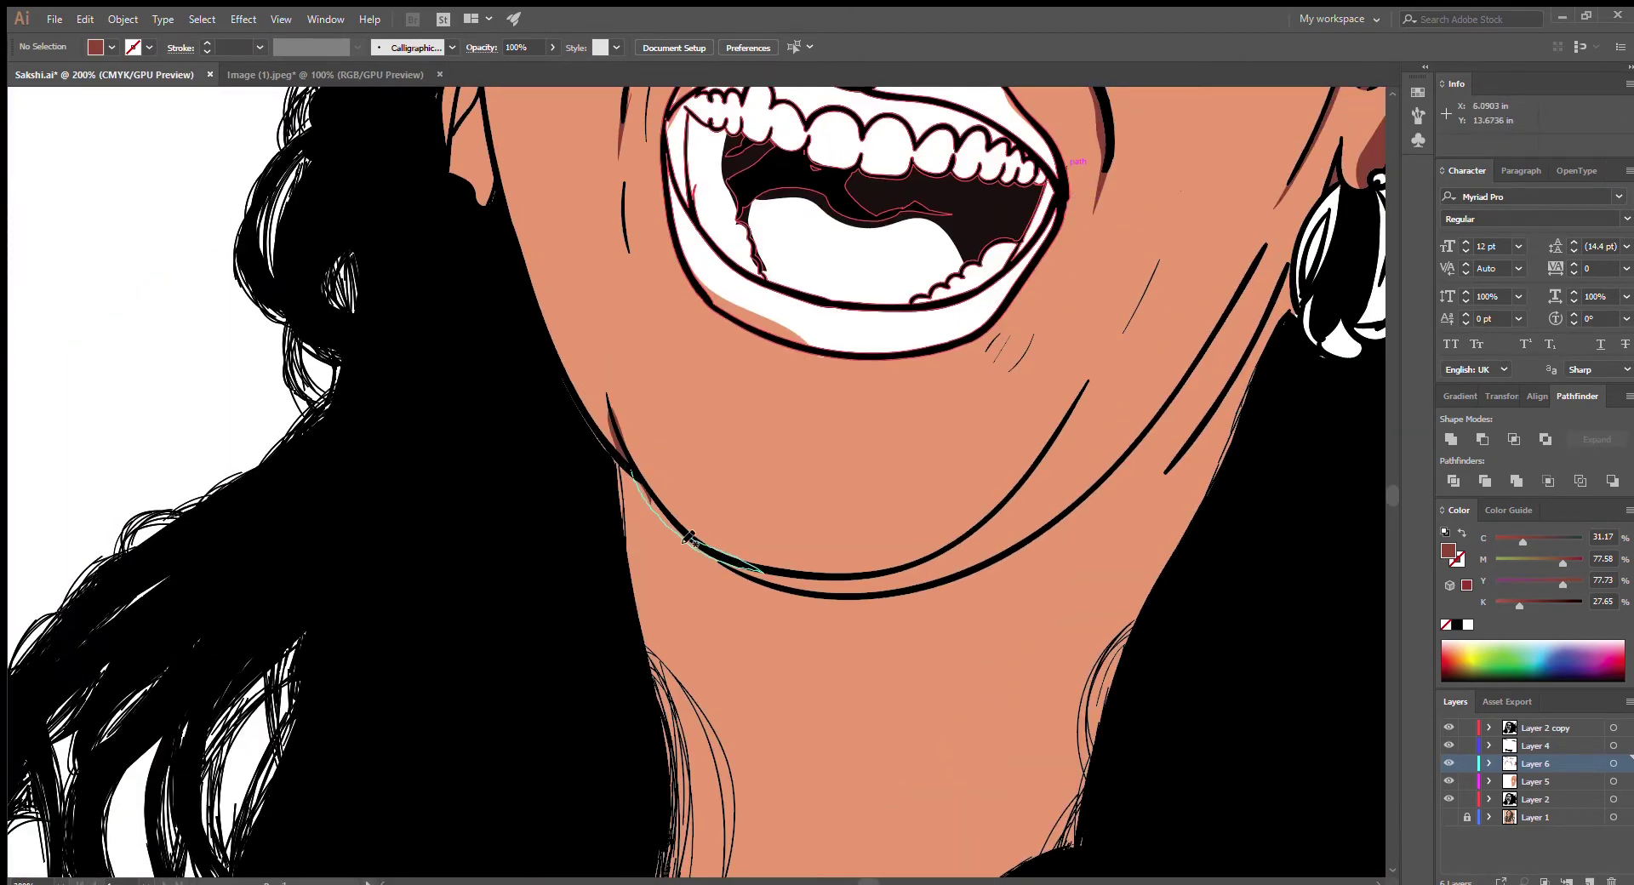
pyautogui.moveTo(691, 538); pyautogui.dragTo(713, 538)
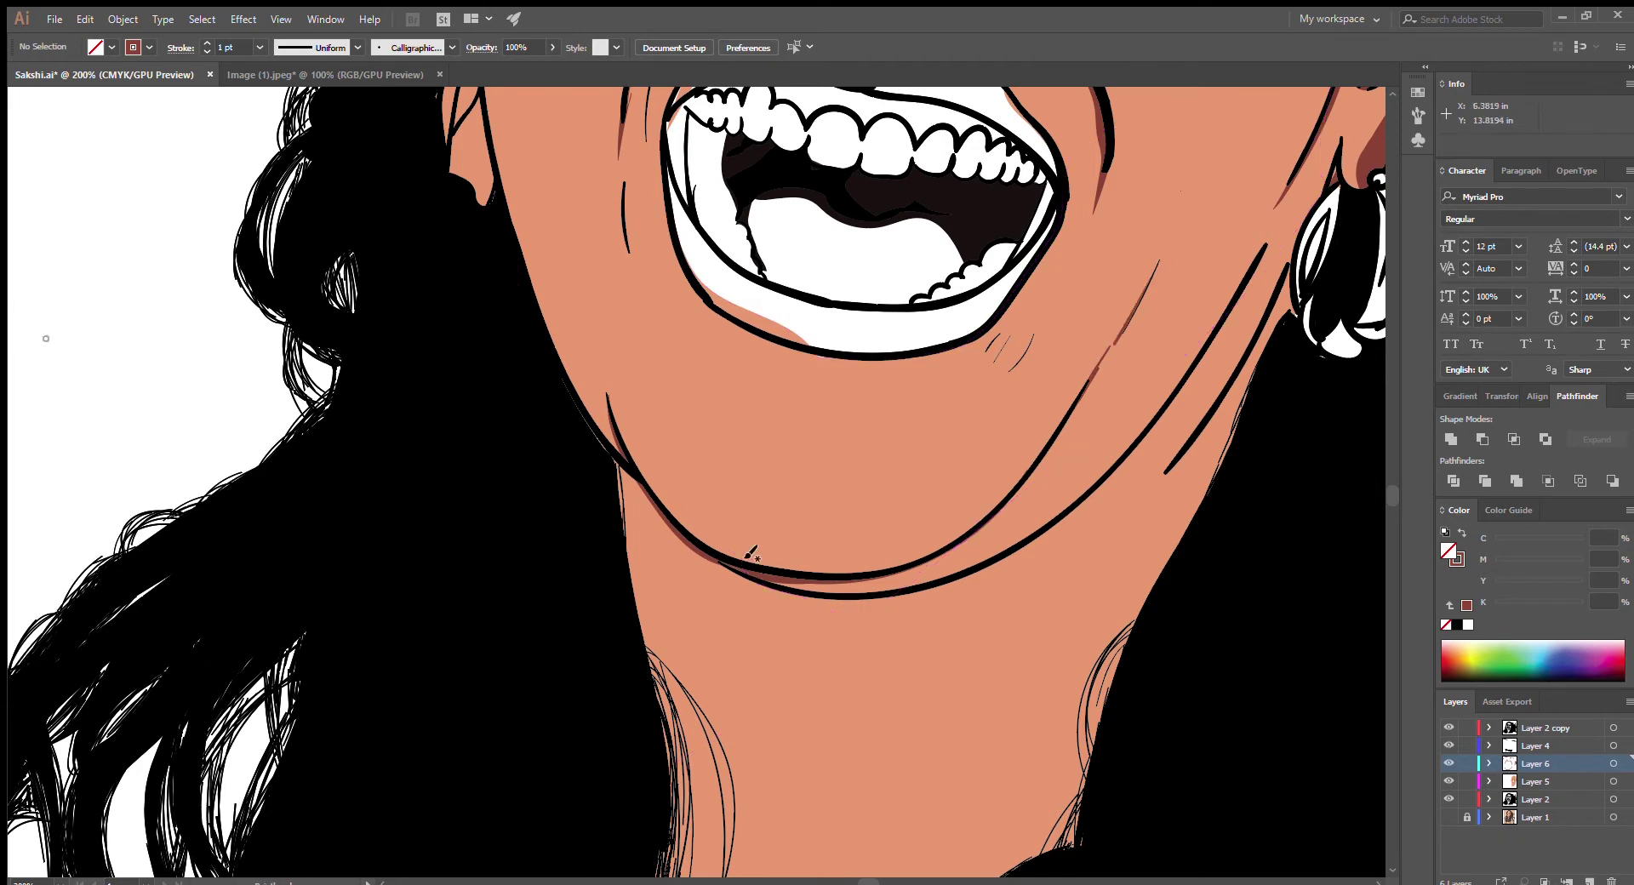
pyautogui.scroll(10, 851, 426)
pyautogui.scroll(3, 851, 425)
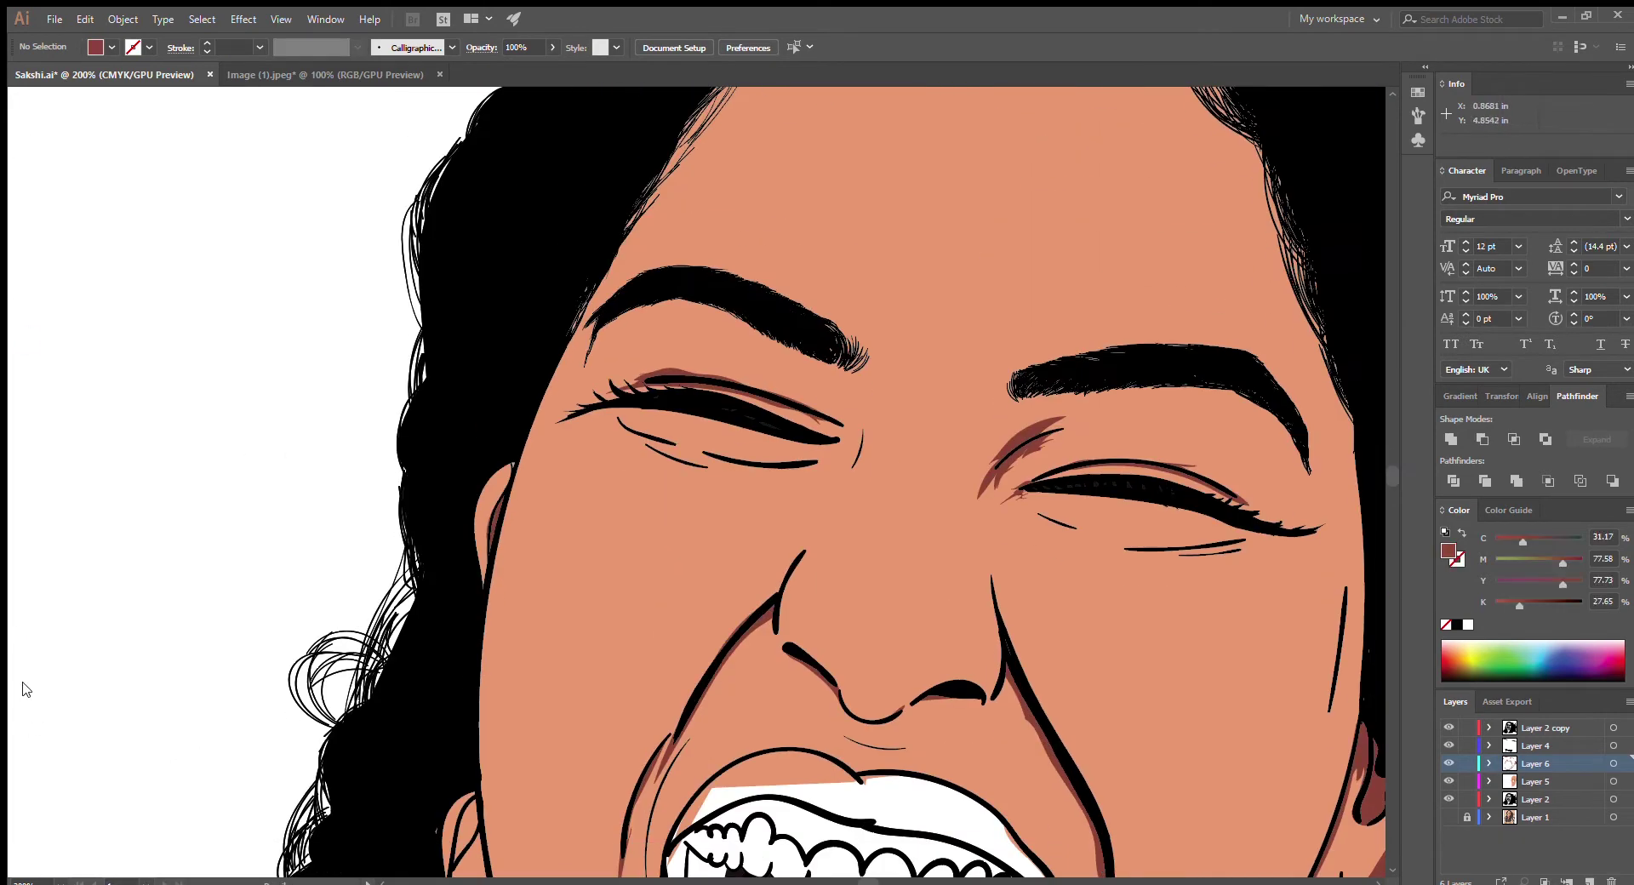
pyautogui.scroll(-2, 851, 426)
pyautogui.moveTo(415, 372)
pyautogui.mouseDown()
pyautogui.moveTo(546, 179)
pyautogui.moveTo(757, 107)
pyautogui.mouseUp()
pyautogui.scroll(3, 757, 293)
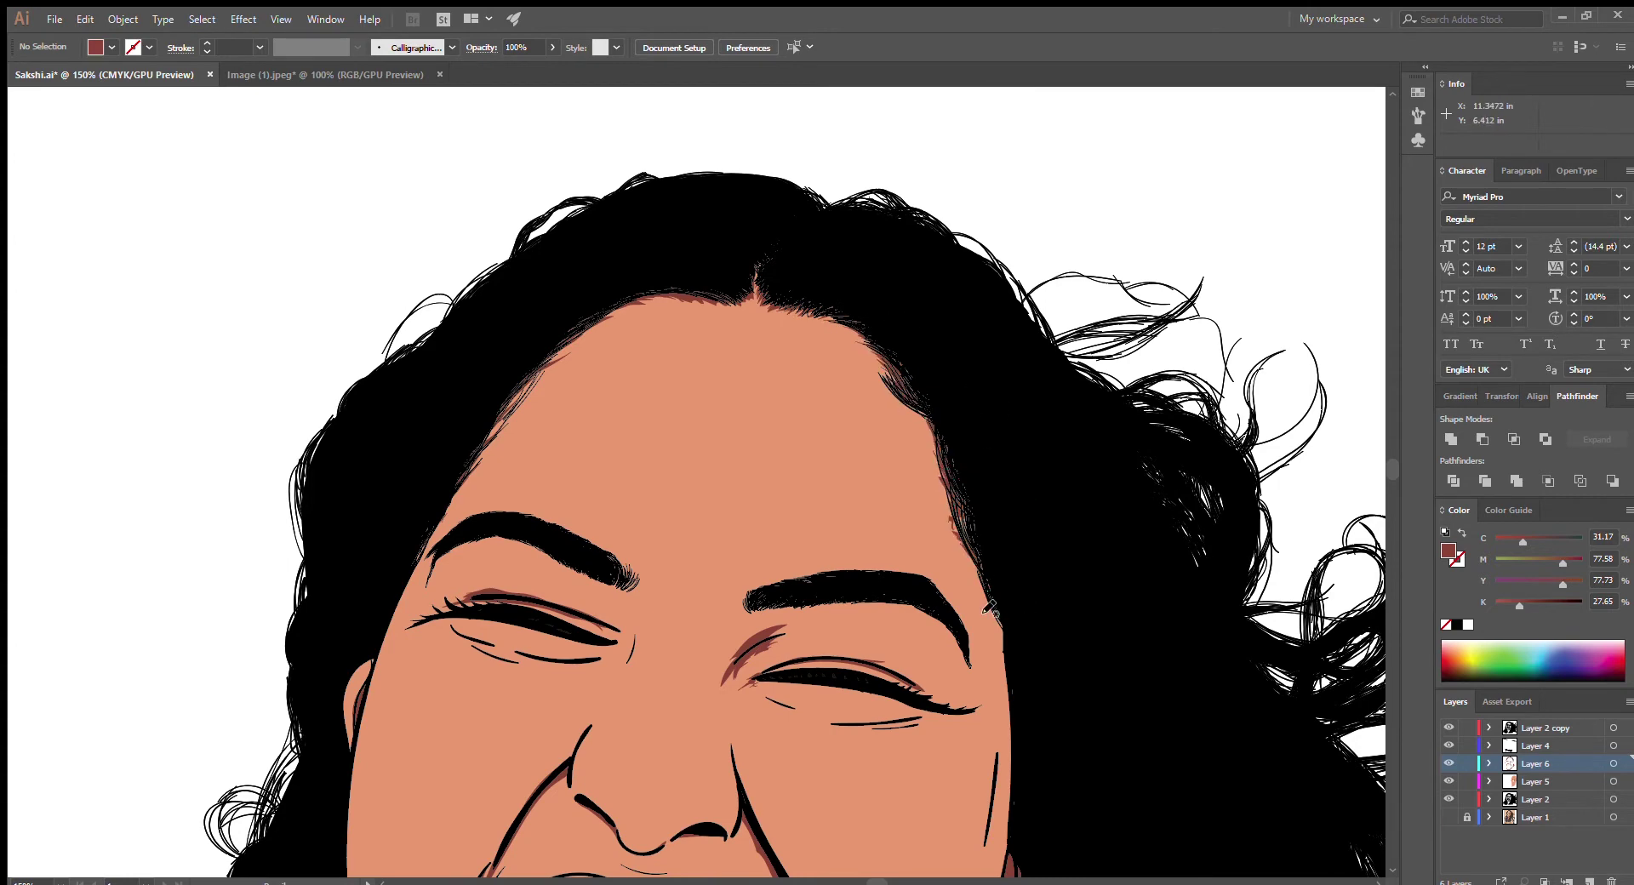
pyautogui.moveTo(781, 315); pyautogui.dragTo(1004, 749)
pyautogui.scroll(-4, 990, 506)
# Add pink shading on the upper and lower eyelids
pyautogui.scroll(2, 1048, 319)
pyautogui.hotkey('ctrl', 'l')
pyautogui.moveTo(455, 444); pyautogui.dragTo(413, 485)
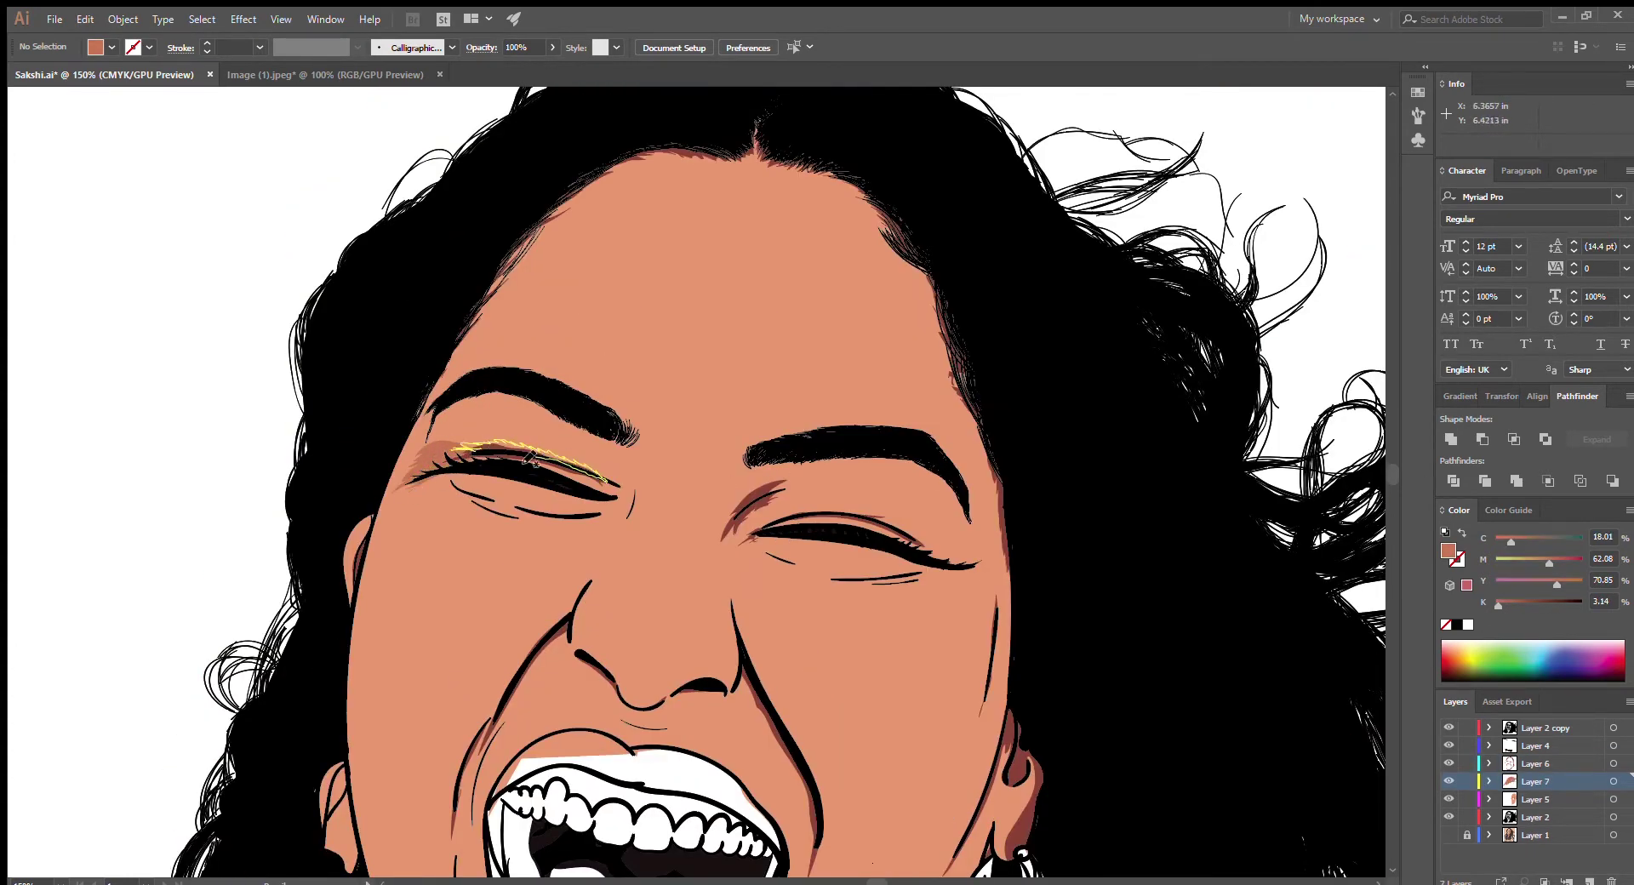
pyautogui.moveTo(531, 459); pyautogui.dragTo(521, 455)
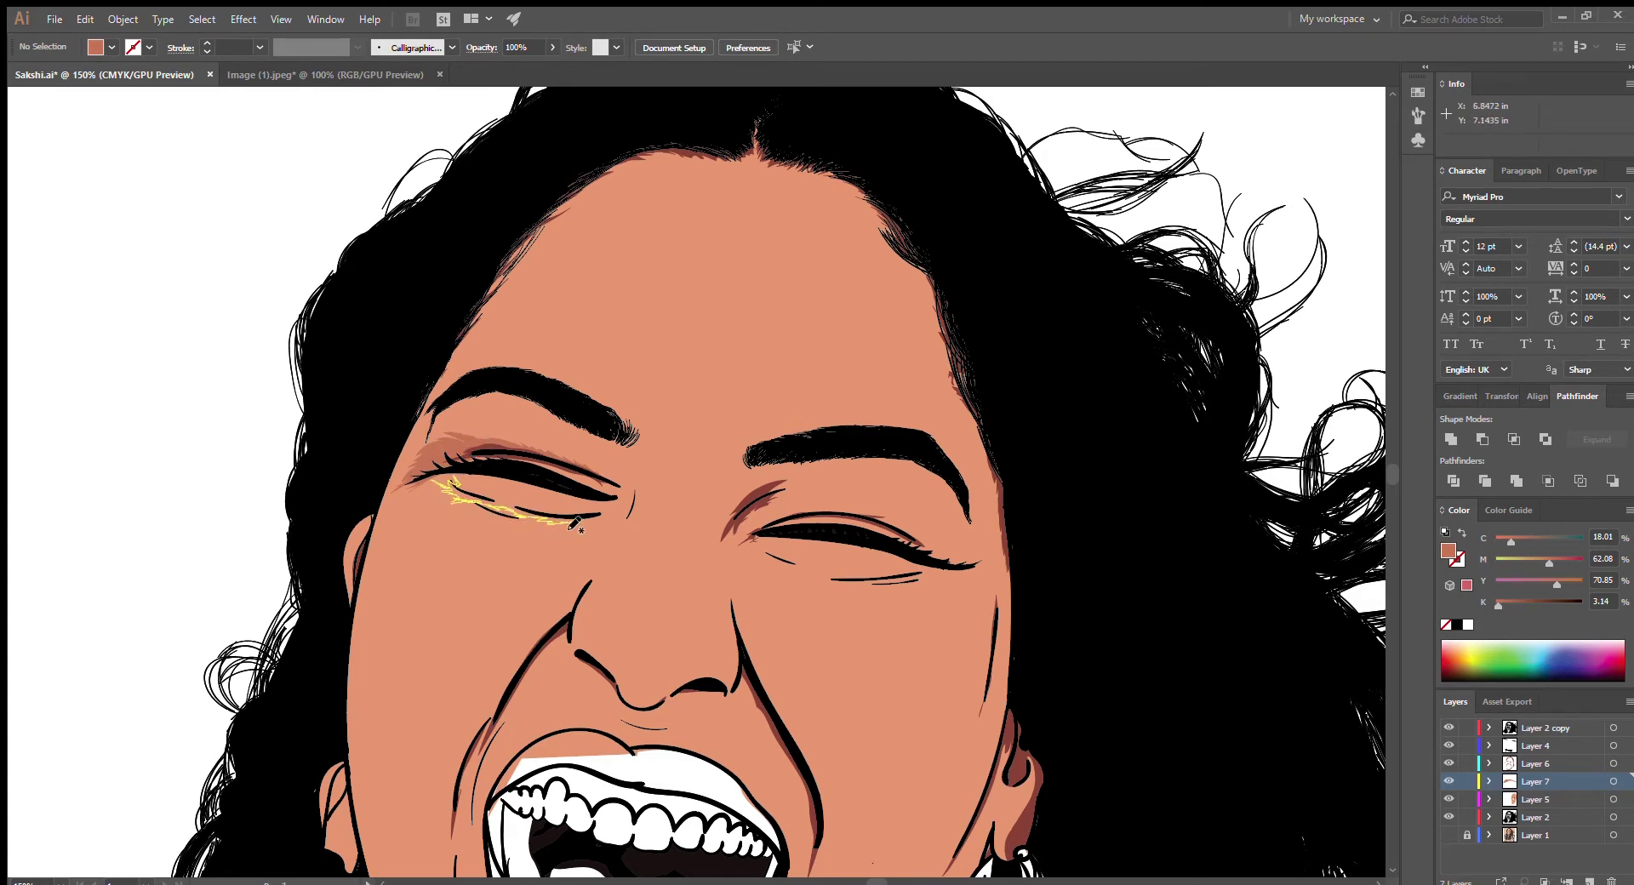
pyautogui.moveTo(575, 524); pyautogui.dragTo(603, 487)
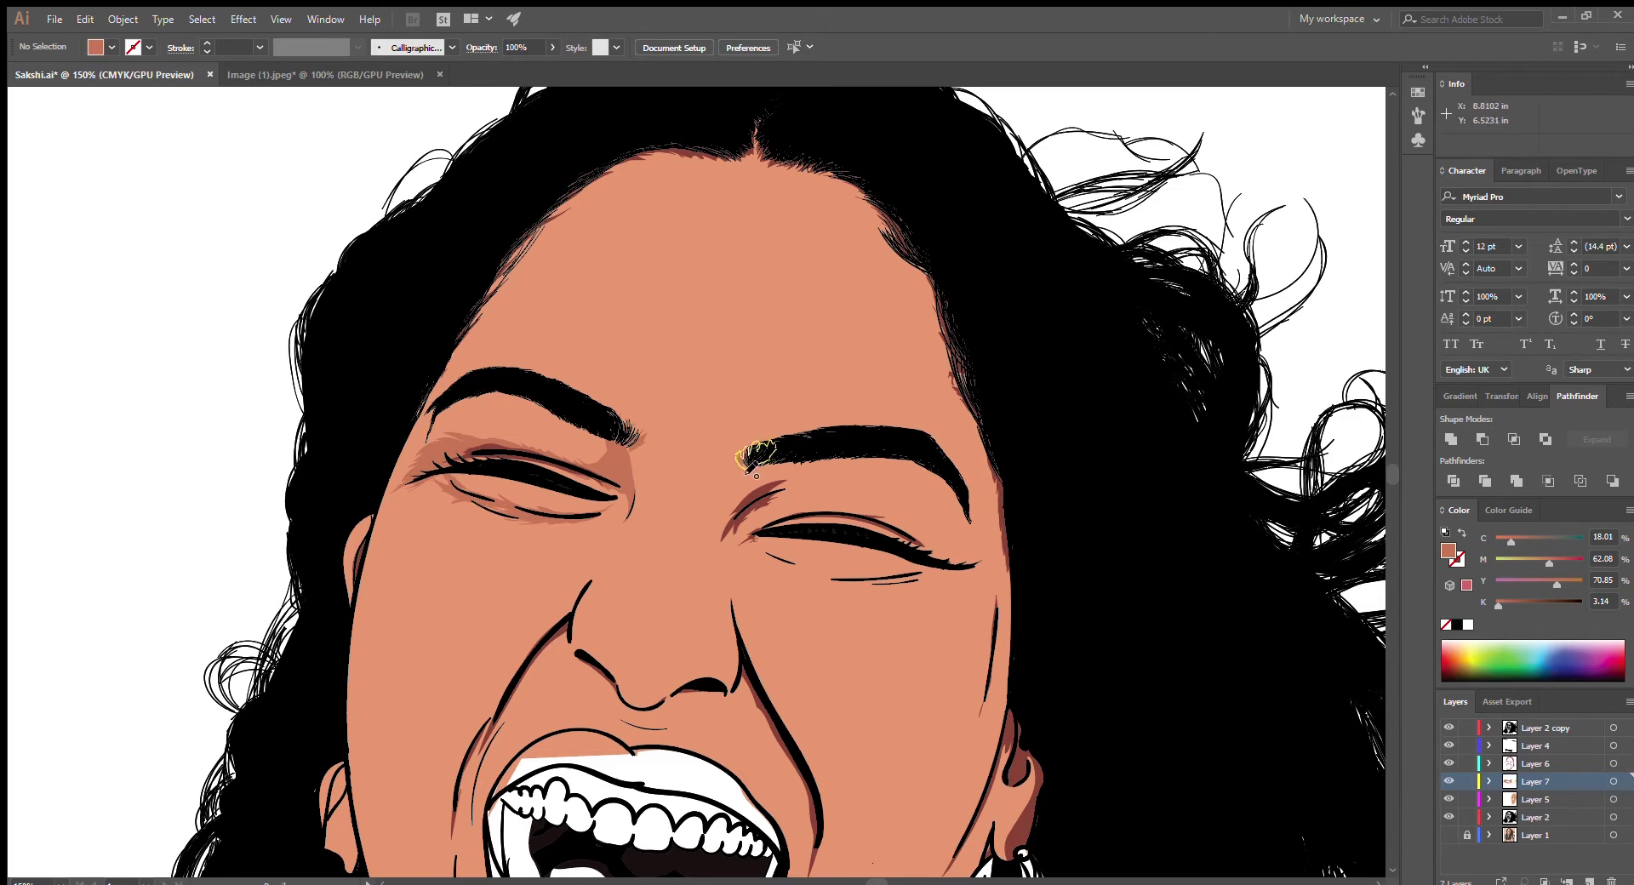
# Shade along the eyebrow and the skin just above the upper eyelid
pyautogui.moveTo(756, 475); pyautogui.dragTo(756, 474)
pyautogui.scroll(-2, 774, 447)
pyautogui.moveTo(881, 402); pyautogui.dragTo(761, 453)
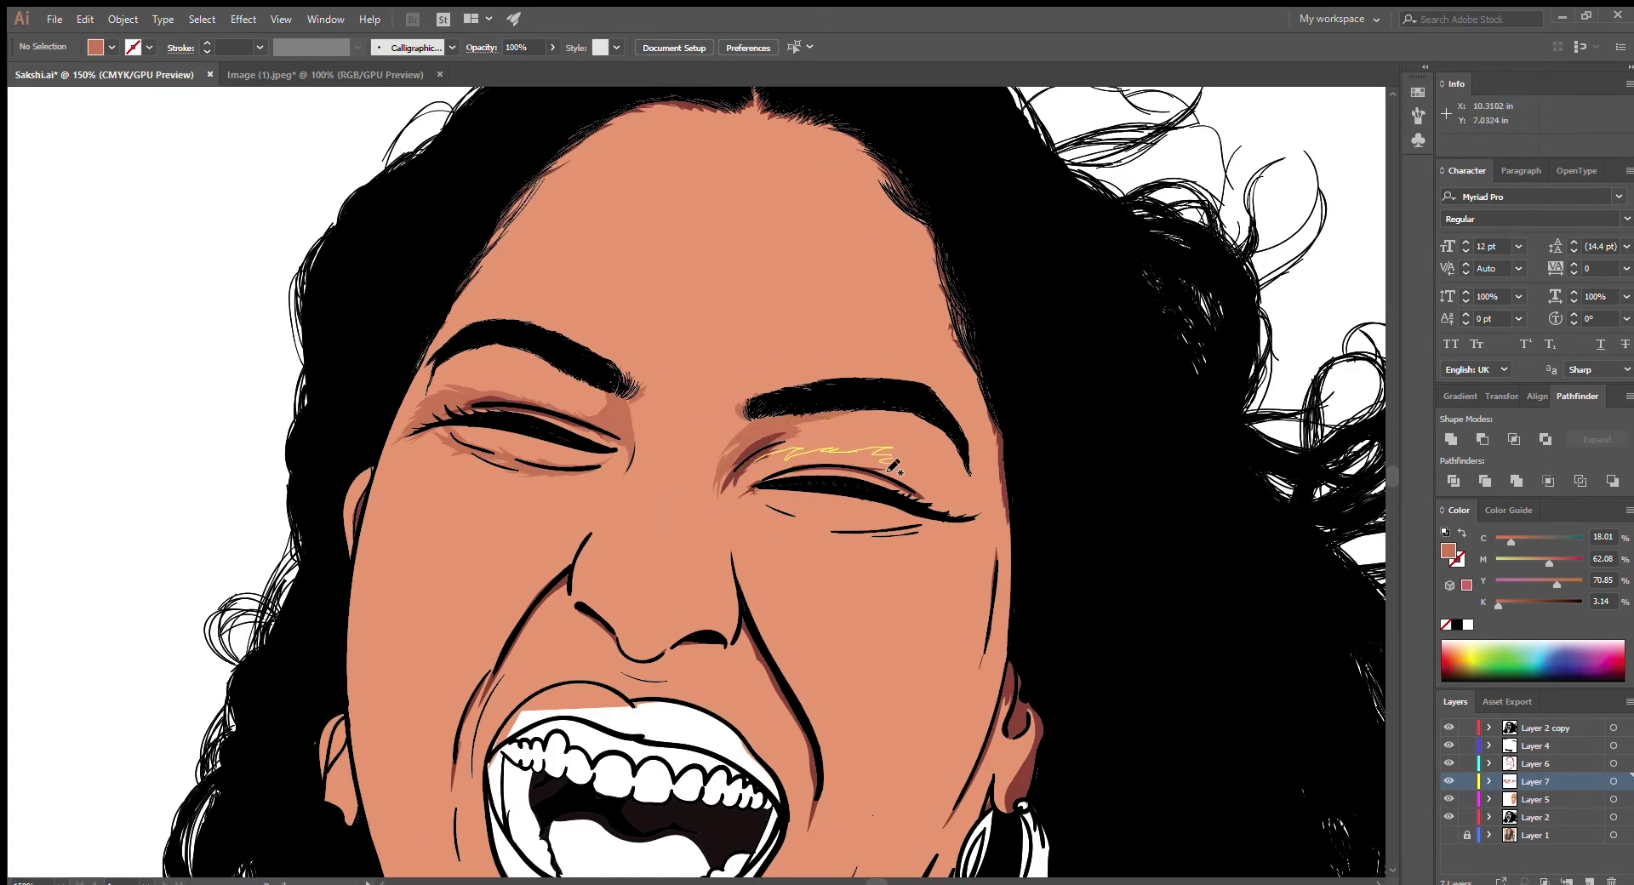
pyautogui.moveTo(892, 465); pyautogui.dragTo(930, 460)
pyautogui.moveTo(800, 467); pyautogui.dragTo(890, 487)
# Shade along the right eye's lower lid
pyautogui.moveTo(557, 385); pyautogui.dragTo(558, 385)
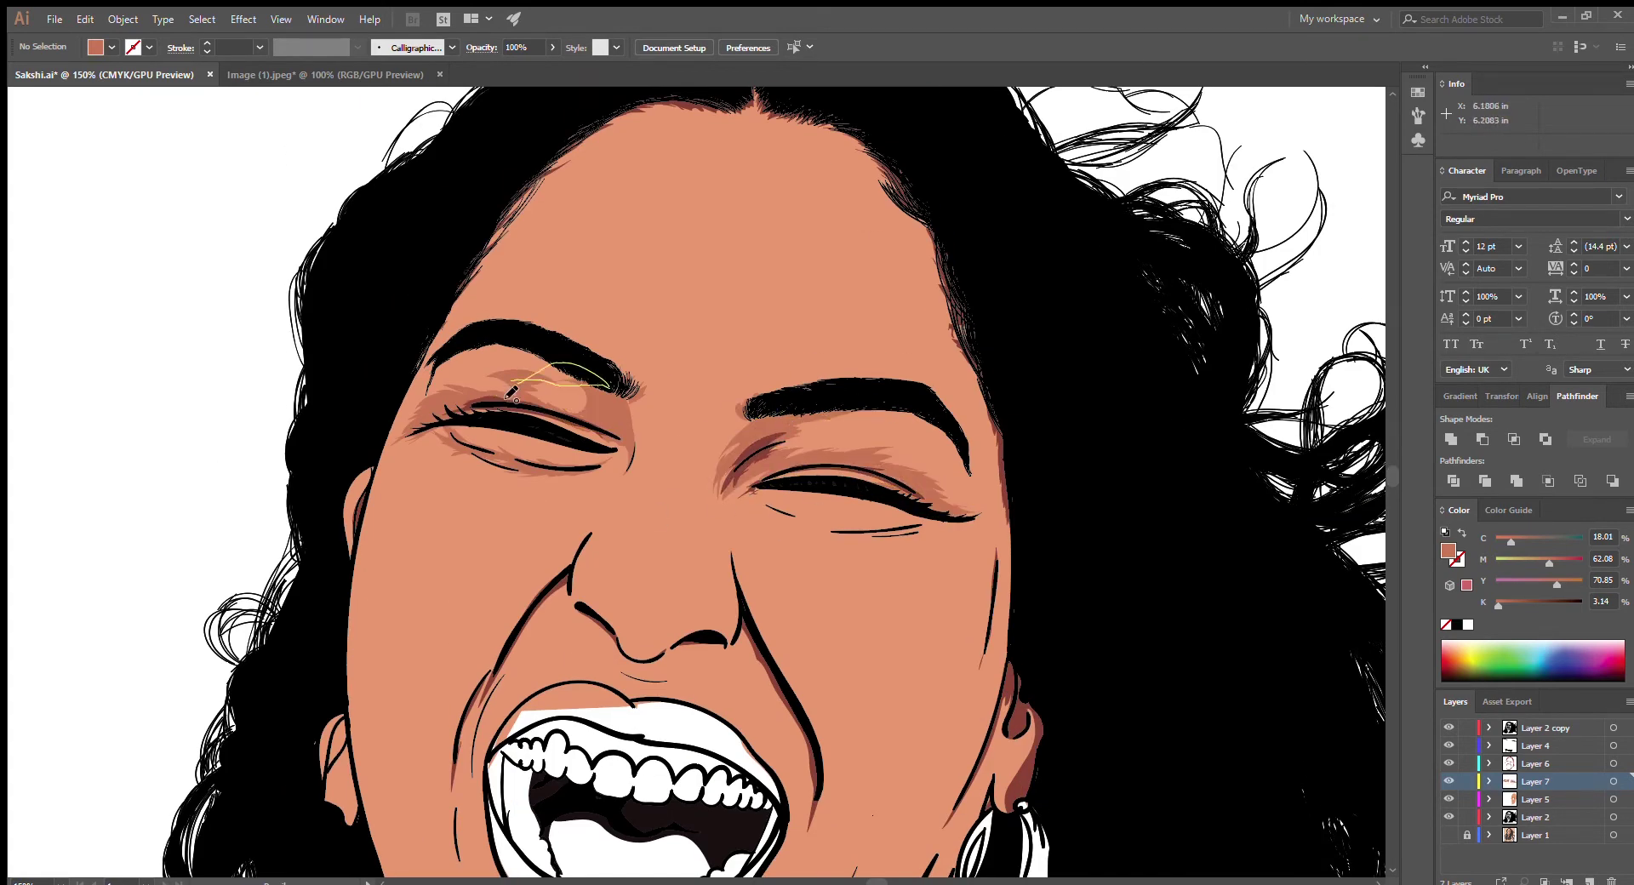
pyautogui.scroll(-2, 766, 425)
pyautogui.moveTo(759, 426); pyautogui.dragTo(851, 470)
pyautogui.moveTo(794, 430); pyautogui.dragTo(819, 444)
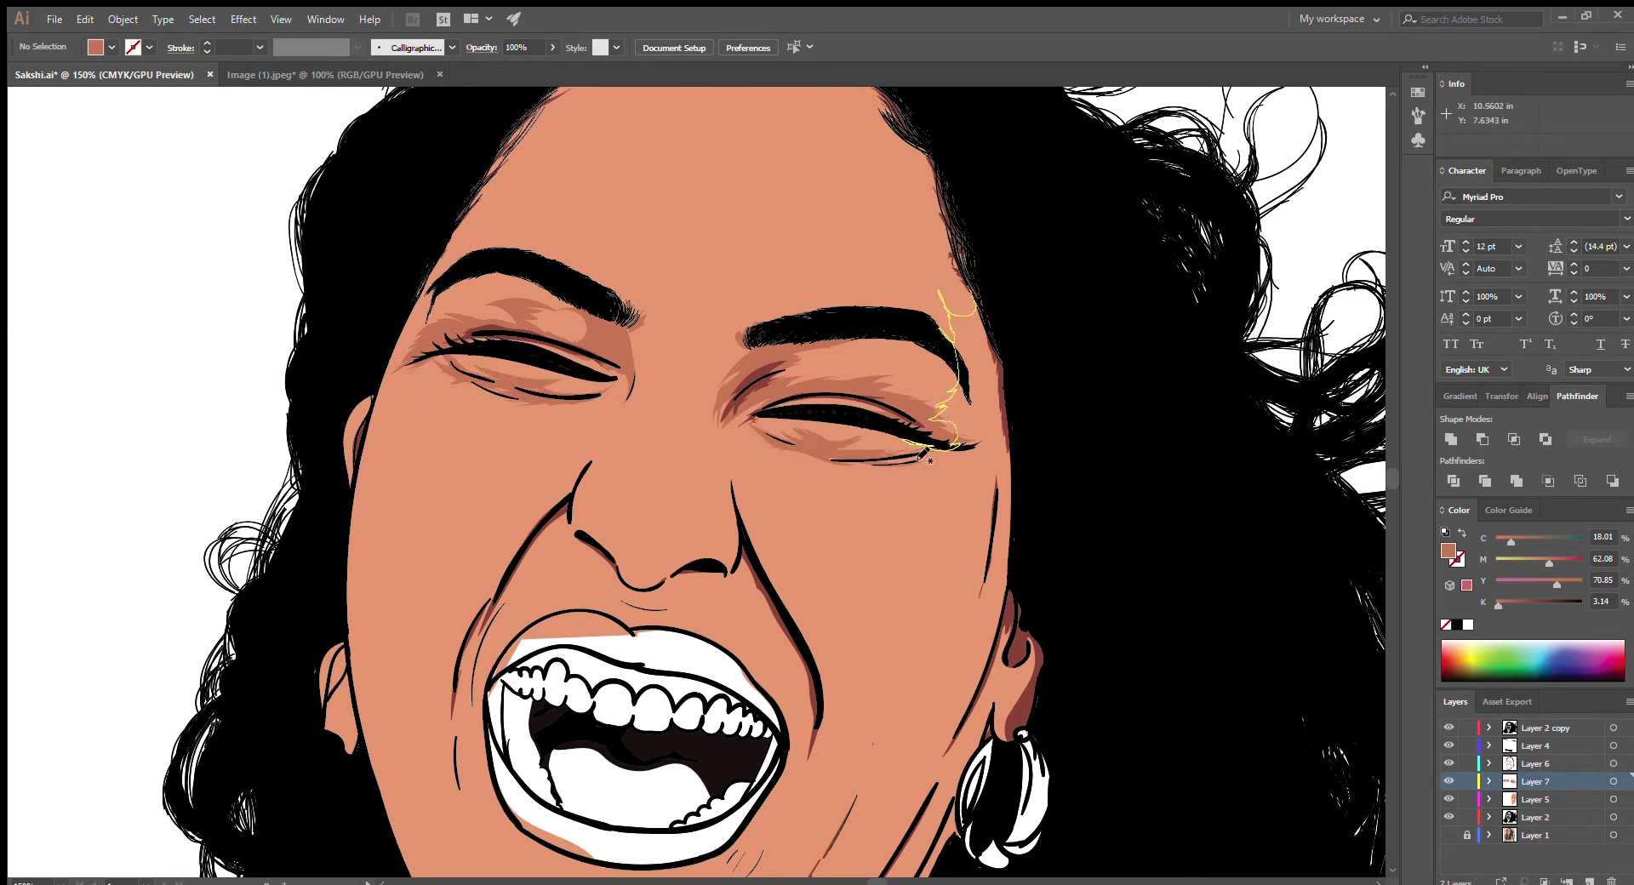
pyautogui.moveTo(923, 456); pyautogui.dragTo(978, 511)
pyautogui.scroll(-4, 1386, 467)
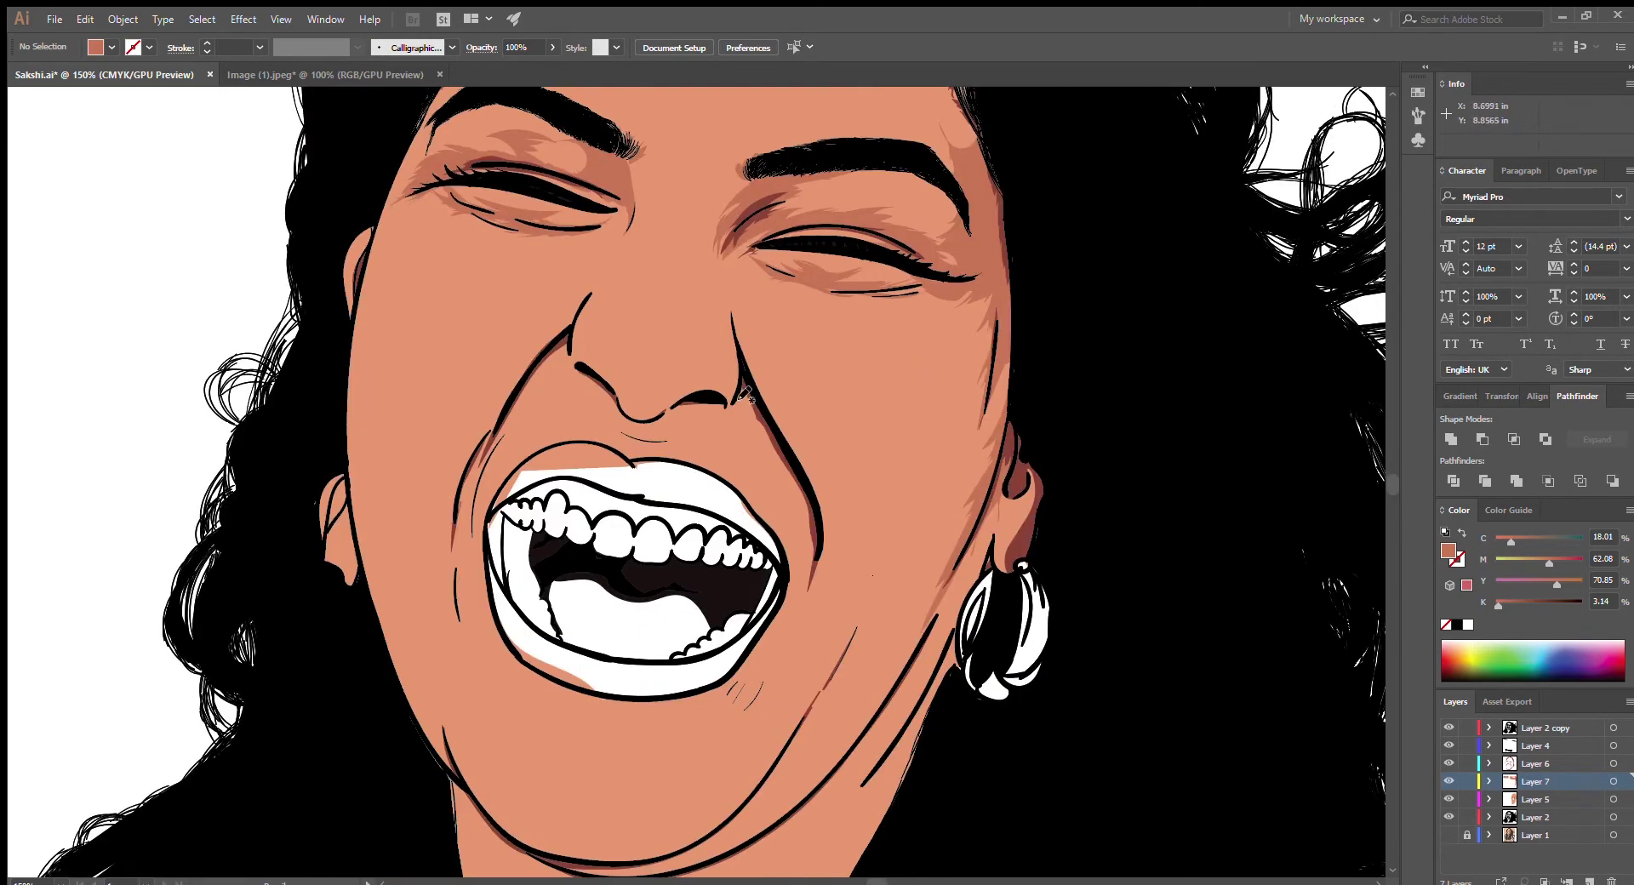
# Shade the nose-to-mouth lines, the ear and the nostril edge
pyautogui.moveTo(798, 492); pyautogui.dragTo(800, 494)
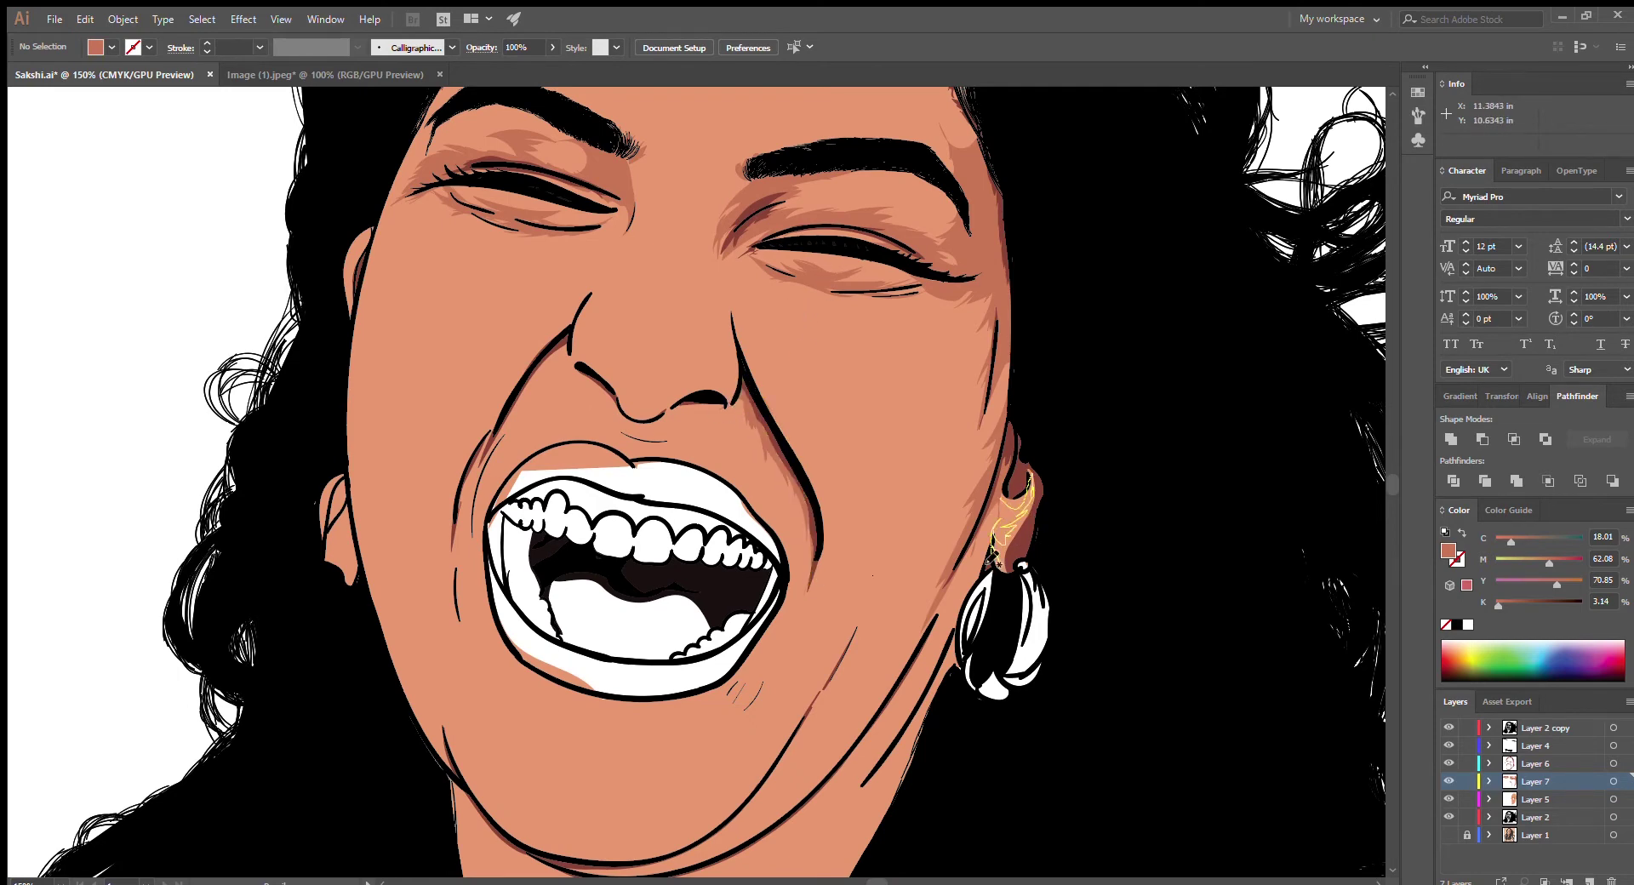
pyautogui.moveTo(990, 558); pyautogui.dragTo(990, 558)
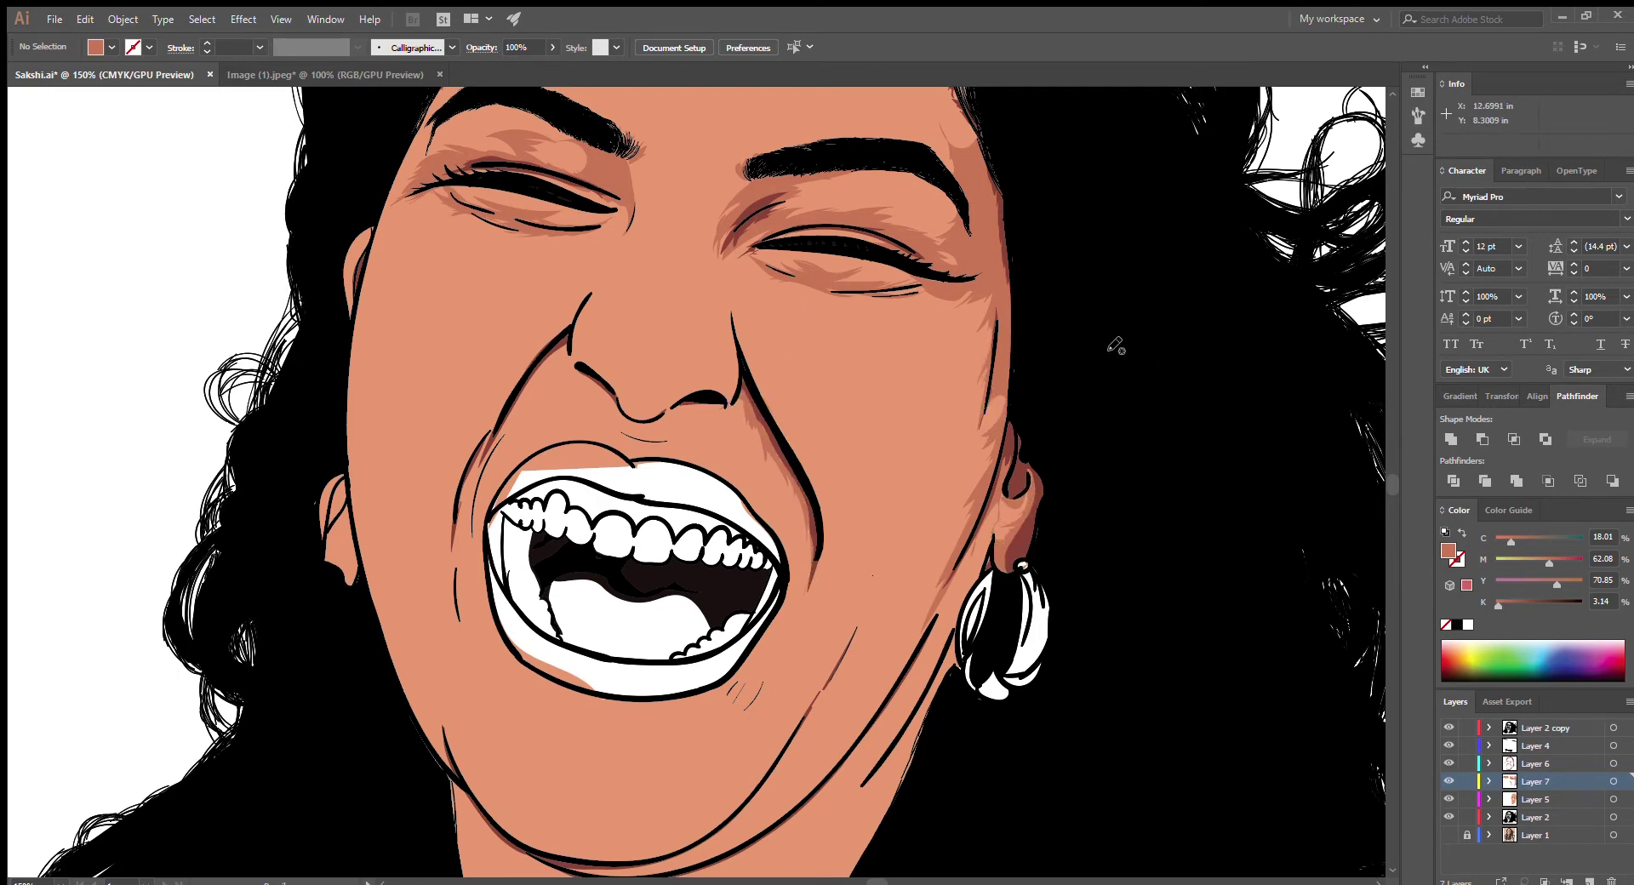
pyautogui.hscroll(-5, 1115, 344)
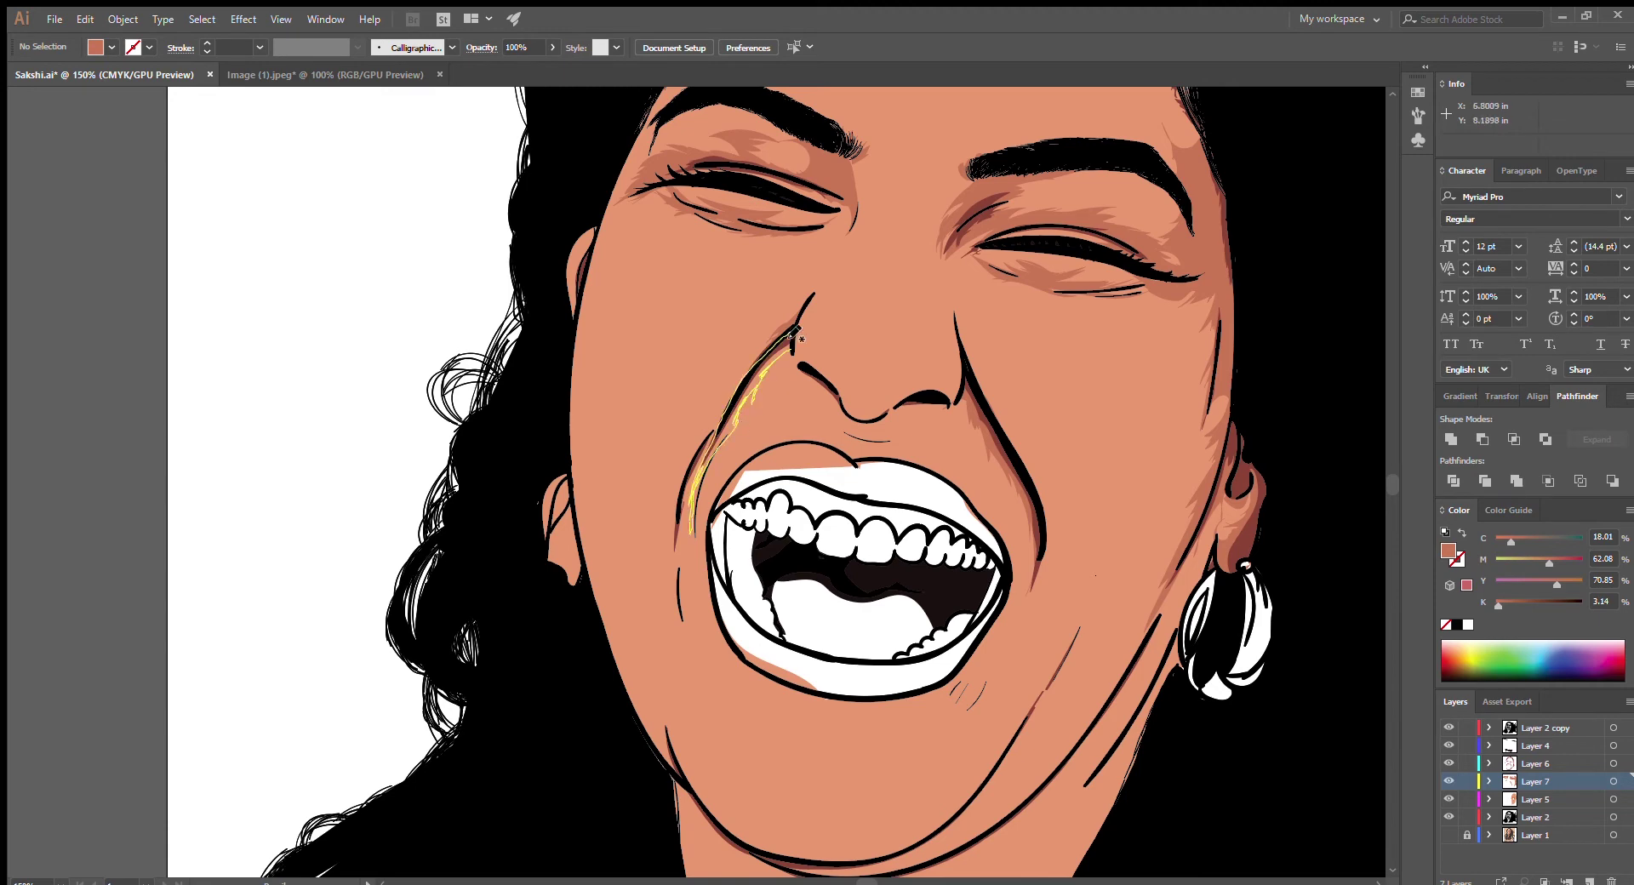
pyautogui.moveTo(794, 333); pyautogui.dragTo(795, 335)
pyautogui.moveTo(945, 409); pyautogui.dragTo(946, 409)
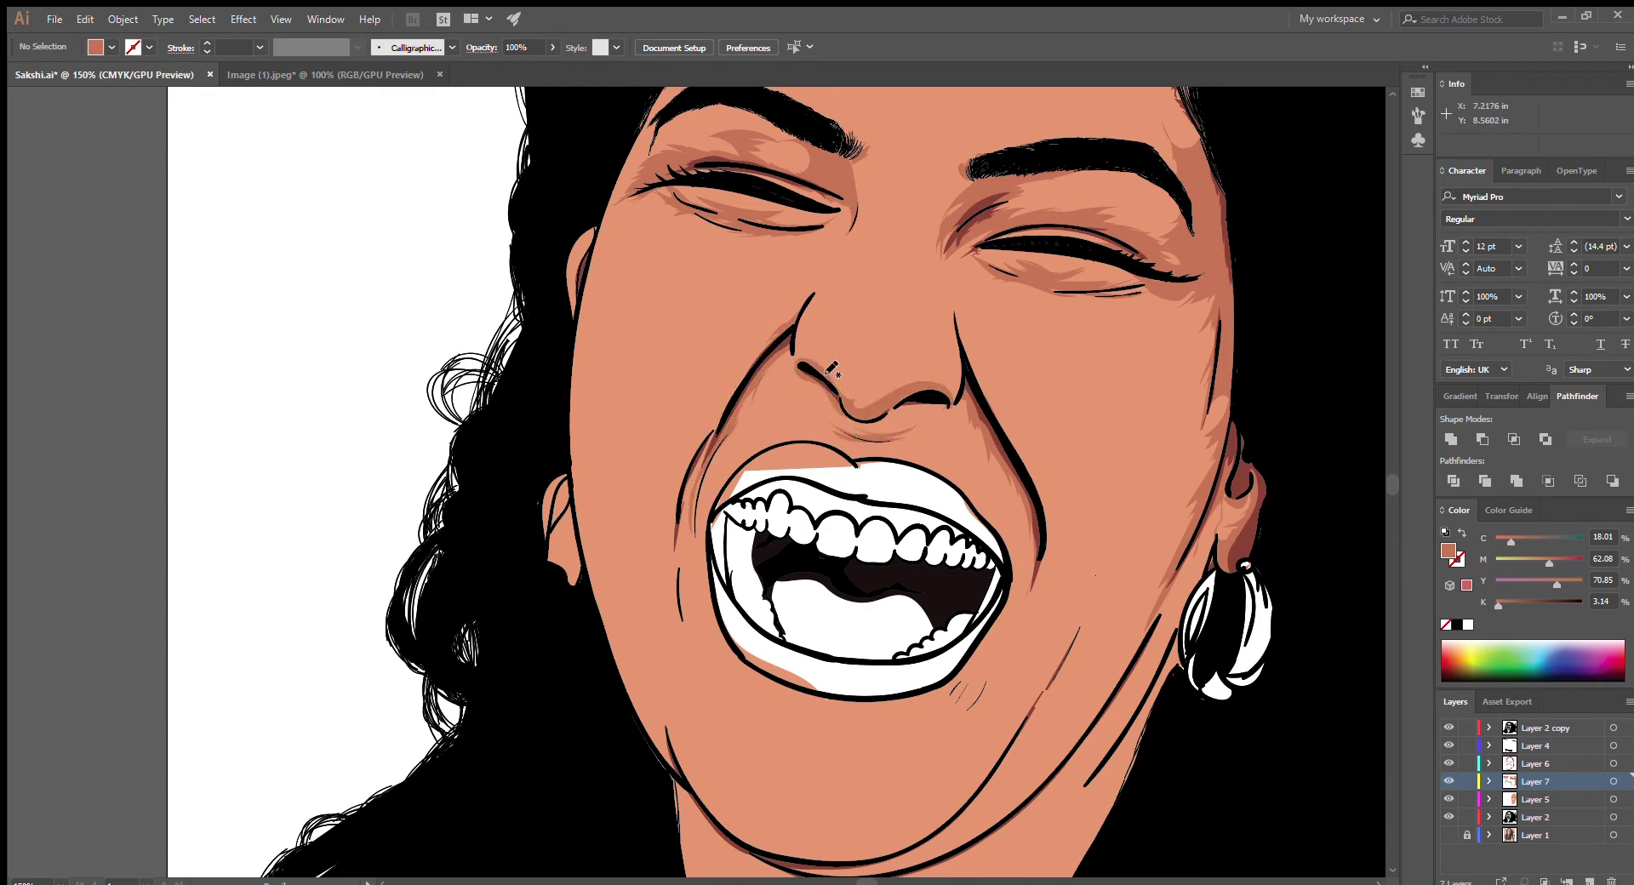
# Draw a clean shading stroke down the left cheek line
pyautogui.hotkey('ctrl', '+')
pyautogui.moveTo(715, 421); pyautogui.dragTo(681, 509)
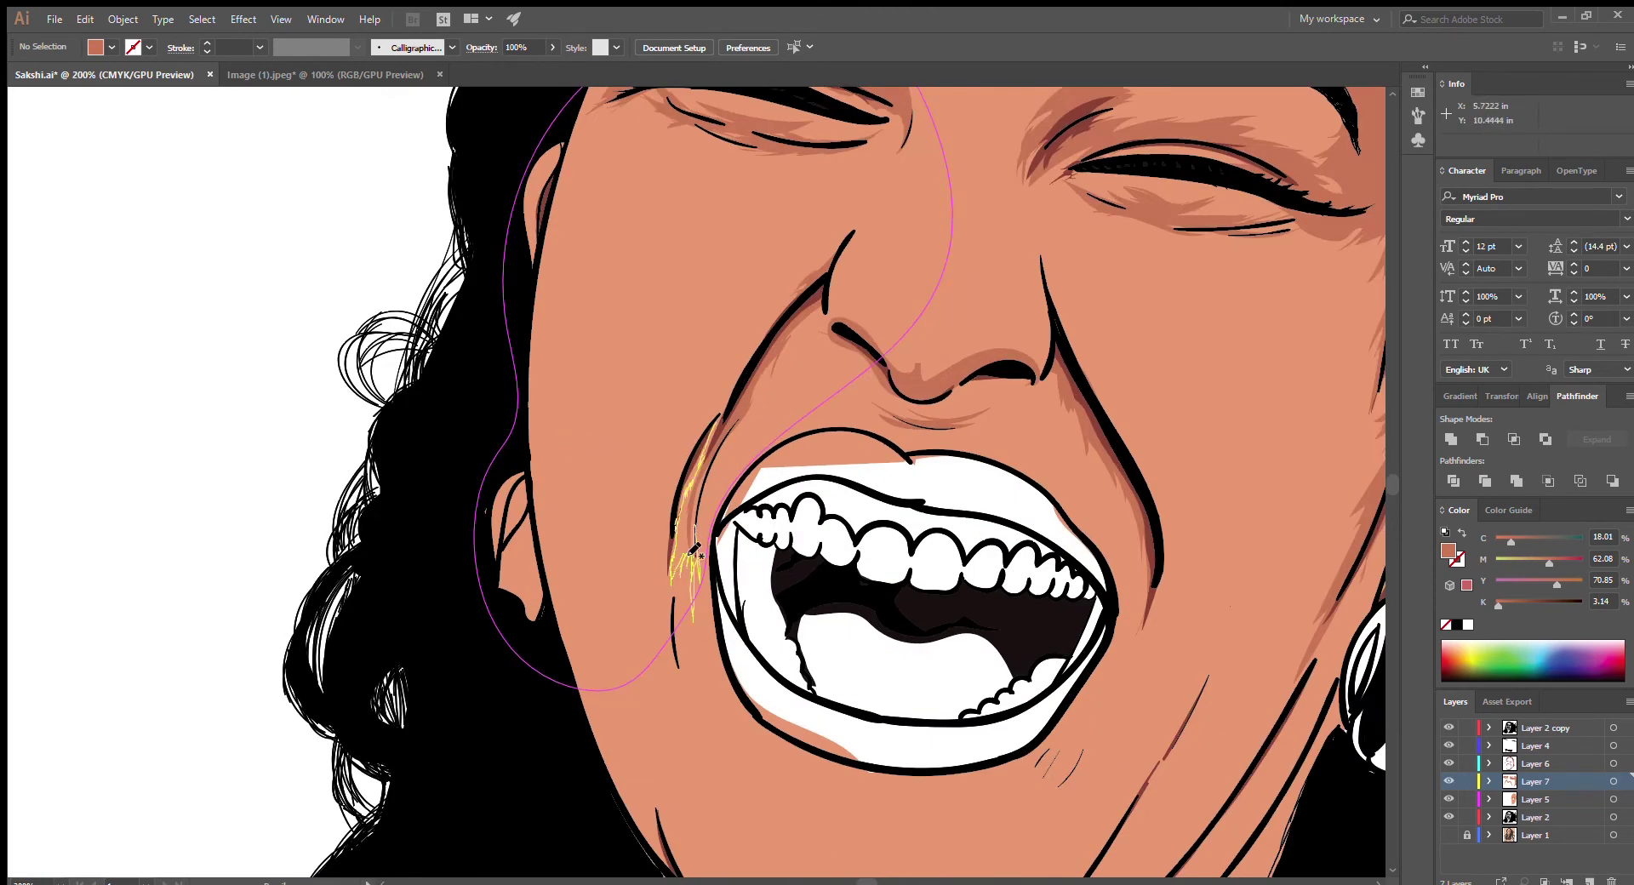
pyautogui.moveTo(705, 434)
pyautogui.mouseDown()
pyautogui.moveTo(681, 585)
pyautogui.moveTo(661, 568)
pyautogui.mouseUp()
pyautogui.scroll(-5, 1146, 558)
# Shade the chin, right cheek and right jawline with zigzag strokes
pyautogui.moveTo(1081, 561); pyautogui.dragTo(966, 706)
pyautogui.moveTo(1106, 604); pyautogui.dragTo(894, 740)
pyautogui.moveTo(1225, 396); pyautogui.dragTo(1095, 589)
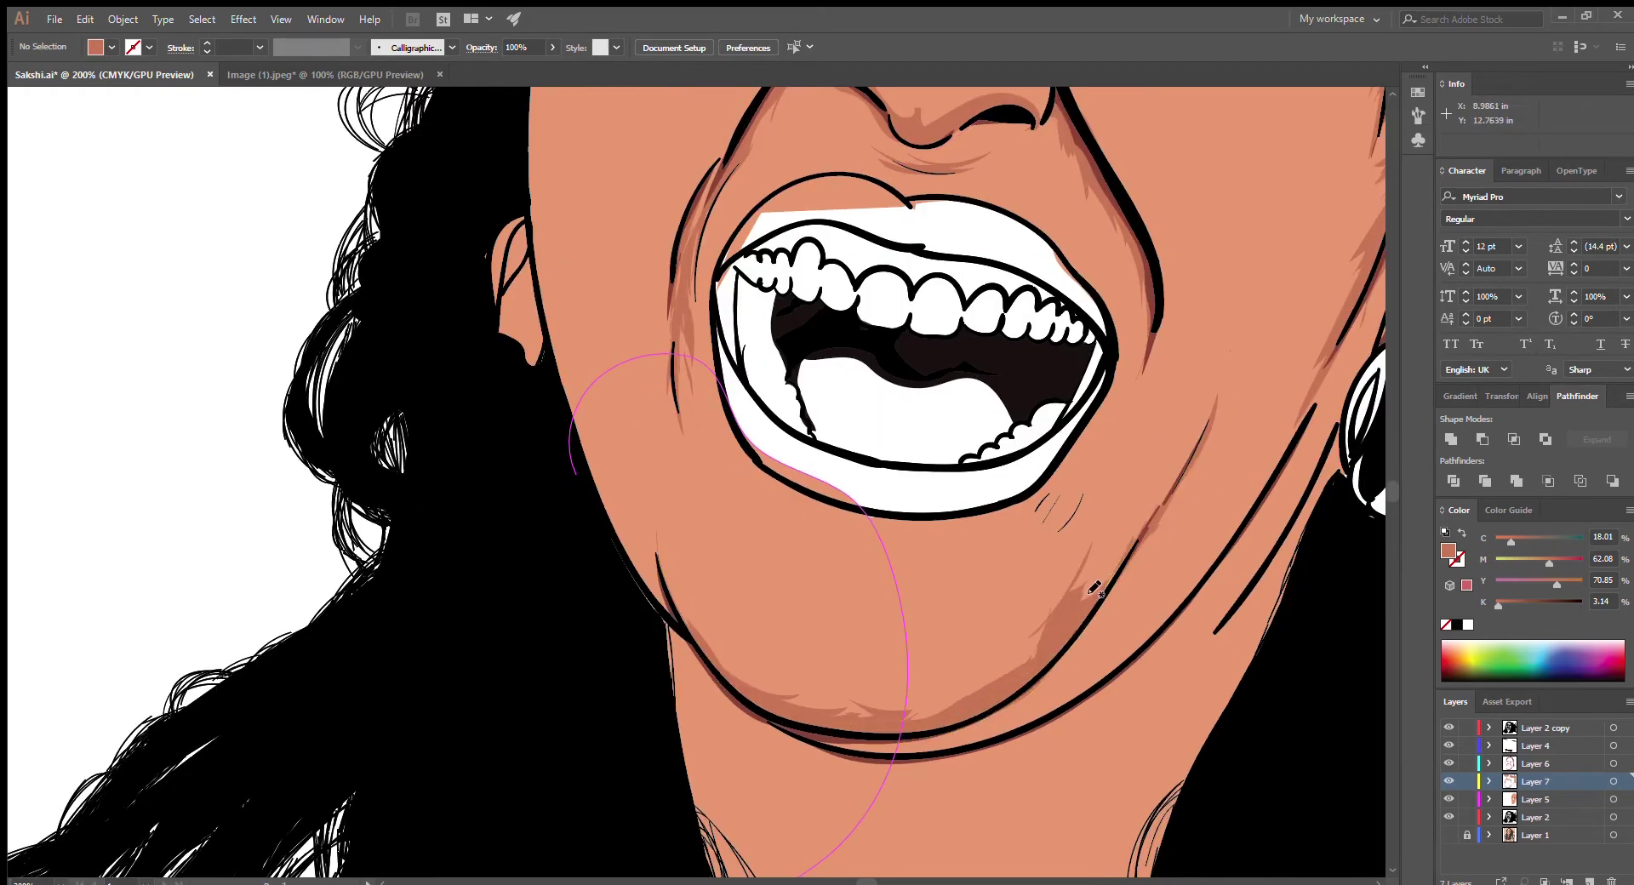
pyautogui.moveTo(1157, 313); pyautogui.dragTo(1194, 407)
pyautogui.hscroll(4, 530, 171)
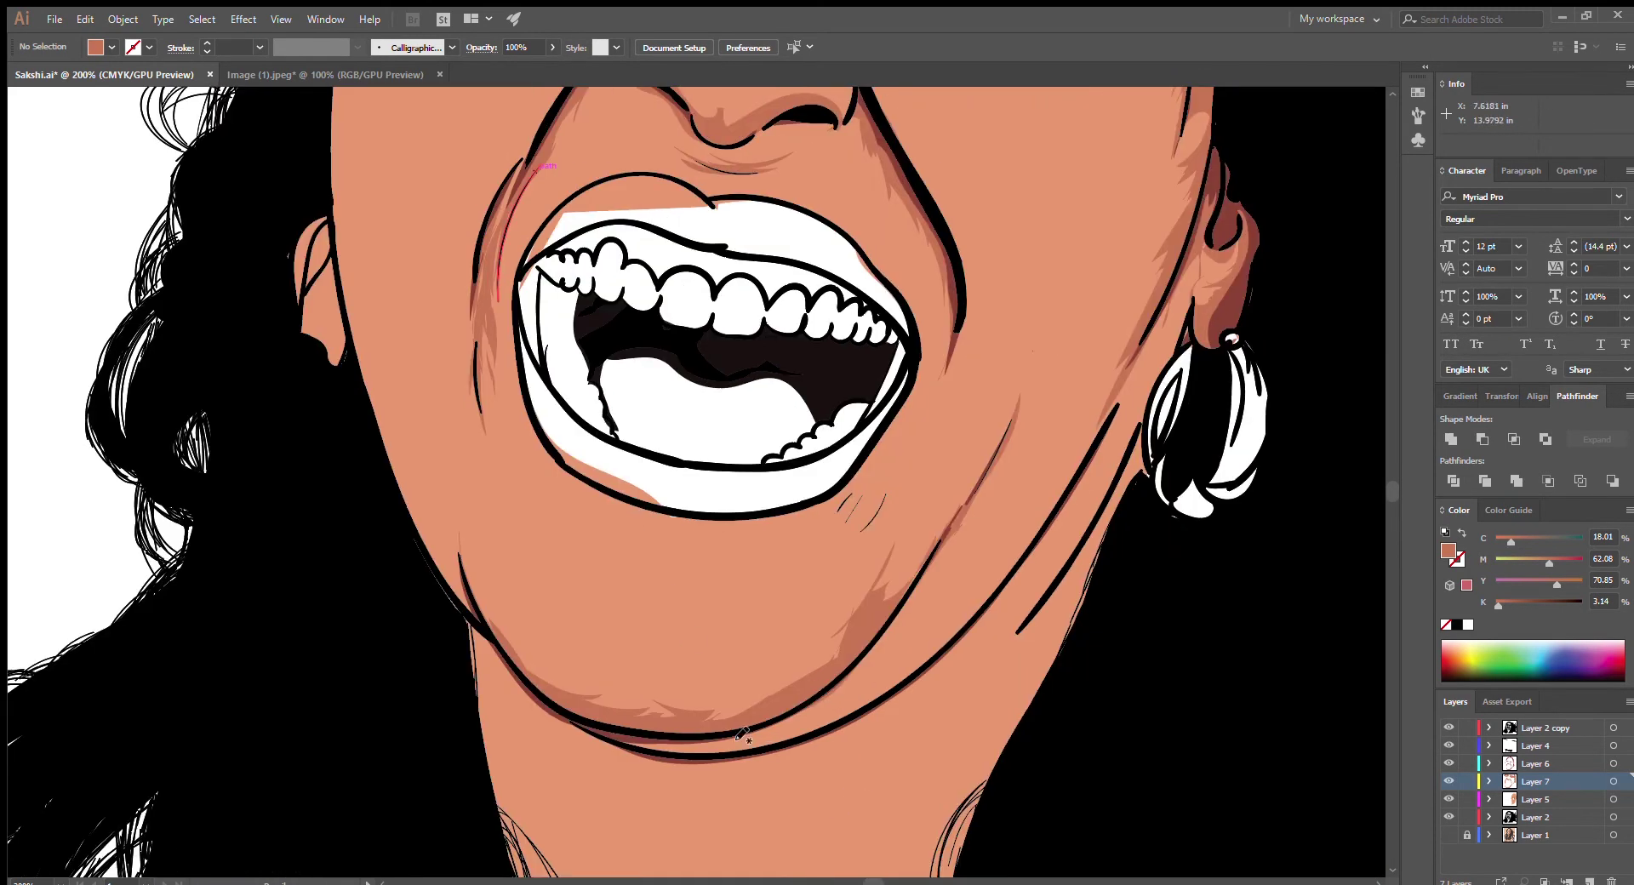
pyautogui.moveTo(876, 672); pyautogui.dragTo(1038, 528)
pyautogui.moveTo(928, 625); pyautogui.dragTo(1052, 515)
pyautogui.moveTo(1116, 402); pyautogui.dragTo(1139, 506)
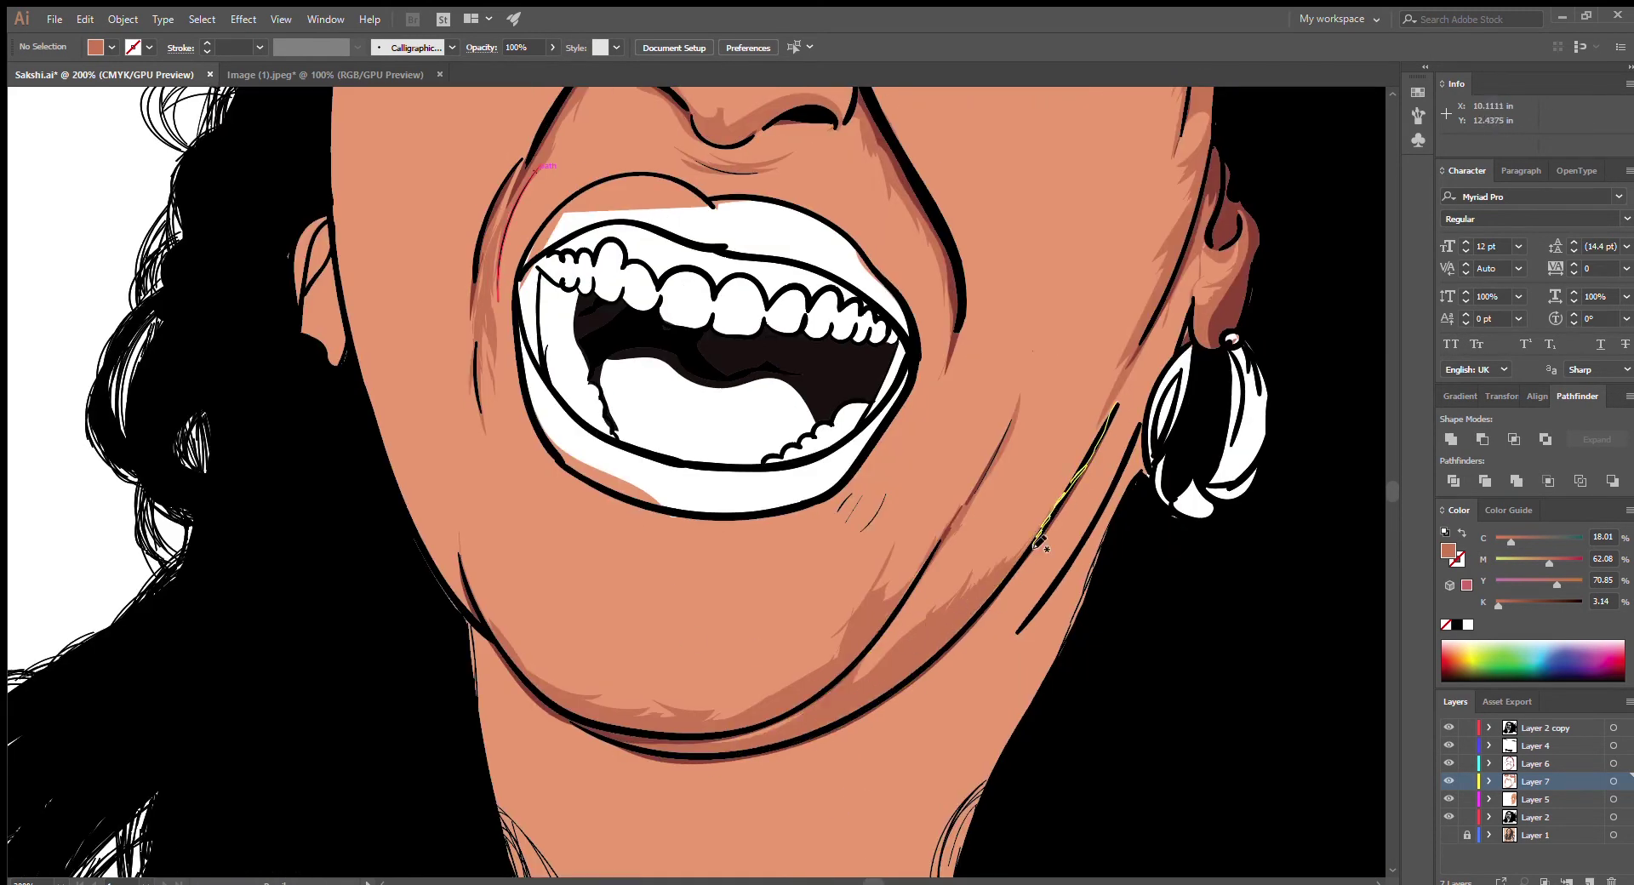
# Fit the portrait in view and start skin-tone shading left of the chin and on the cheek
pyautogui.hotkey('ctrl', '0')
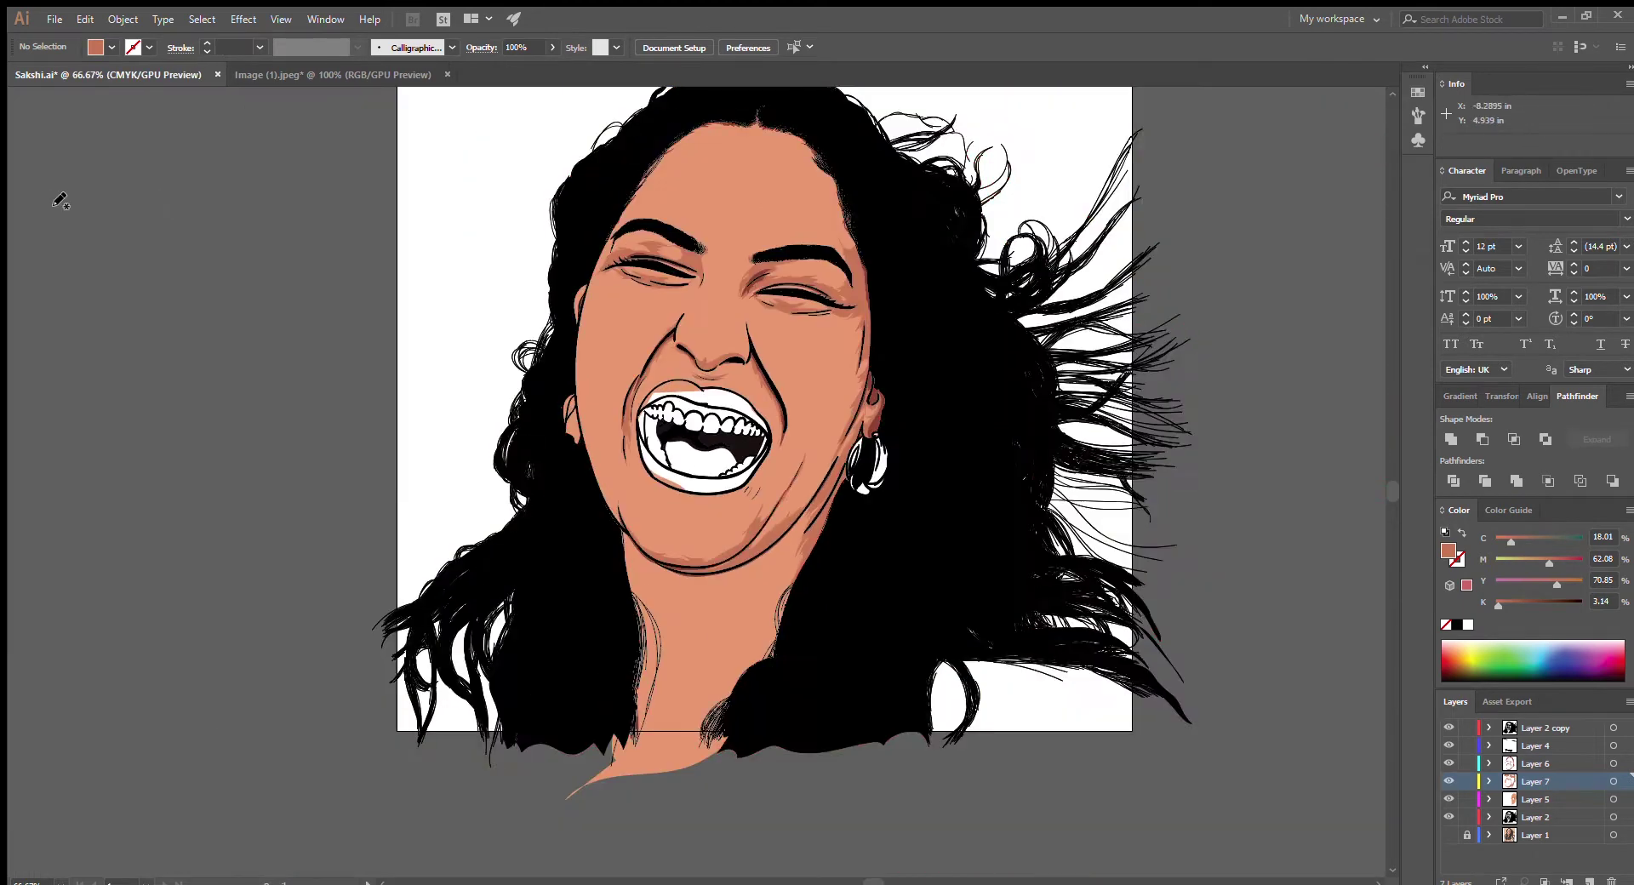
pyautogui.keyDown('alt'); pyautogui.scroll(3, 749, 681); pyautogui.keyUp('alt')
pyautogui.moveTo(482, 132); pyautogui.dragTo(504, 196)
pyautogui.scroll(5, 697, 357)
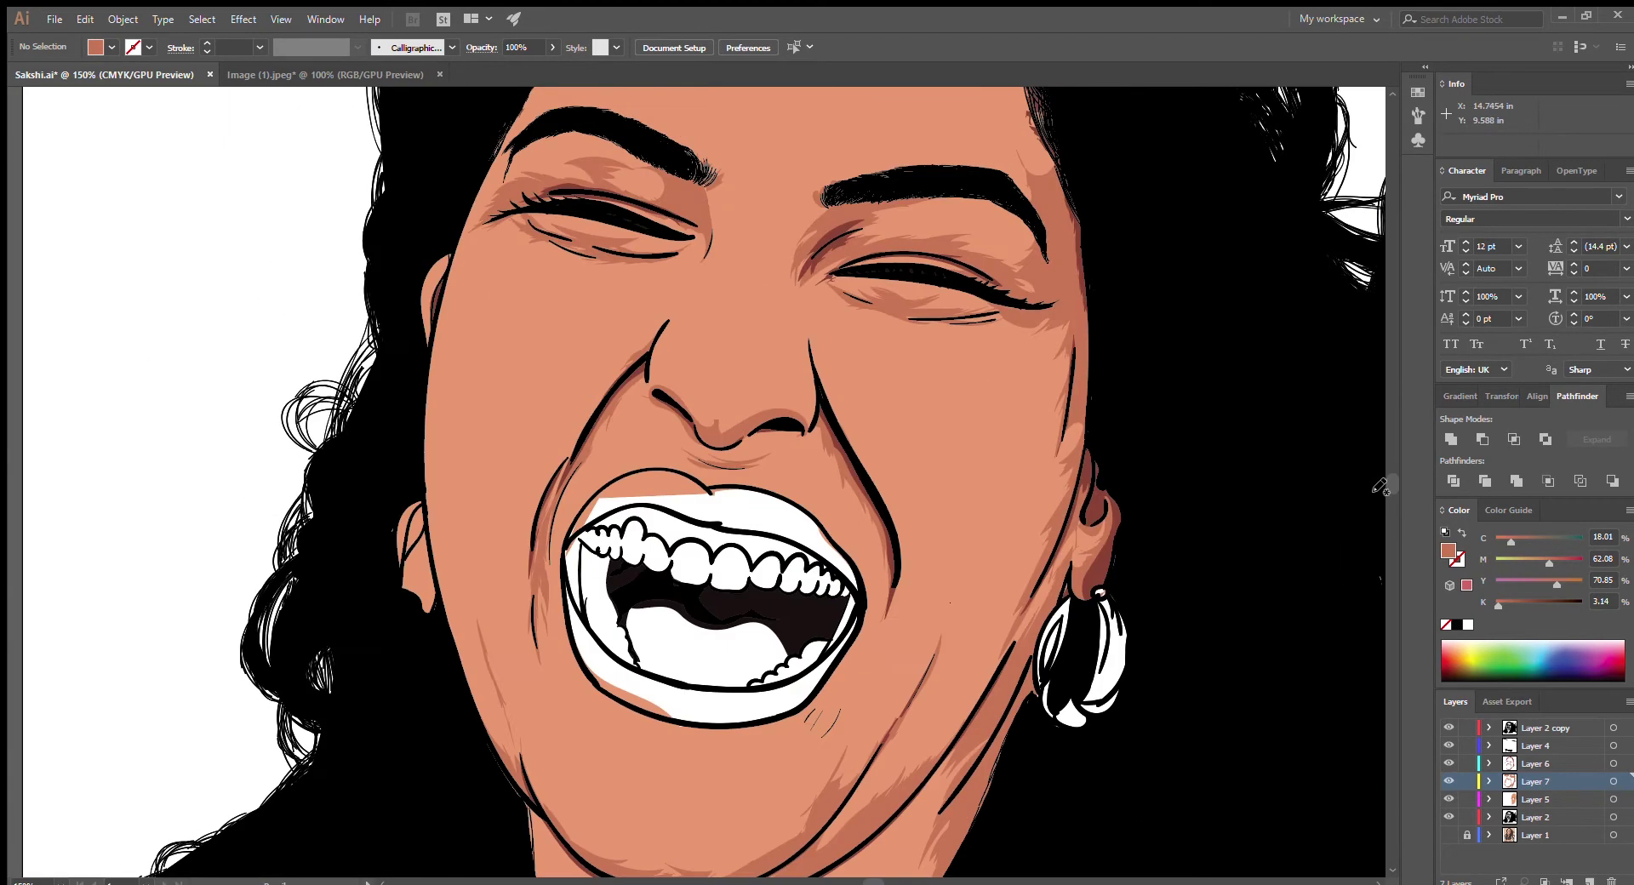
pyautogui.moveTo(992, 521)
pyautogui.mouseDown()
pyautogui.moveTo(994, 494)
pyautogui.moveTo(970, 542)
pyautogui.mouseUp()
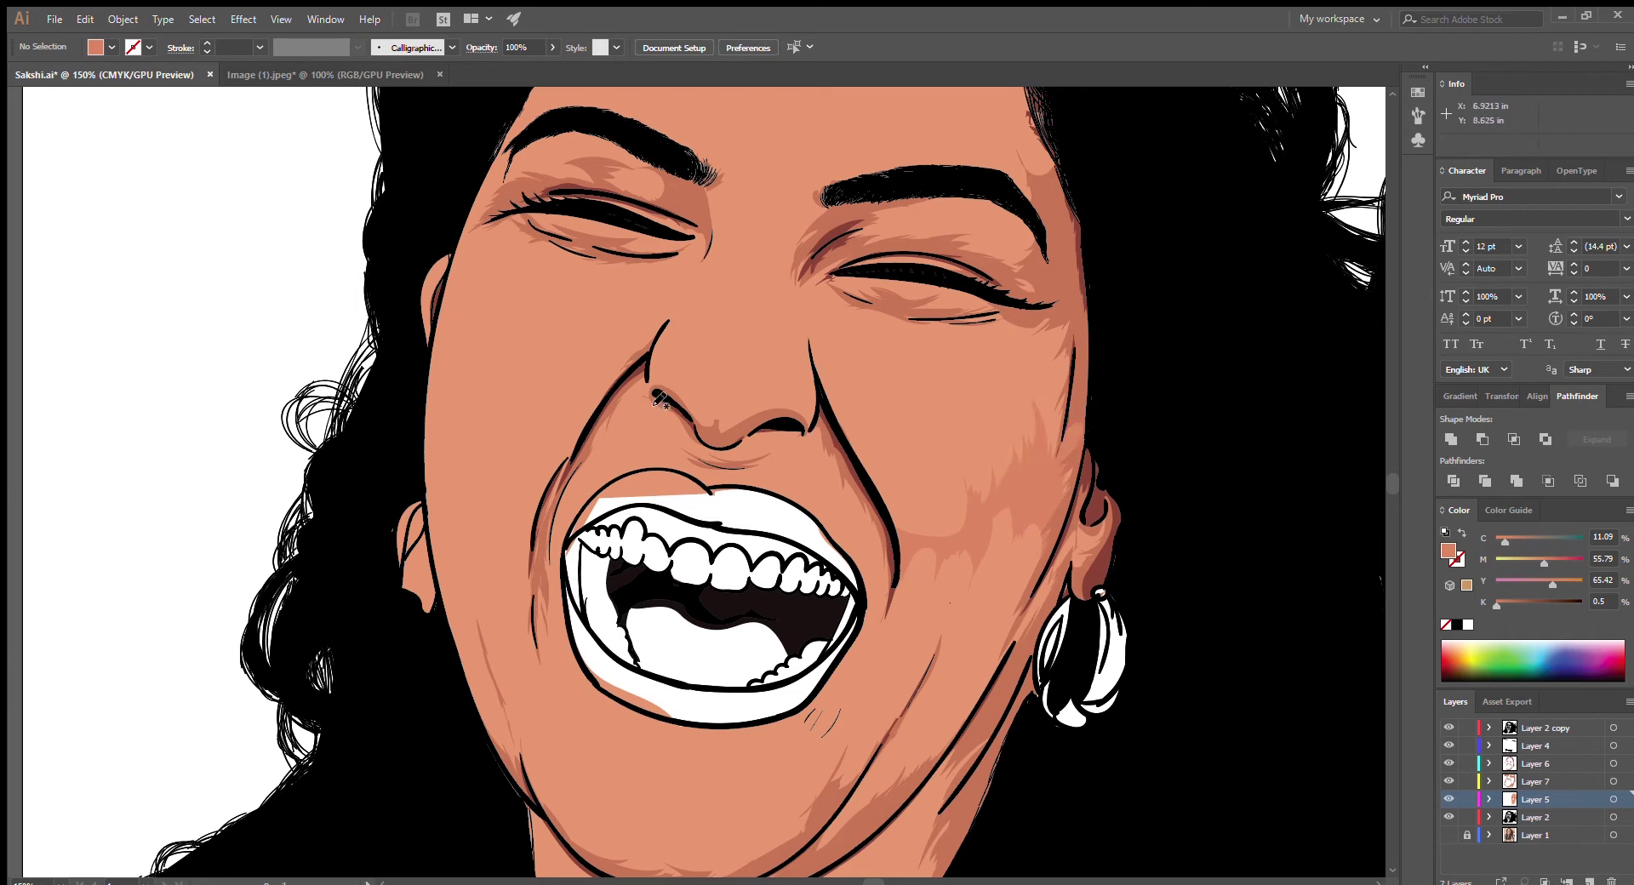
# Add shading under the nose, a looping cheek shape, above the upper lip, and around the chin
pyautogui.moveTo(745, 416); pyautogui.dragTo(747, 419)
pyautogui.moveTo(677, 374); pyautogui.dragTo(678, 322)
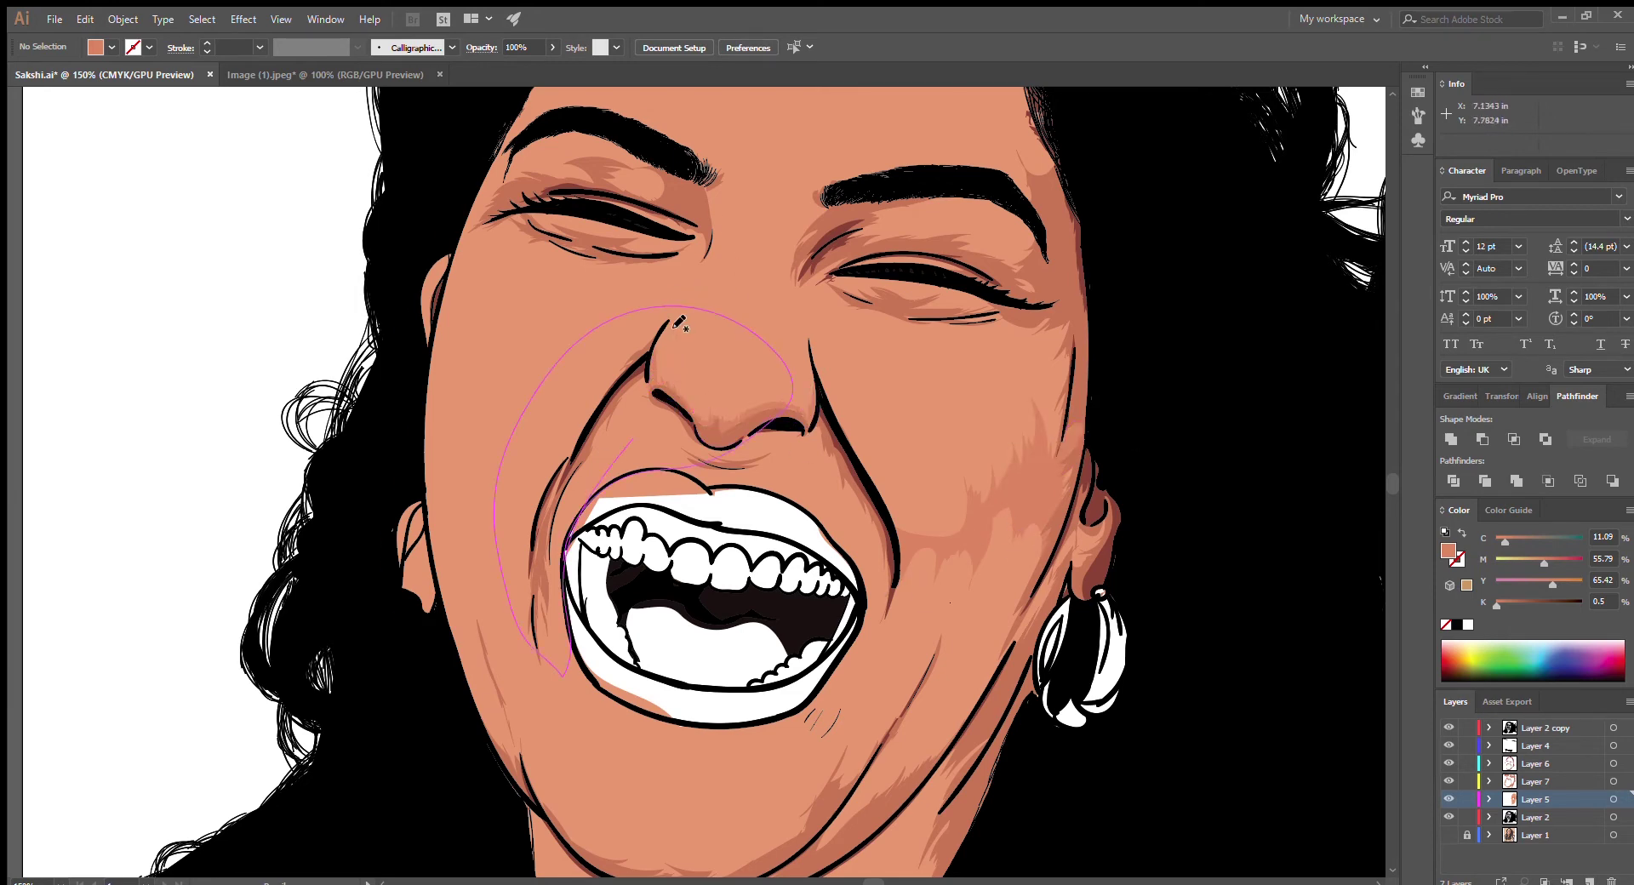
pyautogui.moveTo(793, 400); pyautogui.dragTo(793, 401)
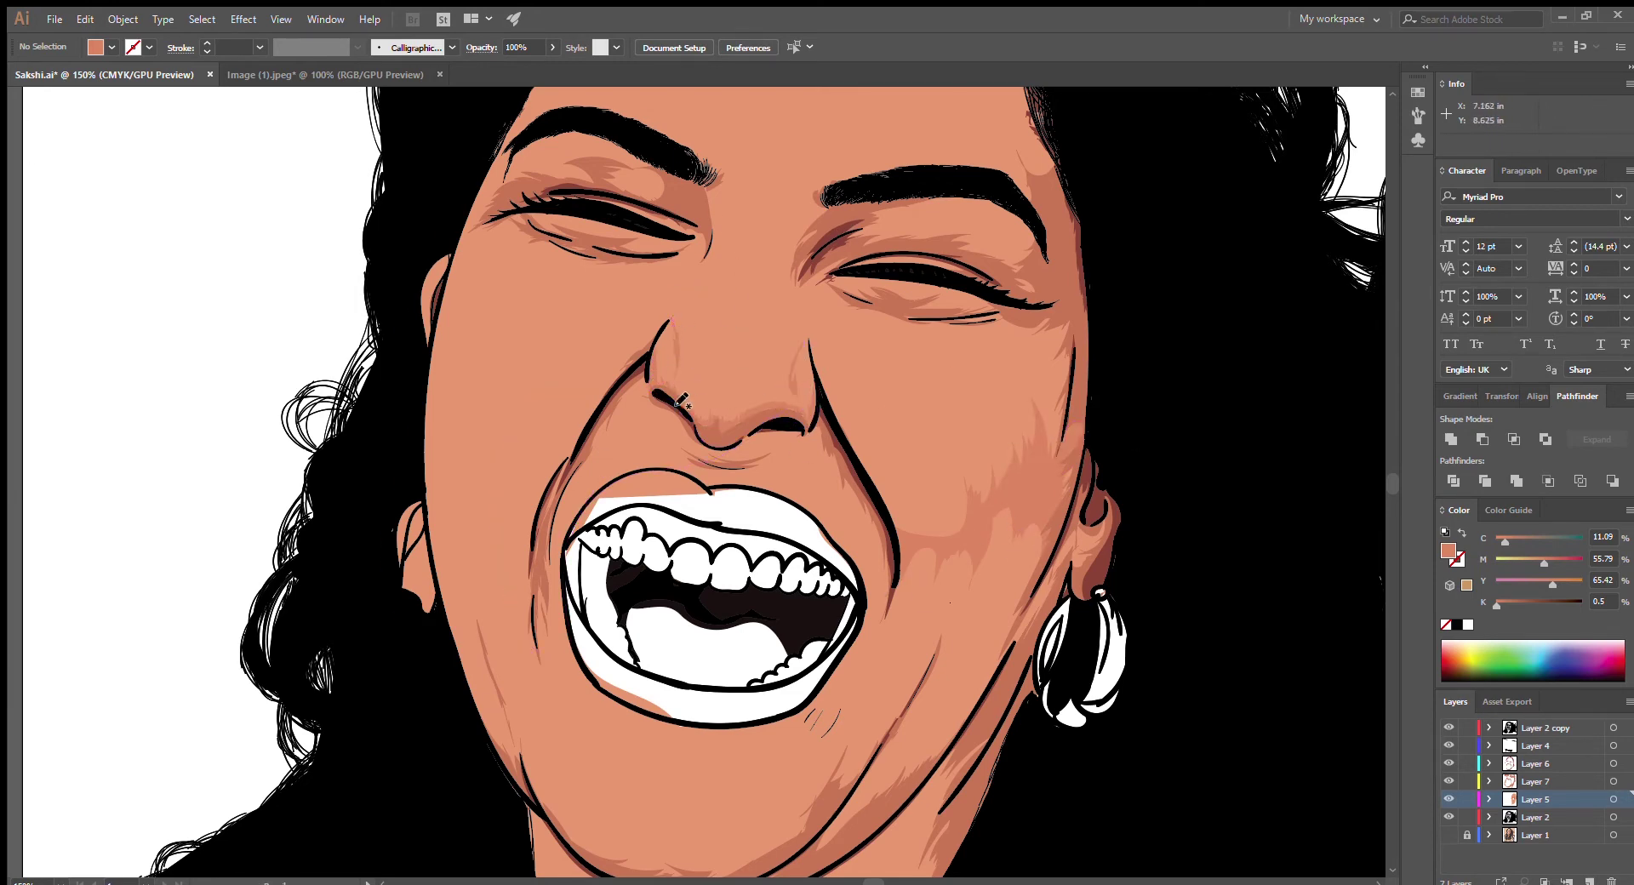
pyautogui.moveTo(652, 427); pyautogui.dragTo(688, 467)
pyautogui.moveTo(802, 451); pyautogui.dragTo(800, 446)
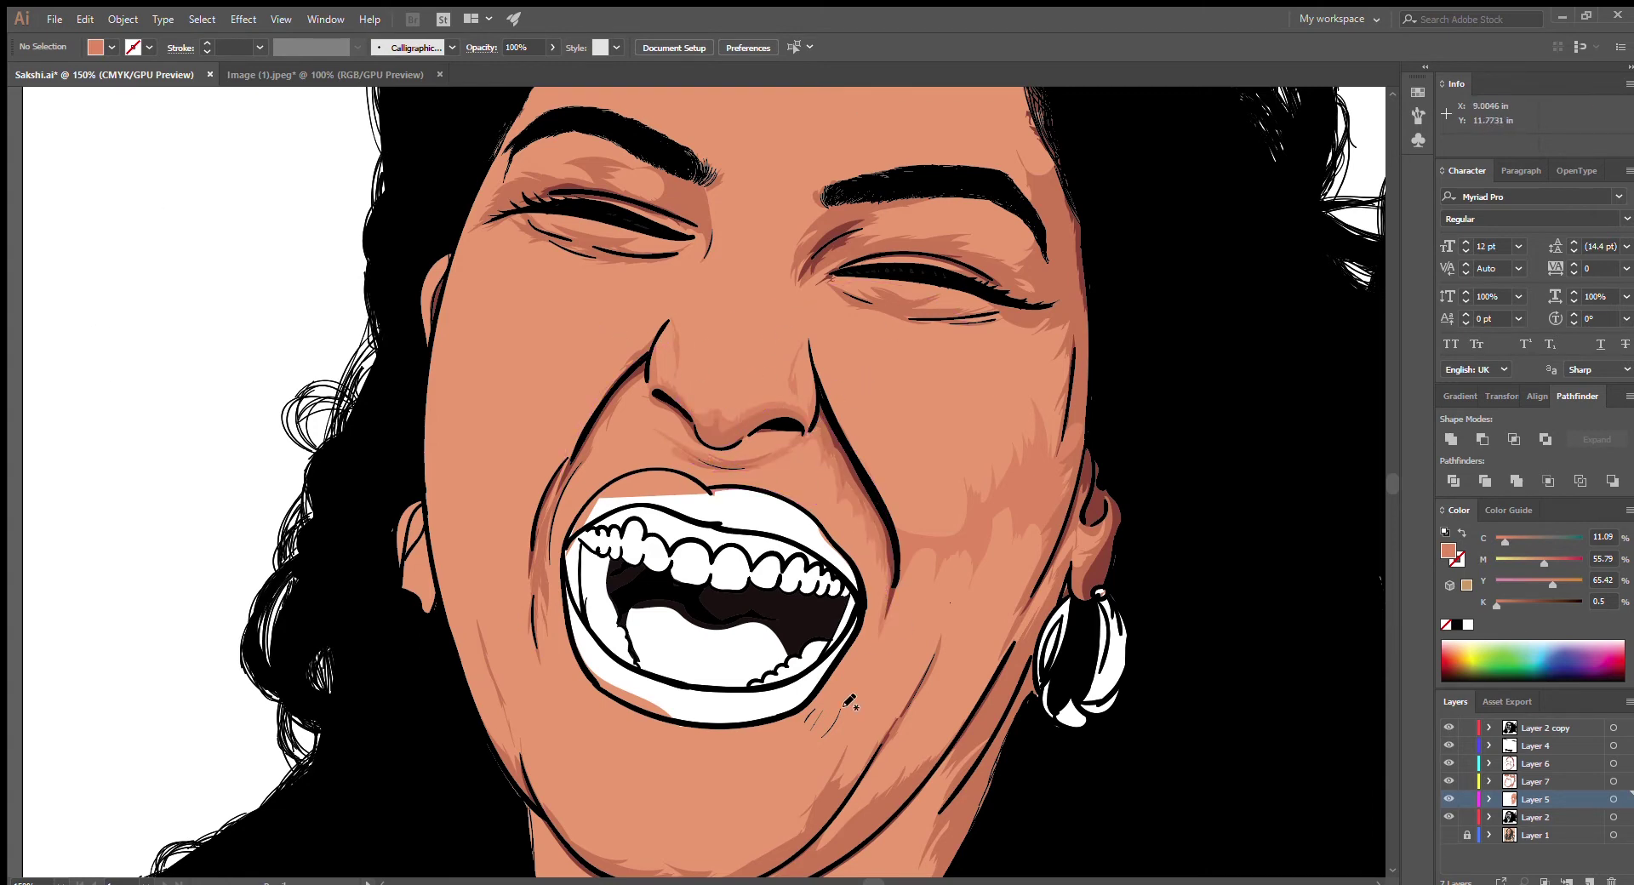
pyautogui.moveTo(876, 651); pyautogui.dragTo(766, 749)
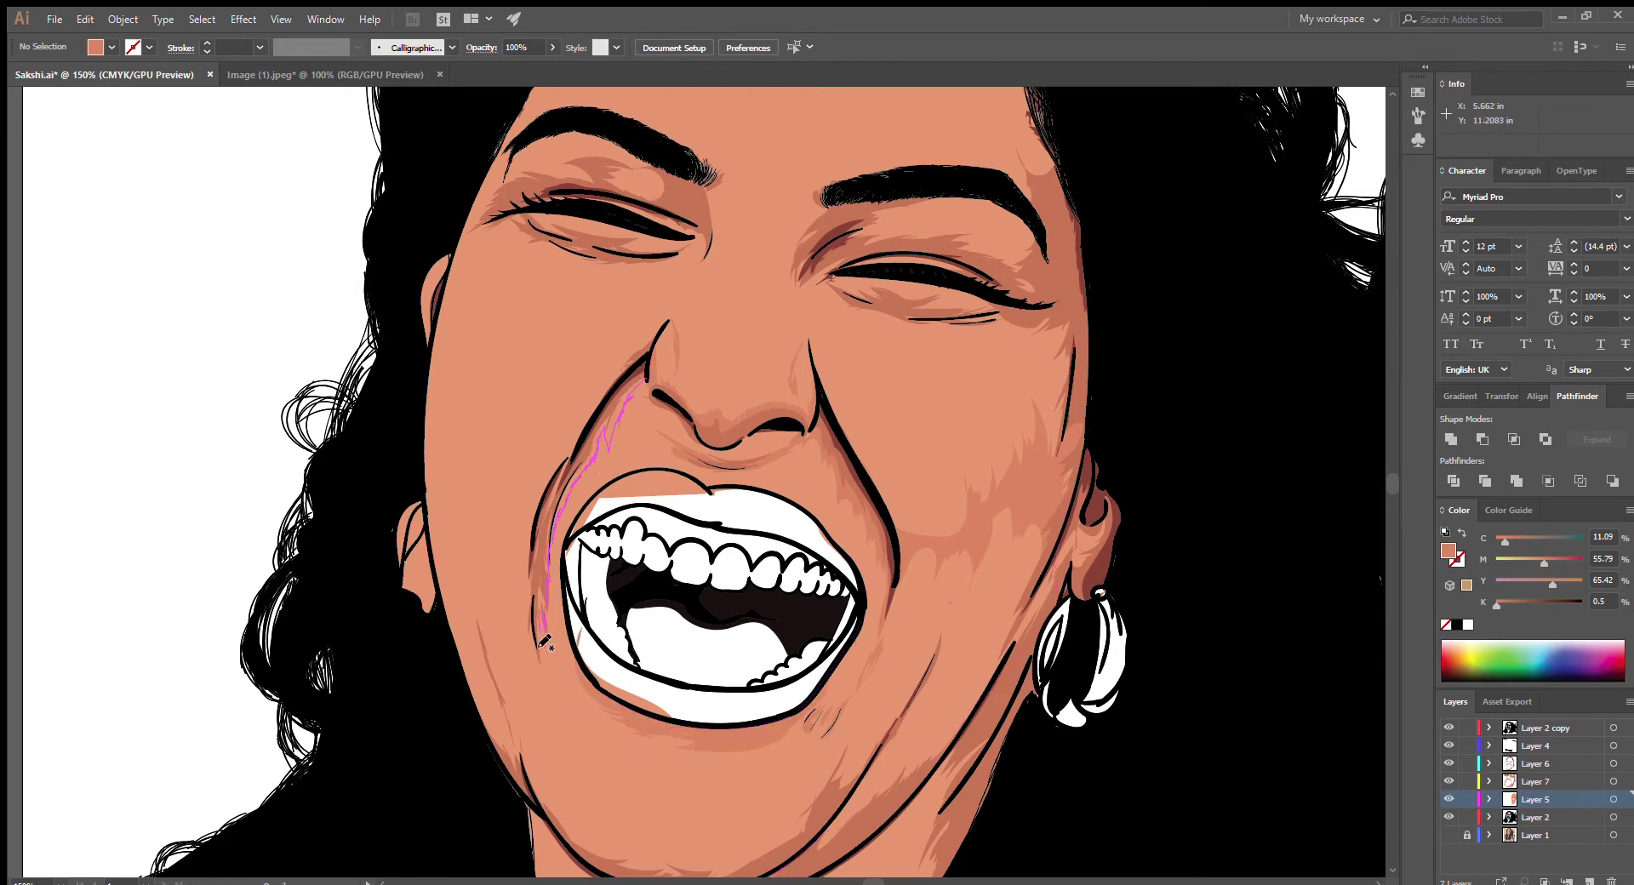
pyautogui.moveTo(545, 640); pyautogui.dragTo(546, 647)
# Shade under the right eyebrow, along the inner brow, lower eyelid and eye corners
pyautogui.scroll(4, 680, 426)
pyautogui.keyDown('alt'); pyautogui.scroll(1, 936, 468); pyautogui.keyUp('alt')
pyautogui.moveTo(932, 493); pyautogui.dragTo(1004, 536)
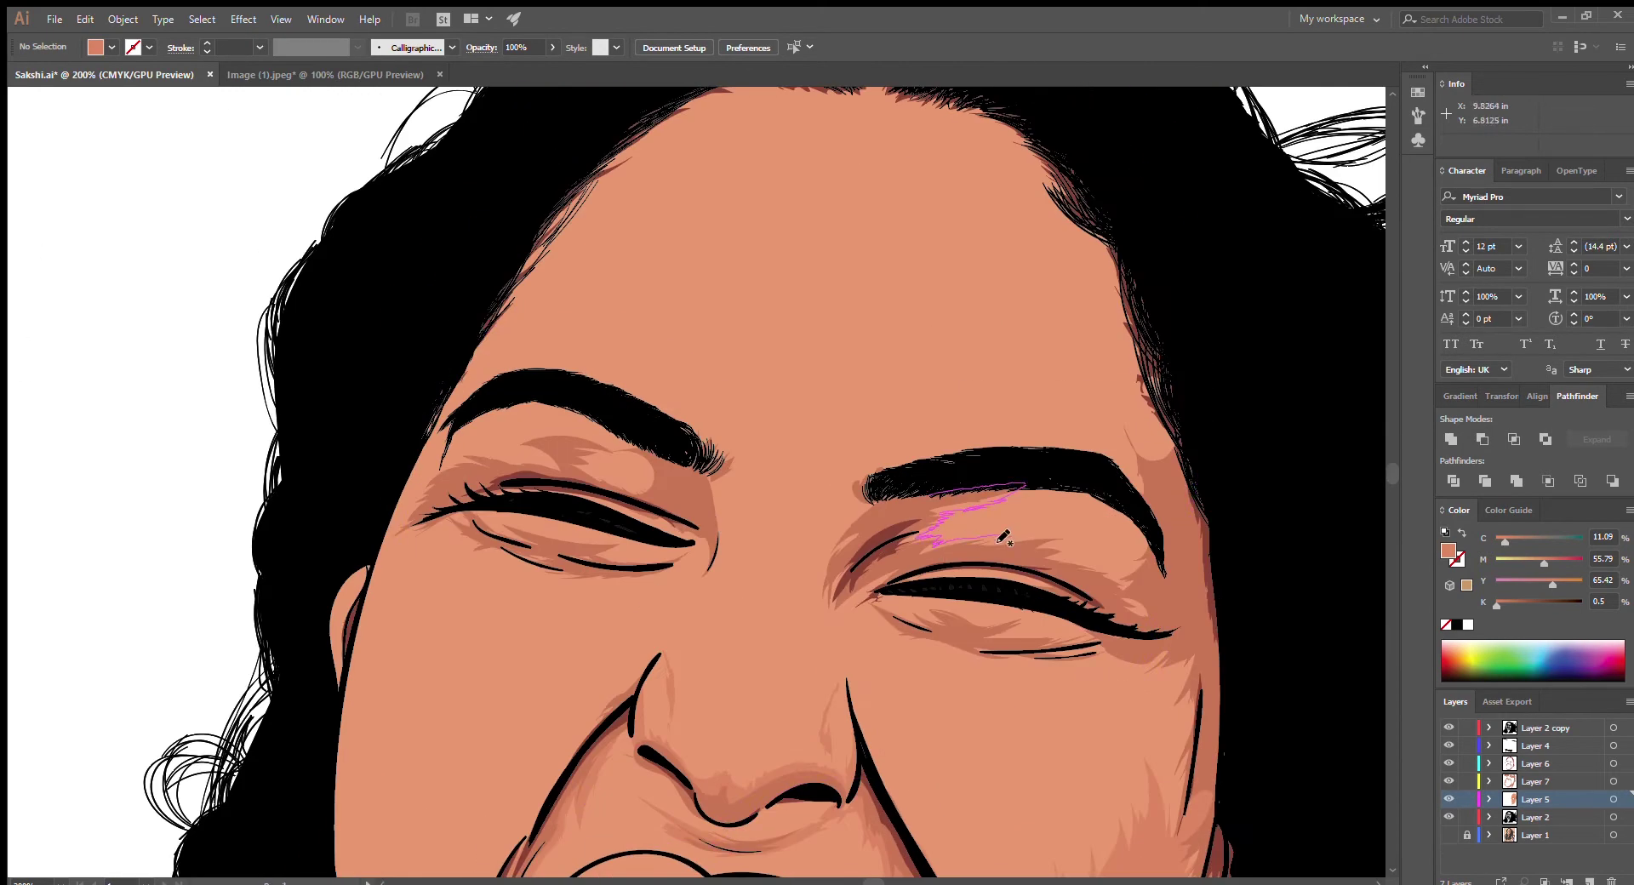
pyautogui.moveTo(1122, 584); pyautogui.dragTo(1121, 585)
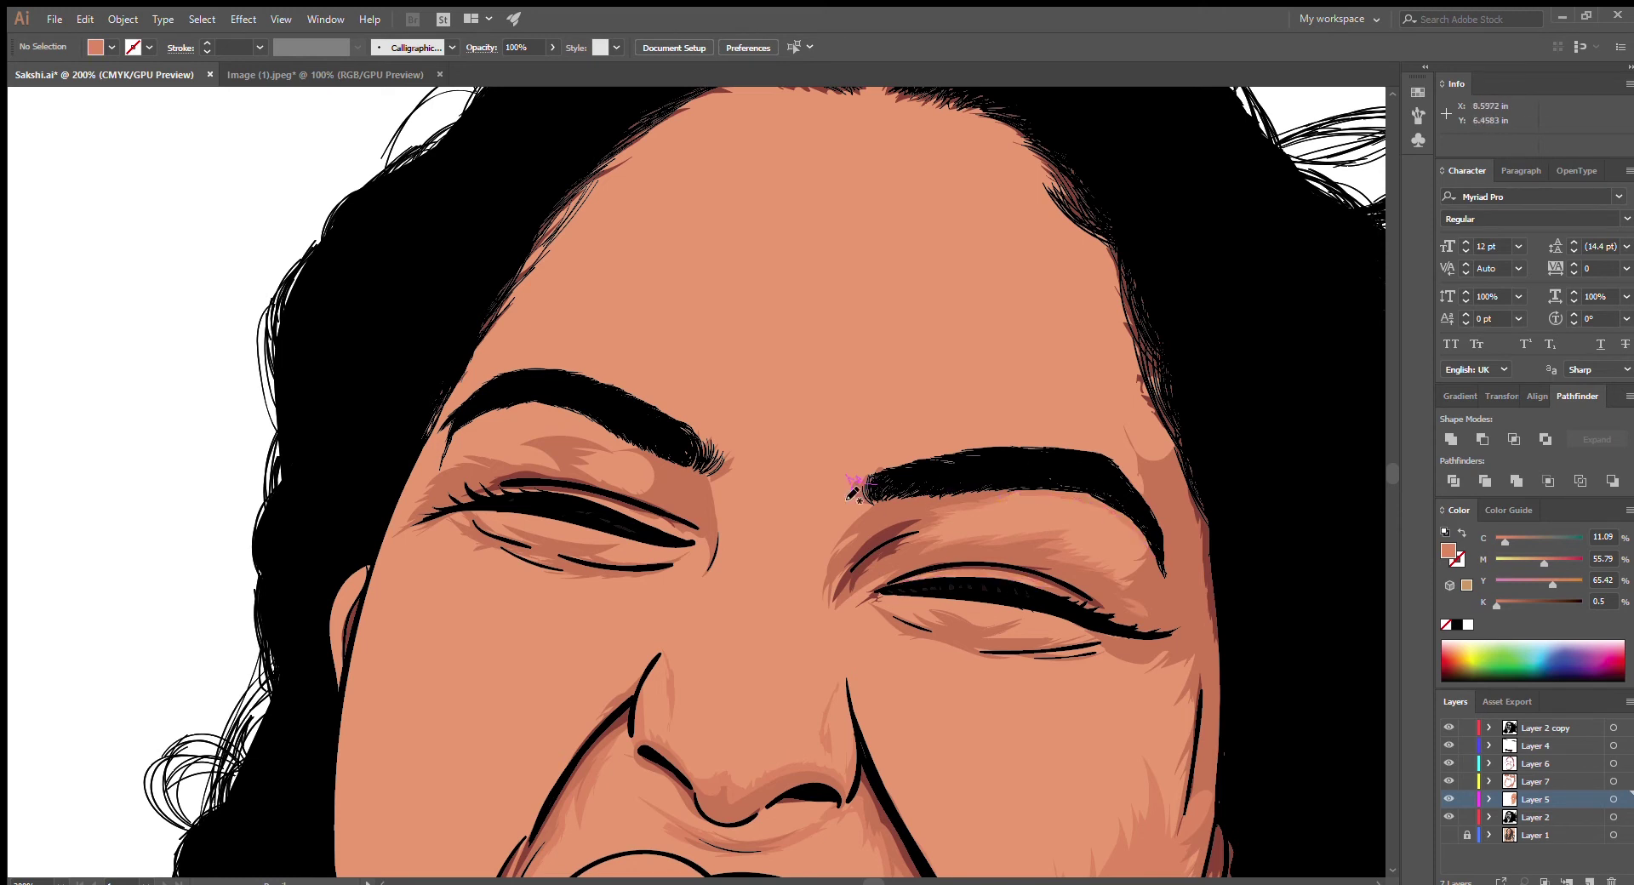
pyautogui.moveTo(864, 478)
pyautogui.mouseDown()
pyautogui.moveTo(833, 605)
pyautogui.moveTo(1098, 655)
pyautogui.mouseUp()
pyautogui.moveTo(877, 596); pyautogui.dragTo(1000, 616)
pyautogui.moveTo(1098, 660); pyautogui.dragTo(1160, 704)
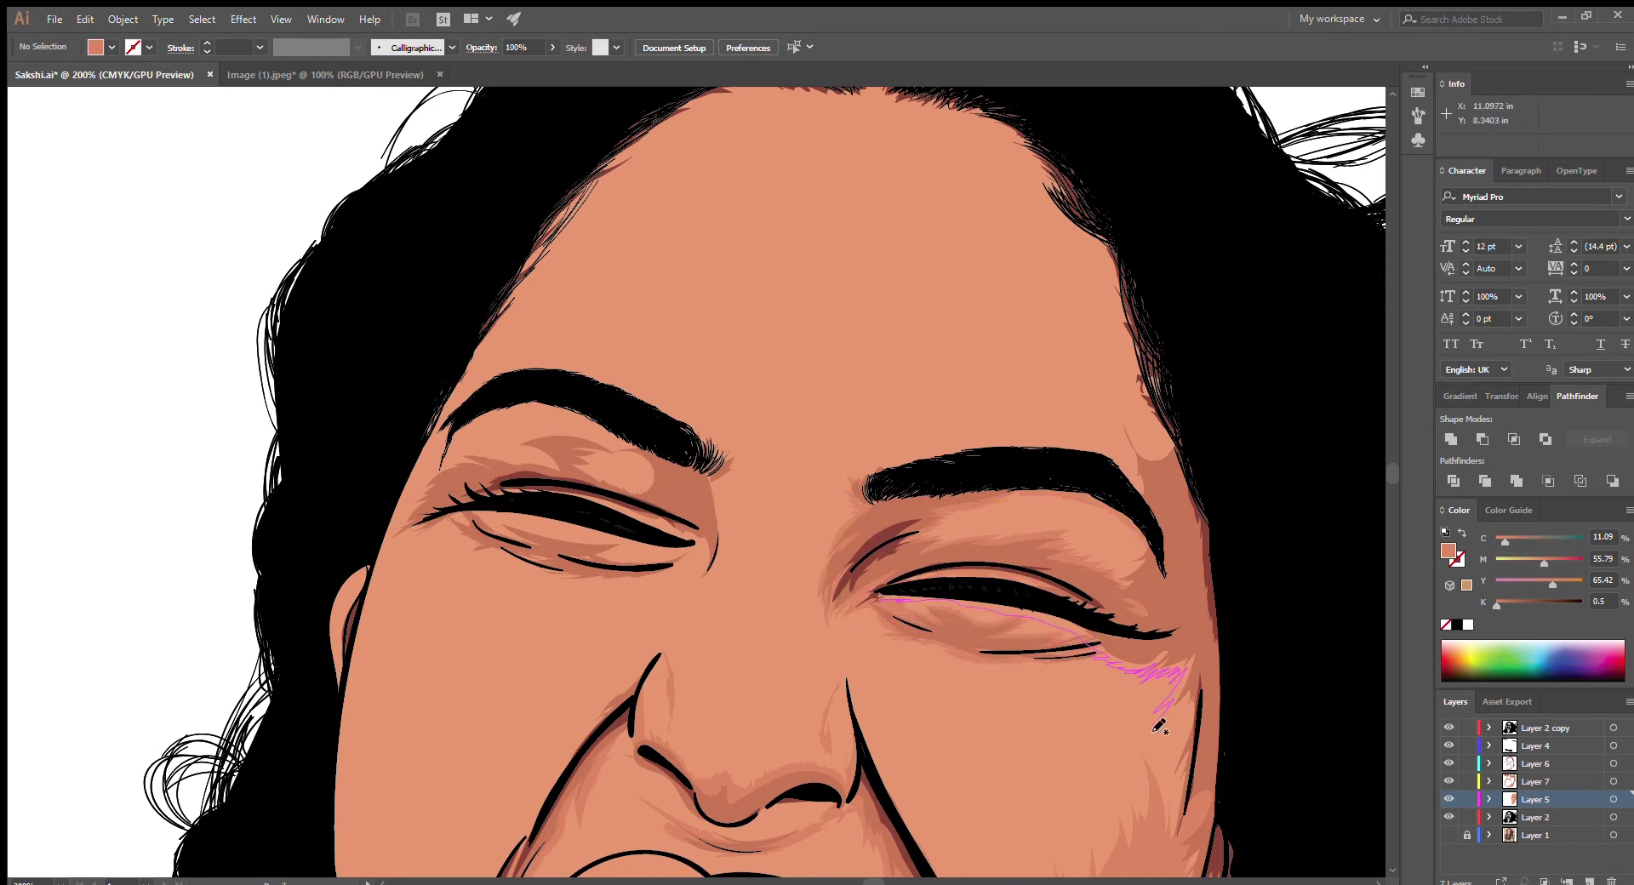
pyautogui.moveTo(890, 599); pyautogui.dragTo(945, 606)
# Trace shading around the left eye and brow and along the left lower eyelid
pyautogui.moveTo(1121, 443); pyautogui.dragTo(1134, 349)
pyautogui.scroll(-3, 1132, 357)
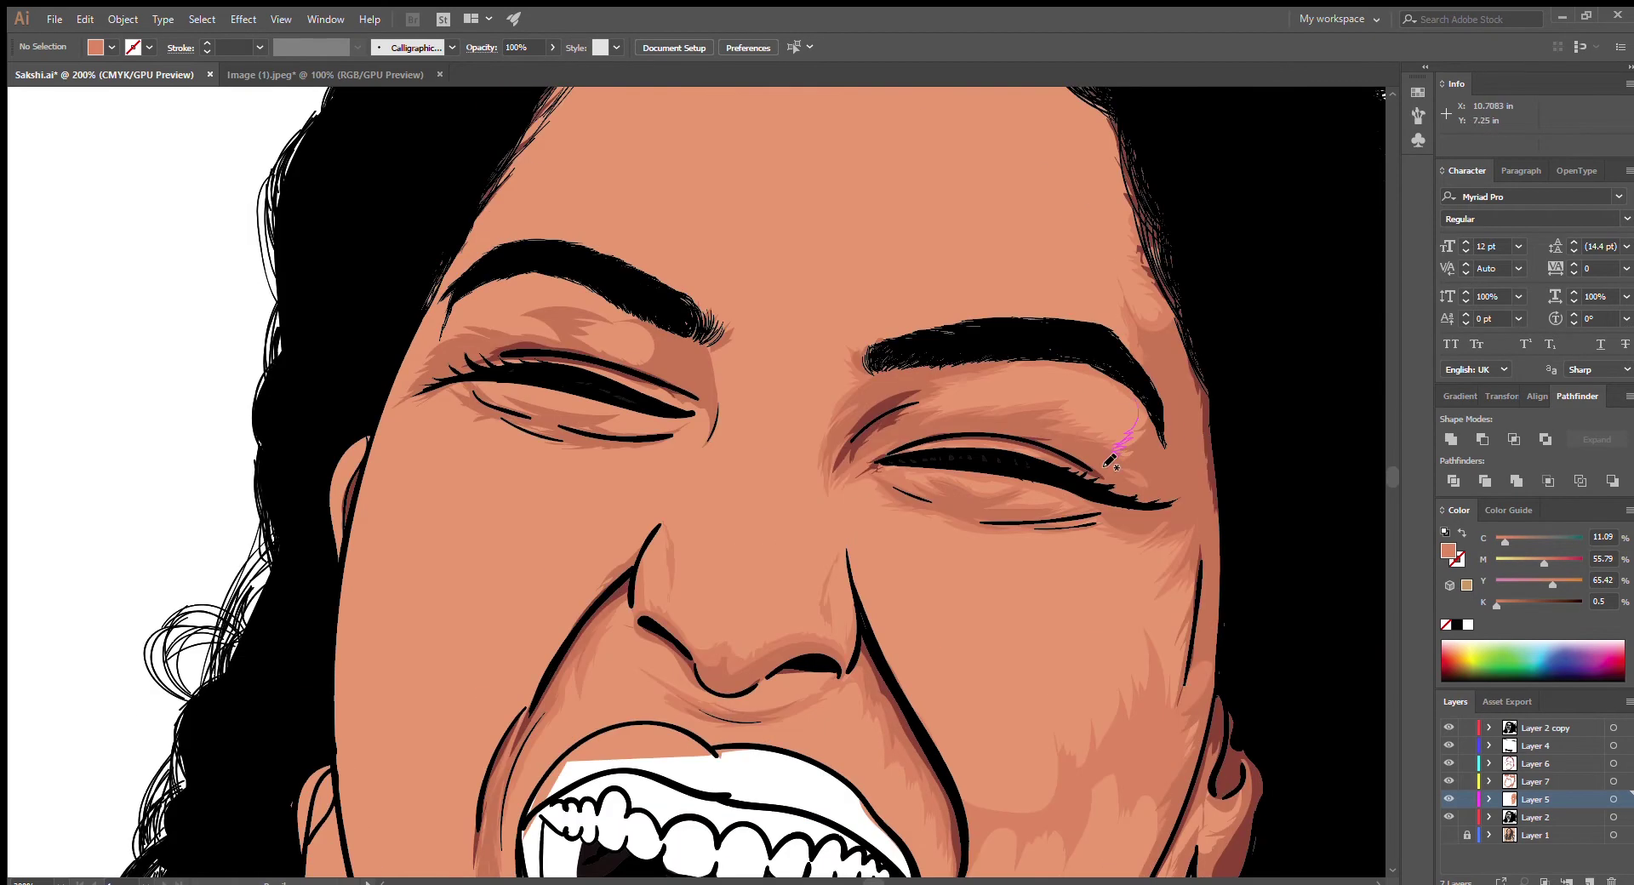
pyautogui.moveTo(1132, 431); pyautogui.dragTo(1121, 400)
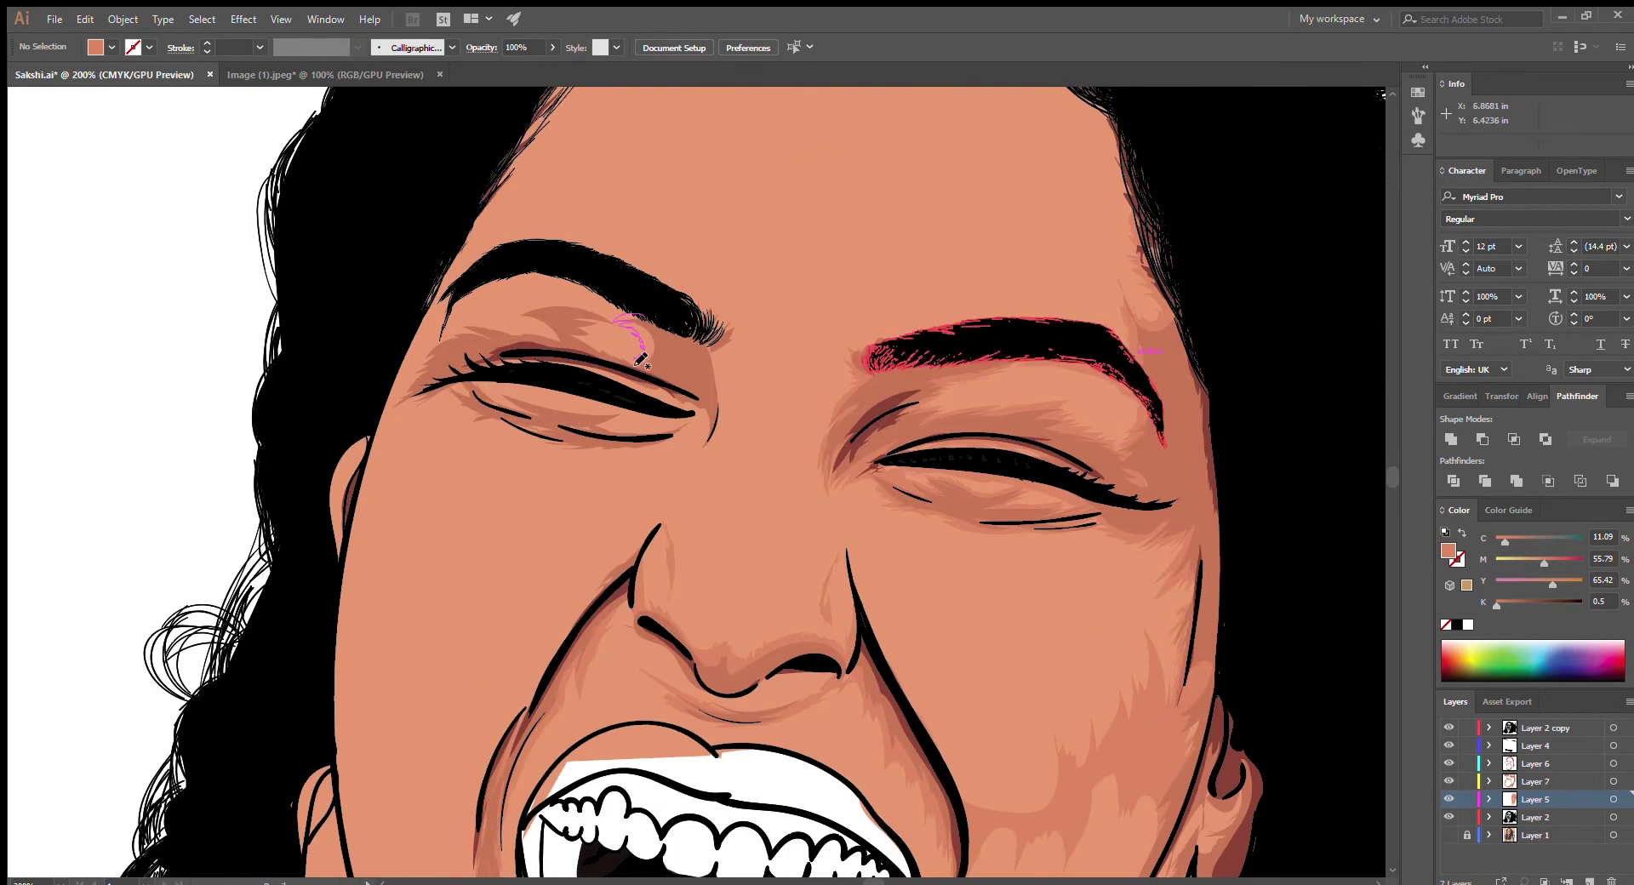
pyautogui.moveTo(640, 359); pyautogui.dragTo(711, 430)
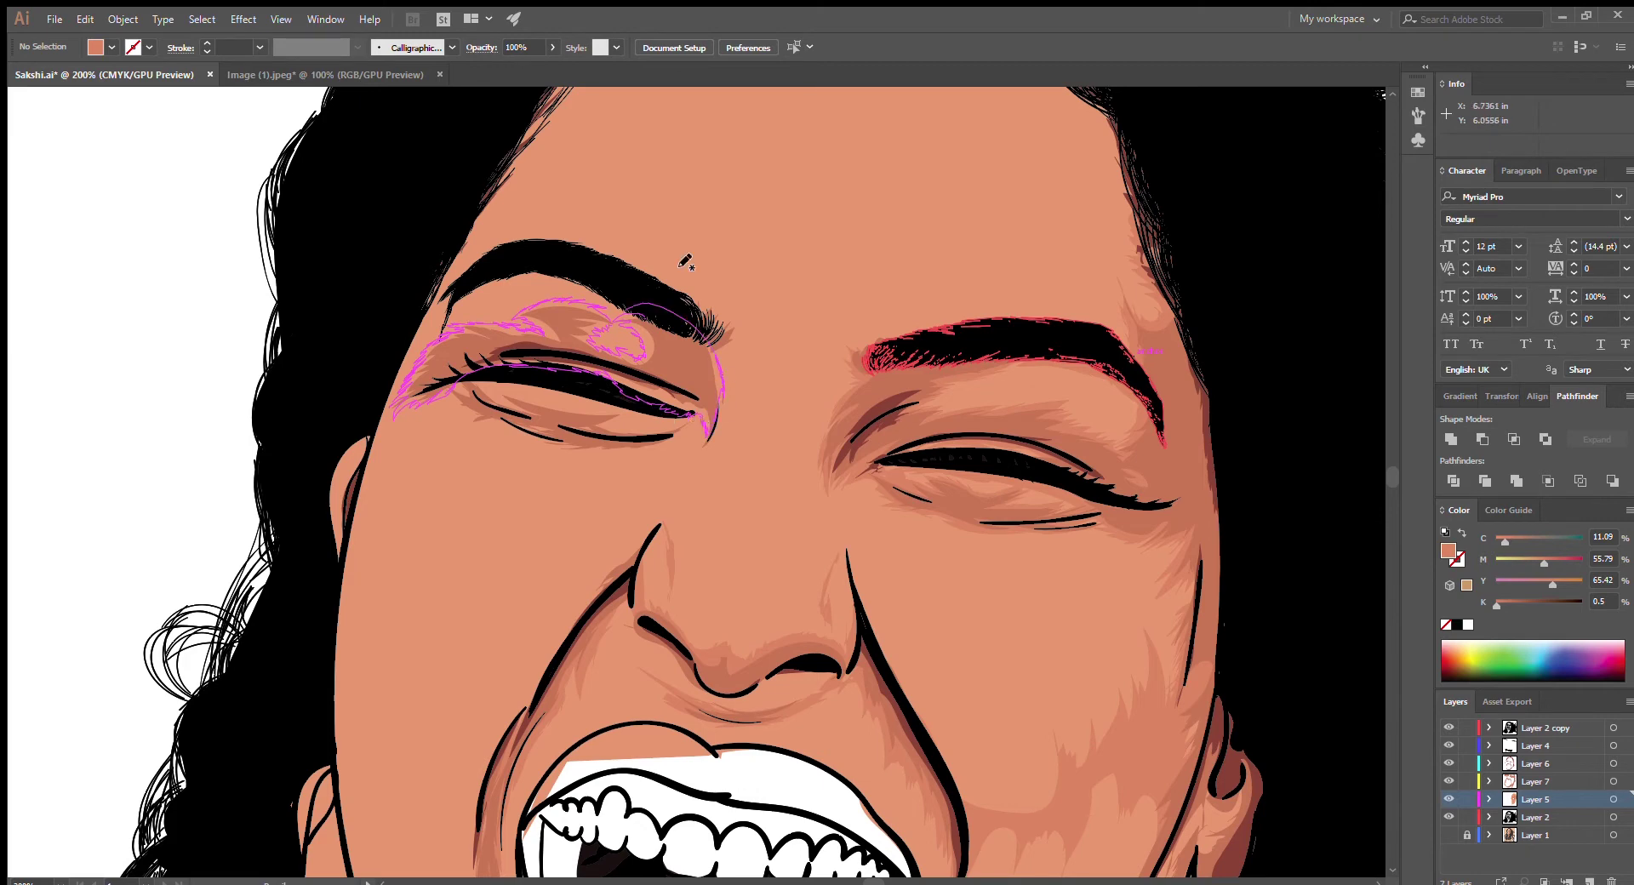
pyautogui.moveTo(451, 385)
pyautogui.mouseDown()
pyautogui.moveTo(660, 408)
pyautogui.moveTo(413, 439)
pyautogui.moveTo(808, 149)
pyautogui.moveTo(1106, 400)
pyautogui.mouseUp()
# Draw a darker shade shape on the left cheek, then check the whole portrait
pyautogui.scroll(3, 367, 434)
pyautogui.scroll(-3, 902, 204)
pyautogui.moveTo(881, 206); pyautogui.dragTo(1034, 186)
pyautogui.scroll(-1, 1382, 347)
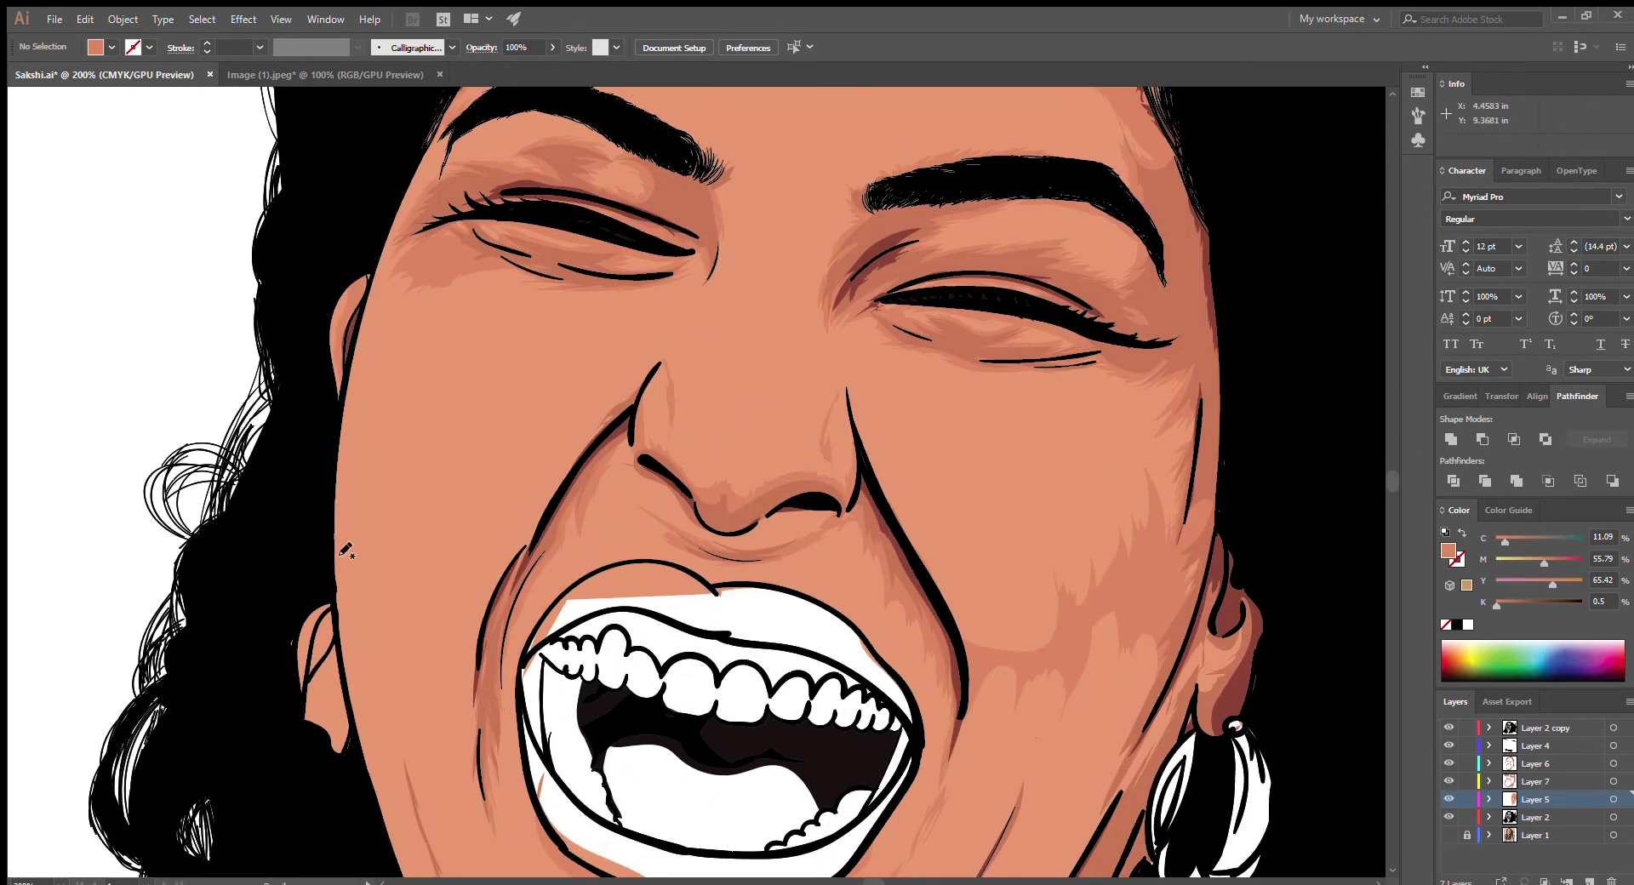
pyautogui.moveTo(341, 583); pyautogui.dragTo(419, 611)
pyautogui.hotkey('ctrl', '0')
pyautogui.hotkey('ctrl', '+')
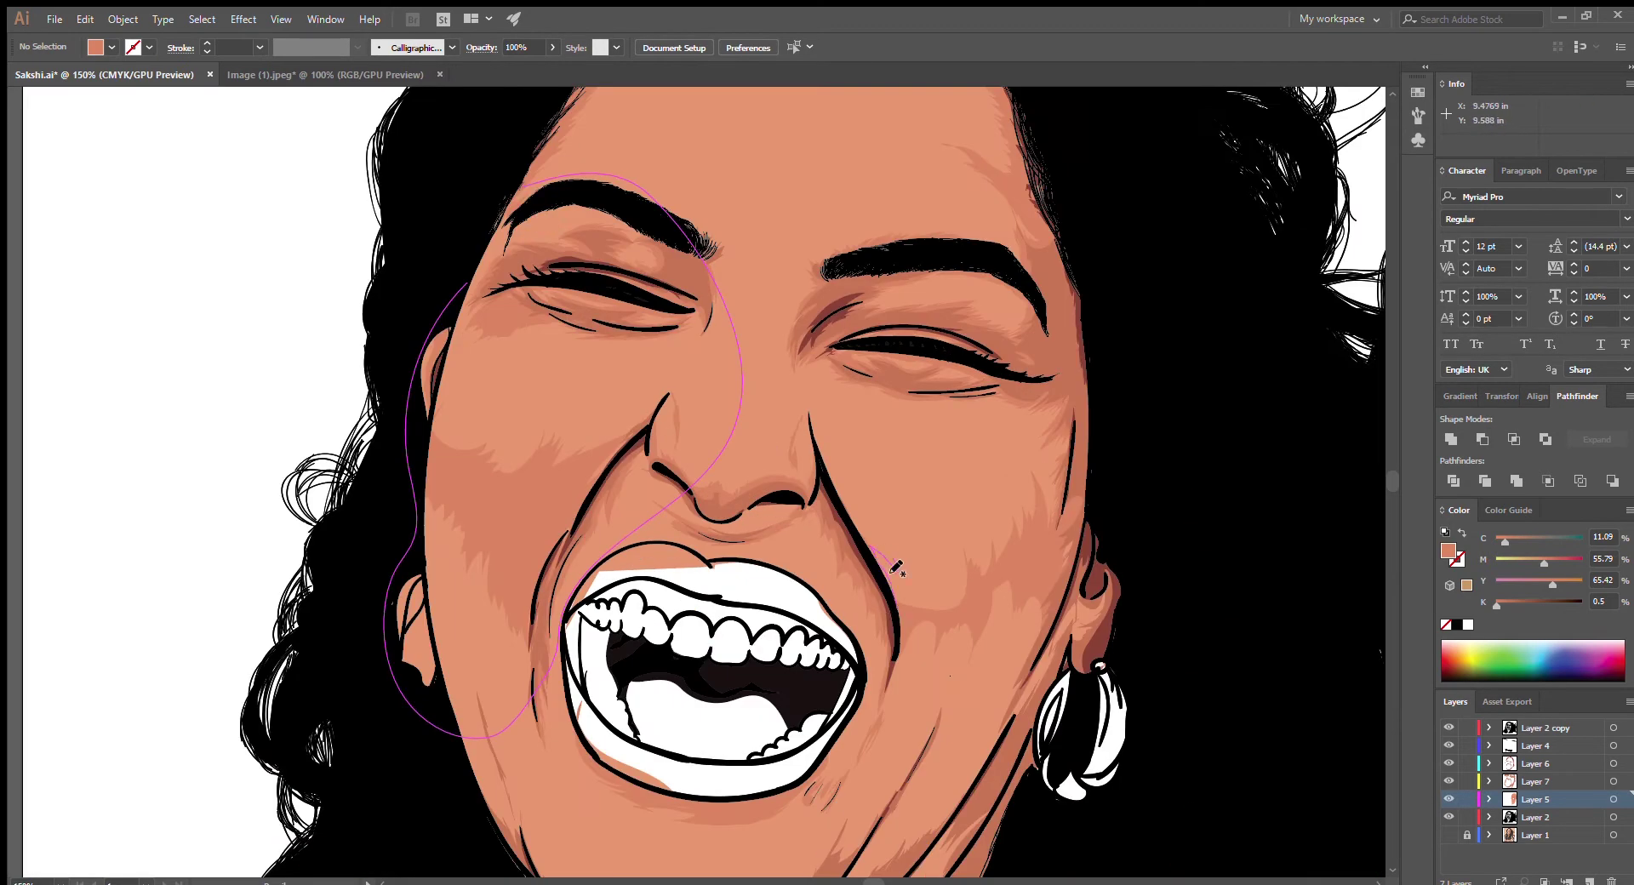
# Shade across the right cheek, along the chin below the mouth, and down the right jawline
pyautogui.moveTo(871, 549); pyautogui.dragTo(1005, 568)
pyautogui.moveTo(1041, 513); pyautogui.dragTo(1062, 534)
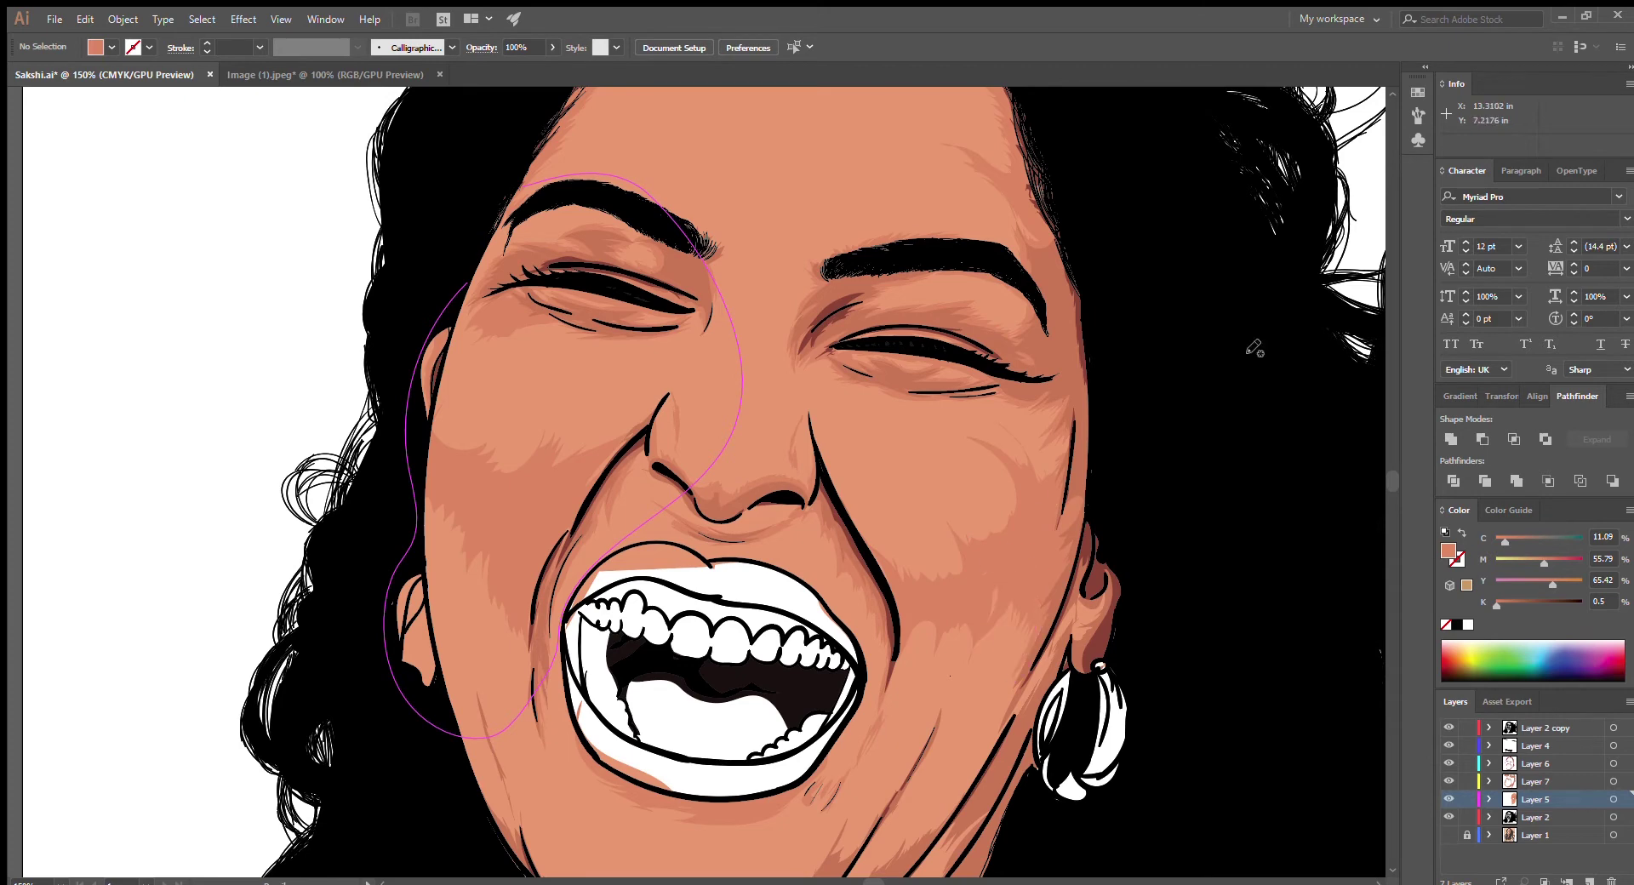
pyautogui.scroll(-5, 997, 587)
pyautogui.moveTo(520, 643); pyautogui.dragTo(728, 753)
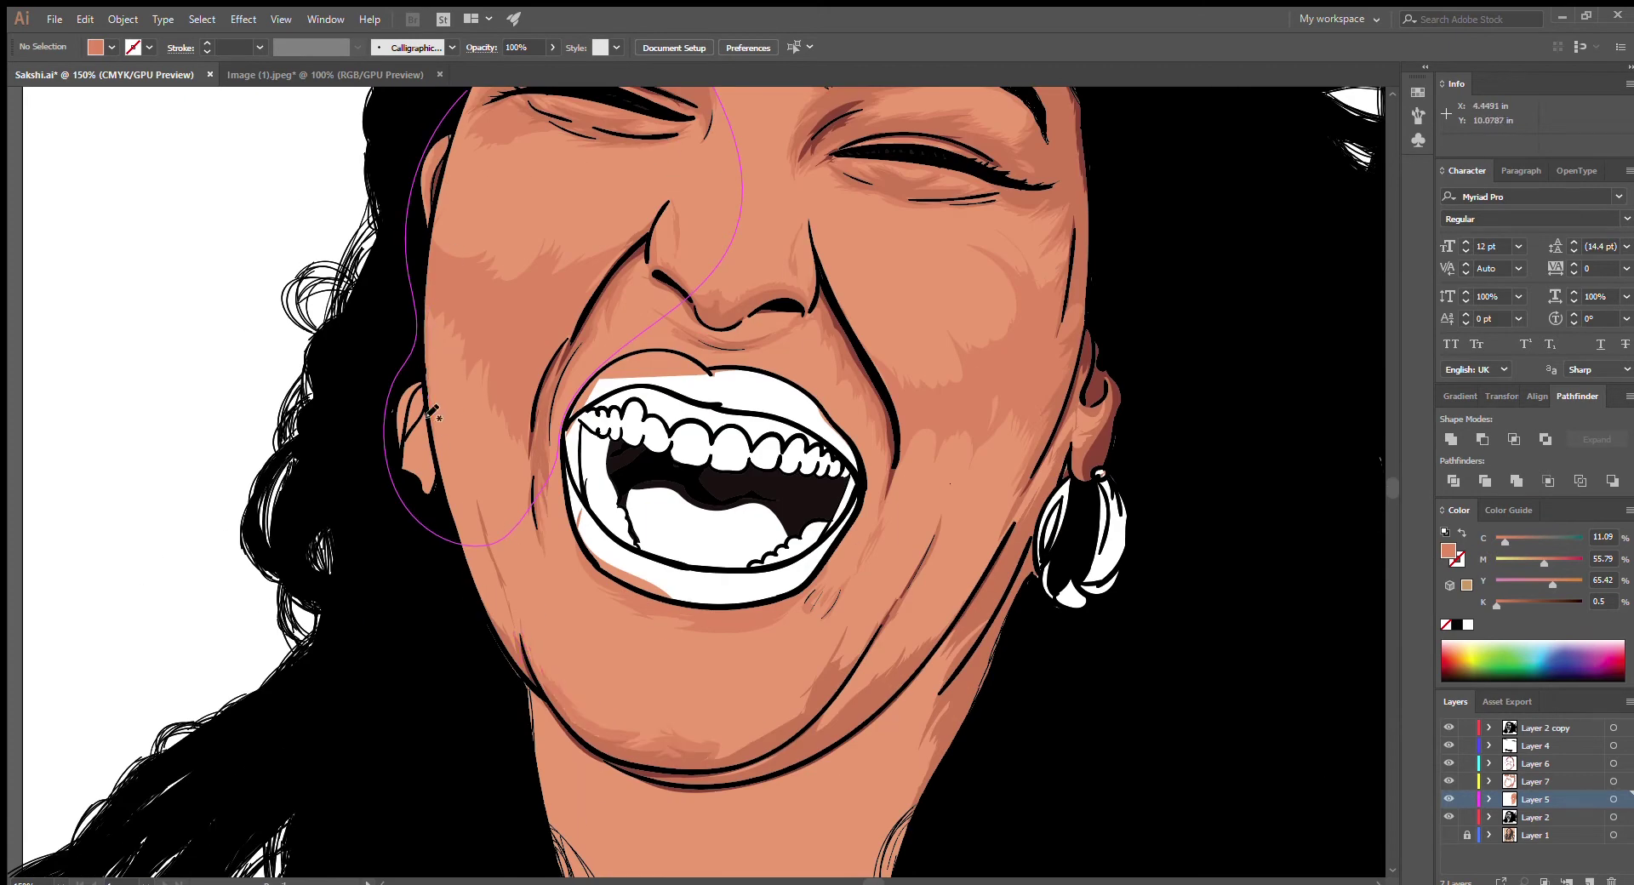
pyautogui.moveTo(432, 412); pyautogui.dragTo(511, 638)
pyautogui.scroll(-4, 510, 595)
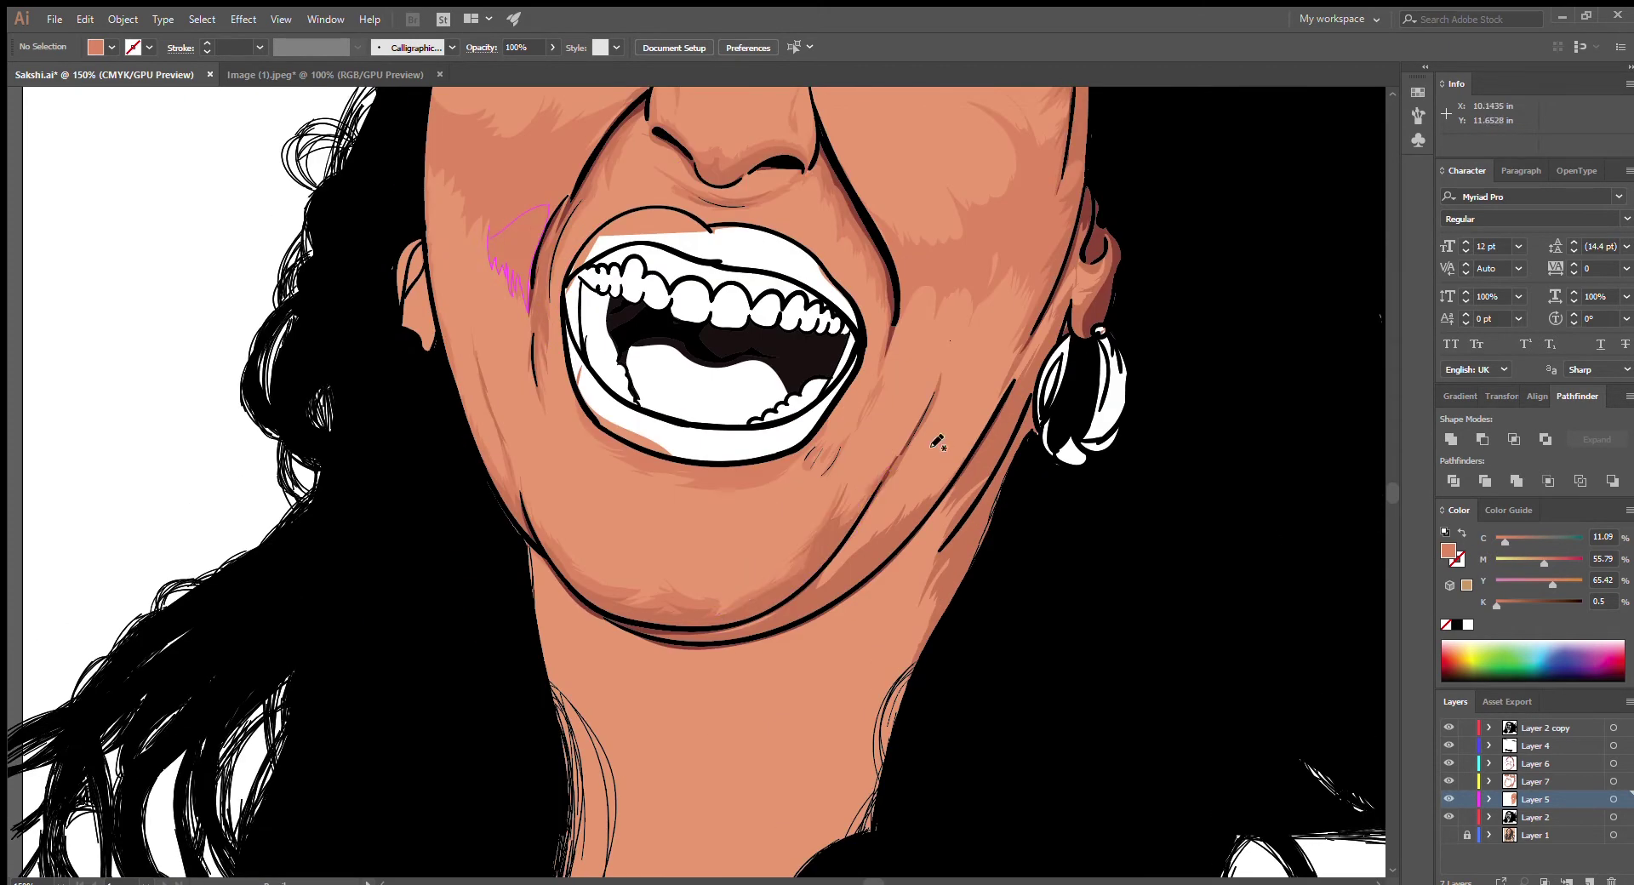
pyautogui.moveTo(935, 349); pyautogui.dragTo(851, 547)
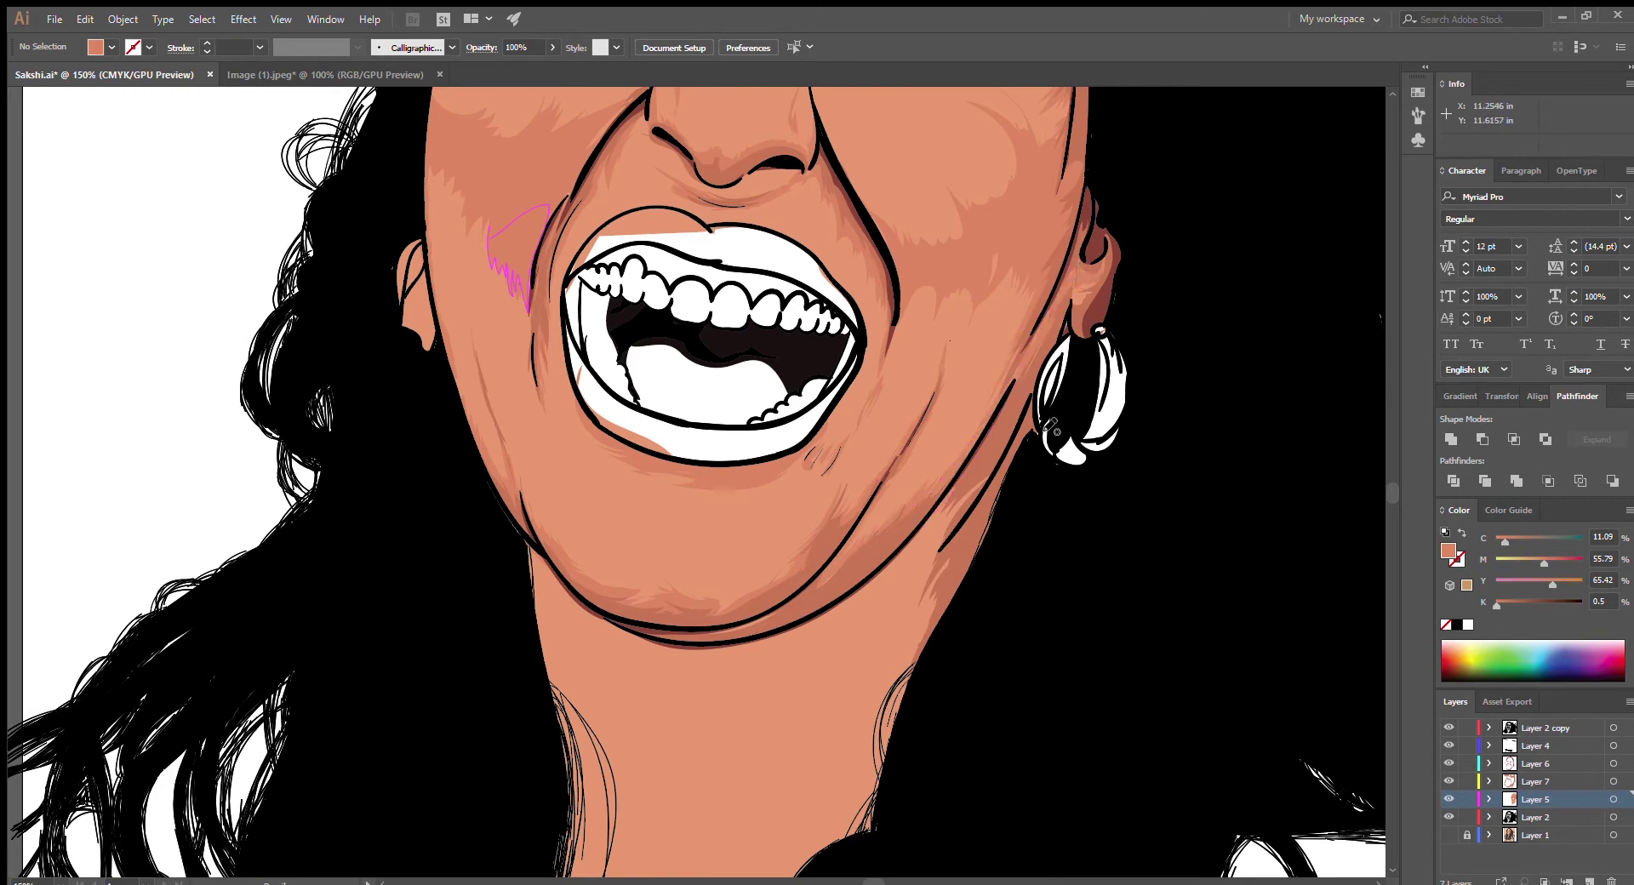
pyautogui.moveTo(940, 507); pyautogui.dragTo(894, 611)
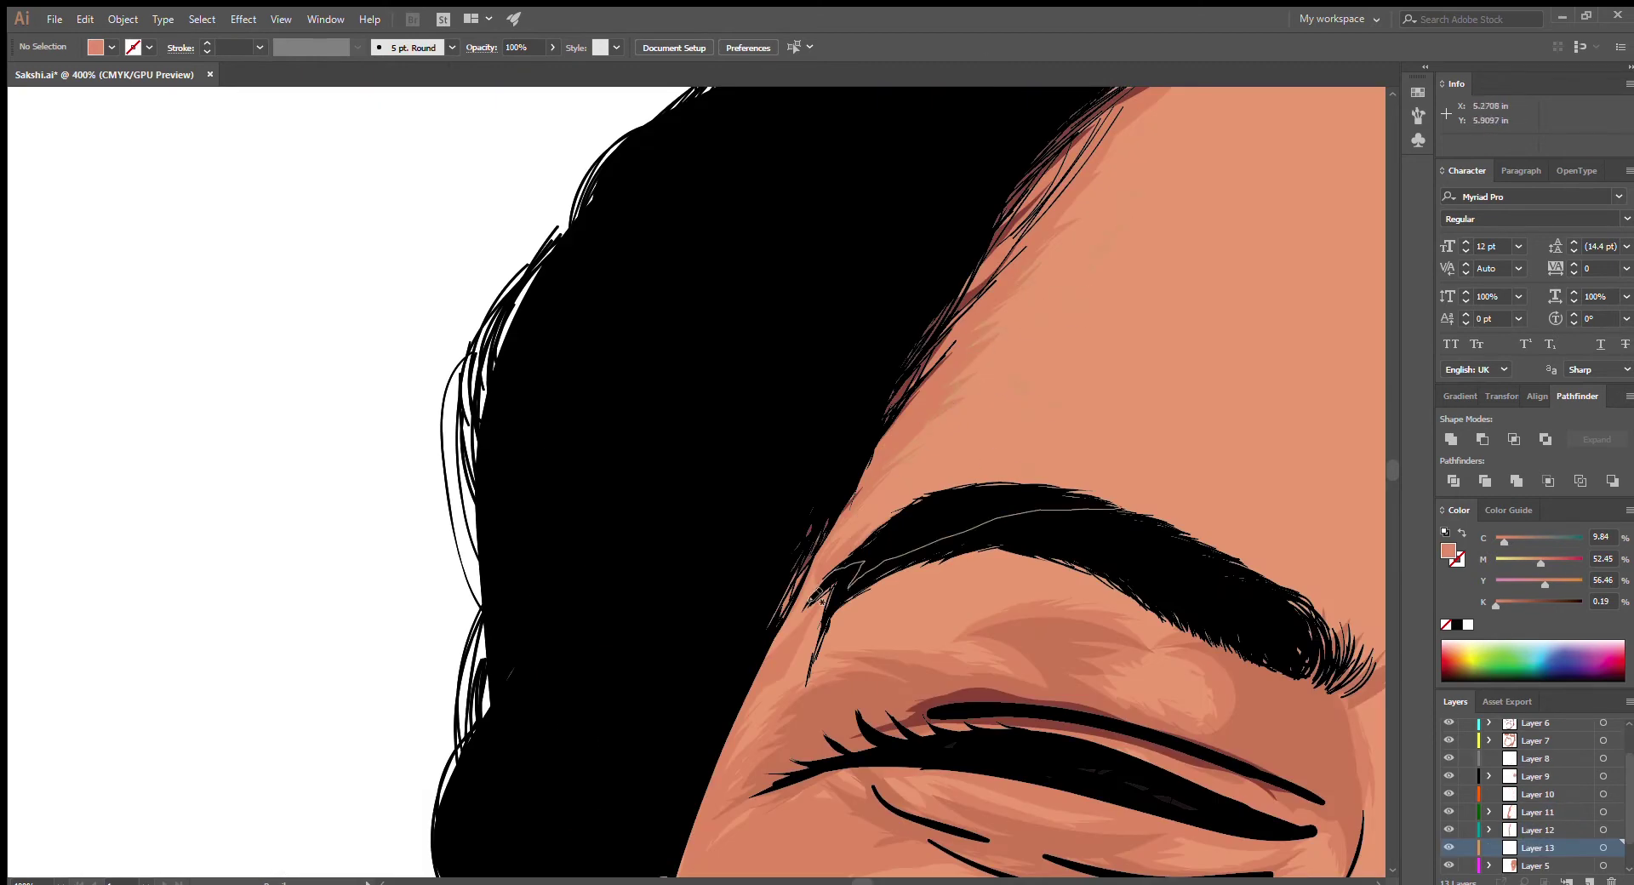
# Draw darker skin shading shapes along the forehead hairline
pyautogui.moveTo(1097, 226); pyautogui.dragTo(940, 409)
pyautogui.scroll(2, 1097, 242)
pyautogui.moveTo(1285, 92)
pyautogui.mouseDown()
pyautogui.moveTo(811, 300)
pyautogui.moveTo(960, 295)
pyautogui.mouseUp()
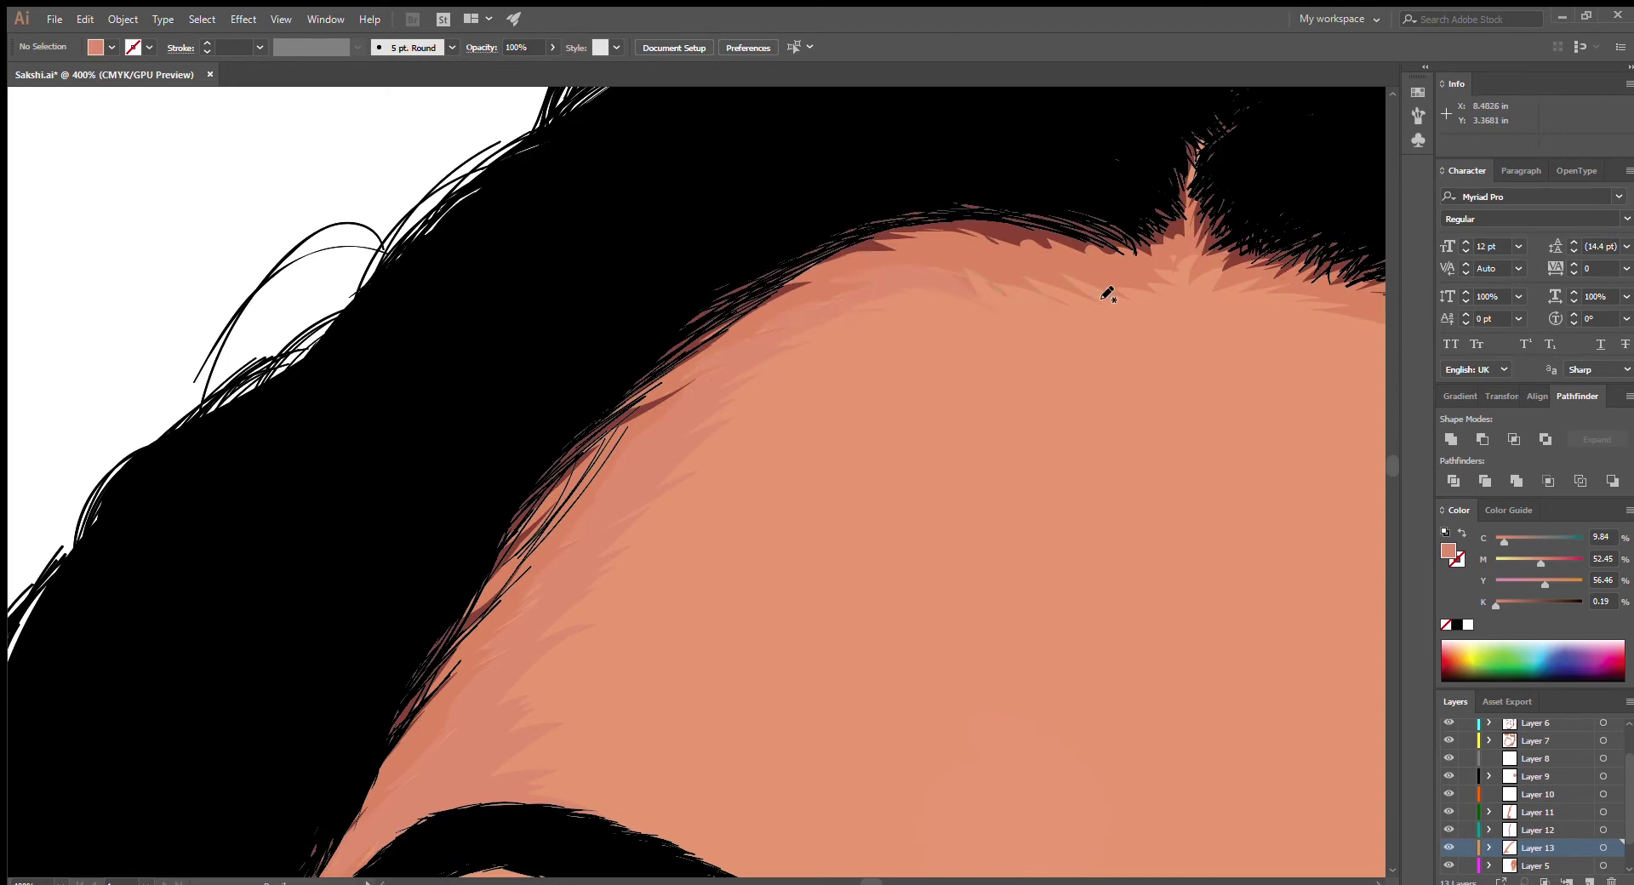
pyautogui.scroll(-1, 1142, 277)
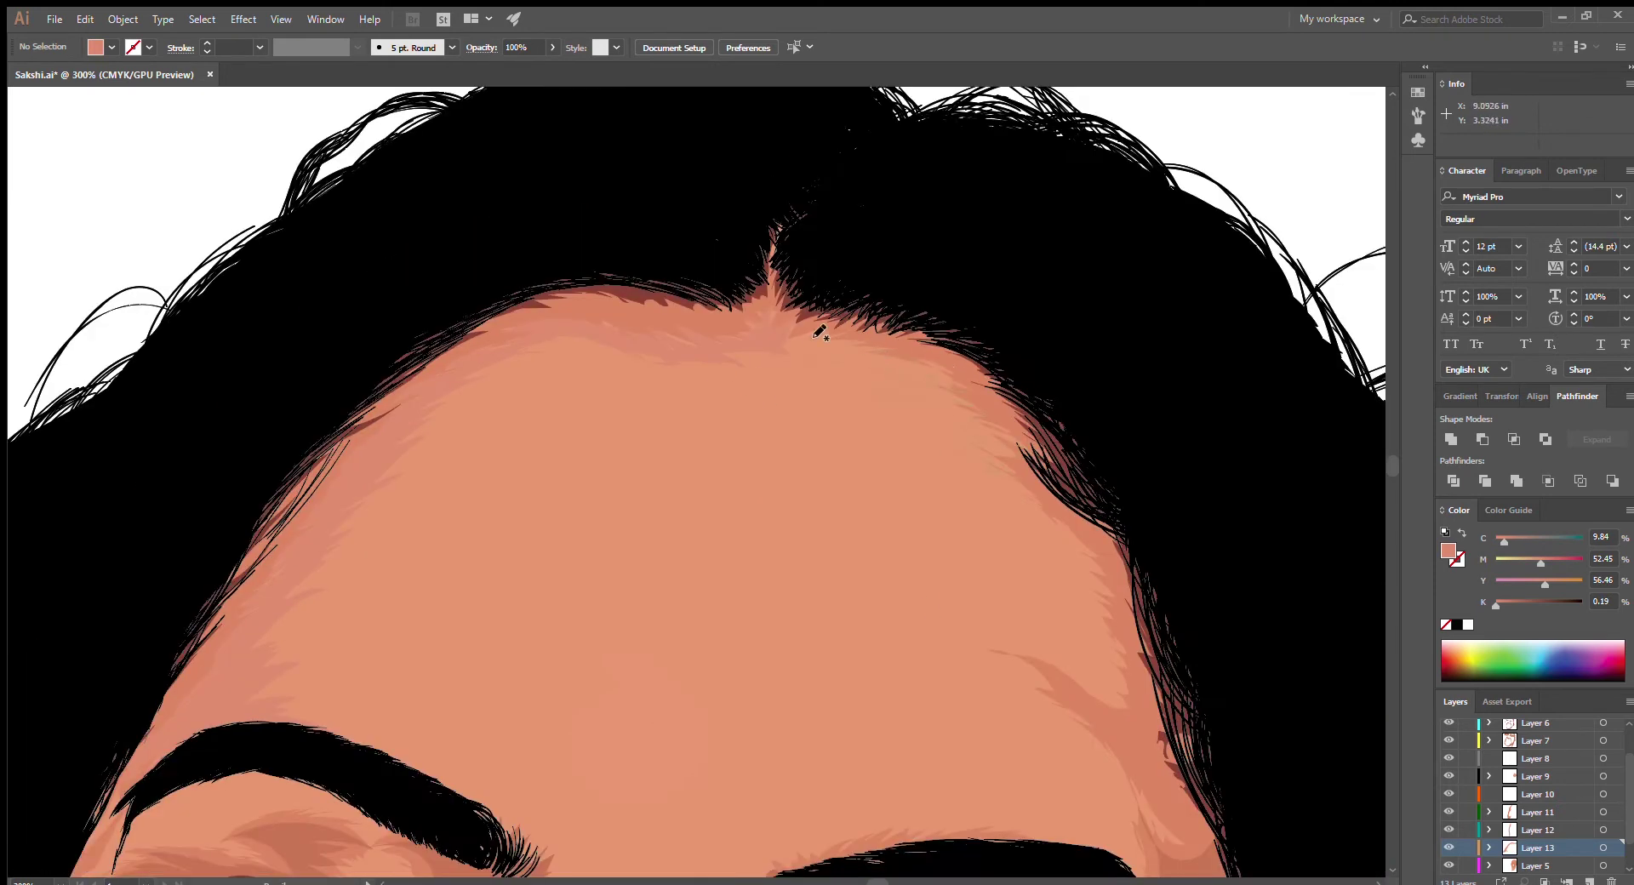
pyautogui.scroll(-2, 919, 443)
pyautogui.scroll(1, 1021, 555)
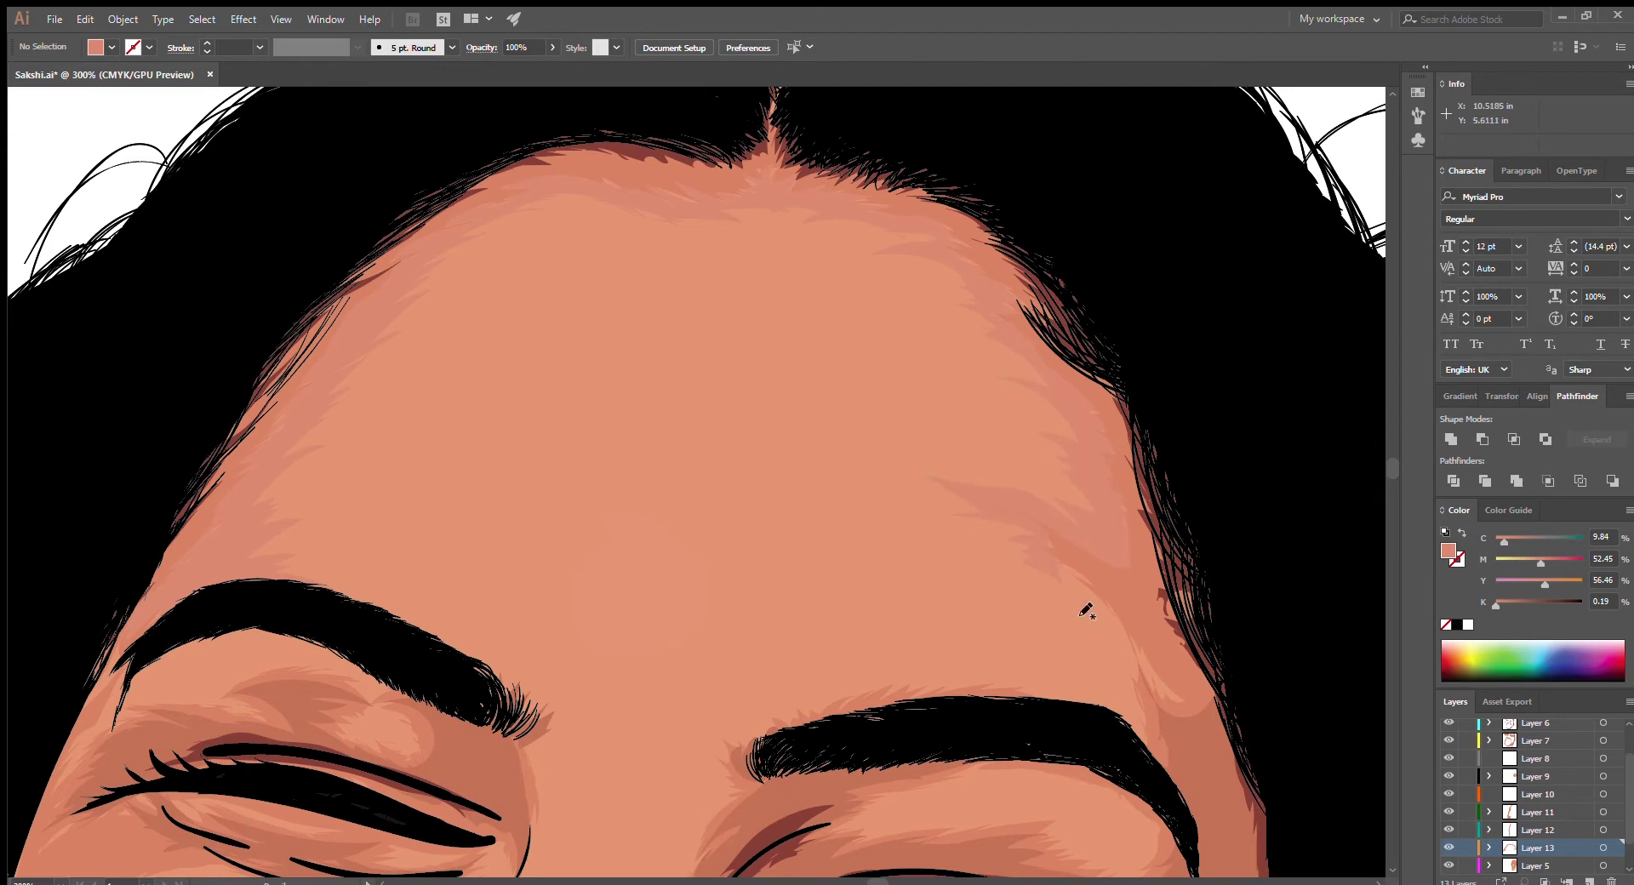
pyautogui.scroll(-1, 1145, 594)
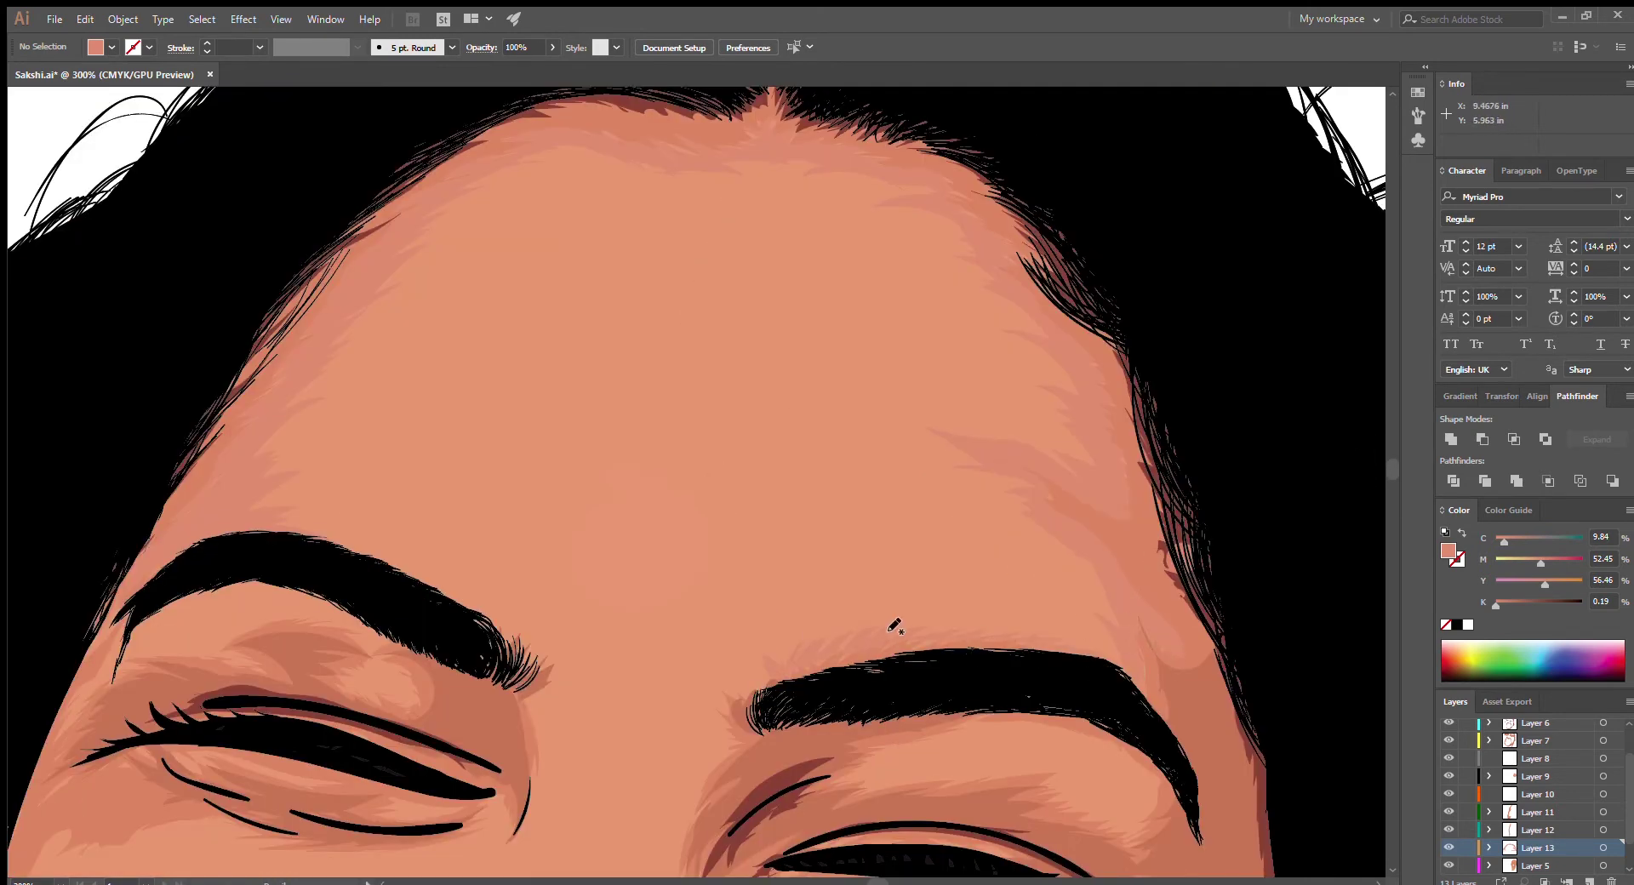
pyautogui.scroll(-4, 860, 674)
pyautogui.scroll(2, 876, 417)
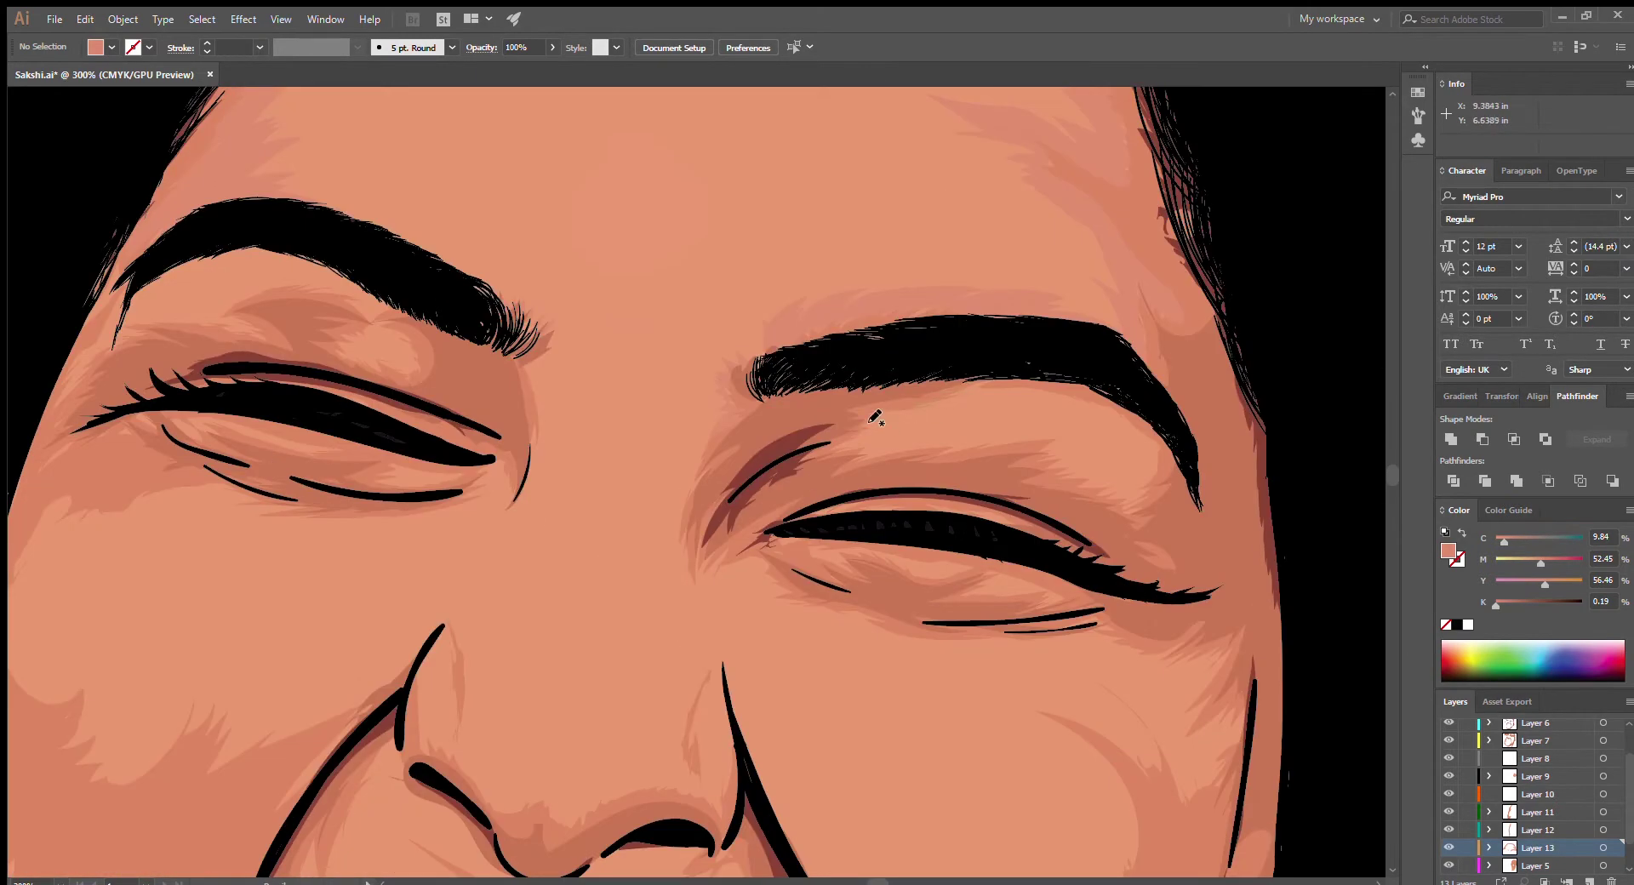
pyautogui.moveTo(1107, 501); pyautogui.dragTo(970, 401)
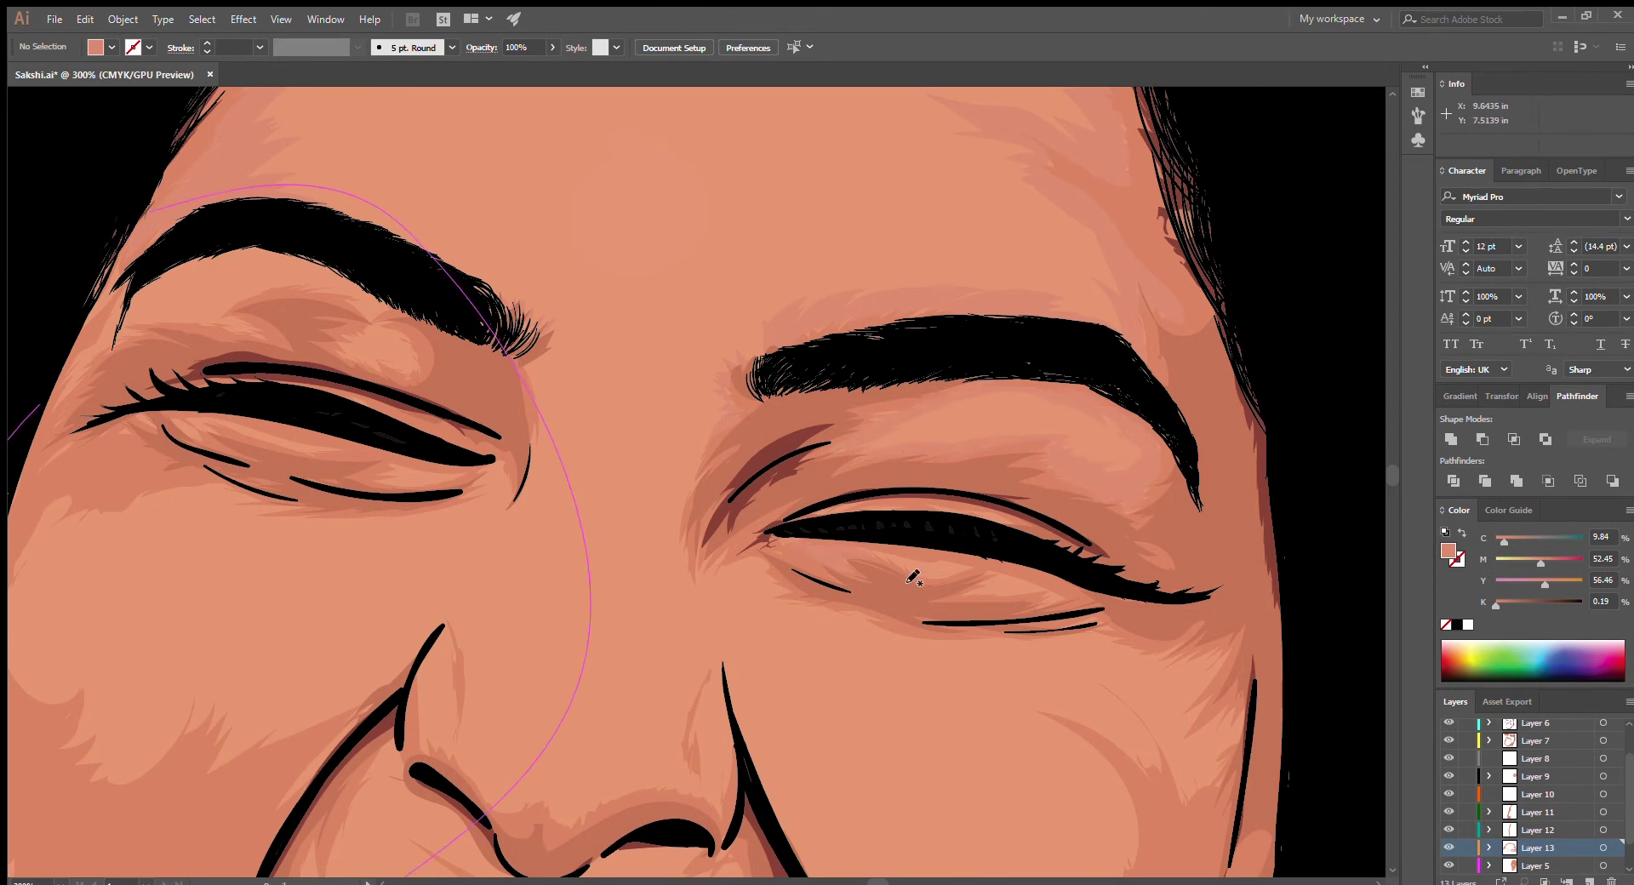
# Zoom in and scroll around to inspect the eyes closely
pyautogui.hotkey('ctrl', '+')
pyautogui.scroll(-2, 665, 546)
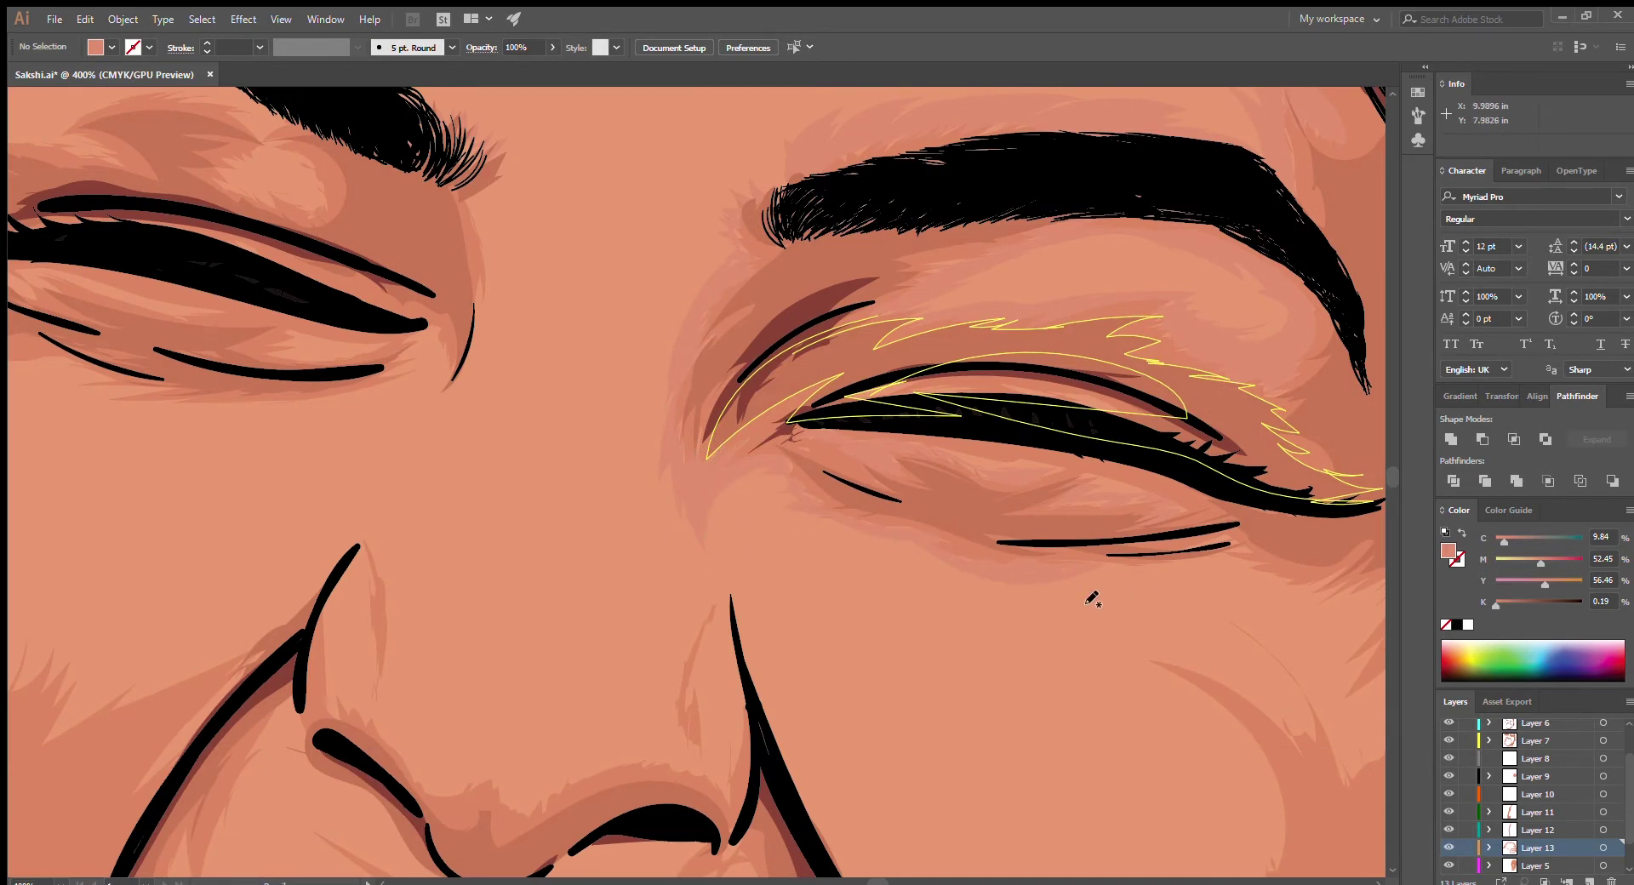
pyautogui.hscroll(8, 1191, 600)
pyautogui.scroll(-4, 834, 455)
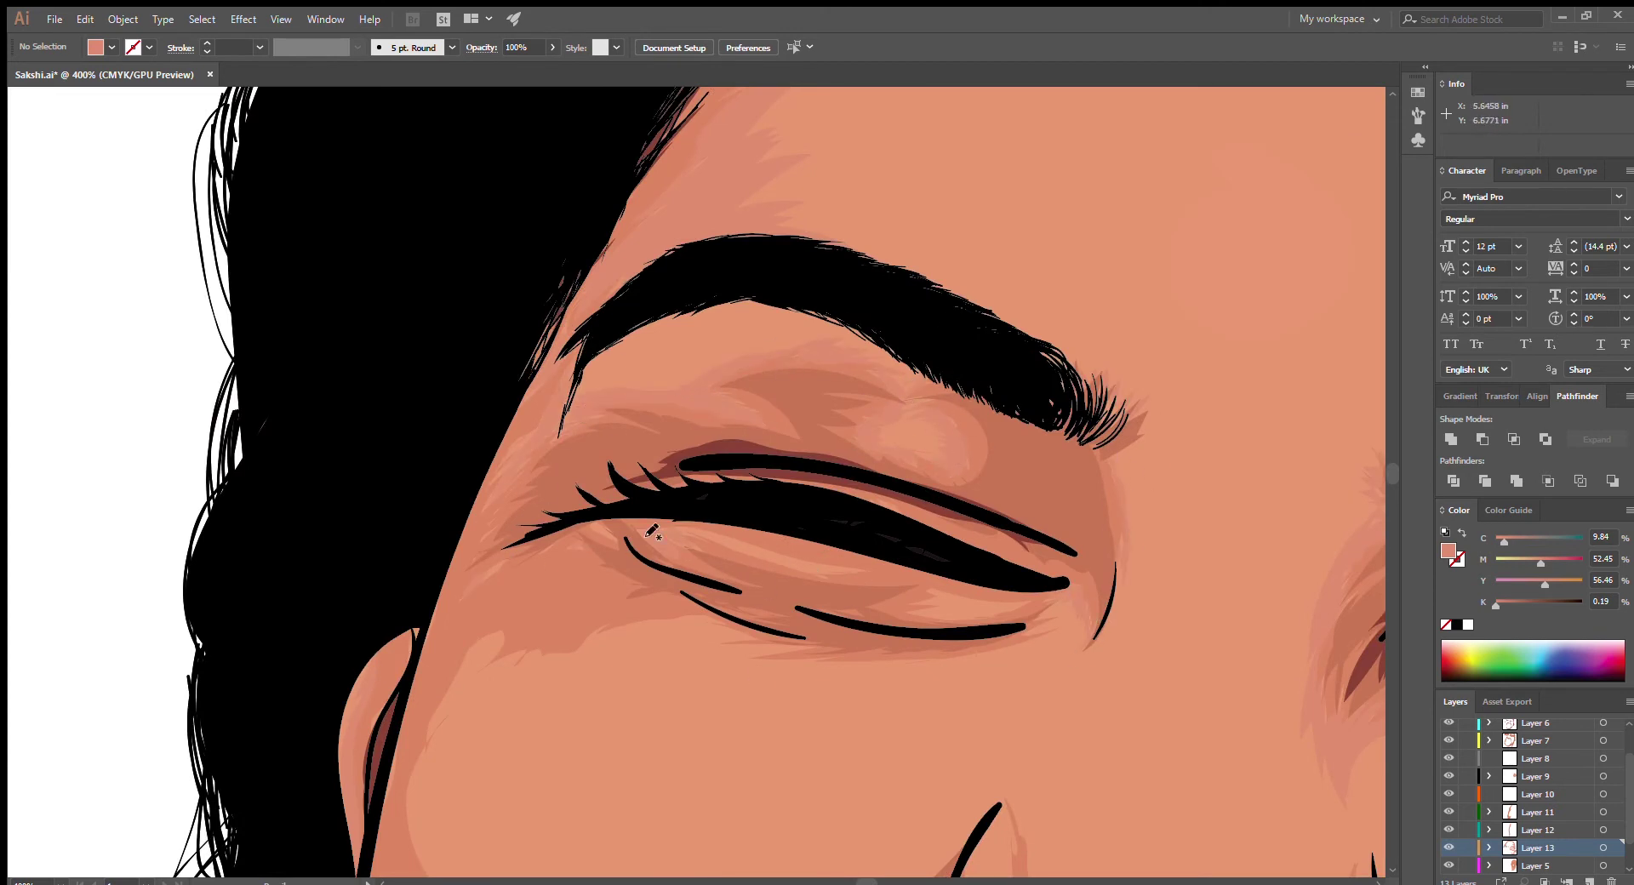
pyautogui.scroll(-3, 923, 562)
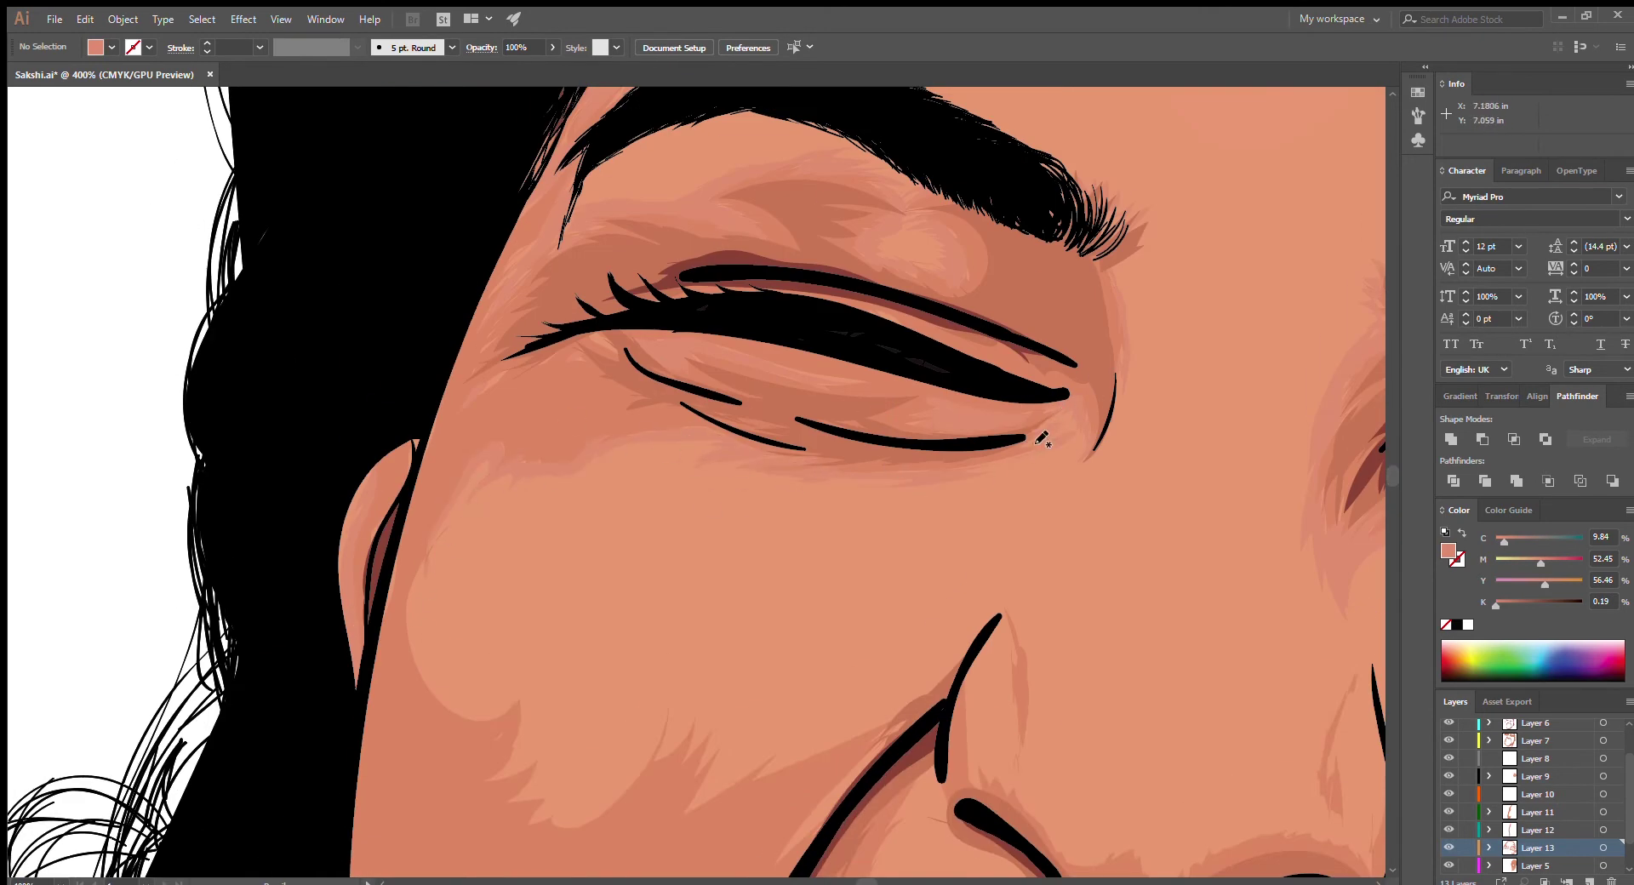
pyautogui.scroll(-1, 437, 462)
# Draw a darker cheek shading shape and toggle the base skin layer's visibility to check it
pyautogui.moveTo(618, 697); pyautogui.dragTo(651, 698)
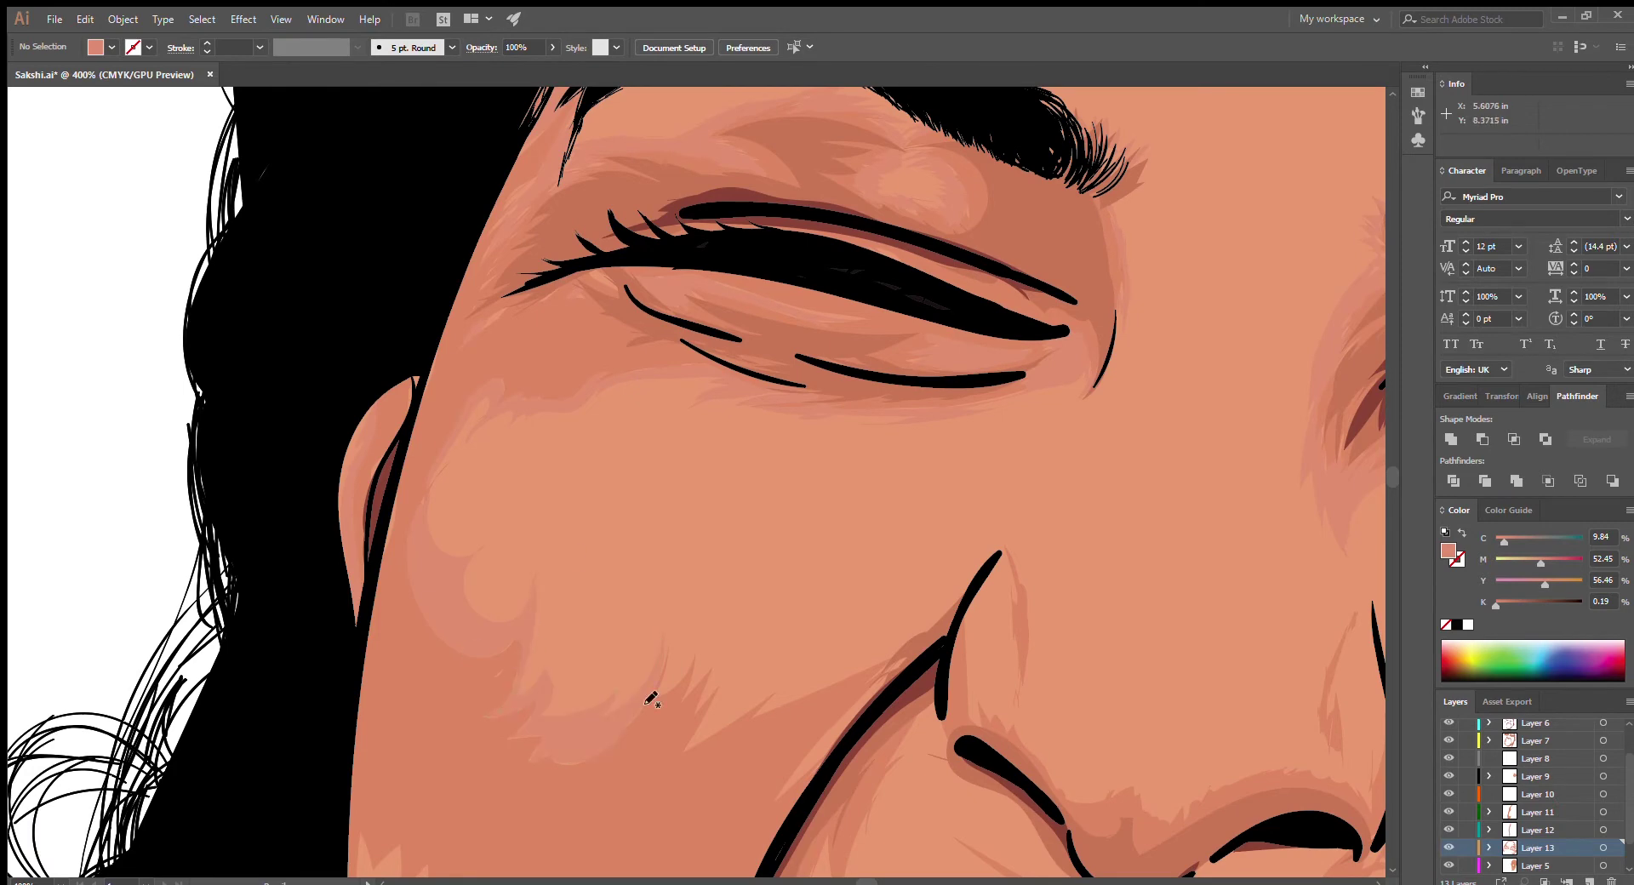
pyautogui.scroll(-5, 766, 702)
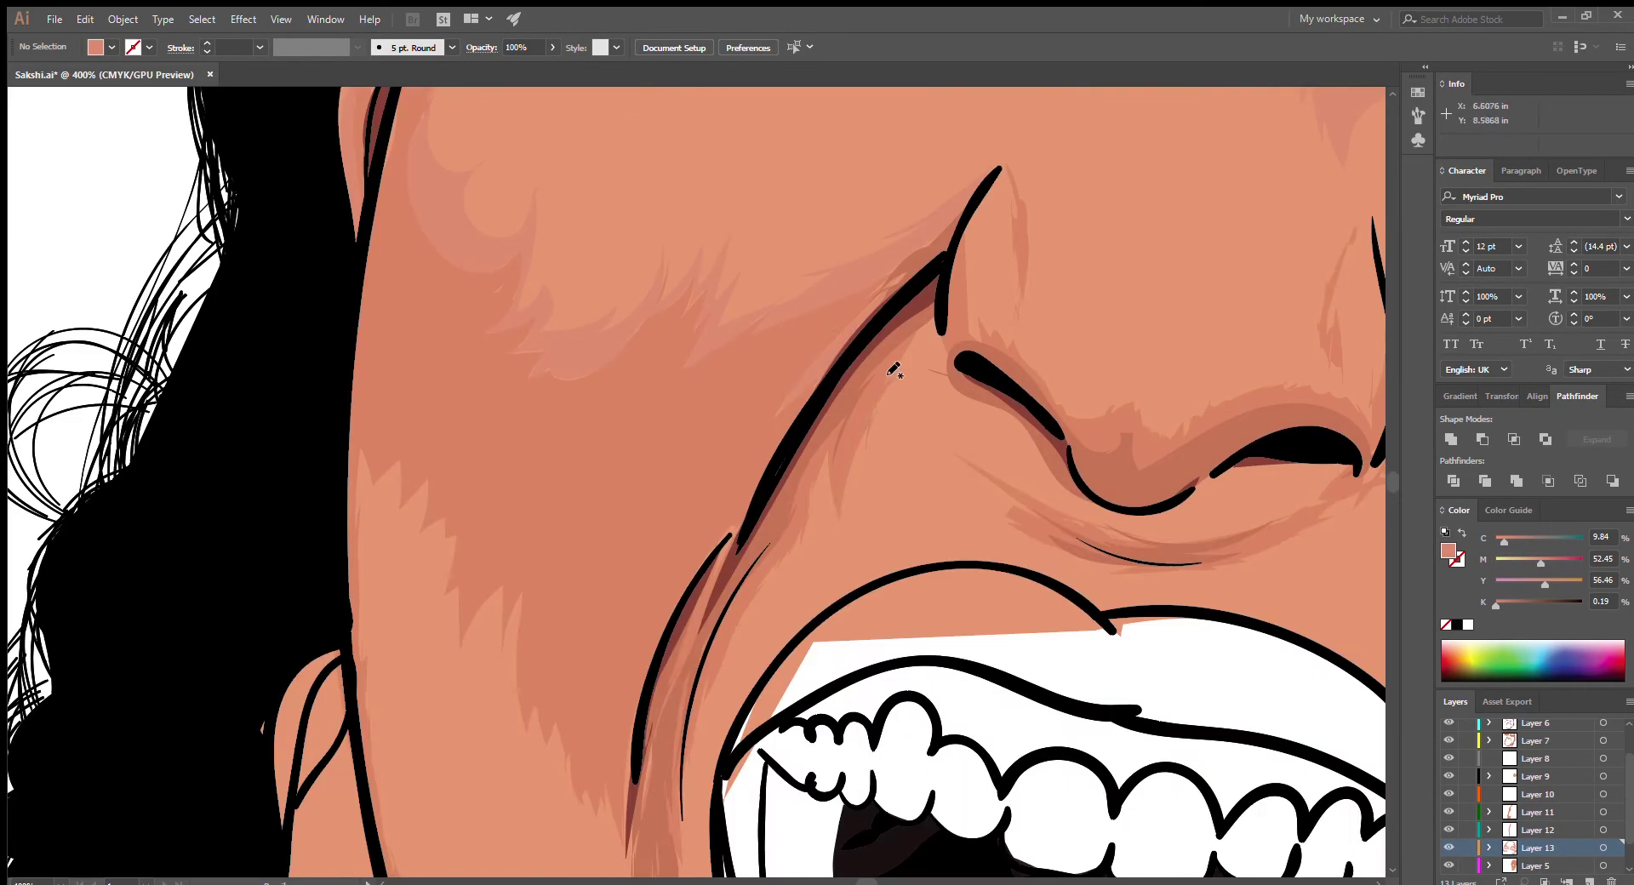
pyautogui.click(1449, 865)
pyautogui.click(1448, 866)
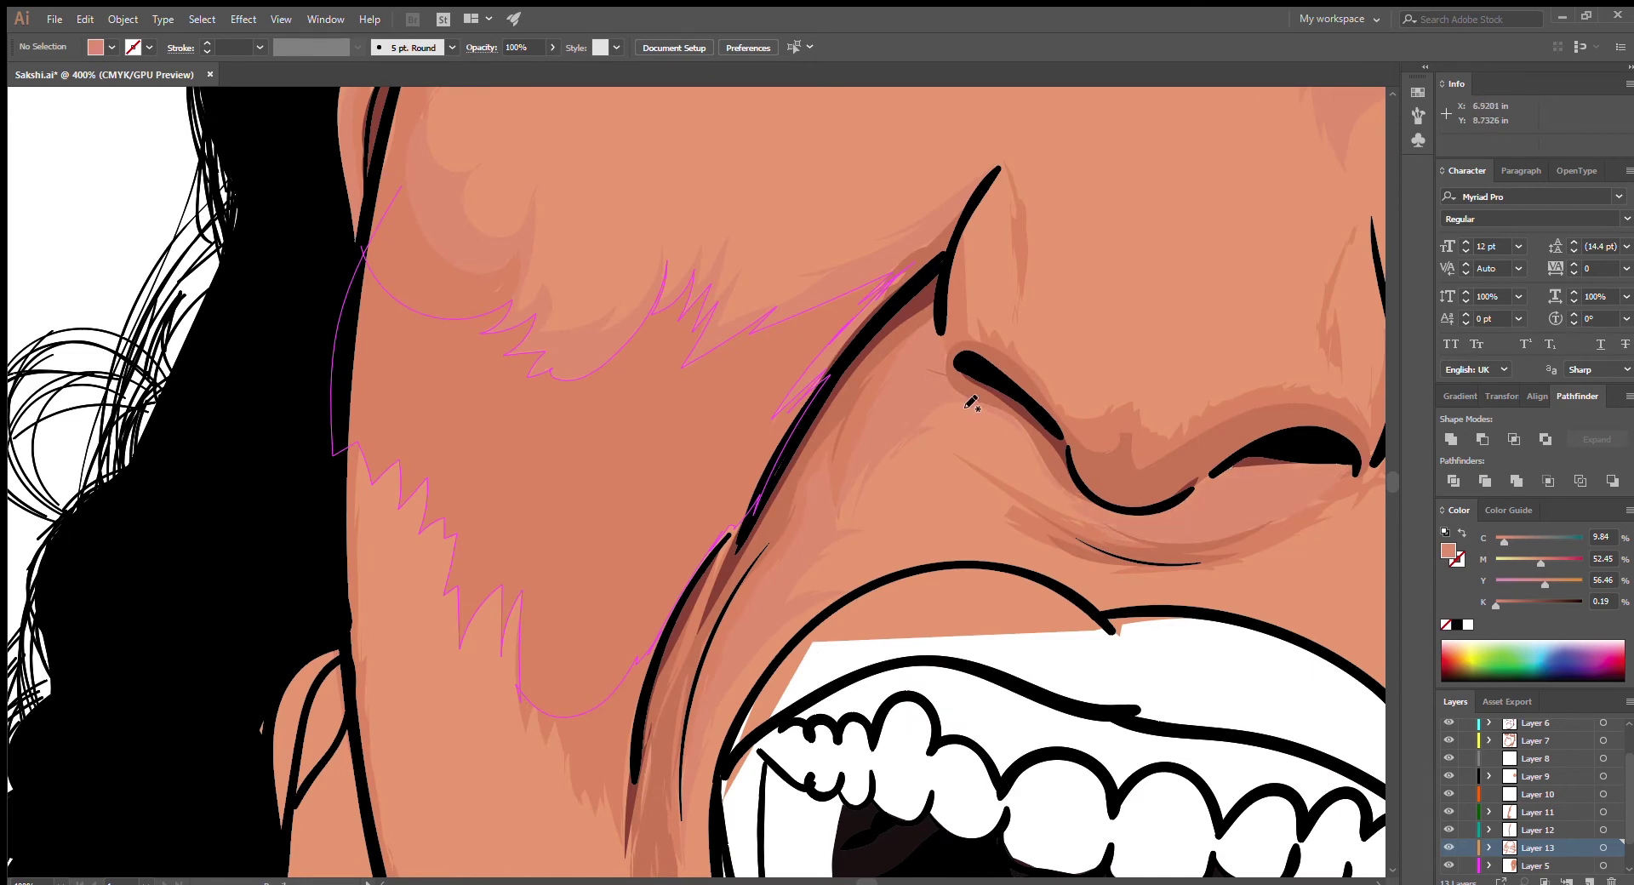
pyautogui.scroll(-2, 1044, 656)
pyautogui.scroll(2, 1045, 655)
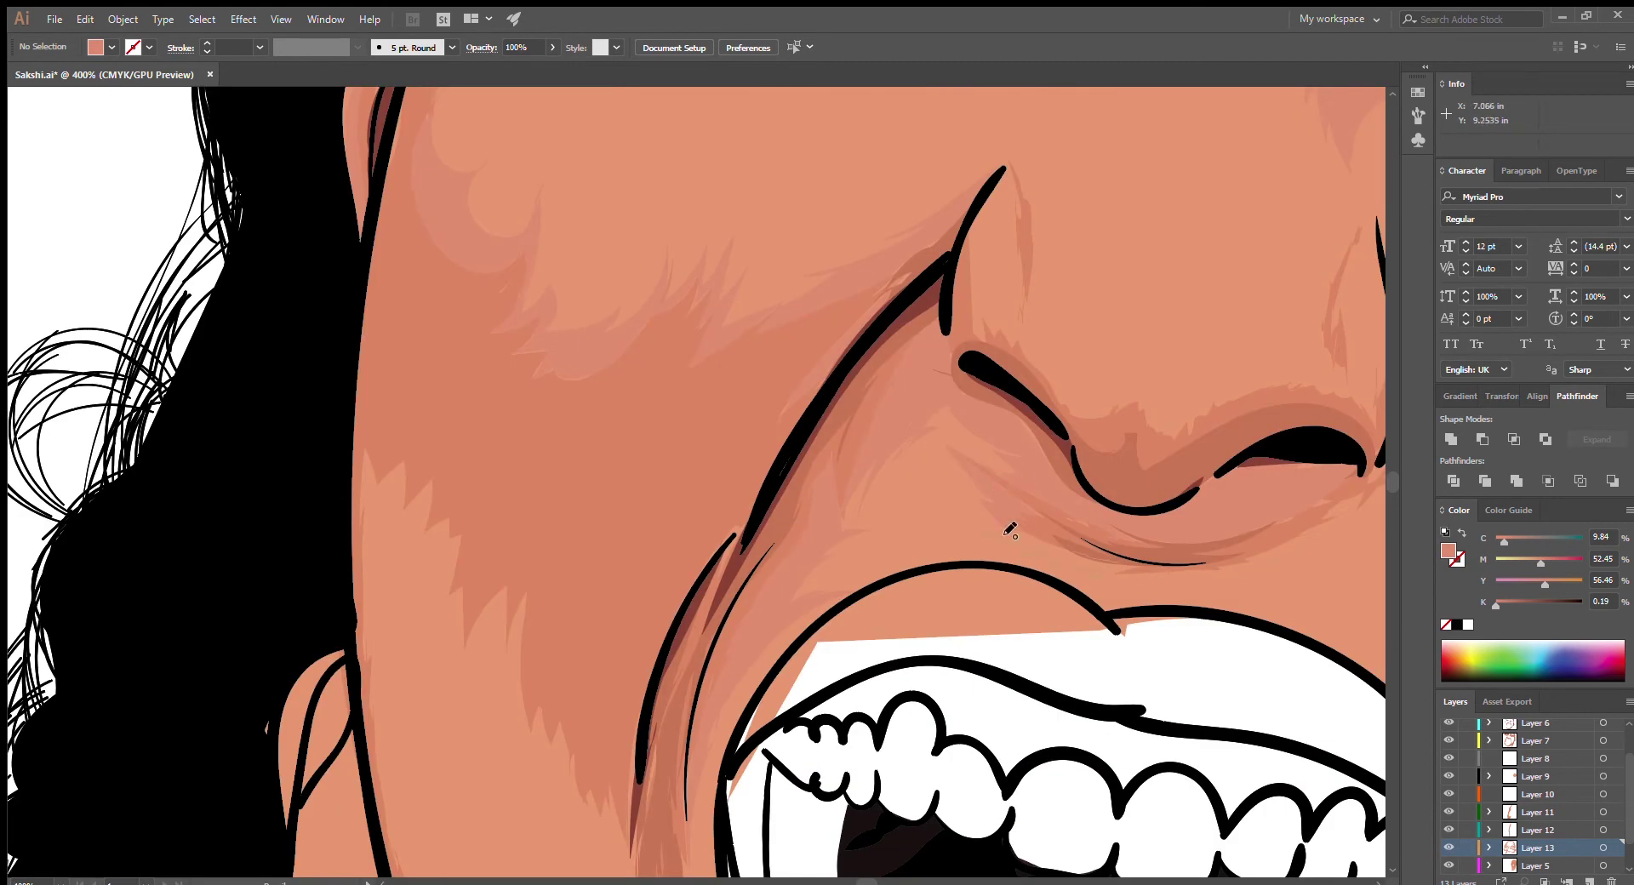
# Add darker shading shapes on the cheek beside the nose and a sliver along its edge
pyautogui.hscroll(5, 902, 472)
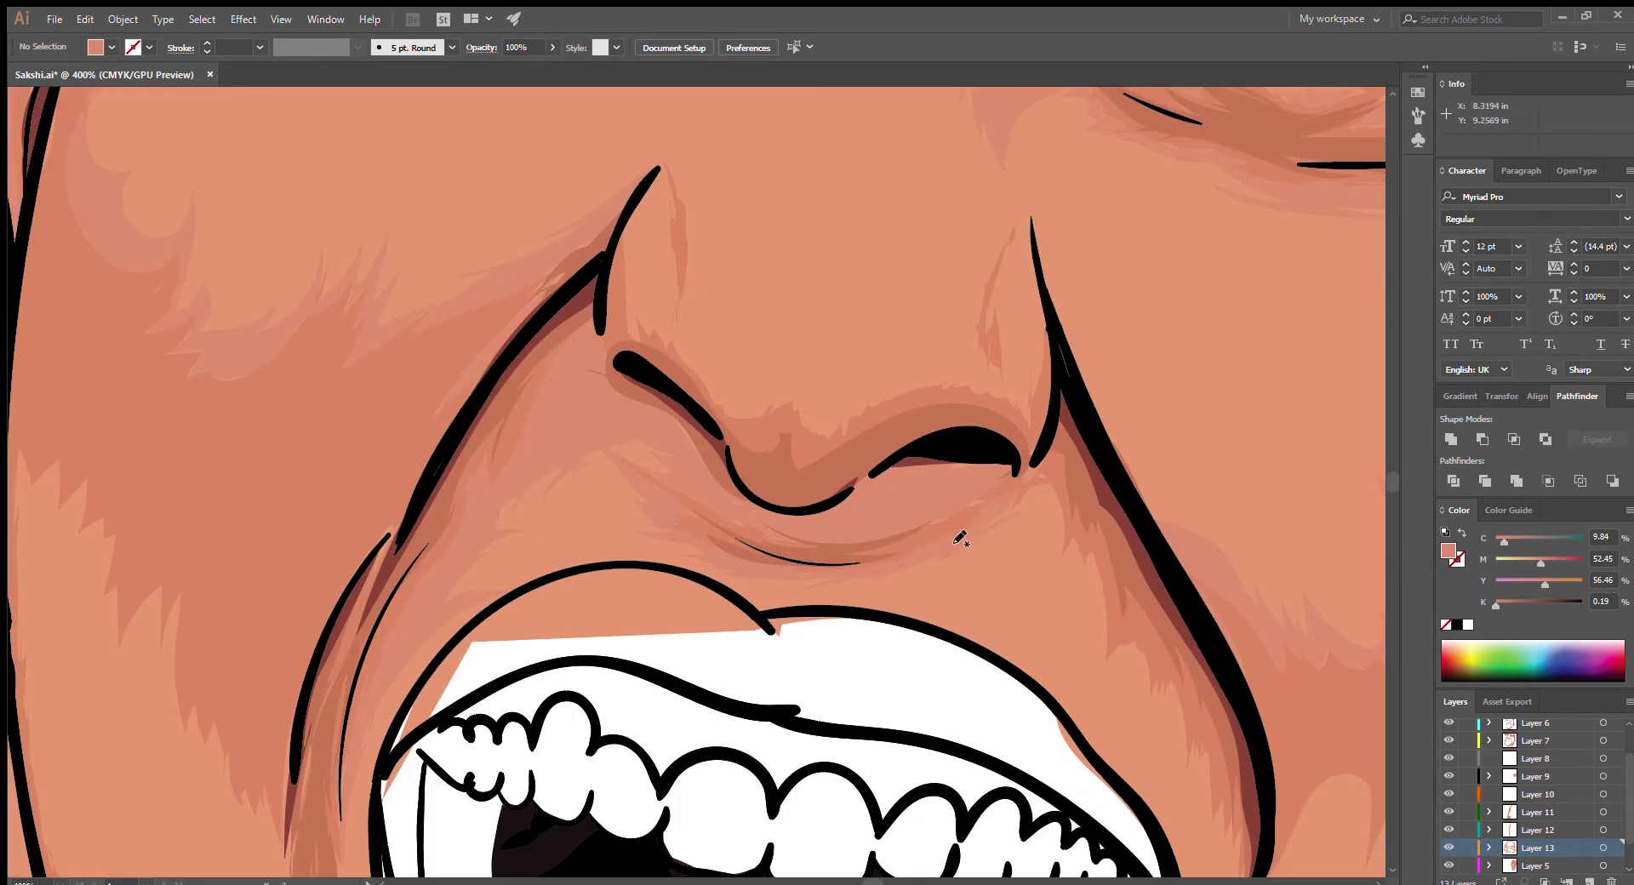
pyautogui.scroll(-3, 1107, 581)
pyautogui.scroll(-4, 1247, 644)
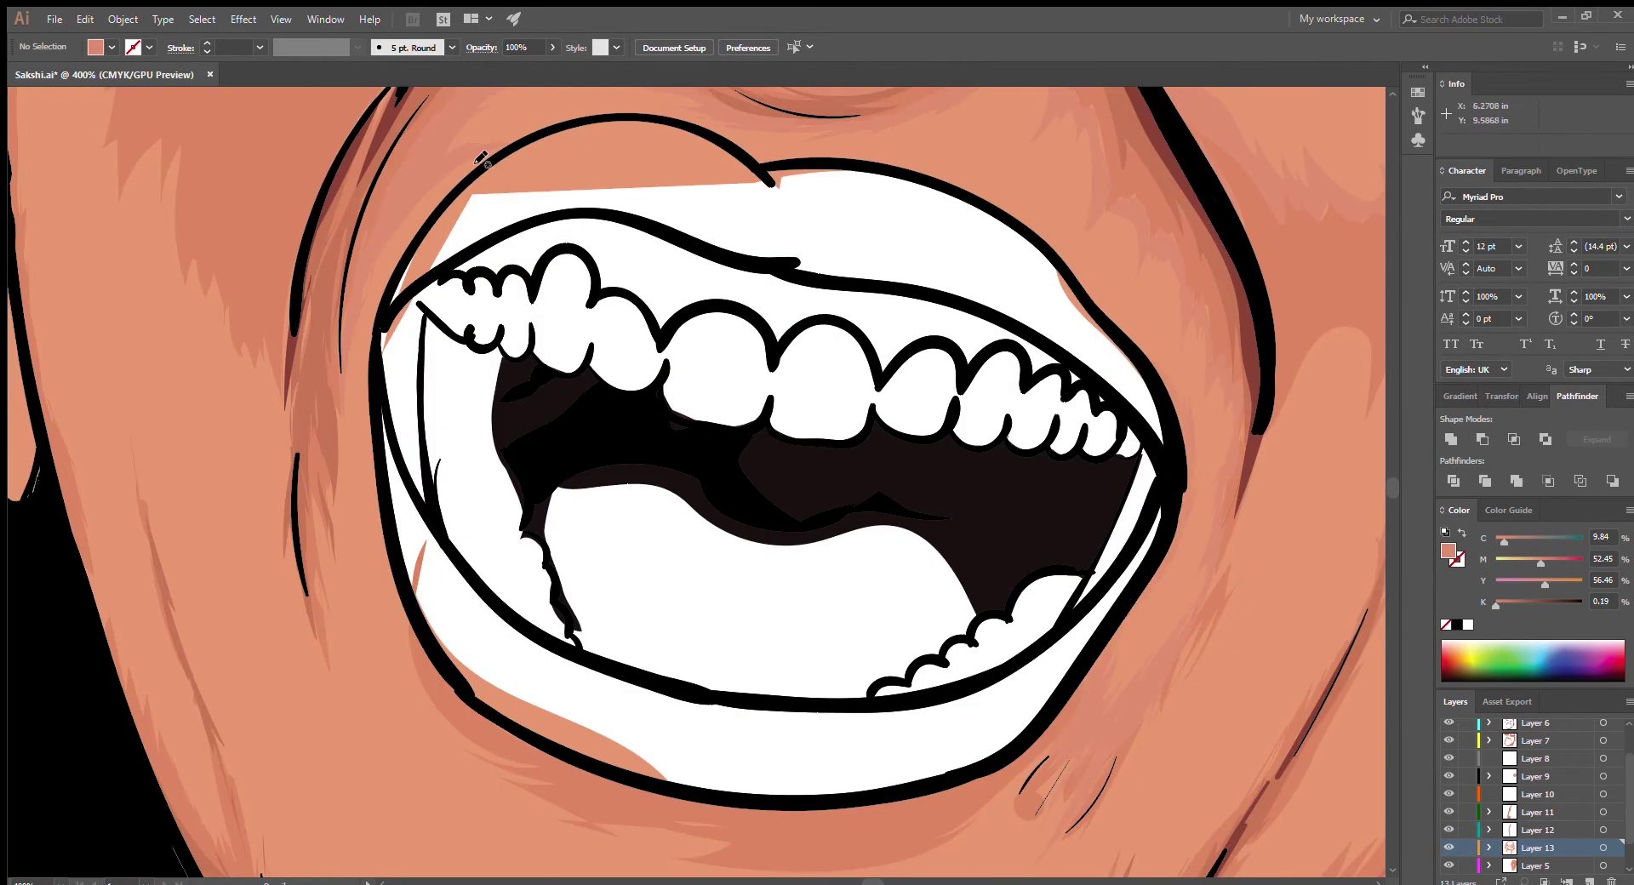
pyautogui.scroll(5, 541, 470)
pyautogui.hscroll(-7, 541, 471)
pyautogui.moveTo(514, 457); pyautogui.dragTo(595, 341)
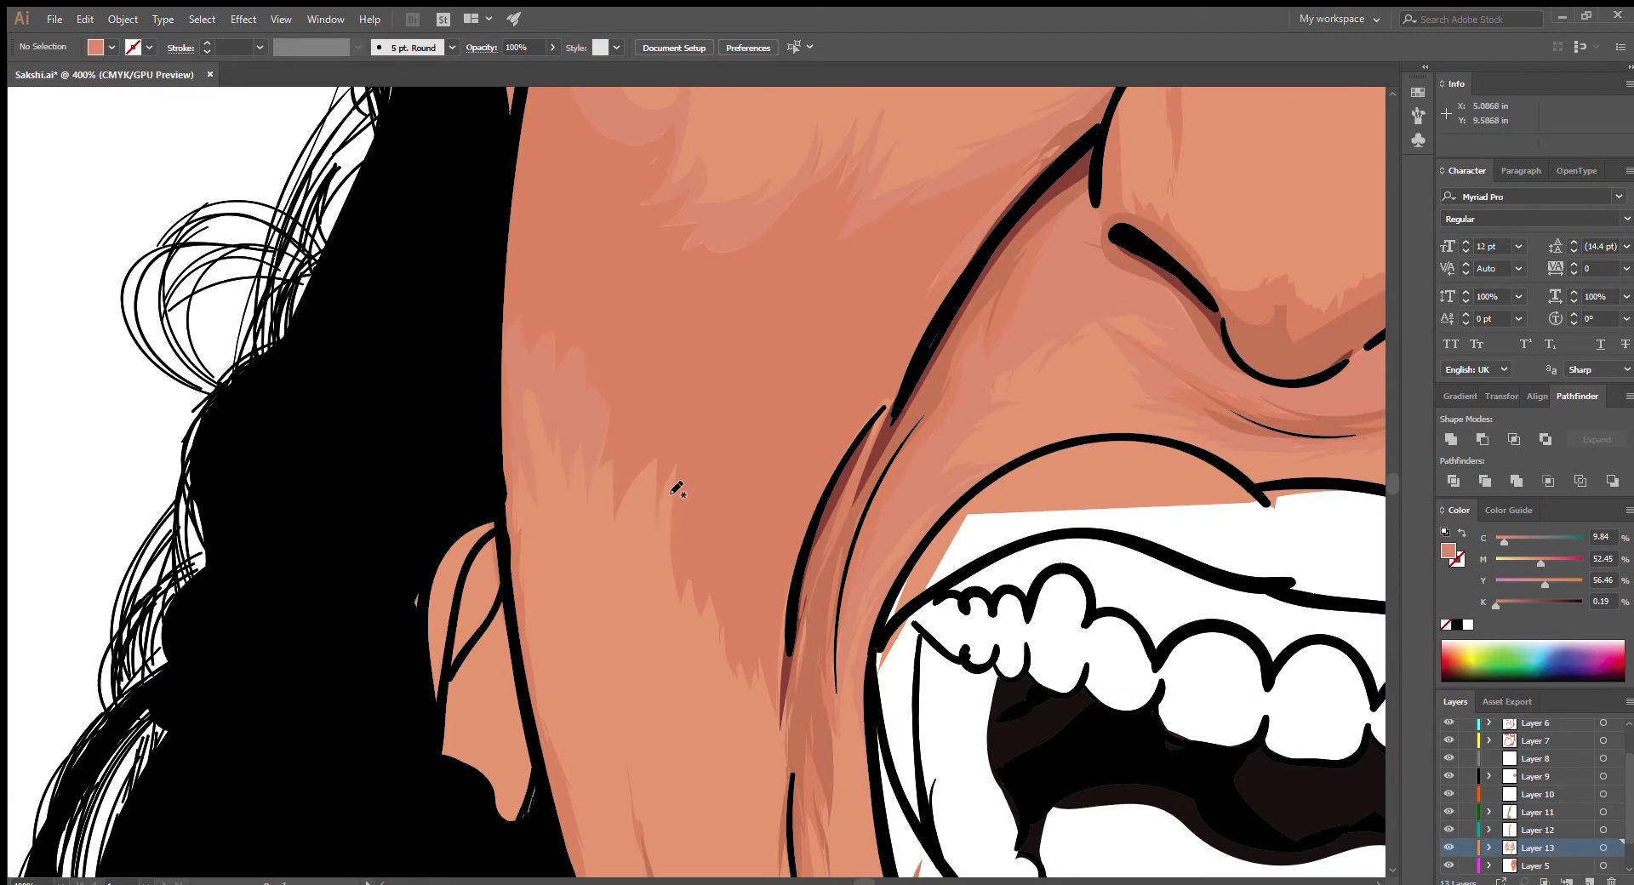
pyautogui.moveTo(678, 478)
pyautogui.mouseDown()
pyautogui.moveTo(642, 545)
pyautogui.moveTo(706, 592)
pyautogui.mouseUp()
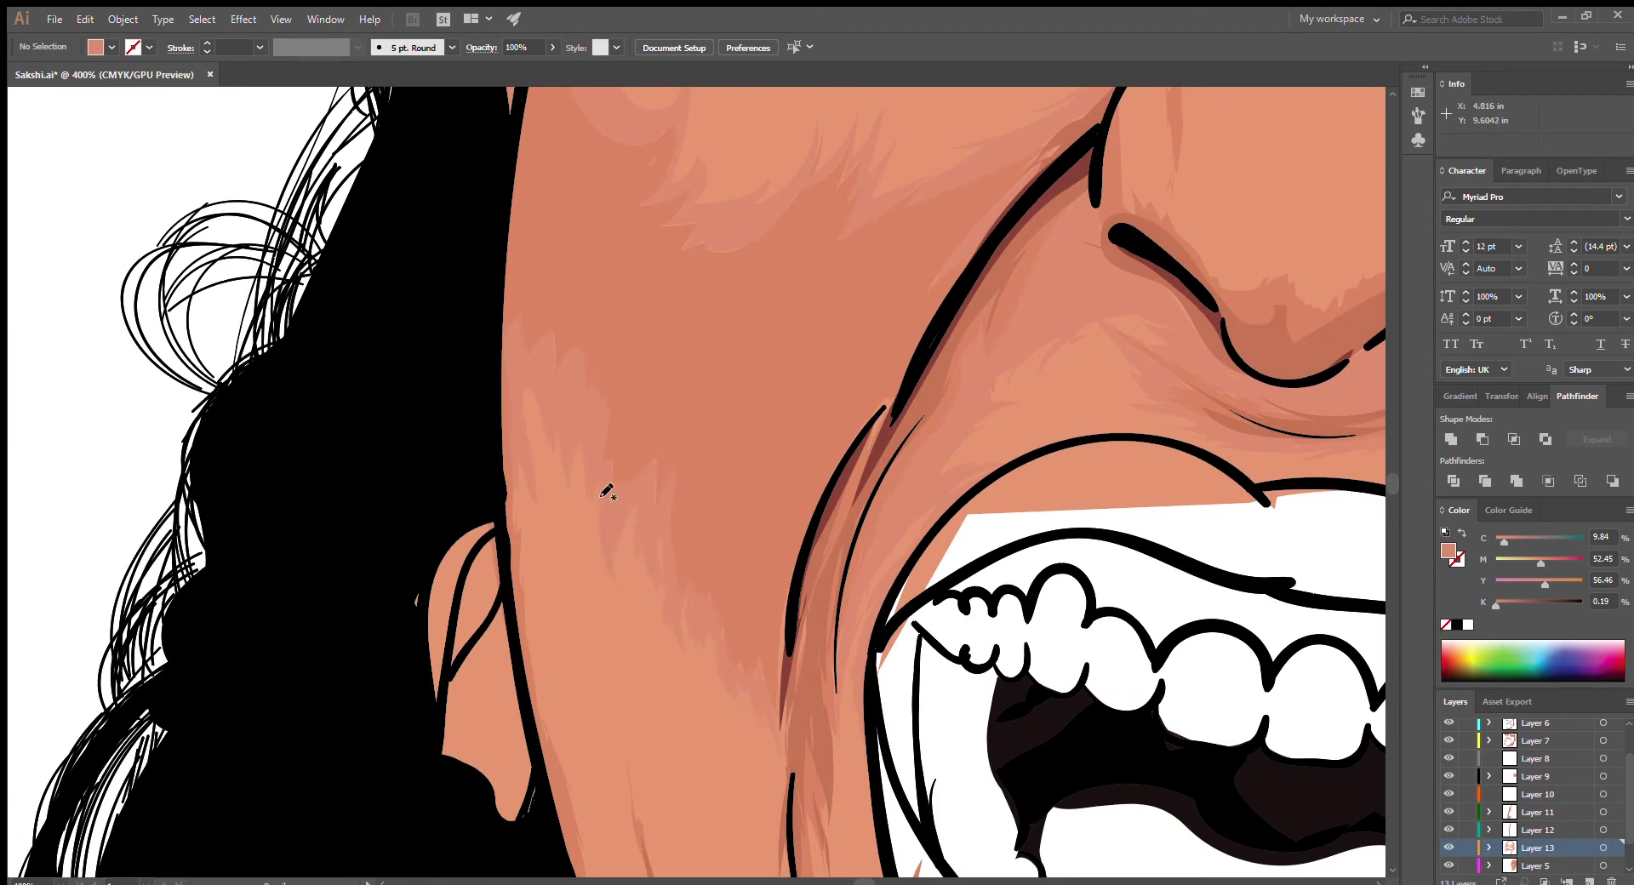
pyautogui.scroll(-3, 783, 791)
pyautogui.scroll(-3, 562, 608)
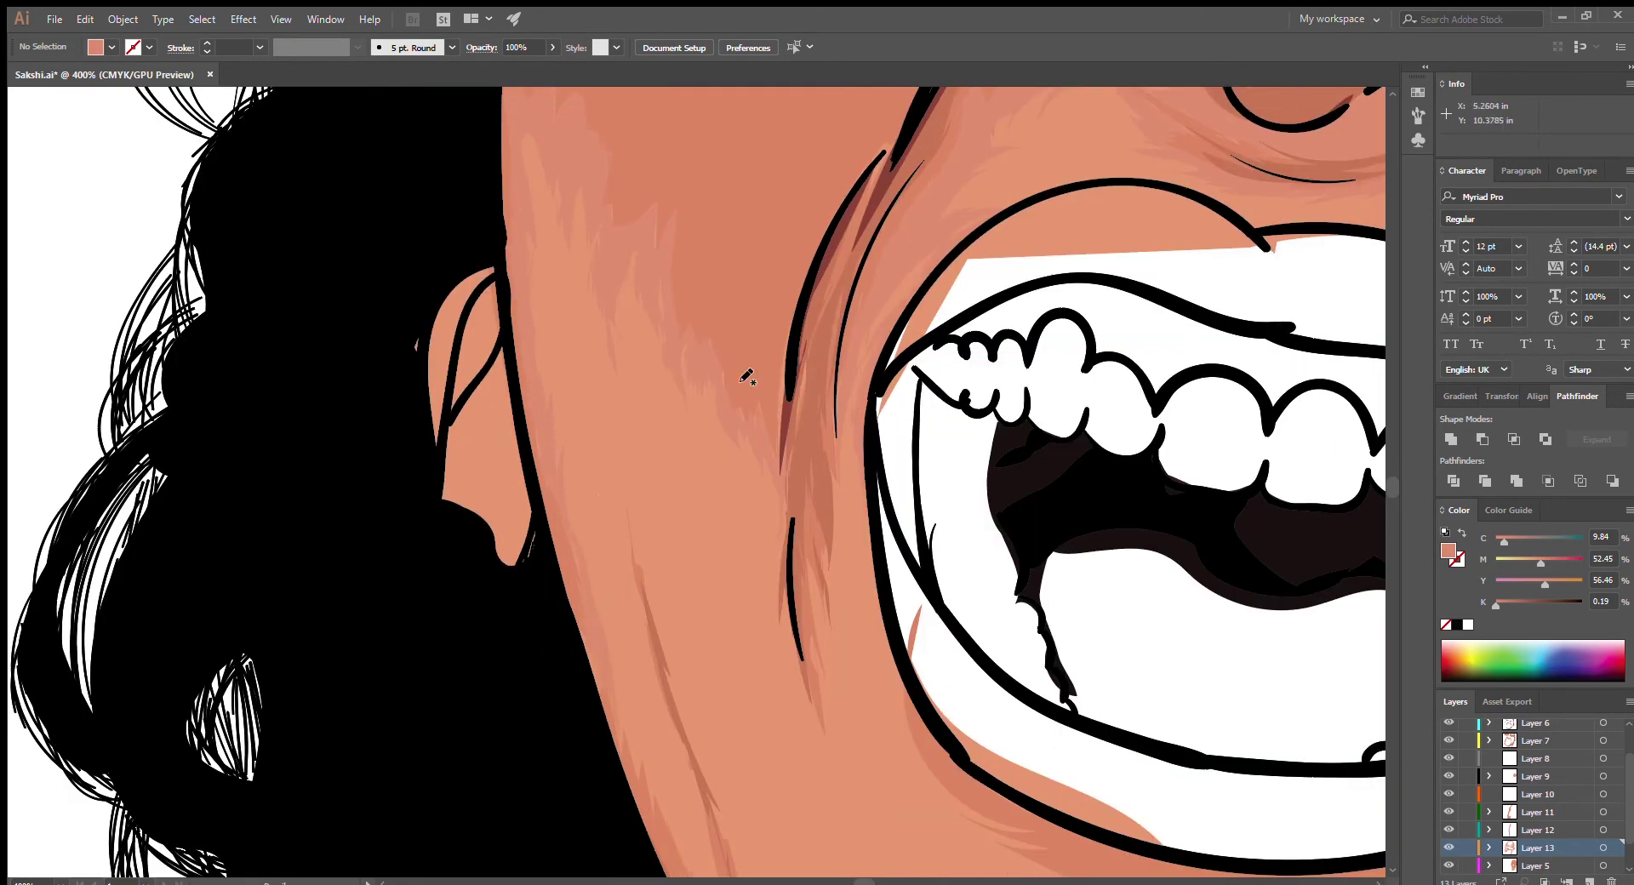
pyautogui.scroll(-3, 613, 681)
pyautogui.moveTo(747, 710); pyautogui.dragTo(633, 452)
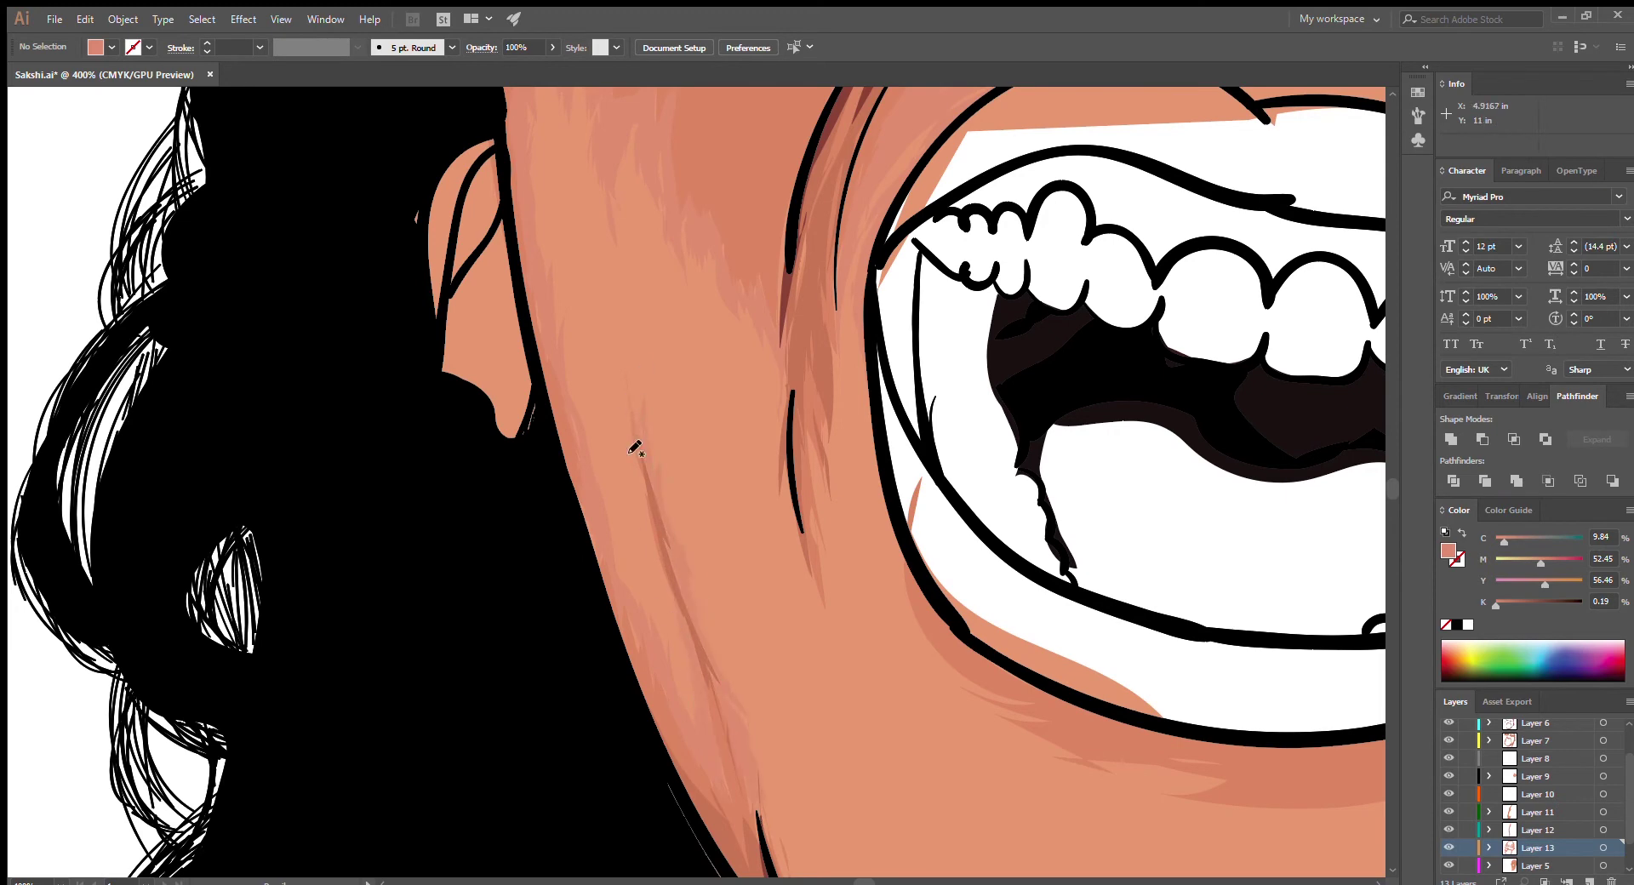
# Add a shading shape near the lower right face and bring the full mouth into view
pyautogui.scroll(-2, 825, 437)
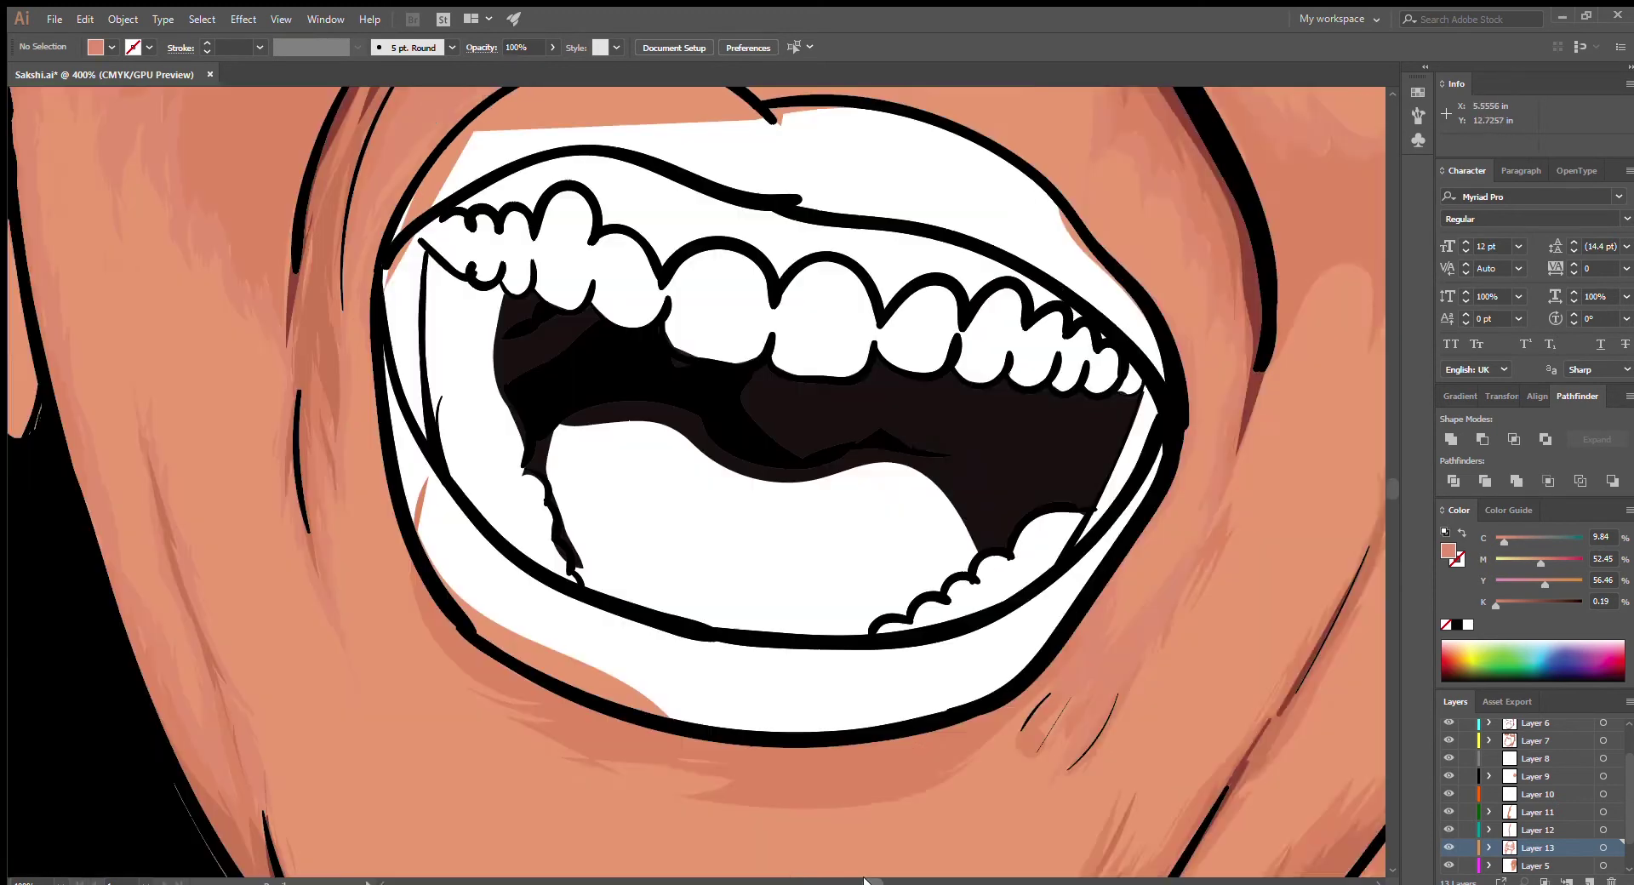
pyautogui.scroll(2, 820, 726)
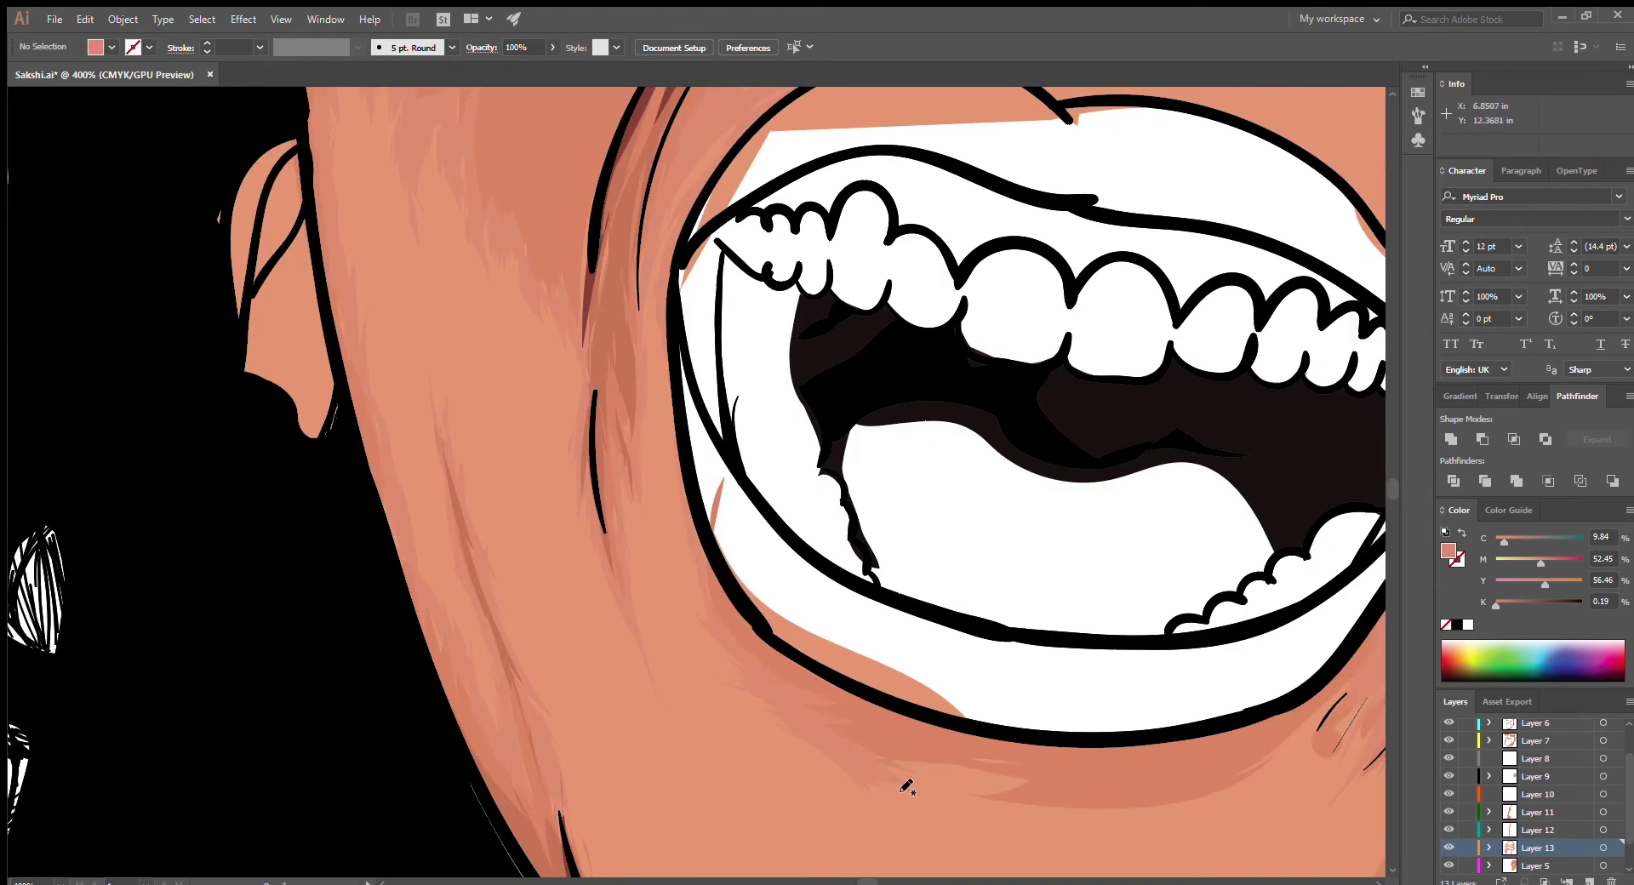
pyautogui.hscroll(2, 905, 787)
pyautogui.moveTo(1118, 721); pyautogui.dragTo(1117, 787)
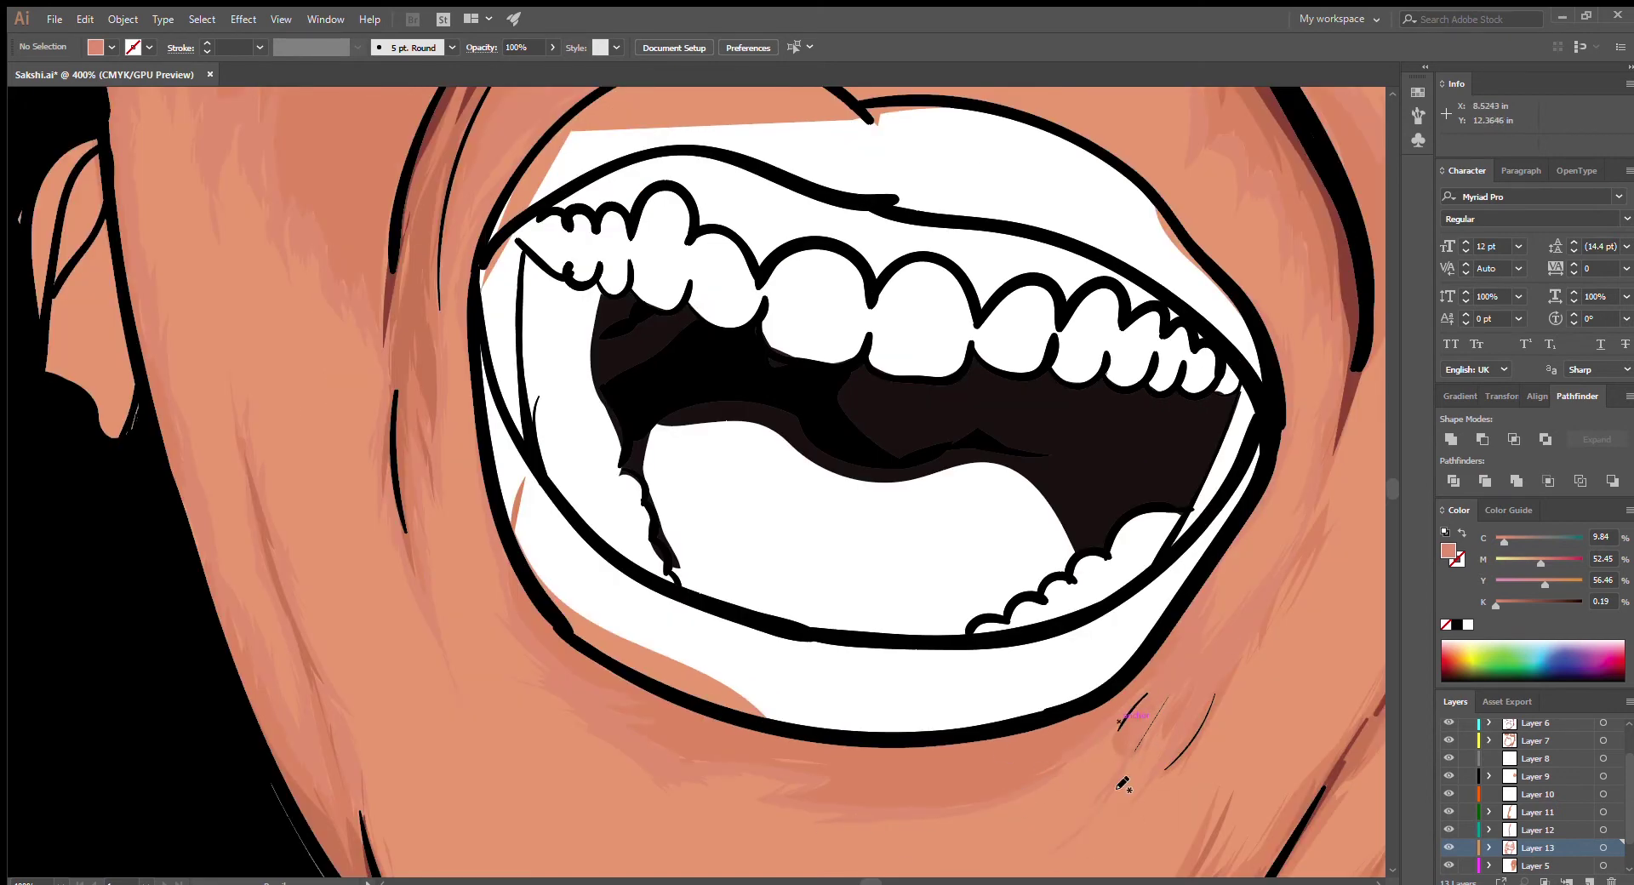
pyautogui.hscroll(4, 1334, 477)
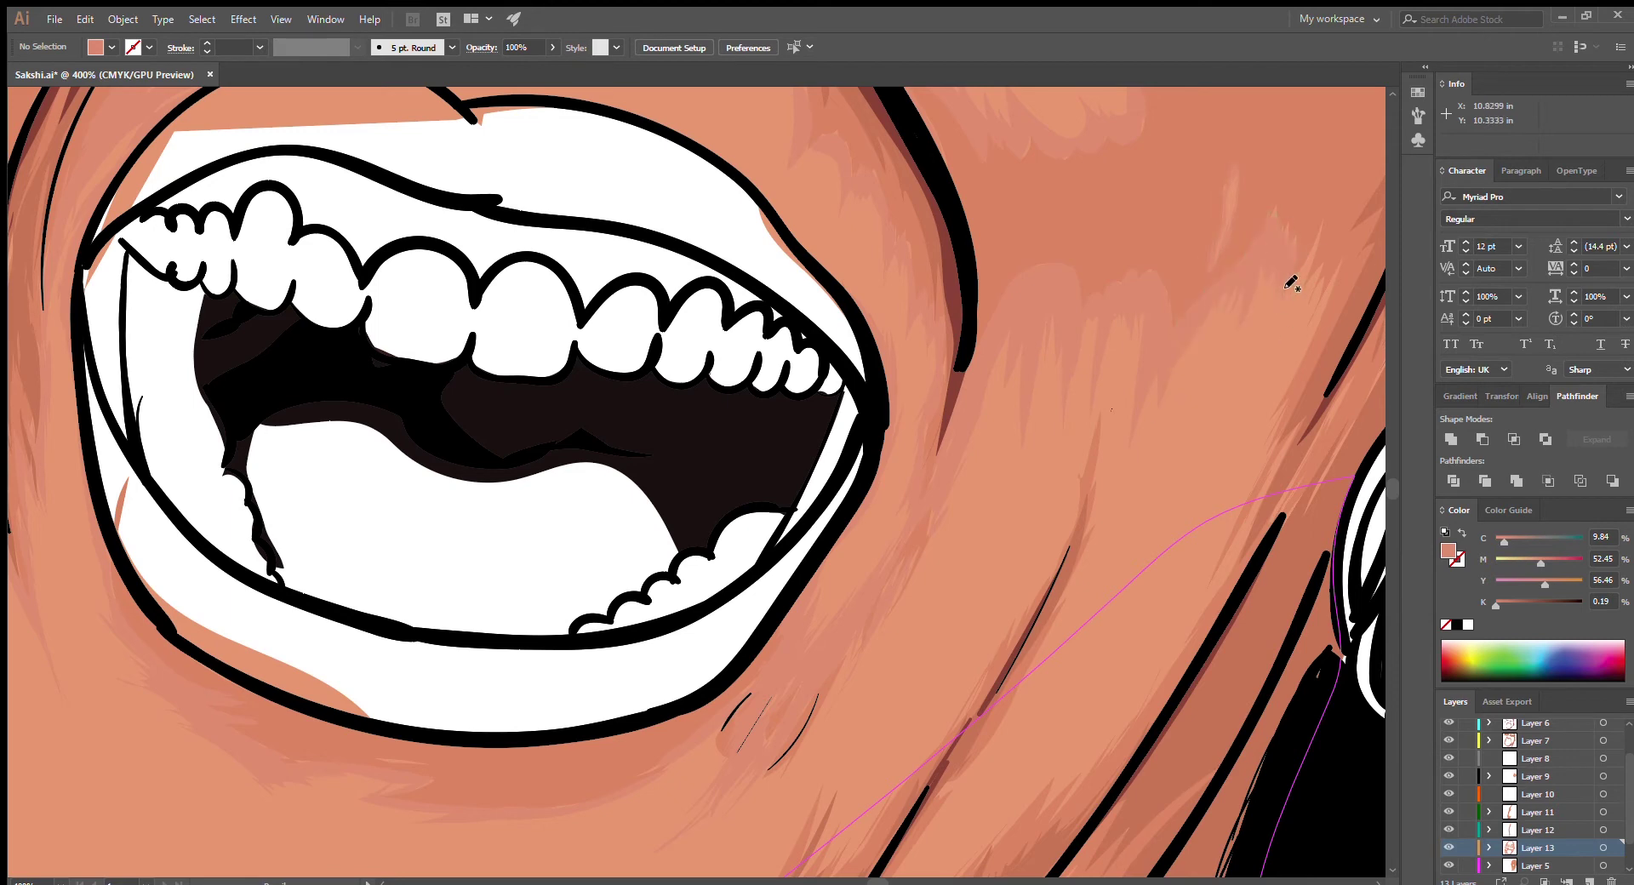
pyautogui.scroll(-4, 1075, 499)
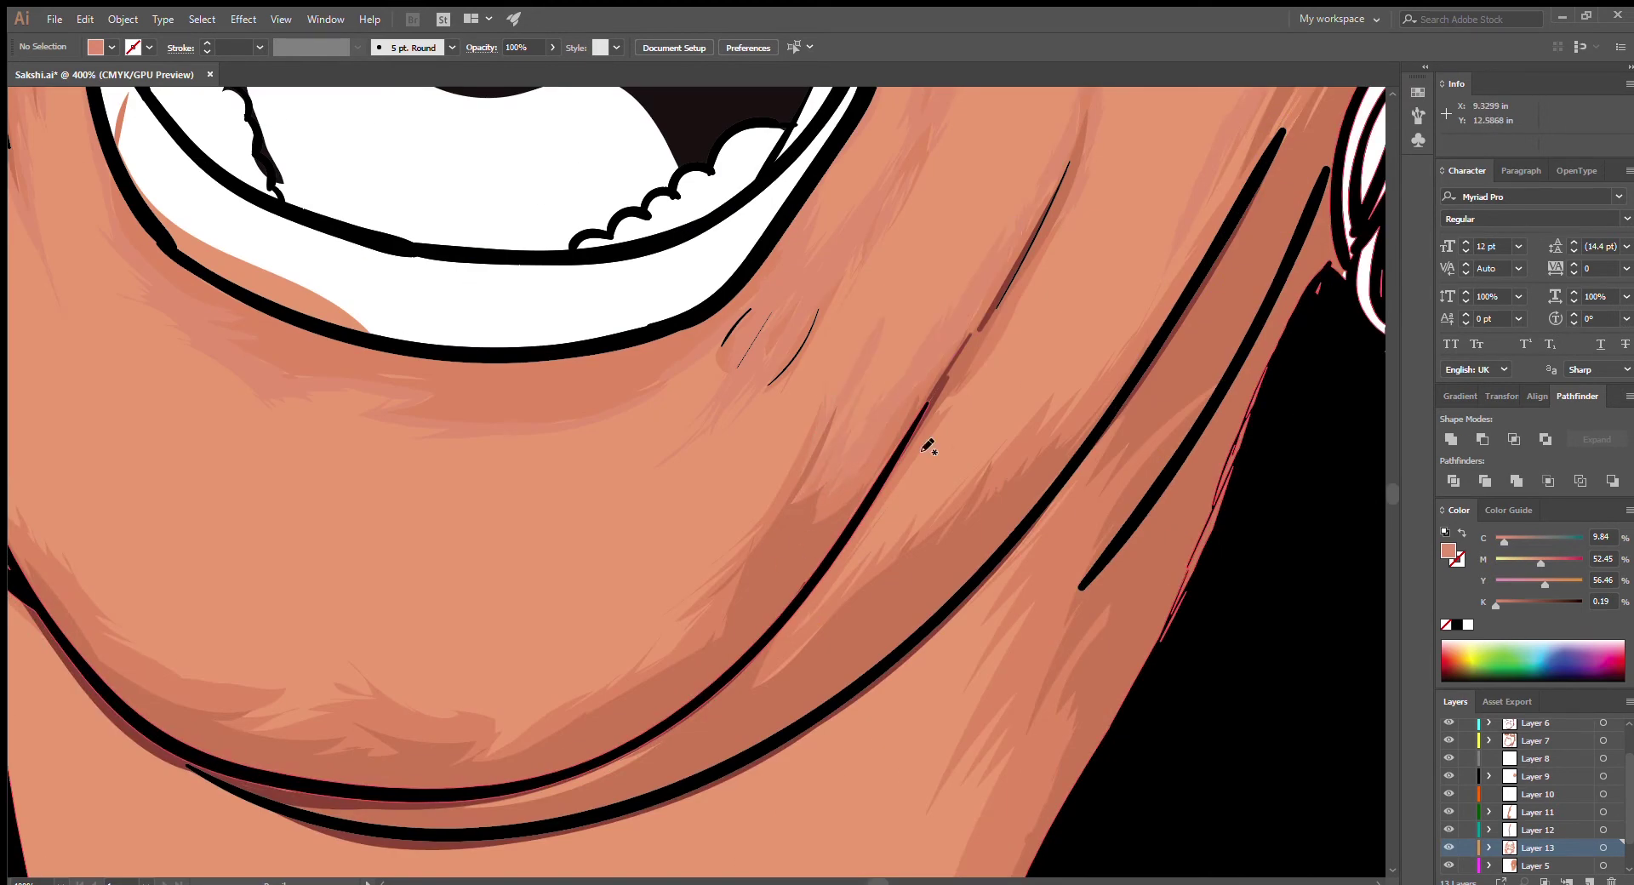
pyautogui.moveTo(1181, 278); pyautogui.dragTo(1182, 467)
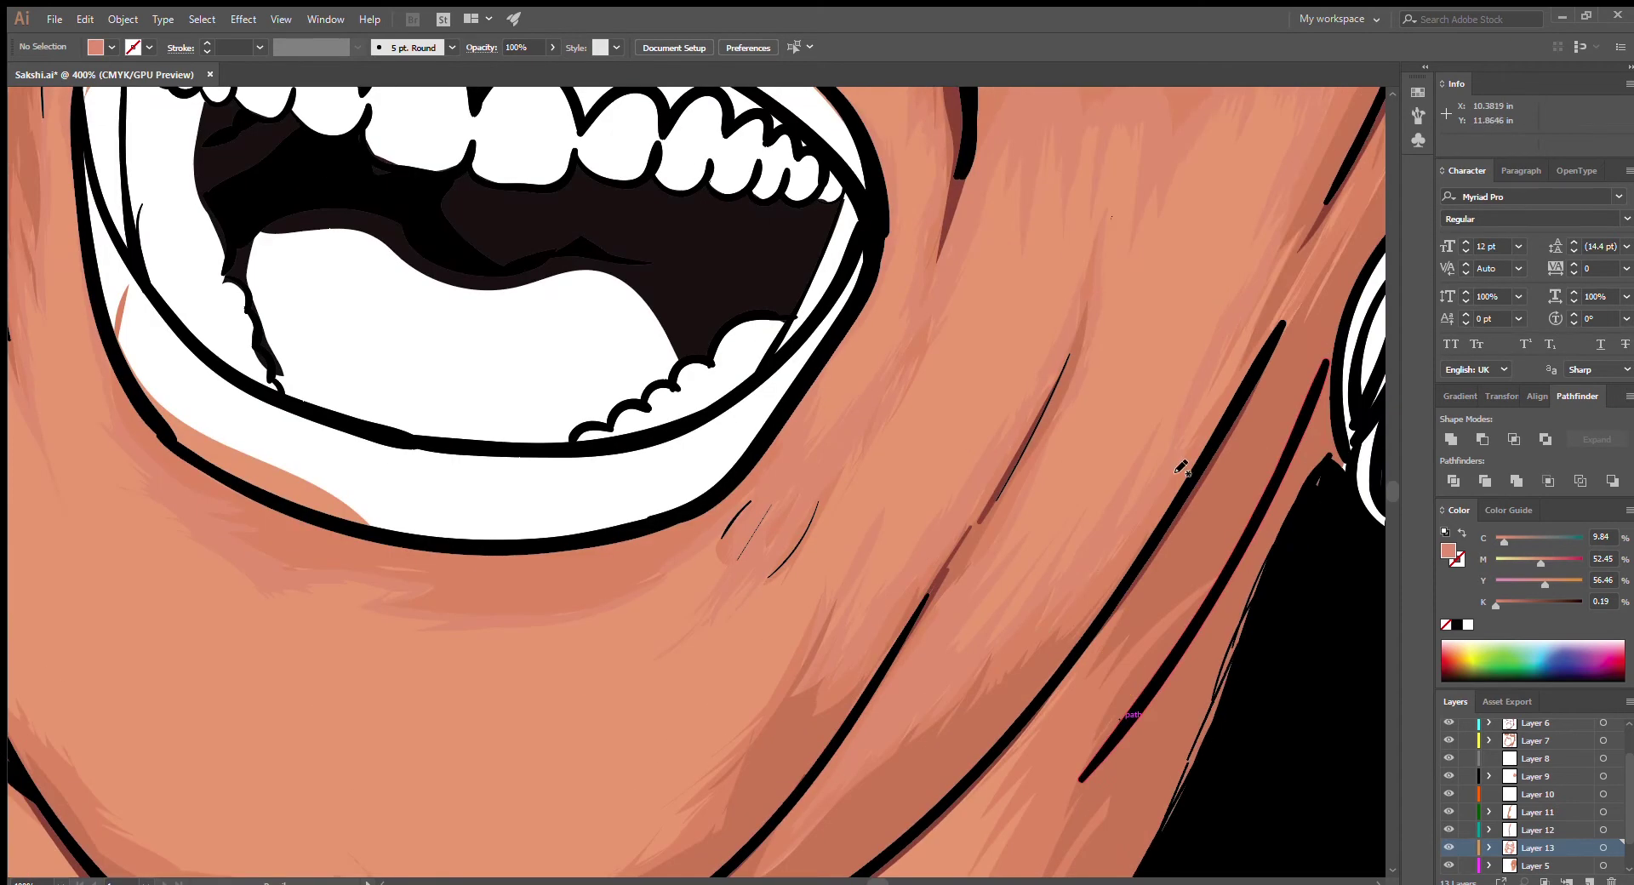
pyautogui.scroll(-5, 936, 442)
pyautogui.hscroll(5, 766, 493)
pyautogui.scroll(-4, 492, 507)
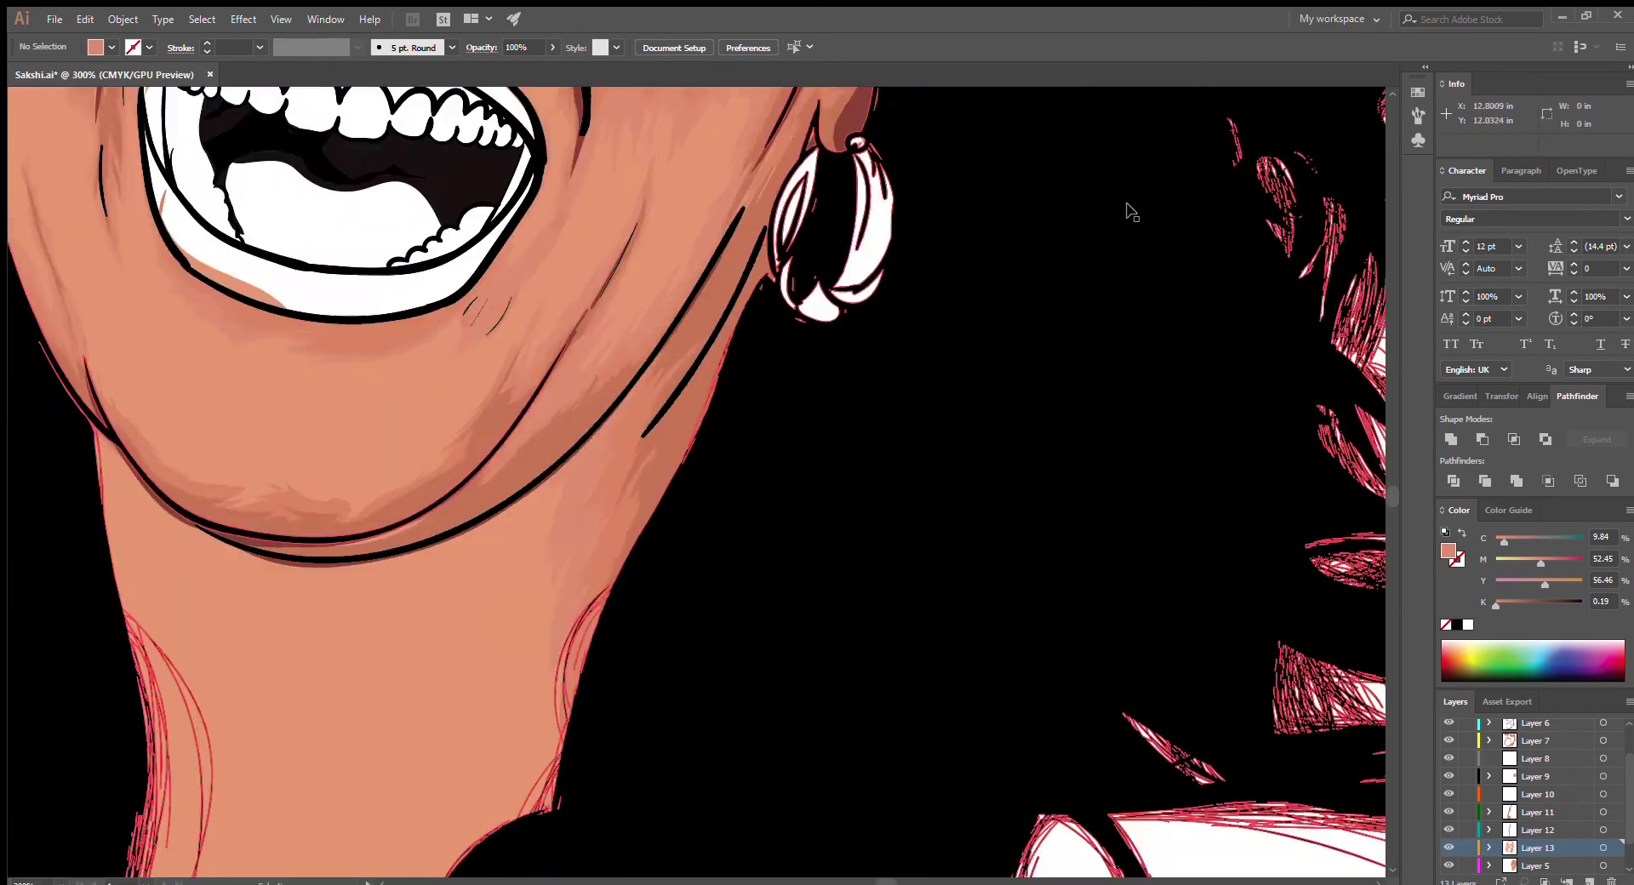
pyautogui.scroll(4, 511, 503)
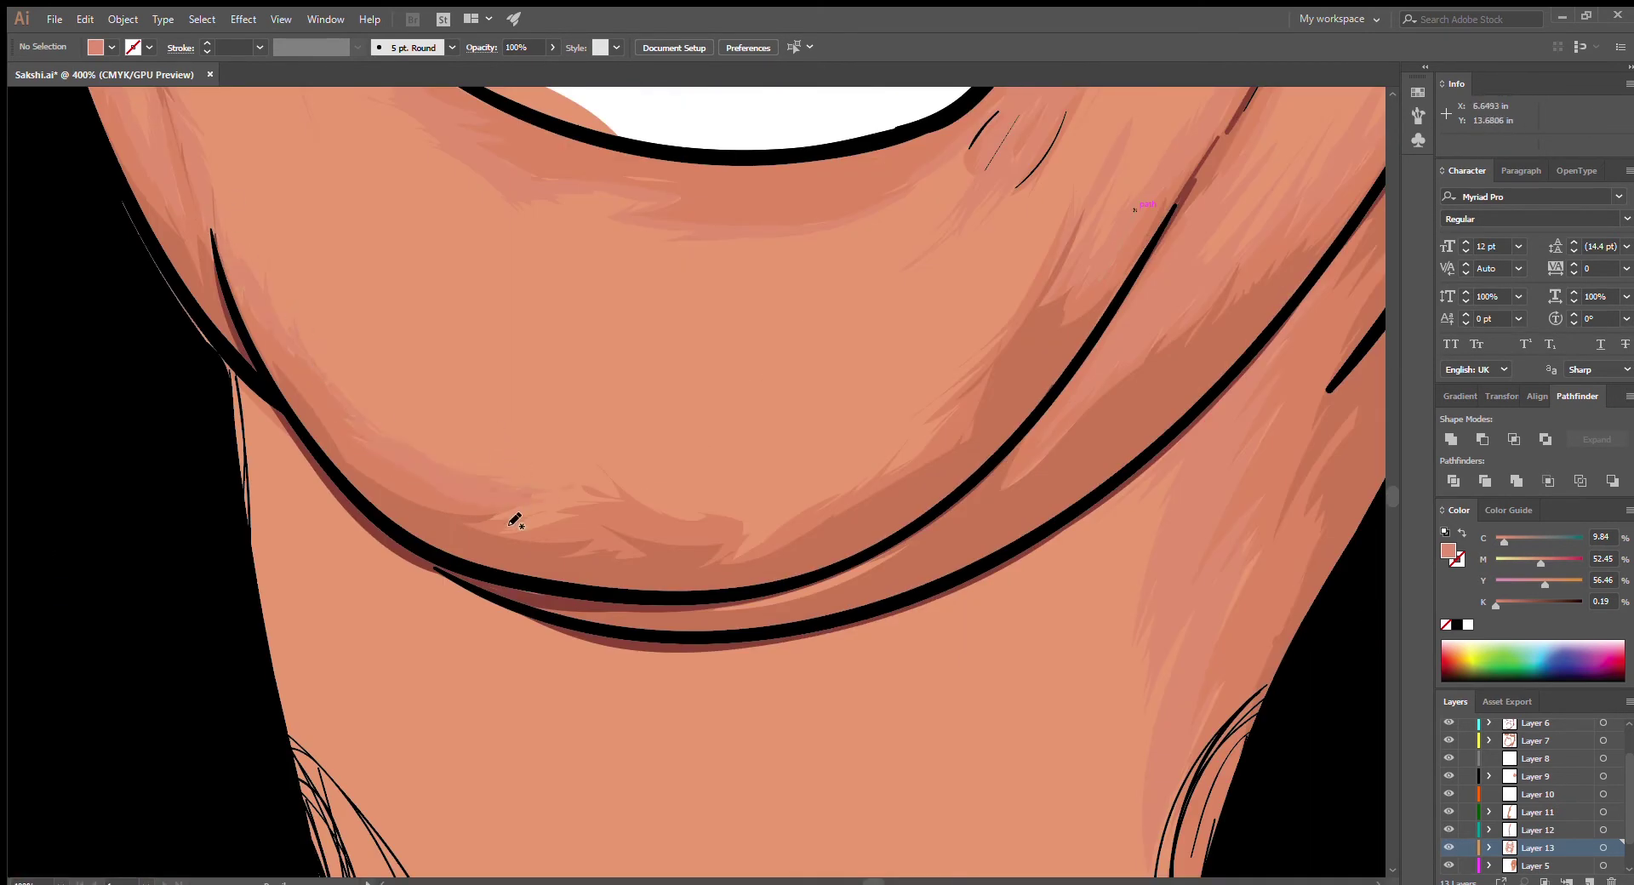
# Add lighter pink shading to the chin crease shadow
pyautogui.moveTo(508, 527); pyautogui.dragTo(622, 510)
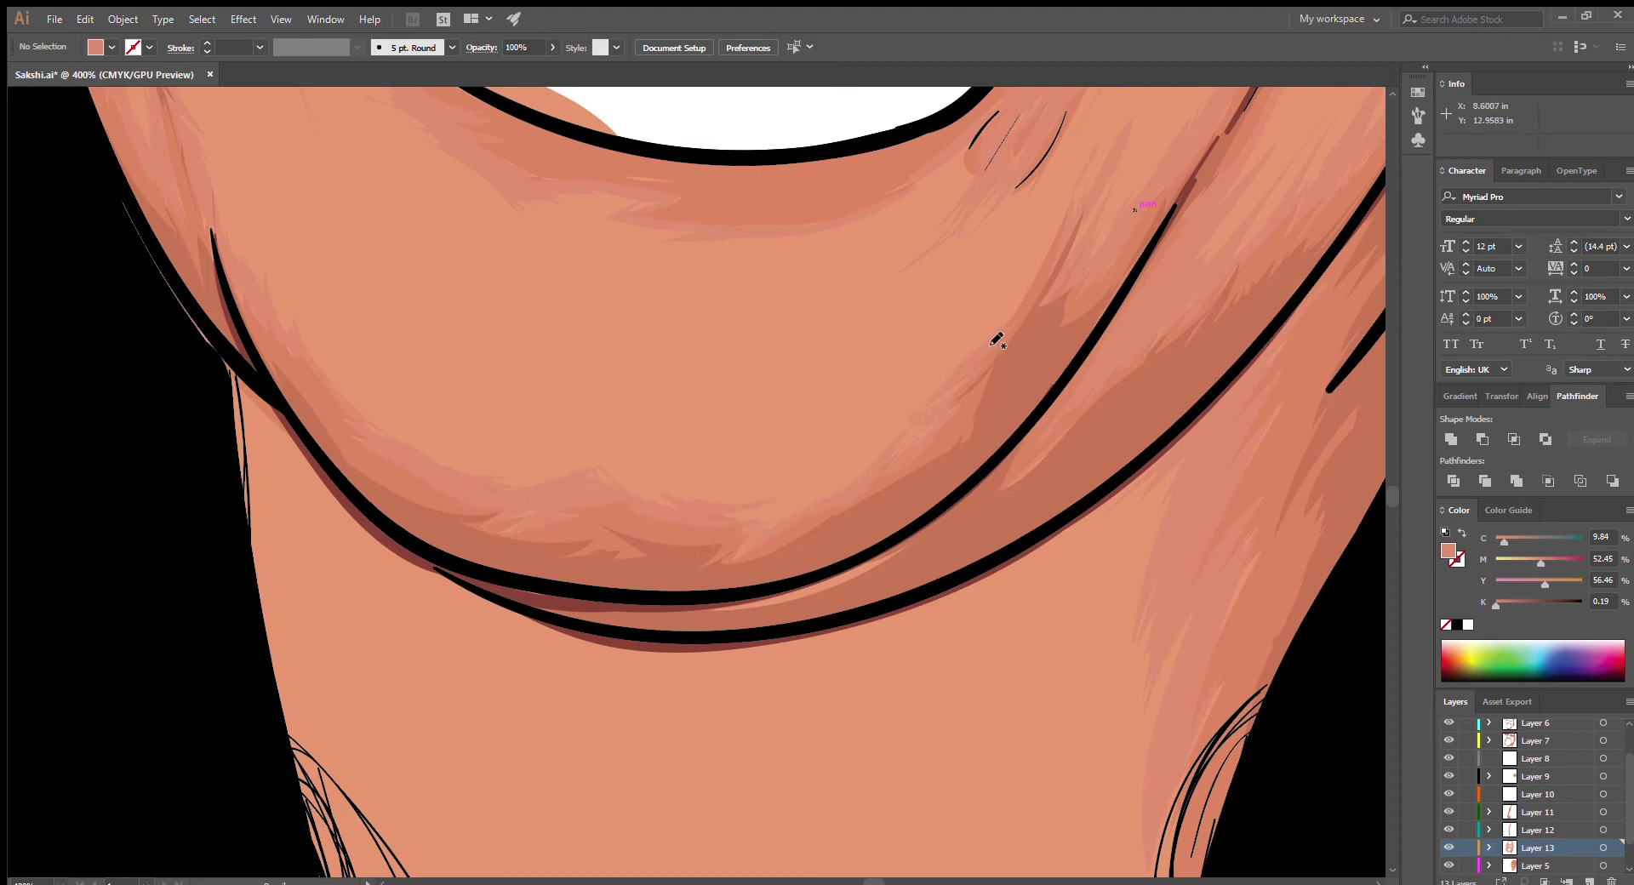
pyautogui.scroll(-4, 579, 641)
pyautogui.scroll(4, 607, 393)
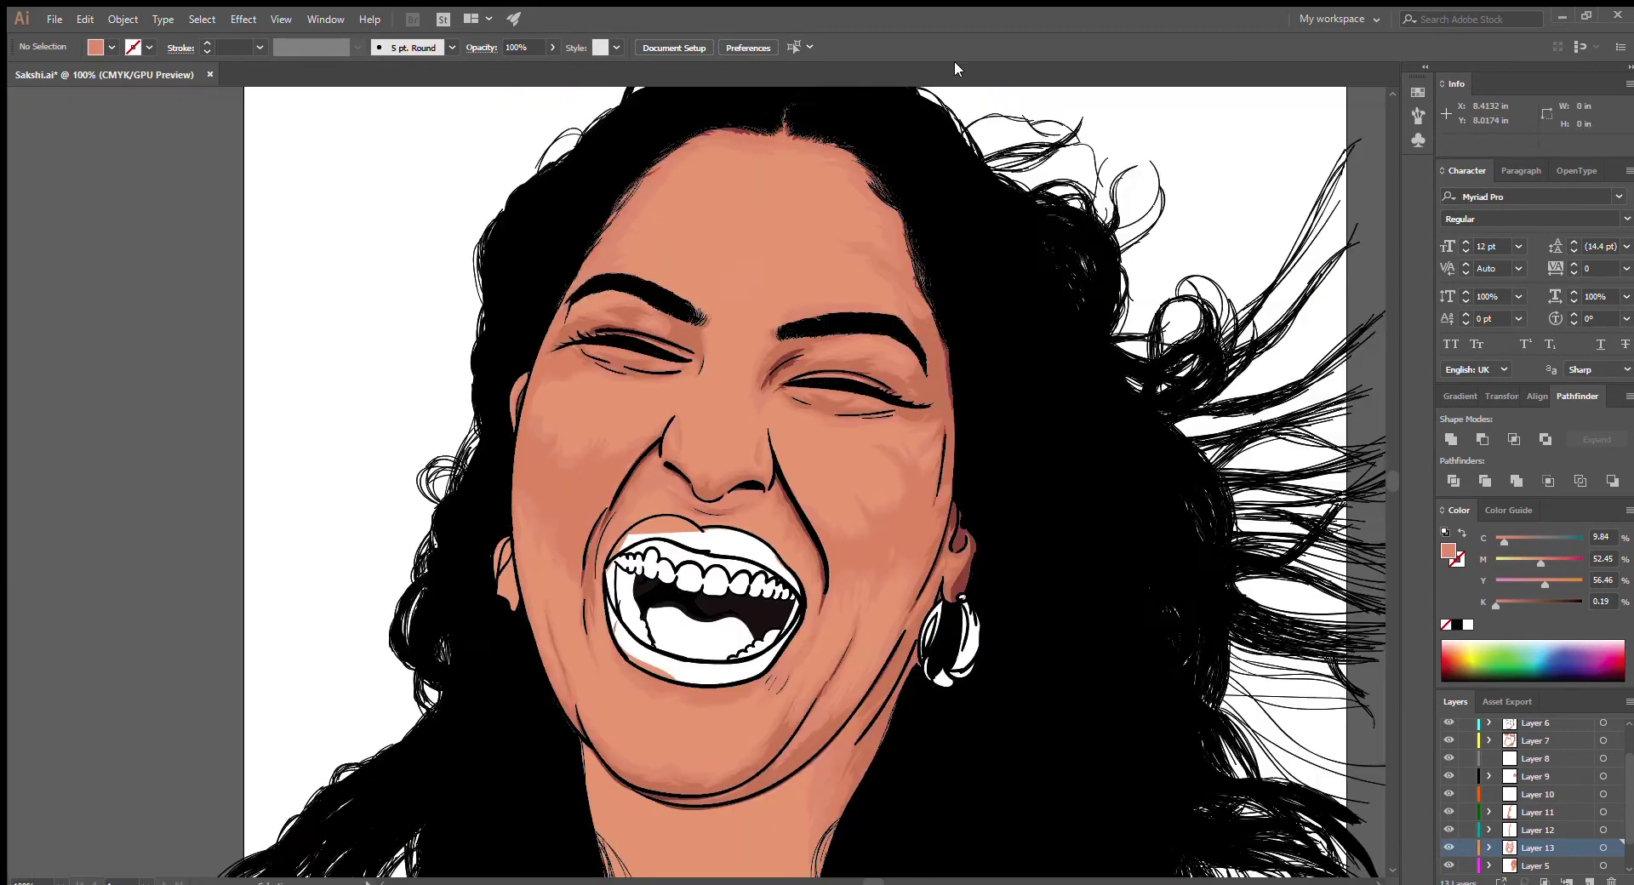
pyautogui.scroll(5, 418, 428)
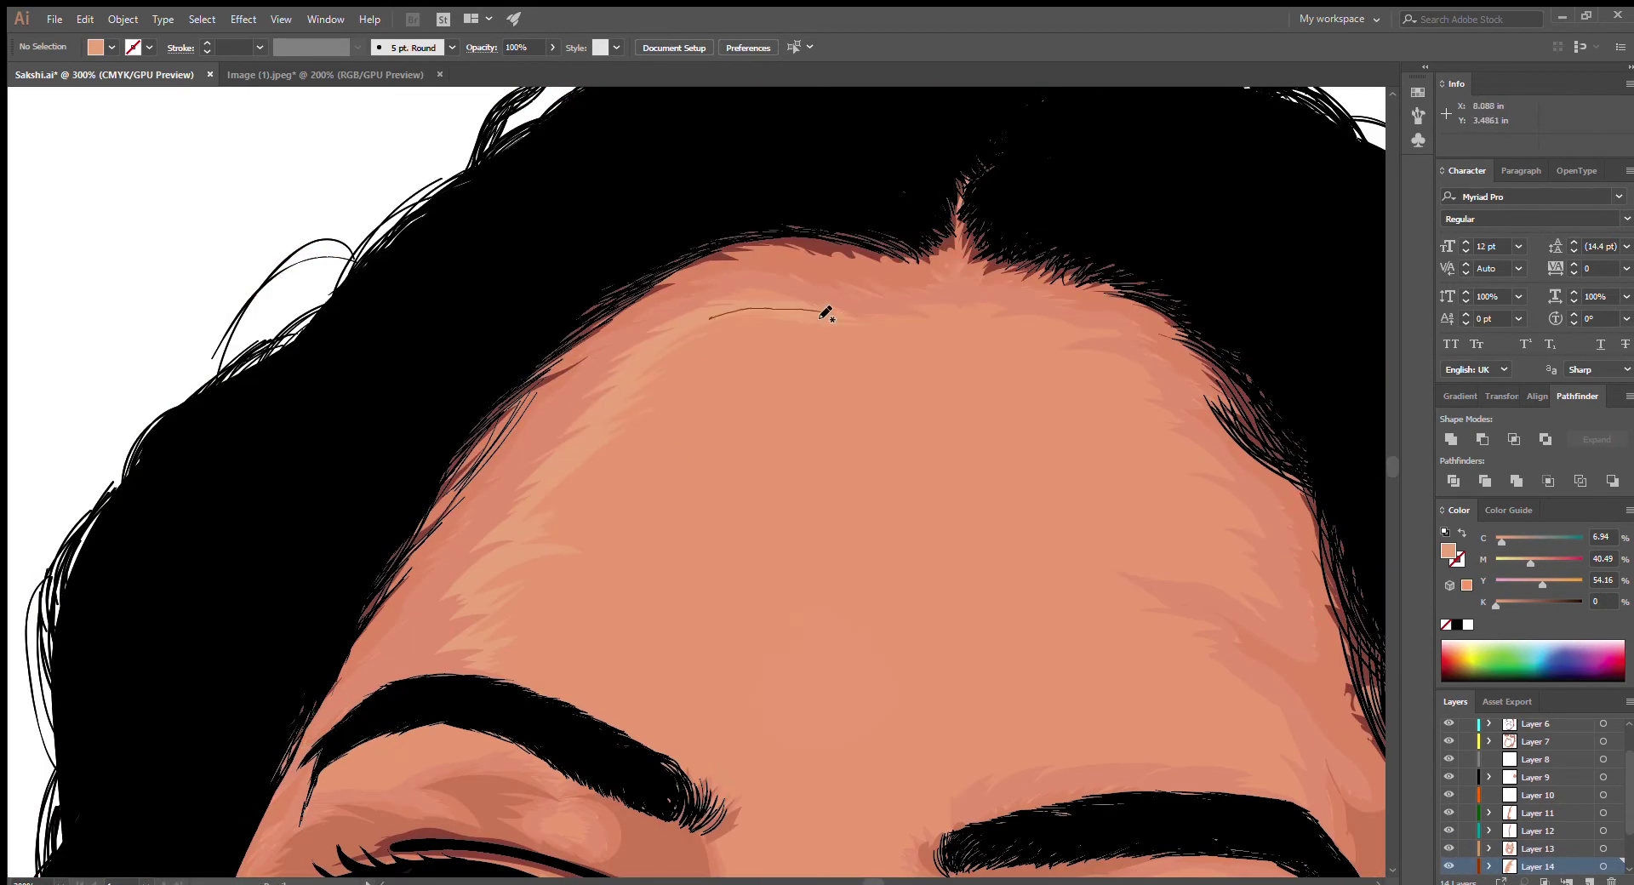
# Paint lighter highlight shapes across the forehead
pyautogui.moveTo(1144, 419); pyautogui.dragTo(1234, 587)
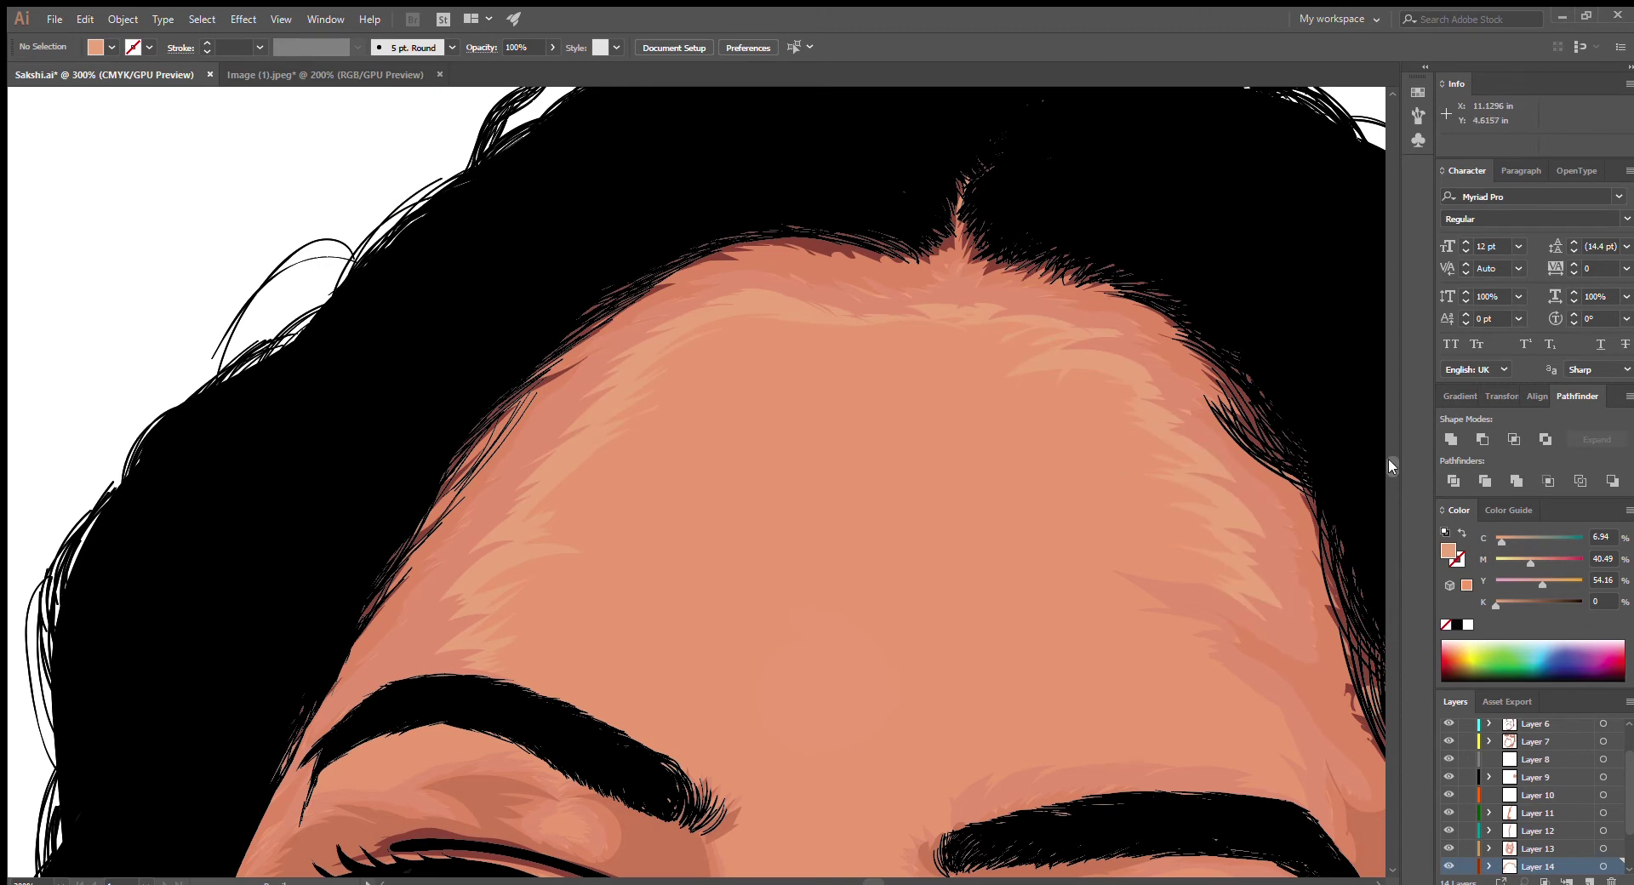
pyautogui.scroll(-2, 1234, 587)
pyautogui.moveTo(1106, 490); pyautogui.dragTo(1319, 736)
pyautogui.moveTo(749, 226); pyautogui.dragTo(627, 467)
pyautogui.moveTo(1089, 277); pyautogui.dragTo(1061, 400)
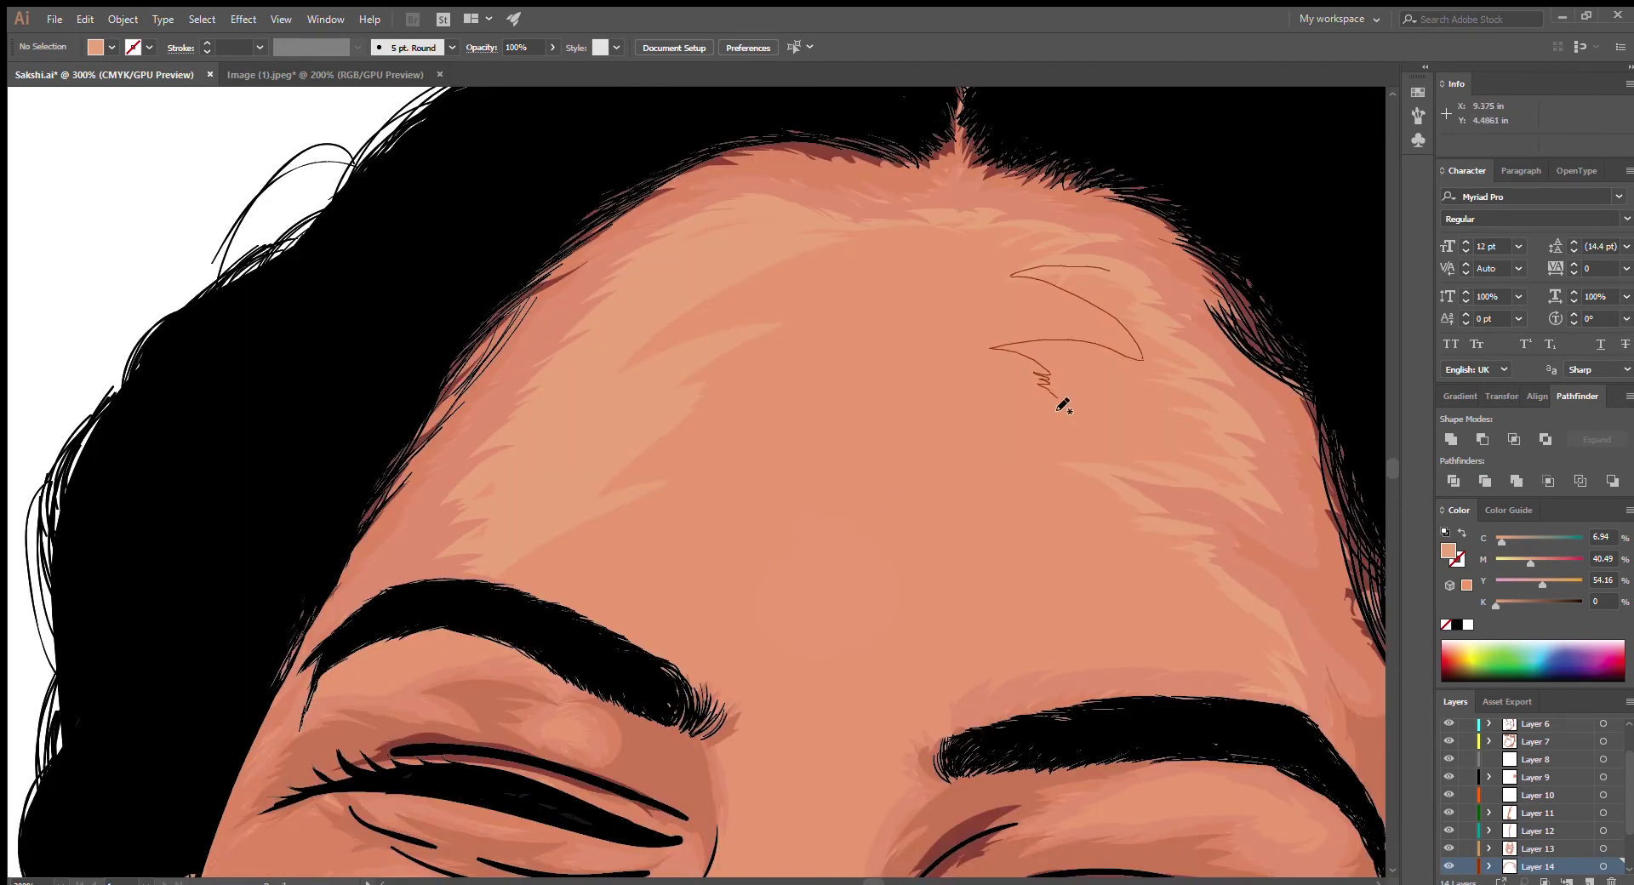
pyautogui.moveTo(936, 680); pyautogui.dragTo(1185, 346)
pyautogui.moveTo(1191, 443); pyautogui.dragTo(1038, 289)
pyautogui.moveTo(500, 578); pyautogui.dragTo(595, 621)
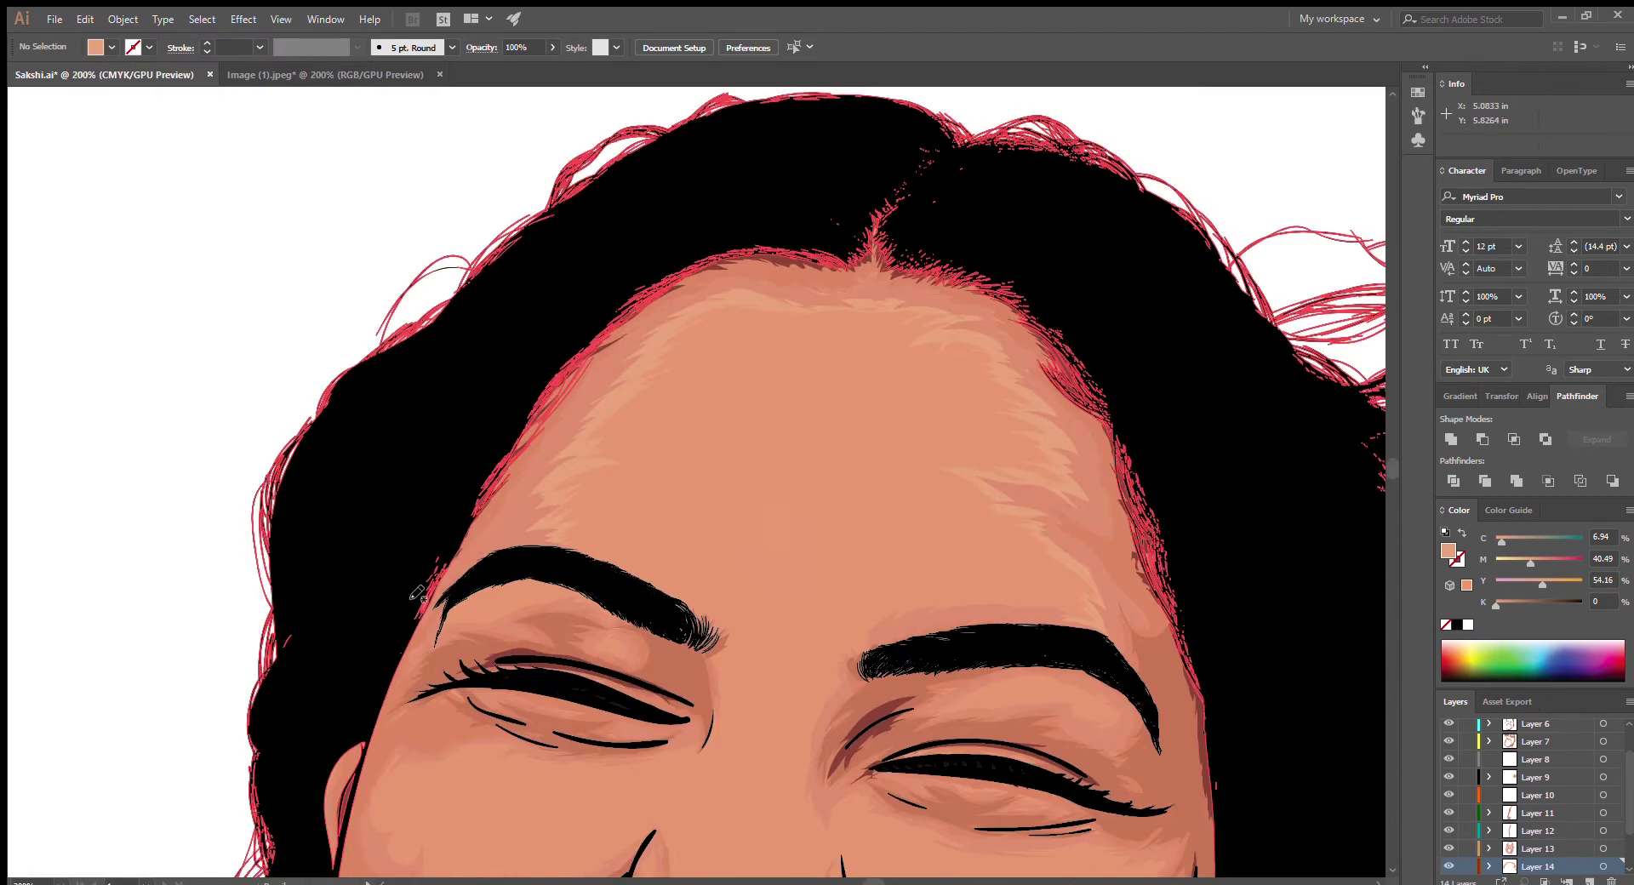
# Undo two stray brown hair strokes on the forehead and return to the Blob Brush
pyautogui.moveTo(494, 579); pyautogui.dragTo(643, 273)
pyautogui.moveTo(1200, 336); pyautogui.dragTo(962, 212)
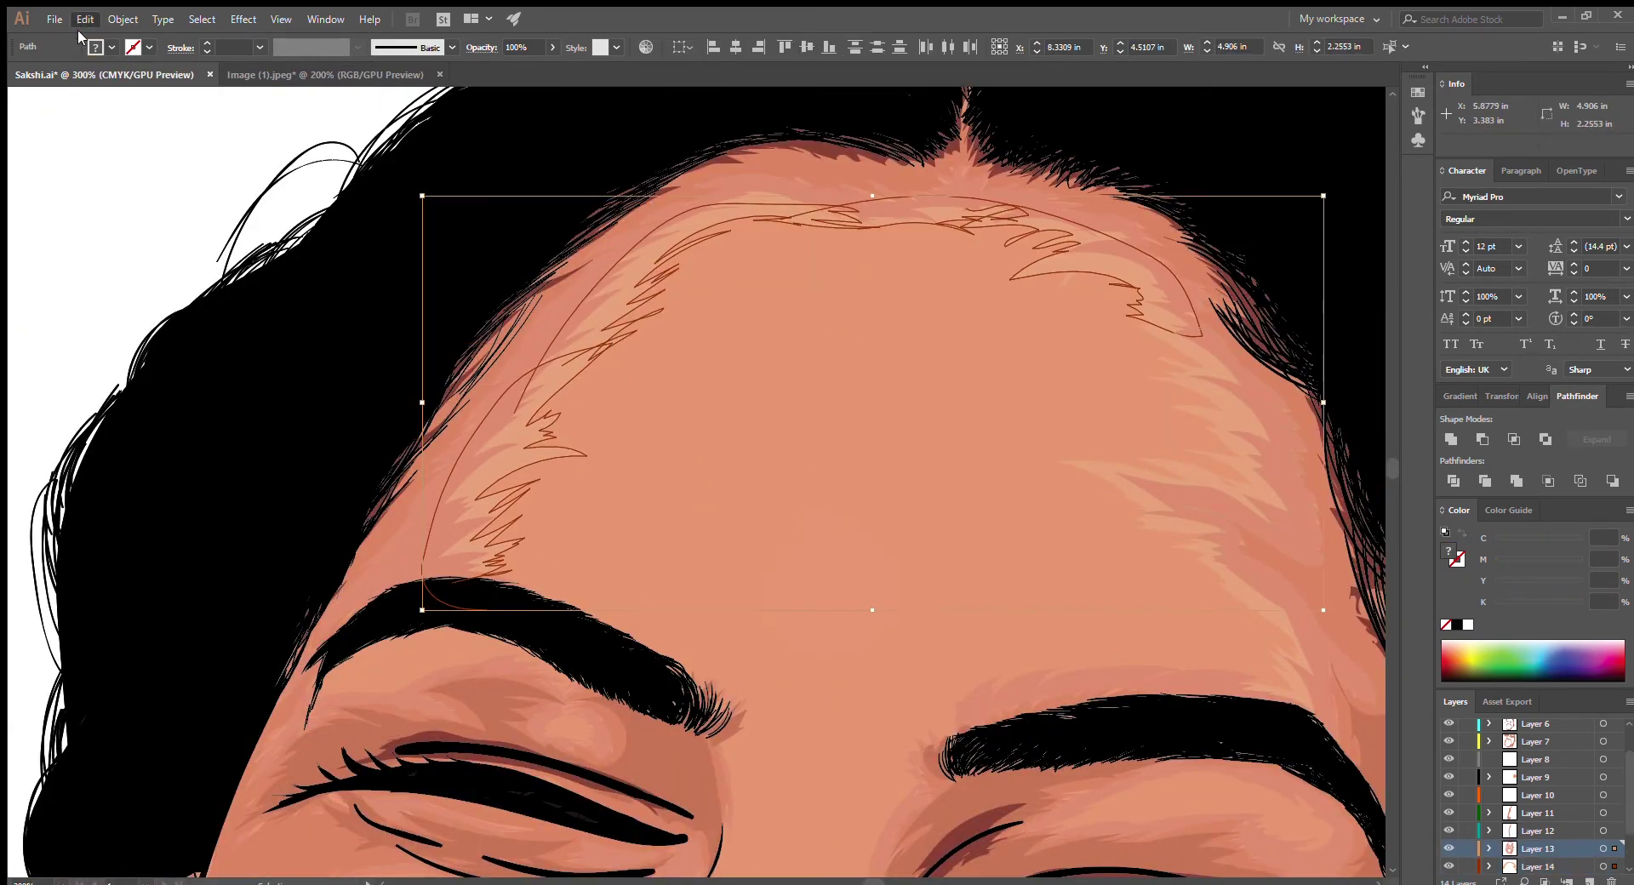
pyautogui.hotkey('ctrl', 'z')
pyautogui.hotkey('ctrl', 'z')
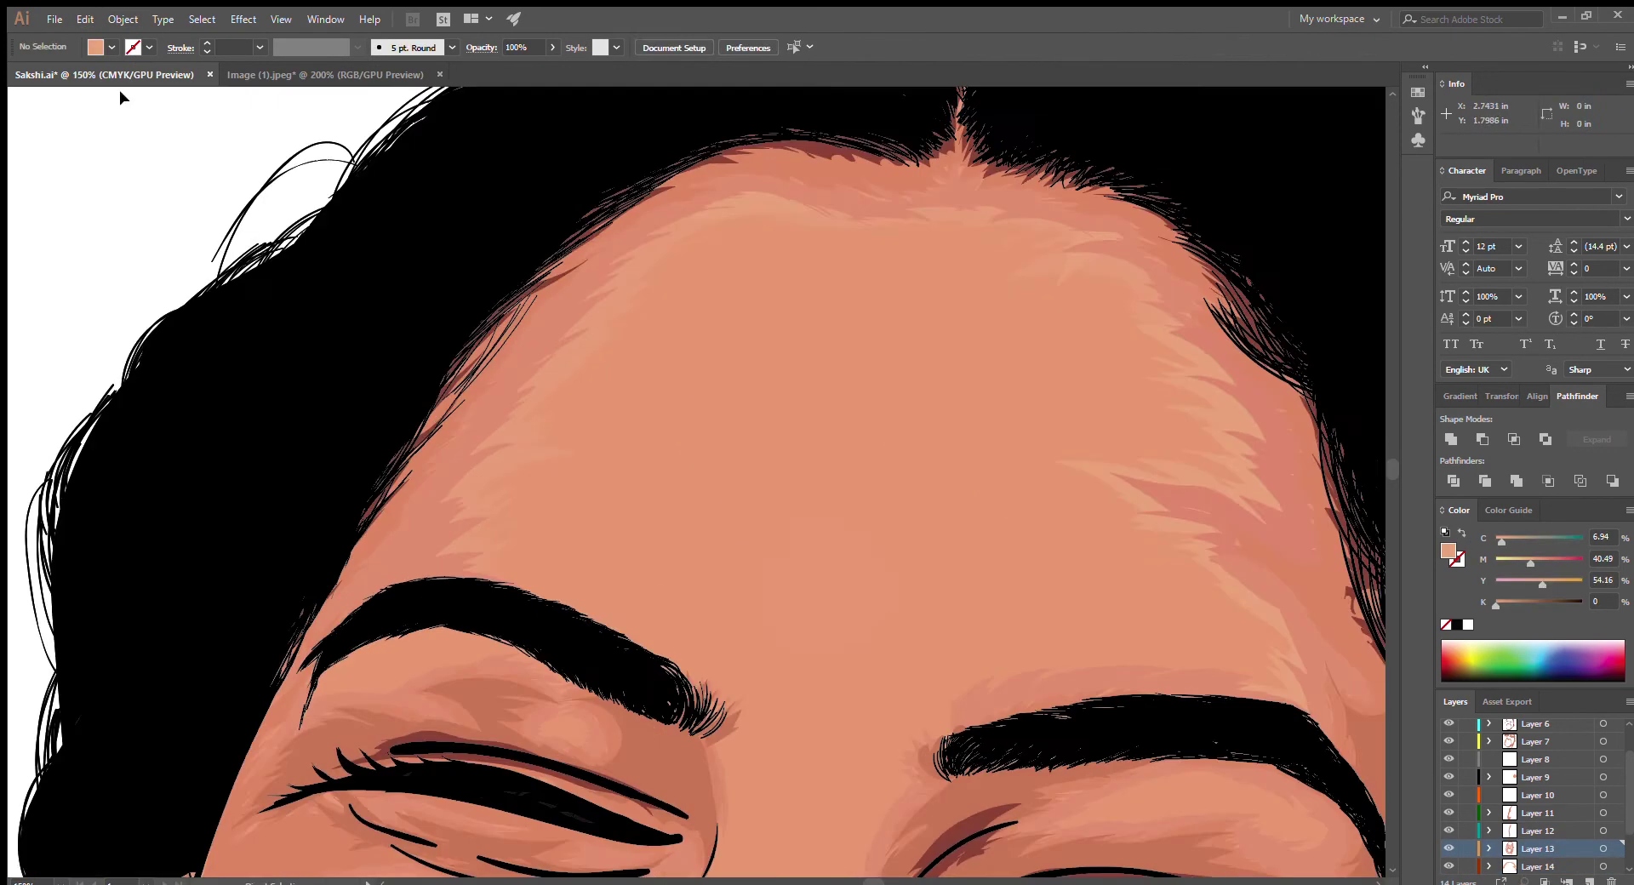
pyautogui.hotkey('ctrl', 'z')
pyautogui.hotkey('ctrl', 'z')
pyautogui.hotkey('ctrl', 'shift', 'a')
pyautogui.press('b')
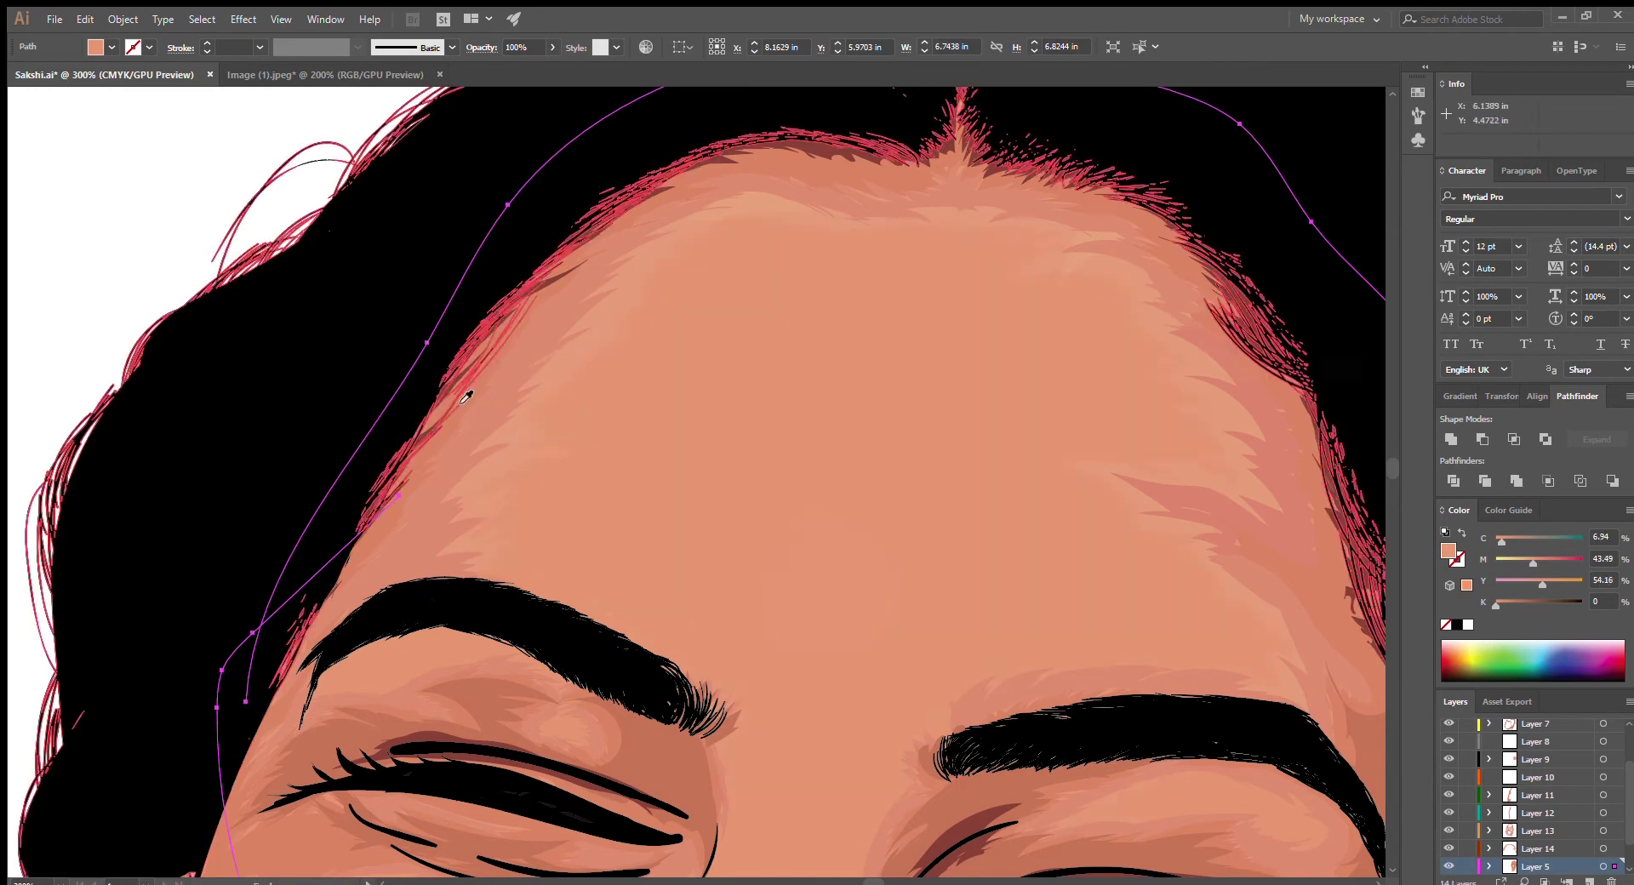
# Paint shading strokes across the upper and mid-forehead and the inner right eyebrow area
pyautogui.scroll(-3, 543, 261)
pyautogui.scroll(2, 542, 260)
pyautogui.moveTo(542, 261)
pyautogui.mouseDown()
pyautogui.moveTo(499, 263)
pyautogui.moveTo(864, 285)
pyautogui.mouseUp()
pyautogui.keyDown('ctrl'); pyautogui.click(336, 473); pyautogui.keyUp('ctrl')
pyautogui.moveTo(613, 230); pyautogui.dragTo(689, 281)
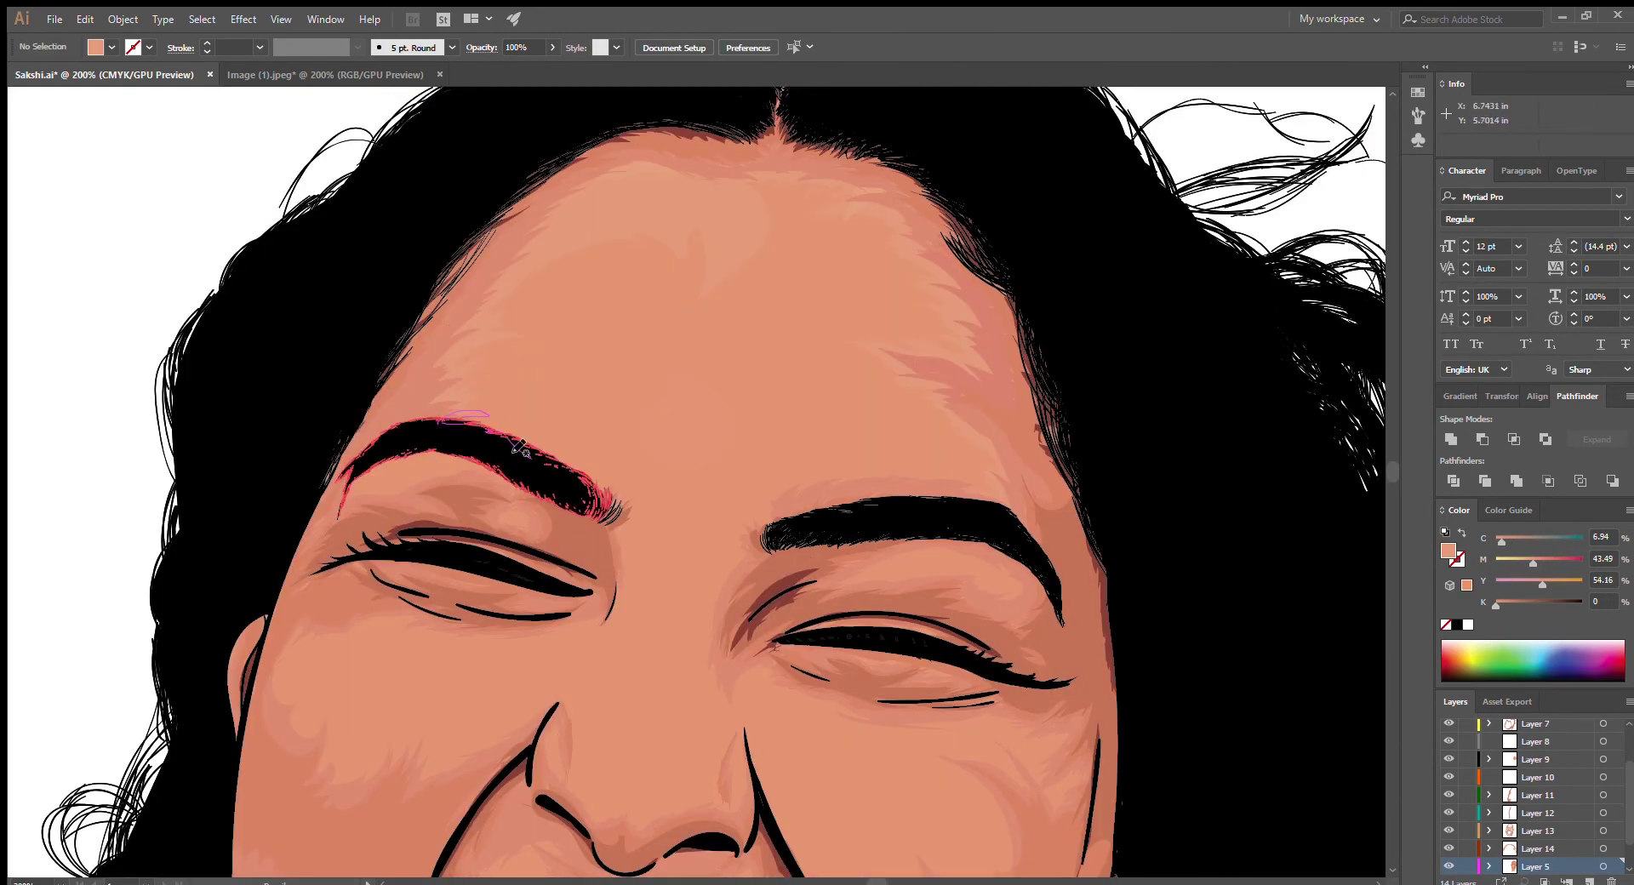
pyautogui.moveTo(756, 201); pyautogui.dragTo(763, 289)
pyautogui.moveTo(917, 263); pyautogui.dragTo(960, 365)
pyautogui.moveTo(804, 485); pyautogui.dragTo(770, 545)
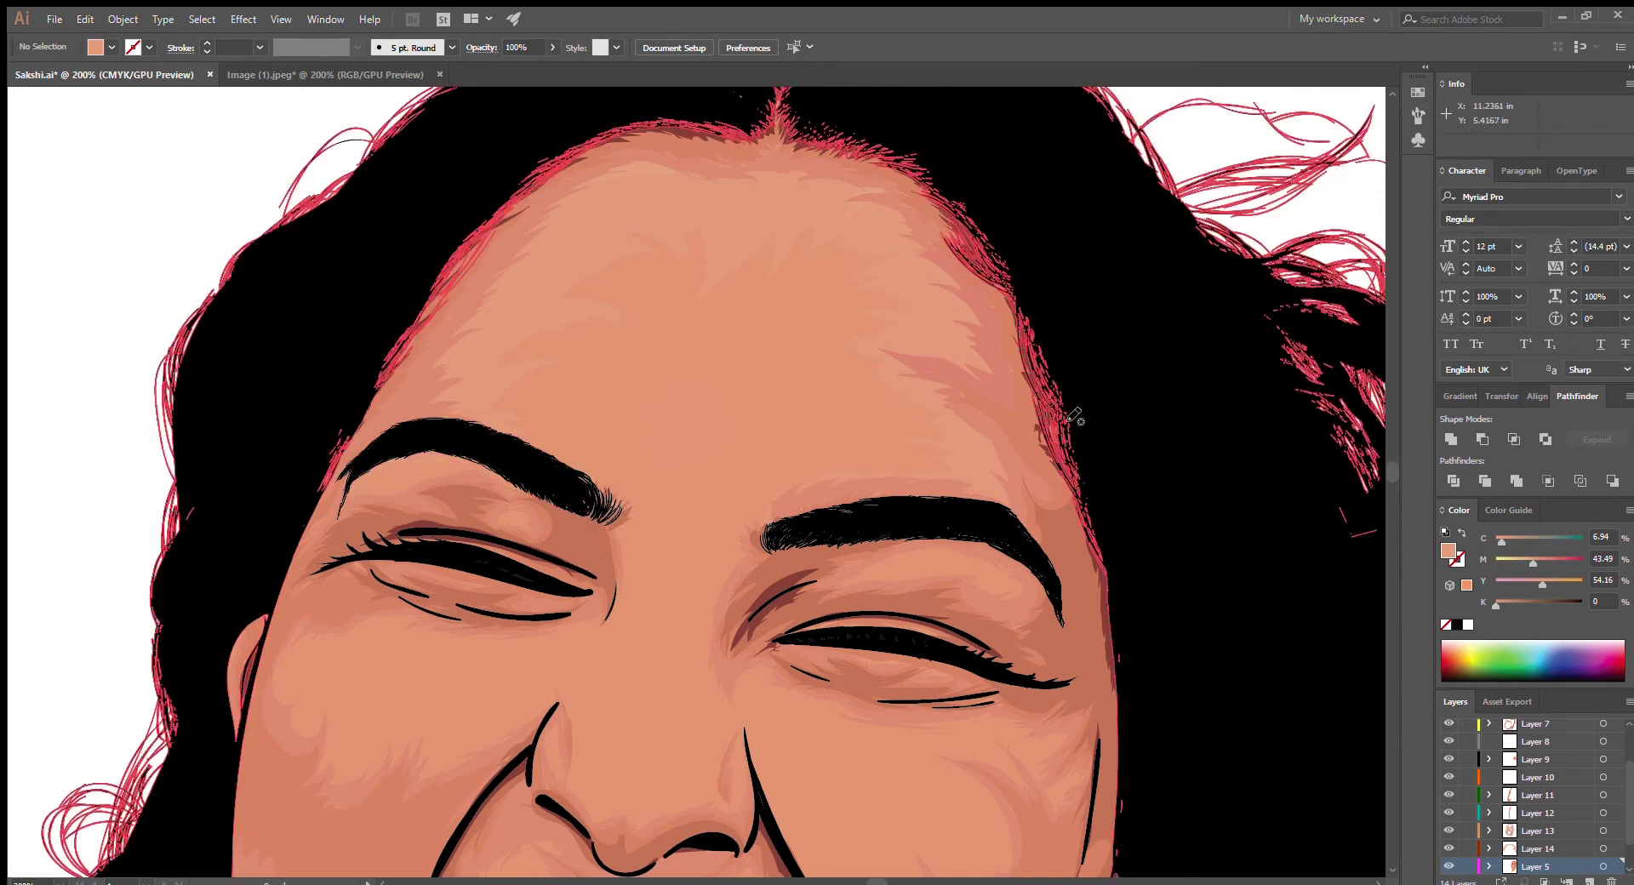
pyautogui.scroll(2, 369, 479)
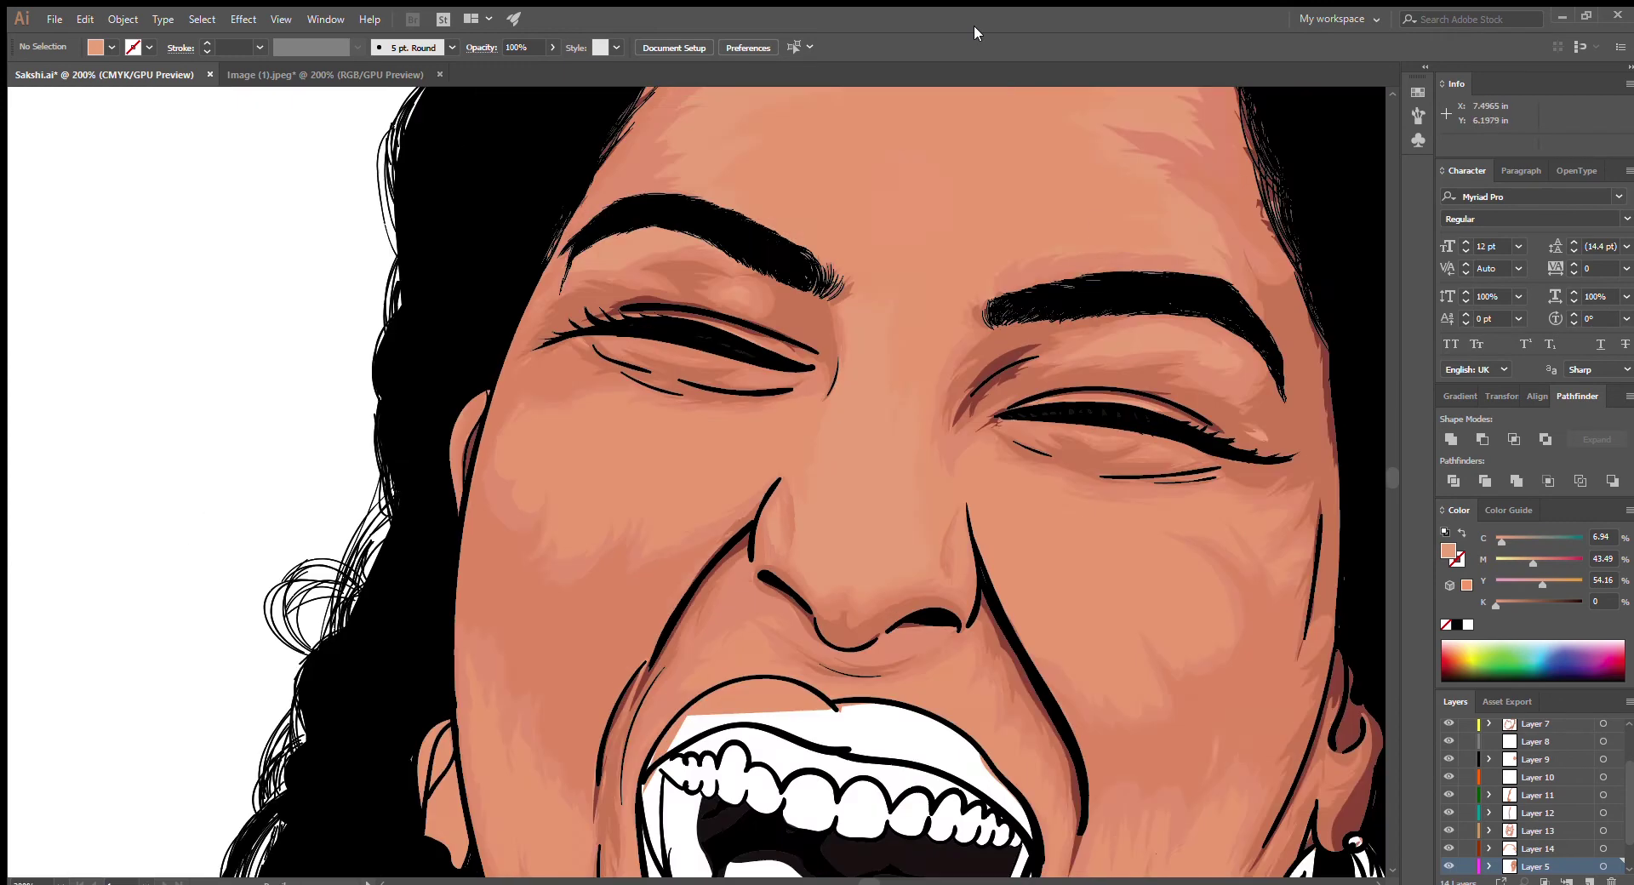
pyautogui.hotkey('ctrl', '-')
# Paint lighter shading on the left cheek, beside the mouth, and down from the nose
pyautogui.moveTo(547, 483); pyautogui.dragTo(613, 476)
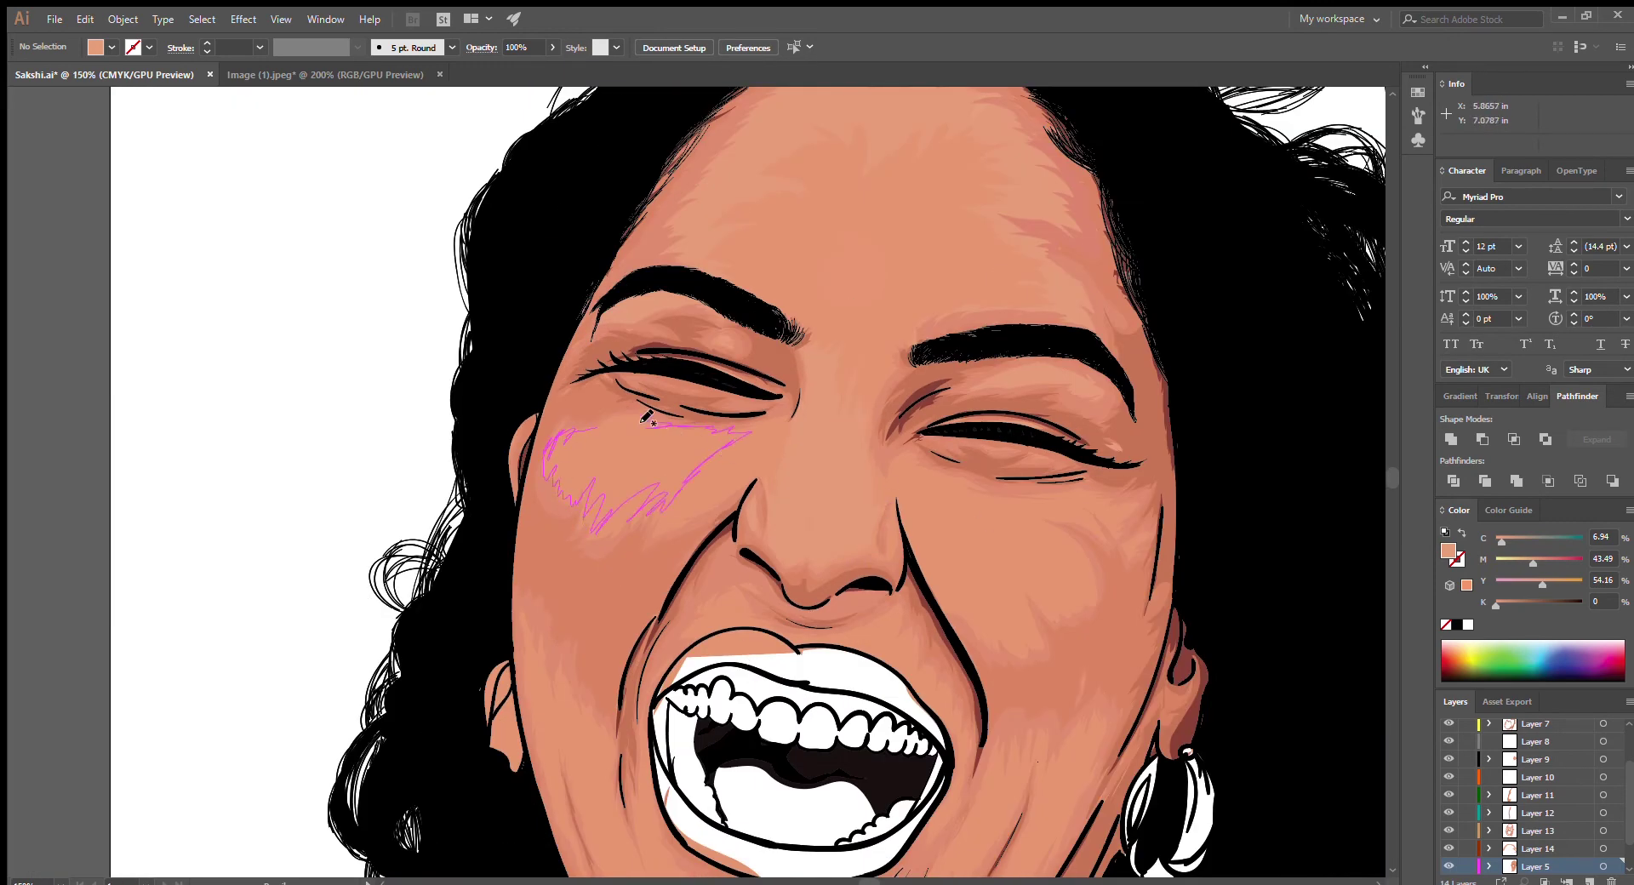
pyautogui.moveTo(732, 443); pyautogui.dragTo(749, 451)
pyautogui.moveTo(698, 634); pyautogui.dragTo(734, 596)
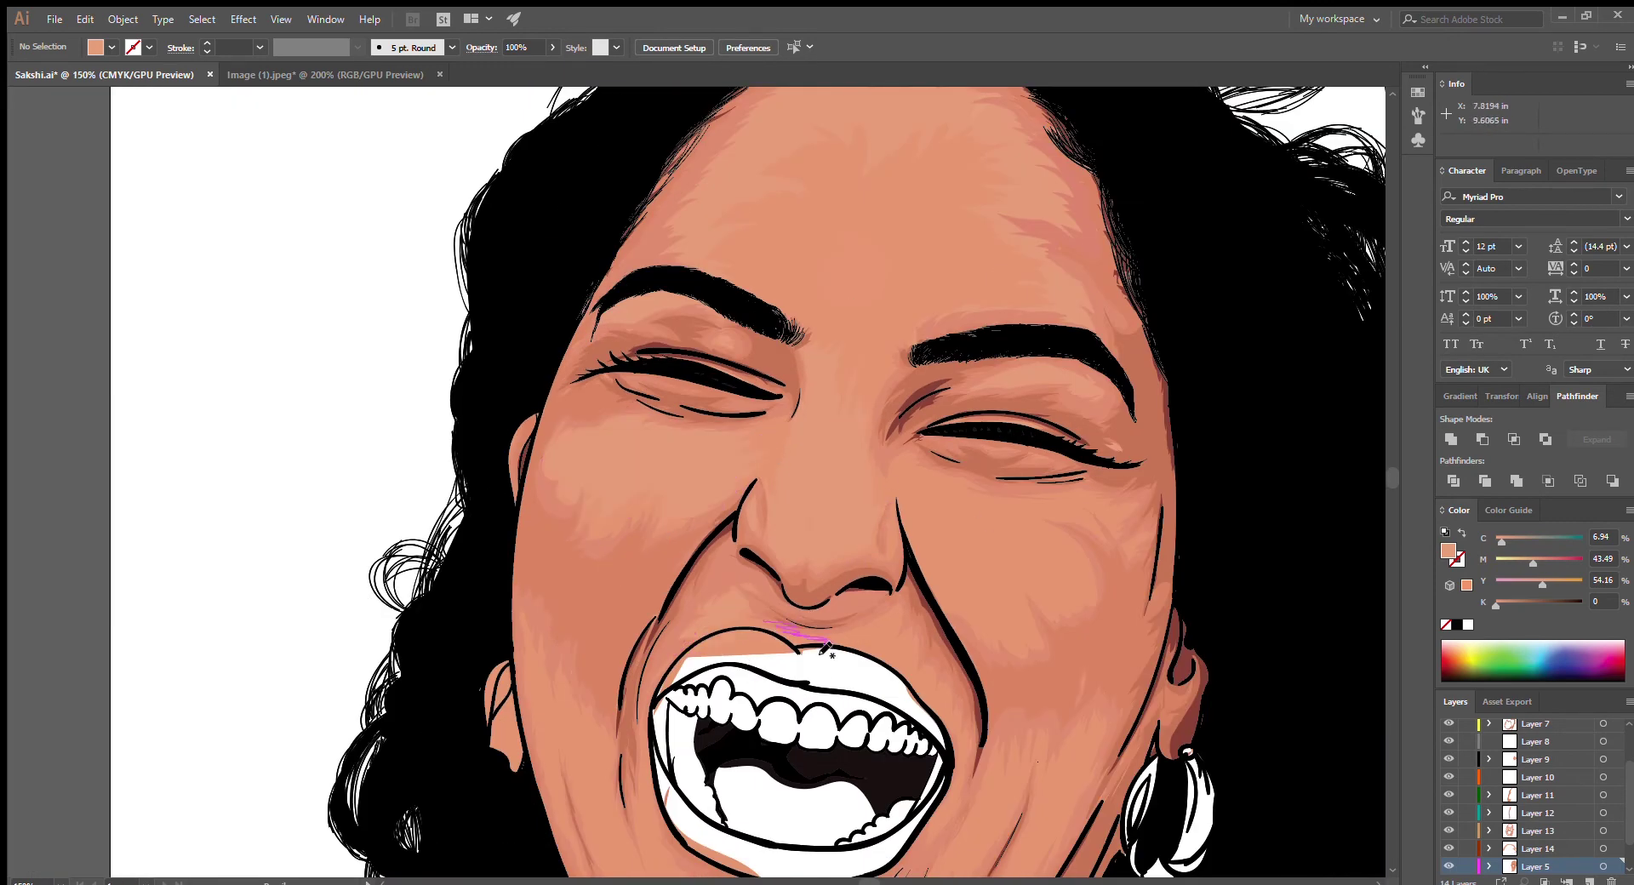
pyautogui.moveTo(895, 491); pyautogui.dragTo(1076, 498)
pyautogui.scroll(1, 1140, 542)
pyautogui.moveTo(817, 273); pyautogui.dragTo(917, 391)
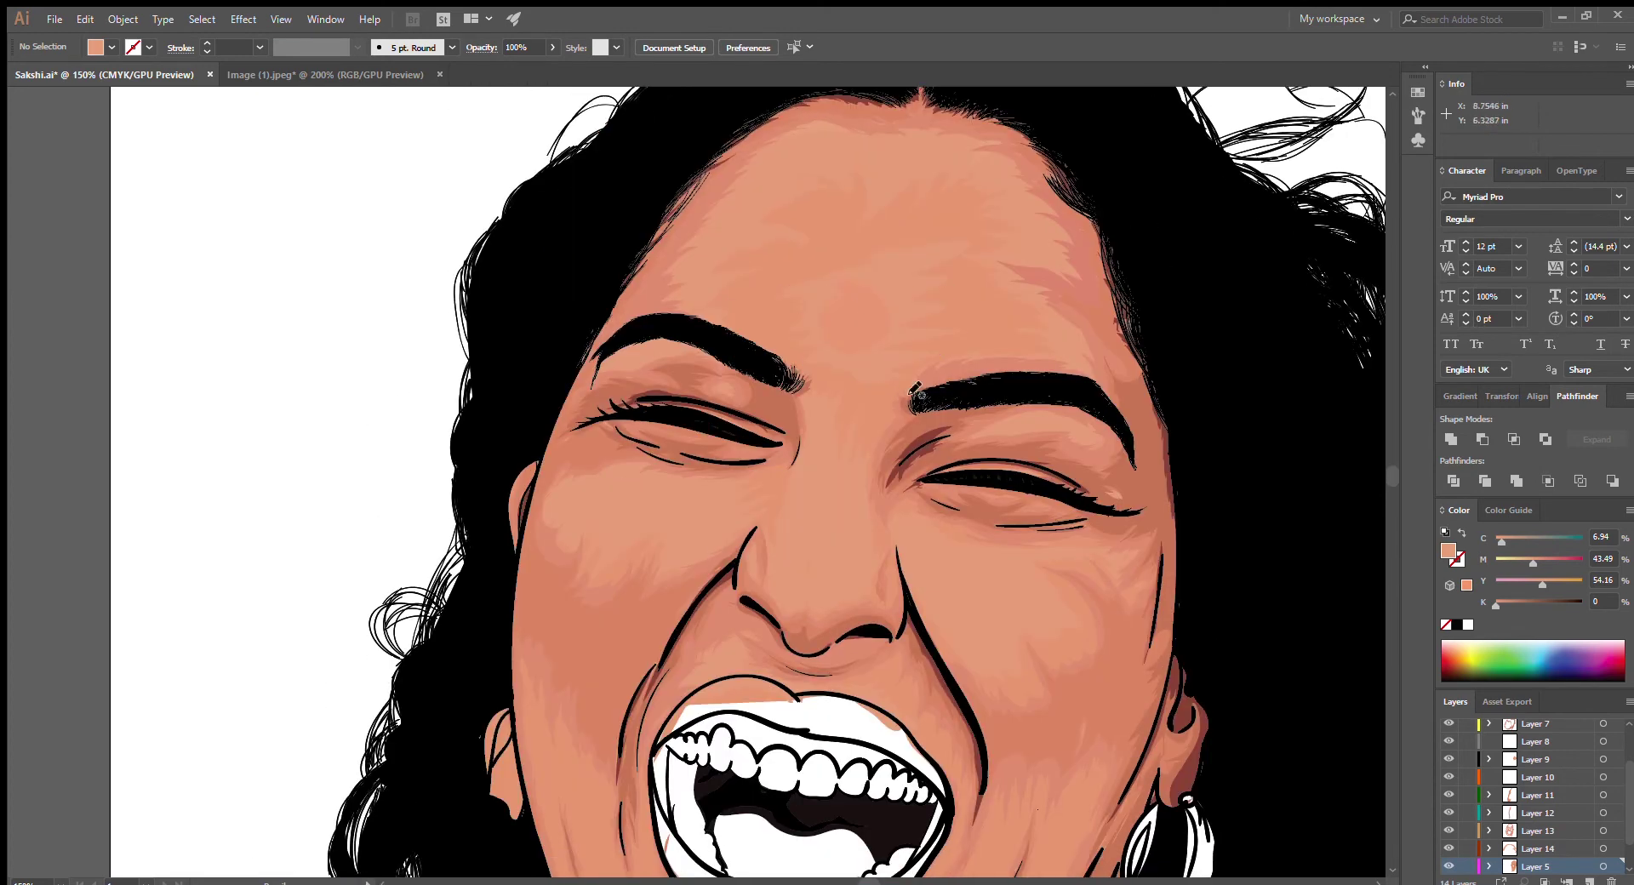
# Back on Layer 5, add highlight shading along the right jaw and the chin
pyautogui.click(1537, 759)
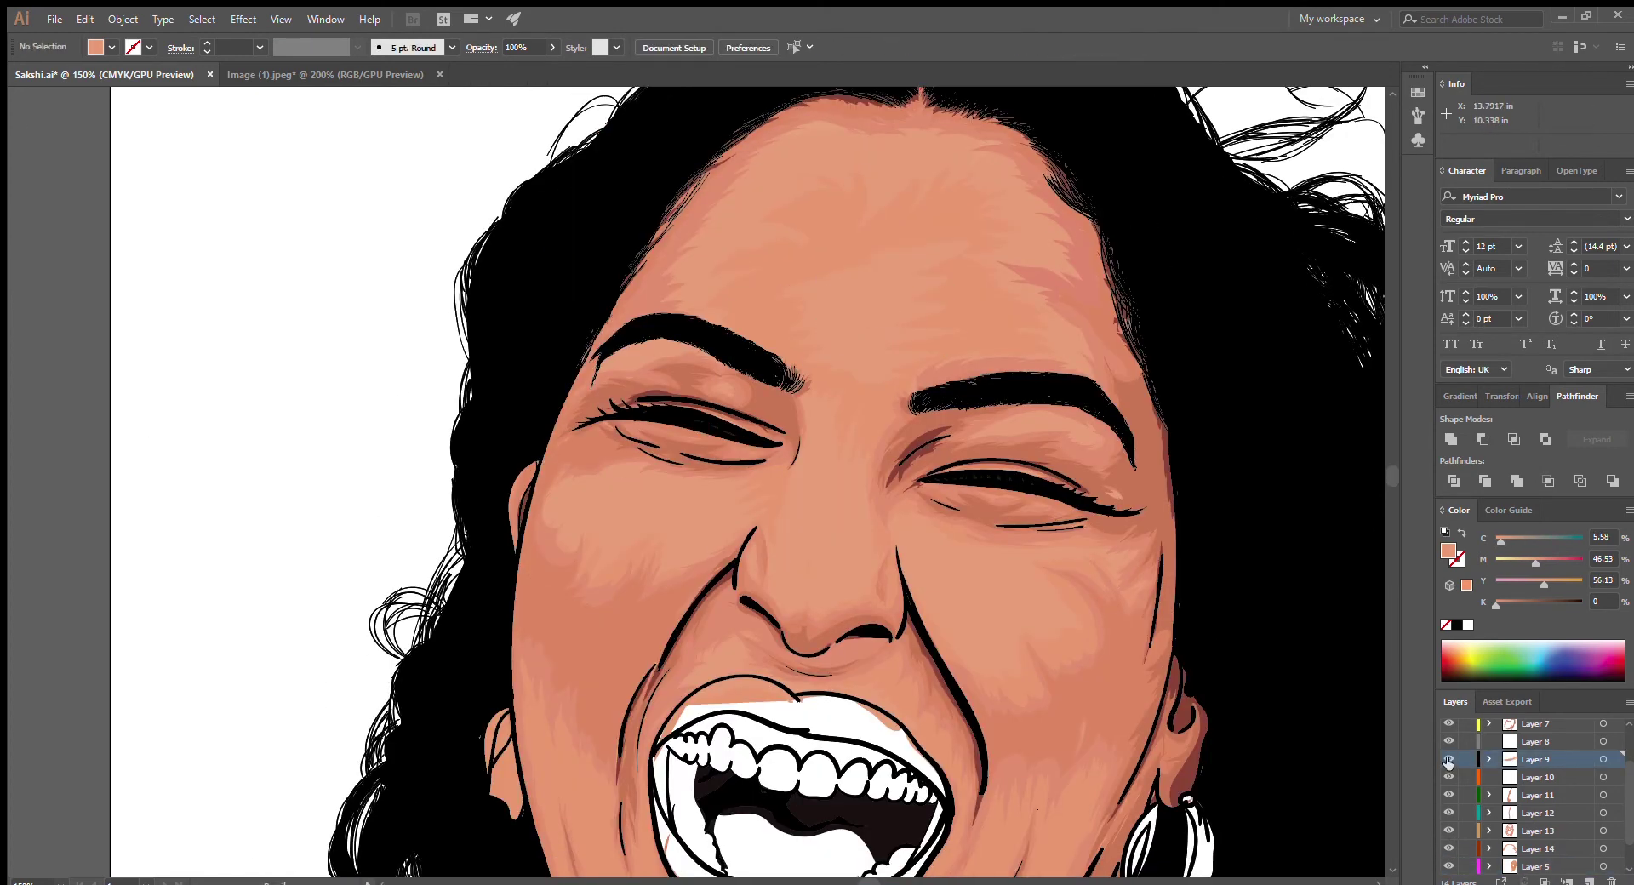
pyautogui.scroll(-2, 1451, 845)
pyautogui.click(1532, 830)
pyautogui.scroll(-4, 851, 511)
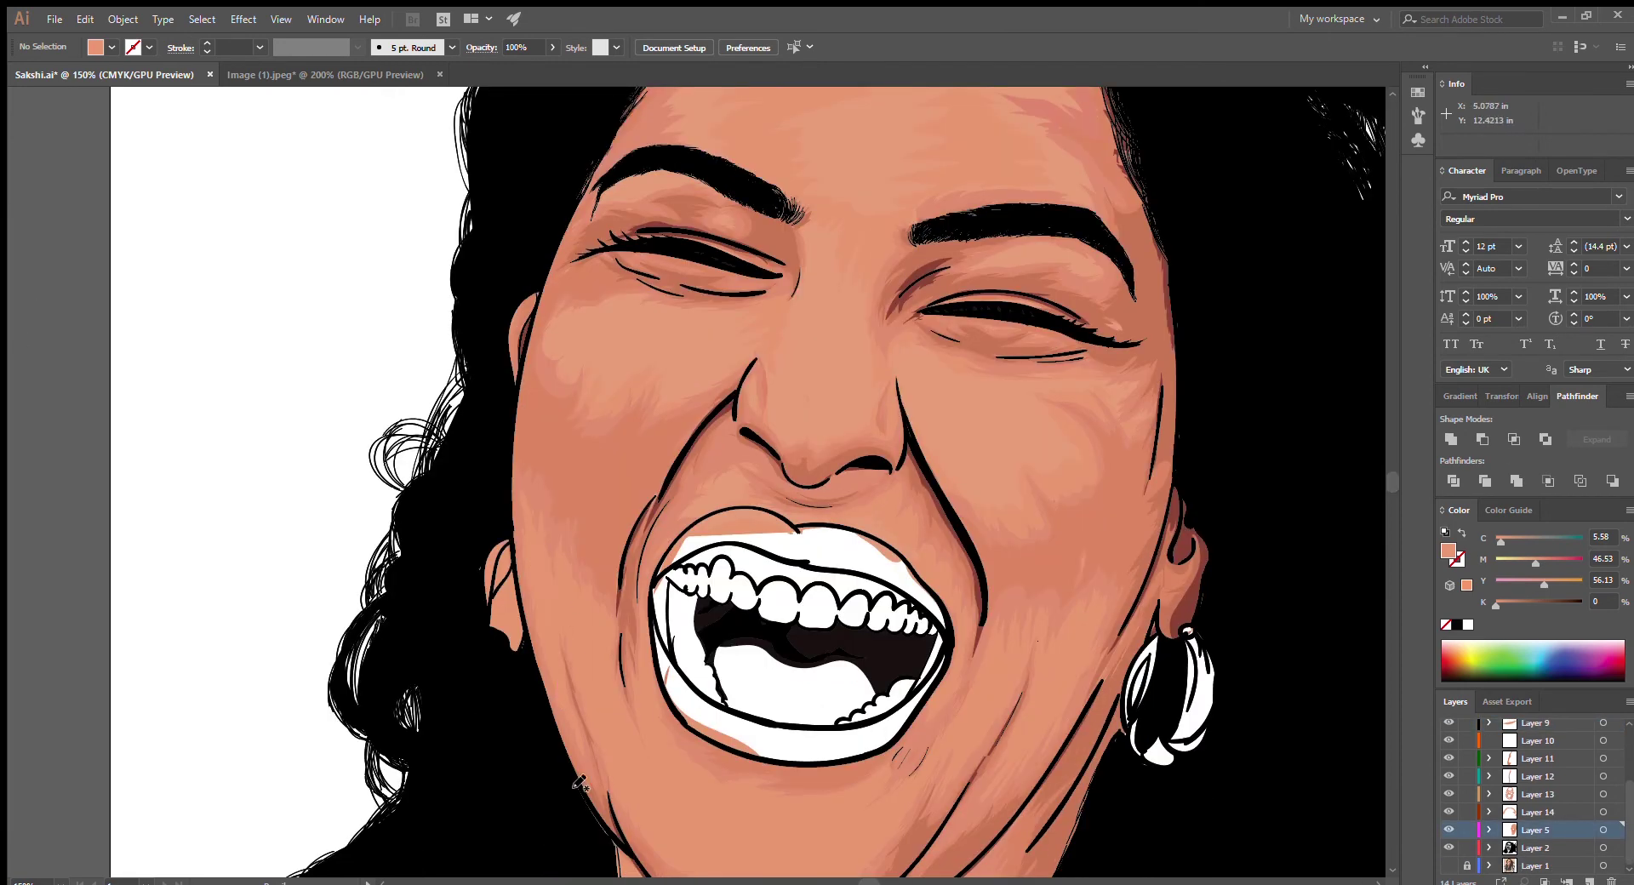
pyautogui.moveTo(749, 313); pyautogui.dragTo(587, 408)
pyautogui.moveTo(1089, 620); pyautogui.dragTo(1055, 710)
pyautogui.scroll(-4, 1056, 711)
pyautogui.moveTo(651, 587); pyautogui.dragTo(847, 702)
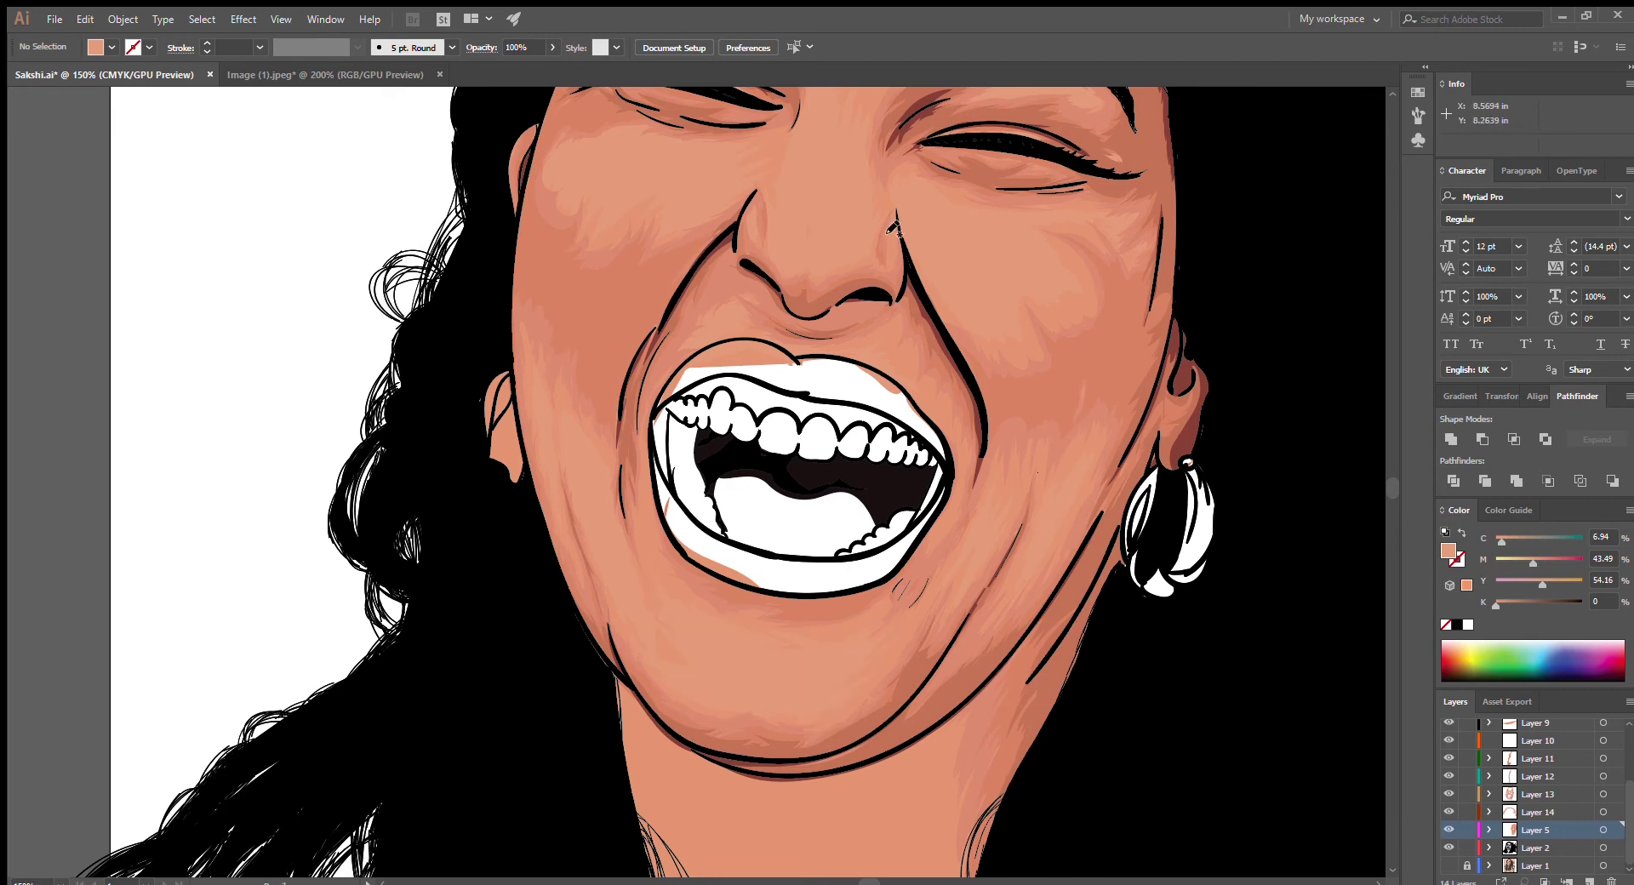
pyautogui.scroll(4, 808, 428)
# On a new layer, sample the face's skin tone and shade the nose bridge
pyautogui.hotkey('ctrl', 'l')
pyautogui.press('i')
pyautogui.click(817, 383)
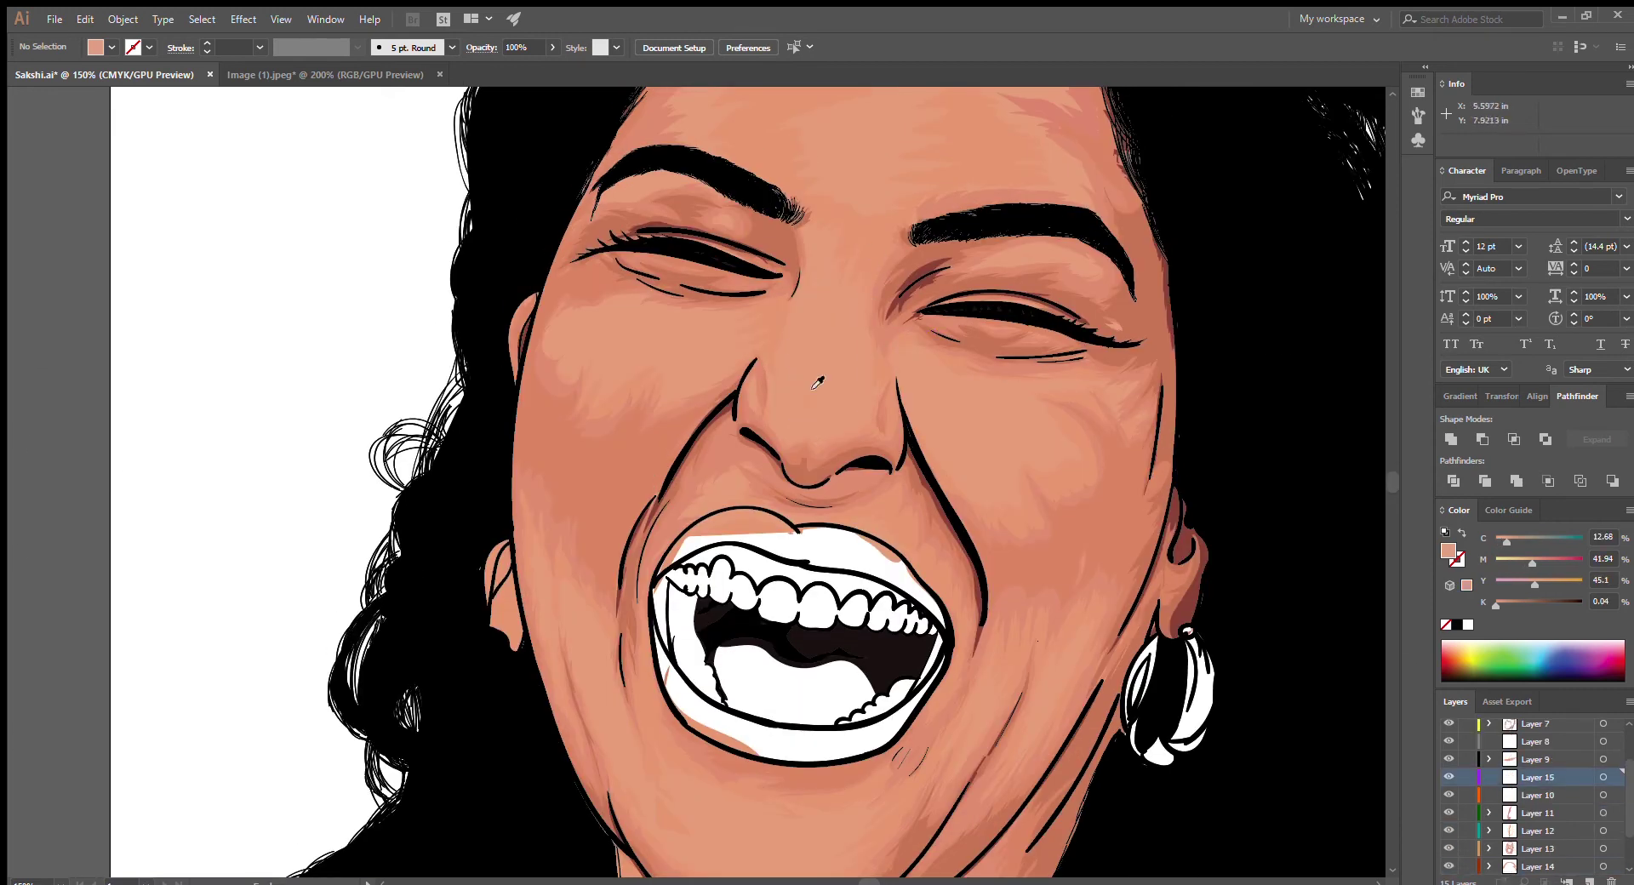
pyautogui.moveTo(823, 255); pyautogui.dragTo(830, 426)
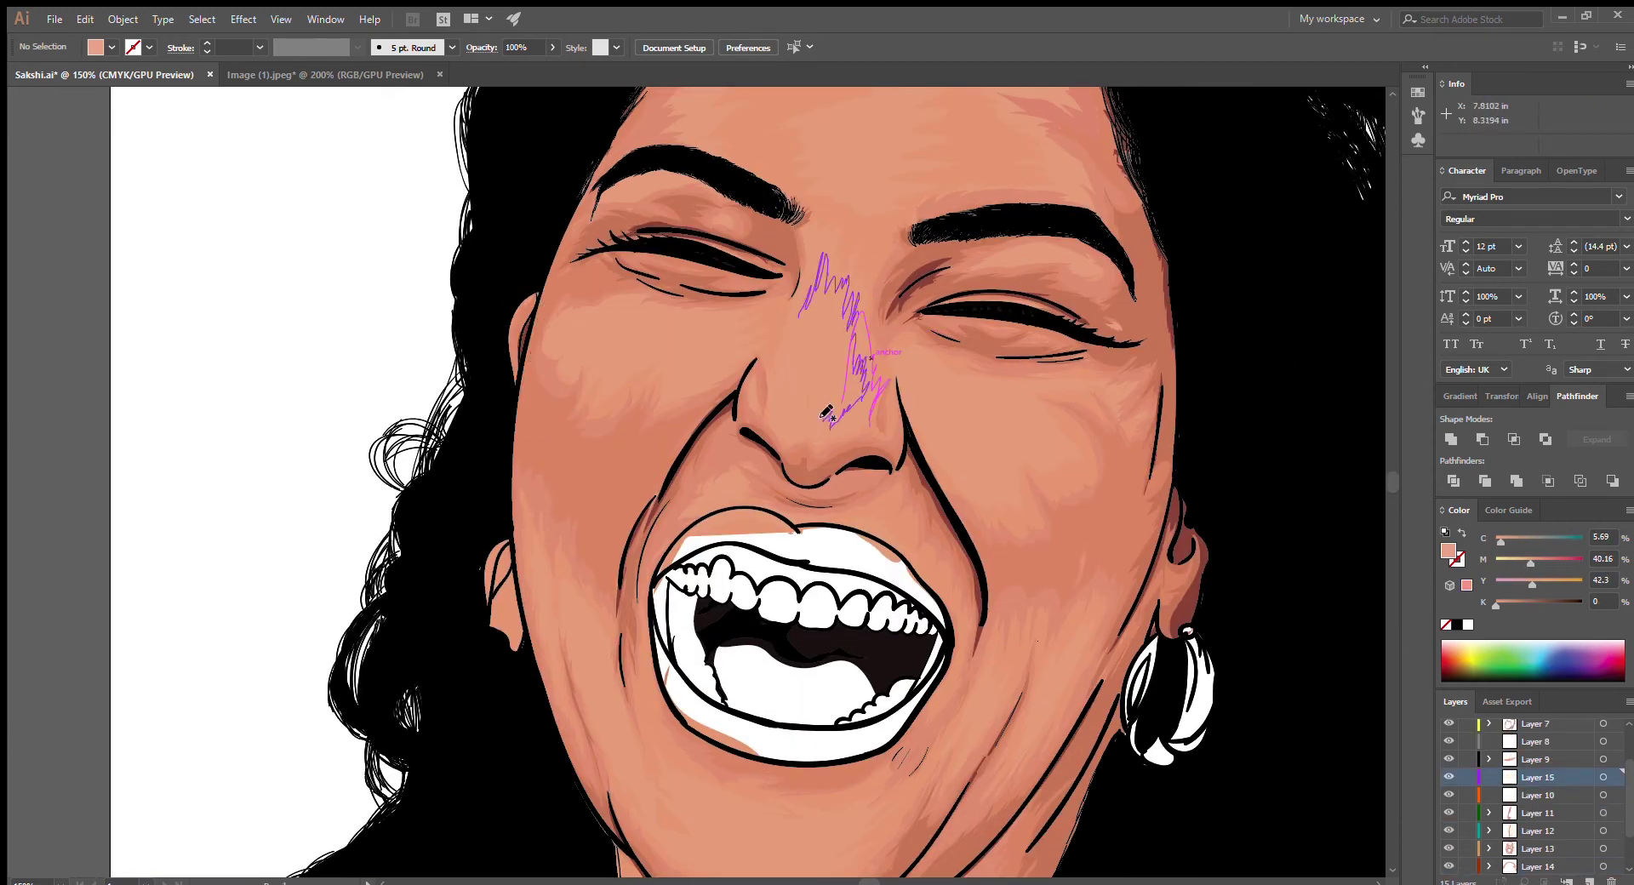
pyautogui.click(78, 210)
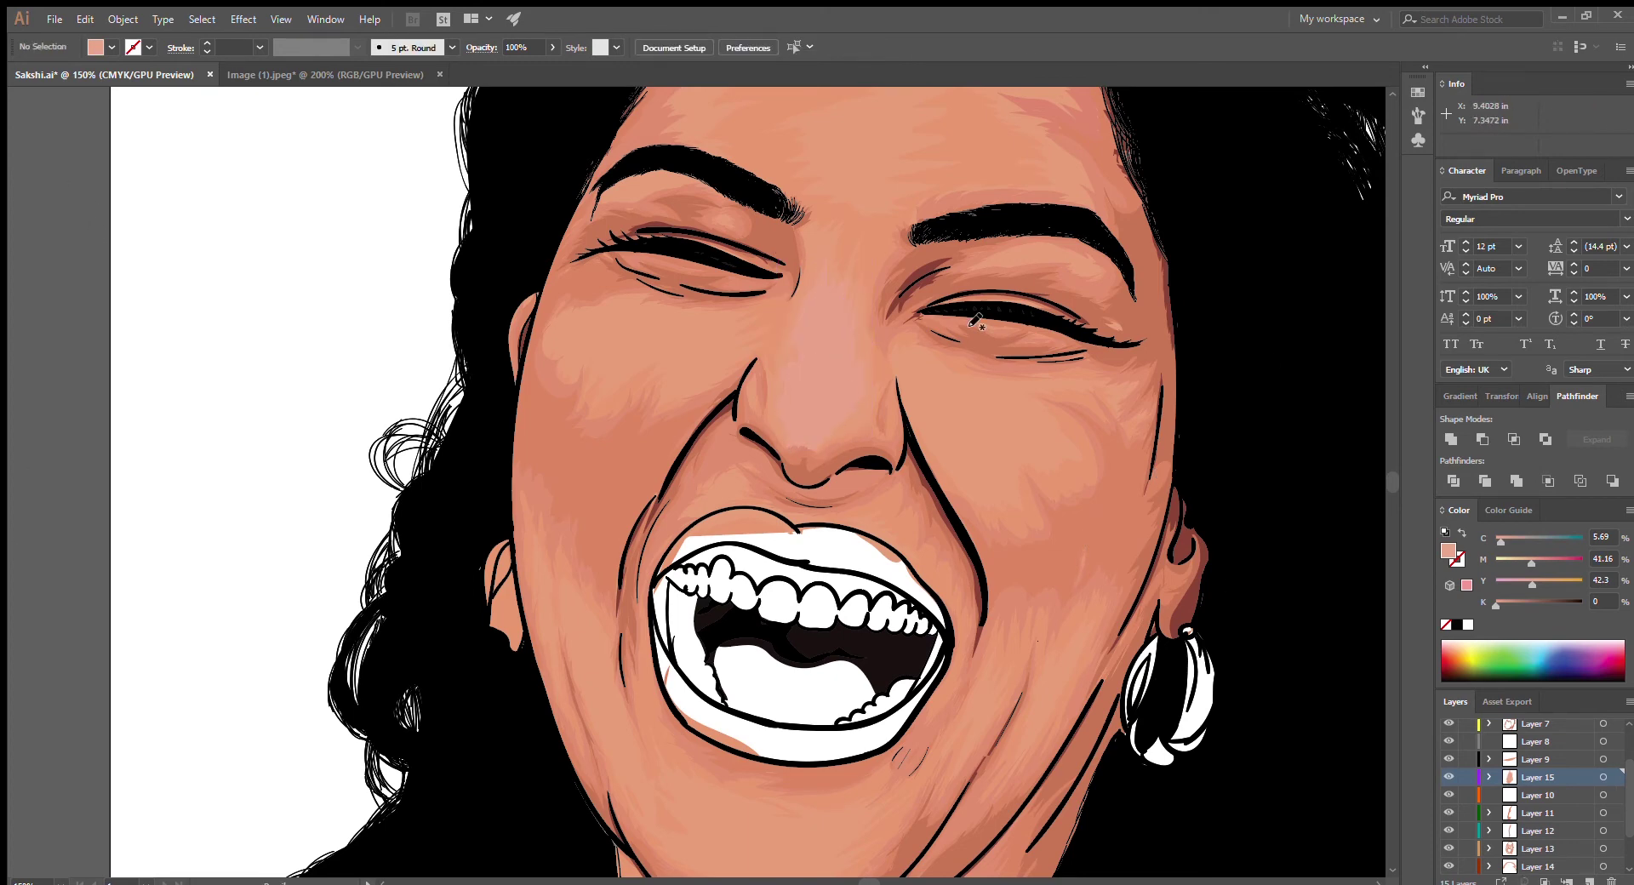
# Scribble skin-tone shading strokes across the cheek and right cheek
pyautogui.moveTo(645, 369); pyautogui.dragTo(681, 372)
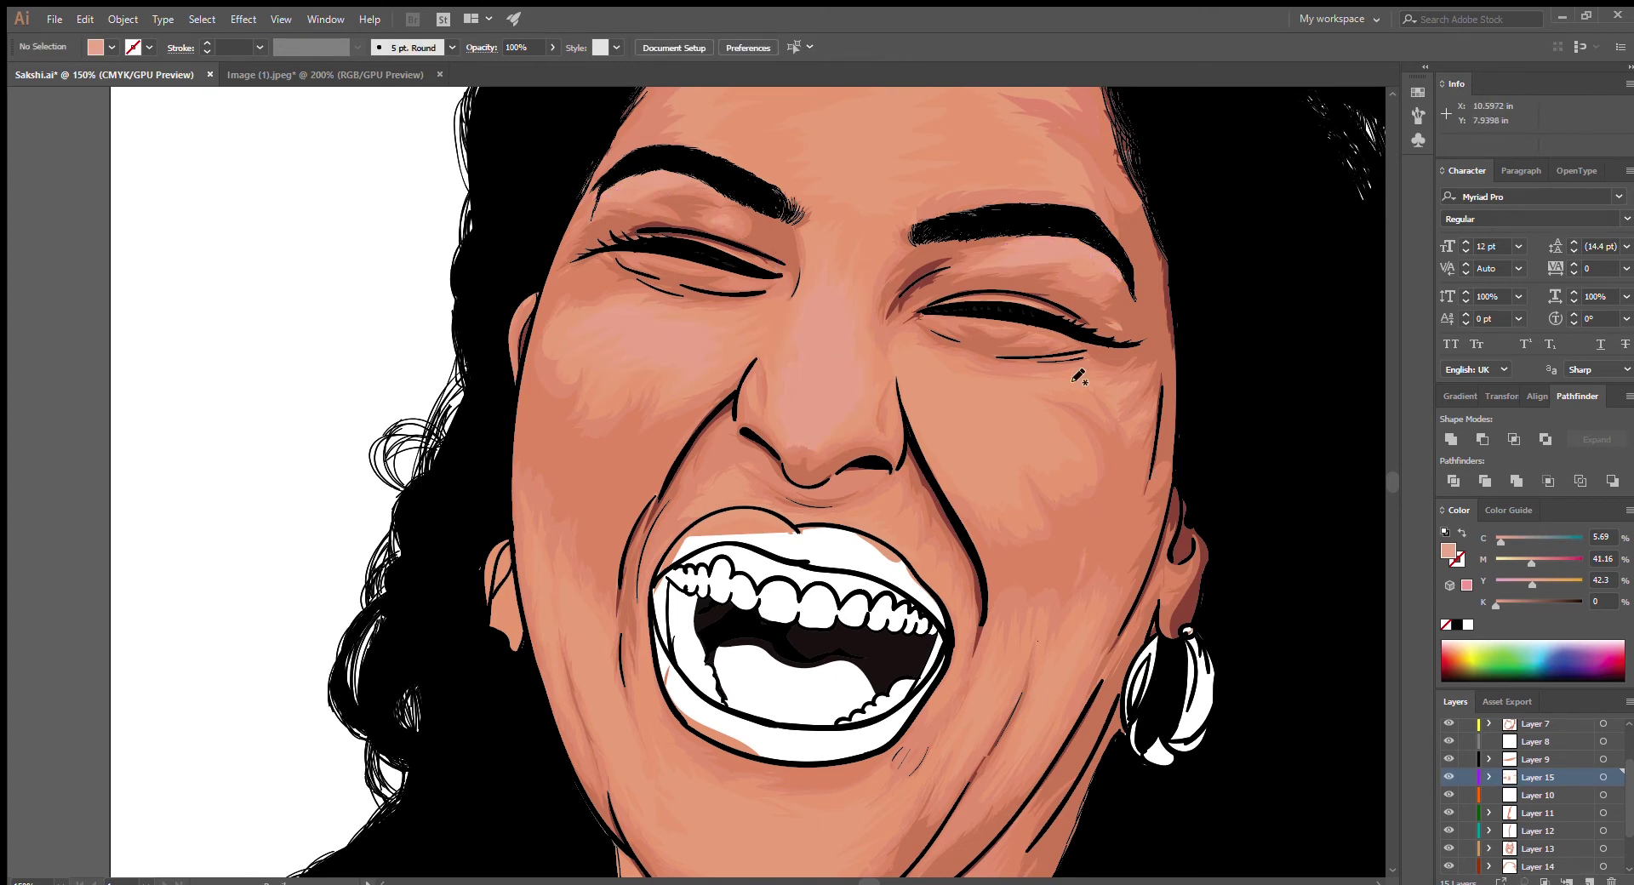
pyautogui.moveTo(1073, 380); pyautogui.dragTo(970, 472)
pyautogui.moveTo(1038, 414); pyautogui.dragTo(1058, 451)
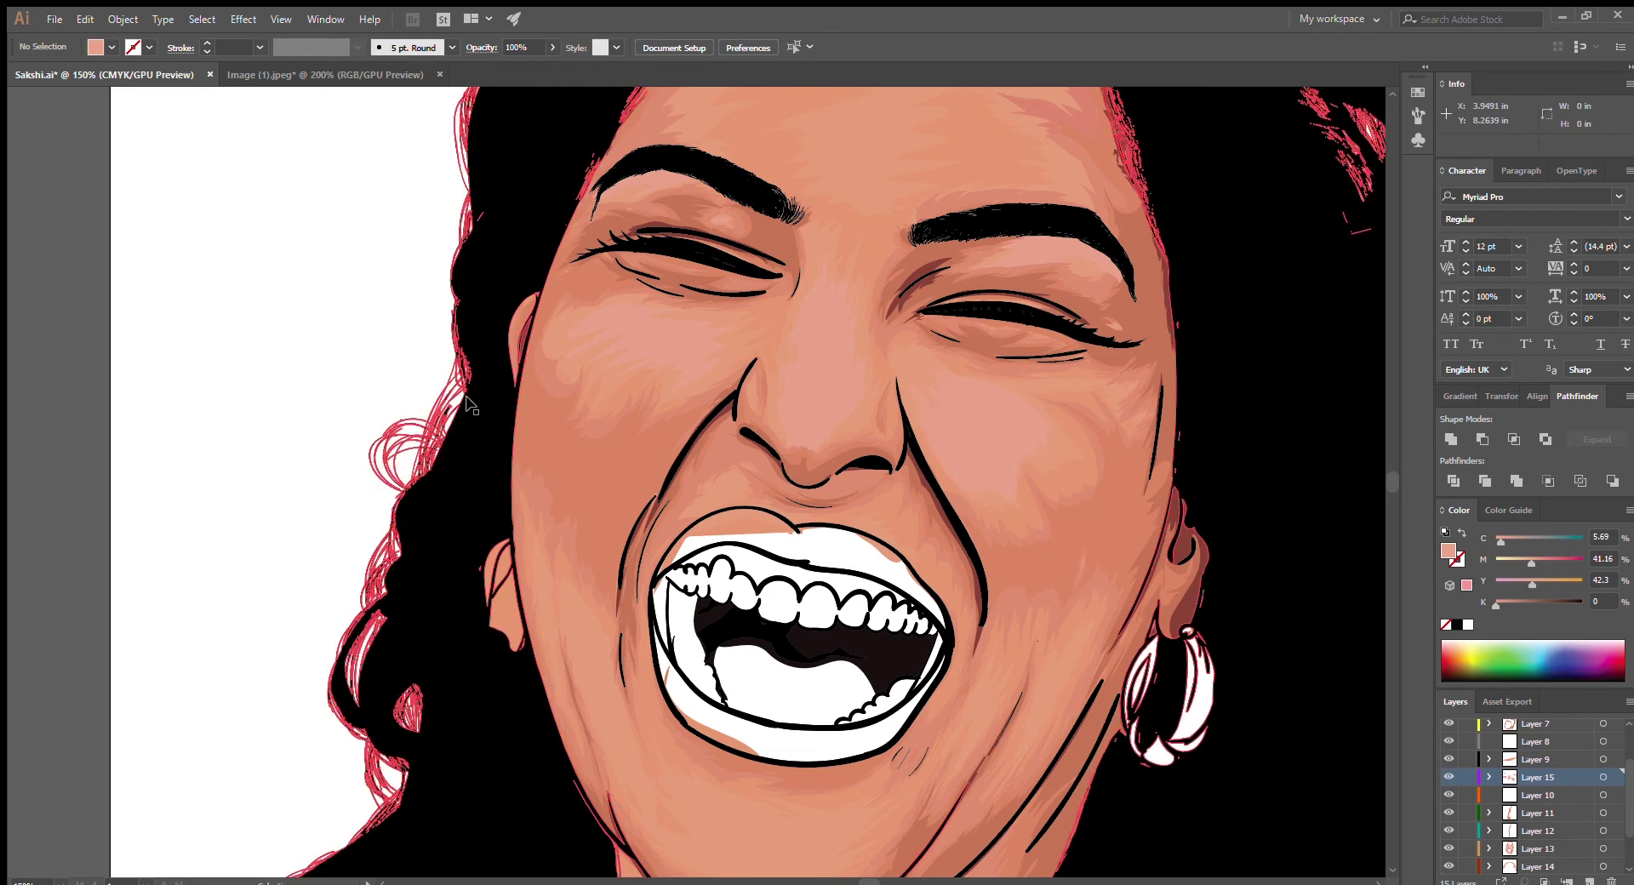
pyautogui.moveTo(924, 354); pyautogui.dragTo(1021, 494)
pyautogui.moveTo(1055, 383)
pyautogui.mouseDown()
pyautogui.moveTo(979, 439)
pyautogui.moveTo(1015, 496)
pyautogui.mouseUp()
# Add shading strokes over the chin and lower face, plus a touch on the nose
pyautogui.scroll(-3, 936, 392)
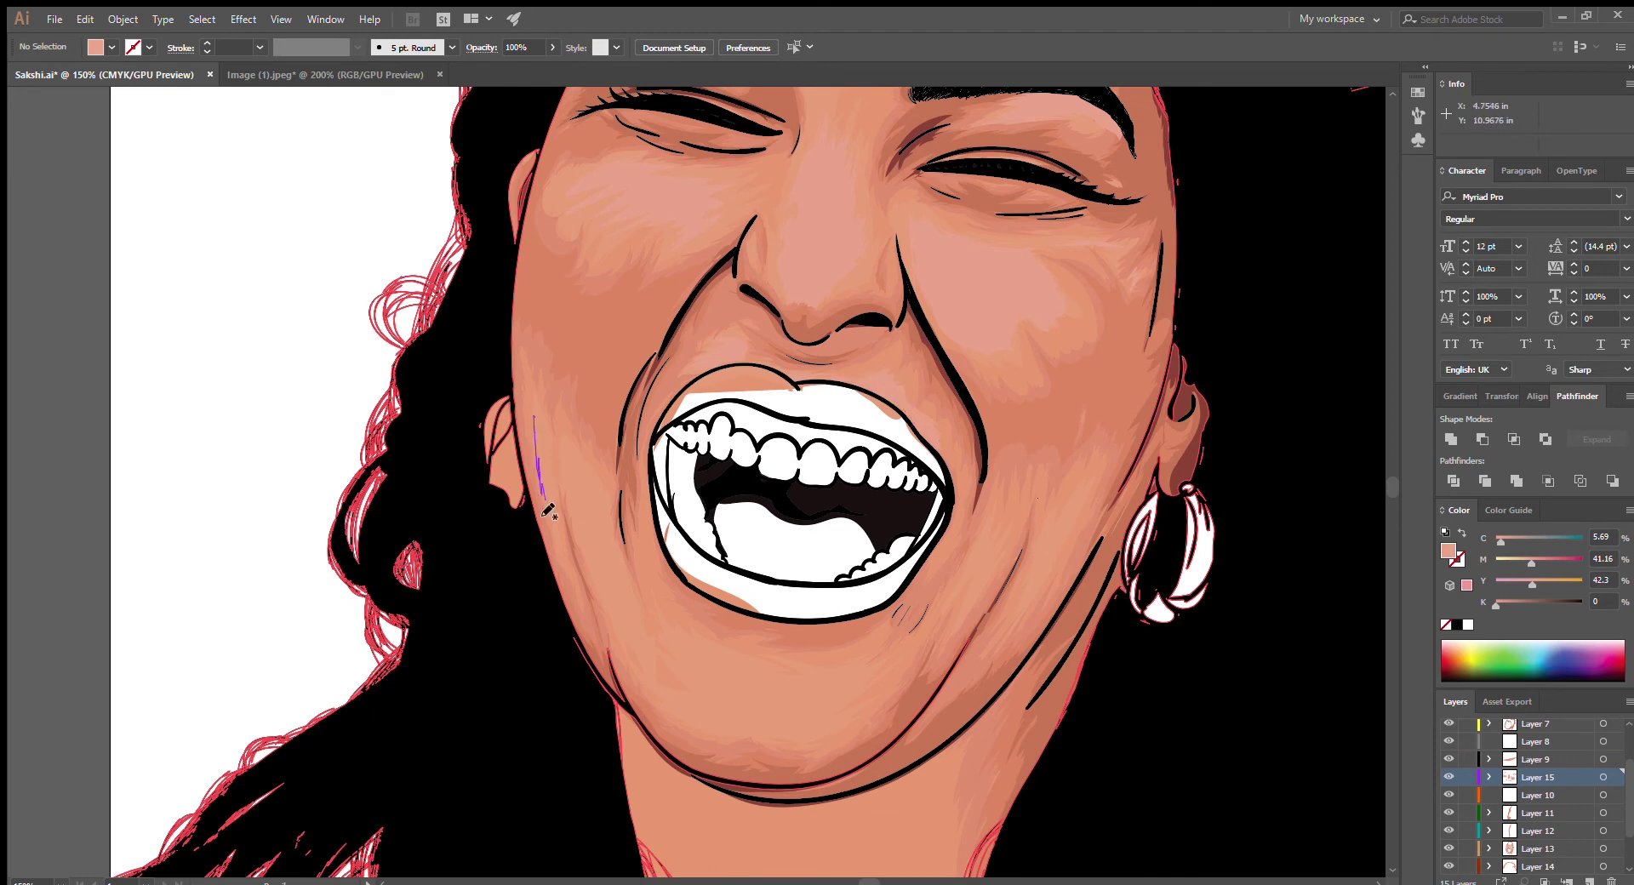
pyautogui.moveTo(830, 647); pyautogui.dragTo(681, 685)
pyautogui.moveTo(1021, 494); pyautogui.dragTo(936, 621)
pyautogui.moveTo(1072, 507); pyautogui.dragTo(1013, 621)
pyautogui.scroll(6, 936, 511)
pyautogui.moveTo(868, 281)
pyautogui.mouseDown()
pyautogui.moveTo(831, 315)
pyautogui.moveTo(860, 335)
pyautogui.mouseUp()
pyautogui.scroll(-6, 212, 127)
# Zoom in on the mouth and paint red across the upper and lower lips
pyautogui.hotkey('ctrl', '+')
pyautogui.hotkey('ctrl', '+')
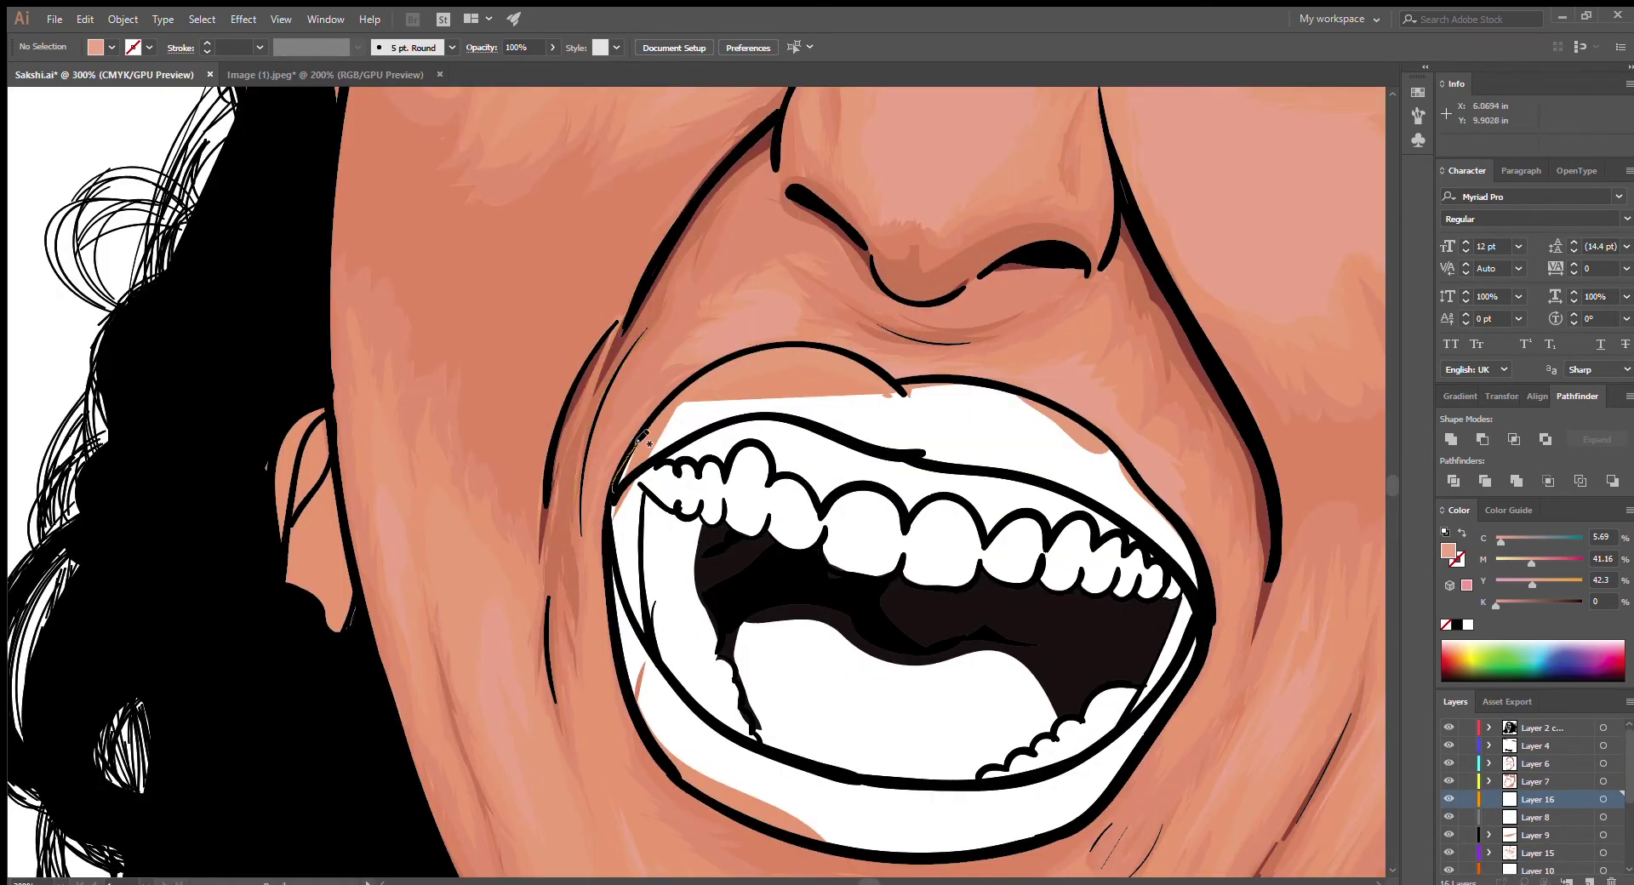
pyautogui.moveTo(639, 464)
pyautogui.mouseDown()
pyautogui.moveTo(925, 382)
pyautogui.moveTo(945, 456)
pyautogui.mouseUp()
pyautogui.moveTo(1021, 399); pyautogui.dragTo(1189, 371)
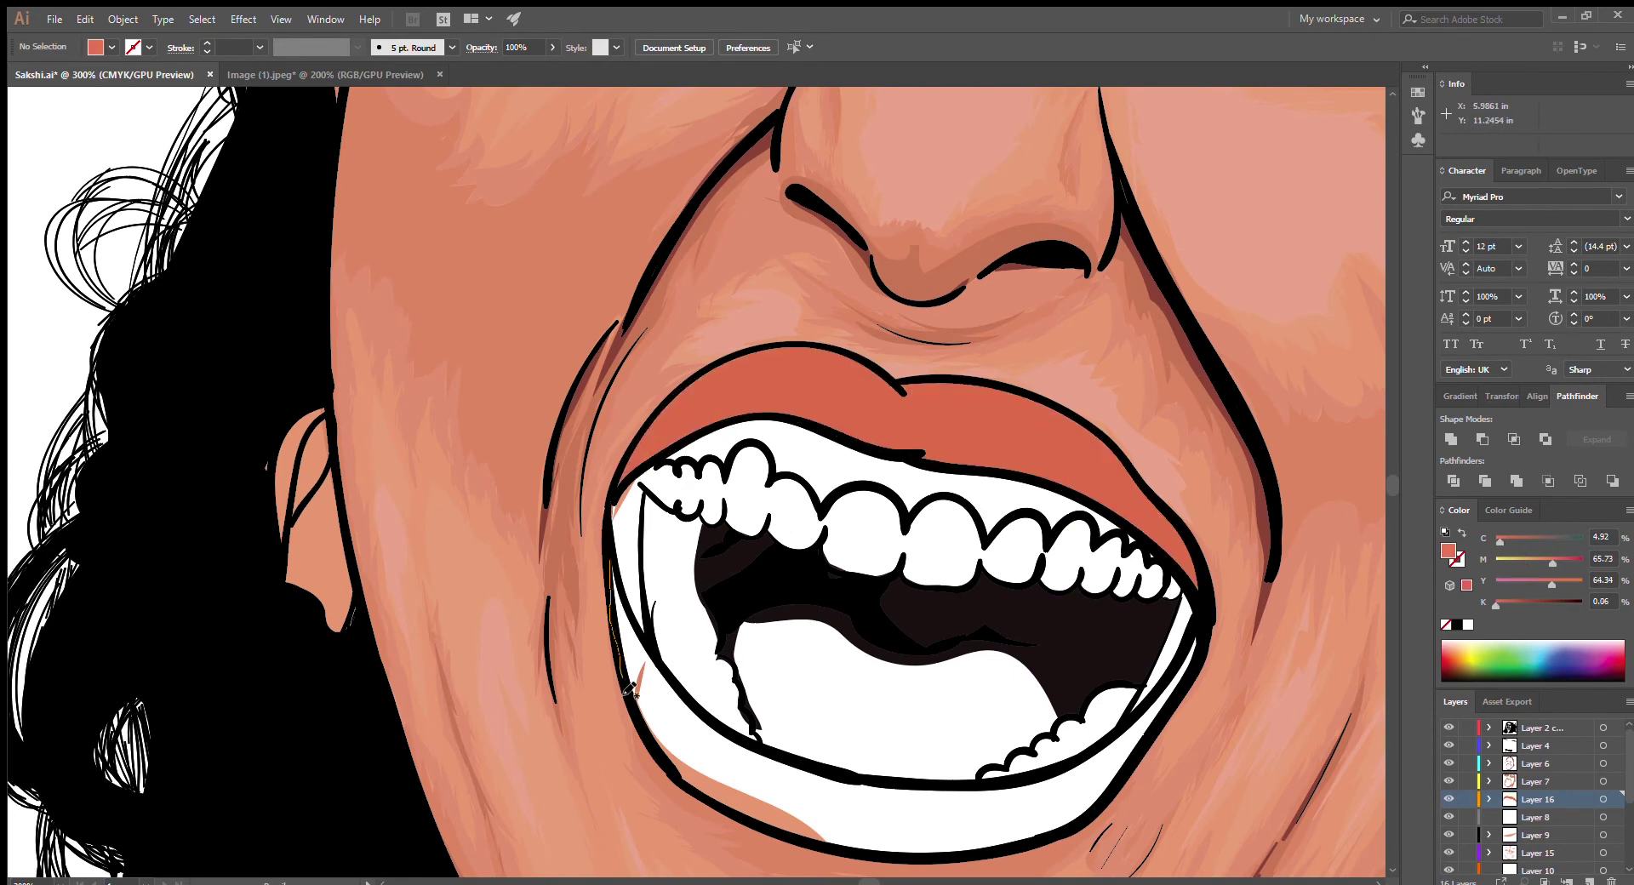
pyautogui.scroll(-5, 630, 689)
pyautogui.moveTo(634, 502)
pyautogui.mouseDown()
pyautogui.moveTo(842, 613)
pyautogui.moveTo(1064, 596)
pyautogui.moveTo(1109, 515)
pyautogui.mouseUp()
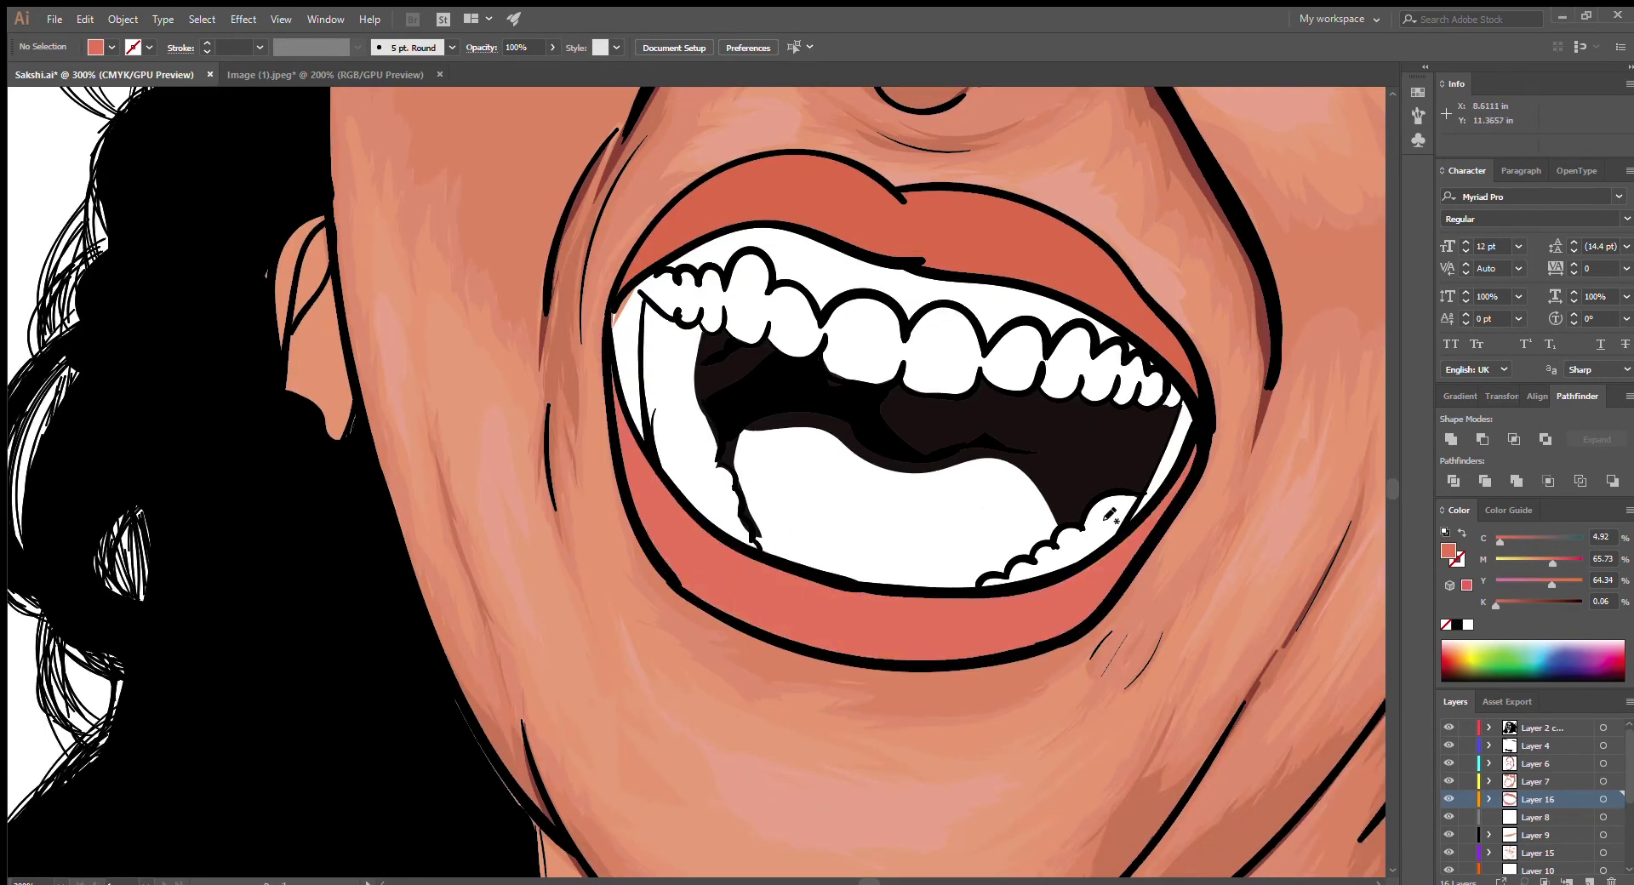
# On a new layer, paint dark maroon gums above the upper teeth and inside the mouth's sides
pyautogui.hotkey('ctrl', 'l')
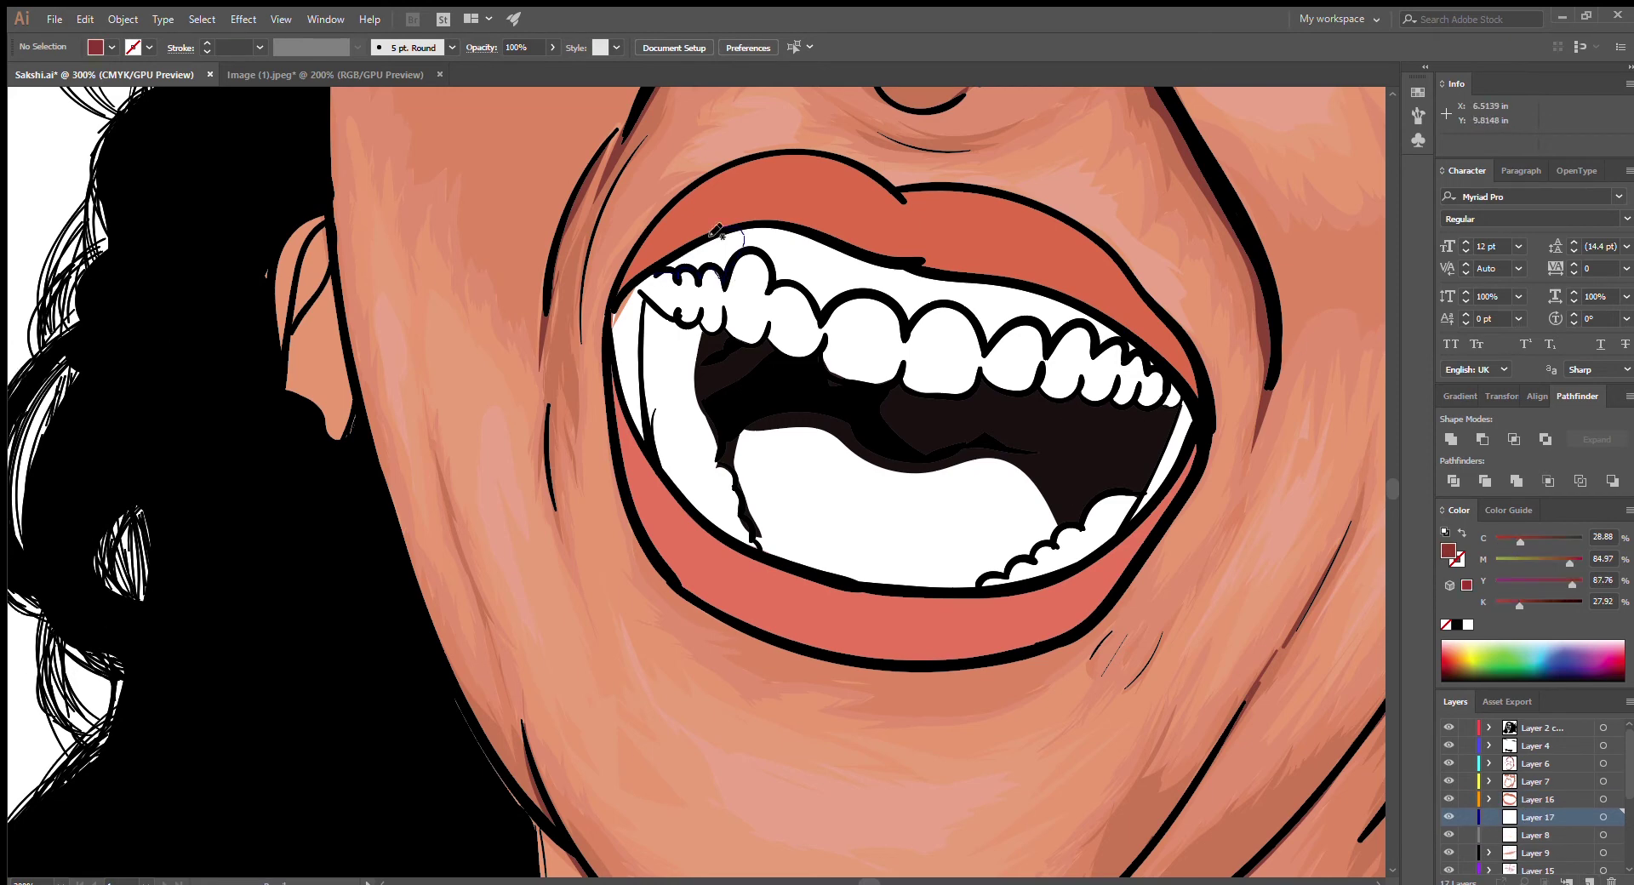
pyautogui.moveTo(668, 256); pyautogui.dragTo(1094, 319)
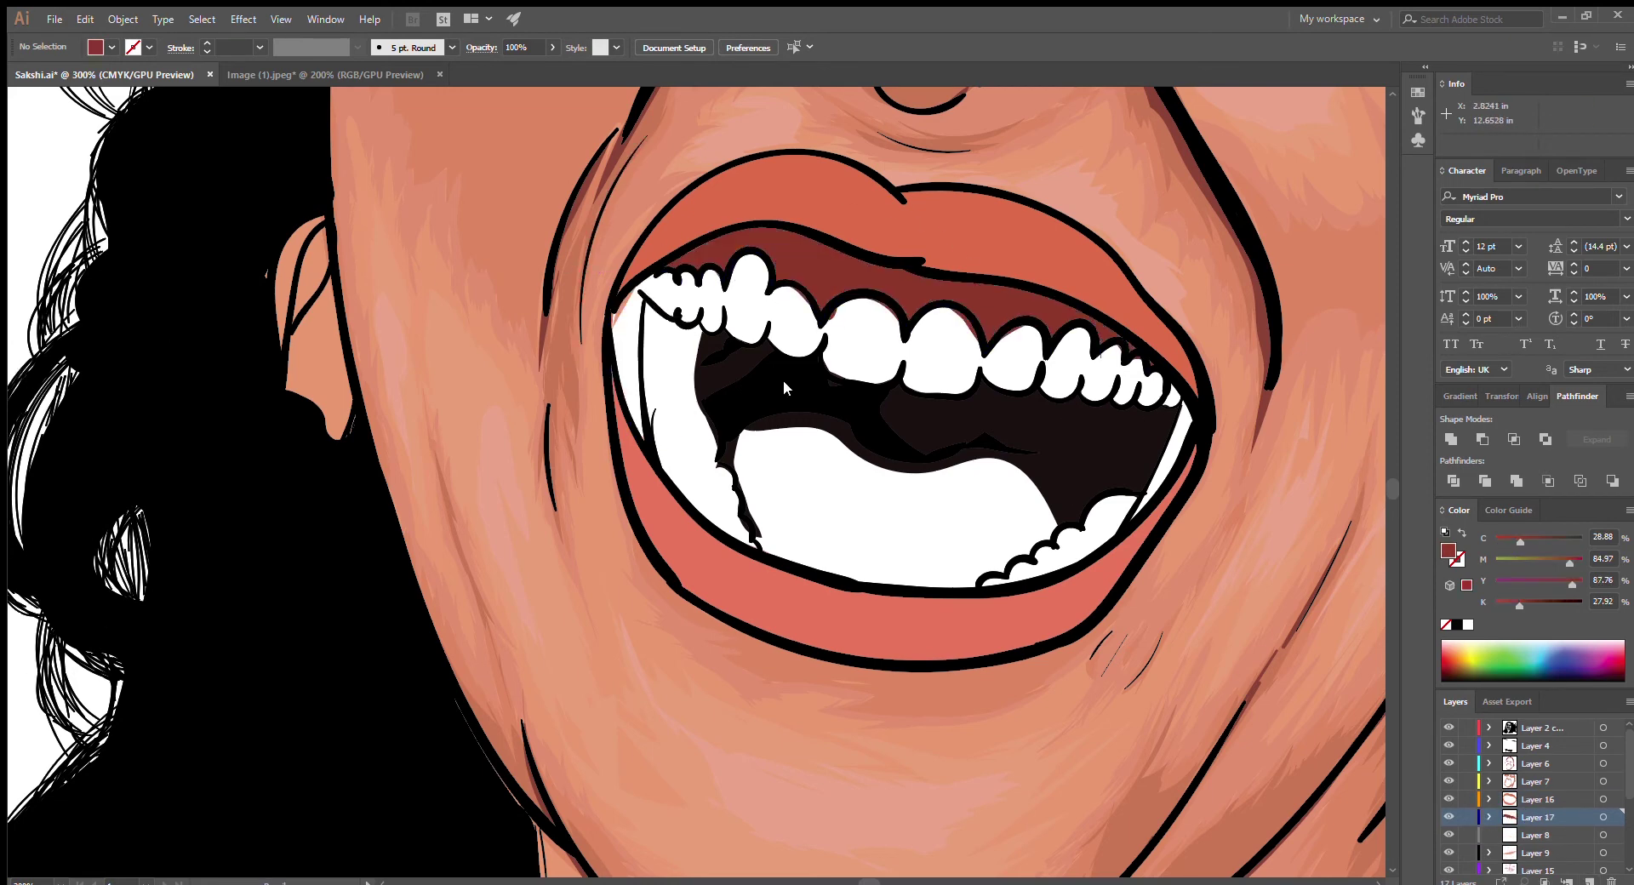
pyautogui.moveTo(629, 289); pyautogui.dragTo(642, 438)
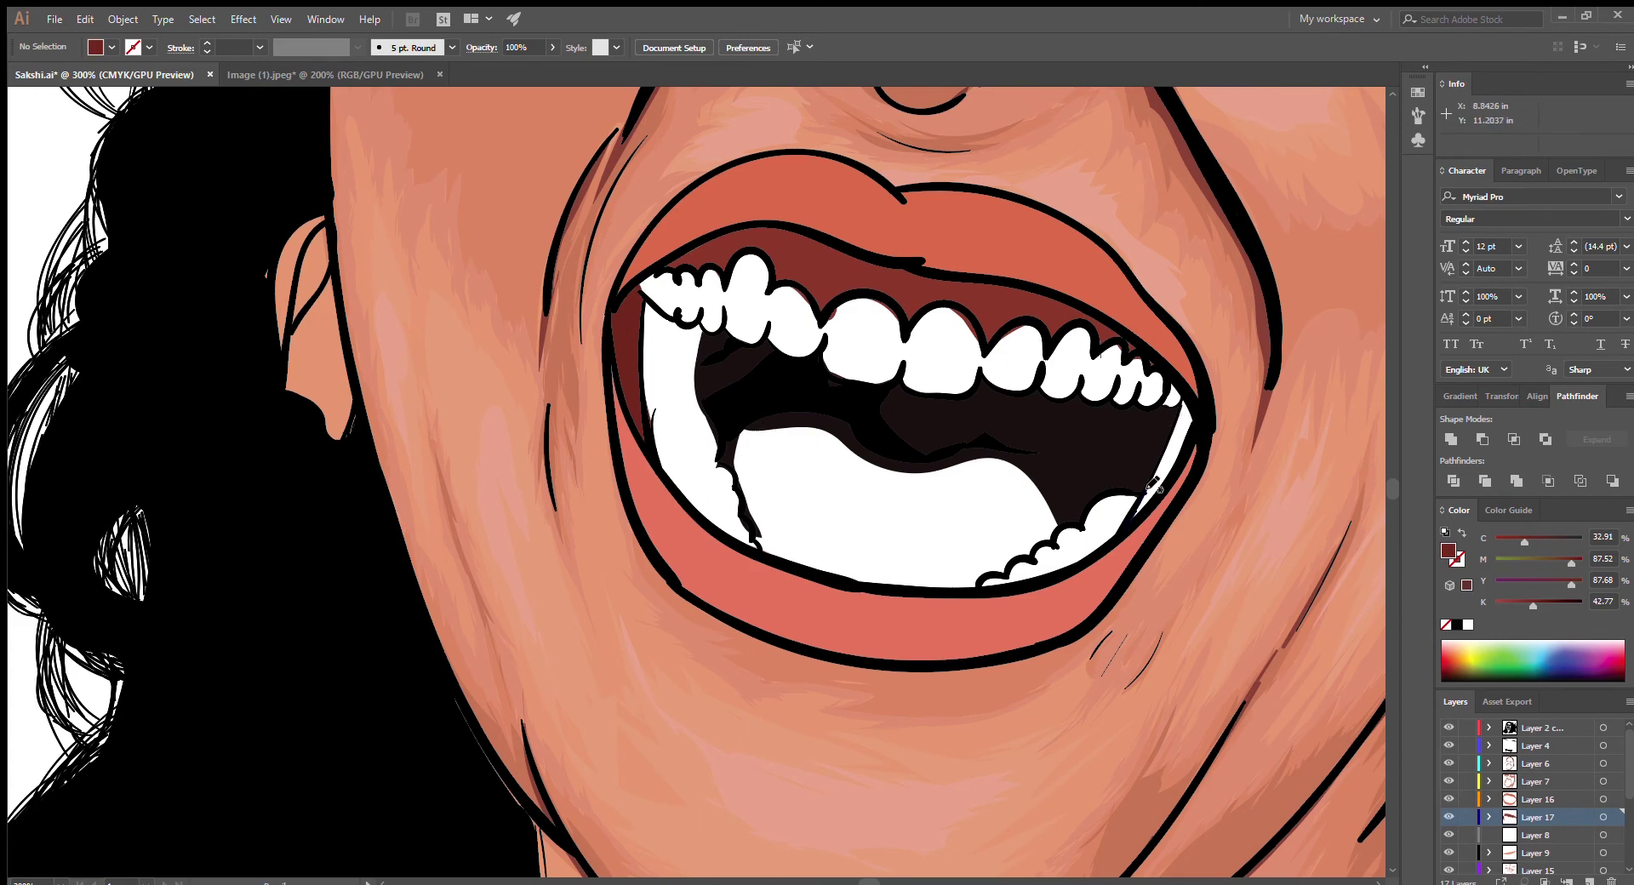
pyautogui.moveTo(1155, 485); pyautogui.dragTo(1187, 409)
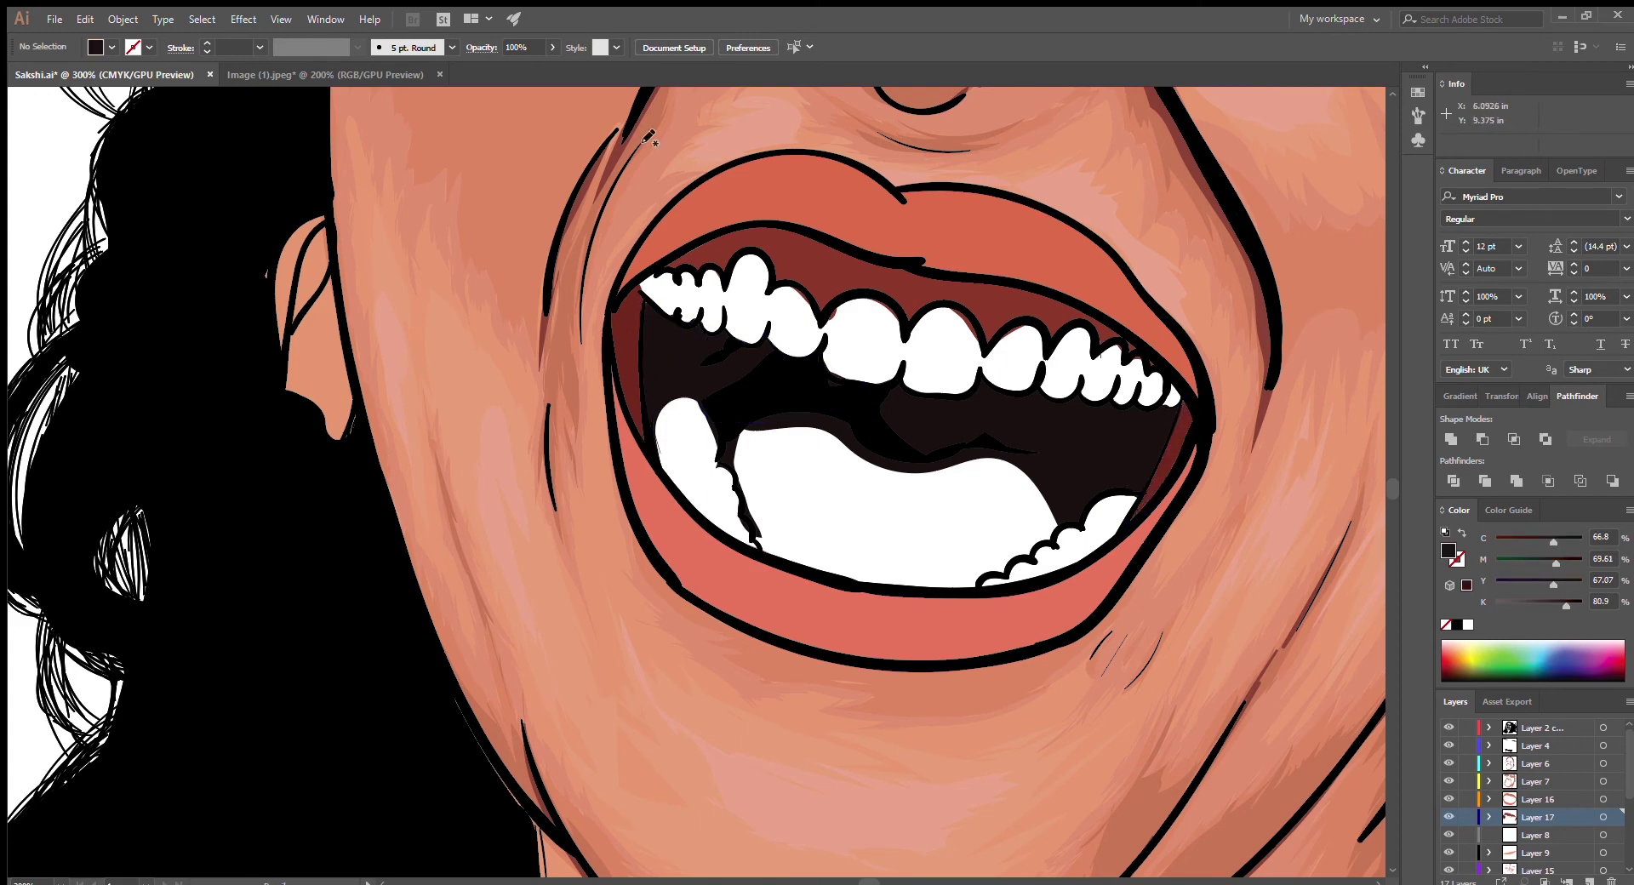
# Toggle between the whole portrait and a mouth close-up to check the gums, undoing one change
pyautogui.hotkey('ctrl', '0')
pyautogui.hotkey('ctrl', '+')
pyautogui.hotkey('ctrl', '+')
pyautogui.hotkey('ctrl', '+')
pyautogui.hotkey('ctrl', '0')
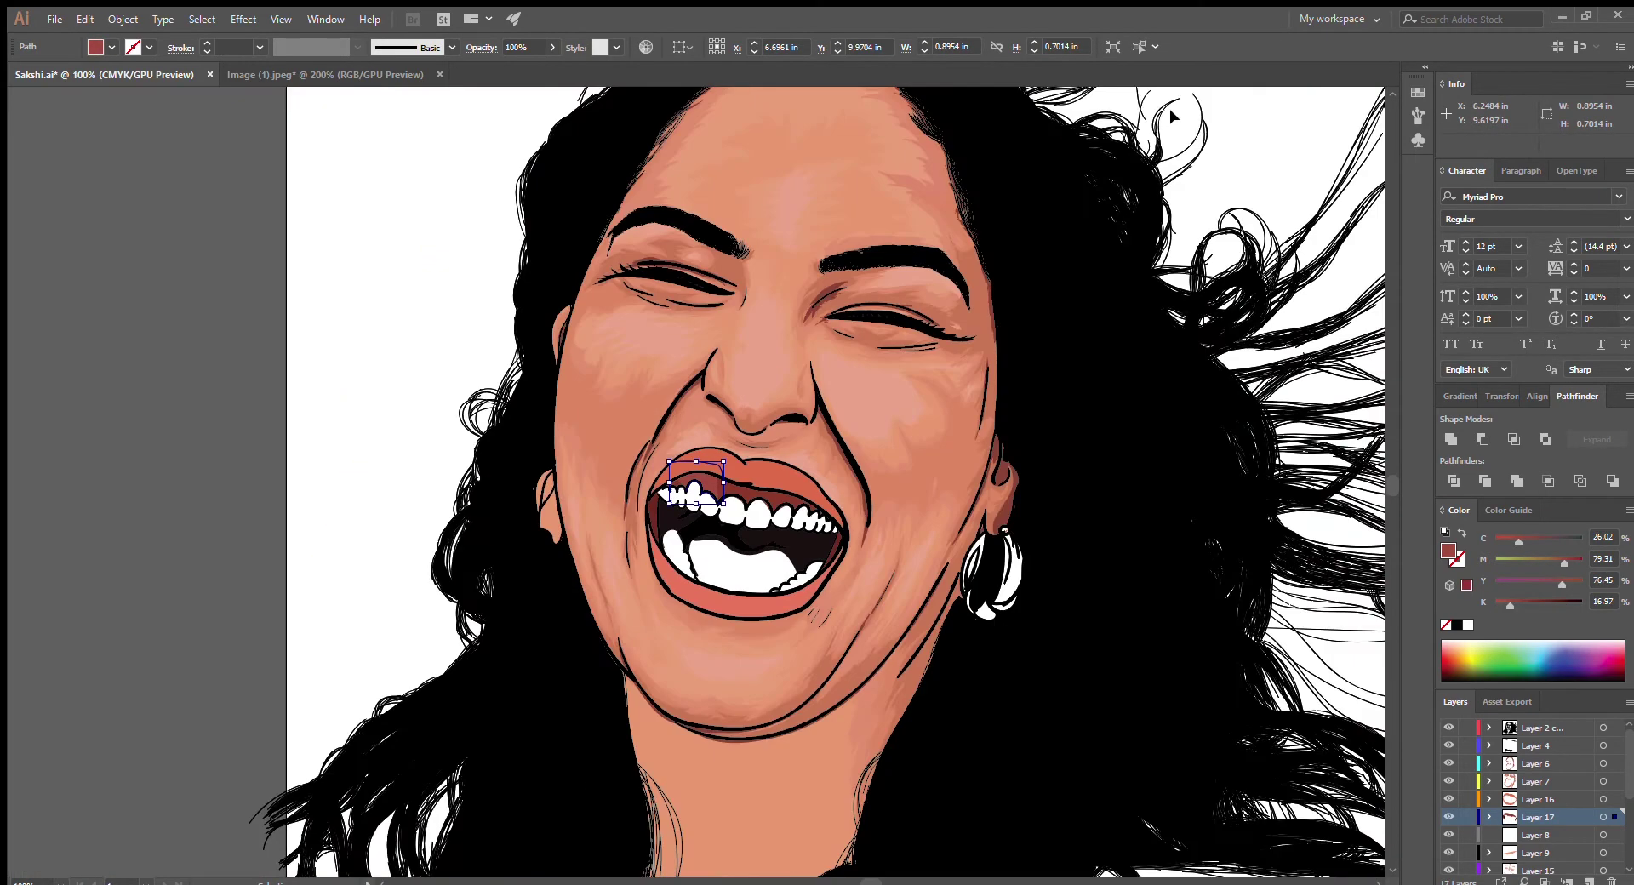
pyautogui.hotkey('ctrl', '+')
pyautogui.hotkey('ctrl', '0')
pyautogui.hotkey('ctrl', '+')
pyautogui.hotkey('ctrl', 'z')
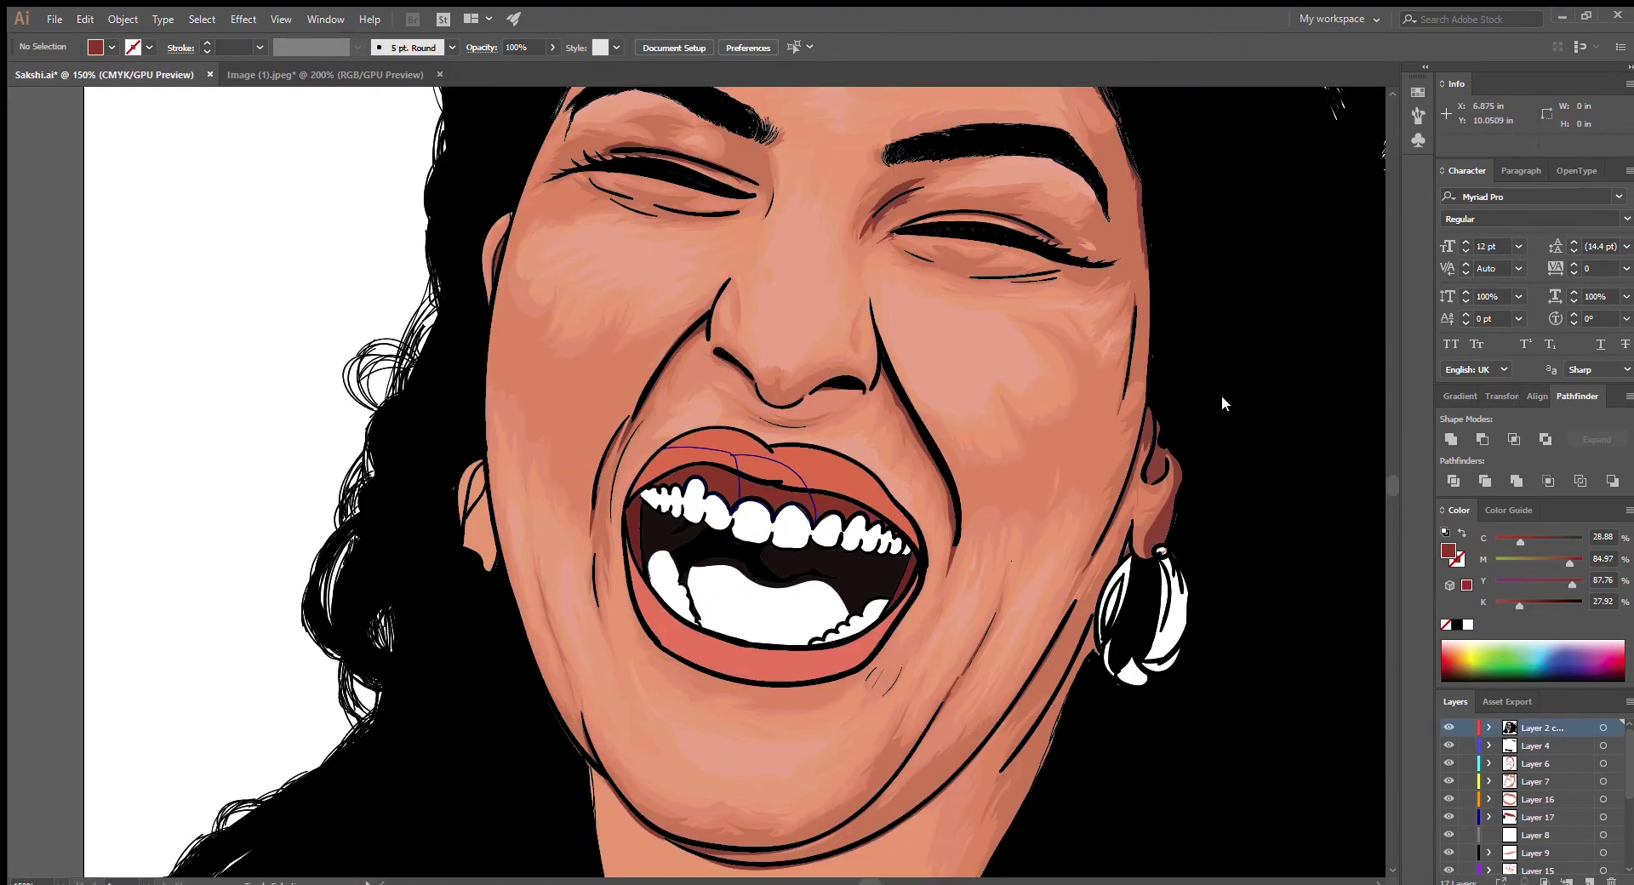
pyautogui.hotkey('ctrl', '0')
pyautogui.hotkey('ctrl', '+')
pyautogui.hotkey('ctrl', '+')
pyautogui.hotkey('ctrl', '+')
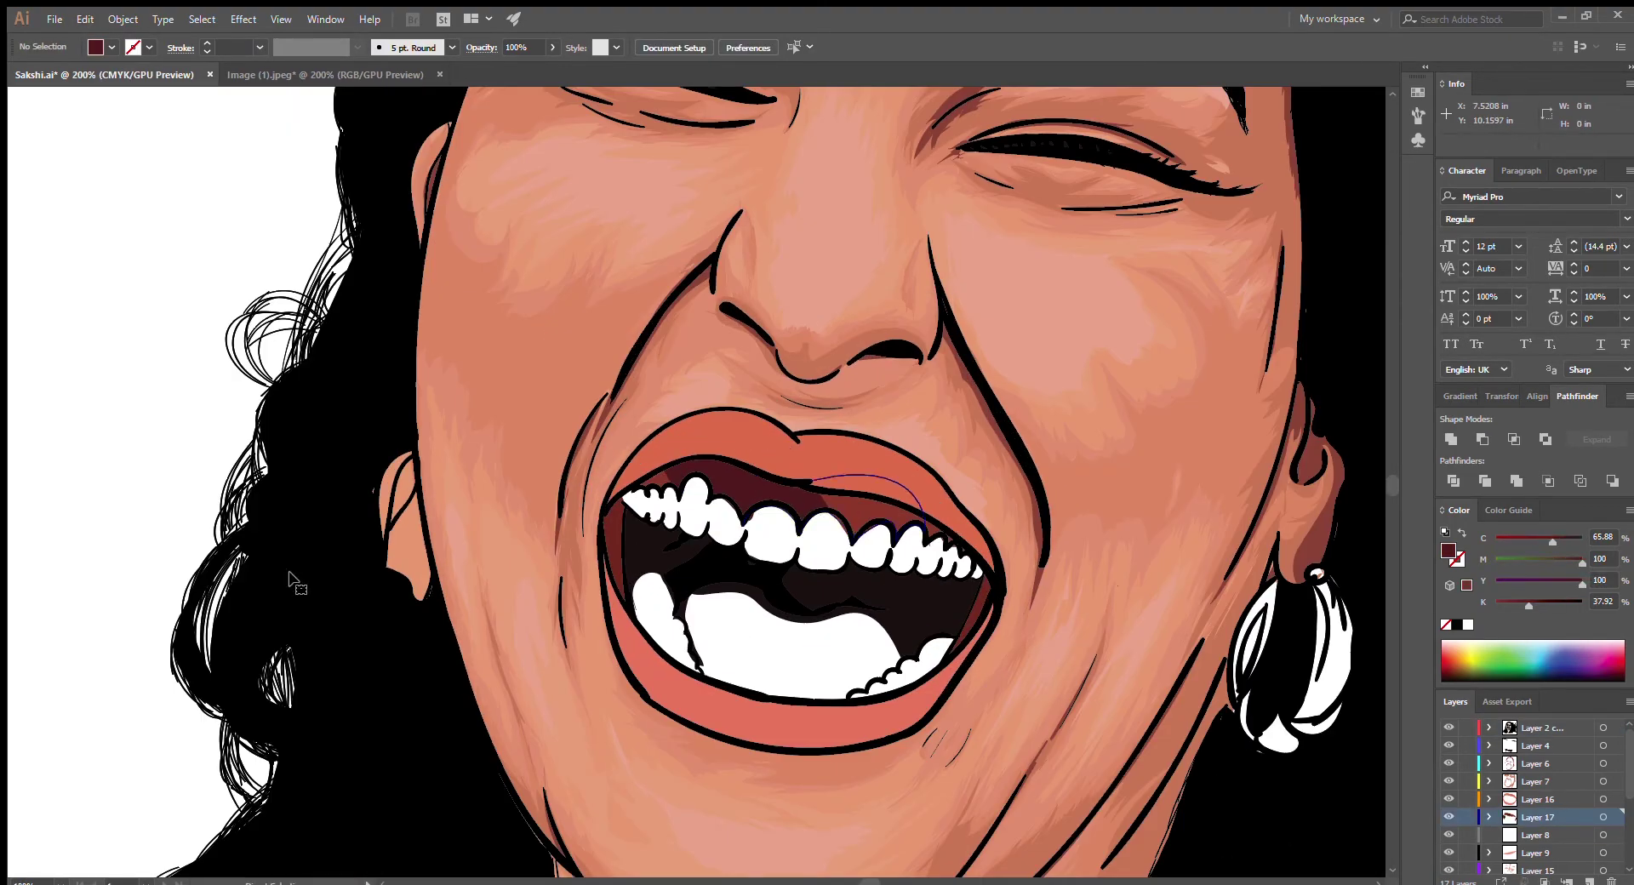
pyautogui.hotkey('ctrl', '+')
pyautogui.hotkey('ctrl', '0')
pyautogui.hotkey('ctrl', '+')
pyautogui.hotkey('ctrl', '+')
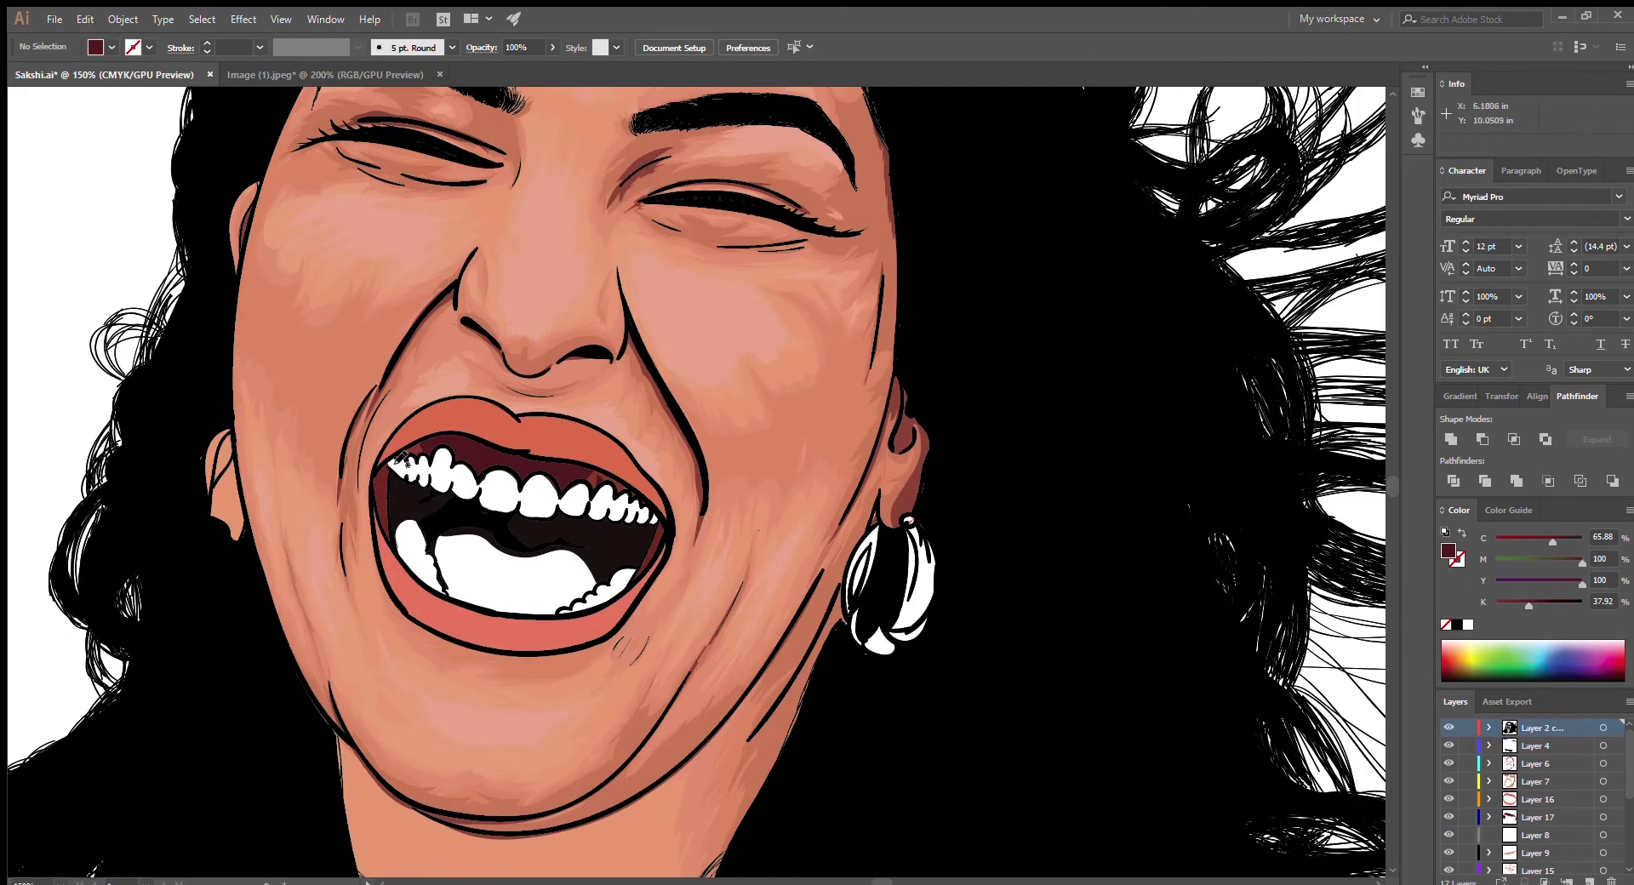
pyautogui.hotkey('ctrl', '+')
# Darken the gums and left inner mouth edge with maroon
pyautogui.moveTo(473, 423); pyautogui.dragTo(524, 428)
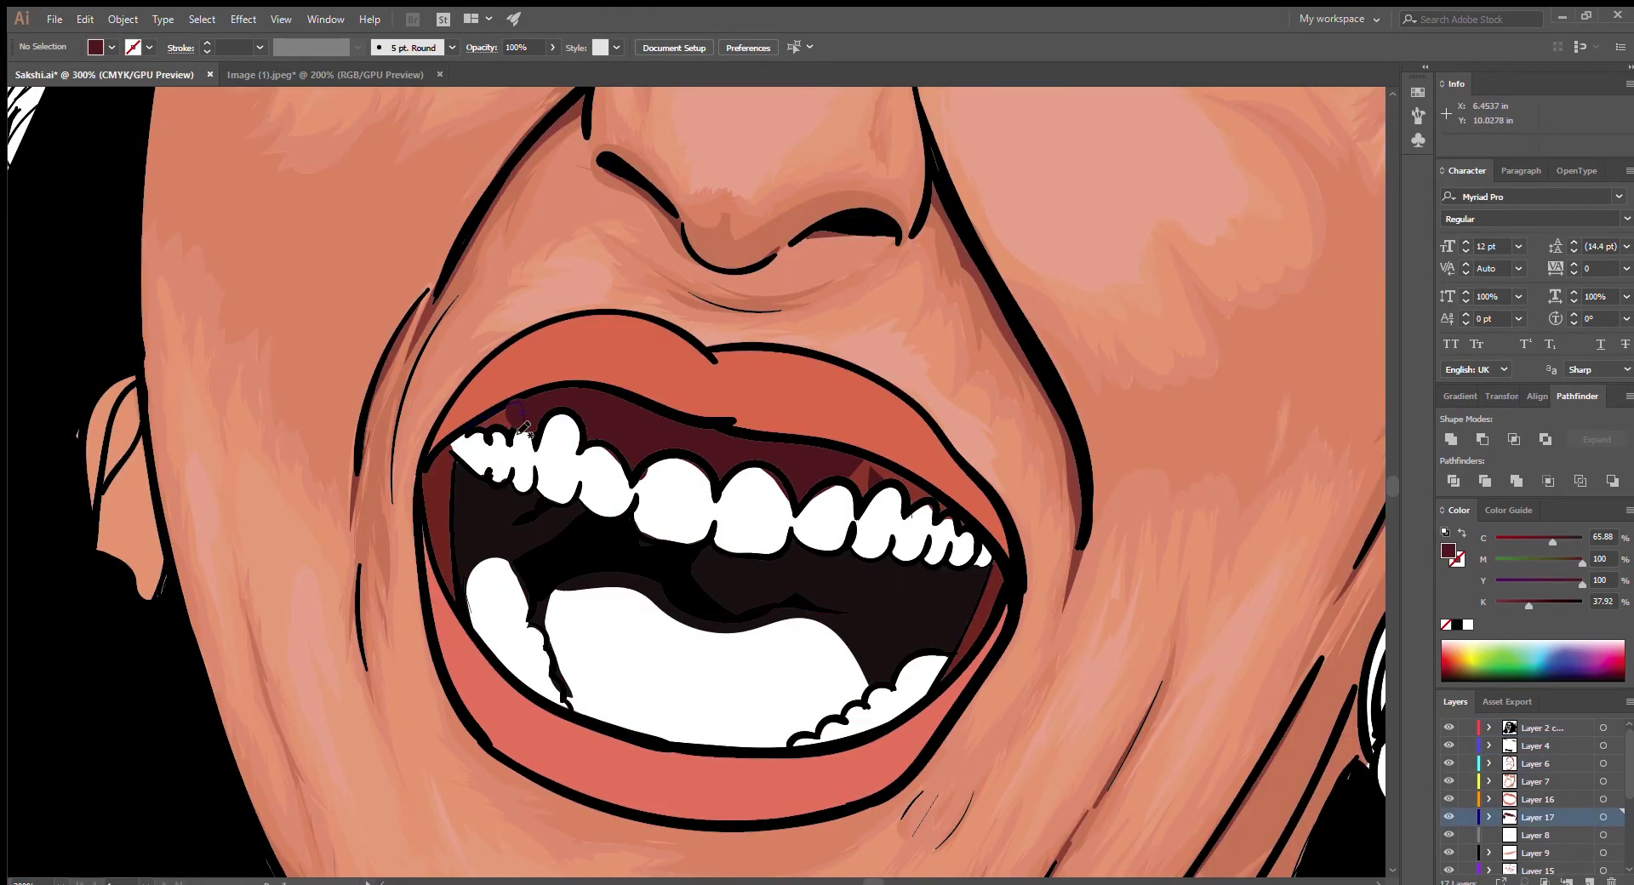
pyautogui.moveTo(428, 542); pyautogui.dragTo(426, 596)
pyautogui.moveTo(844, 483); pyautogui.dragTo(892, 485)
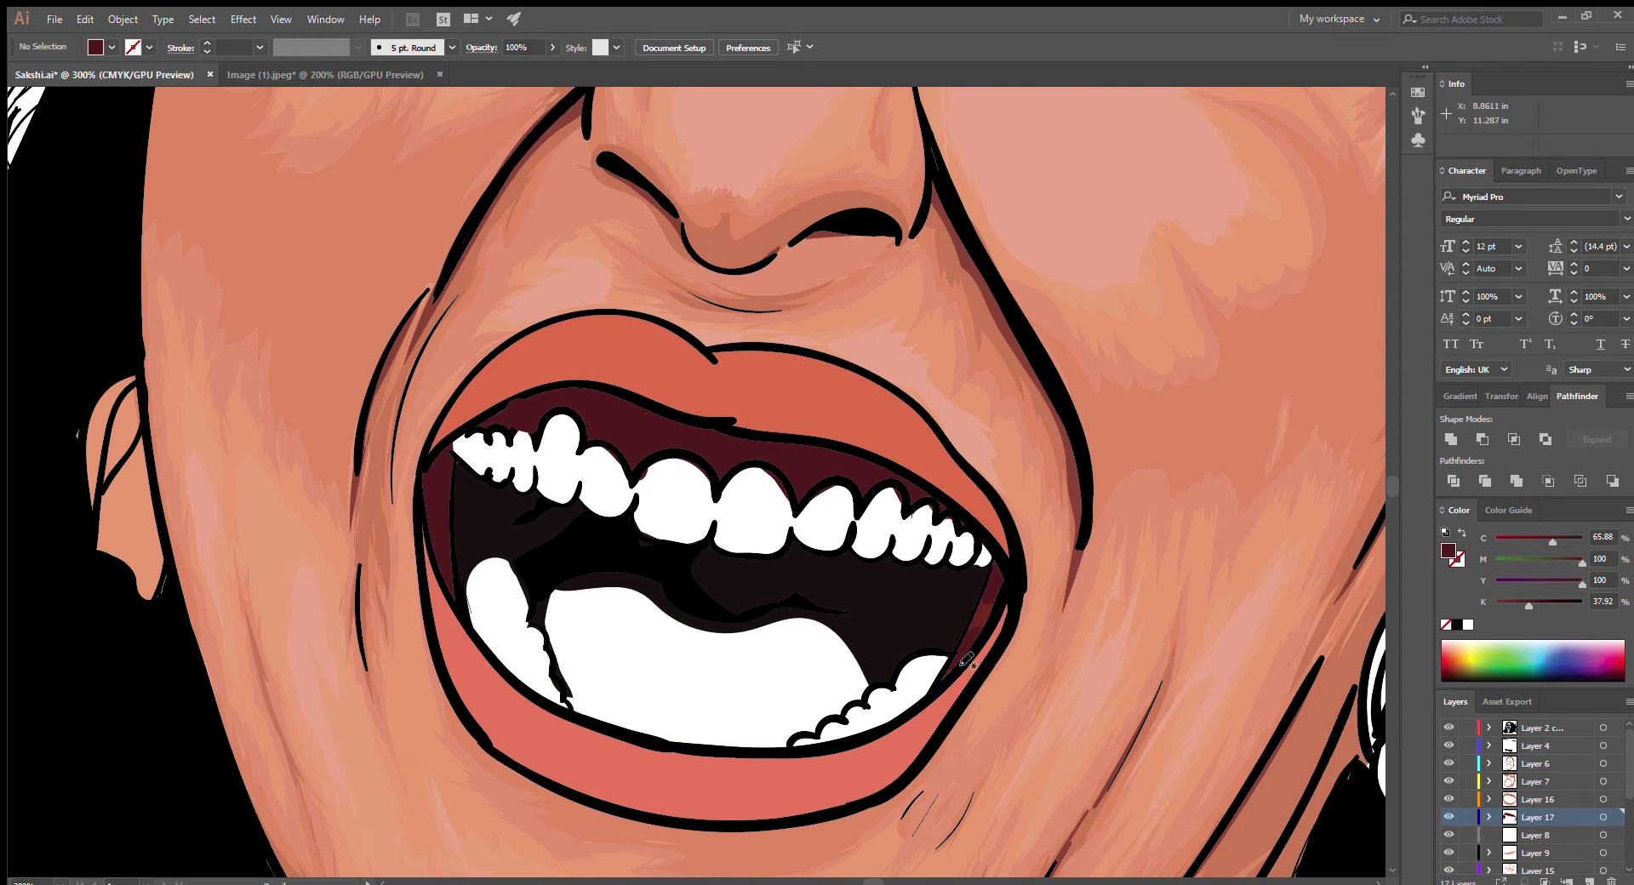
# Paint grey shadows on the upper-left, right, lower-left and lower-right teeth
pyautogui.moveTo(489, 472); pyautogui.dragTo(468, 444)
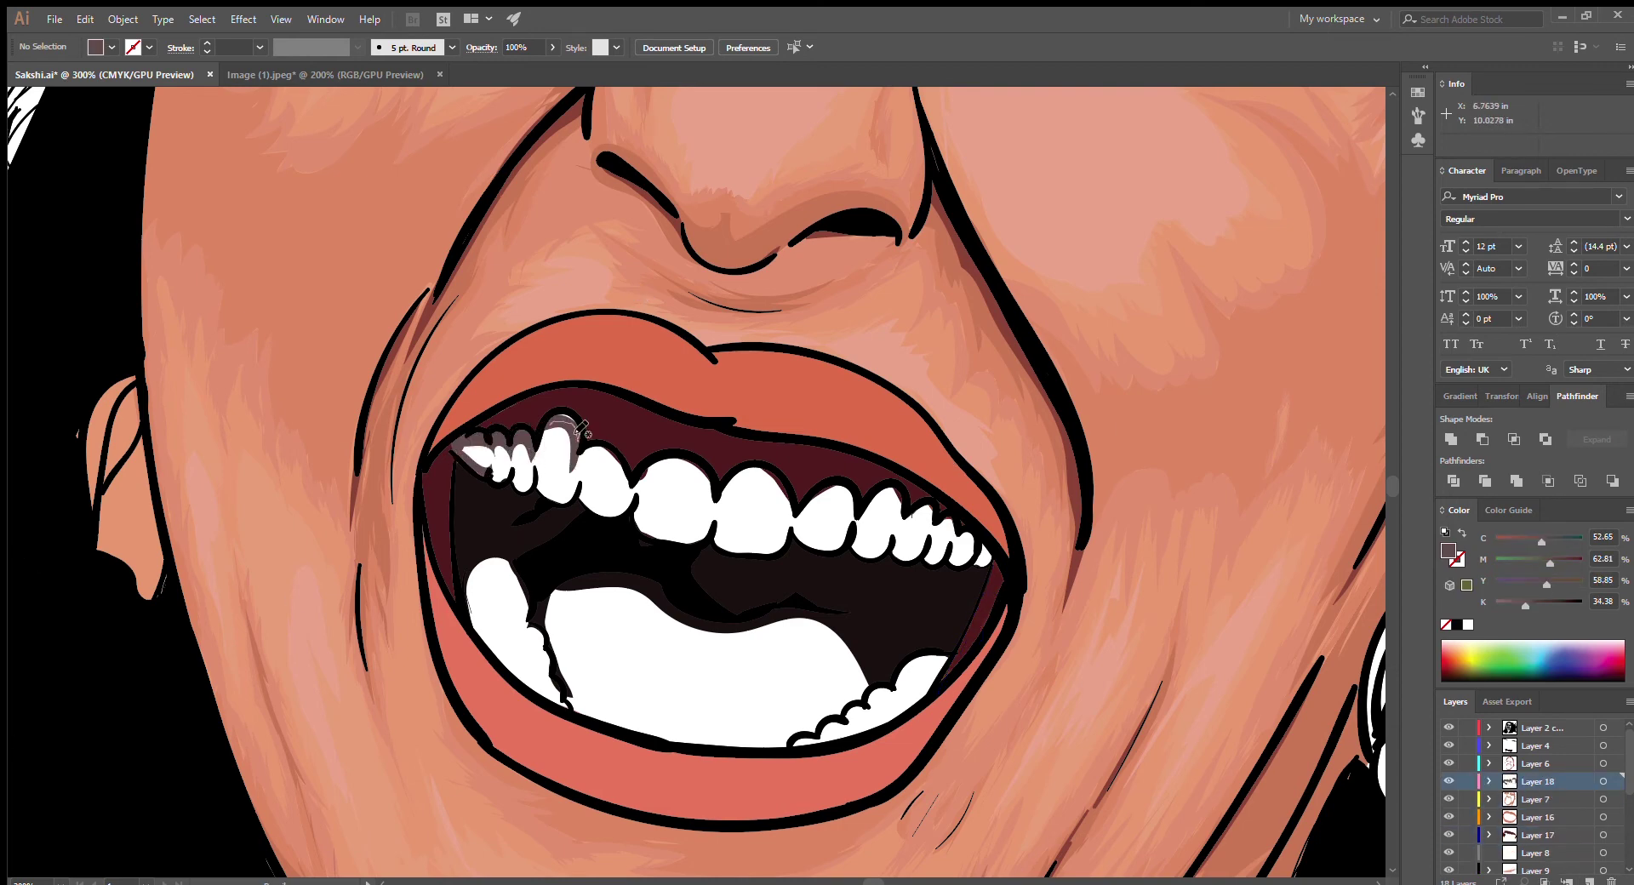
pyautogui.moveTo(582, 426); pyautogui.dragTo(575, 465)
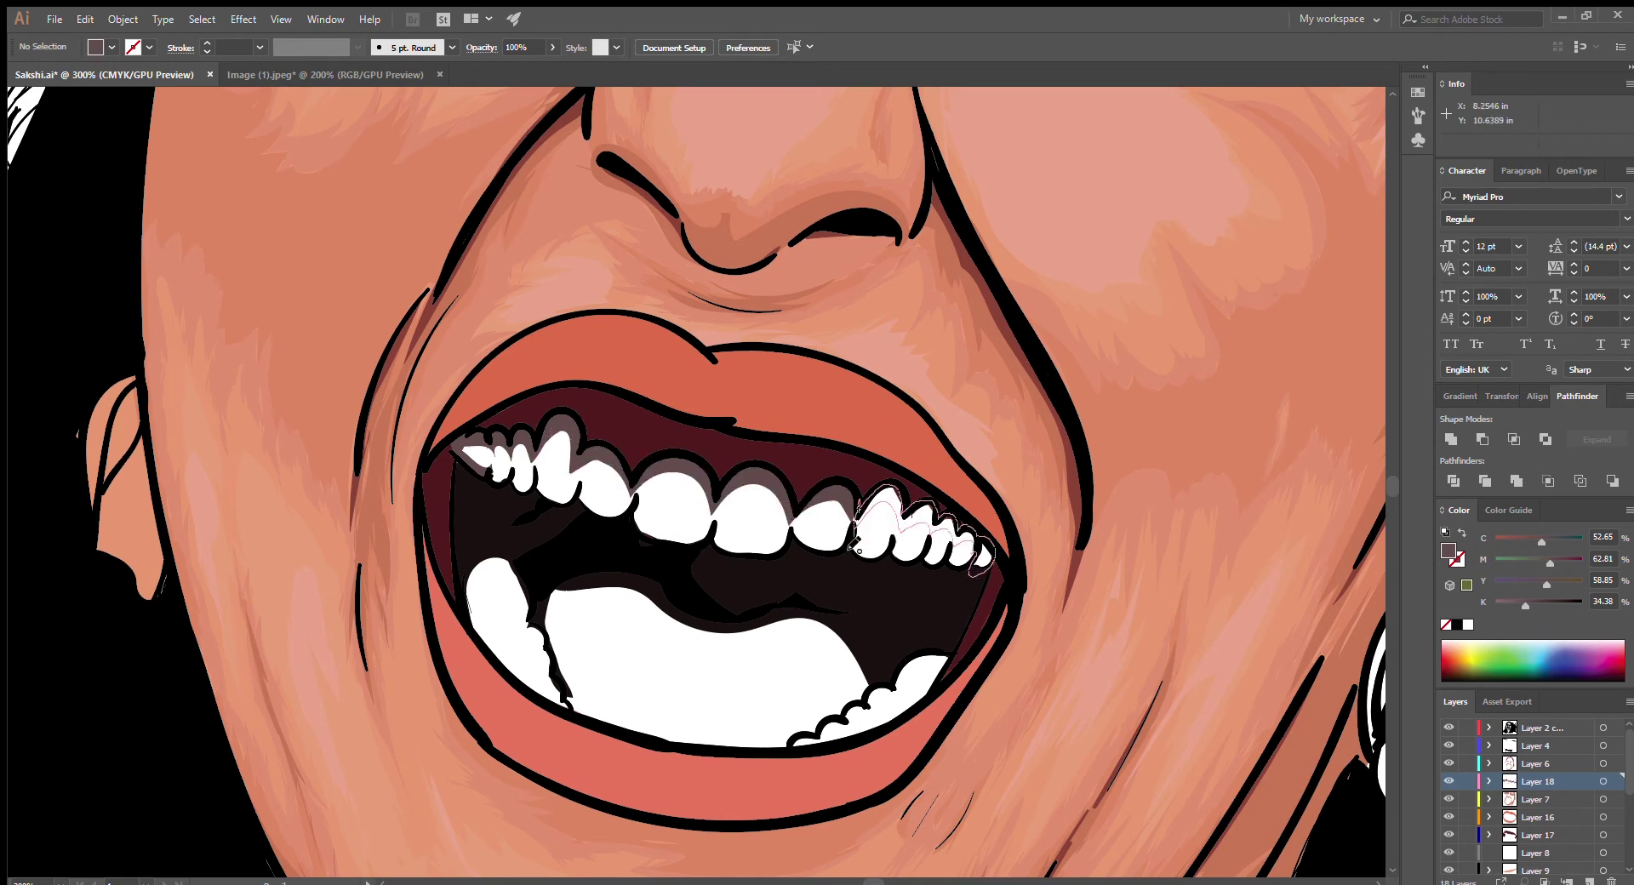
pyautogui.moveTo(857, 547); pyautogui.dragTo(855, 545)
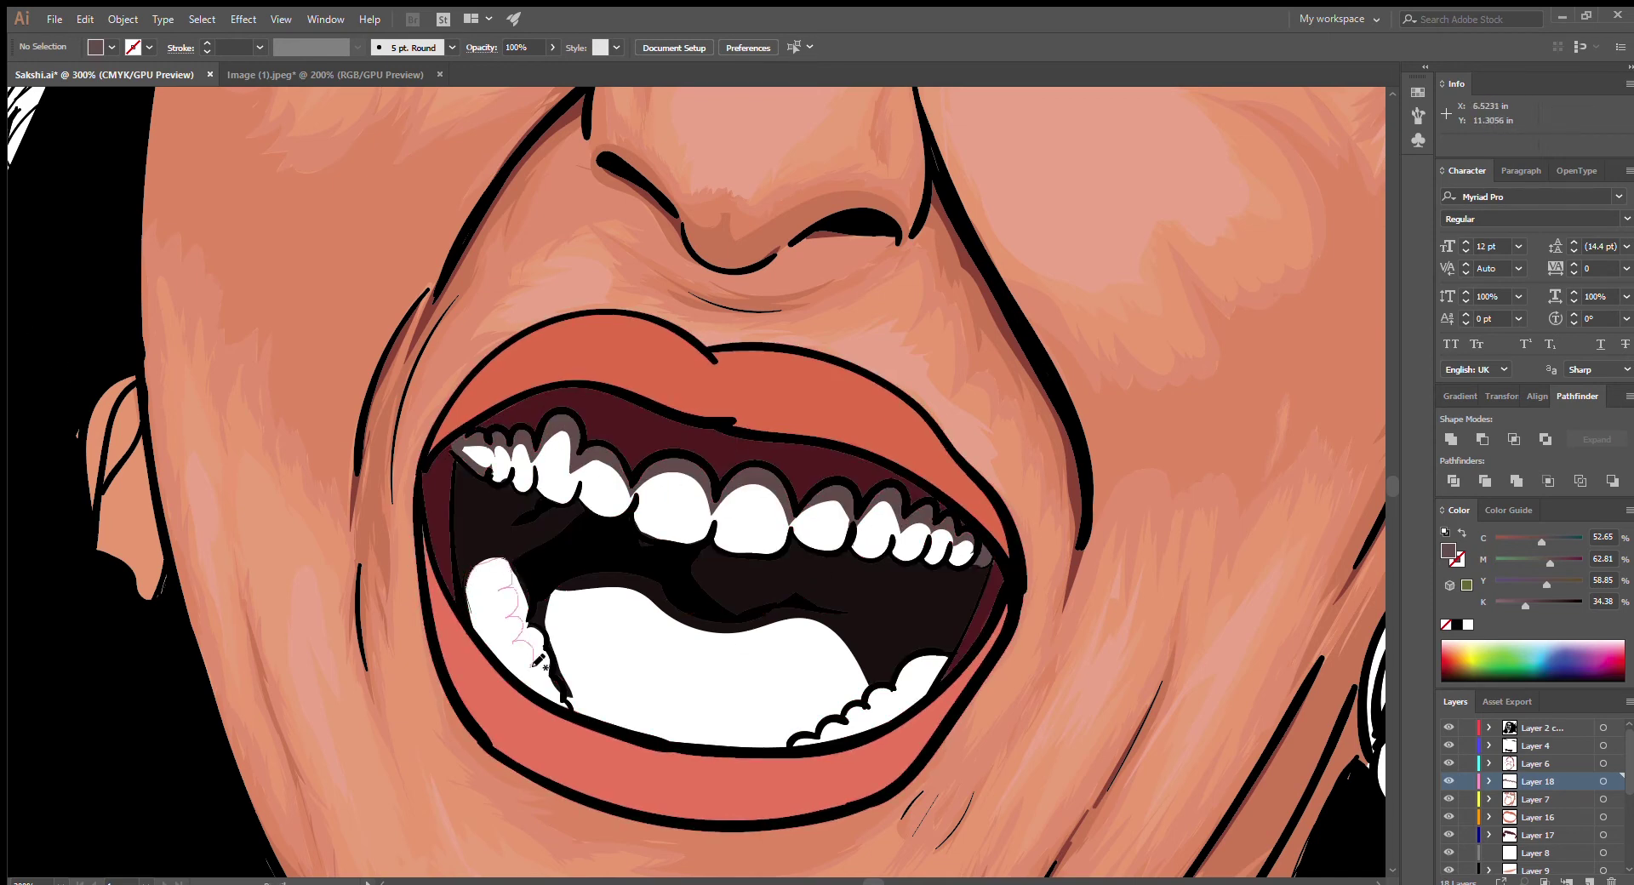
pyautogui.moveTo(537, 663); pyautogui.dragTo(562, 708)
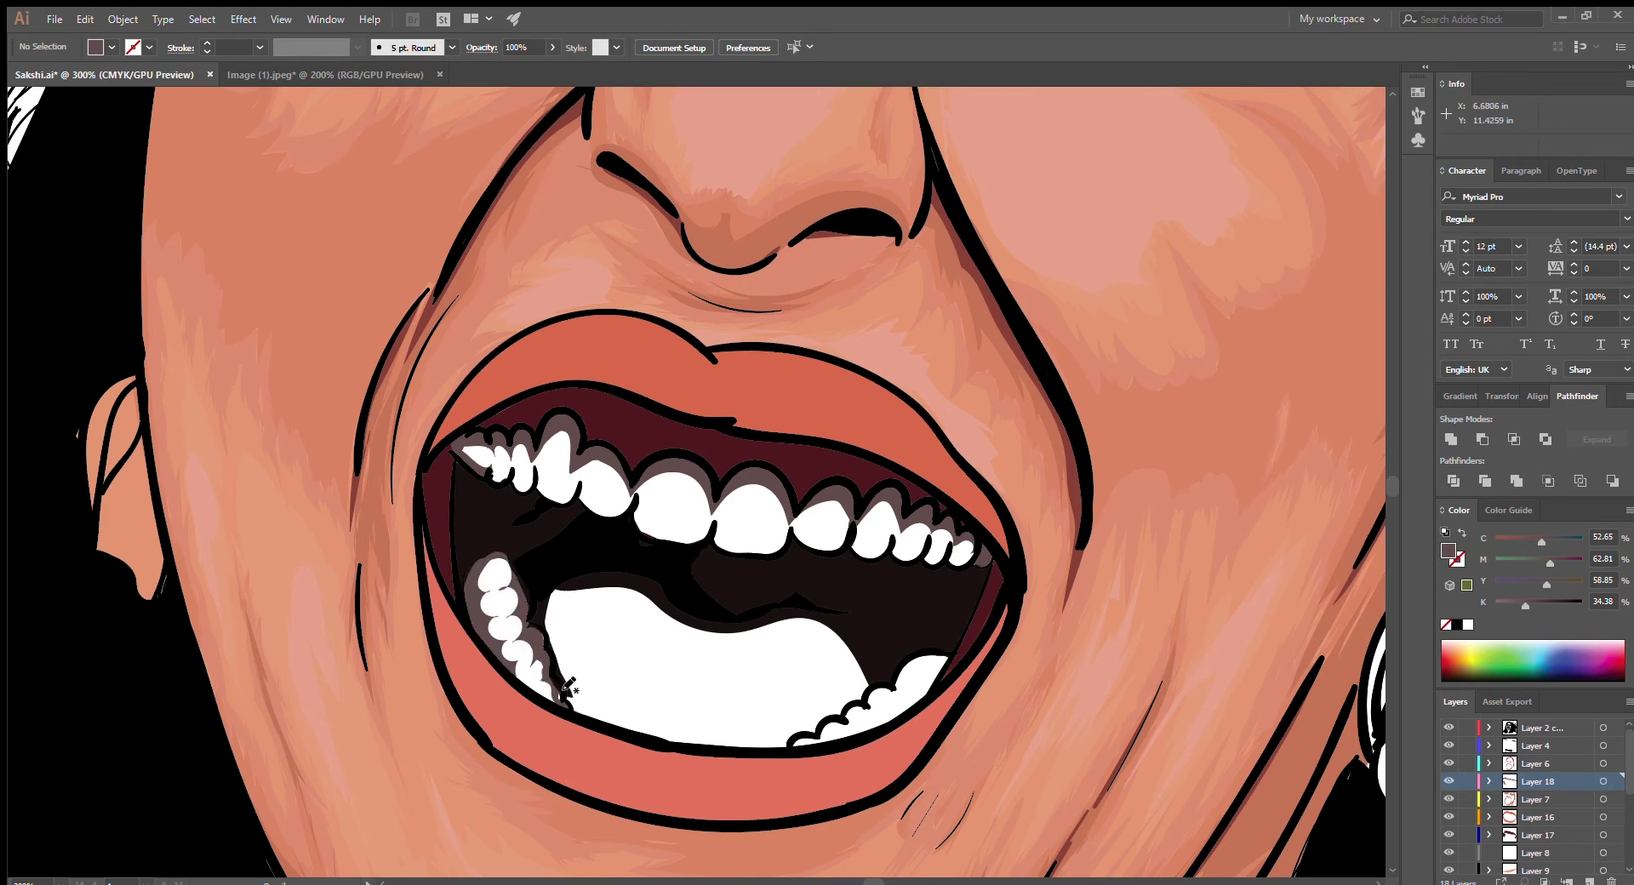
pyautogui.moveTo(792, 758); pyautogui.dragTo(830, 747)
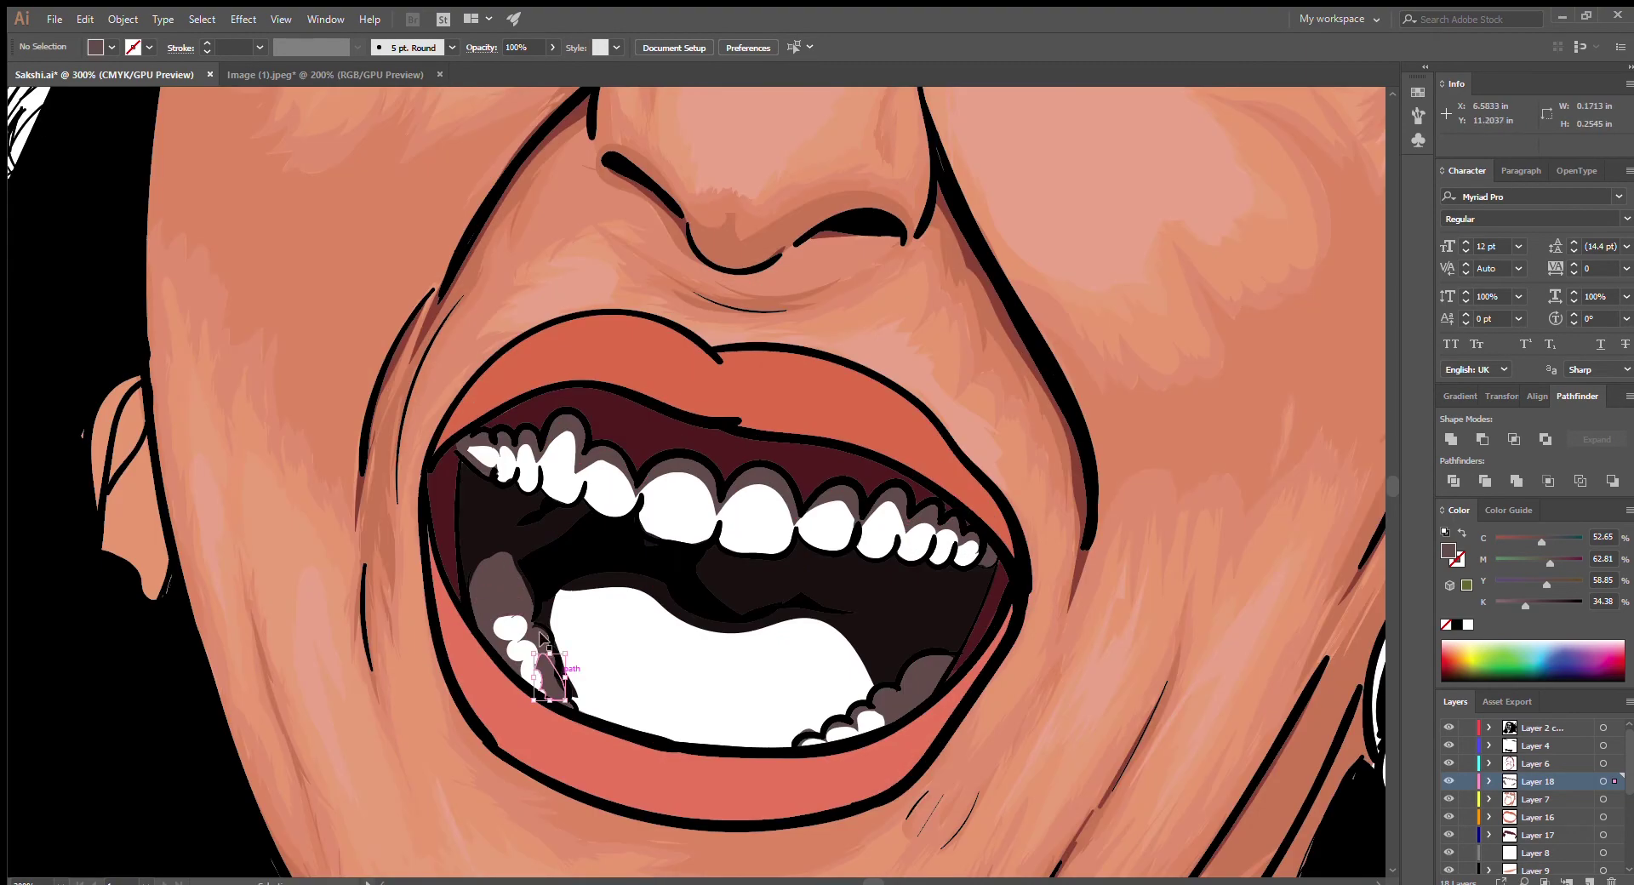
# Delete the faulty lower-left teeth shading and redraw it around the tooth
pyautogui.hotkey('ctrl', '=')
pyautogui.click(477, 715)
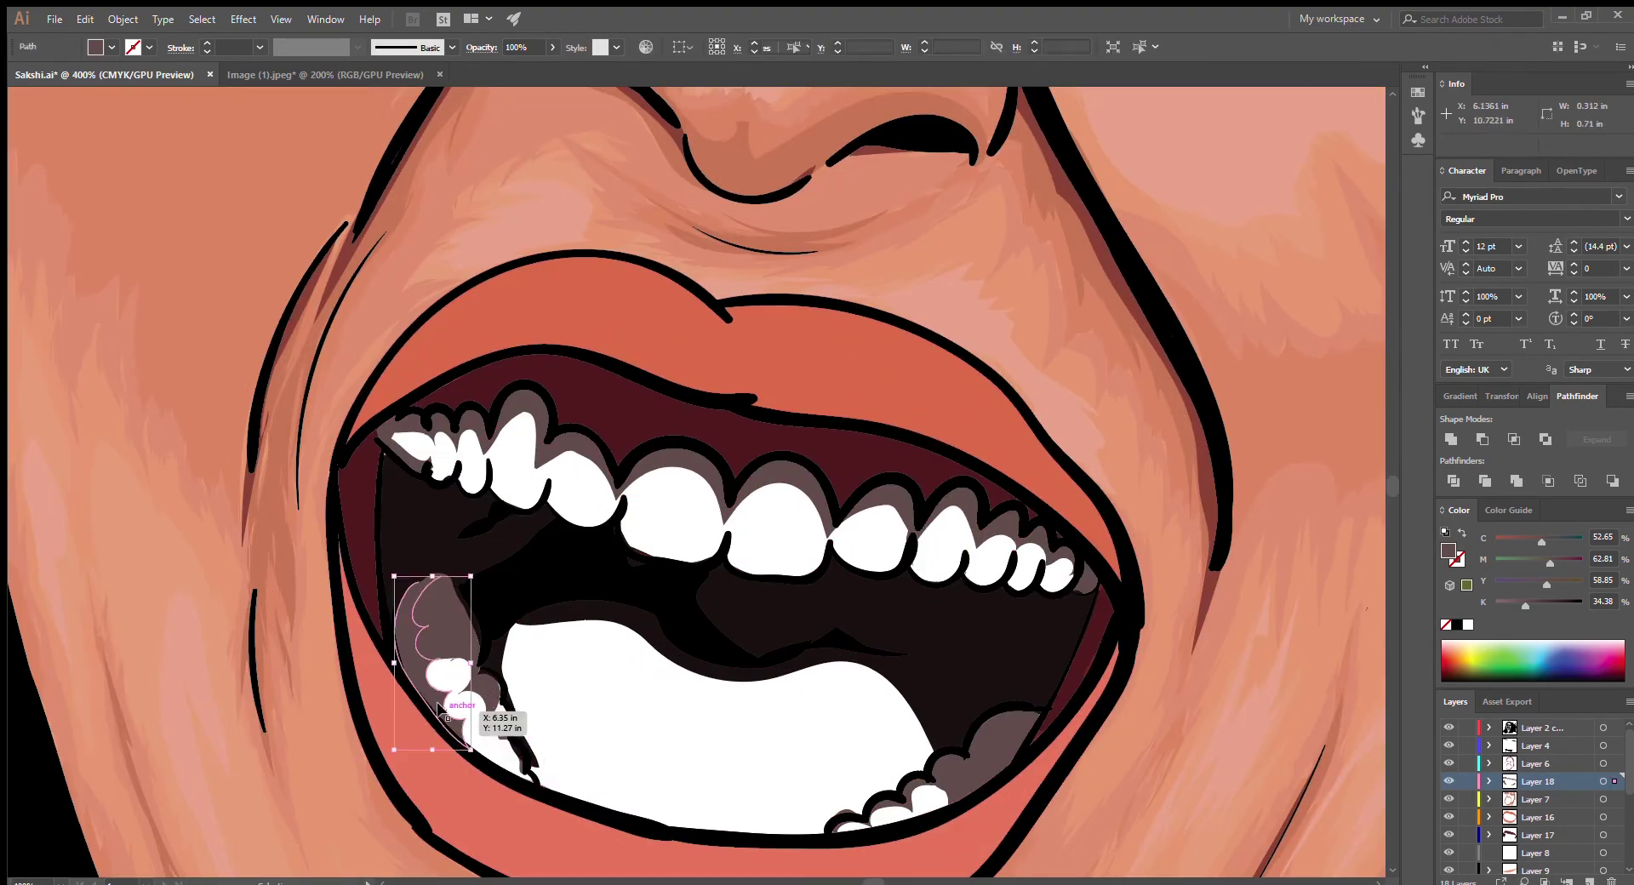
pyautogui.press('Delete')
pyautogui.moveTo(398, 672); pyautogui.dragTo(400, 674)
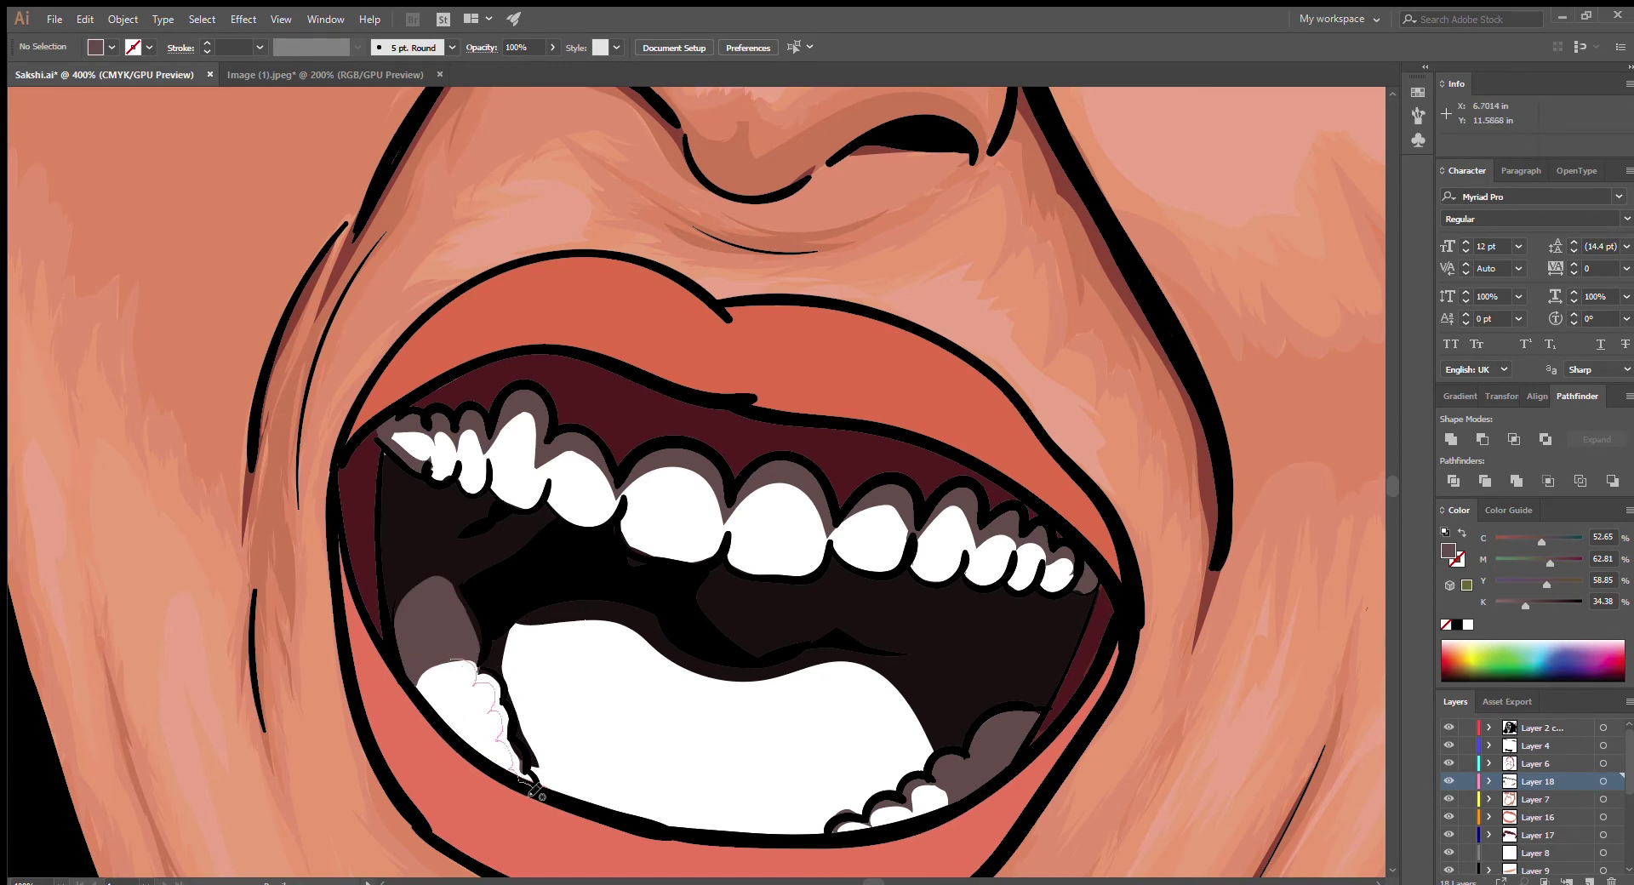
pyautogui.moveTo(535, 791); pyautogui.dragTo(536, 793)
pyautogui.hotkey('ctrl', '-')
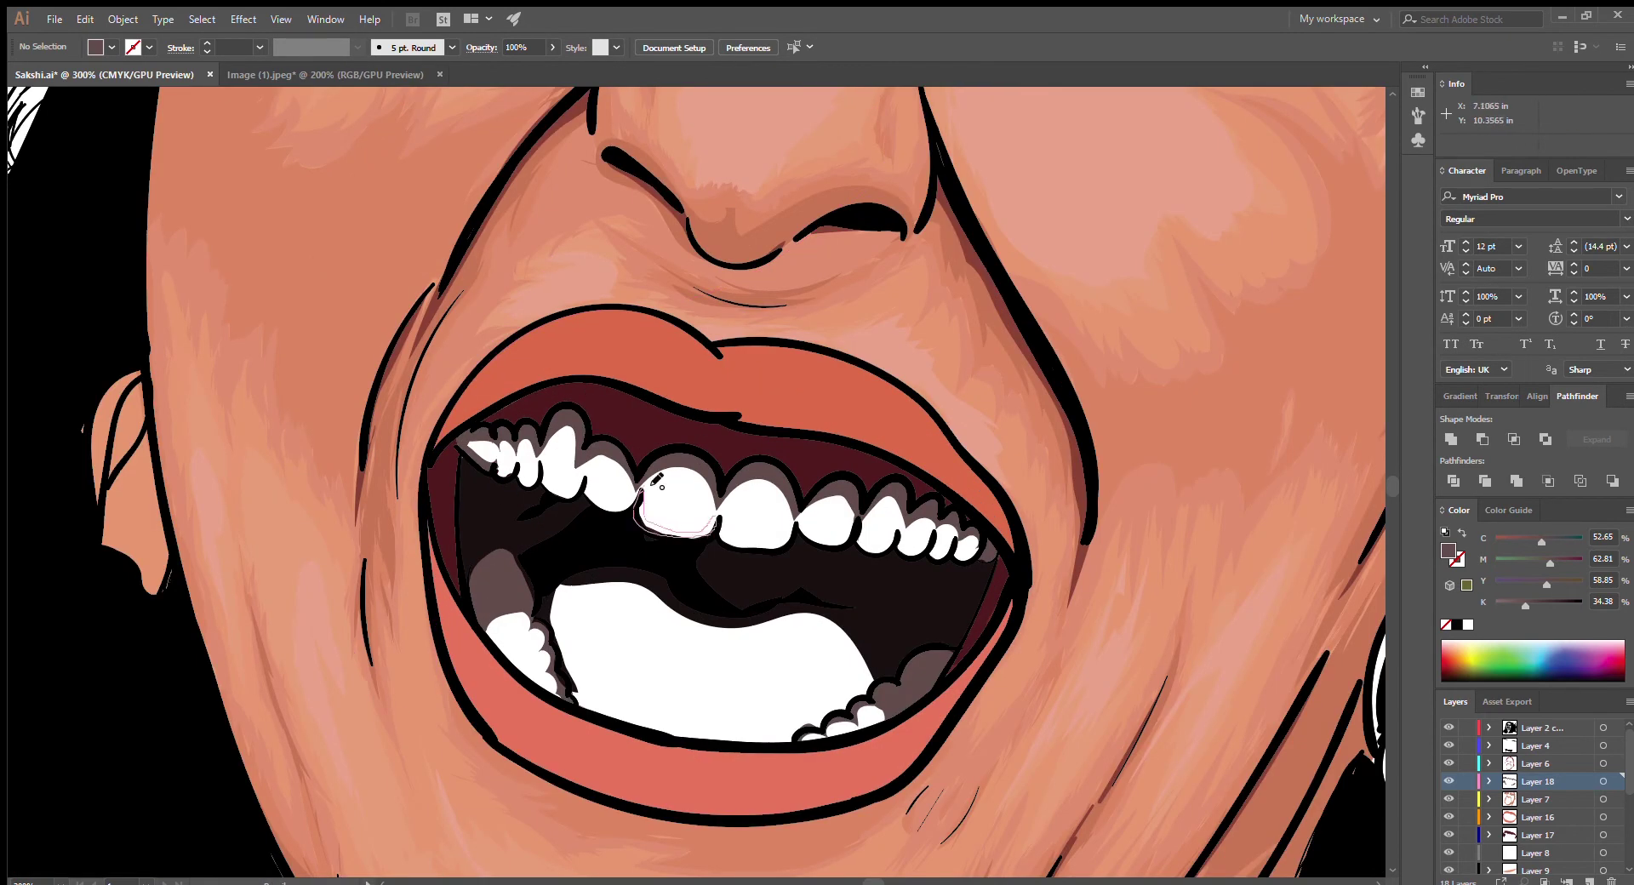
# Add grey shadows along the upper front teeth
pyautogui.moveTo(657, 482); pyautogui.dragTo(713, 529)
pyautogui.moveTo(719, 536); pyautogui.dragTo(777, 546)
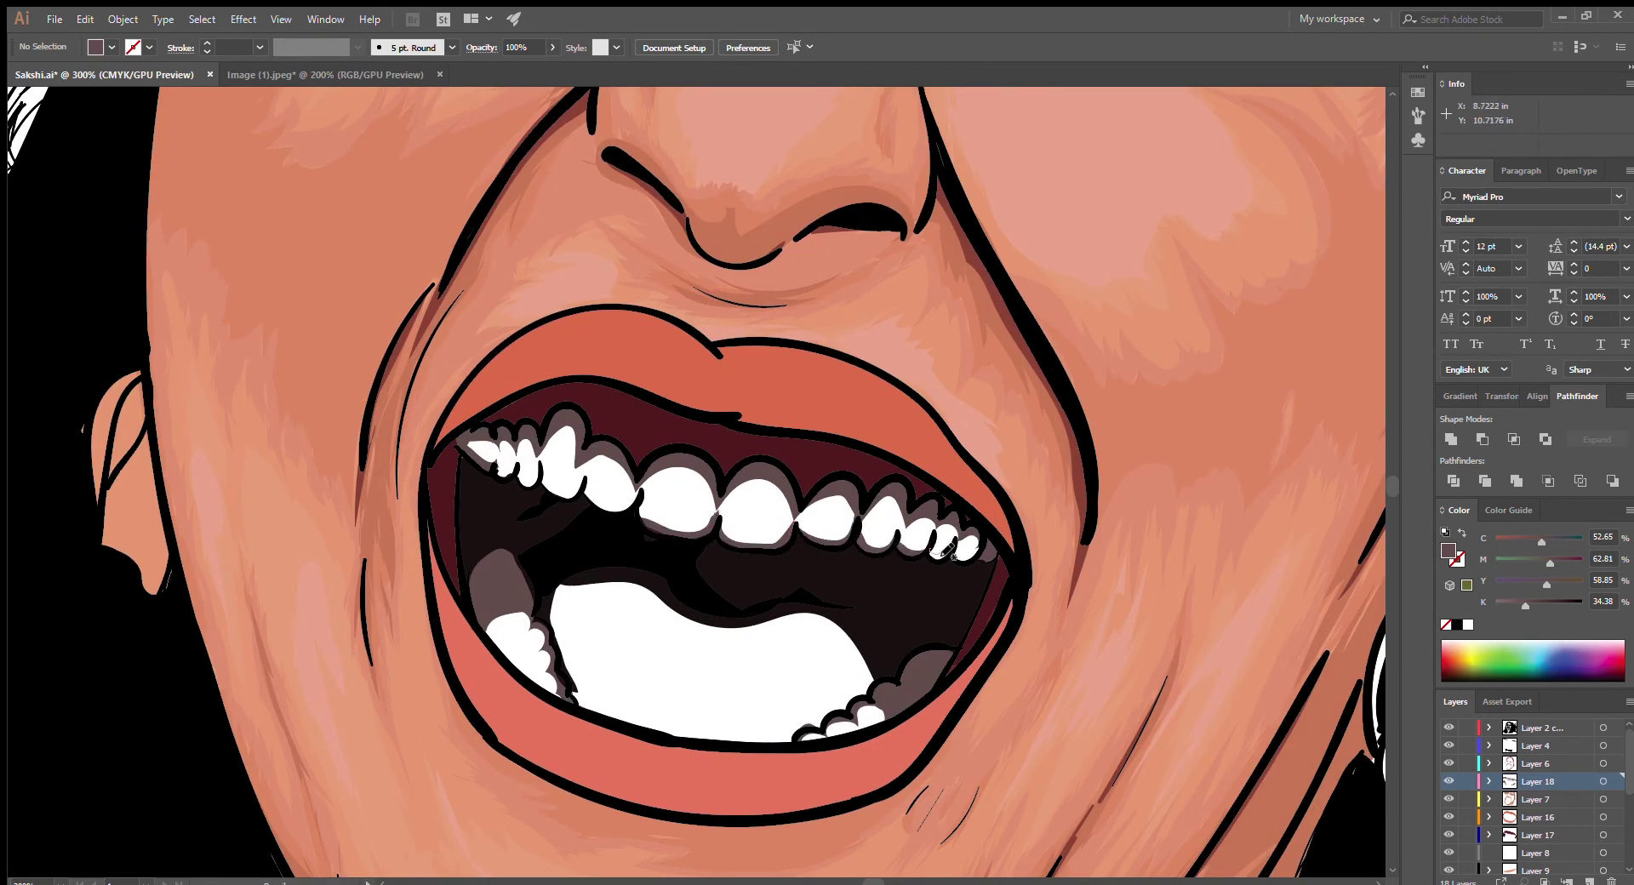
pyautogui.scroll(-5, 545, 476)
pyautogui.scroll(5, 536, 485)
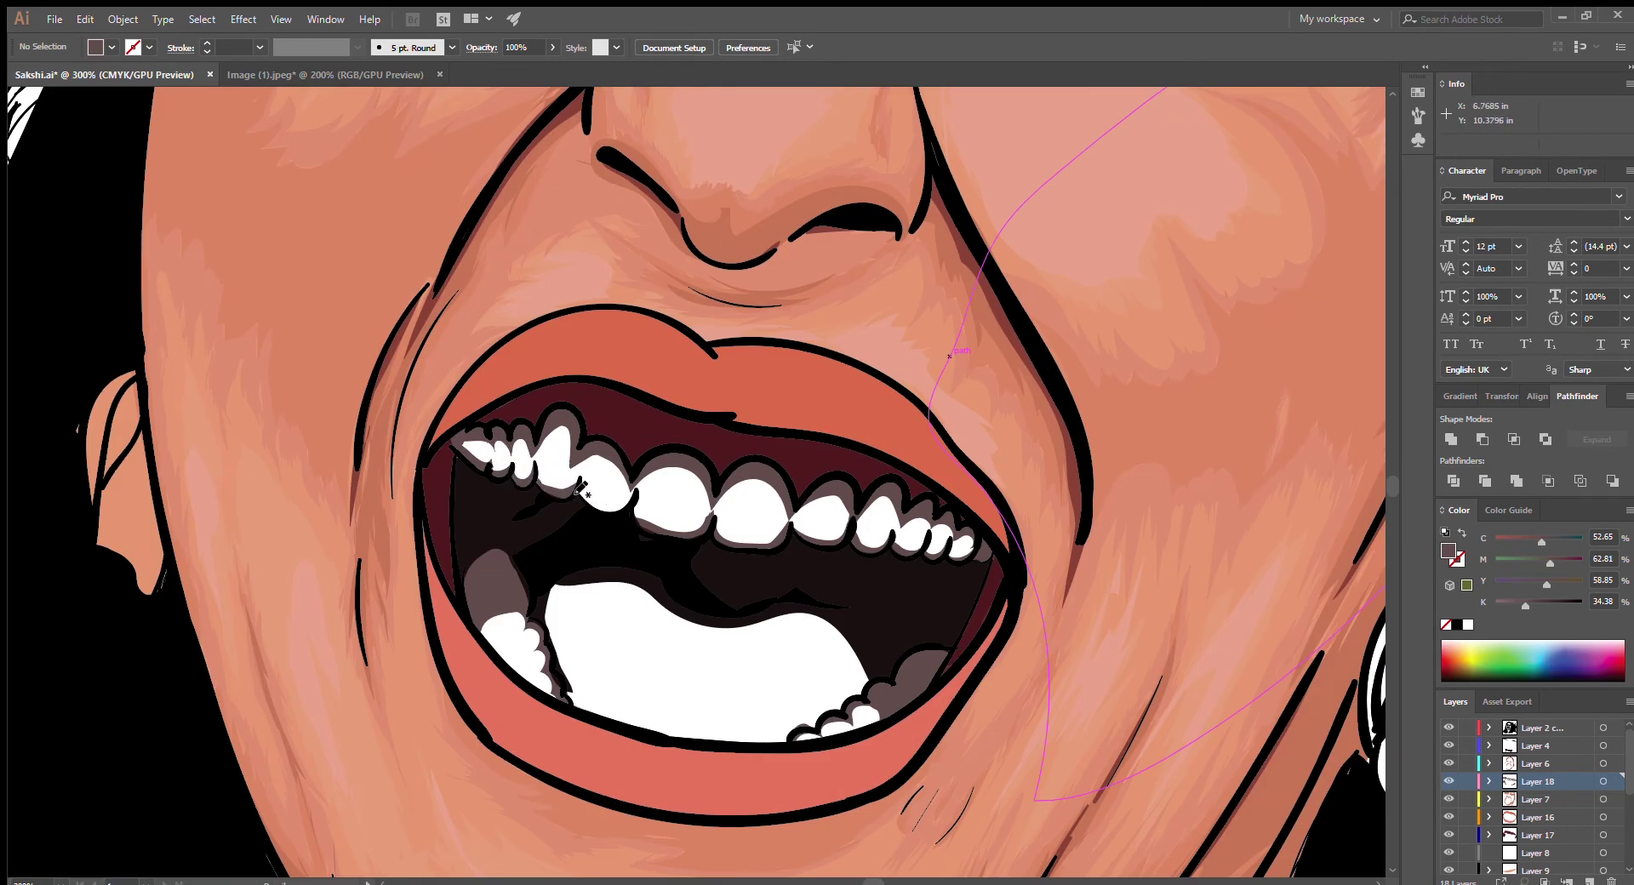
pyautogui.scroll(-5, 599, 482)
# On a new layer, paint the white tongue reddish-brown
pyautogui.scroll(4, 714, 511)
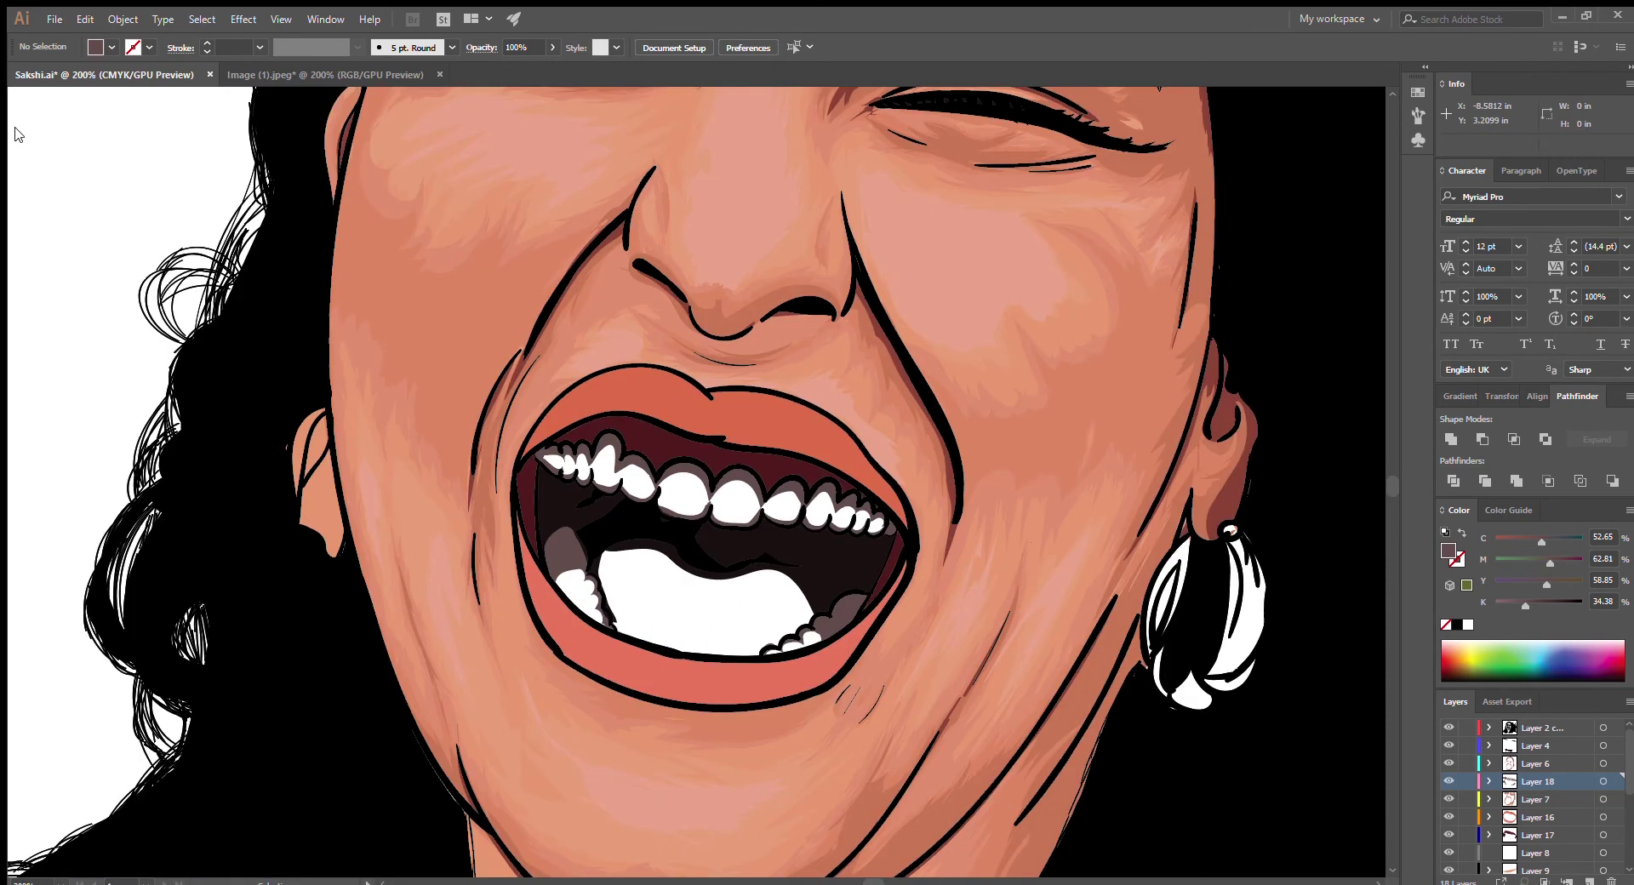
pyautogui.hotkey('ctrl', 'l')
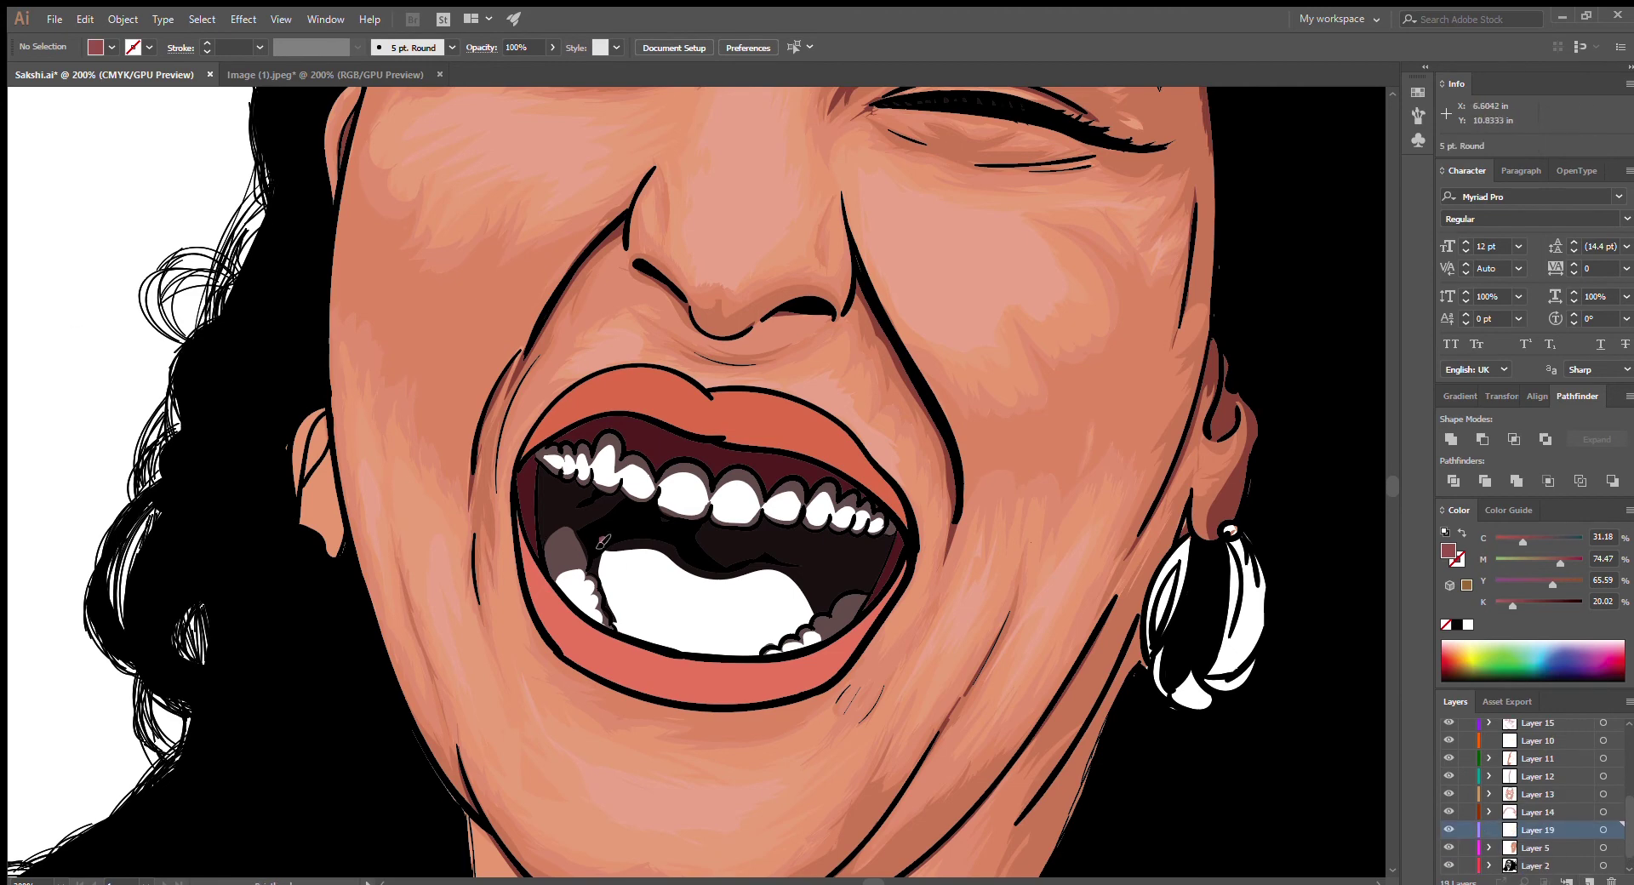
pyautogui.moveTo(608, 558); pyautogui.dragTo(792, 621)
pyautogui.scroll(-5, 729, 598)
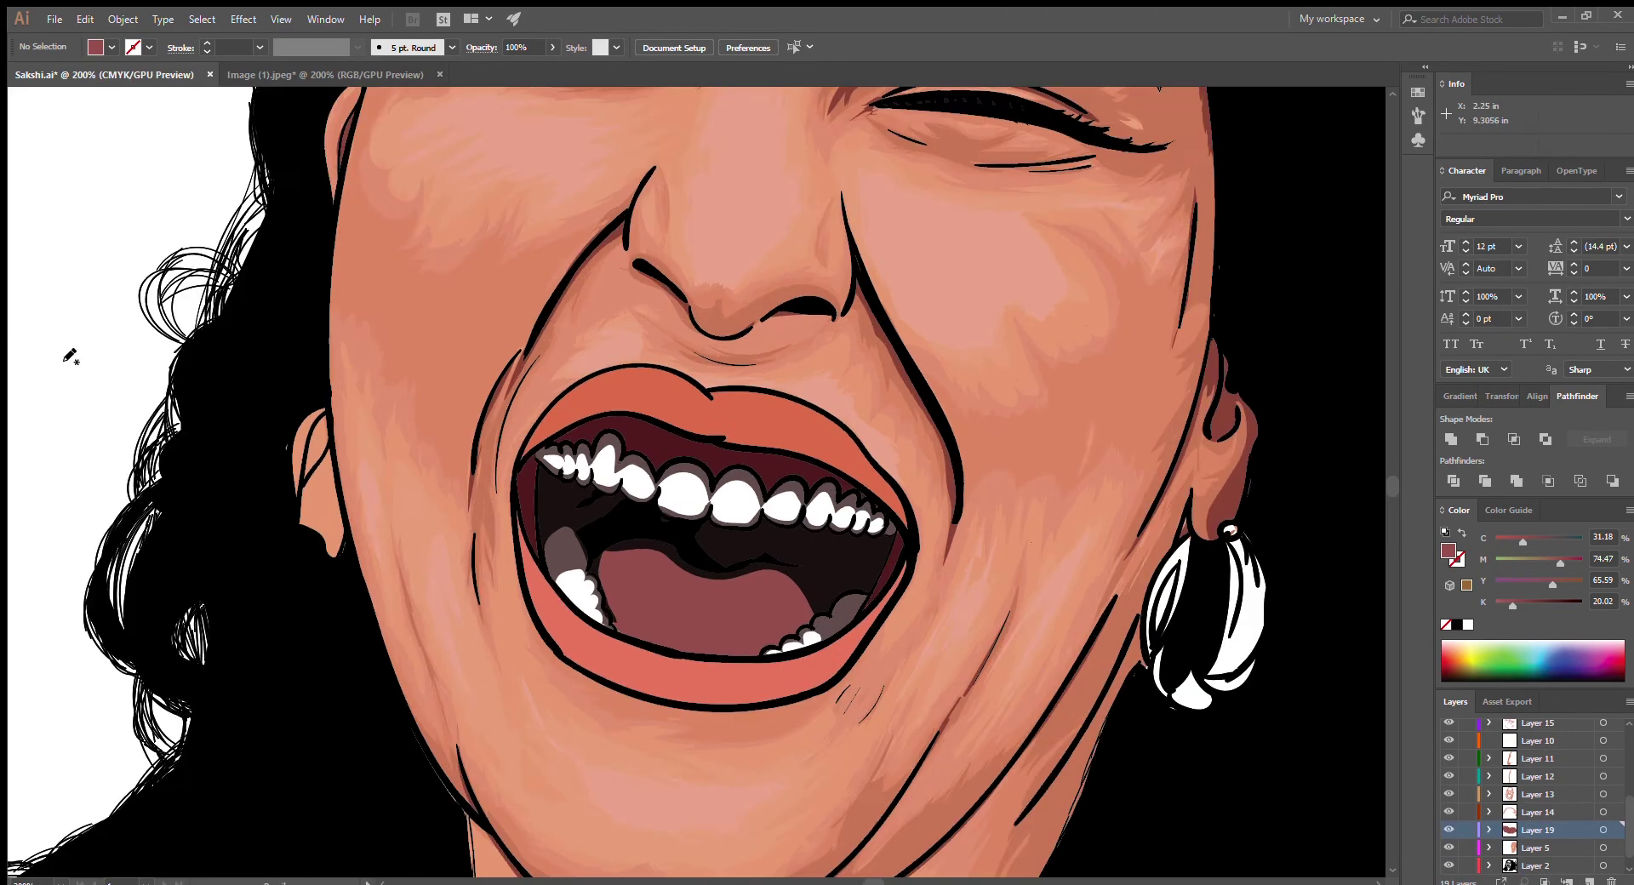
pyautogui.scroll(5, 587, 557)
# Add another layer, then select the upper-lip shape and its highlight to recolour red
pyautogui.hotkey('ctrl', 'l')
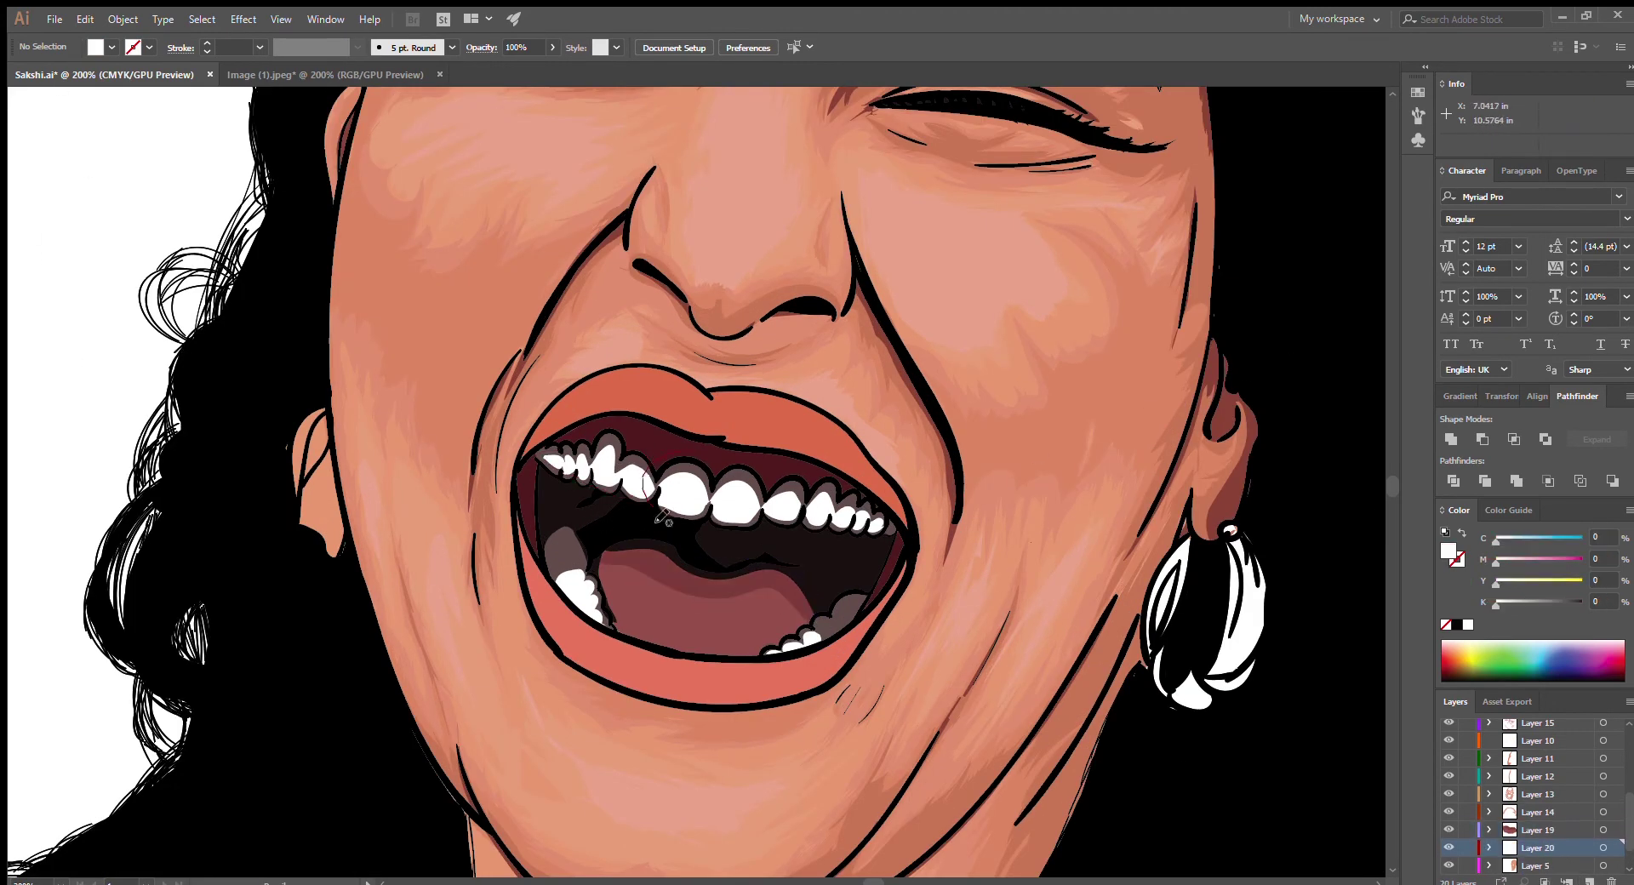
pyautogui.scroll(-3, 1532, 800)
pyautogui.hotkey('ctrl', '-')
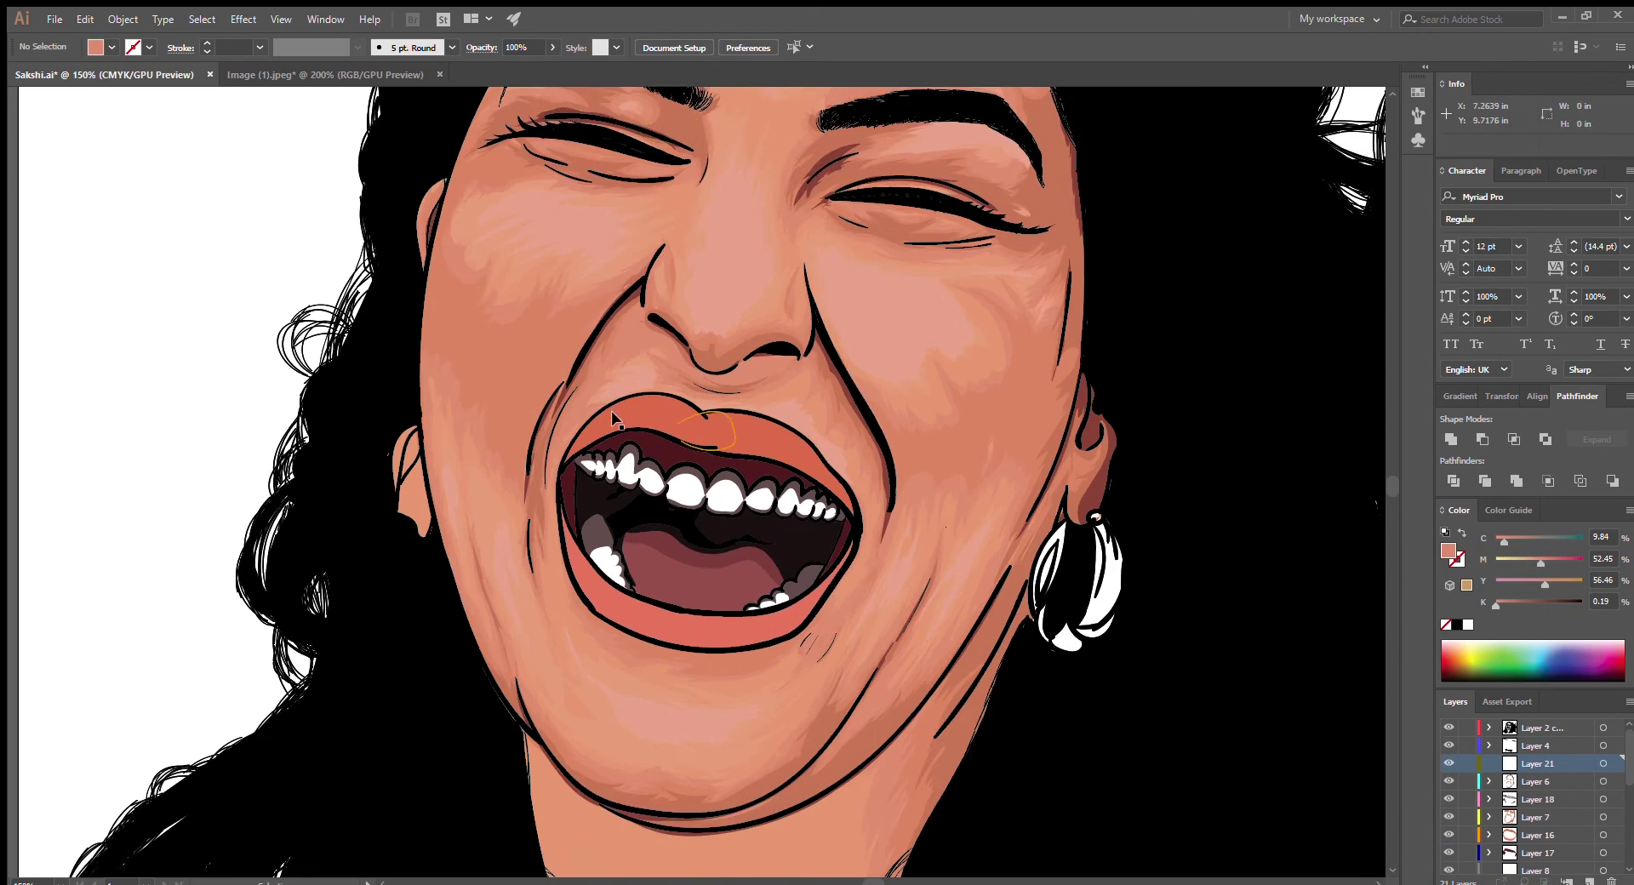
pyautogui.click(706, 417)
pyautogui.click(133, 178)
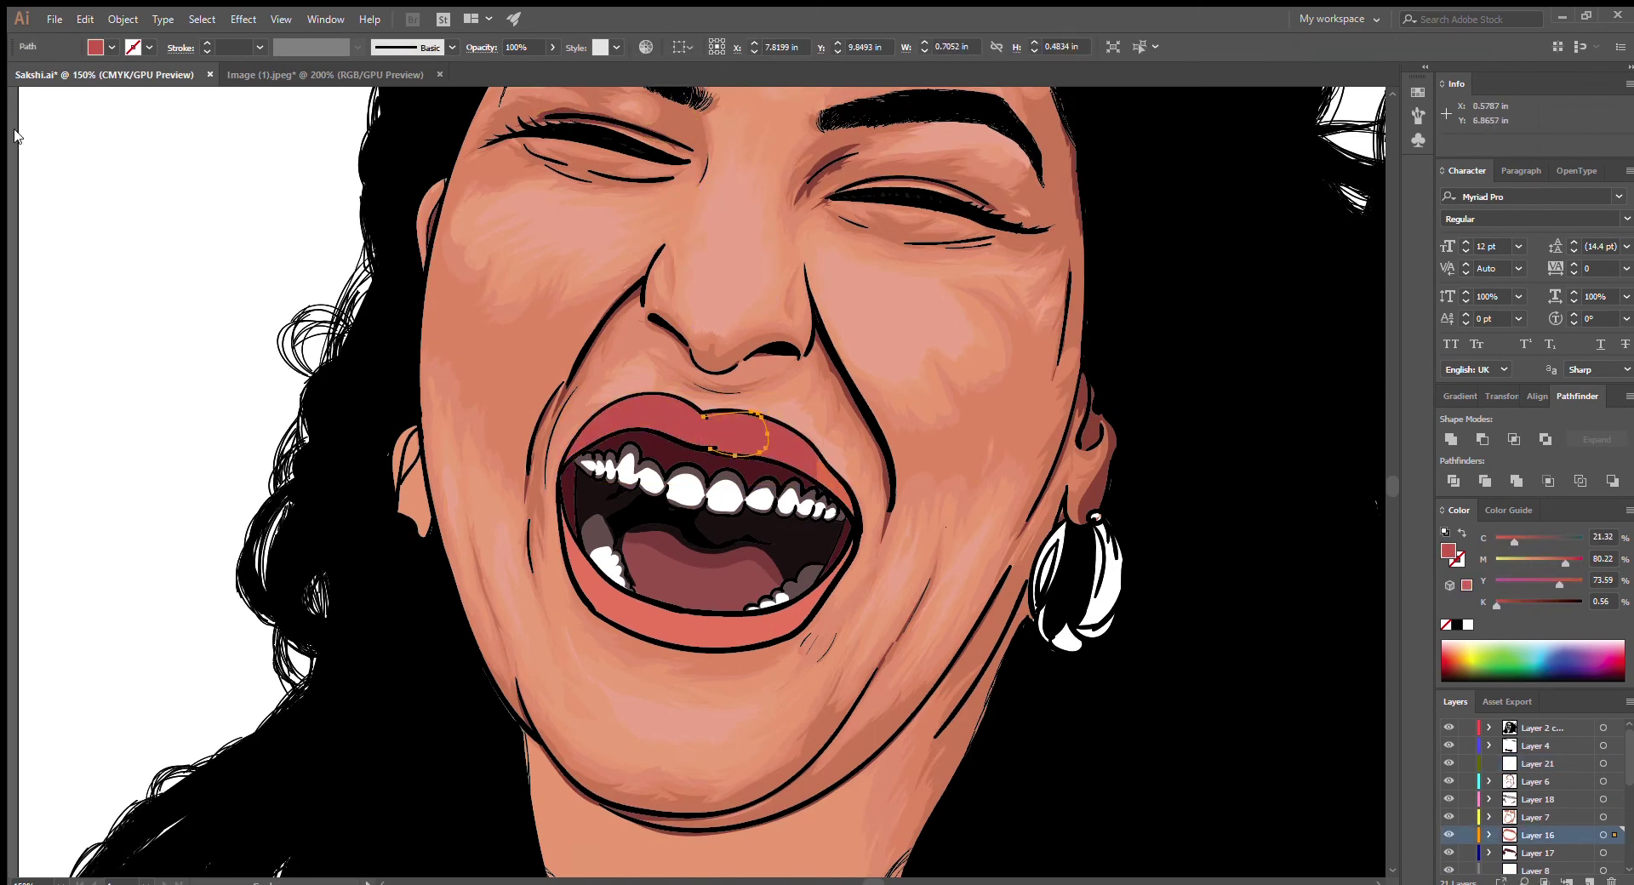
pyautogui.click(821, 477)
# Recolour the lower-lip highlight shapes red, then deselect everything
pyautogui.hotkey('ctrl', '+')
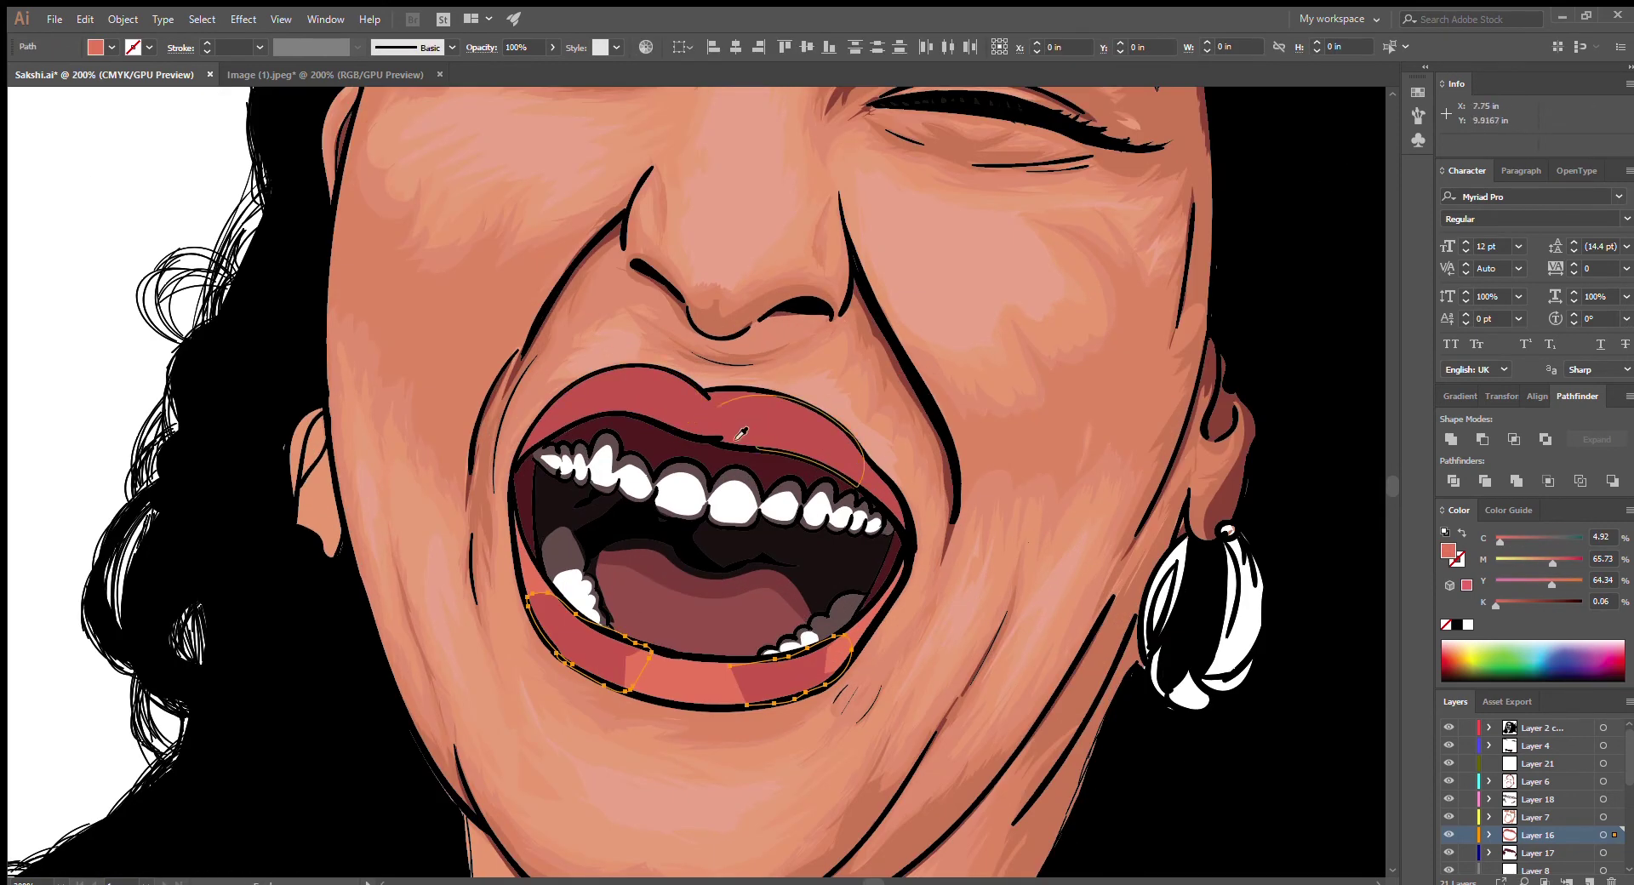
pyautogui.click(706, 681)
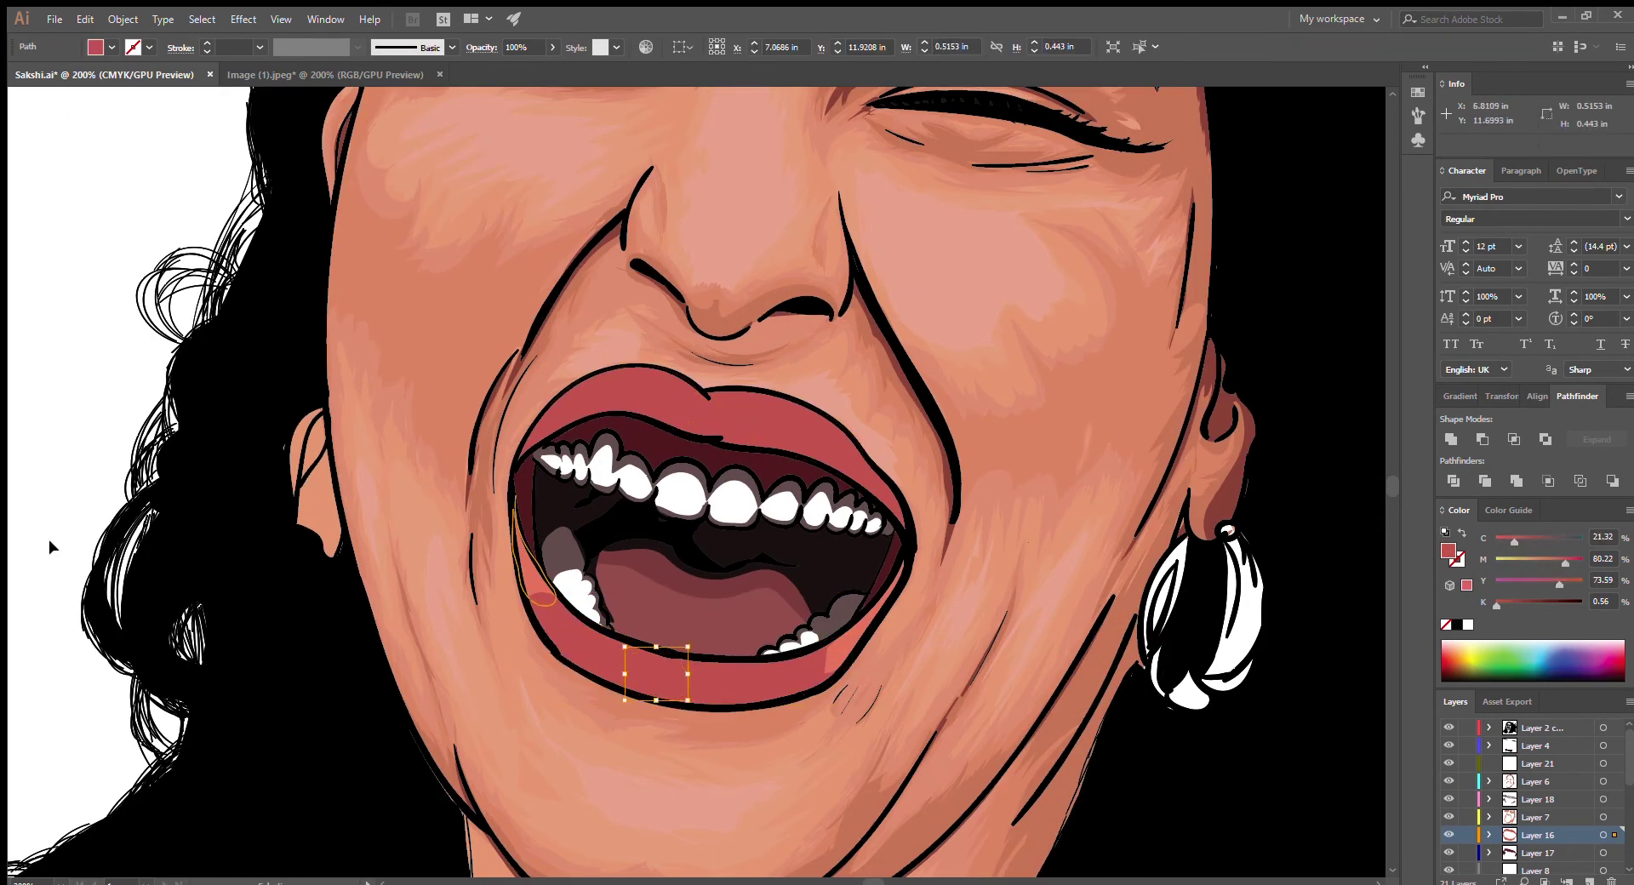
pyautogui.hotkey('ctrl', 'z')
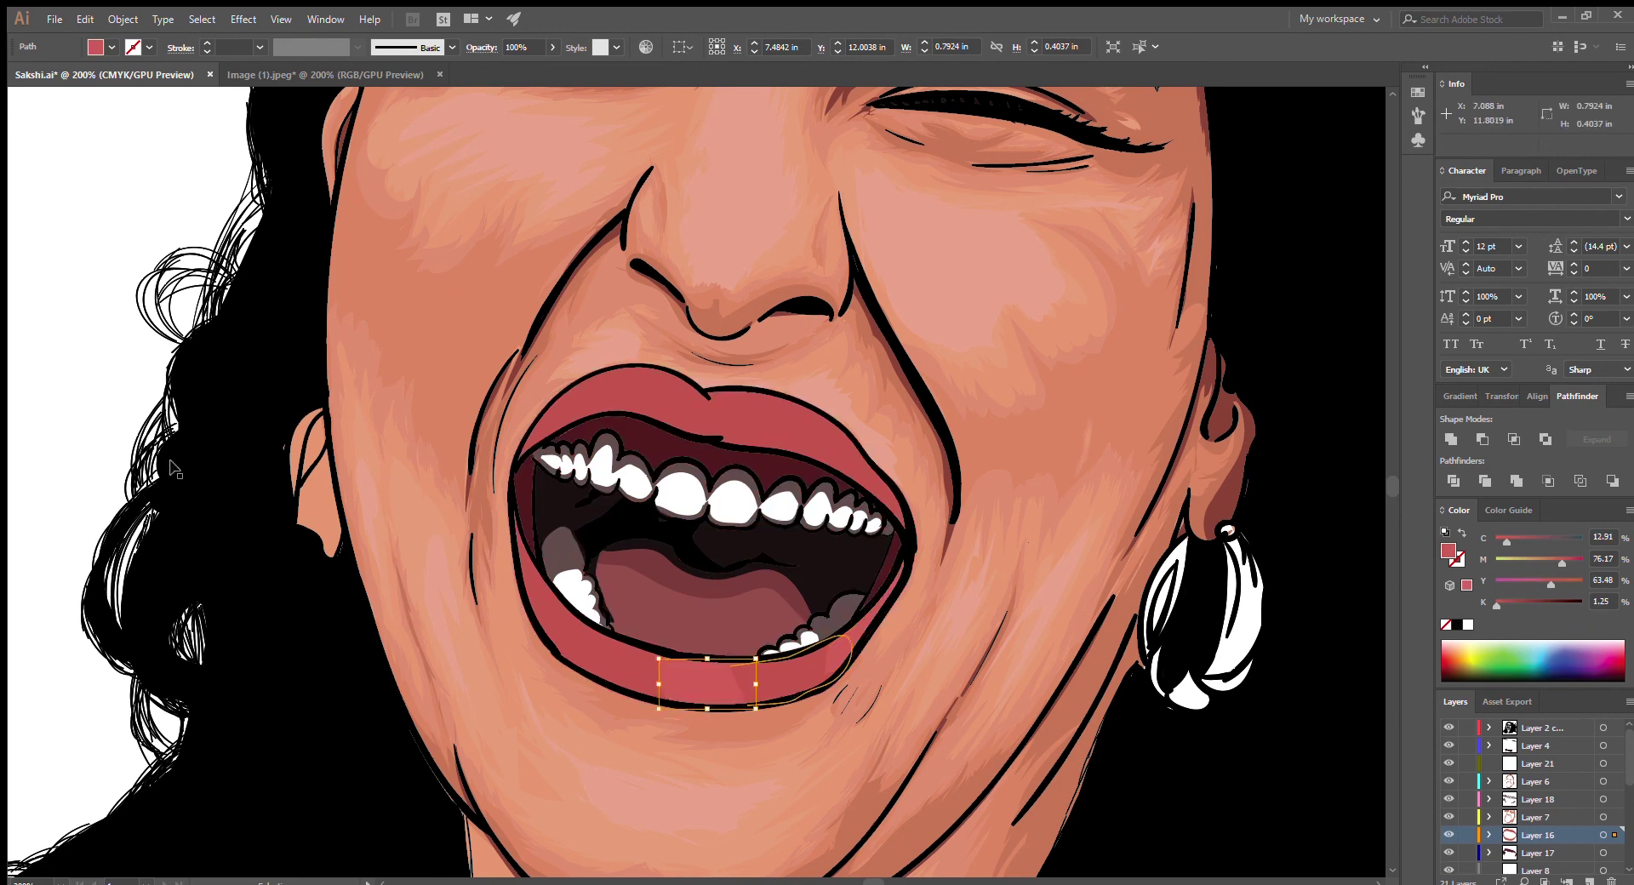
pyautogui.click(630, 672)
pyautogui.hotkey('ctrl', 'shift', 'a')
pyautogui.scroll(-2, 838, 255)
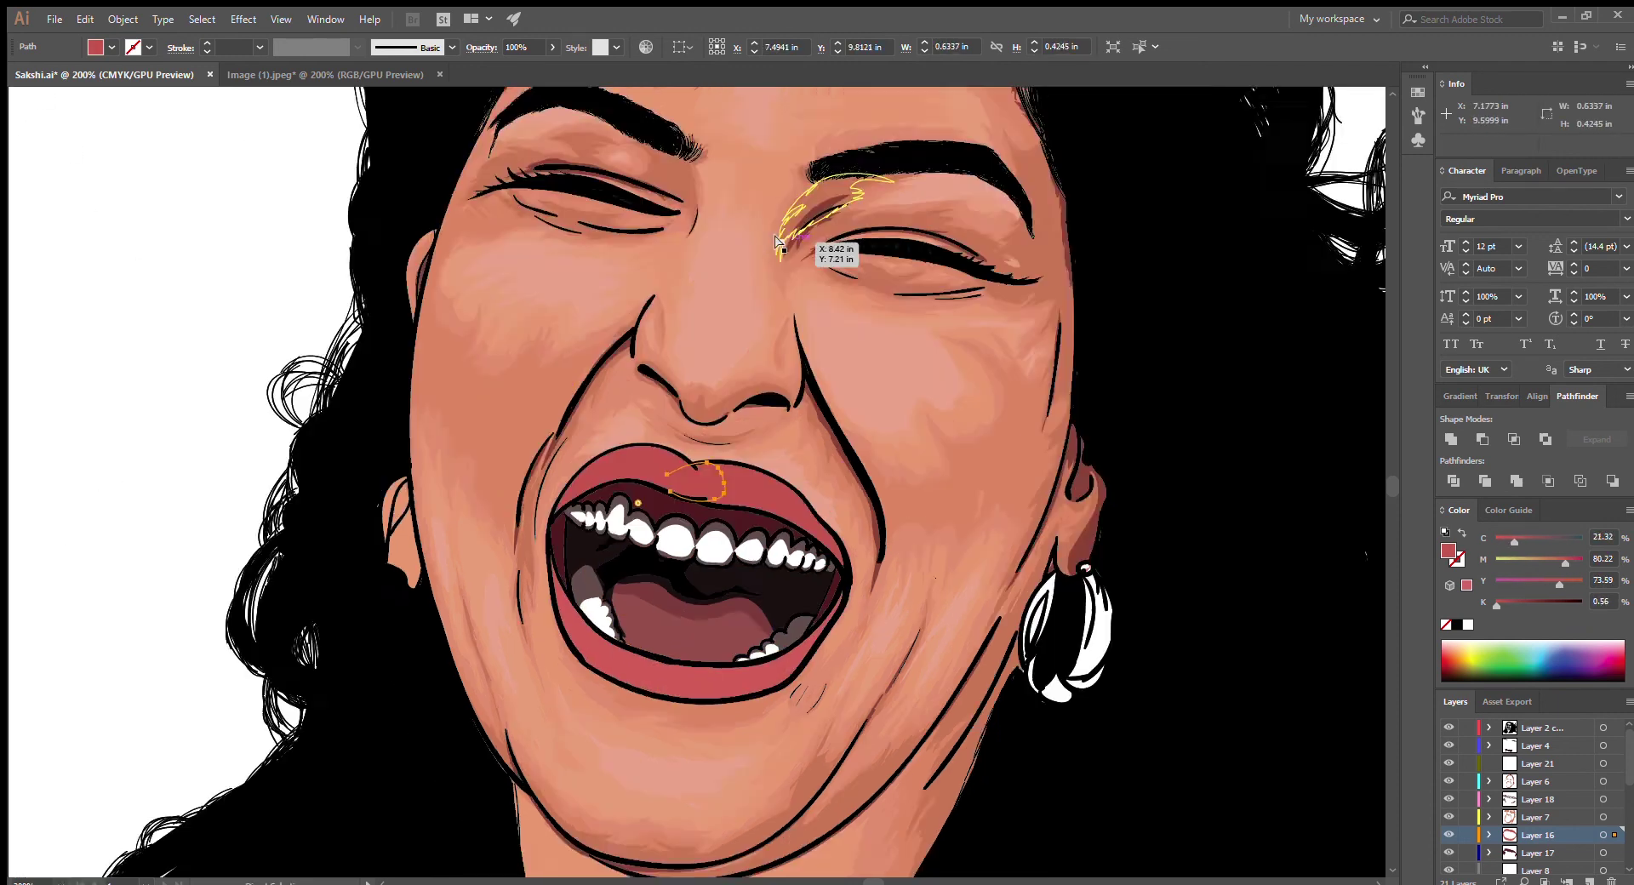
pyautogui.scroll(2, 838, 255)
pyautogui.hotkey('ctrl', 'l')
# Shade the lip corner, cheek crease and mouth outline in darker red
pyautogui.click(498, 547)
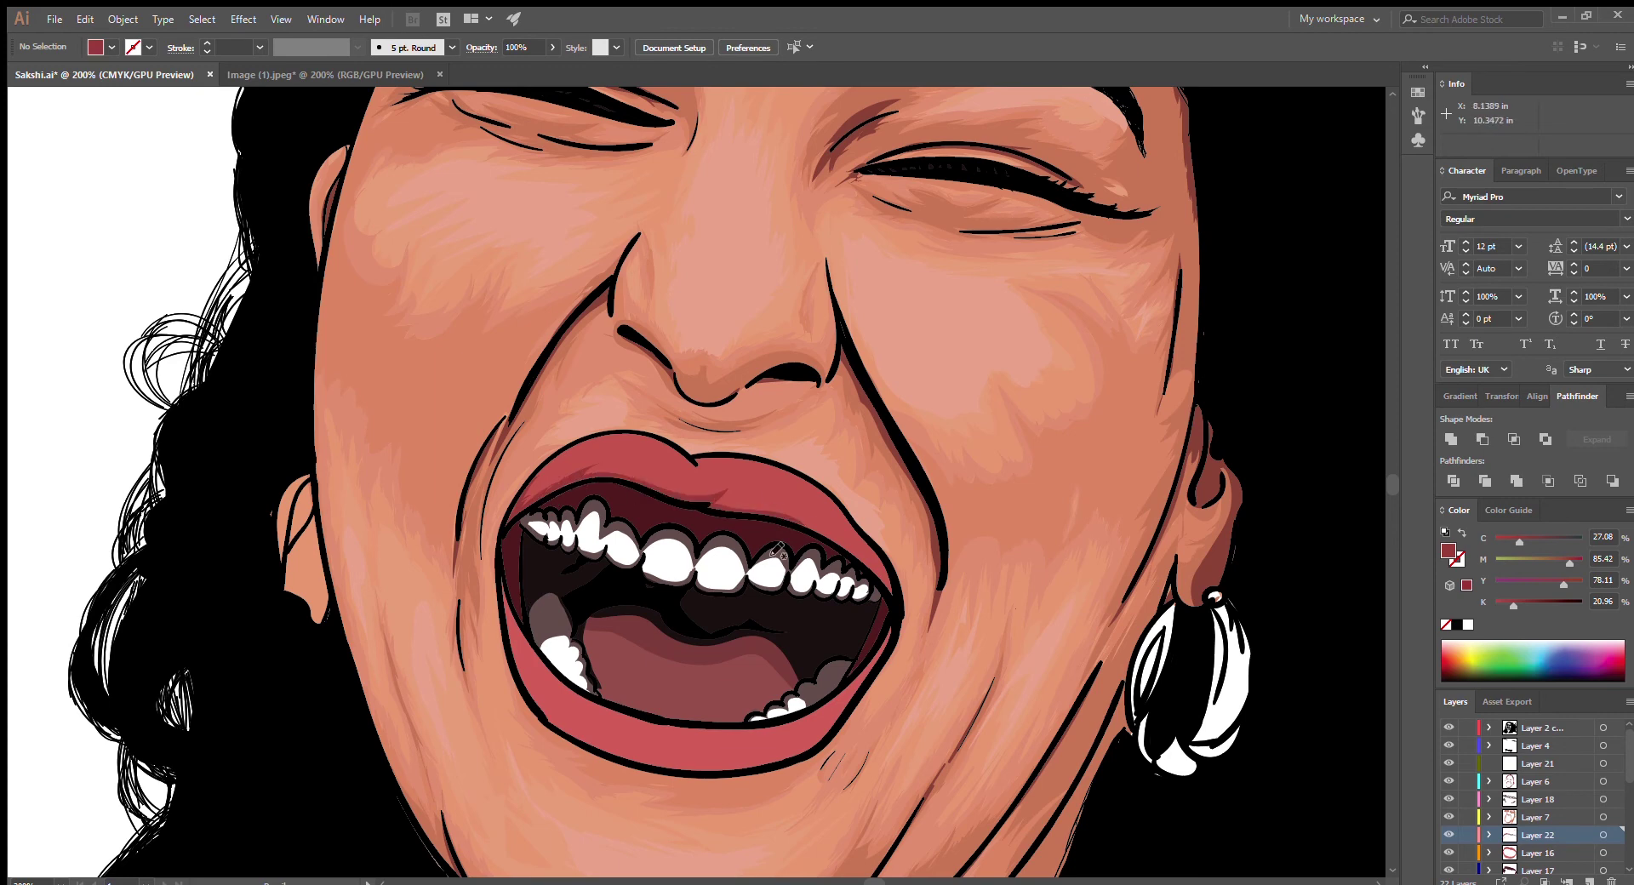
pyautogui.moveTo(794, 520); pyautogui.dragTo(824, 539)
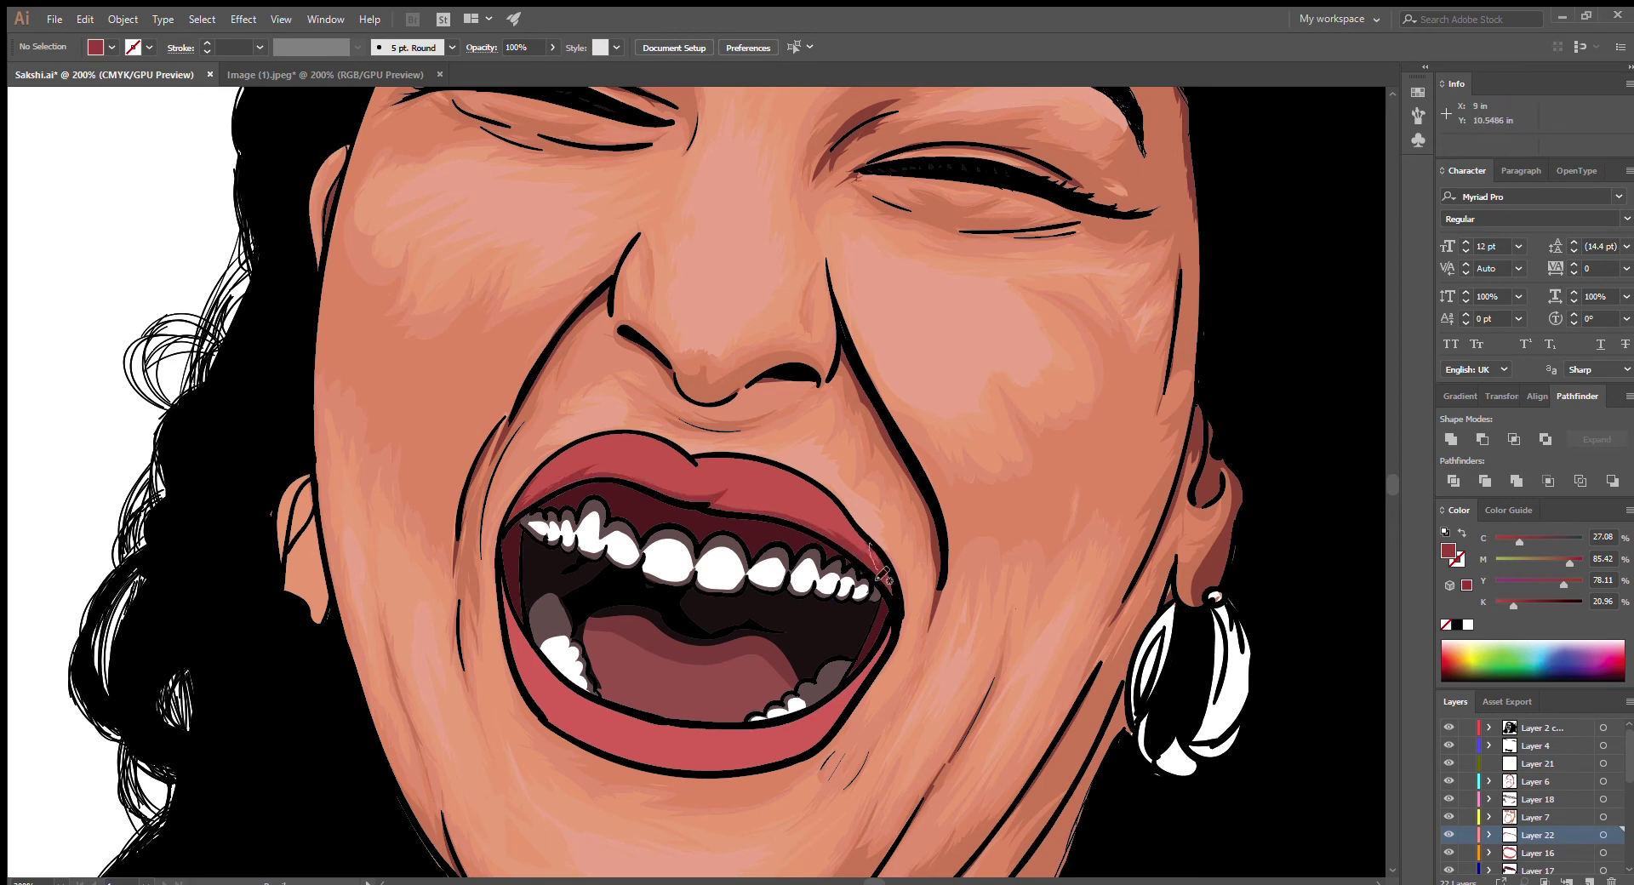
pyautogui.moveTo(516, 502); pyautogui.dragTo(481, 558)
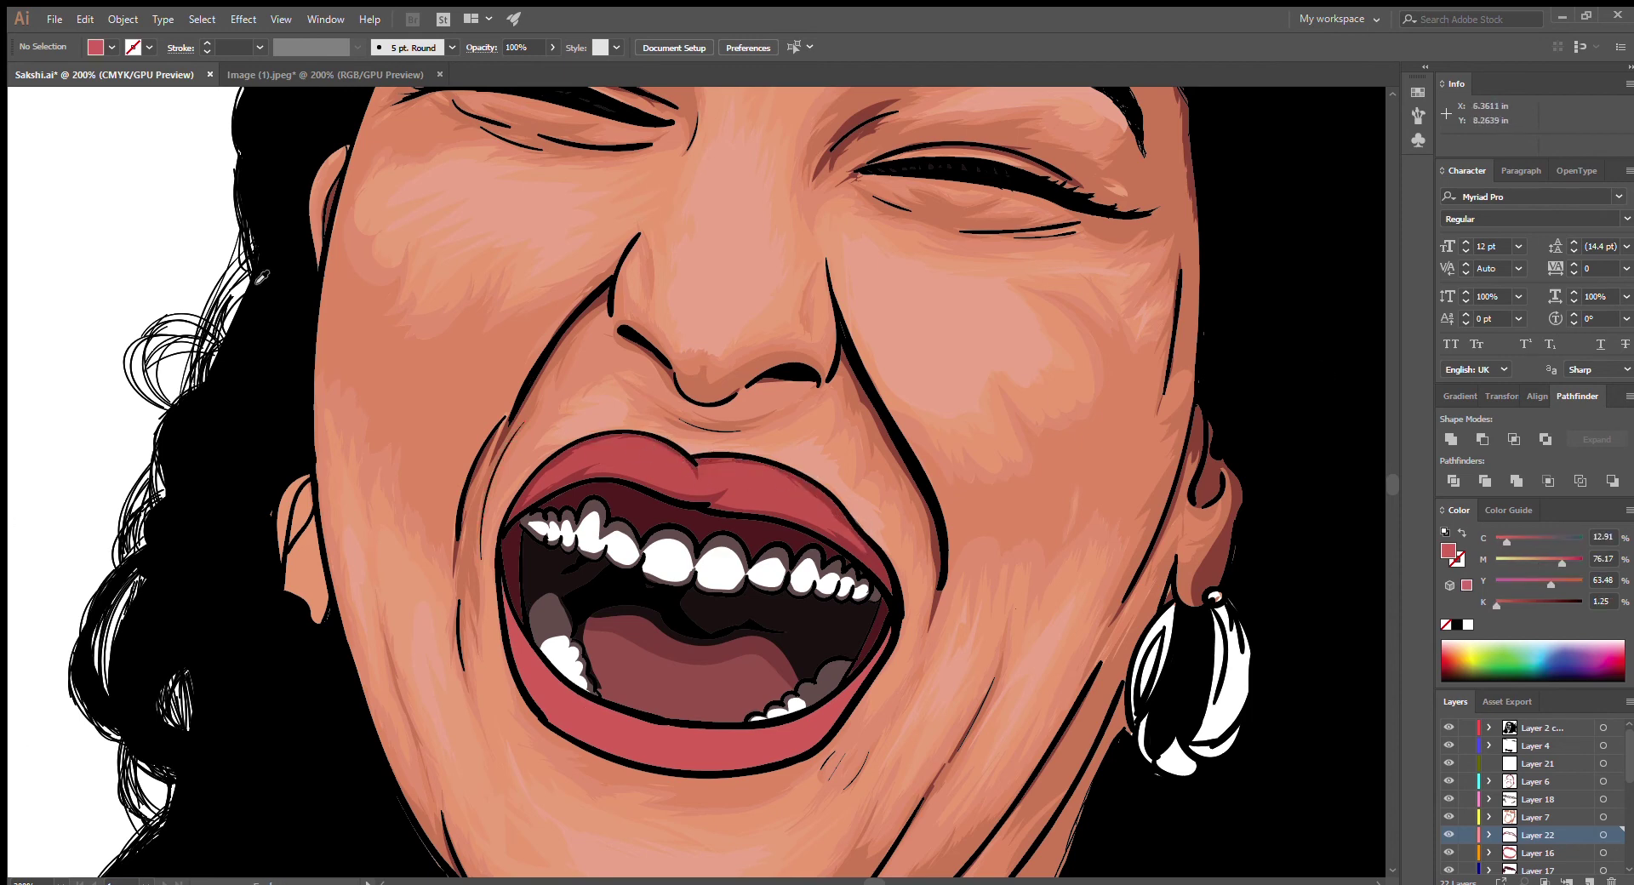
pyautogui.moveTo(502, 586); pyautogui.dragTo(509, 645)
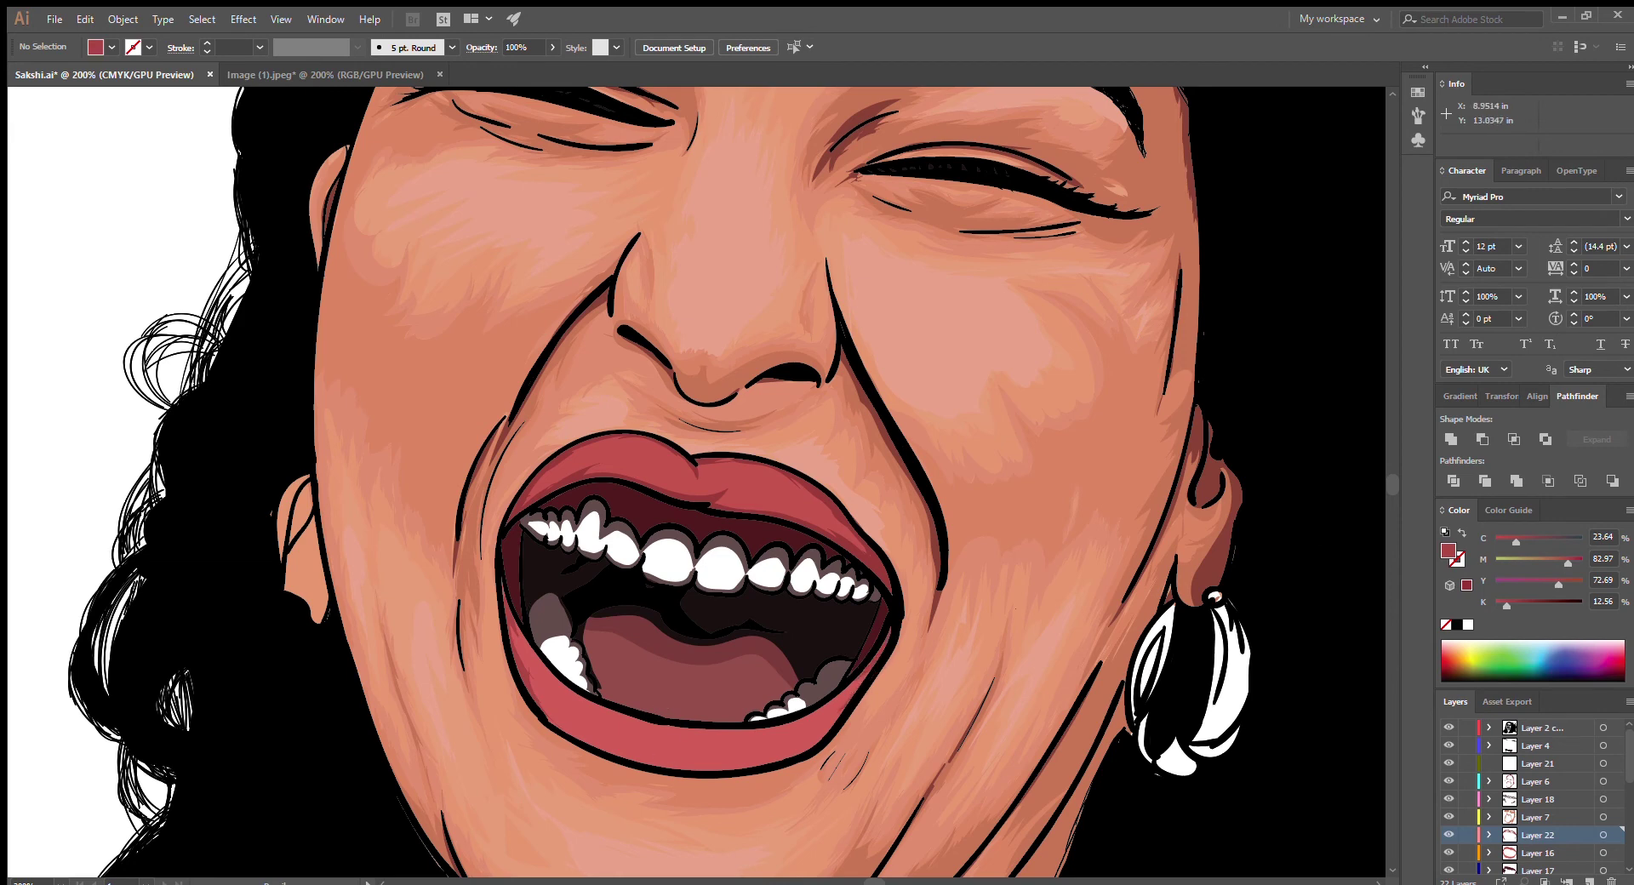
# Paint pale highlight strokes along the lower and upper lips
pyautogui.hscroll(-3, 747, 742)
pyautogui.moveTo(702, 685); pyautogui.dragTo(747, 742)
pyautogui.moveTo(715, 487)
pyautogui.mouseDown()
pyautogui.moveTo(807, 465)
pyautogui.moveTo(859, 495)
pyautogui.mouseUp()
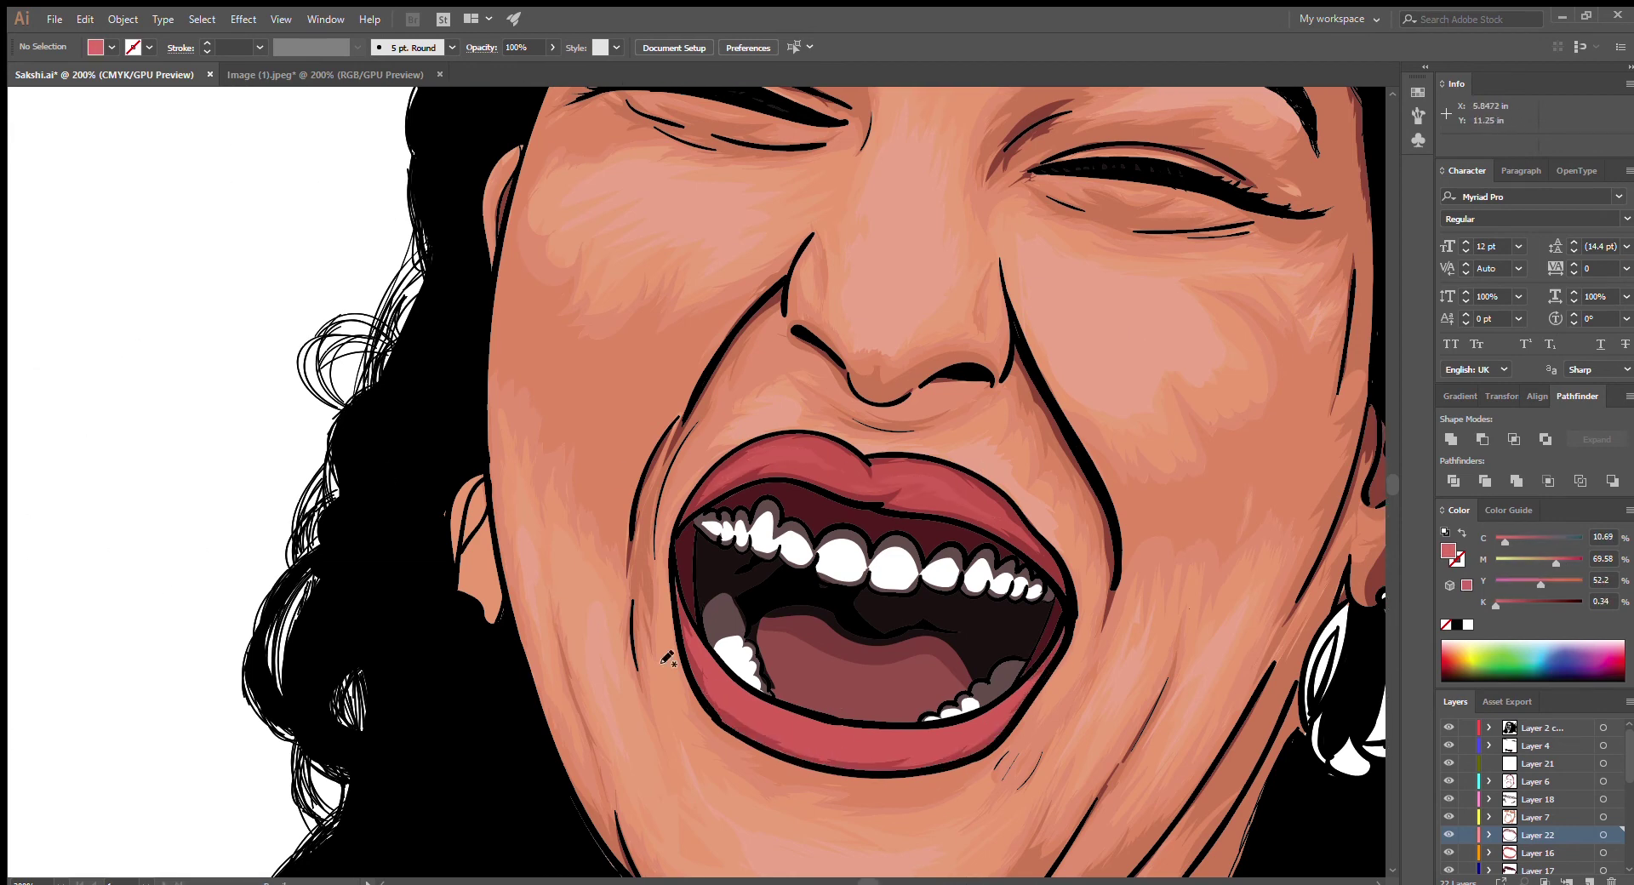
# Finish the lower-lip highlight, shade the earring's side and bottom dark orange, and sample the ear's orange
pyautogui.moveTo(779, 732); pyautogui.dragTo(934, 749)
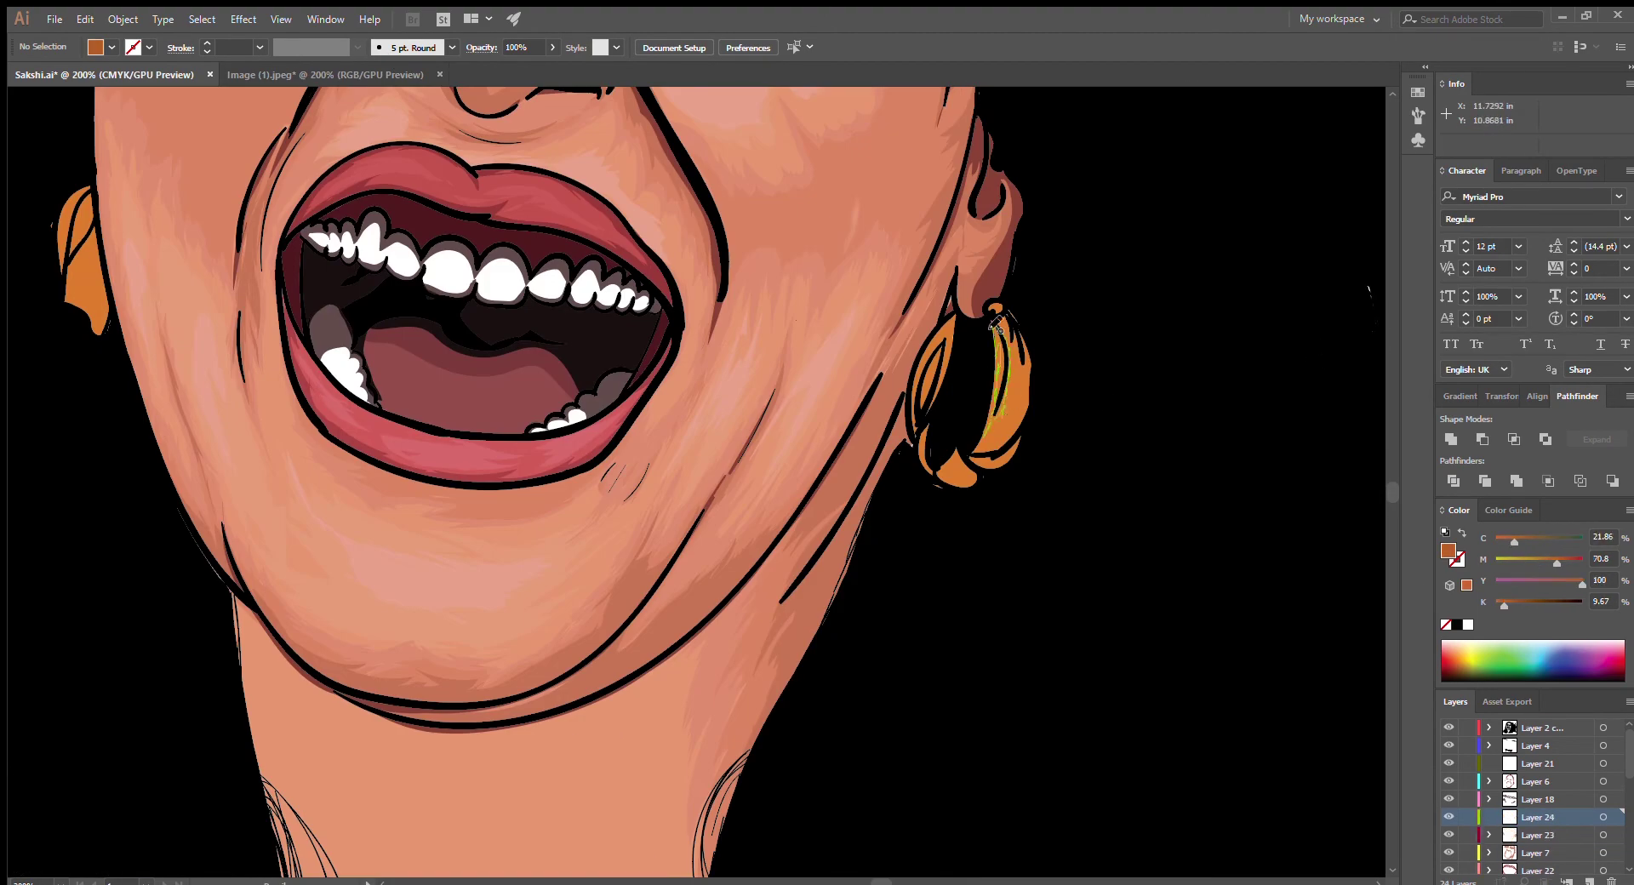
pyautogui.moveTo(996, 324); pyautogui.dragTo(998, 328)
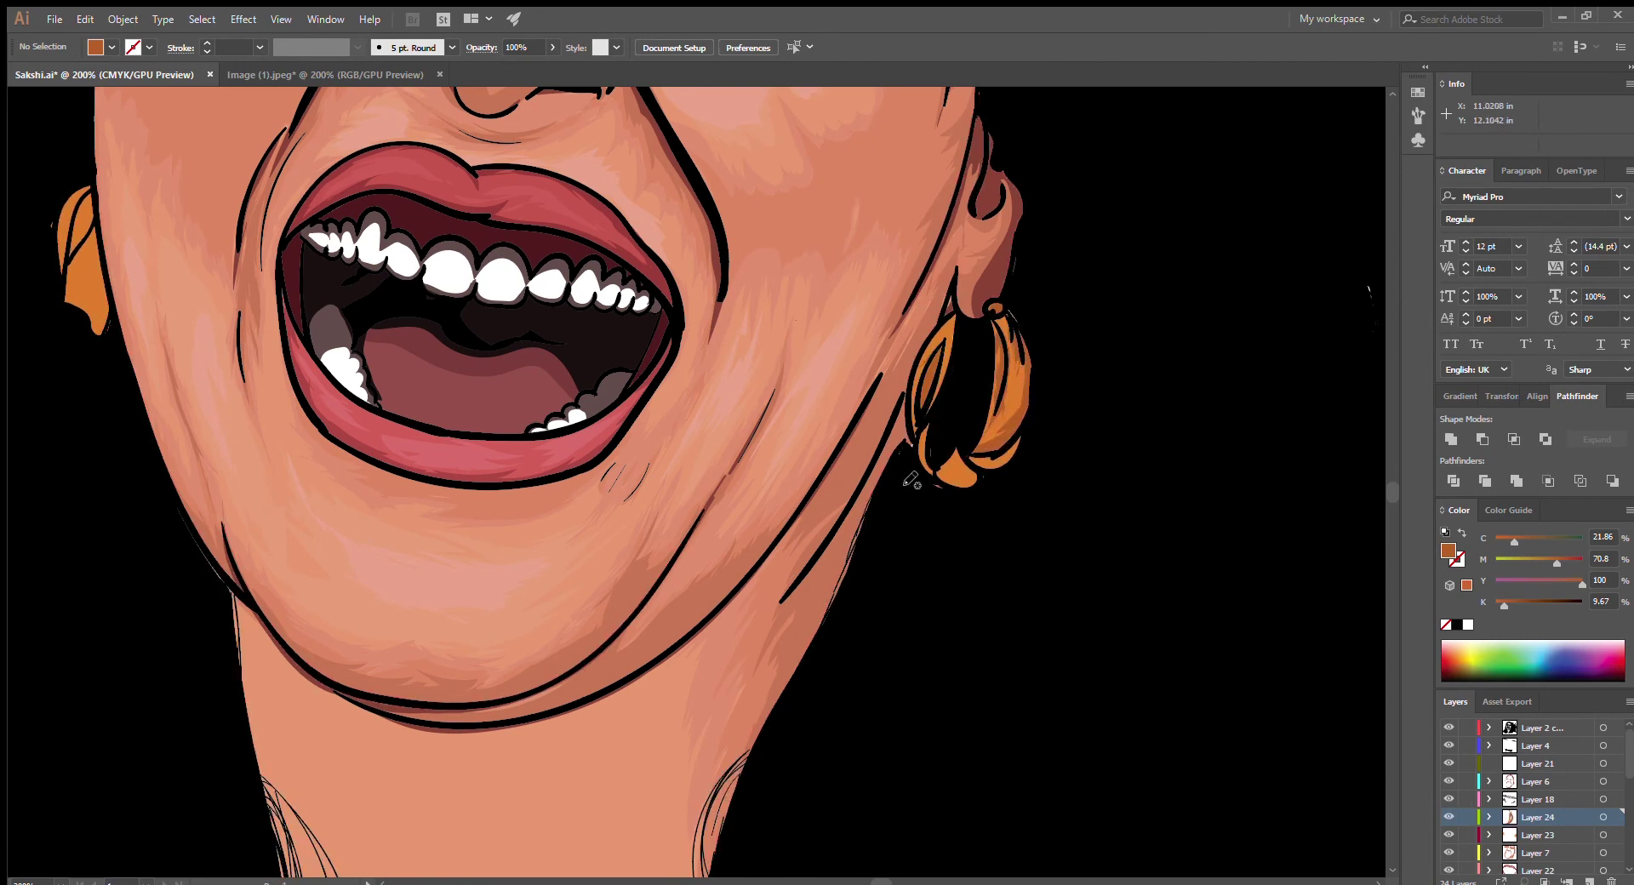
pyautogui.moveTo(973, 475); pyautogui.dragTo(970, 468)
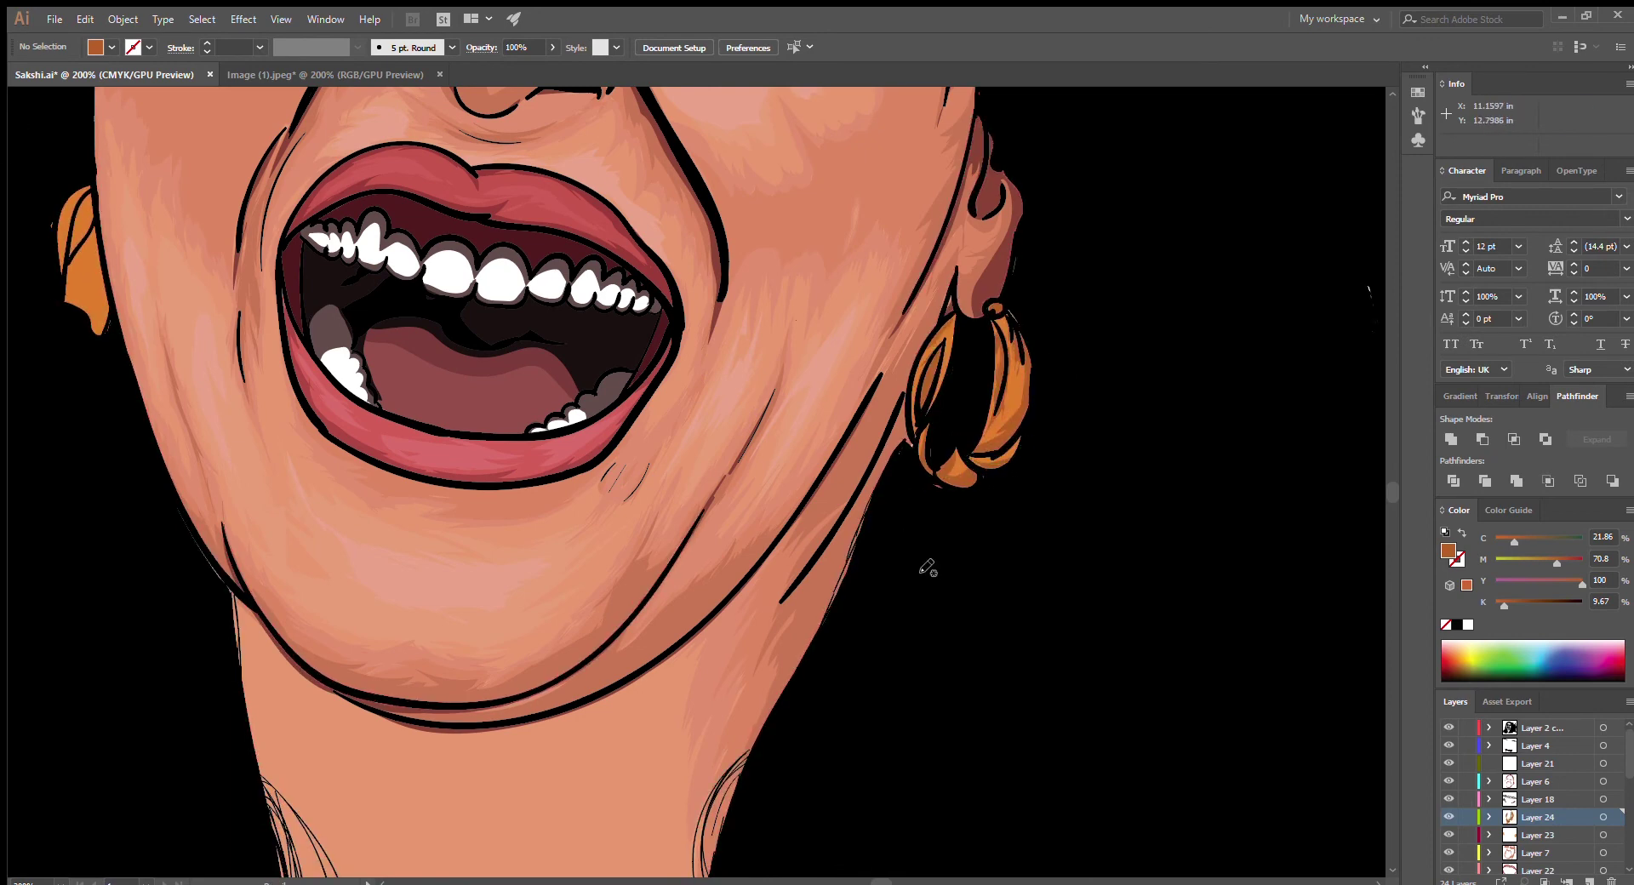
pyautogui.hscroll(-5, 928, 569)
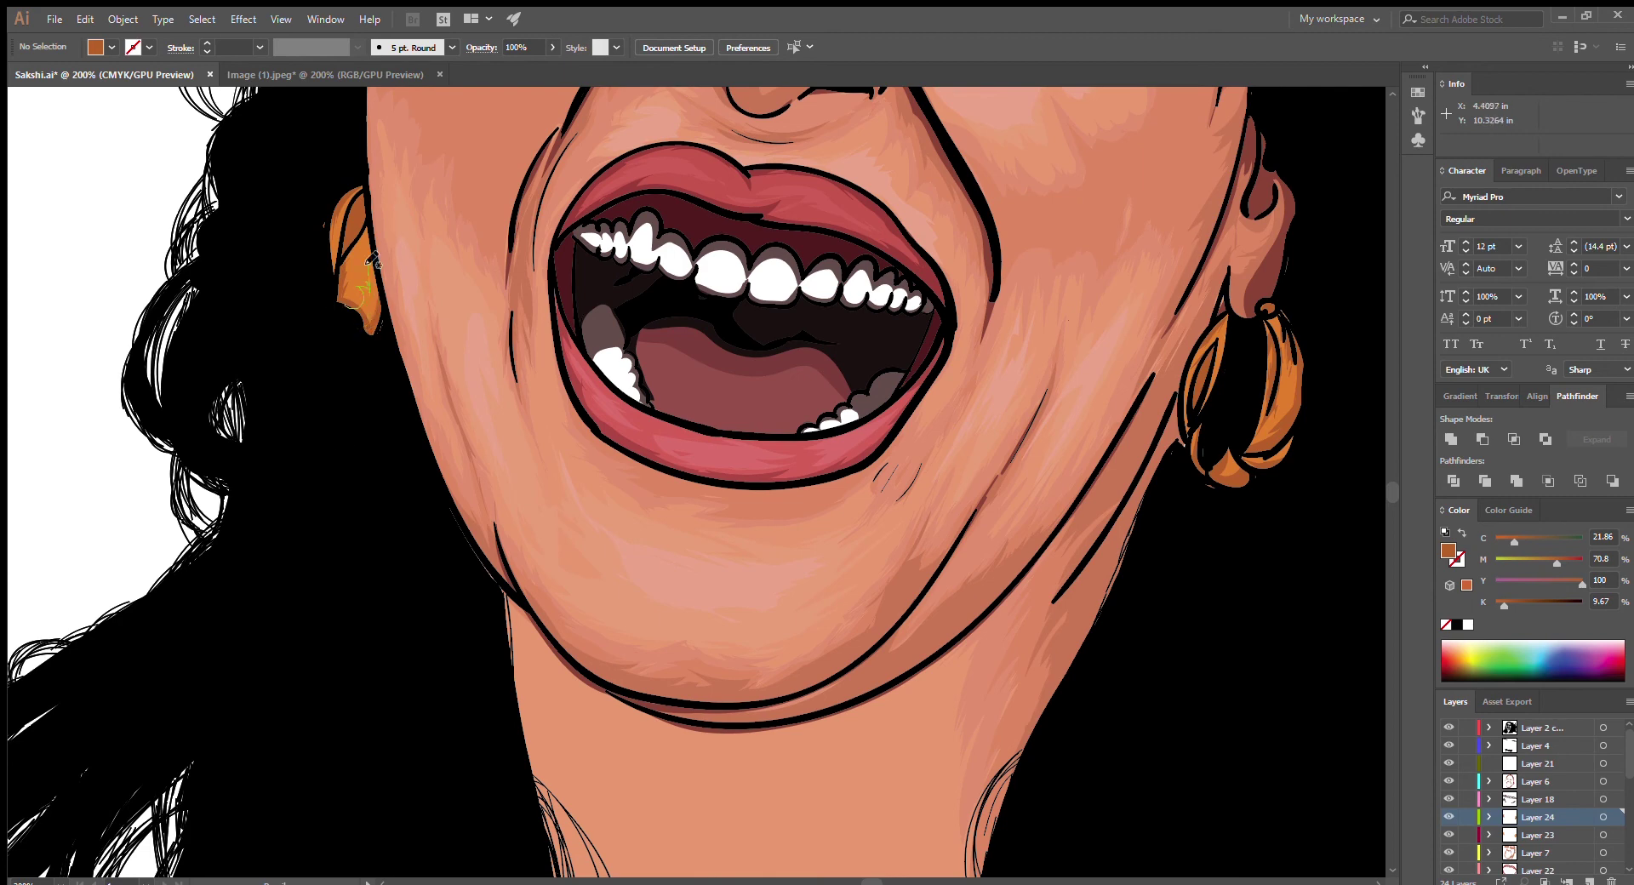
pyautogui.keyDown('ctrl'); pyautogui.click(356, 290); pyautogui.keyUp('ctrl')
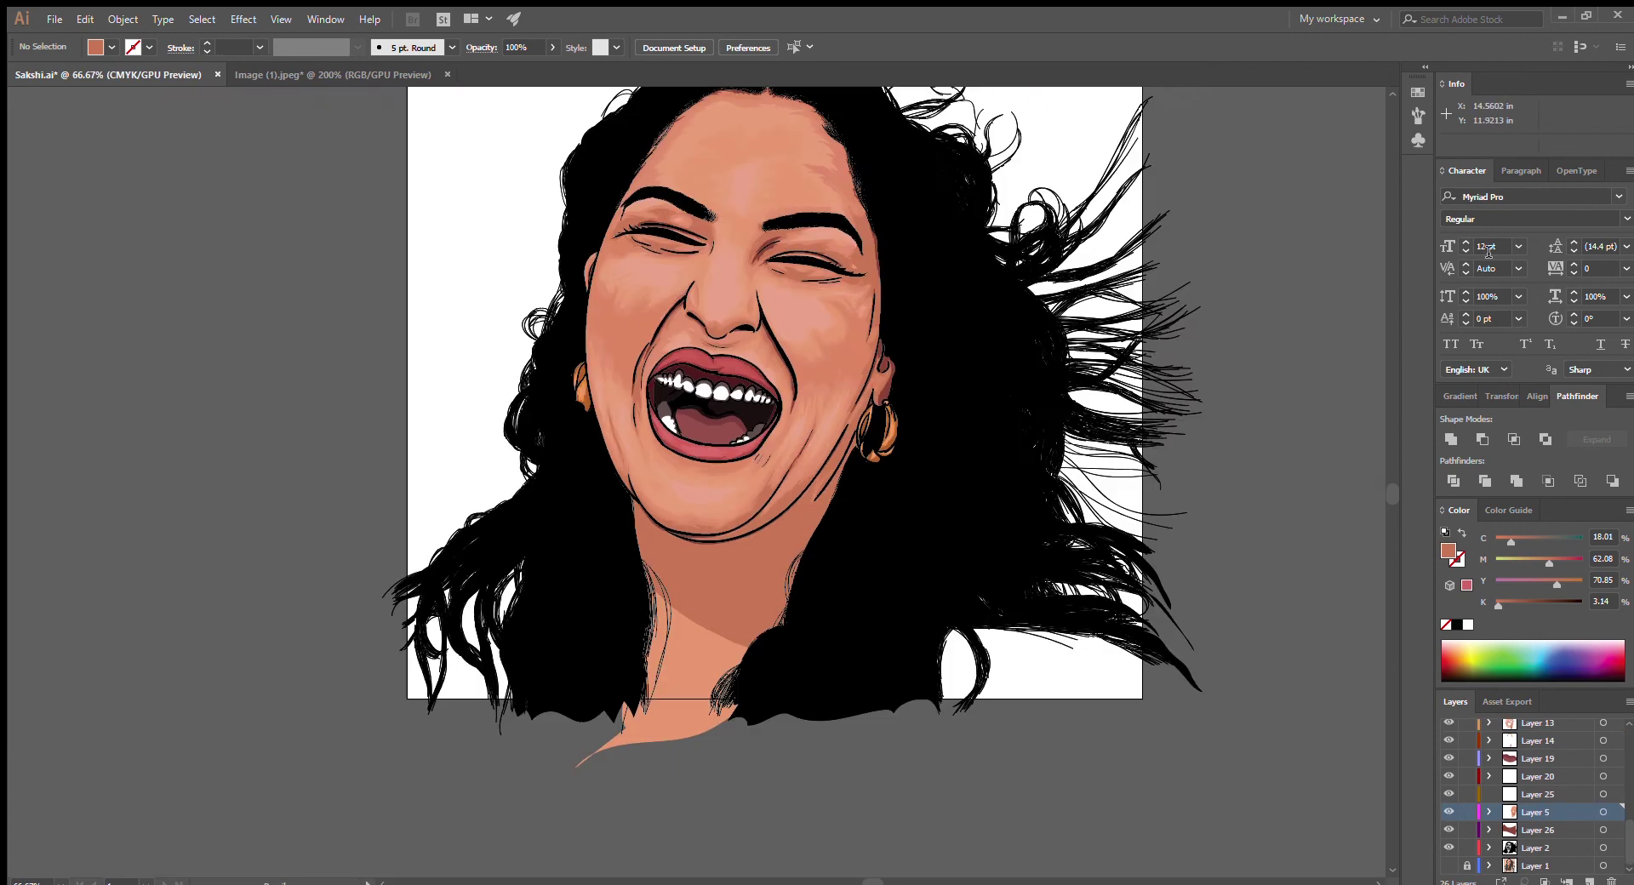
# Draw a new neck shape and give it the neck's skin tone
pyautogui.scroll(-5, 586, 715)
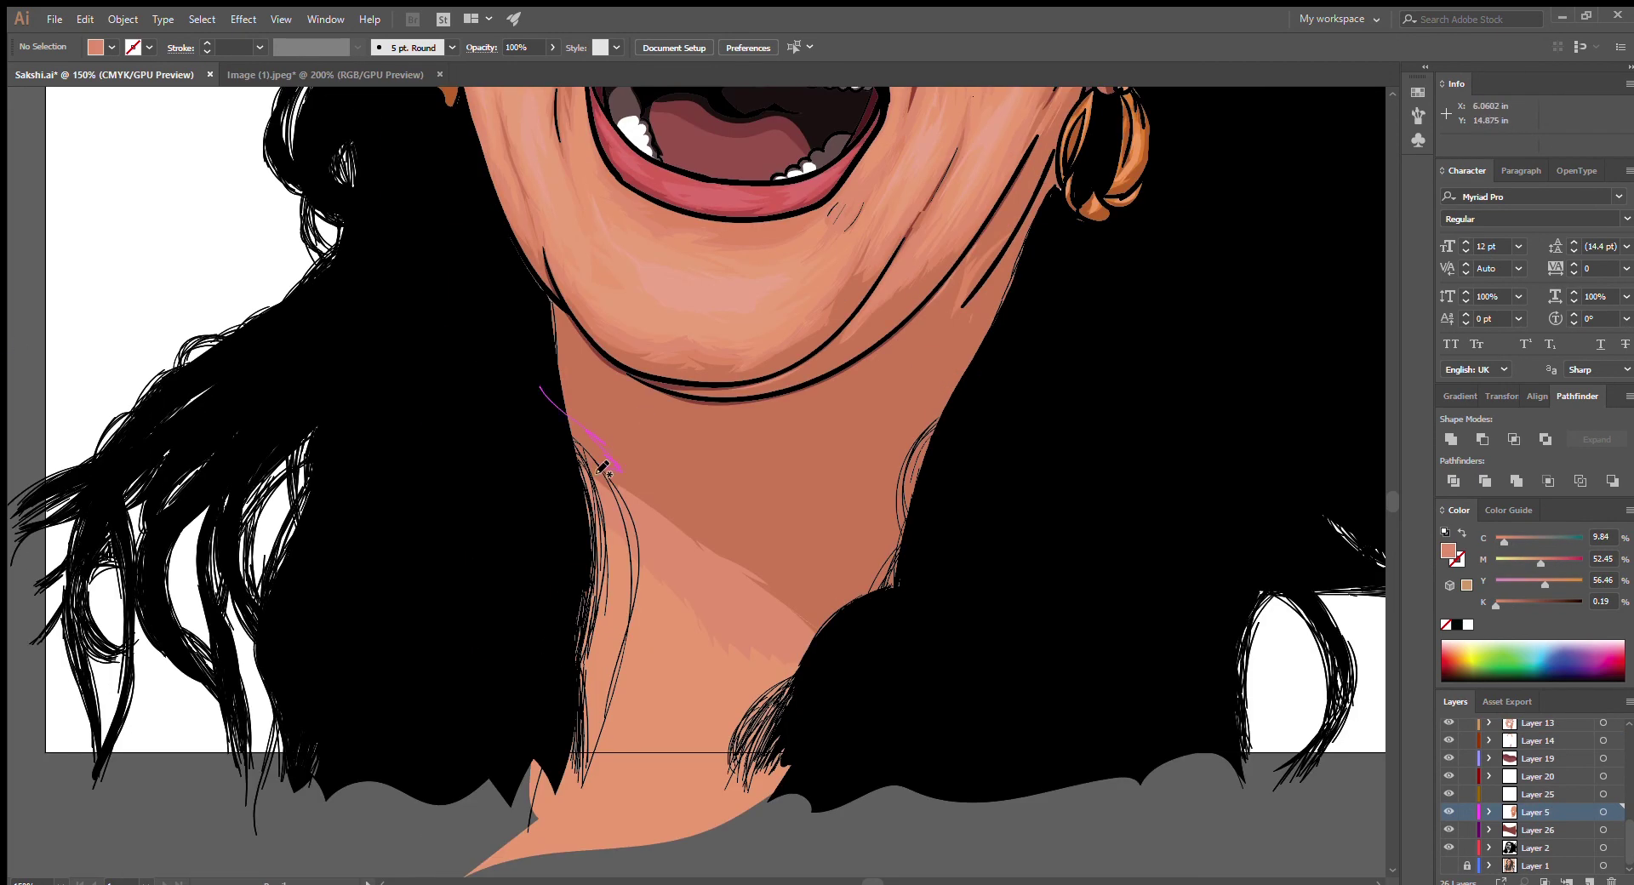
pyautogui.moveTo(587, 451); pyautogui.dragTo(745, 574)
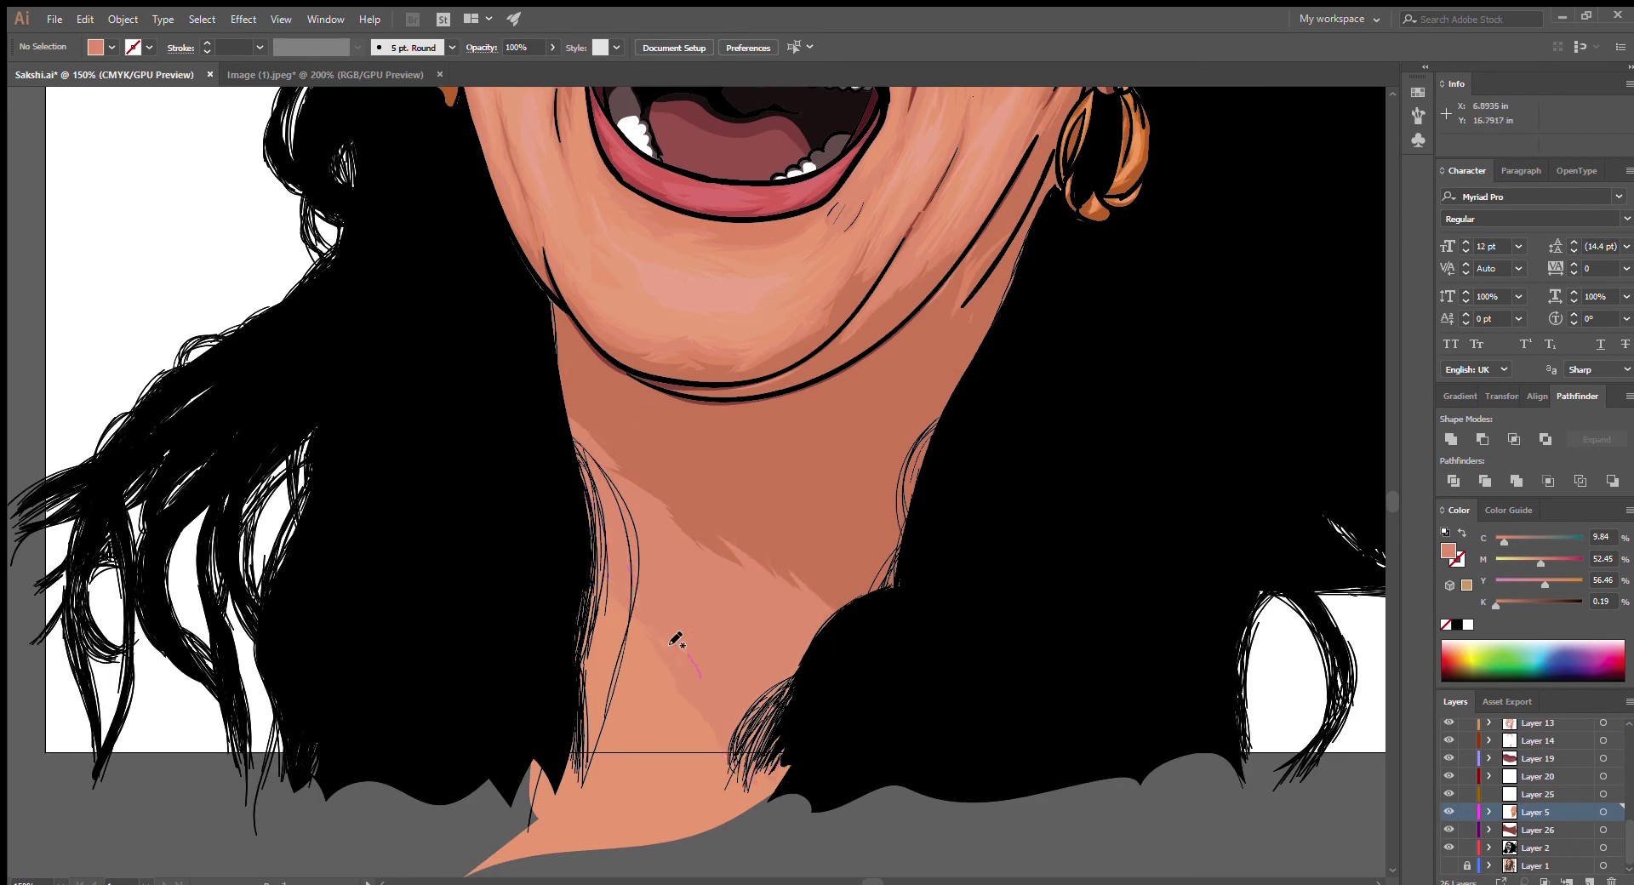
pyautogui.hotkey('ctrl', '-')
pyautogui.hotkey('ctrl', '-')
pyautogui.hotkey('ctrl', '-')
pyautogui.hotkey('ctrl', '1')
pyautogui.press('i')
pyautogui.click(463, 474)
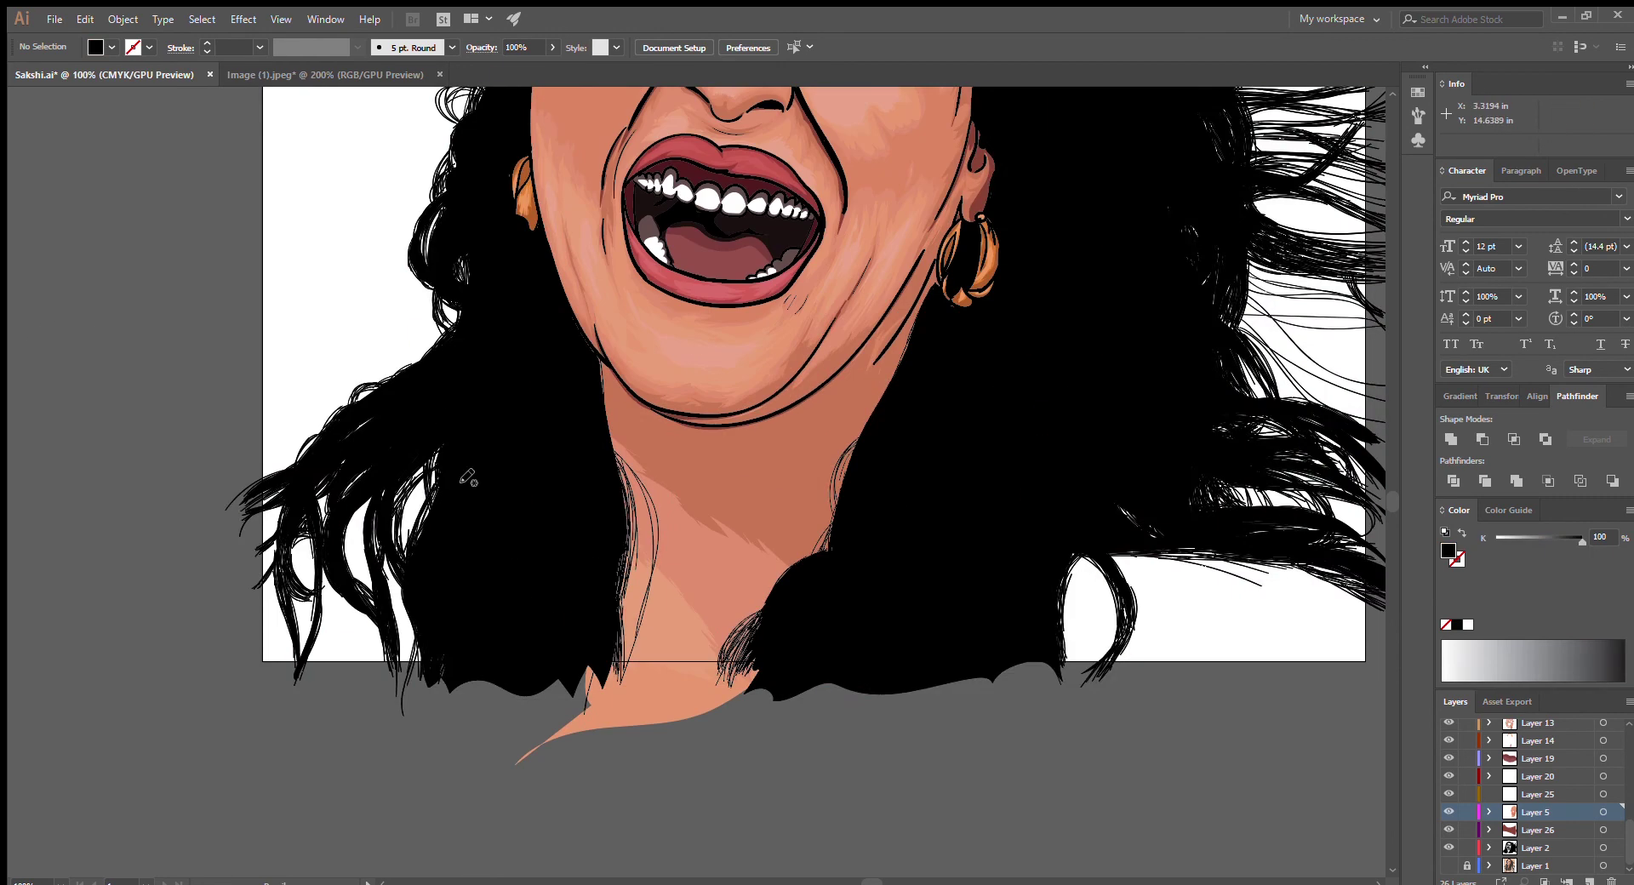
pyautogui.click(696, 469)
# Sample the lighter chin tone and draw a wavy patch at the neck's base
pyautogui.hotkey('ctrl', '-')
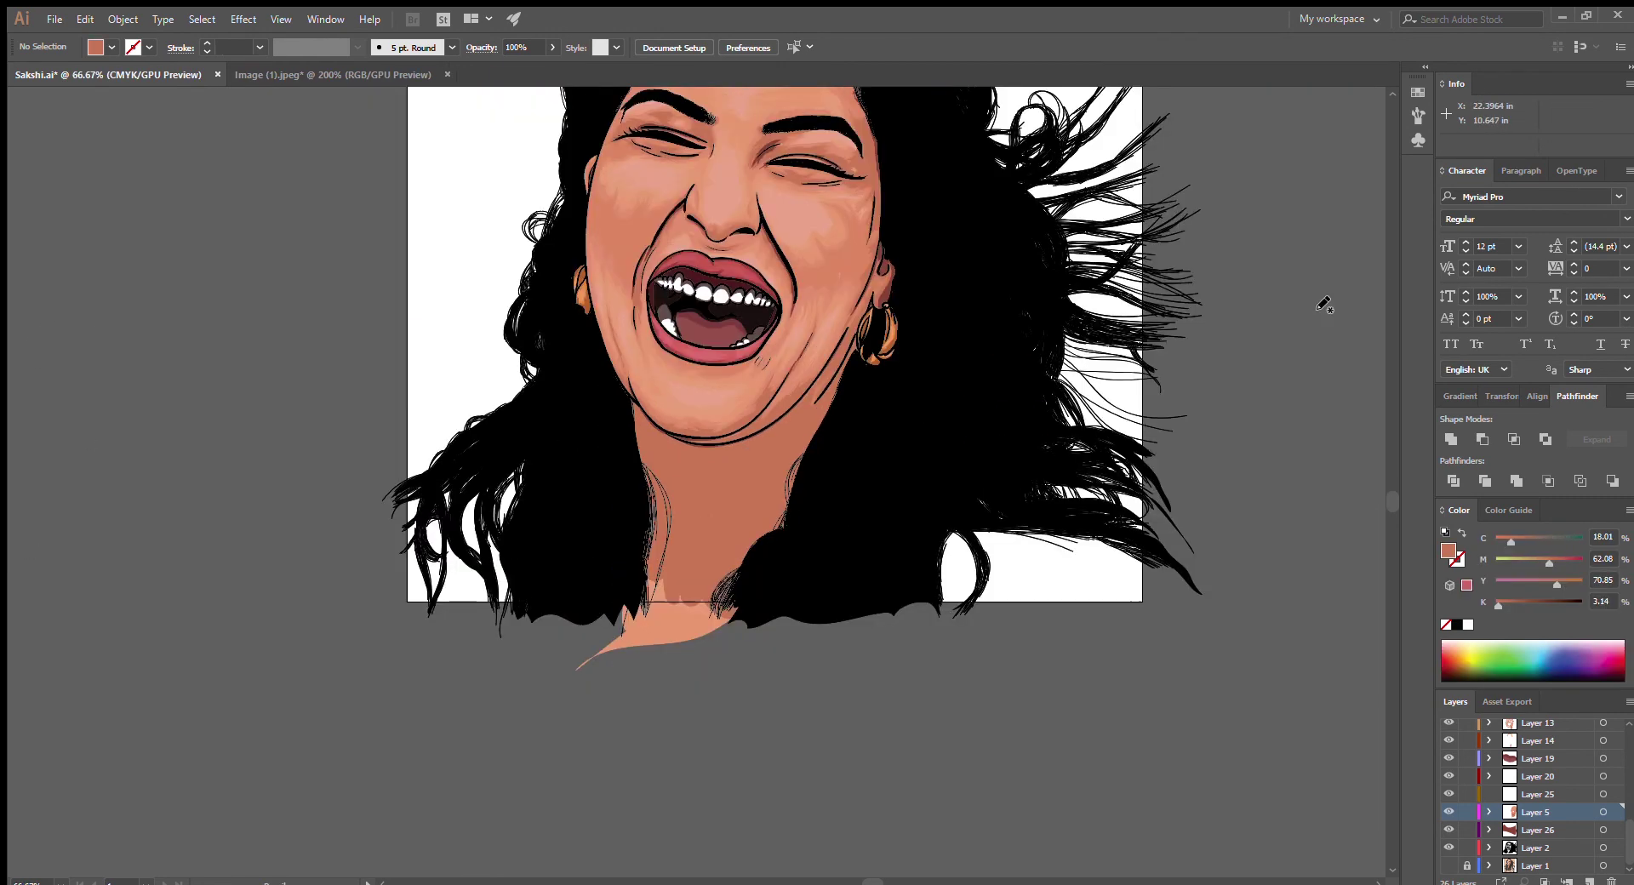
pyautogui.hotkey('ctrl', '+')
pyautogui.hotkey('ctrl', '+')
pyautogui.click(748, 255)
pyautogui.moveTo(808, 753)
pyautogui.mouseDown()
pyautogui.moveTo(587, 611)
pyautogui.moveTo(672, 684)
pyautogui.mouseUp()
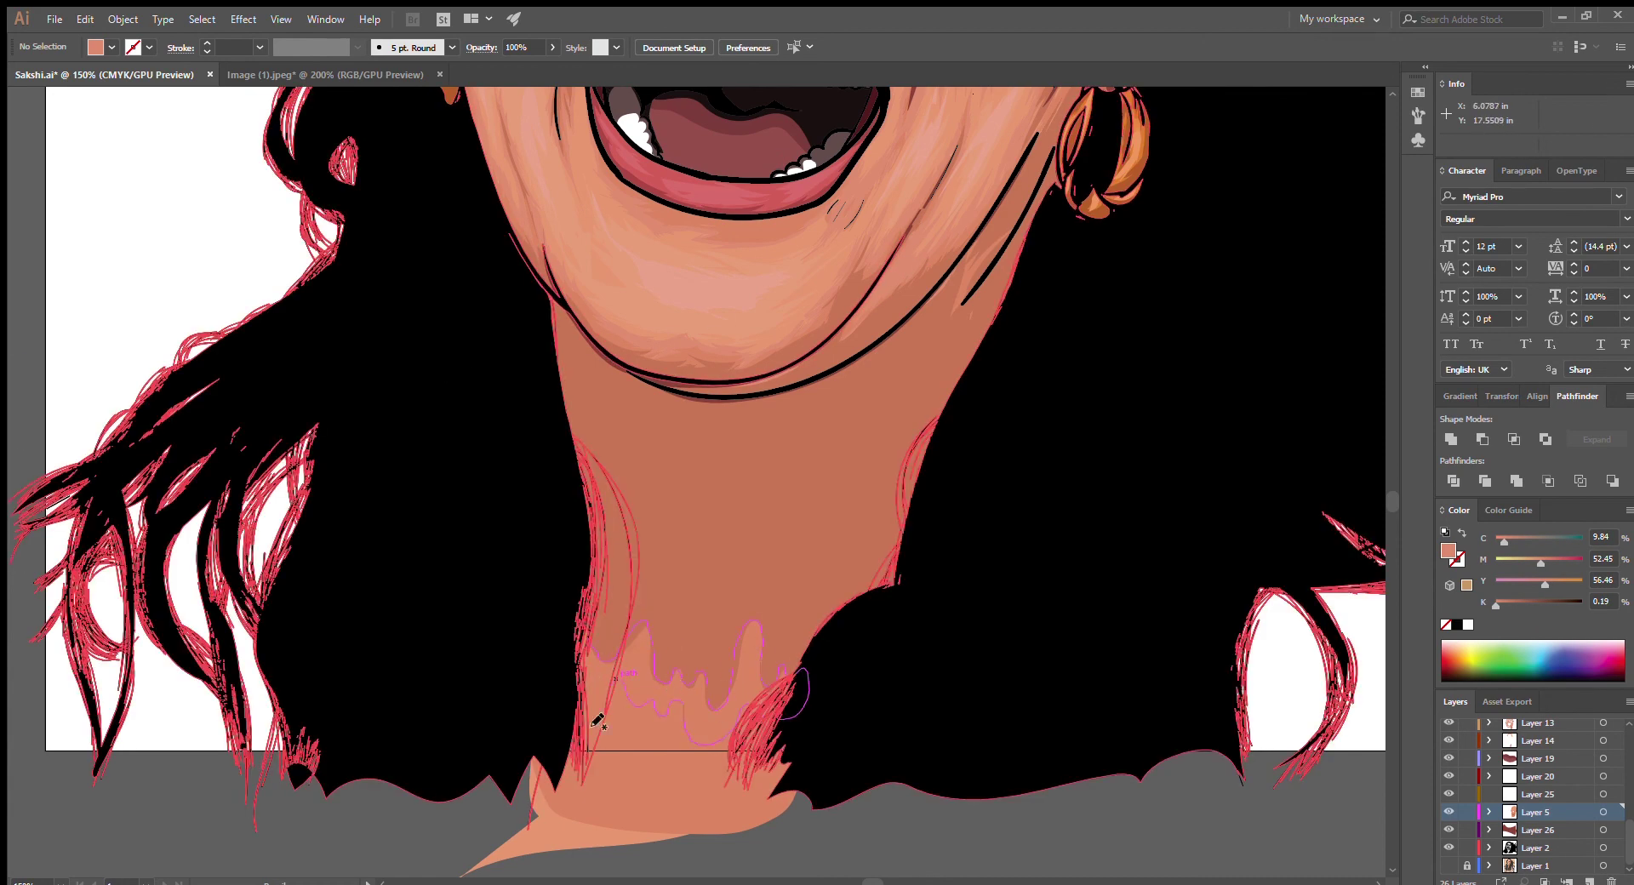
# Create a new layer and sample a dark reddish-brown shadow colour
pyautogui.hotkey('ctrl', '-')
pyautogui.hotkey('ctrl', '-')
pyautogui.hotkey('ctrl', 'l')
pyautogui.press('i')
pyautogui.click(882, 247)
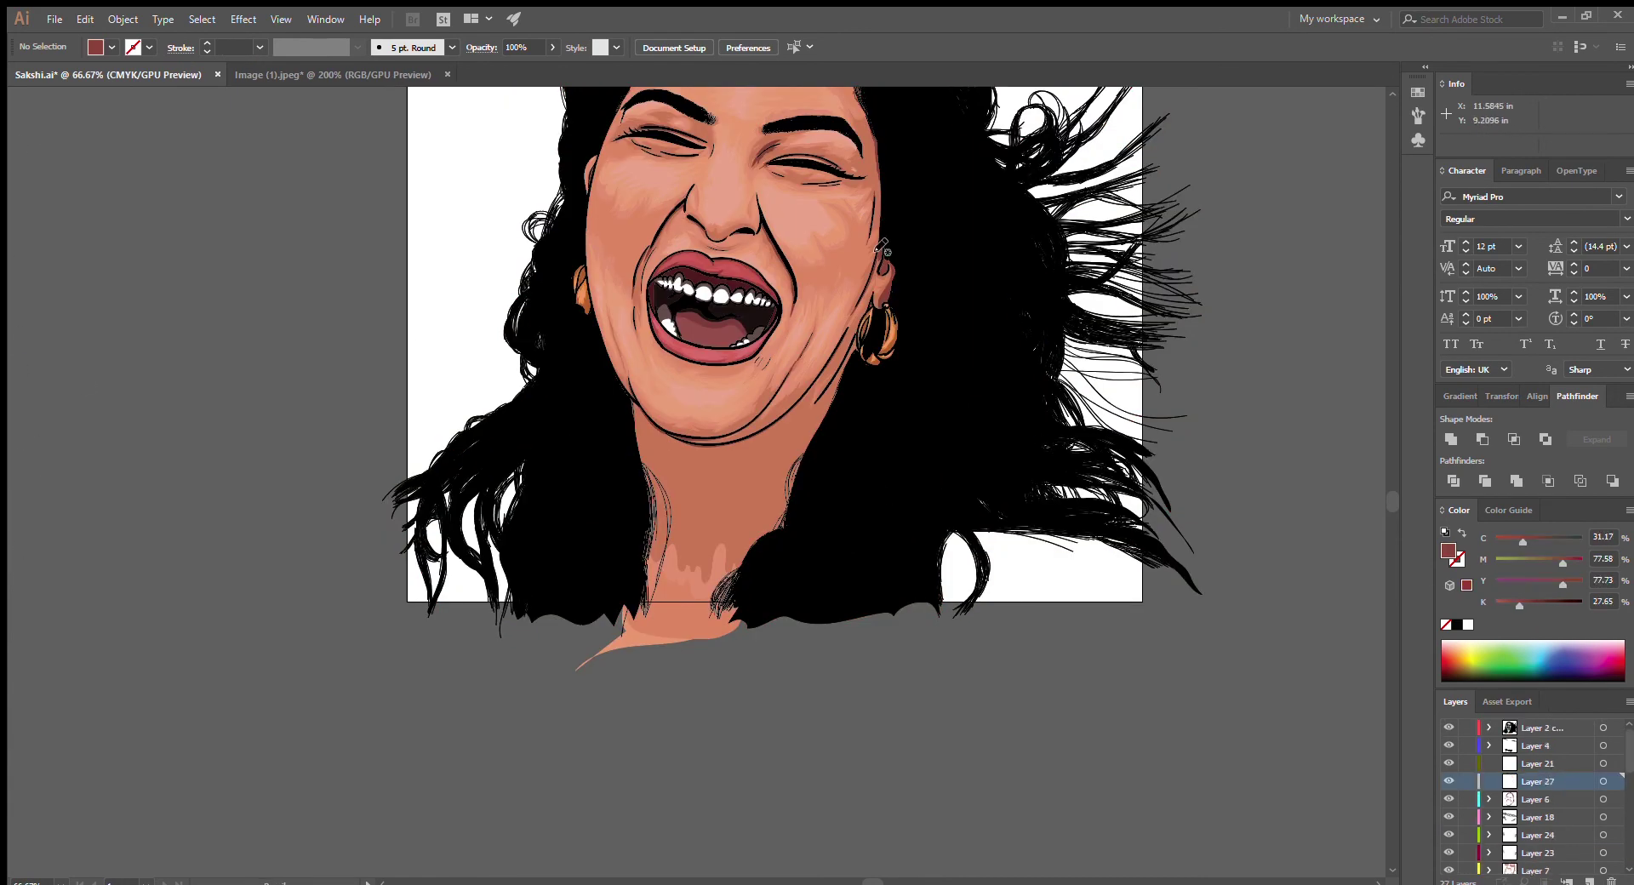
pyautogui.scroll(2, 867, 98)
pyautogui.moveTo(1095, 321); pyautogui.dragTo(1110, 251)
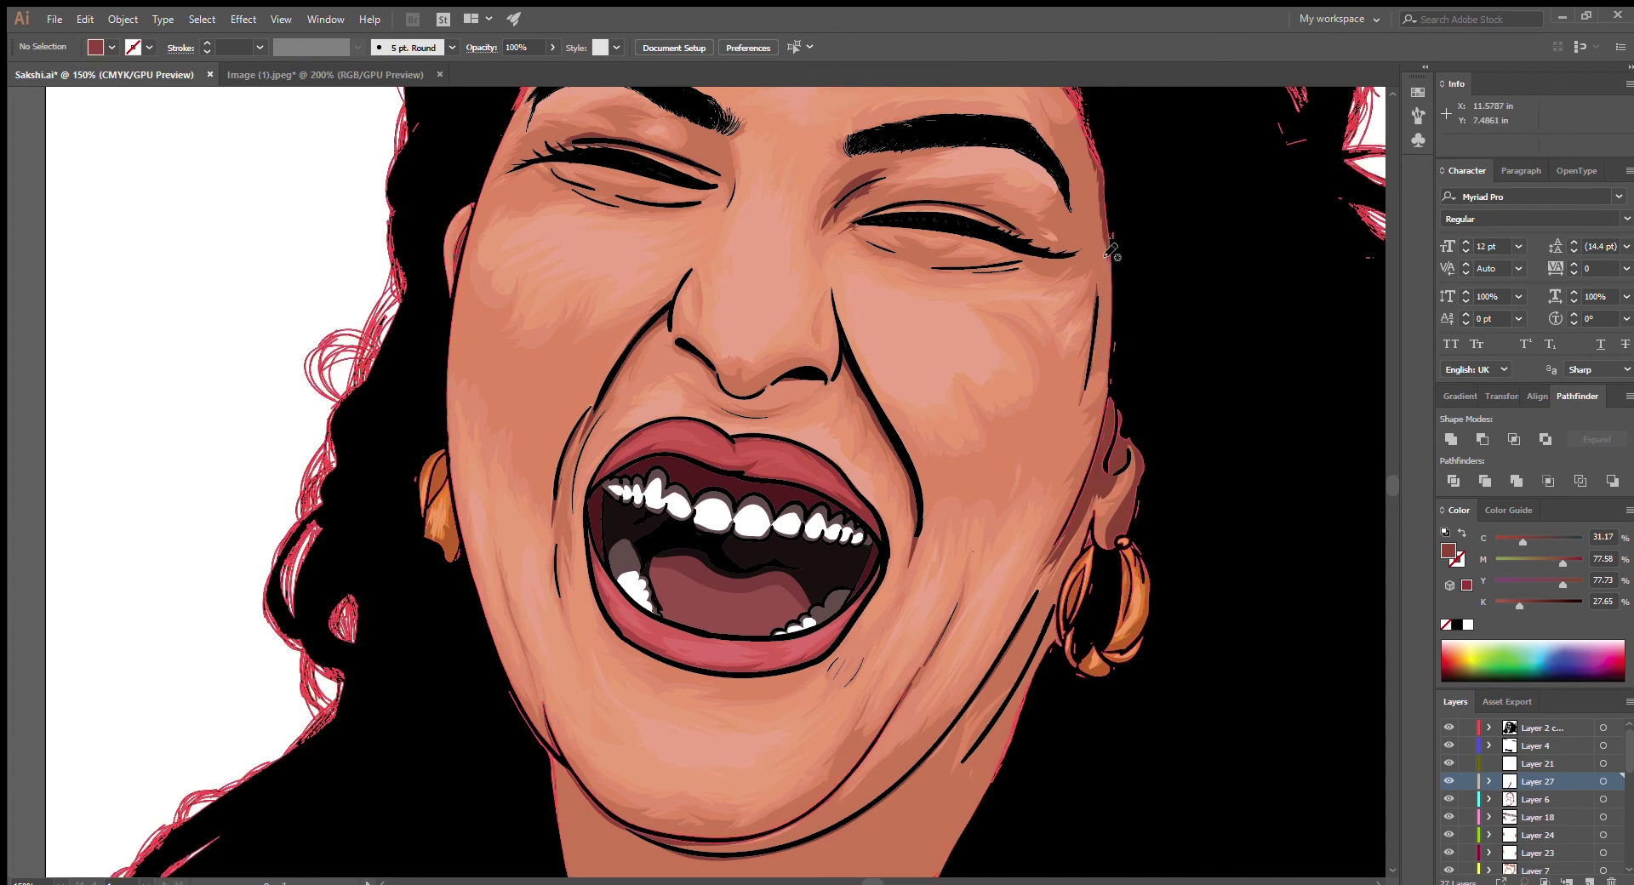
# Make brown the fill and draw a dark shadow along the neck, jaw and cheek edge
pyautogui.hotkey('ctrl', '1')
pyautogui.click(1542, 848)
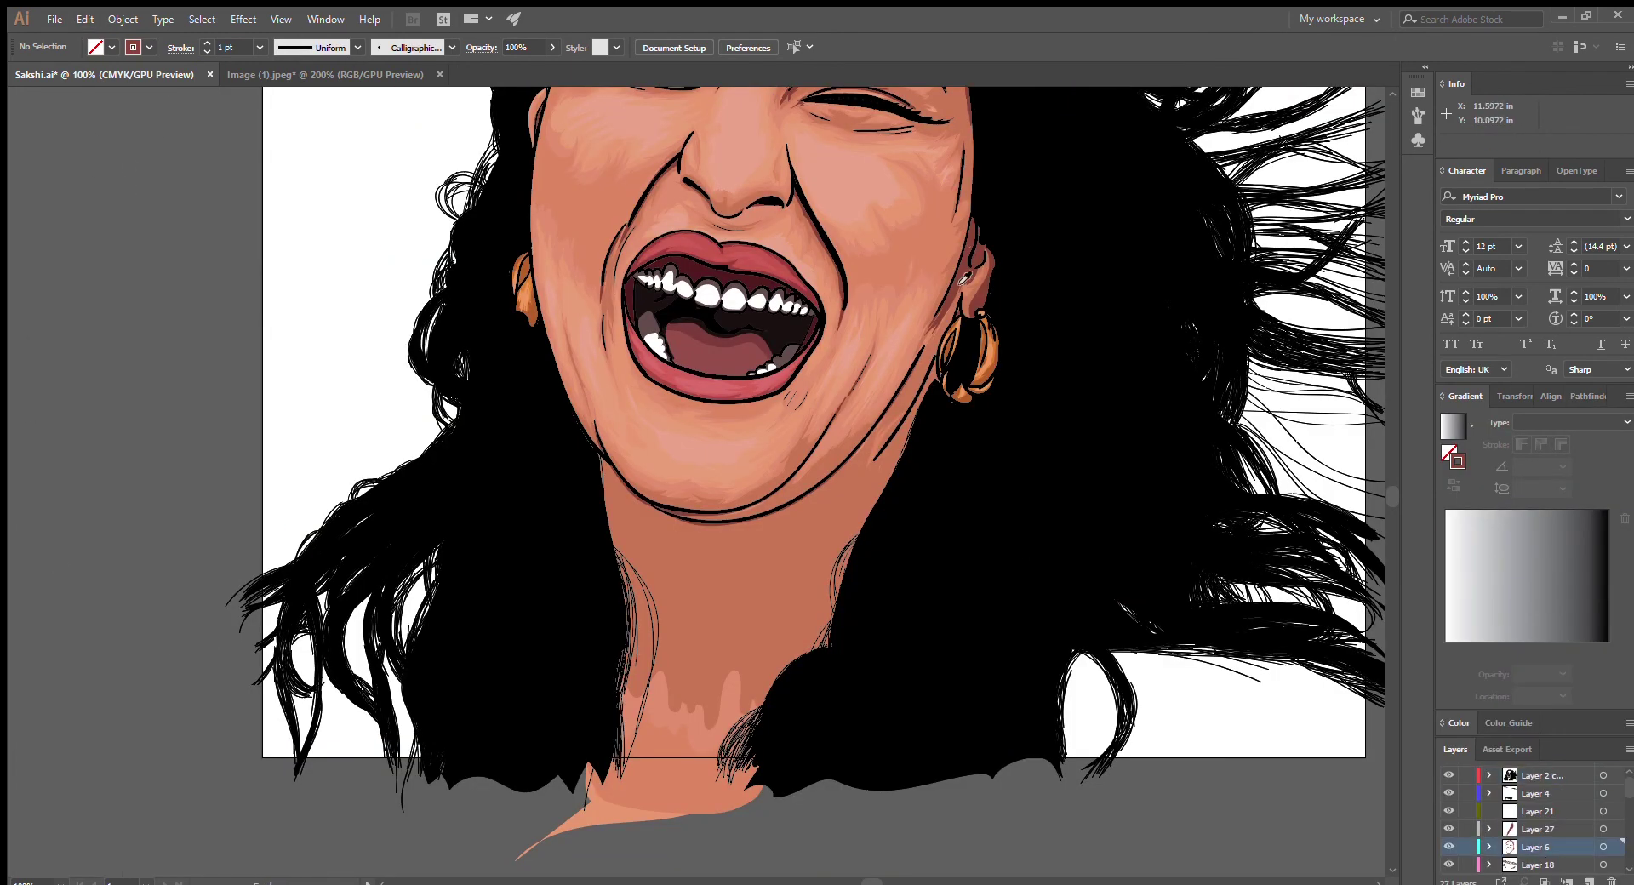
pyautogui.hotkey('shift', 'x')
pyautogui.moveTo(932, 366); pyautogui.dragTo(895, 441)
pyautogui.moveTo(971, 97); pyautogui.dragTo(965, 179)
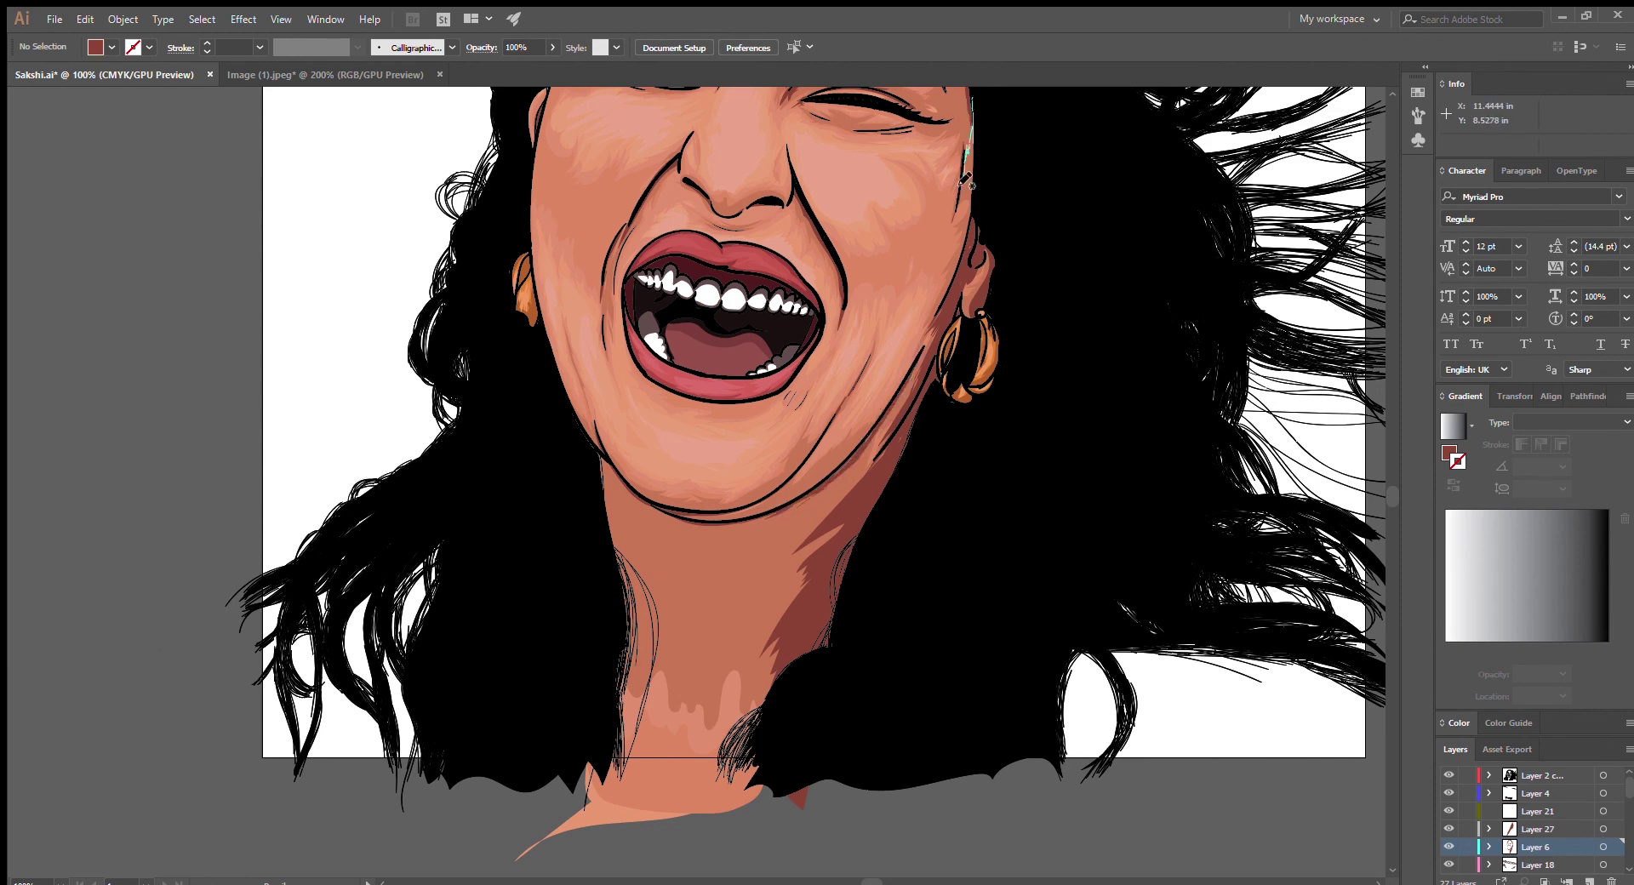
pyautogui.scroll(3, 590, 451)
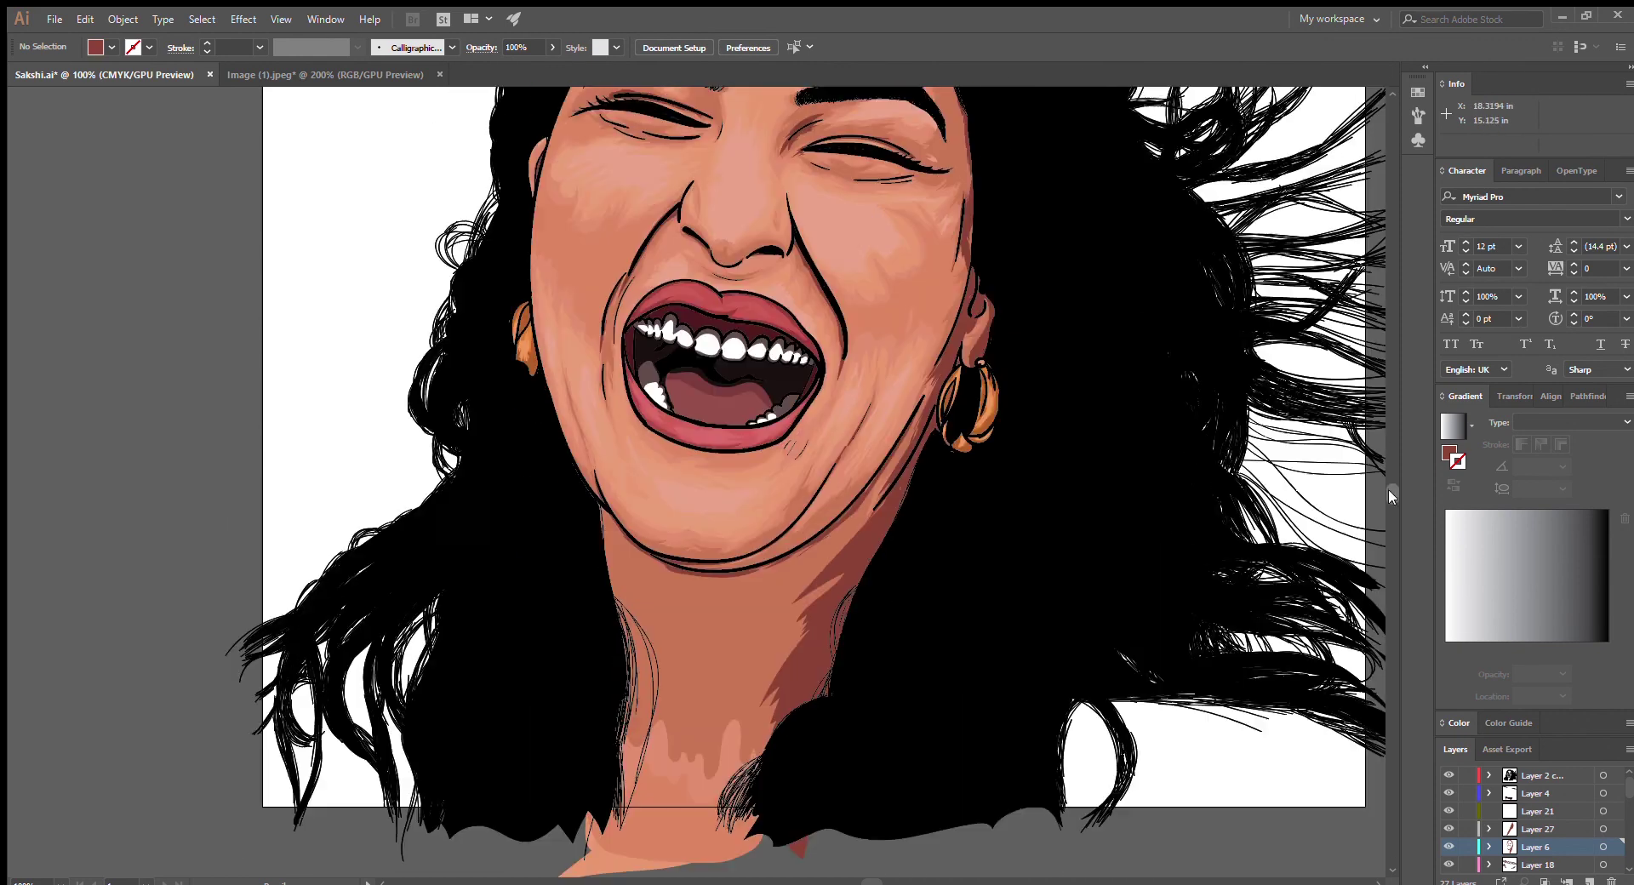
pyautogui.scroll(2, 590, 451)
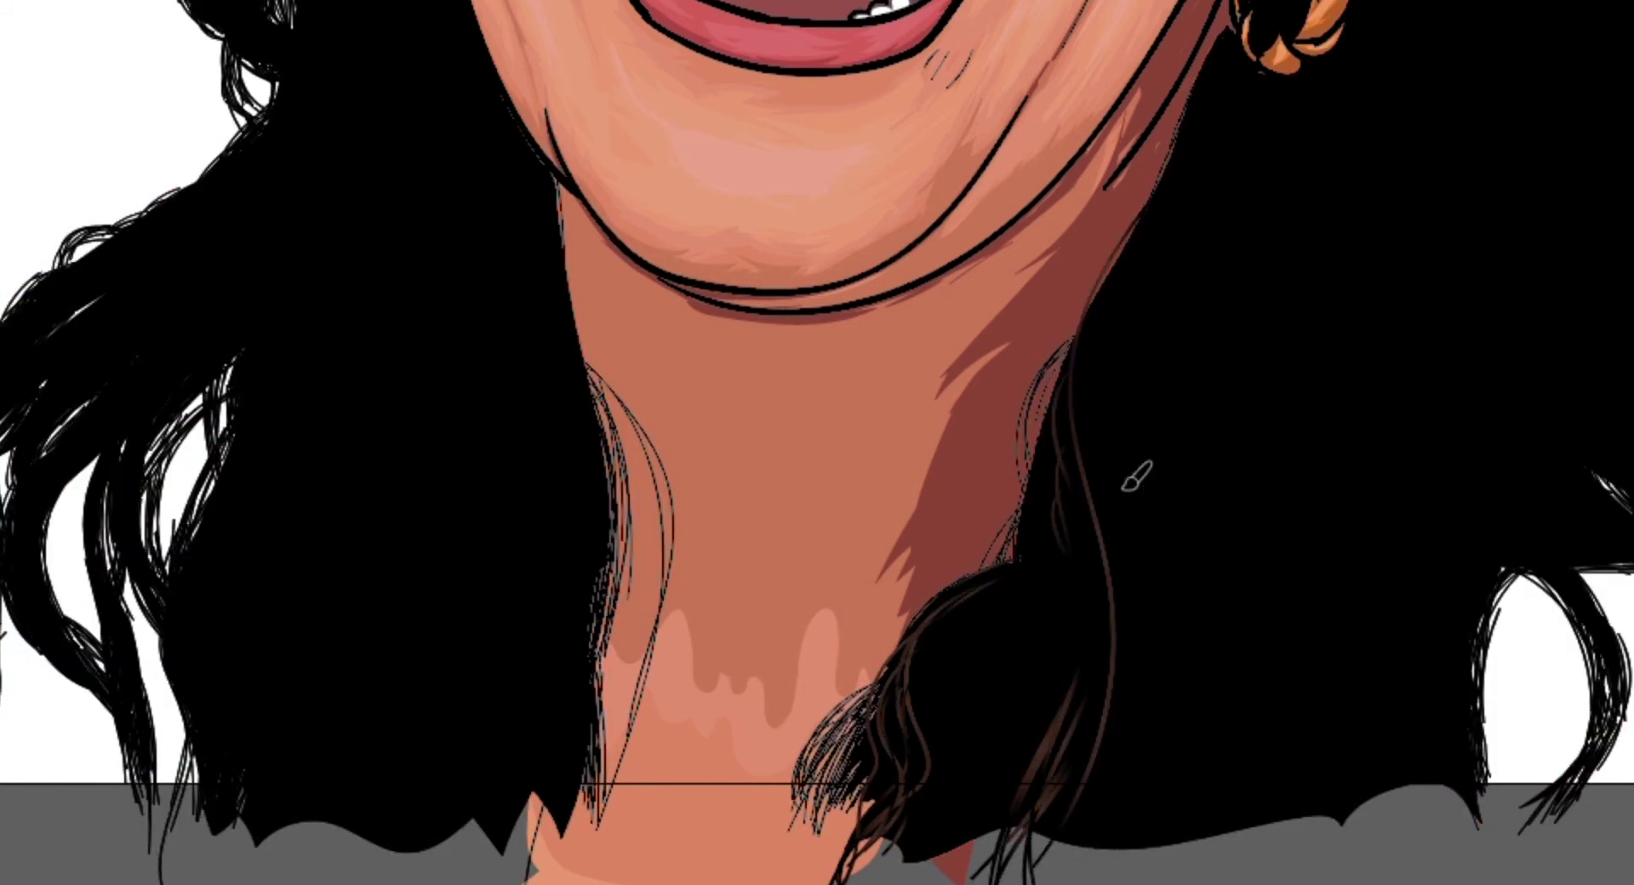
# Brush dark brown strands over the black hair beside the neck and lower right side
pyautogui.moveTo(1106, 510); pyautogui.dragTo(1098, 749)
pyautogui.moveTo(1004, 595)
pyautogui.mouseDown()
pyautogui.moveTo(953, 876)
pyautogui.moveTo(1013, 651)
pyautogui.mouseUp()
pyautogui.moveTo(1557, 630); pyautogui.dragTo(1583, 851)
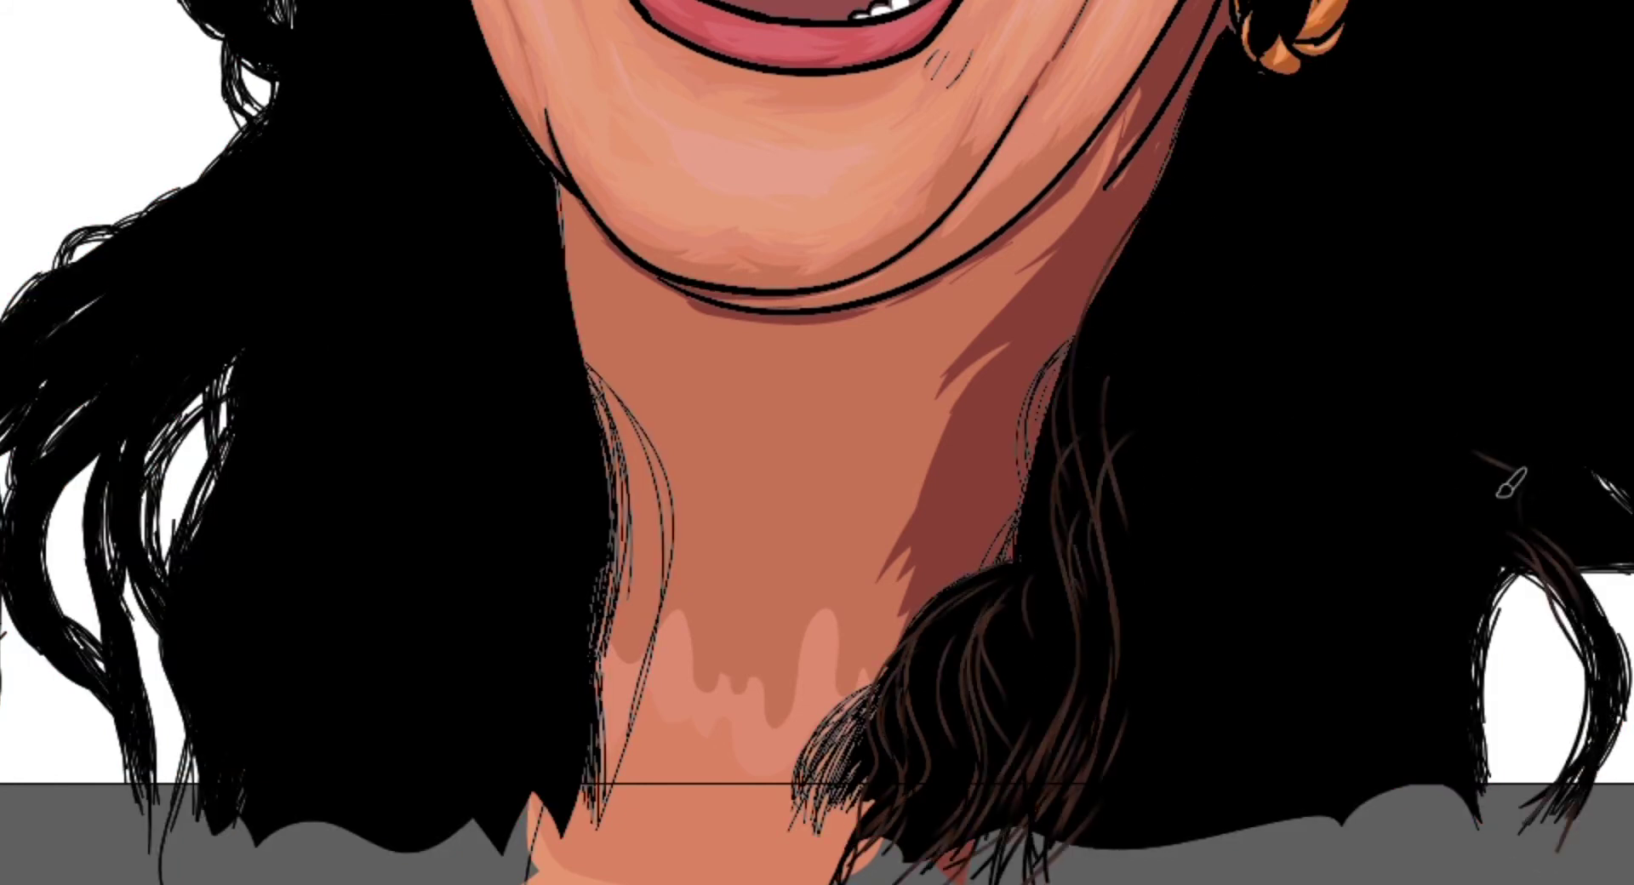
pyautogui.moveTo(1438, 621); pyautogui.dragTo(1446, 876)
pyautogui.moveTo(1481, 554); pyautogui.dragTo(1451, 842)
pyautogui.moveTo(1319, 493); pyautogui.dragTo(1277, 877)
pyautogui.moveTo(1192, 510); pyautogui.dragTo(1183, 740)
pyautogui.moveTo(1132, 519); pyautogui.dragTo(1149, 876)
pyautogui.moveTo(1209, 528); pyautogui.dragTo(1226, 877)
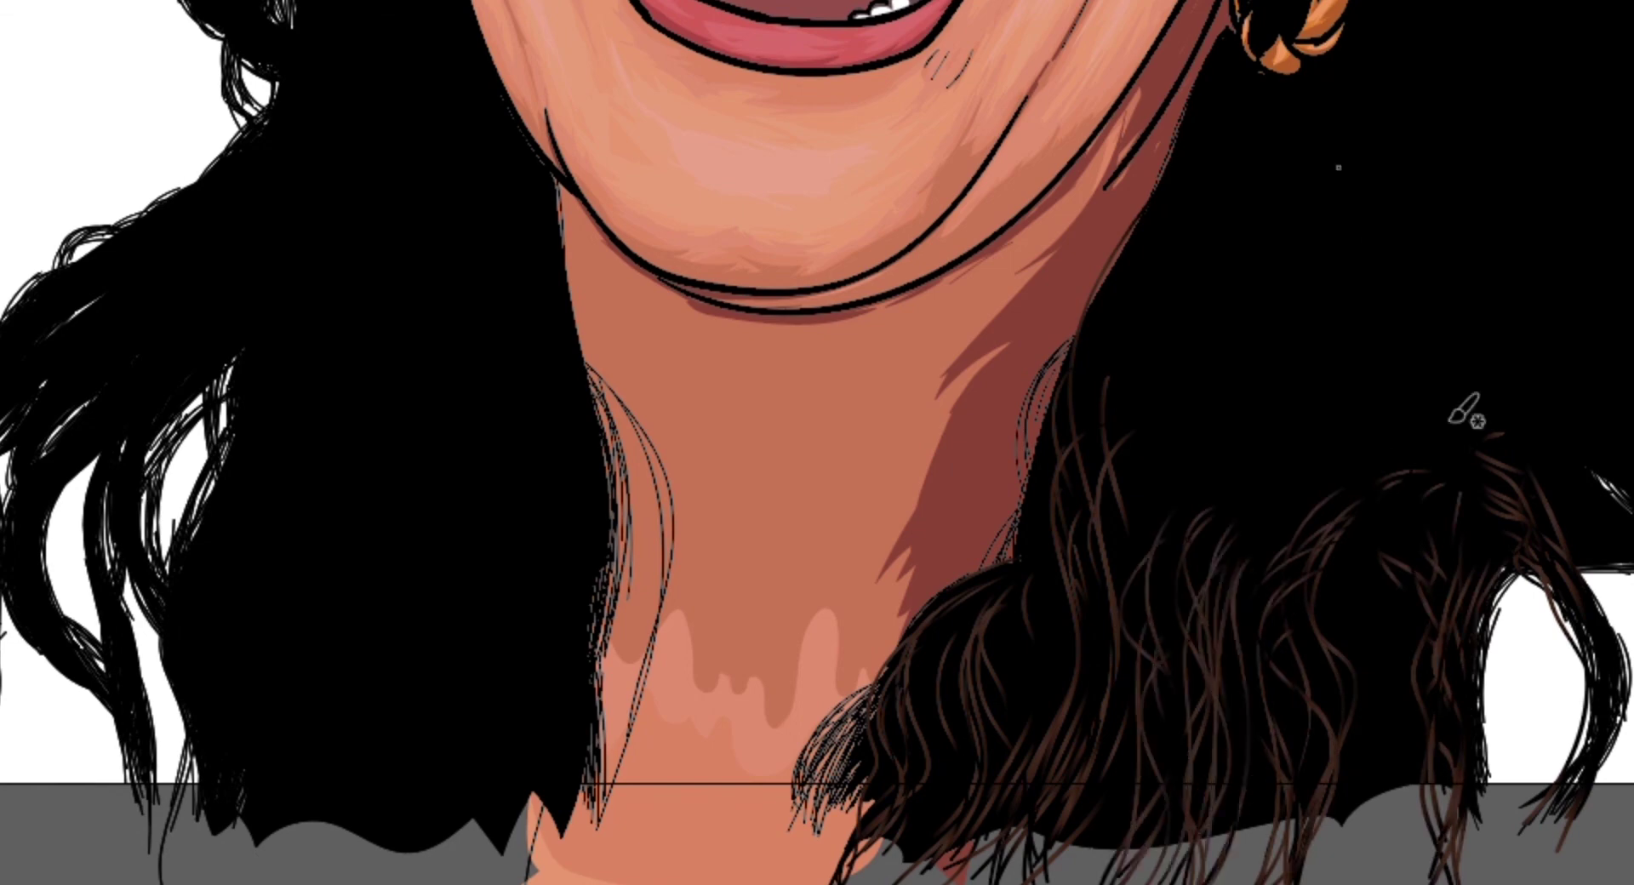
pyautogui.moveTo(1374, 579); pyautogui.dragTo(1370, 876)
# Layer more brown strands over the upper and middle right-side hair
pyautogui.moveTo(1327, 136); pyautogui.dragTo(1336, 392)
pyautogui.moveTo(1259, 166); pyautogui.dragTo(1251, 451)
pyautogui.moveTo(1200, 174); pyautogui.dragTo(1191, 425)
pyautogui.moveTo(1174, 383); pyautogui.dragTo(1182, 528)
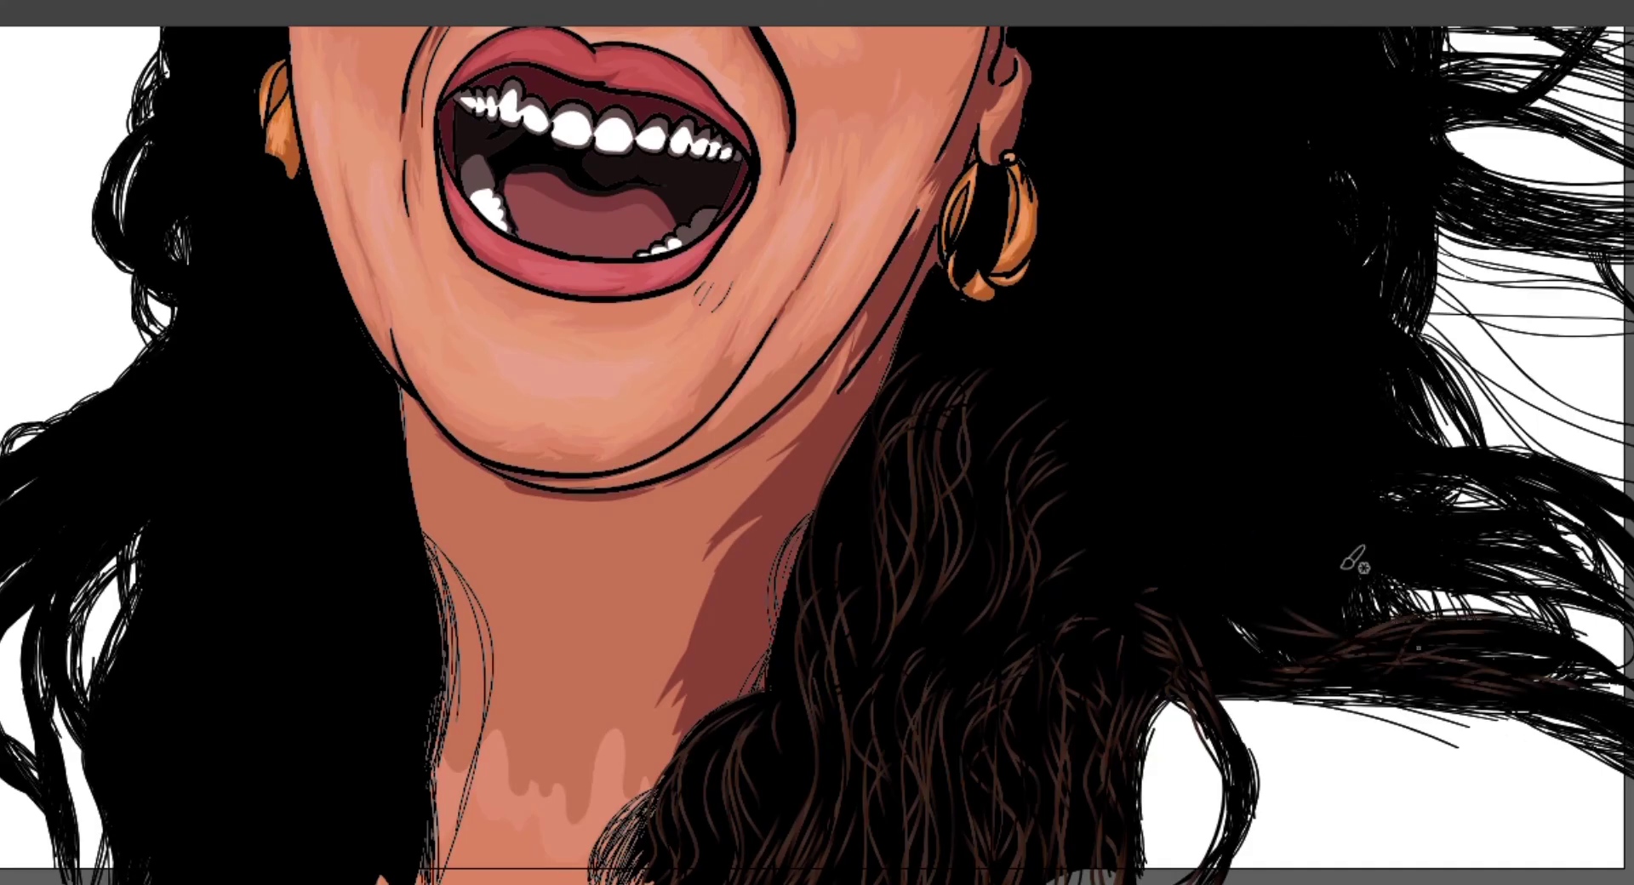
pyautogui.moveTo(1302, 528); pyautogui.dragTo(1378, 625)
pyautogui.moveTo(1175, 510); pyautogui.dragTo(1234, 638)
pyautogui.moveTo(1123, 468); pyautogui.dragTo(1114, 553)
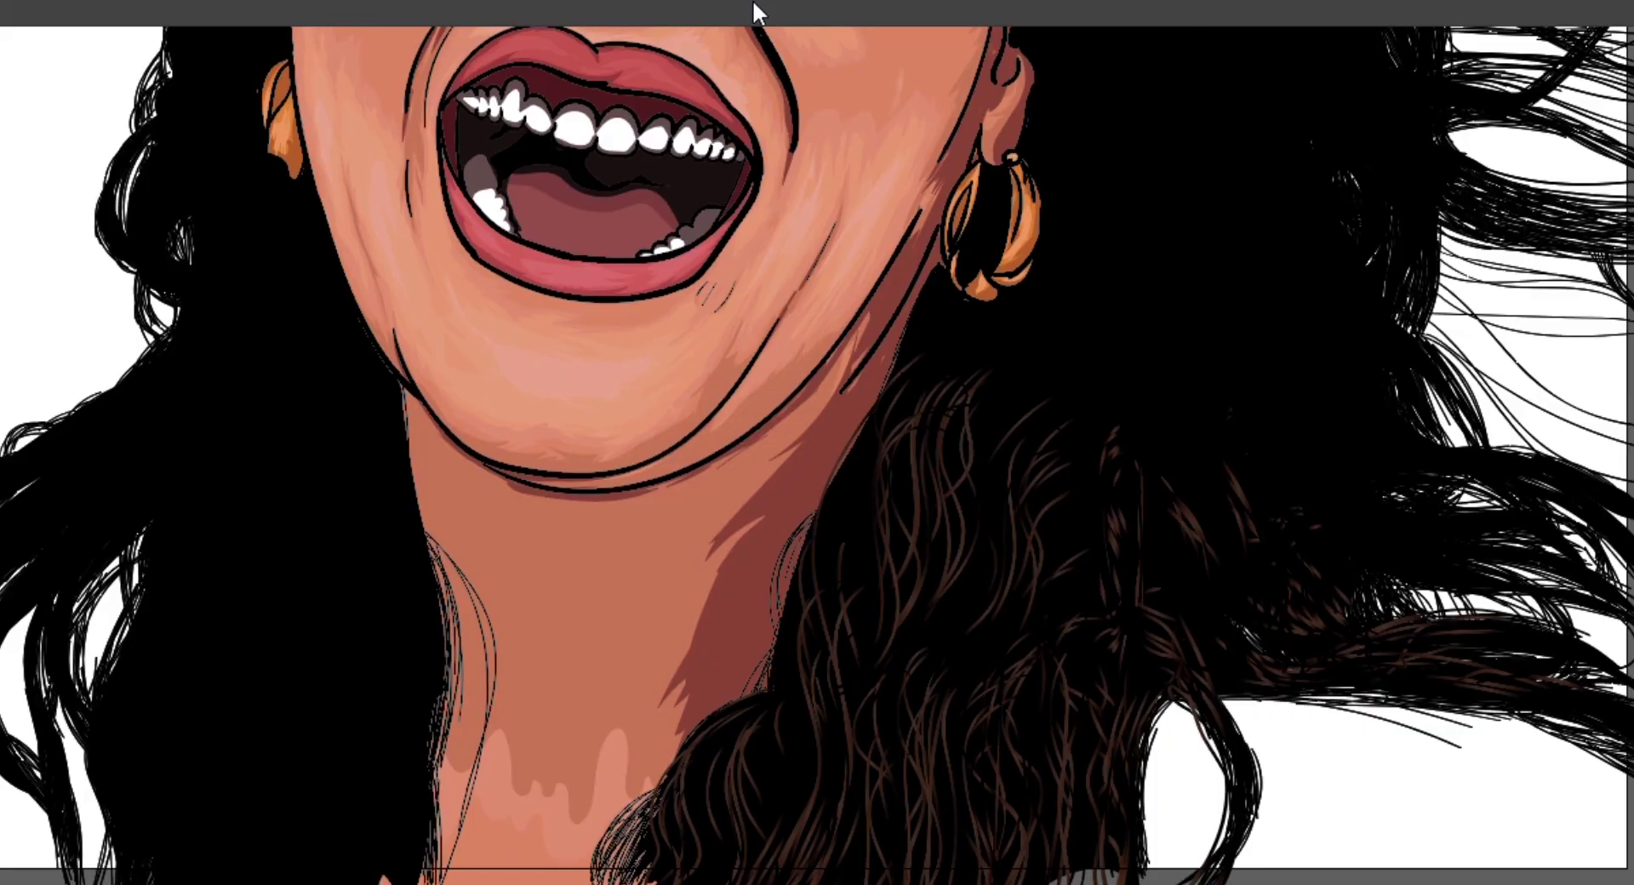
# Paint brown strands over the lower and upper left hair, plus a long strand beside the neck
pyautogui.moveTo(132, 605); pyautogui.dragTo(123, 715)
pyautogui.moveTo(158, 758); pyautogui.dragTo(136, 860)
pyautogui.moveTo(247, 562); pyautogui.dragTo(251, 877)
pyautogui.moveTo(200, 796); pyautogui.dragTo(196, 872)
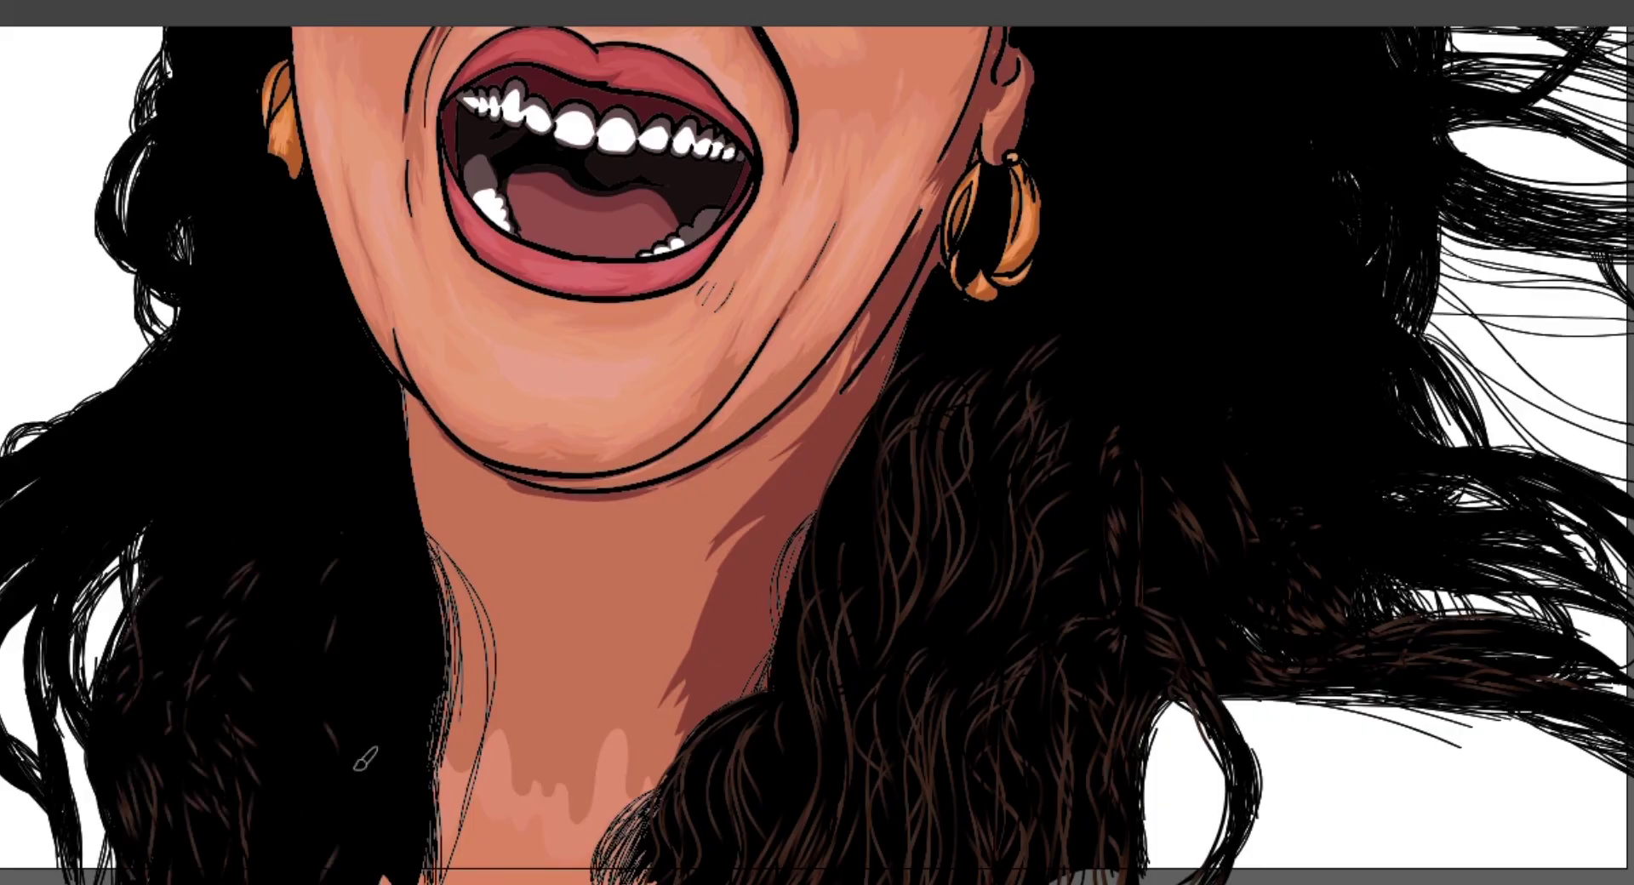
pyautogui.scroll(2, 400, 595)
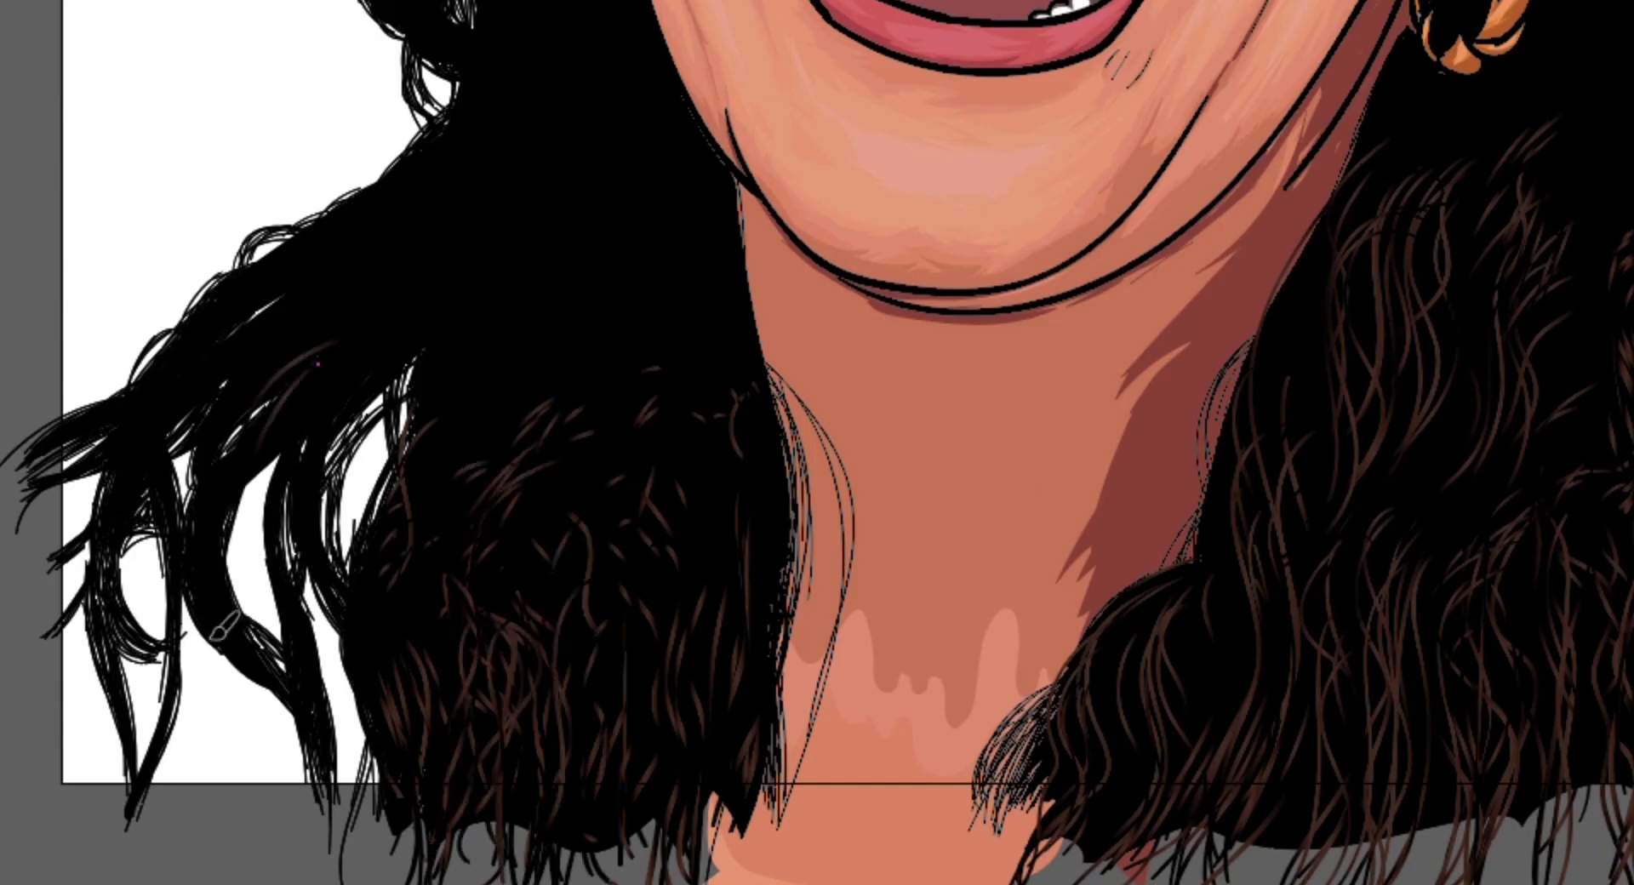
pyautogui.moveTo(183, 353); pyautogui.dragTo(115, 527)
pyautogui.moveTo(285, 285); pyautogui.dragTo(192, 430)
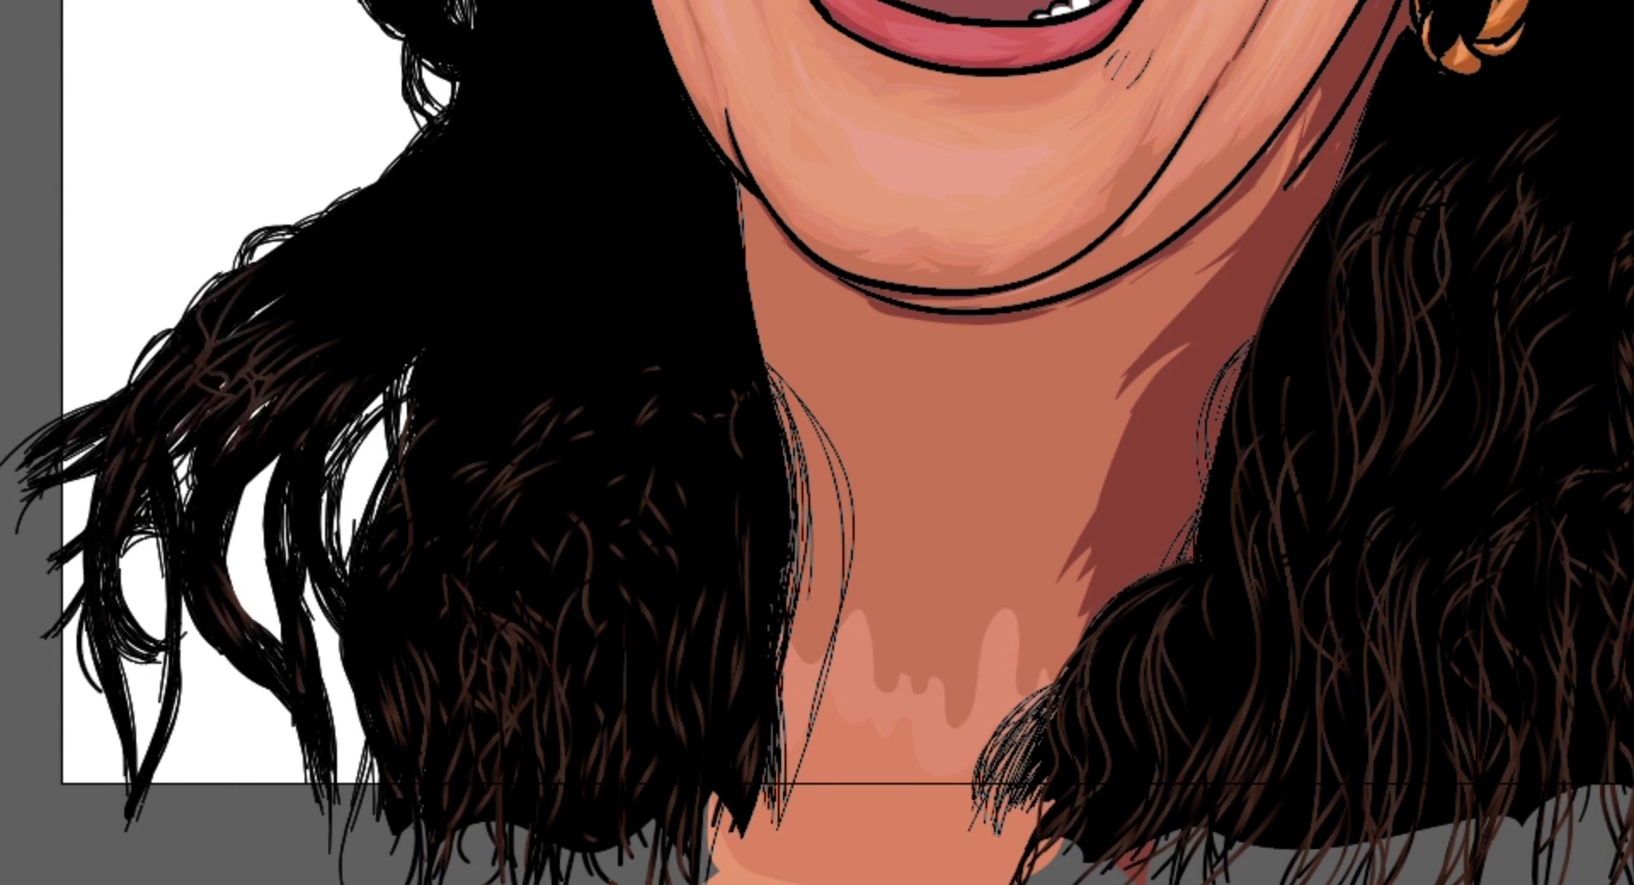
pyautogui.moveTo(677, 416); pyautogui.dragTo(699, 883)
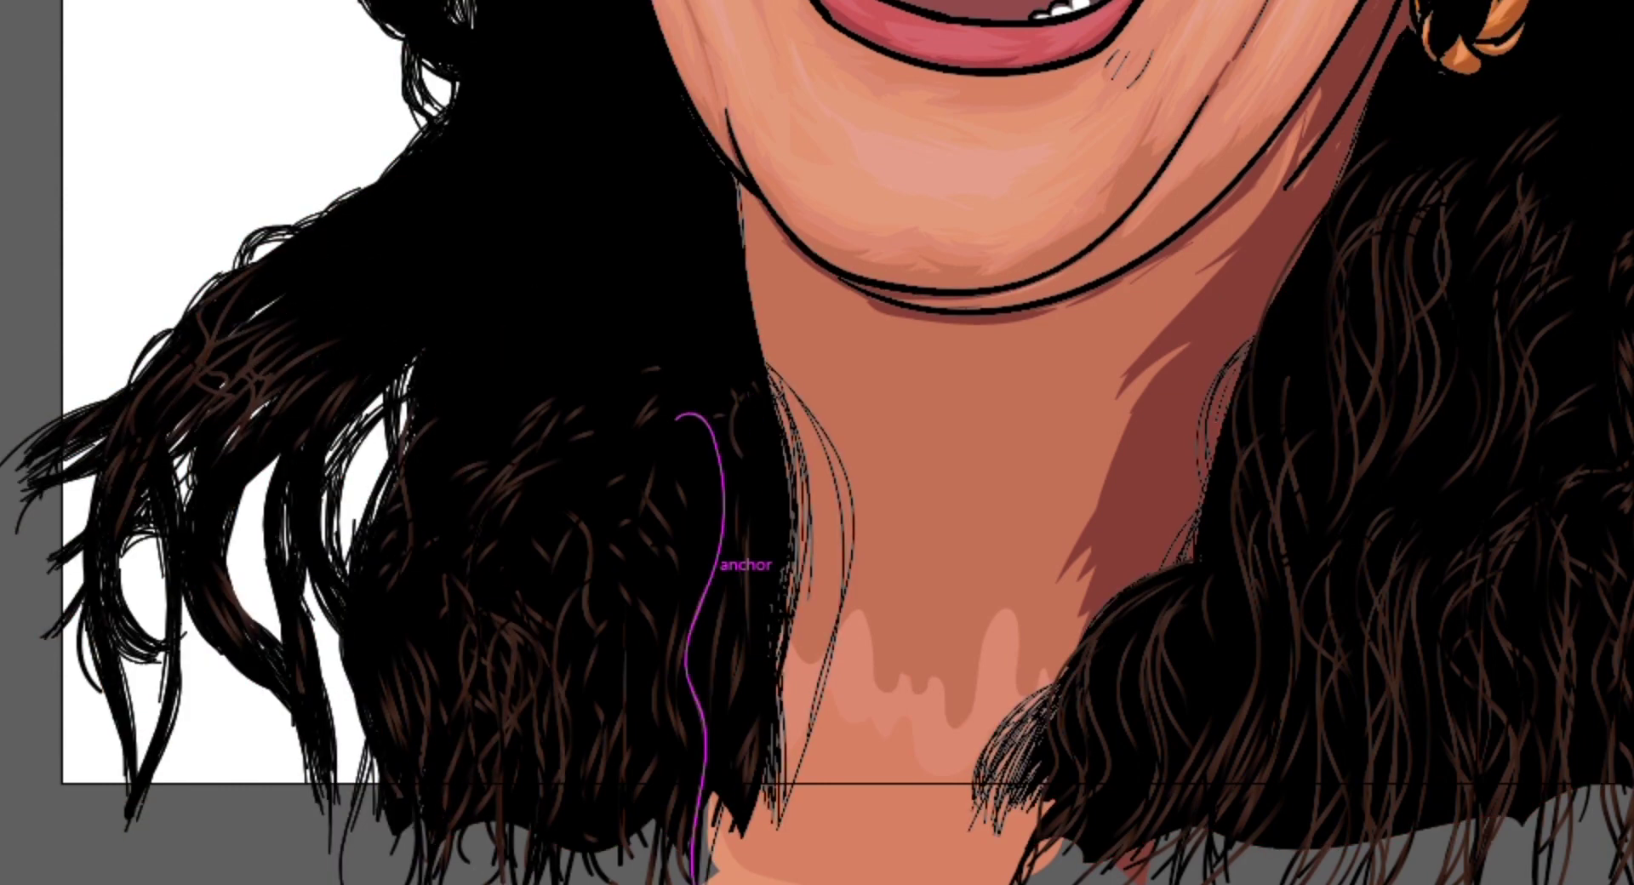
pyautogui.moveTo(320, 274)
pyautogui.mouseDown()
pyautogui.moveTo(183, 438)
pyautogui.moveTo(525, 354)
pyautogui.mouseUp()
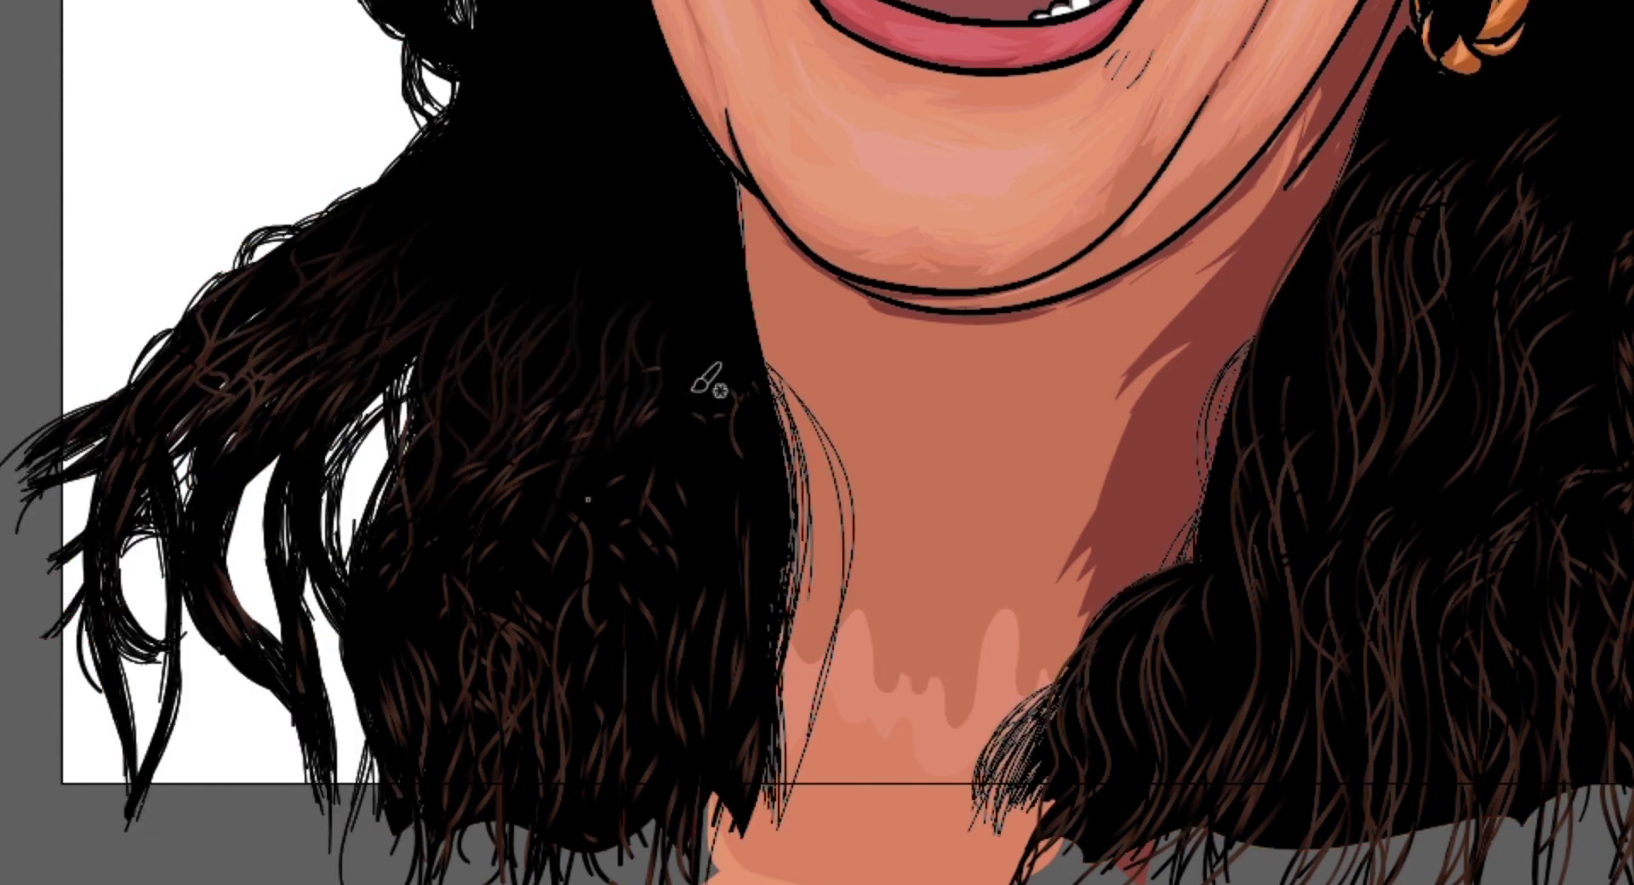